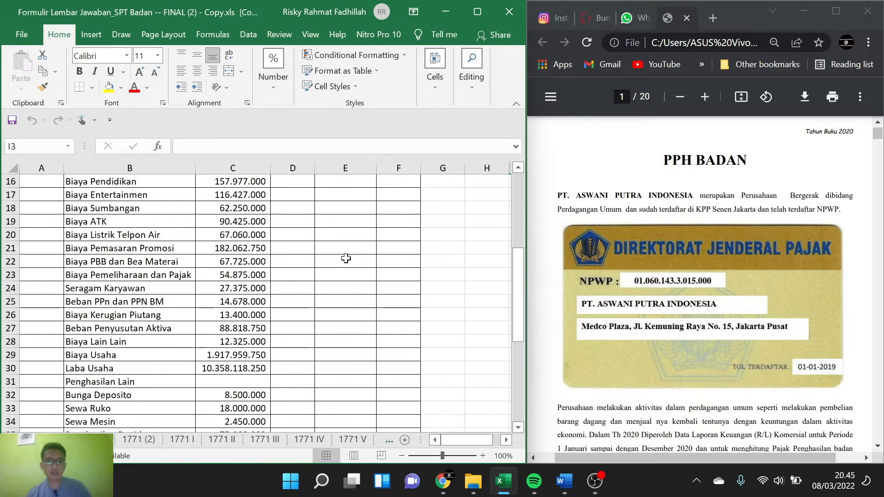
Step: Open the main 1771 form sheet and check its identity section against the taxpayer card and company description in the PDF
{"action": "left_click", "coordinate": [97, 440]}
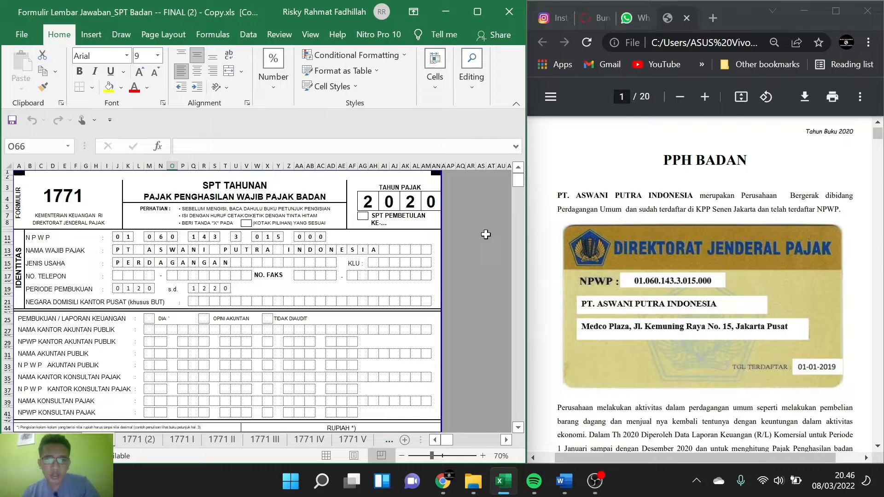
{"action": "scroll", "coordinate": [605, 261], "scroll_direction": "down", "scroll_amount": 1}
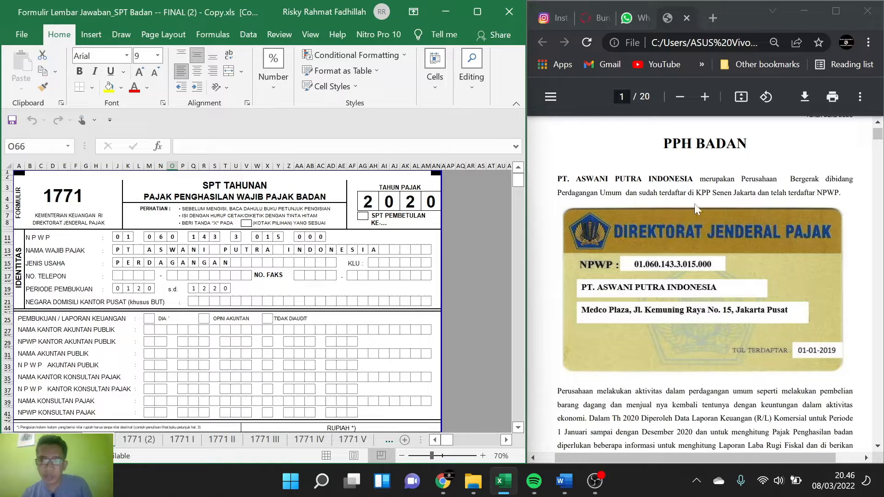
{"action": "scroll", "coordinate": [689, 207], "scroll_direction": "down", "scroll_amount": 1}
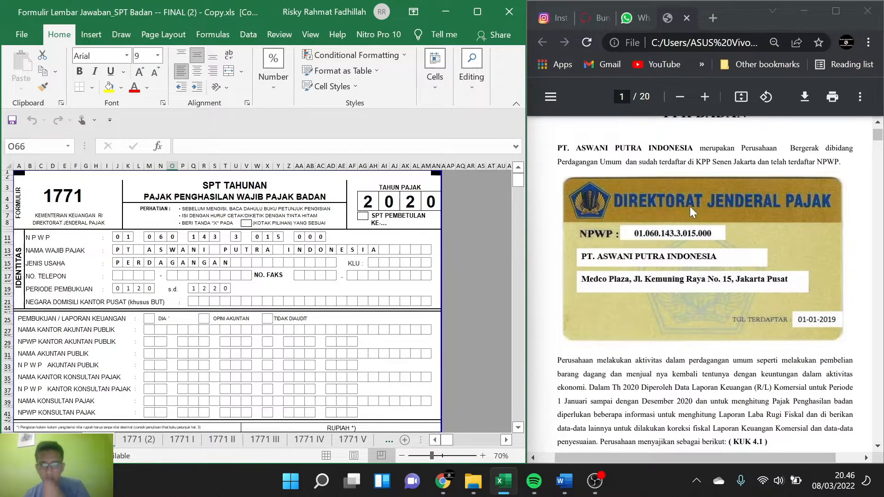
{"action": "scroll", "coordinate": [690, 207], "scroll_direction": "down", "scroll_amount": 1}
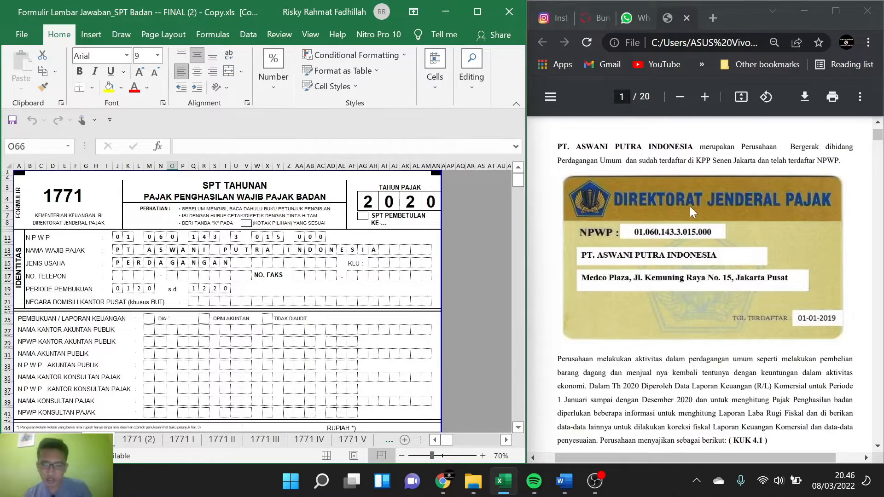
{"action": "scroll", "coordinate": [690, 206], "scroll_direction": "down", "scroll_amount": 1}
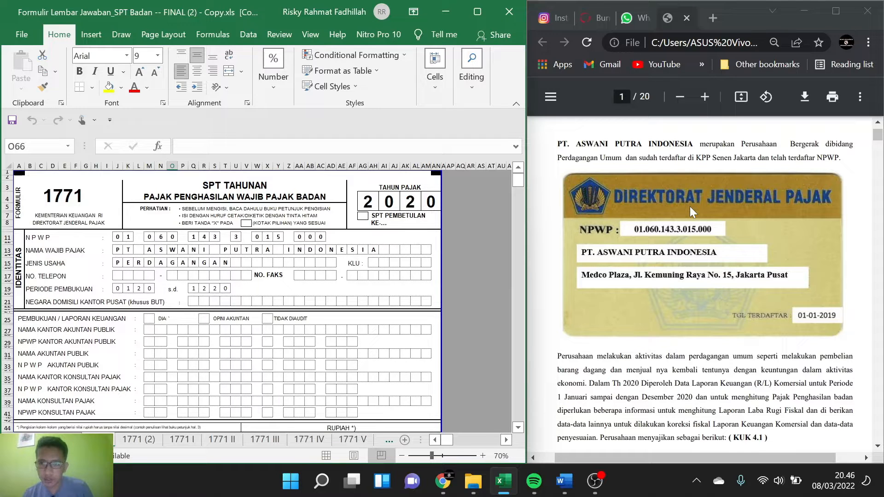
{"action": "scroll", "coordinate": [690, 206], "scroll_direction": "down", "scroll_amount": 1}
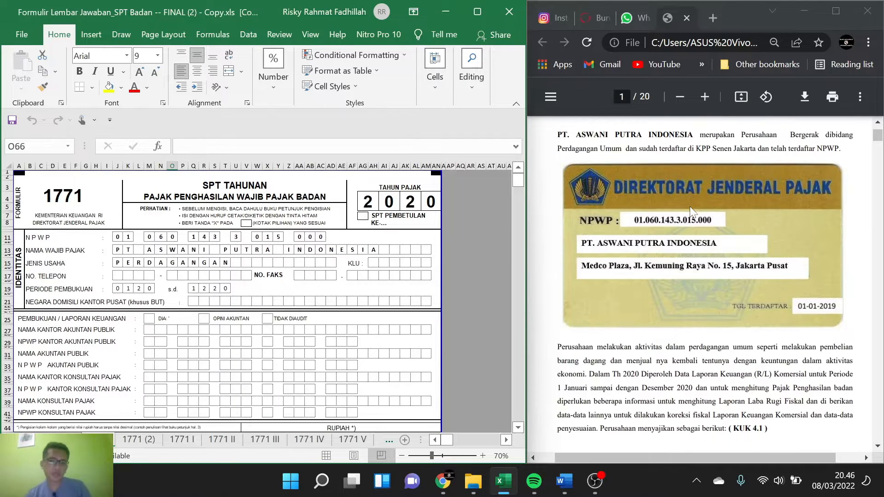
{"action": "scroll", "coordinate": [689, 206], "scroll_direction": "down", "scroll_amount": 1}
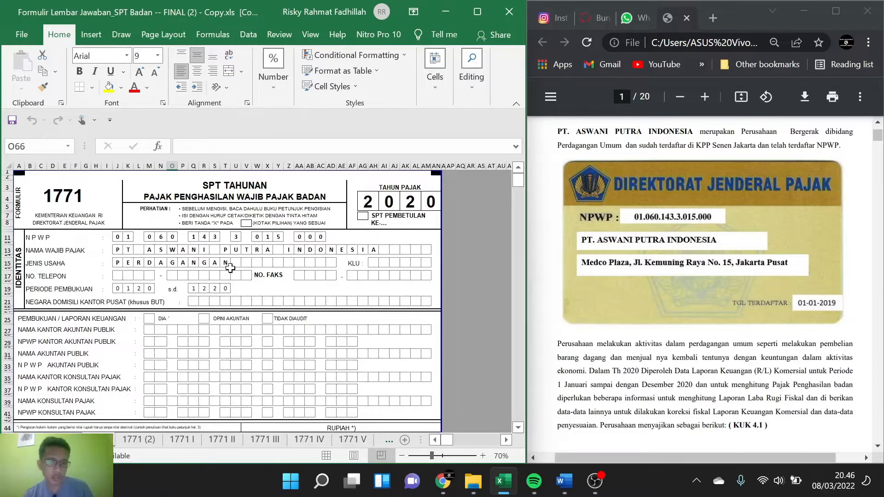
{"action": "scroll", "coordinate": [667, 242], "scroll_direction": "down", "scroll_amount": 3}
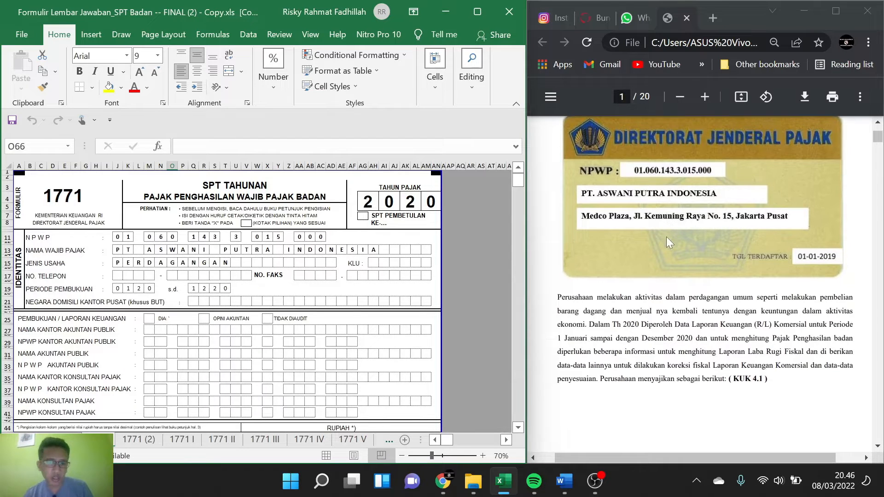
{"action": "scroll", "coordinate": [667, 236], "scroll_direction": "down", "scroll_amount": 4}
{"action": "scroll", "coordinate": [667, 240], "scroll_direction": "up", "scroll_amount": 5}
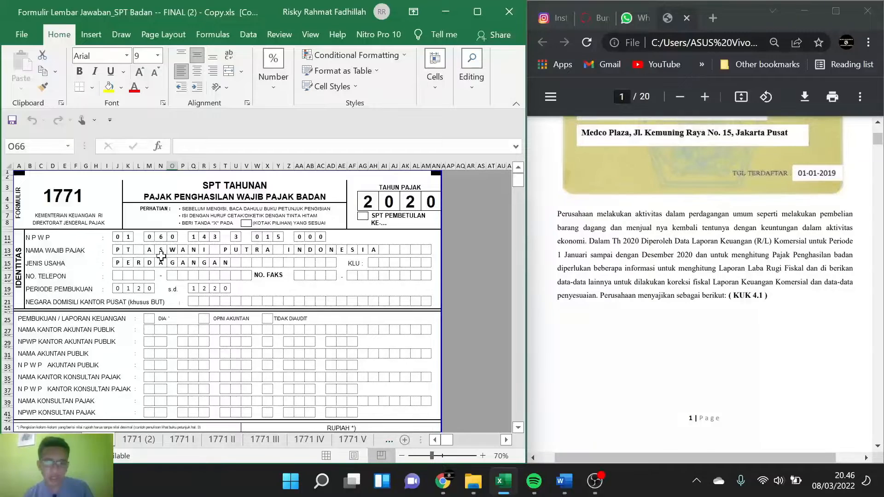
{"action": "scroll", "coordinate": [667, 240], "scroll_direction": "up", "scroll_amount": 2}
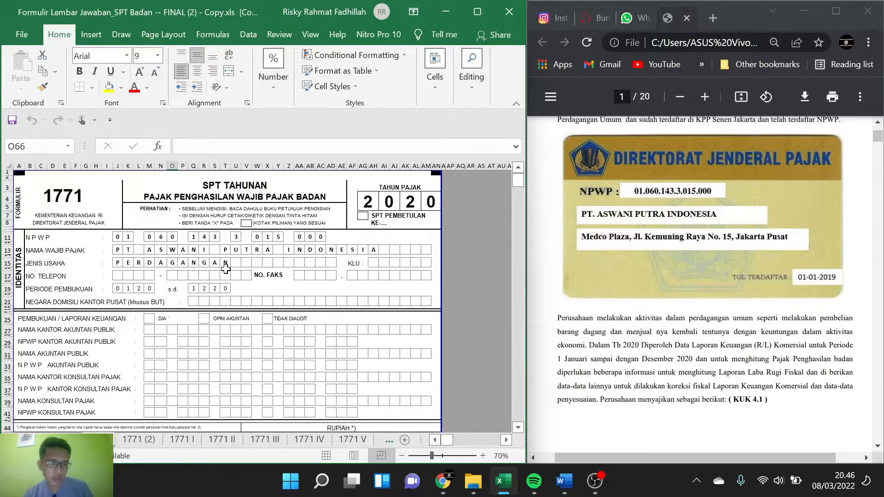
{"action": "scroll", "coordinate": [265, 282], "scroll_direction": "down", "scroll_amount": 4}
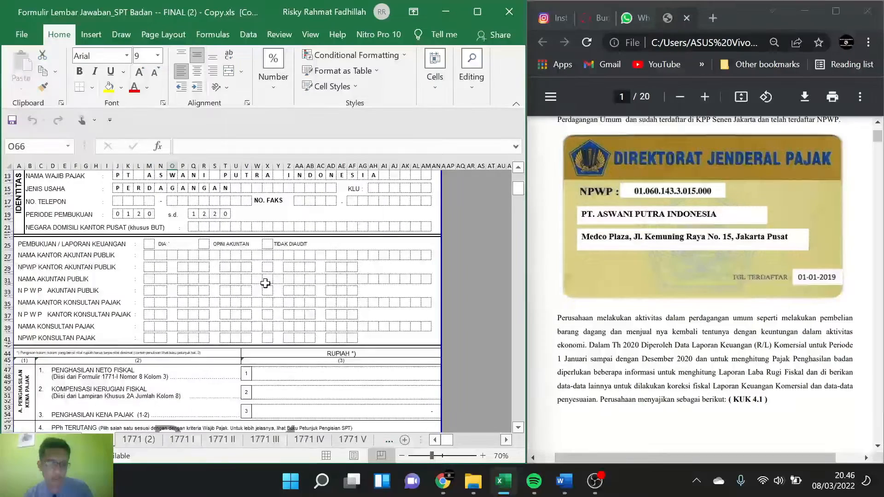
{"action": "scroll", "coordinate": [621, 300], "scroll_direction": "down", "scroll_amount": 1}
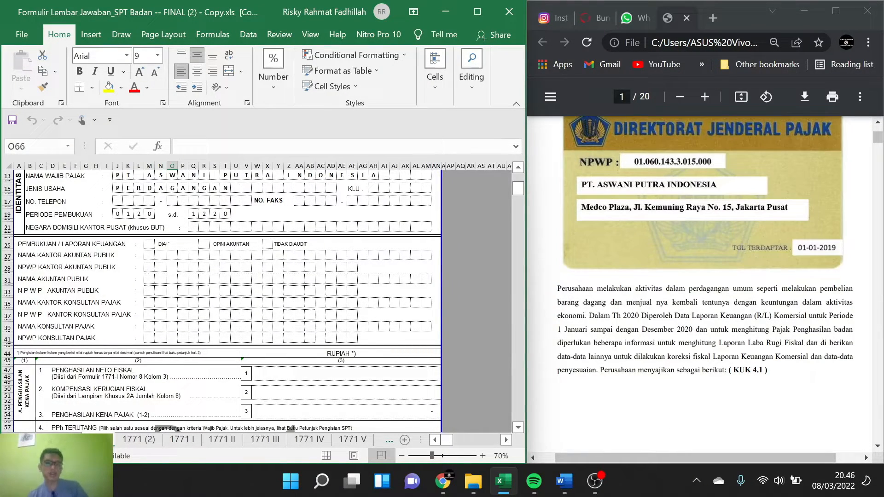
Step: Open the 1771 VI sheet and bring Bagian A, the list of capital participation in affiliated companies, into view
{"action": "left_click", "coordinate": [387, 439]}
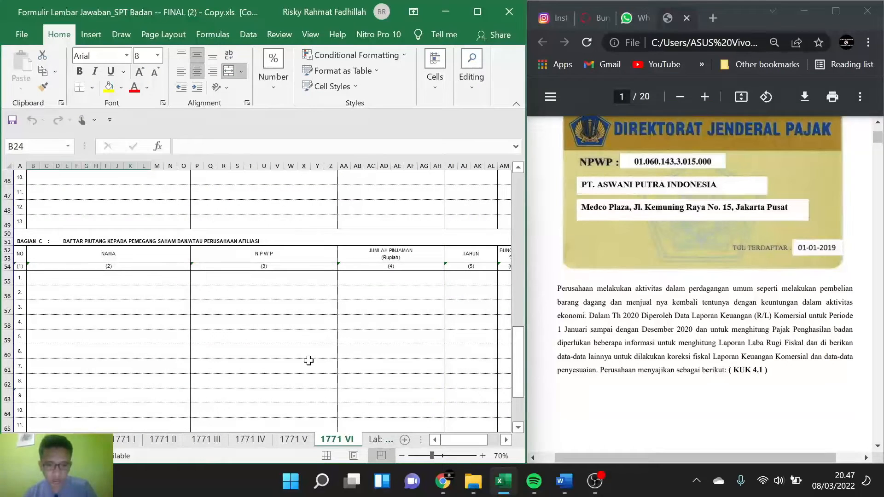
{"action": "scroll", "coordinate": [309, 360], "scroll_direction": "up", "scroll_amount": 7}
{"action": "scroll", "coordinate": [308, 360], "scroll_direction": "down", "scroll_amount": 2, "text": "ctrl"}
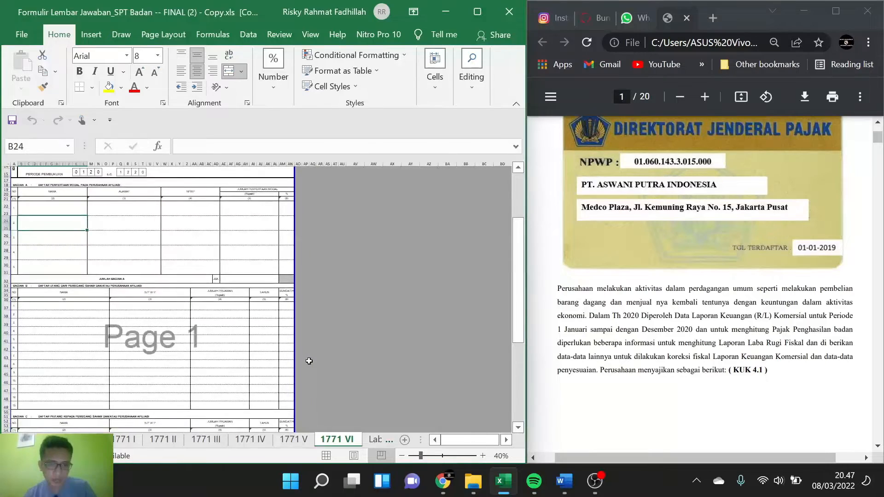
{"action": "scroll", "coordinate": [75, 286], "scroll_direction": "up", "scroll_amount": 3, "text": "ctrl"}
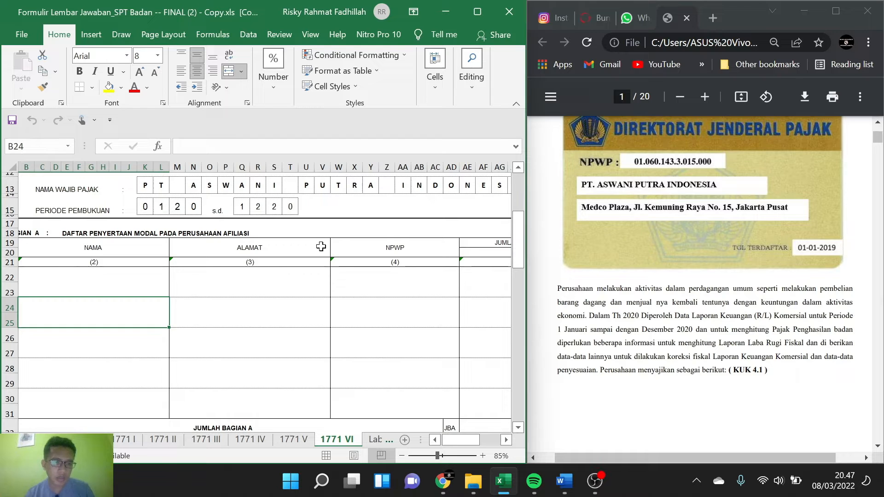
{"action": "scroll", "coordinate": [322, 318], "scroll_direction": "down", "scroll_amount": 2, "text": "ctrl"}
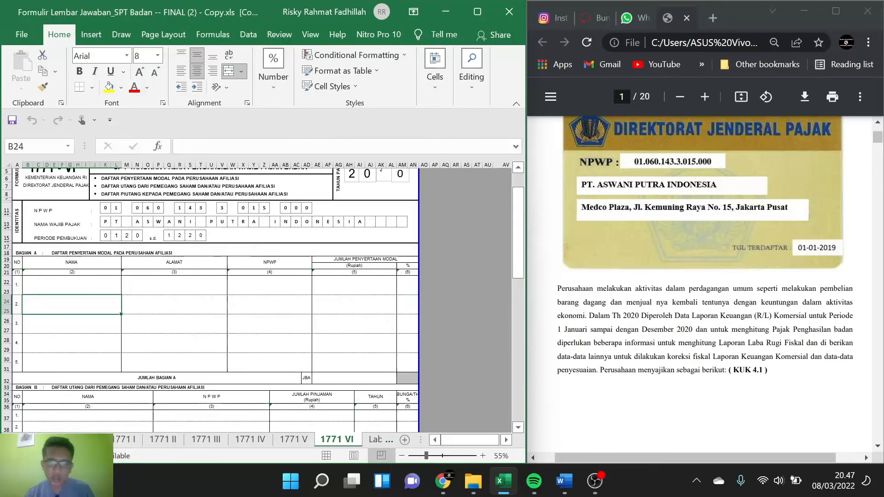
Step: In the Chrome PDF, find item 16 on dividend income and examine the shareholding and tax details for PT Gaeda Pangalih and Daila Co, Korea
{"action": "scroll", "coordinate": [704, 281], "scroll_direction": "down", "scroll_amount": 20}
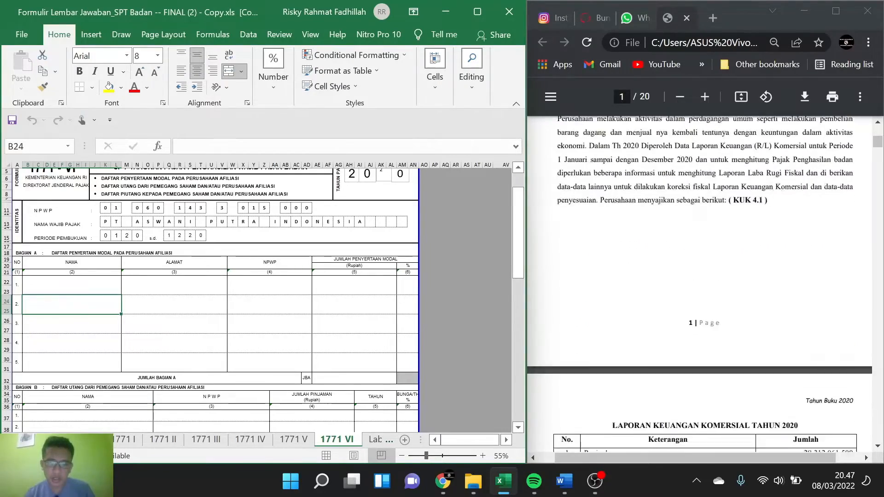
{"action": "scroll", "coordinate": [700, 285], "scroll_direction": "down", "scroll_amount": 20}
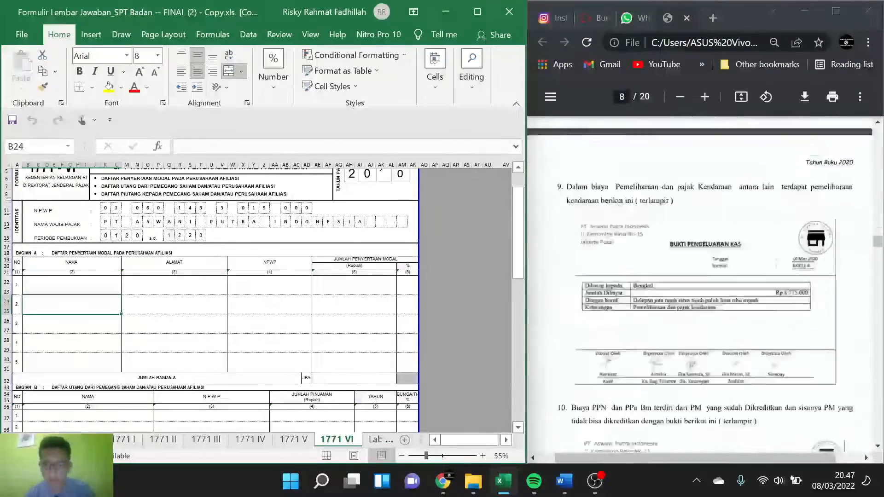
{"action": "scroll", "coordinate": [700, 286], "scroll_direction": "down", "scroll_amount": 12}
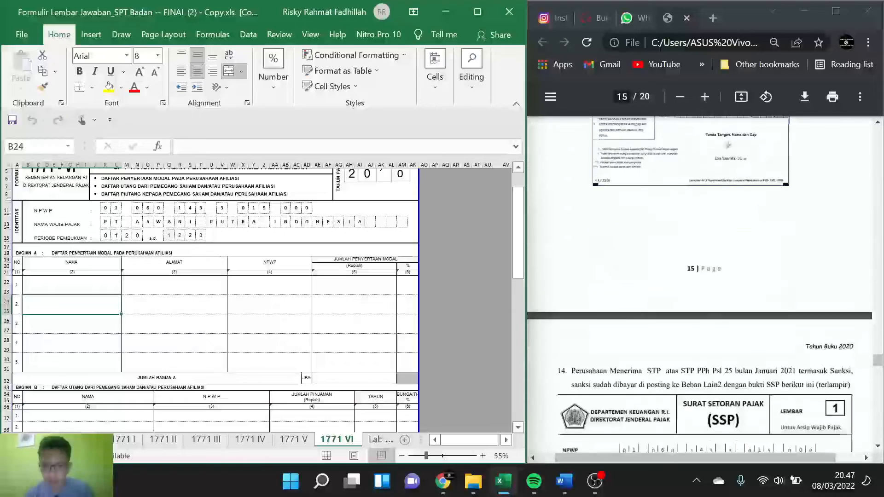
{"action": "scroll", "coordinate": [700, 285], "scroll_direction": "down", "scroll_amount": 6}
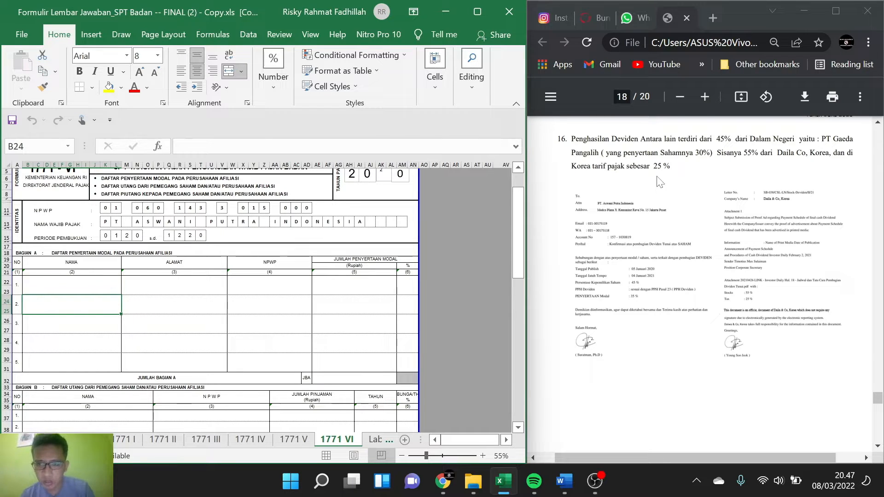
{"action": "scroll", "coordinate": [683, 214], "scroll_direction": "up", "scroll_amount": 3, "text": "ctrl"}
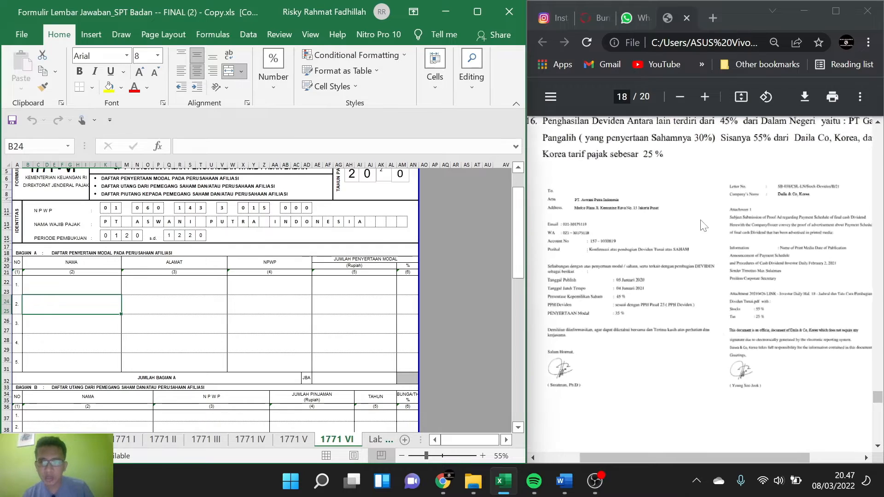
{"action": "scroll", "coordinate": [653, 247], "scroll_direction": "up", "scroll_amount": 1, "text": "ctrl"}
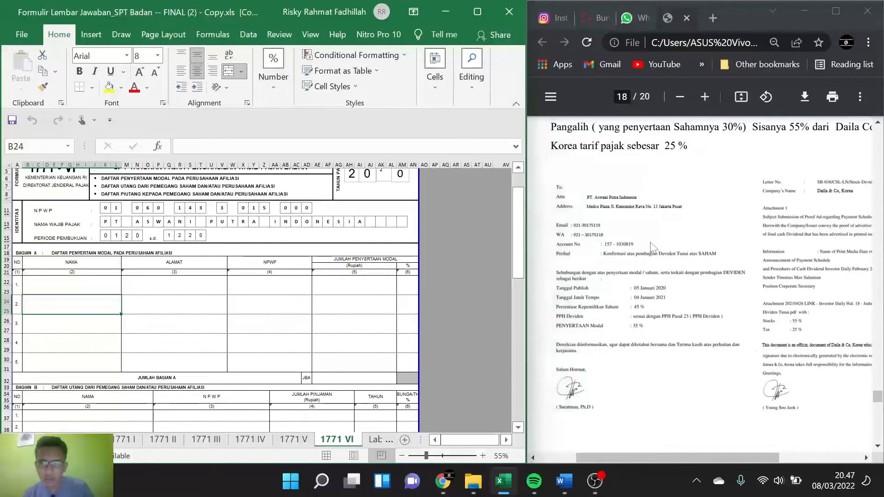
{"action": "scroll", "coordinate": [653, 247], "scroll_direction": "up", "scroll_amount": 1}
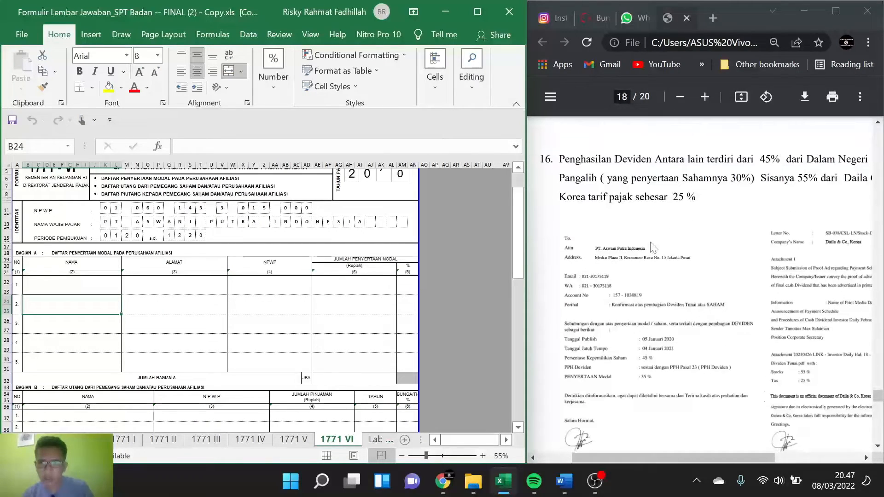
{"action": "scroll", "coordinate": [654, 263], "scroll_direction": "right", "scroll_amount": 3}
{"action": "scroll", "coordinate": [644, 272], "scroll_direction": "left", "scroll_amount": 3}
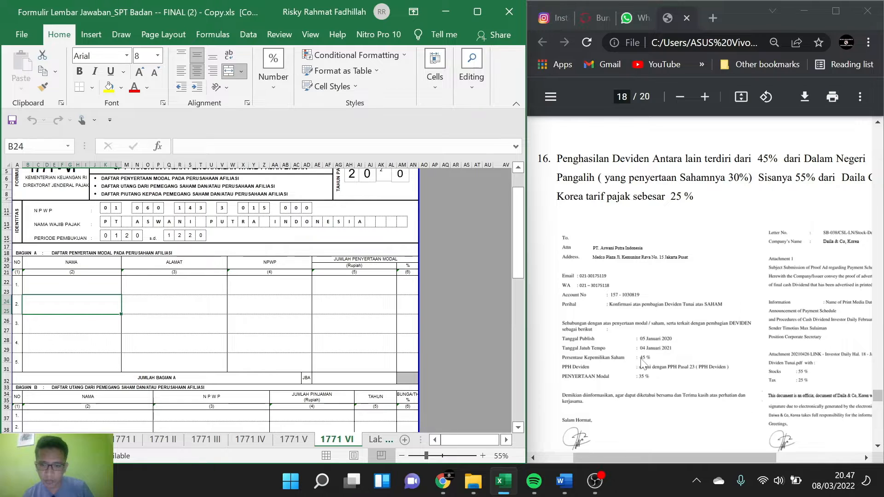
{"action": "scroll", "coordinate": [642, 362], "scroll_direction": "right", "scroll_amount": 3}
{"action": "scroll", "coordinate": [635, 369], "scroll_direction": "left", "scroll_amount": 2}
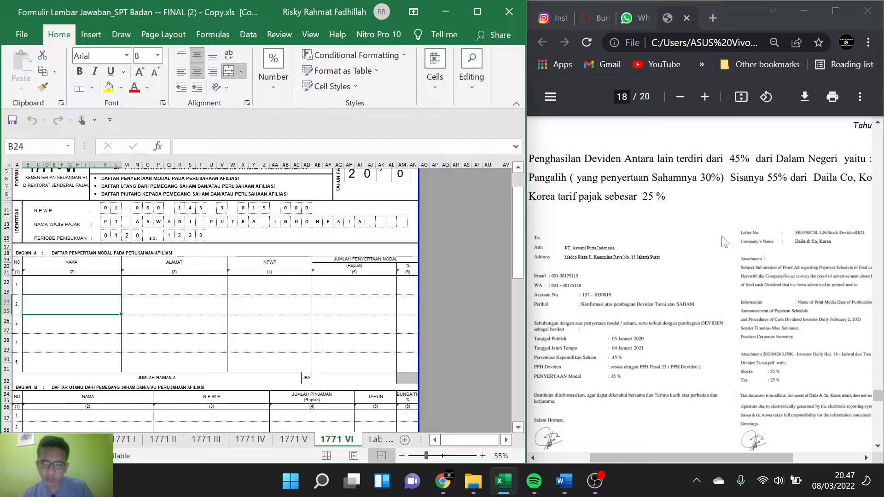
{"action": "scroll", "coordinate": [726, 241], "scroll_direction": "right", "scroll_amount": 3}
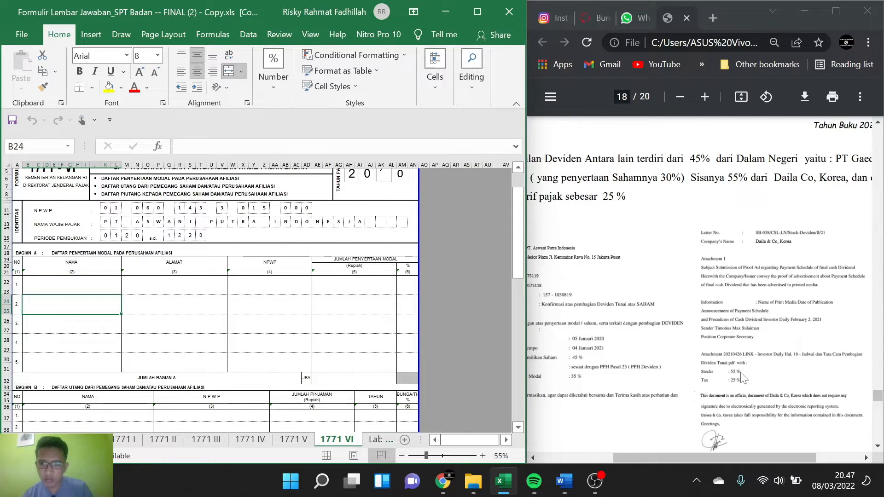
{"action": "scroll", "coordinate": [655, 330], "scroll_direction": "down", "scroll_amount": 1}
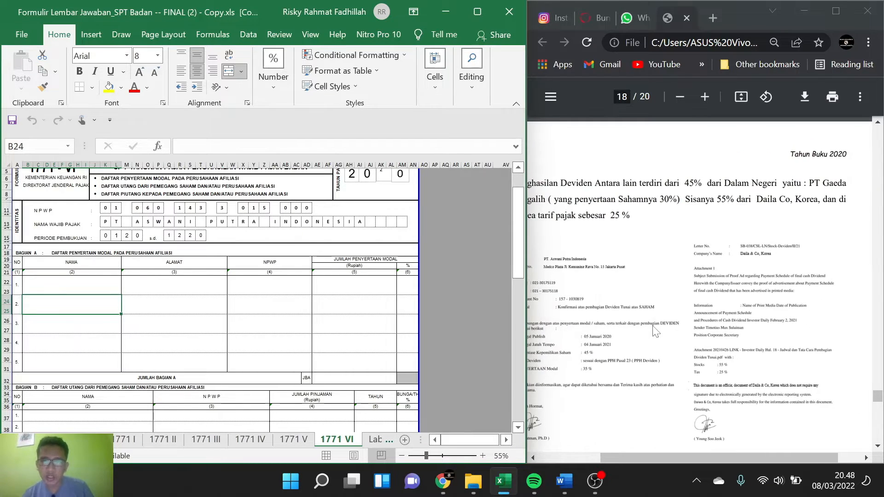
{"action": "scroll", "coordinate": [619, 331], "scroll_direction": "left", "scroll_amount": 1}
{"action": "scroll", "coordinate": [619, 332], "scroll_direction": "left", "scroll_amount": 3}
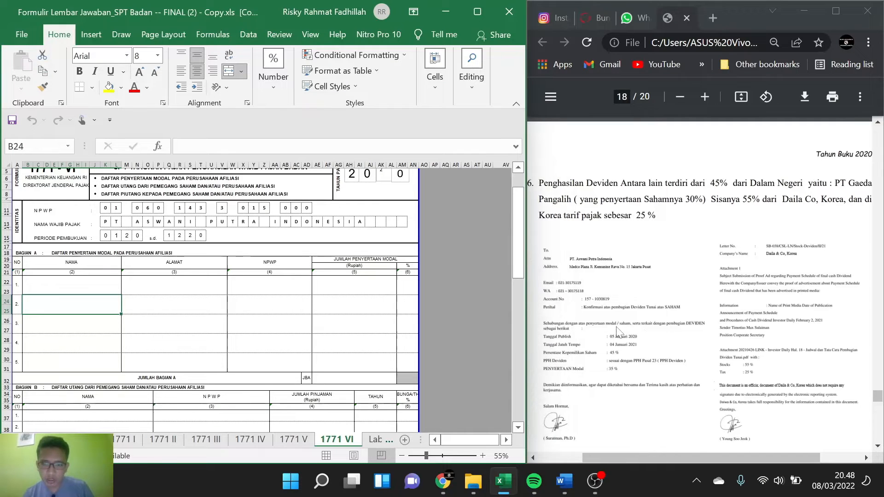
Step: Enter PT GAEDA PANGALIH as the company name in row 1 of Bagian A
{"action": "left_click", "coordinate": [80, 290]}
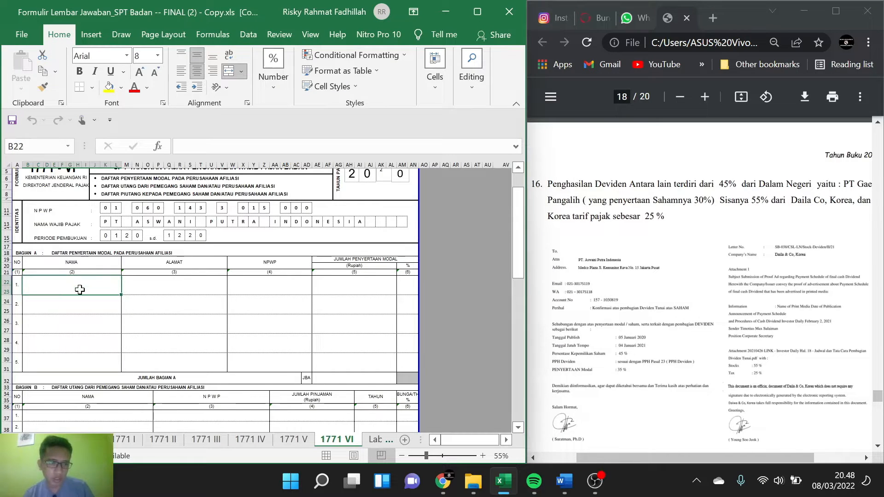
{"action": "type", "text": "pt"}
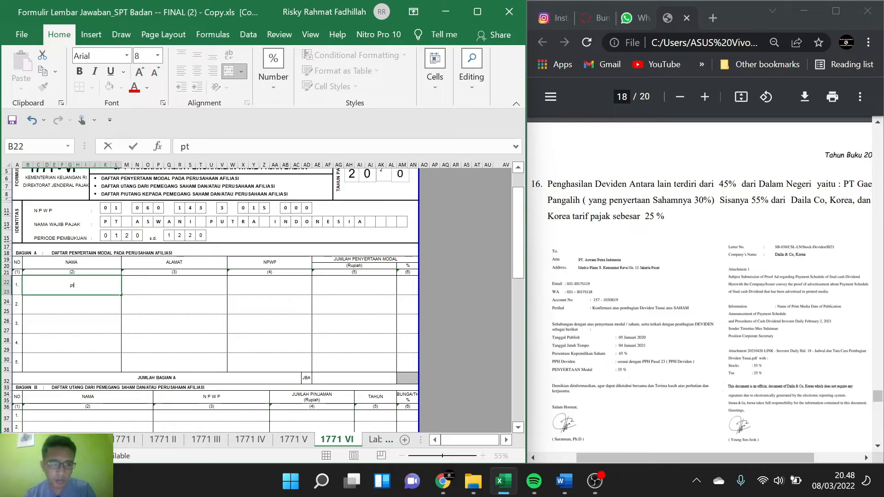
{"action": "key", "text": "BackSpace"}
{"action": "key", "text": "BackSpace"}
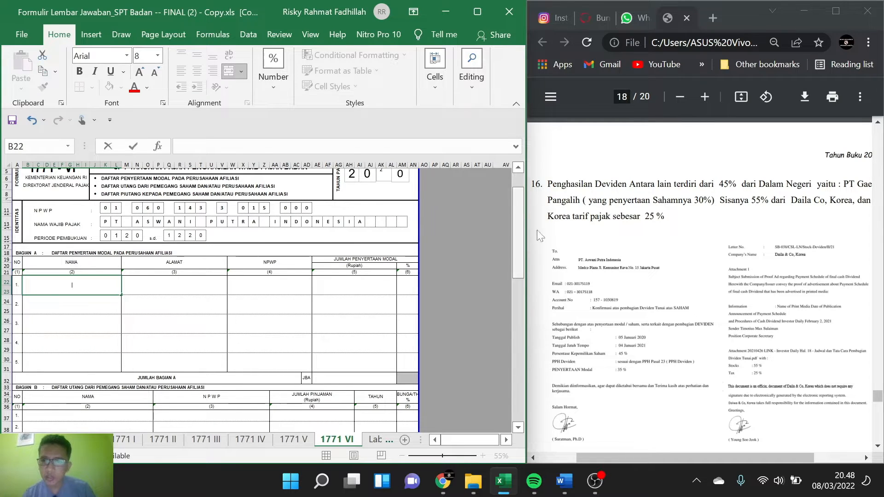
{"action": "type", "text": "P"}
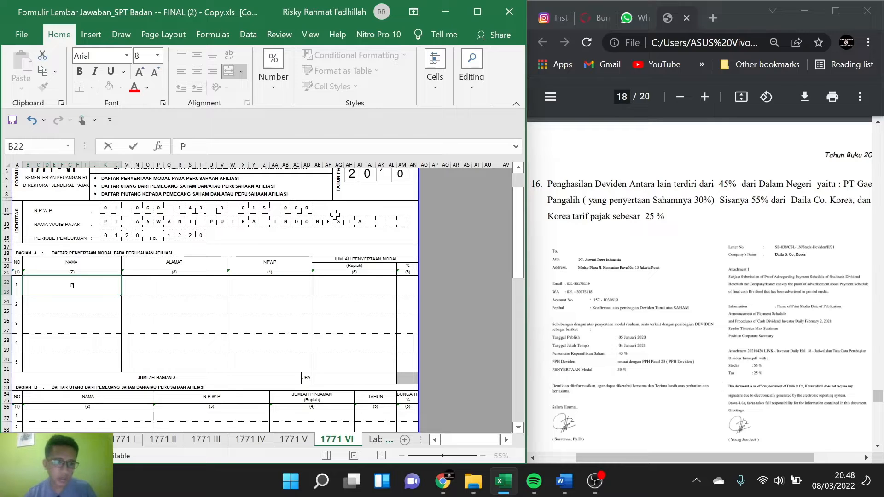
{"action": "type", "text": "T GAEDA"}
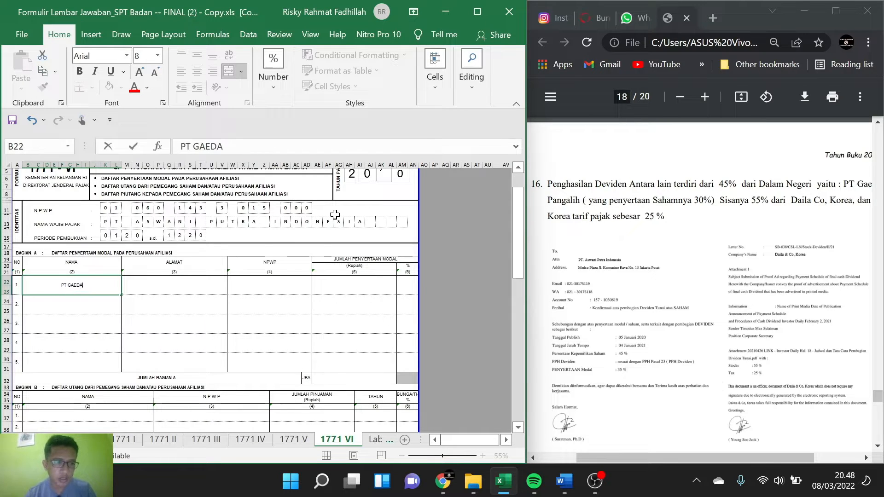
{"action": "type", "text": " PANGALIH"}
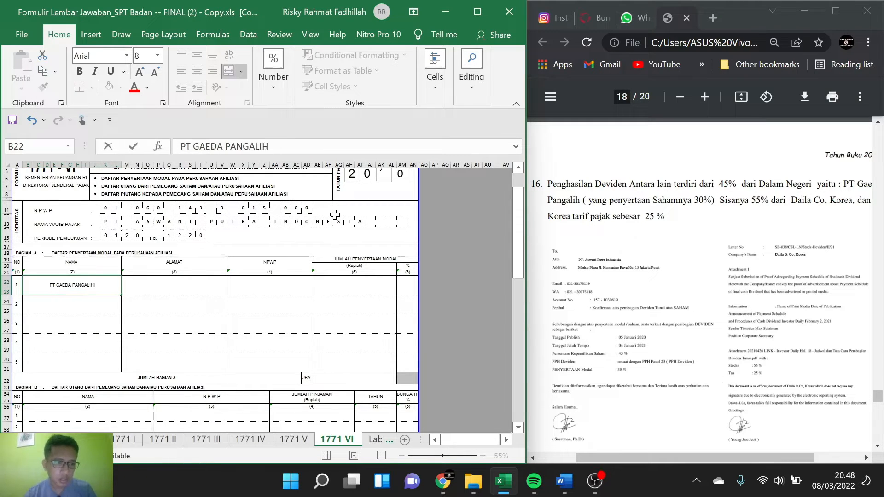
{"action": "left_click", "coordinate": [163, 287]}
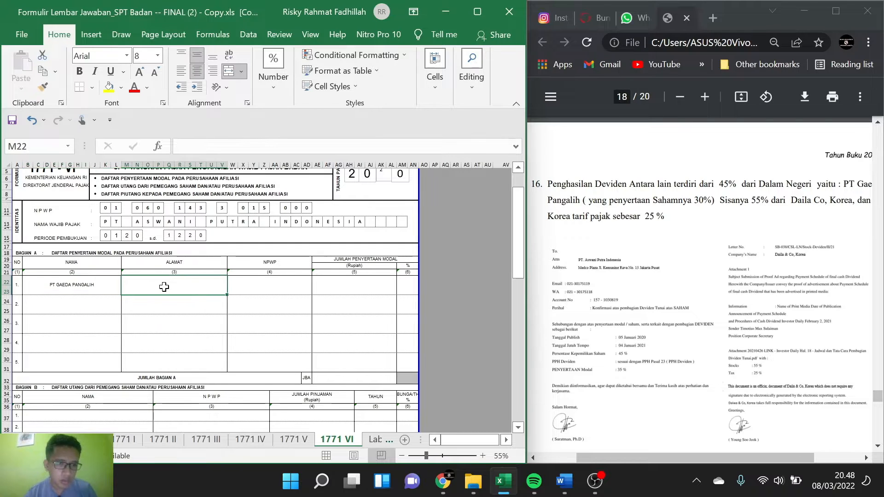
Step: Complete row 1 of Bagian A with X as the address, 0 as the NPWP and 35 as the capital participation percentage
{"action": "type", "text": "X"}
{"action": "left_click", "coordinate": [241, 283]}
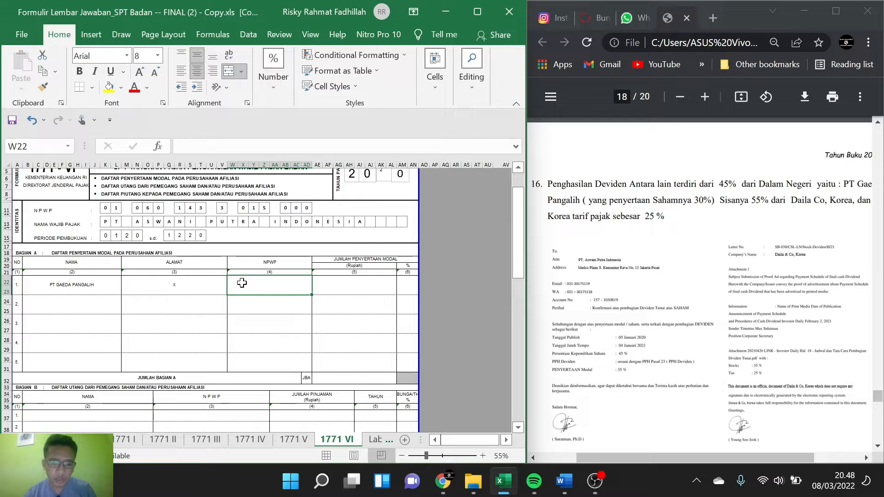
{"action": "type", "text": "0"}
{"action": "key", "text": "Tab"}
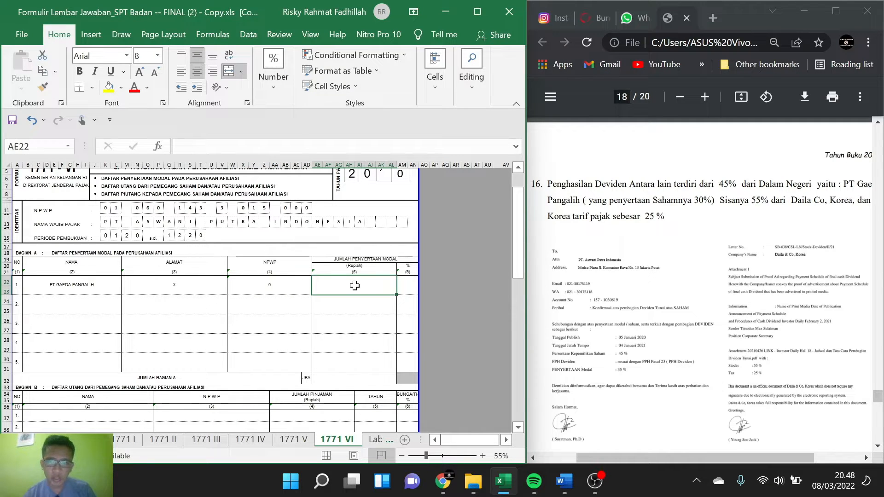
{"action": "key", "text": "Tab"}
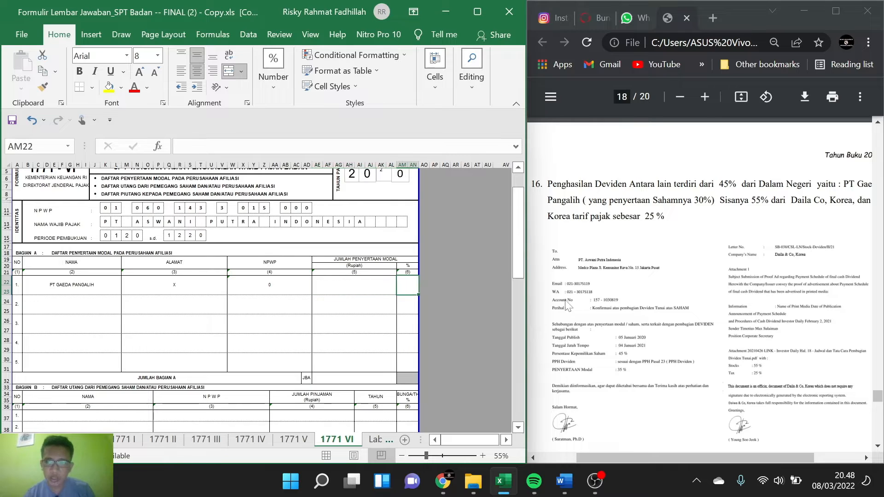
{"action": "type", "text": "3"}
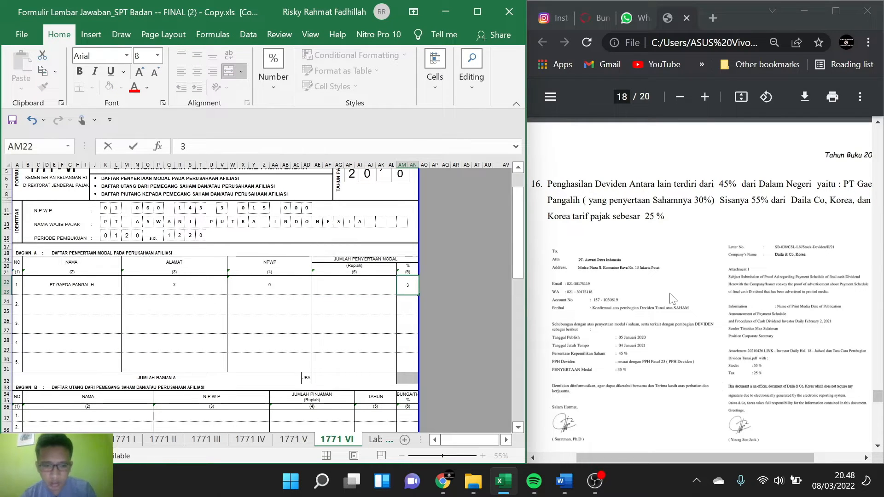
{"action": "type", "text": "5"}
Step: Enter DAILA & CO , KOREA as the company name in row 2 of Bagian A
{"action": "left_click", "coordinate": [72, 311]}
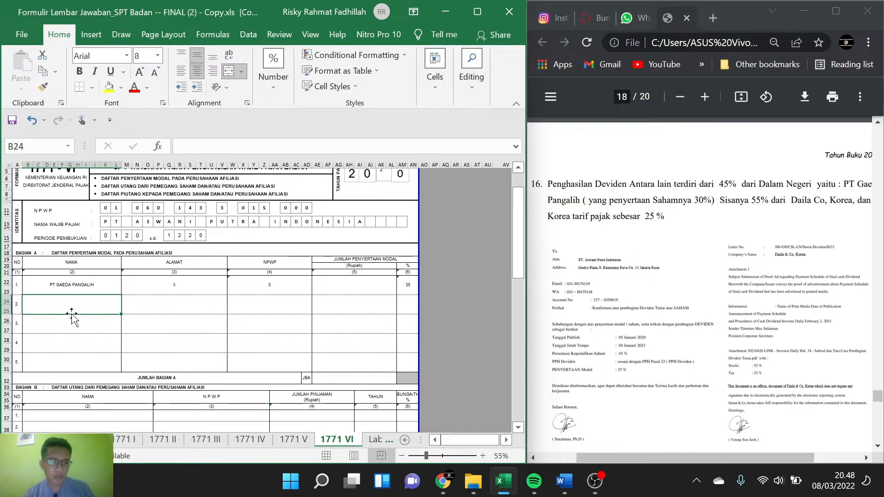
{"action": "type", "text": "D"}
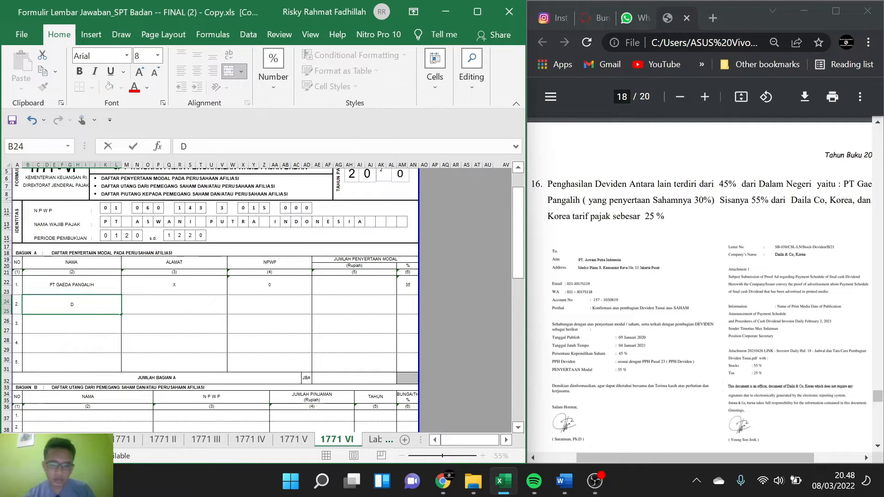
{"action": "type", "text": "AILA"}
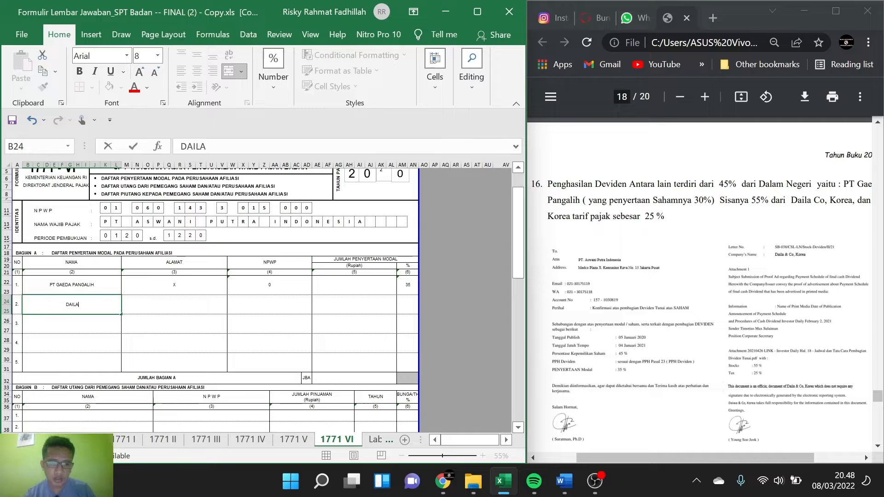
{"action": "type", "text": ",C"}
{"action": "key", "text": "BackSpace"}
{"action": "key", "text": "BackSpace"}
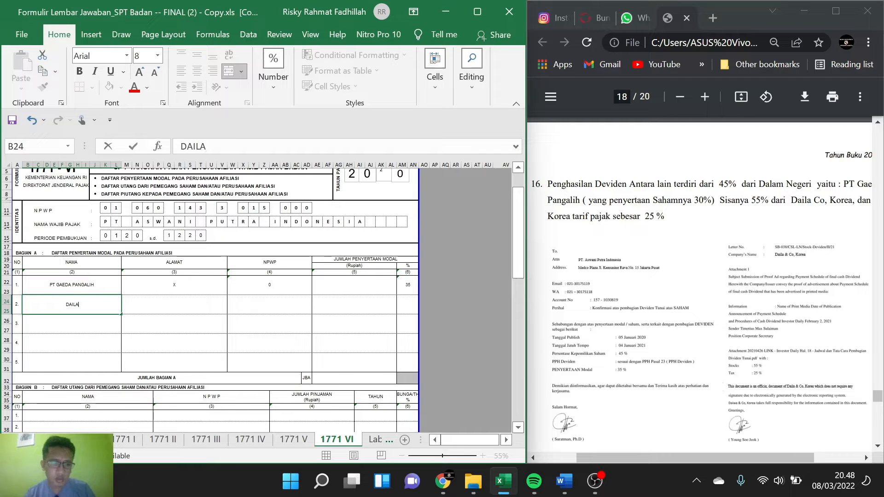
{"action": "type", "text": "&"}
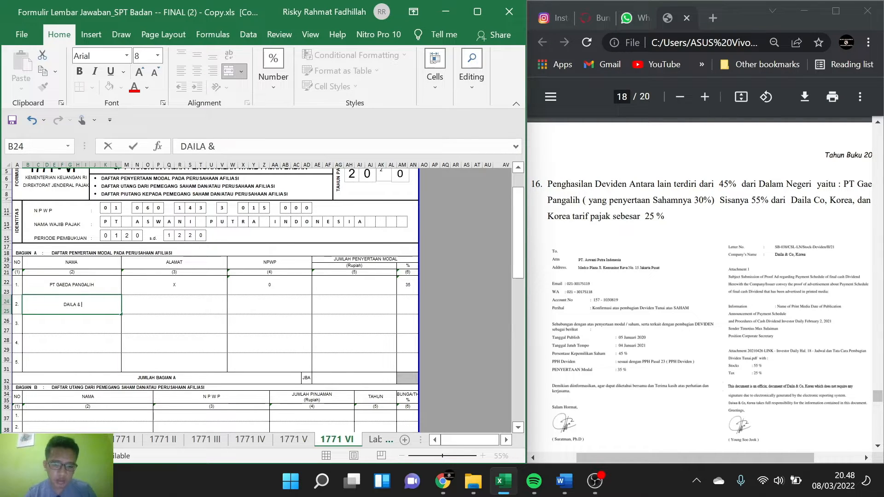
{"action": "type", "text": " CO"}
{"action": "scroll", "coordinate": [580, 261], "scroll_direction": "right", "scroll_amount": 2}
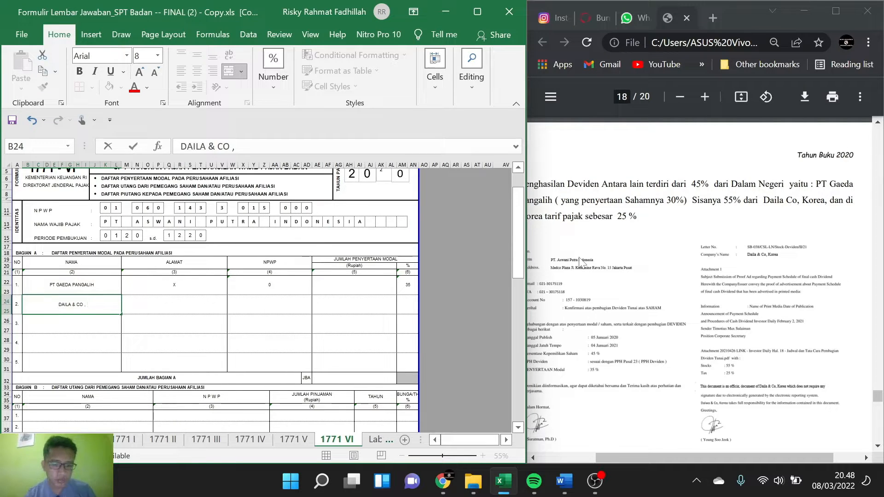
{"action": "type", "text": "KOREA"}
{"action": "key", "text": "Tab"}
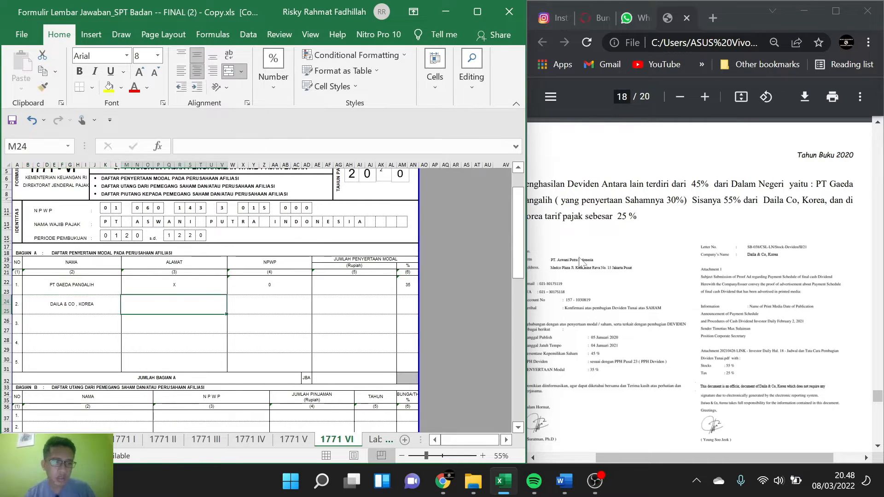
Step: Complete row 2 of Bagian A with X as the address, 0 as the NPWP and 55 as the capital participation percentage
{"action": "type", "text": "X"}
{"action": "key", "text": "Tab"}
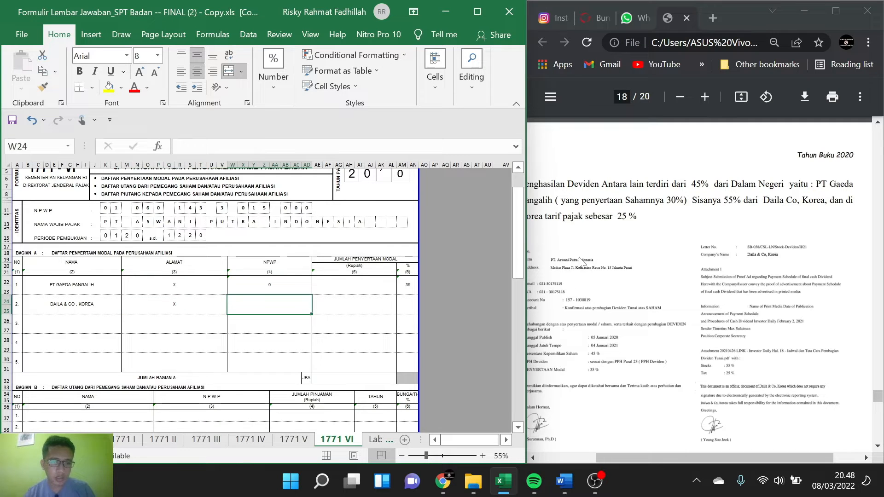
{"action": "type", "text": "0"}
{"action": "key", "text": "Tab"}
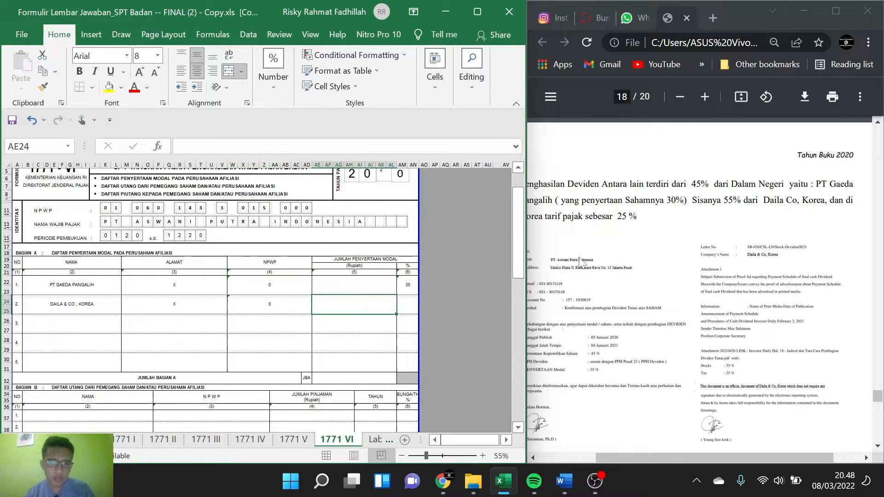
{"action": "key", "text": "Tab"}
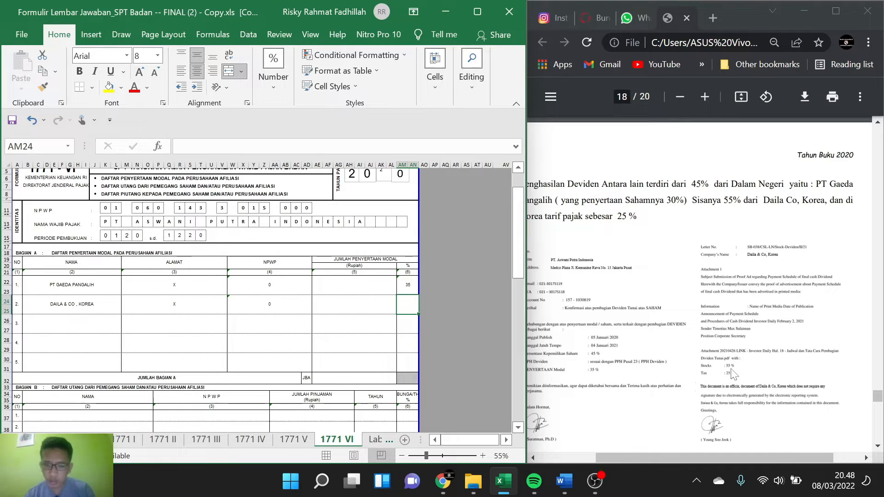
{"action": "type", "text": "55"}
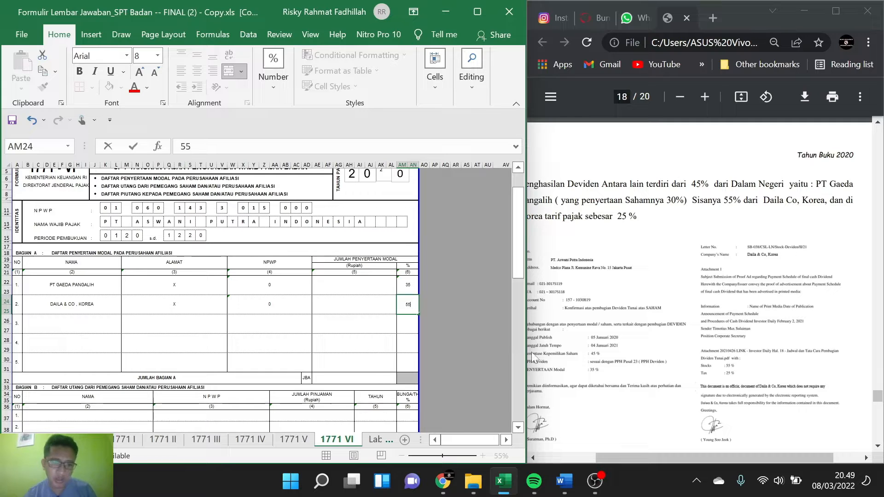
{"action": "key", "text": "ctrl+Return"}
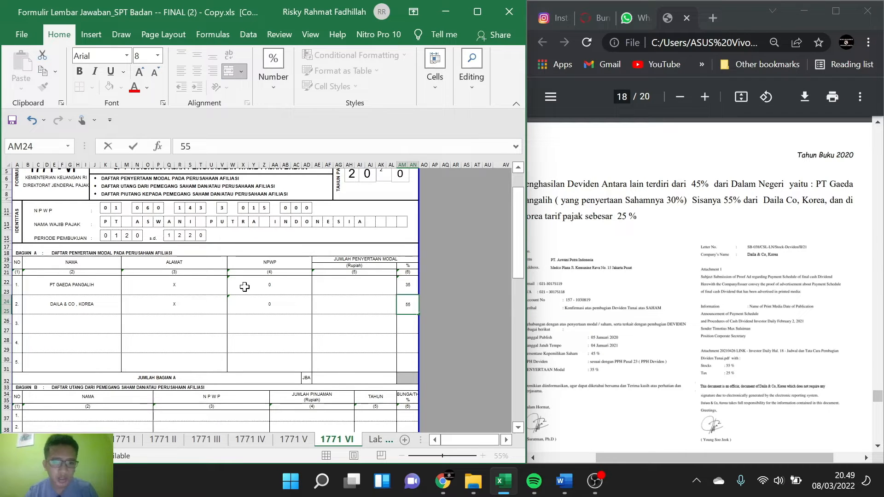
Step: Try to total the participation percentages in the JUMLAH BAGIAN A row with the formula =SUM(AM22:AN31)
{"action": "scroll", "coordinate": [219, 291], "scroll_direction": "down", "scroll_amount": 1}
{"action": "left_click", "coordinate": [332, 309]}
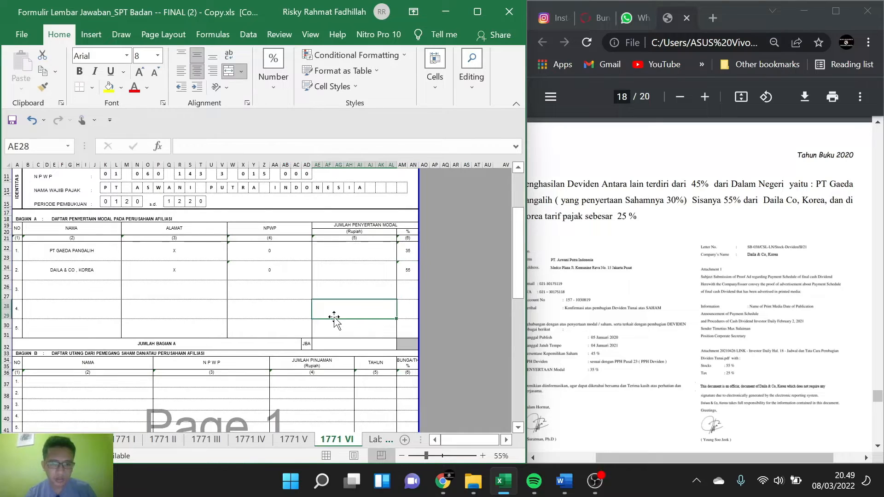
{"action": "scroll", "coordinate": [248, 327], "scroll_direction": "down", "scroll_amount": 1}
{"action": "left_click", "coordinate": [407, 319]}
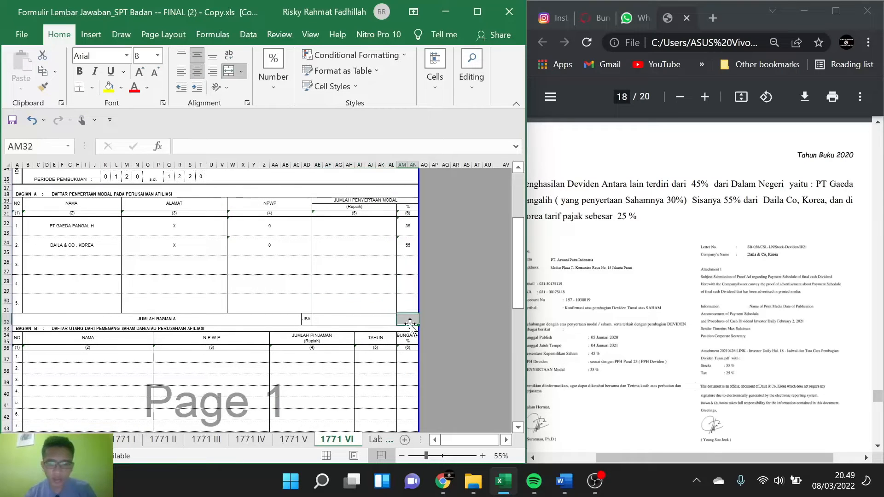
{"action": "type", "text": "="}
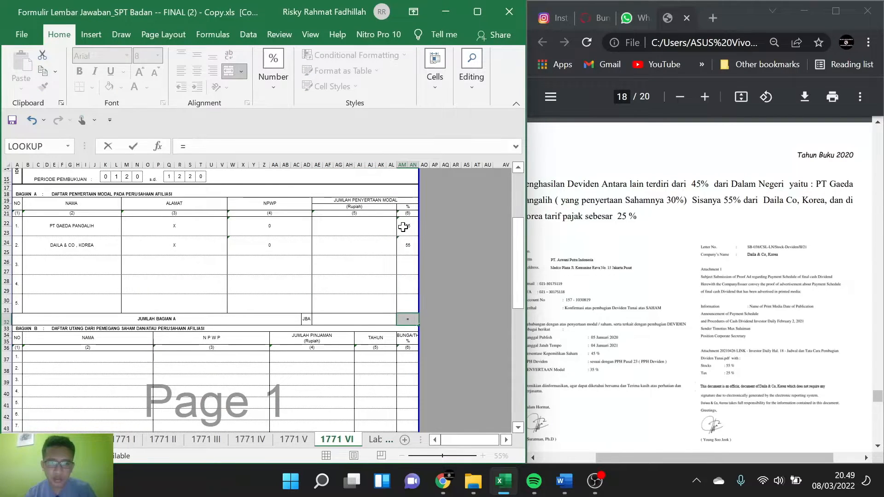
{"action": "left_click_drag", "start_coordinate": [405, 226], "coordinate": [413, 279]}
{"action": "key", "text": "BackSpace"}
{"action": "key", "text": "BackSpace"}
{"action": "key", "text": "BackSpace"}
{"action": "key", "text": "BackSpace"}
{"action": "key", "text": "BackSpace"}
{"action": "key", "text": "BackSpace"}
{"action": "key", "text": "BackSpace"}
{"action": "key", "text": "BackSpace"}
{"action": "key", "text": "BackSpace"}
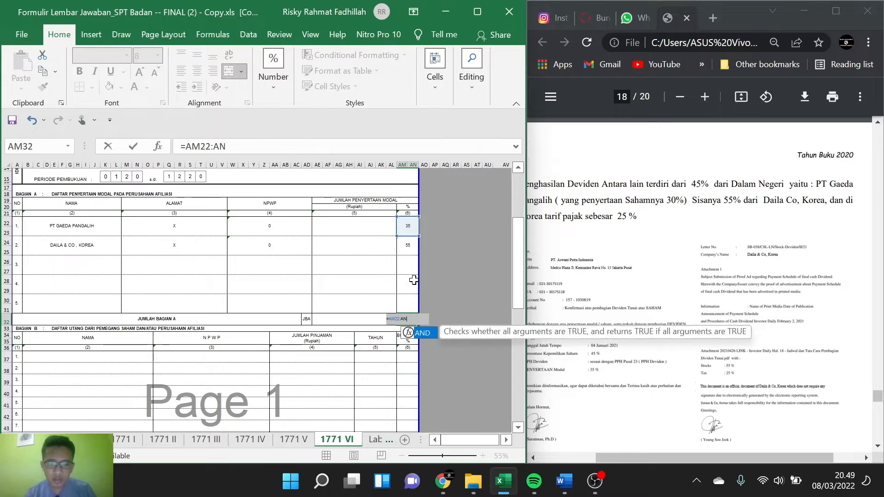
{"action": "type", "text": "A"}
{"action": "key", "text": "BackSpace"}
{"action": "type", "text": "SUM"}
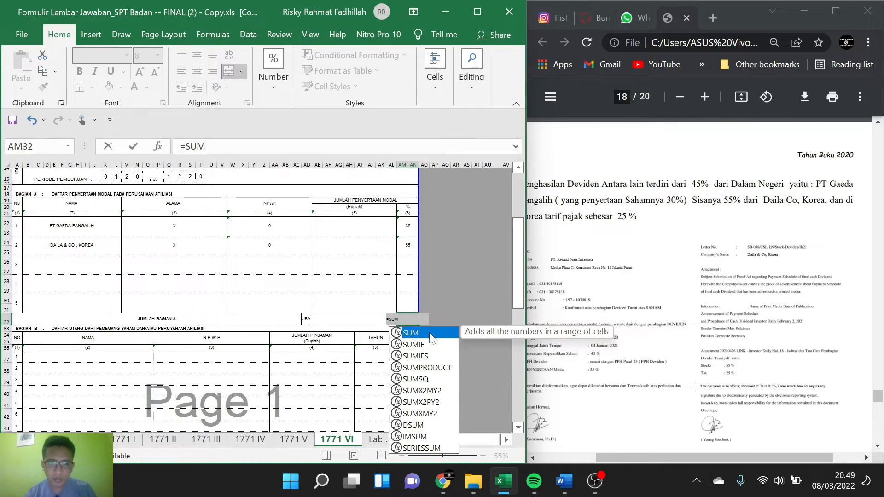
{"action": "double_click", "coordinate": [431, 336]}
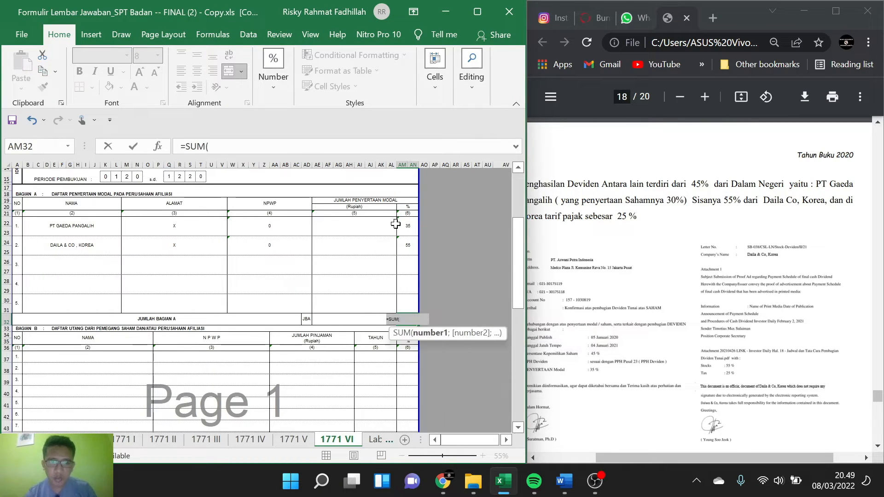
{"action": "left_click_drag", "start_coordinate": [403, 224], "coordinate": [413, 300]}
{"action": "key", "text": "Return"}
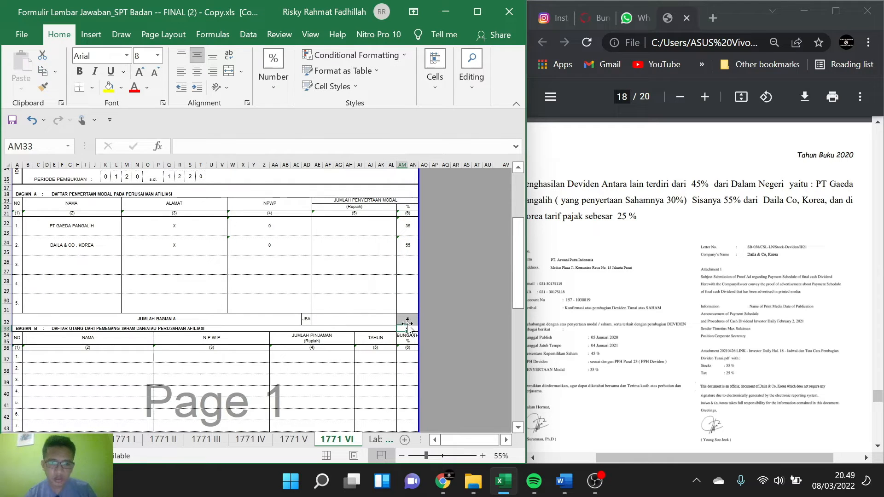
Step: Replace the formula in the percentage cell of the JUMLAH BAGIAN A row with the value 90%
{"action": "double_click", "coordinate": [406, 319]}
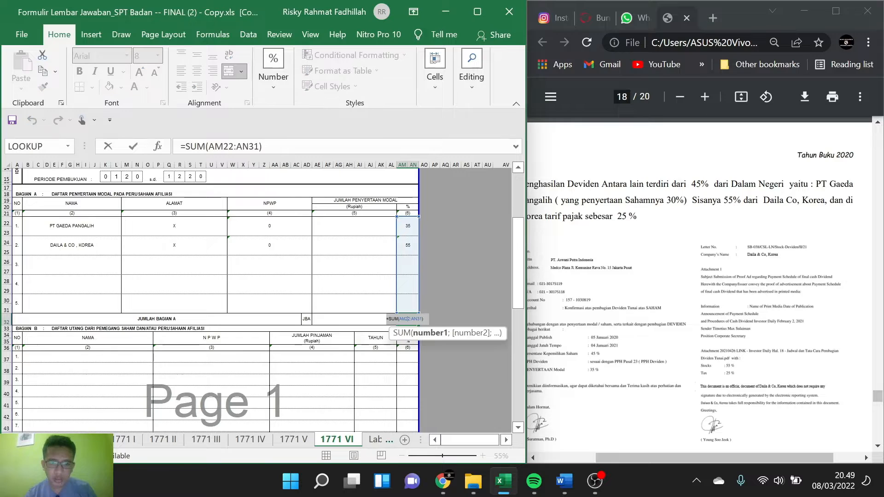
{"action": "key", "text": "BackSpace"}
{"action": "key", "text": "BackSpace"}
{"action": "key", "text": "BackSpace"}
{"action": "key", "text": "BackSpace"}
{"action": "key", "text": "BackSpace"}
{"action": "key", "text": "BackSpace"}
{"action": "key", "text": "BackSpace"}
{"action": "key", "text": "BackSpace"}
{"action": "key", "text": "BackSpace"}
{"action": "key", "text": "BackSpace"}
{"action": "key", "text": "BackSpace"}
{"action": "key", "text": "BackSpace"}
{"action": "key", "text": "BackSpace"}
{"action": "key", "text": "BackSpace"}
{"action": "key", "text": "BackSpace"}
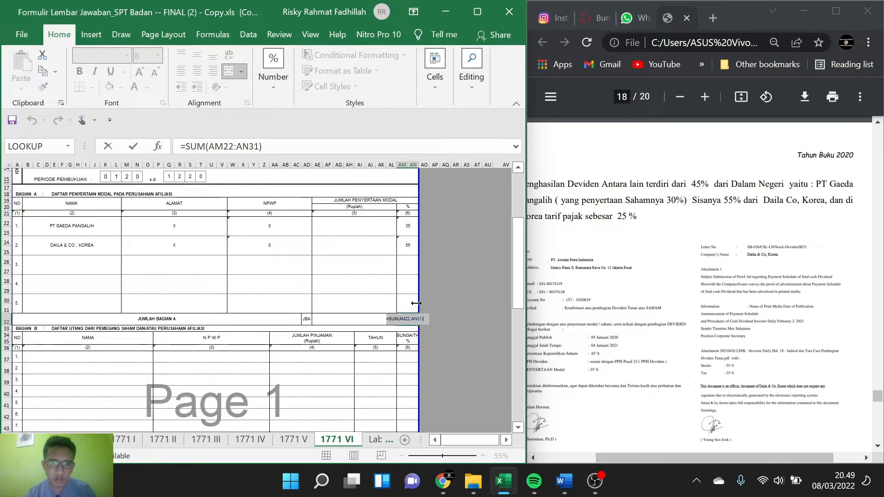
{"action": "type", "text": "9"}
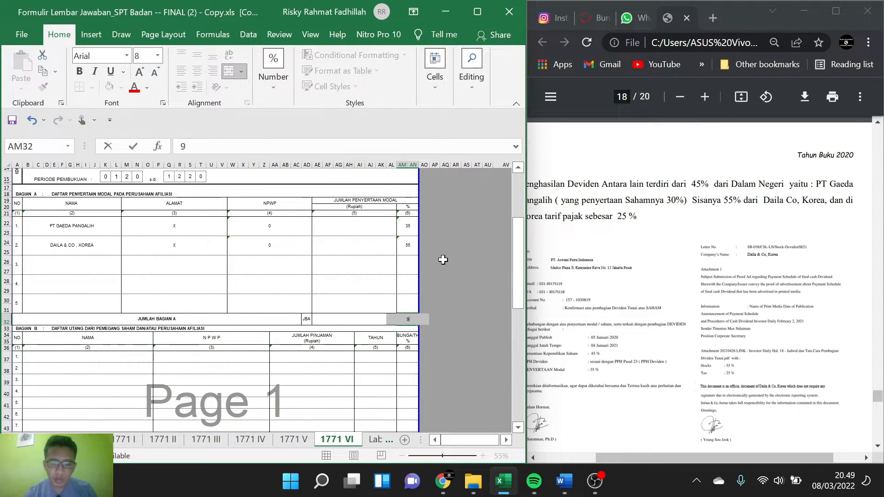
{"action": "type", "text": "0"}
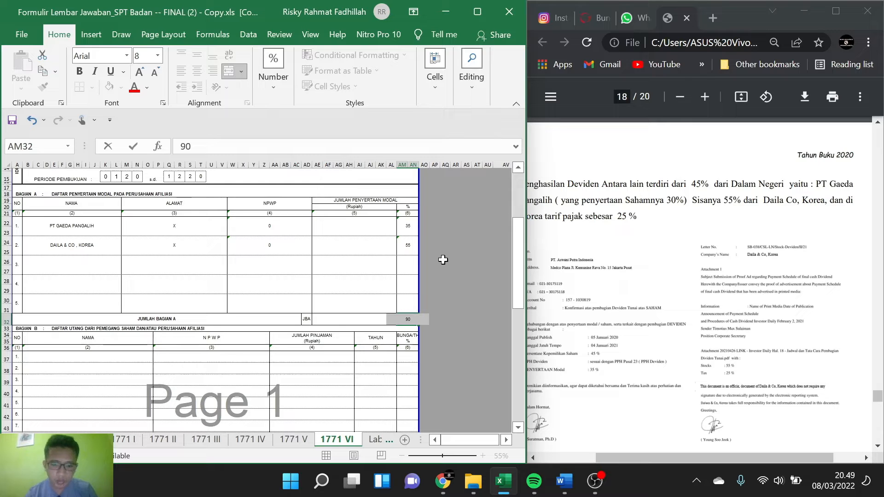
{"action": "type", "text": "%"}
{"action": "left_click", "coordinate": [256, 282]}
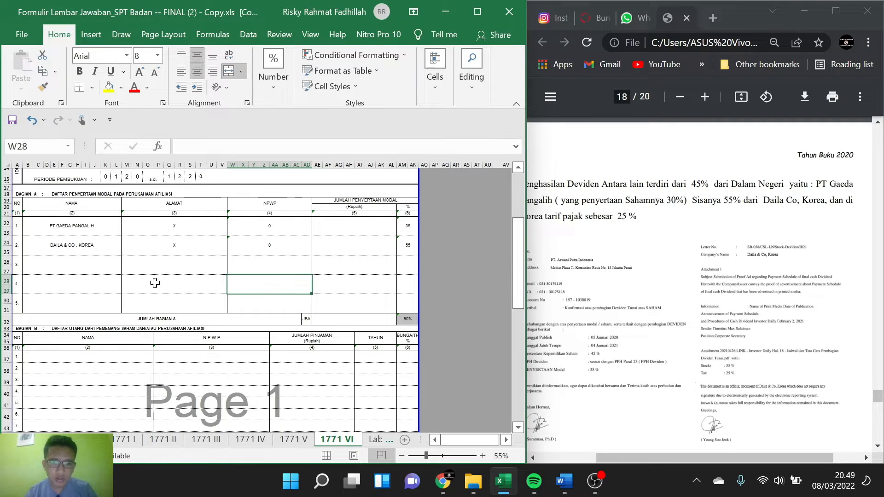
Step: Check the shareholder debt and receivable lists in Bagian B and Bagian C against the PDF, and switch to the 1771 V sheet
{"action": "scroll", "coordinate": [142, 276], "scroll_direction": "down", "scroll_amount": 4}
{"action": "scroll", "coordinate": [143, 276], "scroll_direction": "down", "scroll_amount": 1}
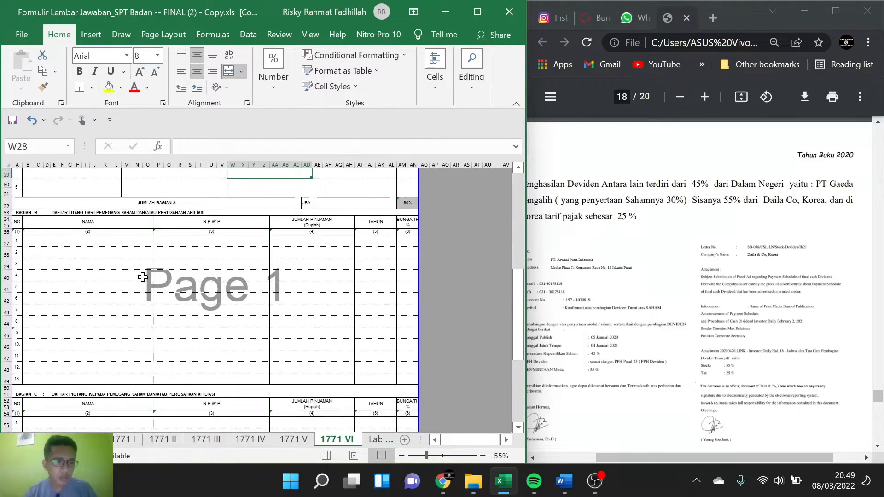
{"action": "scroll", "coordinate": [142, 276], "scroll_direction": "down", "scroll_amount": 1}
{"action": "scroll", "coordinate": [143, 277], "scroll_direction": "down", "scroll_amount": 1}
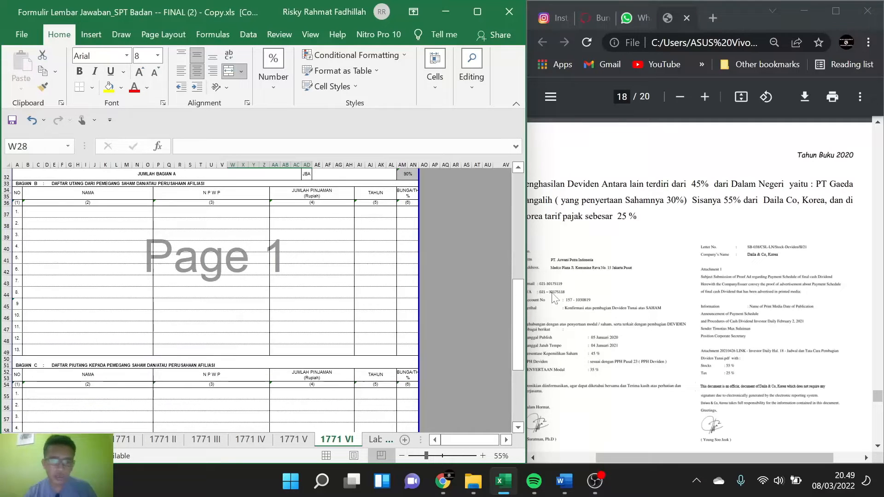
{"action": "scroll", "coordinate": [607, 290], "scroll_direction": "down", "scroll_amount": 1, "text": "ctrl"}
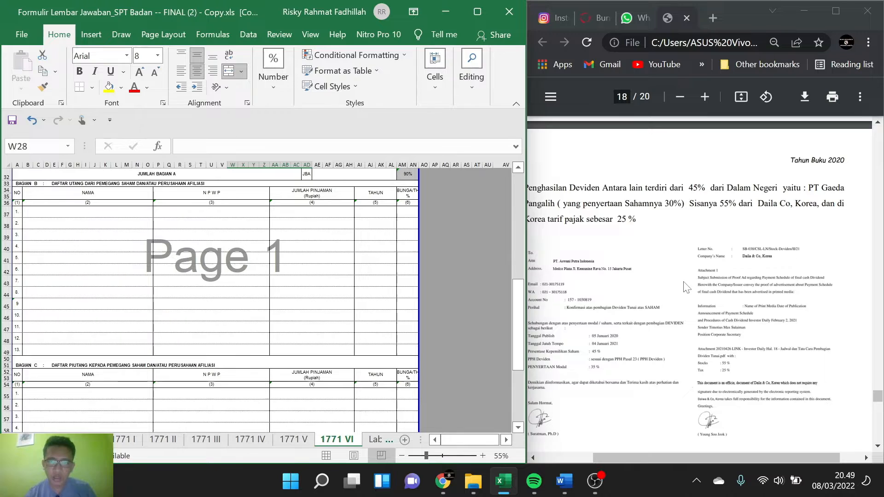
{"action": "scroll", "coordinate": [651, 284], "scroll_direction": "up", "scroll_amount": 5}
{"action": "scroll", "coordinate": [686, 286], "scroll_direction": "up", "scroll_amount": 3}
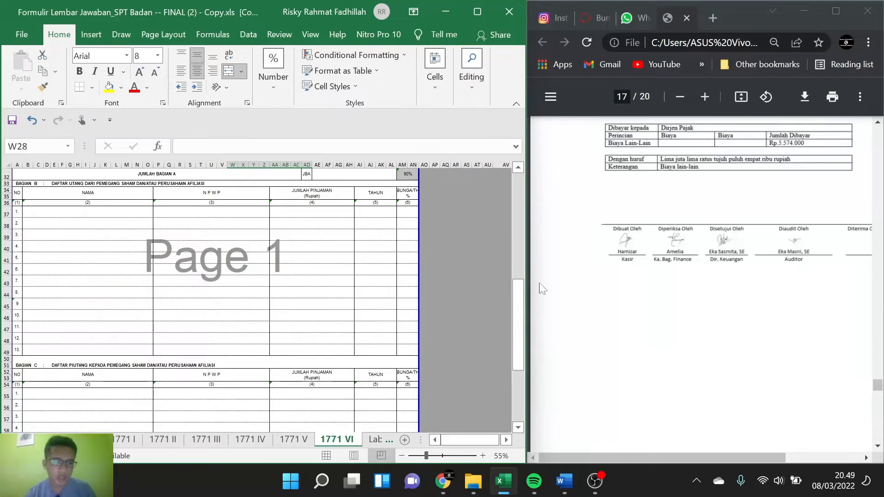
{"action": "scroll", "coordinate": [324, 305], "scroll_direction": "down", "scroll_amount": 2}
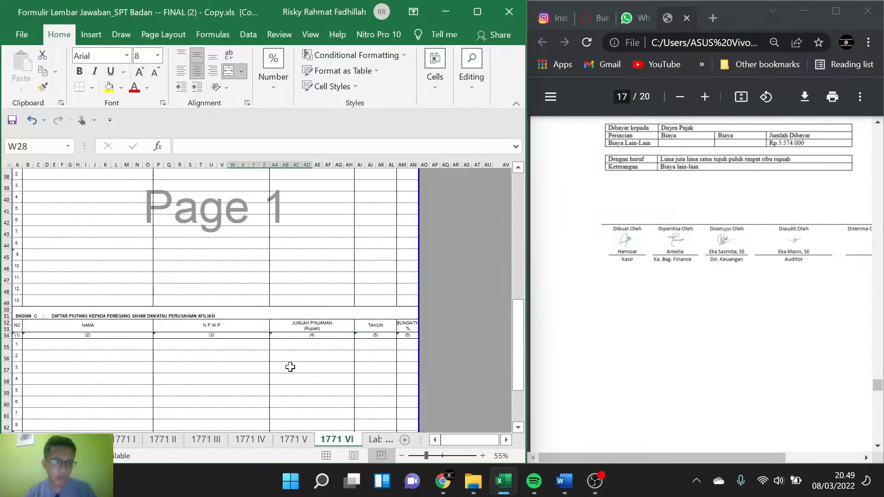
{"action": "scroll", "coordinate": [282, 263], "scroll_direction": "down", "scroll_amount": 3}
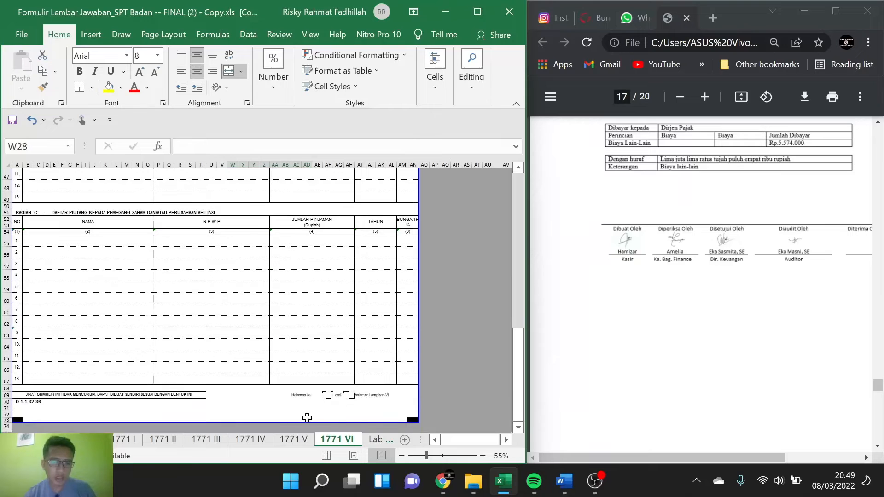
{"action": "left_click", "coordinate": [299, 443]}
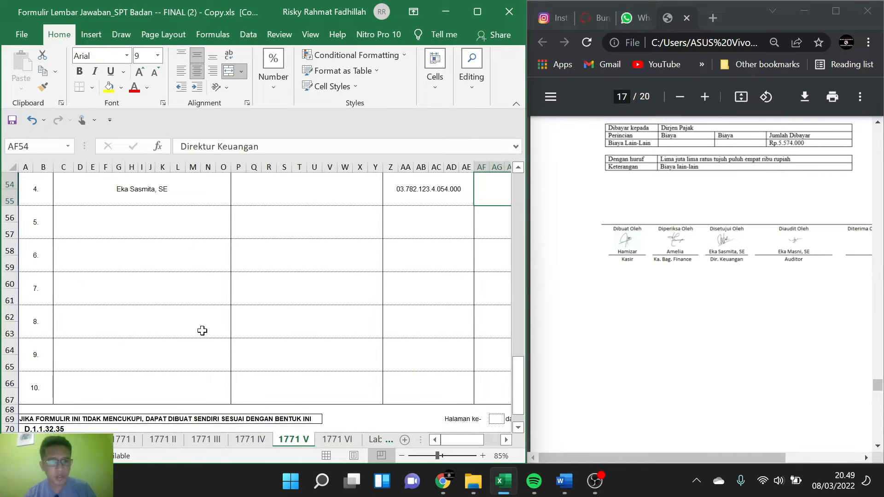
Step: Look over the 1771 V form and find the Daftar Pemegang Saham and Susunan Pengurus lists in the PDF
{"action": "scroll", "coordinate": [202, 330], "scroll_direction": "down", "scroll_amount": 2, "text": "ctrl"}
{"action": "scroll", "coordinate": [202, 330], "scroll_direction": "up", "scroll_amount": 6}
{"action": "scroll", "coordinate": [202, 330], "scroll_direction": "up", "scroll_amount": 6}
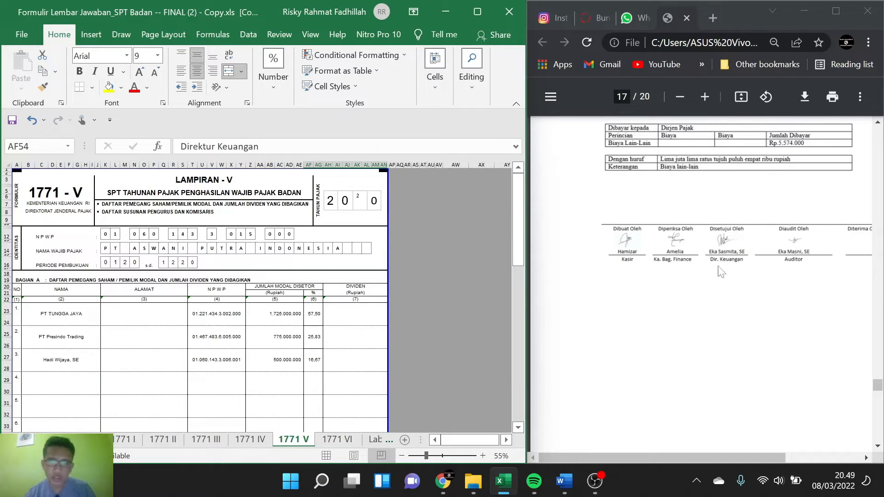
{"action": "scroll", "coordinate": [720, 253], "scroll_direction": "up", "scroll_amount": 20}
{"action": "scroll", "coordinate": [718, 249], "scroll_direction": "up", "scroll_amount": 20}
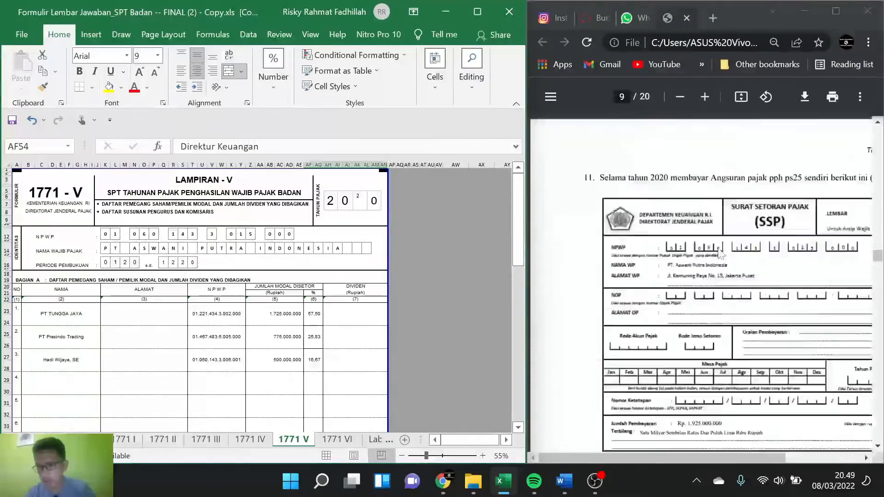
{"action": "scroll", "coordinate": [720, 253], "scroll_direction": "up", "scroll_amount": 15}
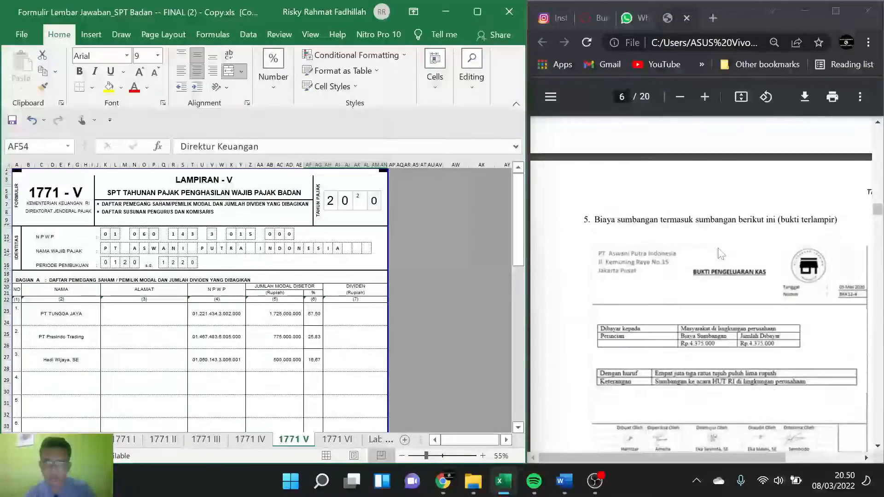
{"action": "scroll", "coordinate": [720, 254], "scroll_direction": "up", "scroll_amount": 20}
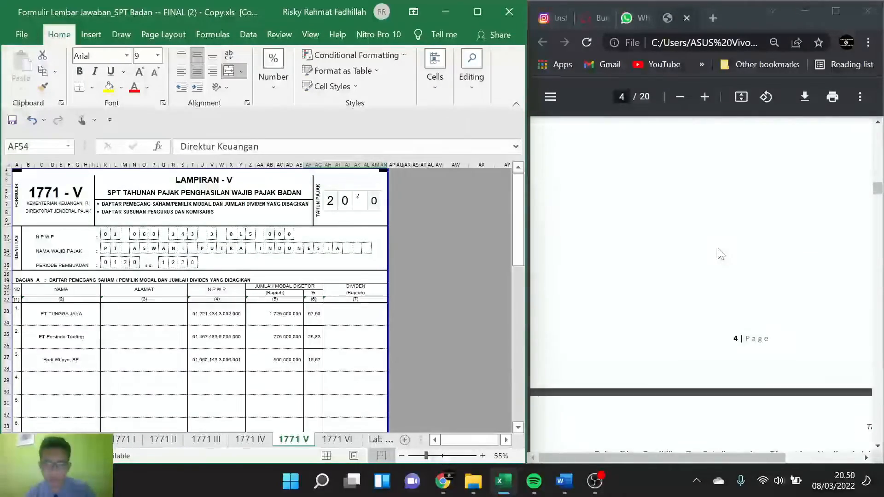
{"action": "scroll", "coordinate": [721, 255], "scroll_direction": "up", "scroll_amount": 6}
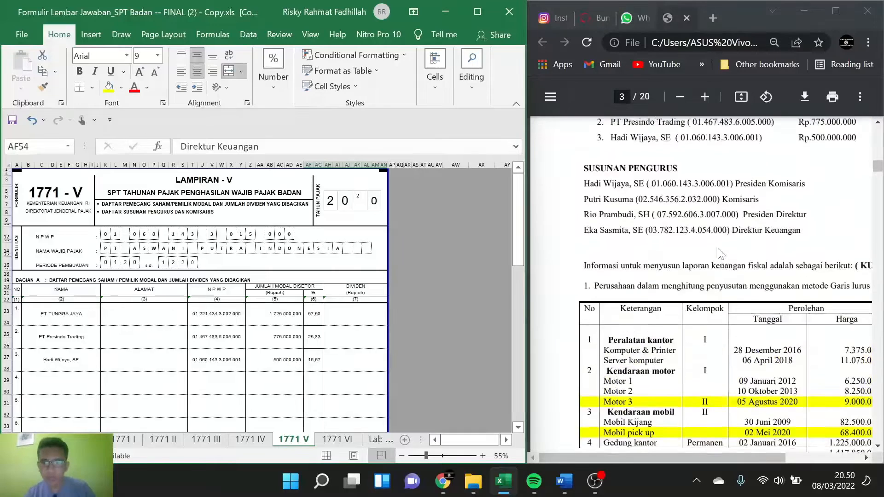
{"action": "scroll", "coordinate": [683, 264], "scroll_direction": "down", "scroll_amount": 1, "text": "ctrl"}
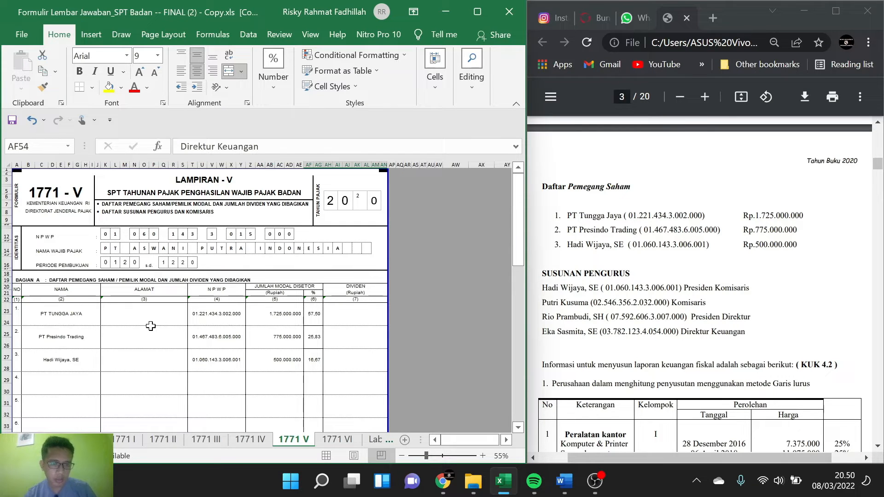
Step: Compare the shareholders in Bagian A and the management in Bagian B of 1771 V with the PDF lists
{"action": "scroll", "coordinate": [150, 326], "scroll_direction": "down", "scroll_amount": 2}
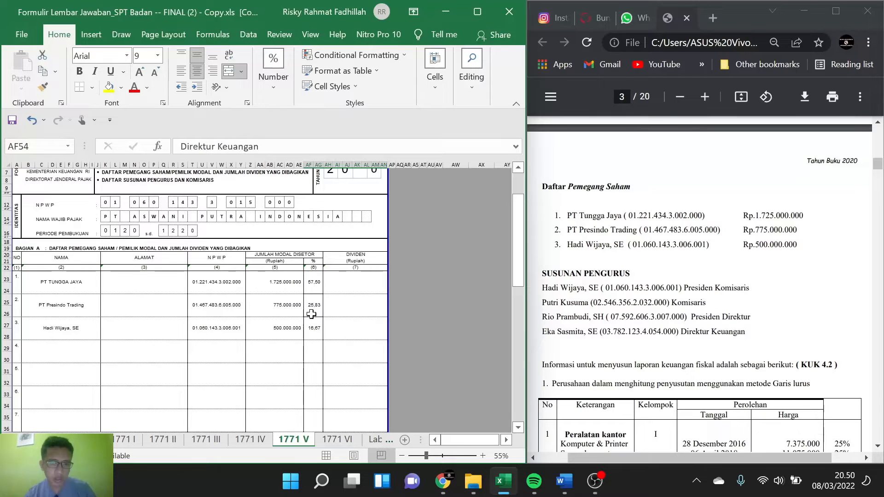
{"action": "scroll", "coordinate": [311, 314], "scroll_direction": "down", "scroll_amount": 1}
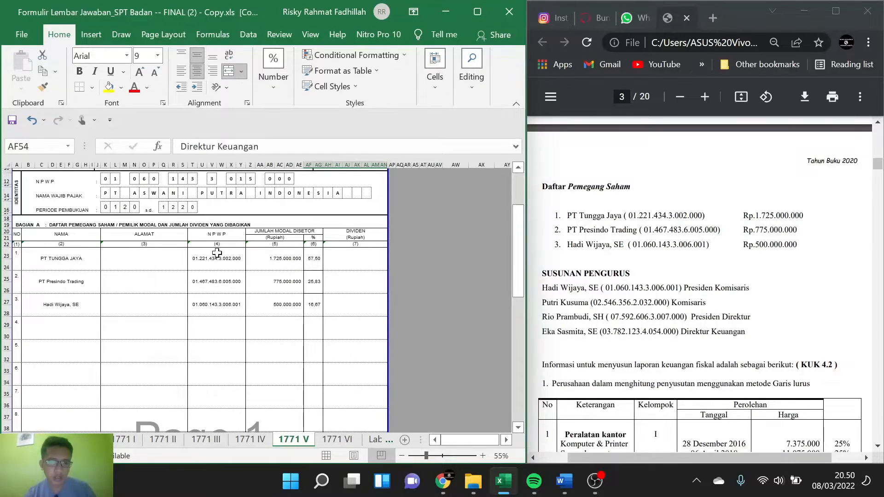
{"action": "scroll", "coordinate": [276, 252], "scroll_direction": "down", "scroll_amount": 1}
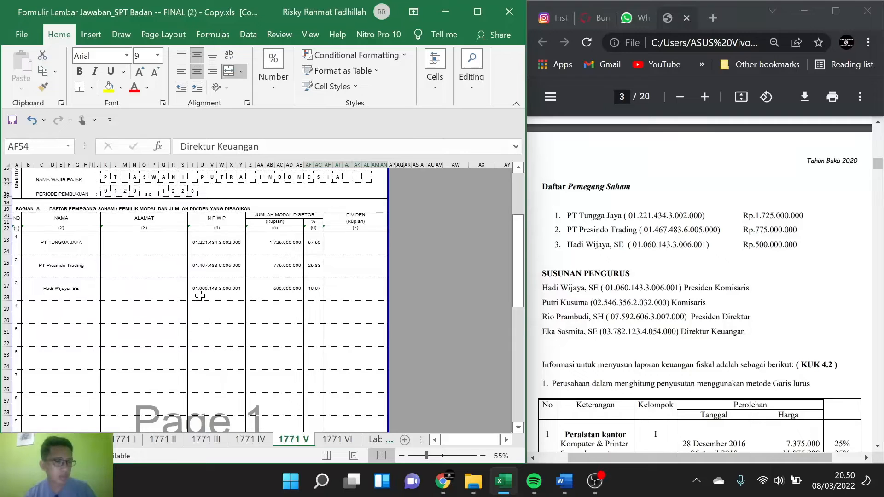
{"action": "scroll", "coordinate": [138, 319], "scroll_direction": "down", "scroll_amount": 2}
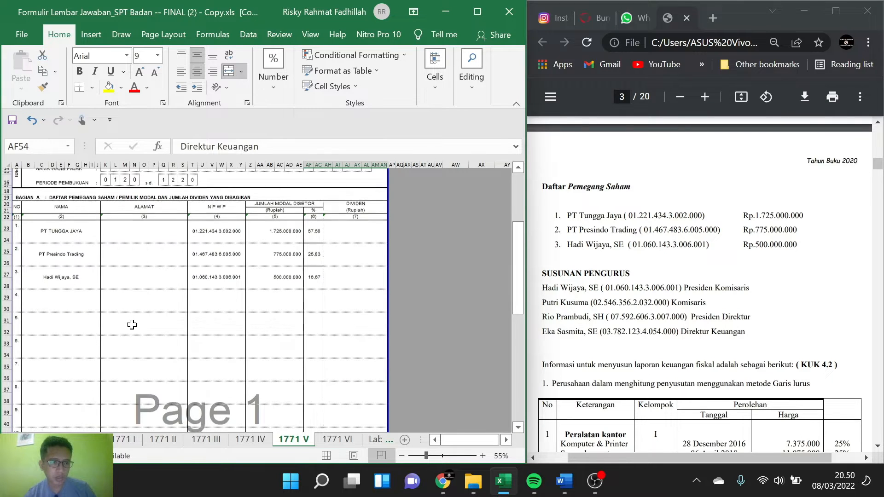
{"action": "scroll", "coordinate": [138, 345], "scroll_direction": "down", "scroll_amount": 2}
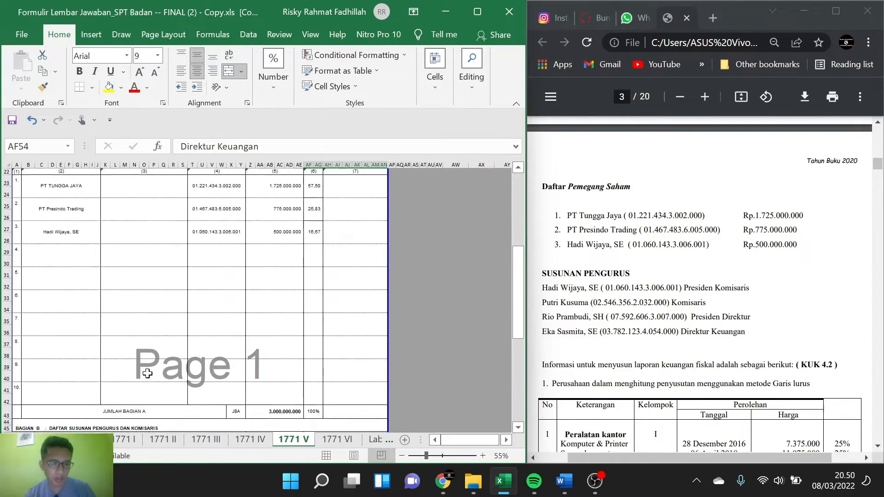
{"action": "scroll", "coordinate": [147, 373], "scroll_direction": "down", "scroll_amount": 3}
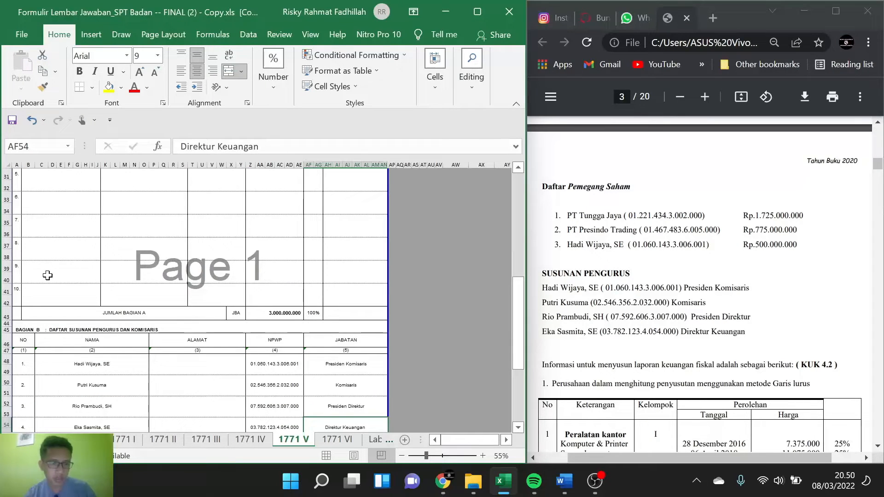
{"action": "scroll", "coordinate": [101, 277], "scroll_direction": "down", "scroll_amount": 2}
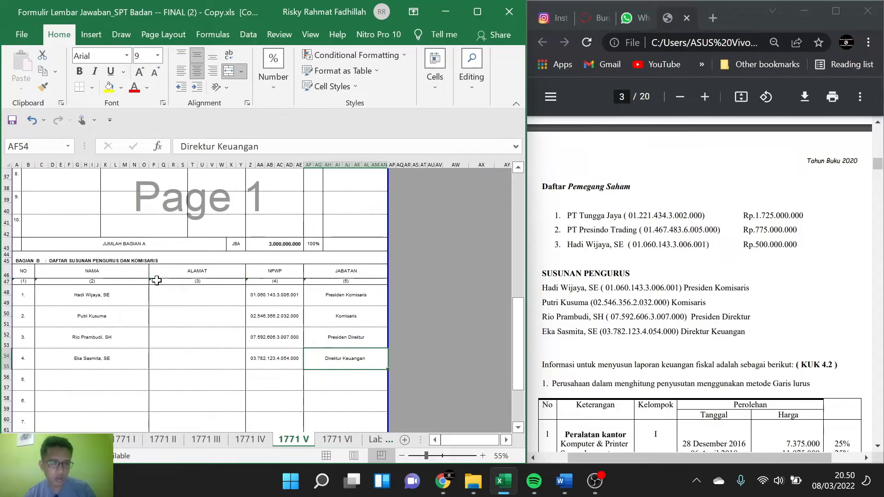
{"action": "scroll", "coordinate": [157, 280], "scroll_direction": "up", "scroll_amount": 2}
{"action": "scroll", "coordinate": [106, 297], "scroll_direction": "down", "scroll_amount": 4}
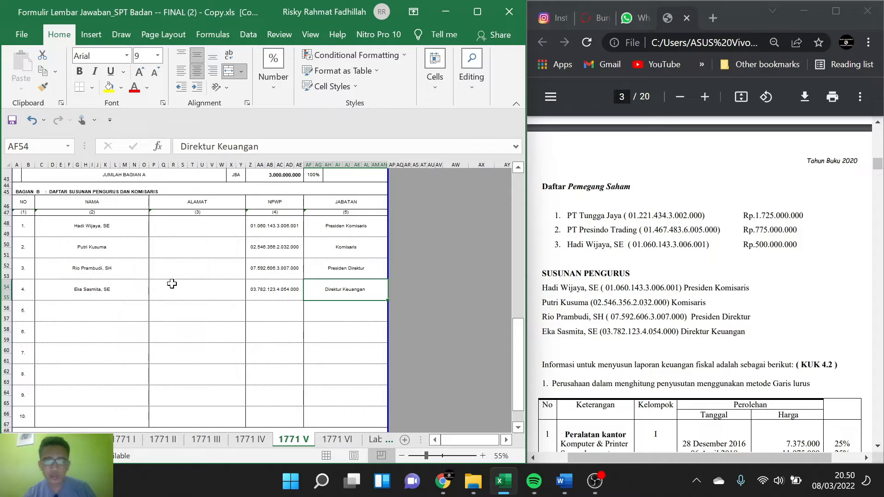
{"action": "scroll", "coordinate": [154, 274], "scroll_direction": "down", "scroll_amount": 1}
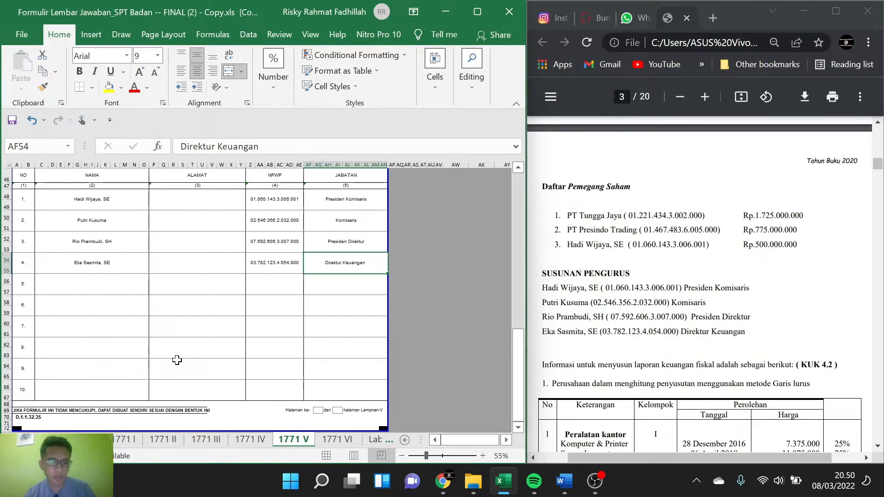
{"action": "scroll", "coordinate": [177, 361], "scroll_direction": "down", "scroll_amount": 1}
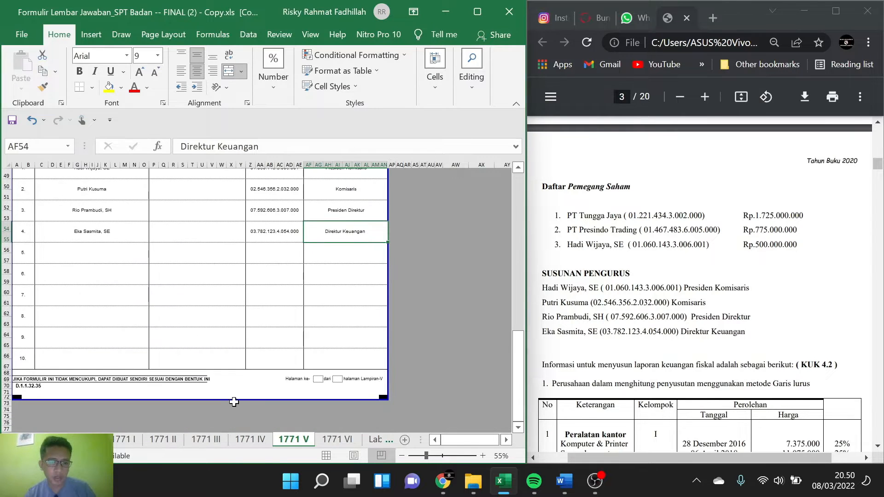
Step: Switch to the 1771 IV sheet and bring up the Penghasilan Lainnya items in the PDF
{"action": "left_click", "coordinate": [258, 444]}
{"action": "scroll", "coordinate": [181, 323], "scroll_direction": "up", "scroll_amount": 2}
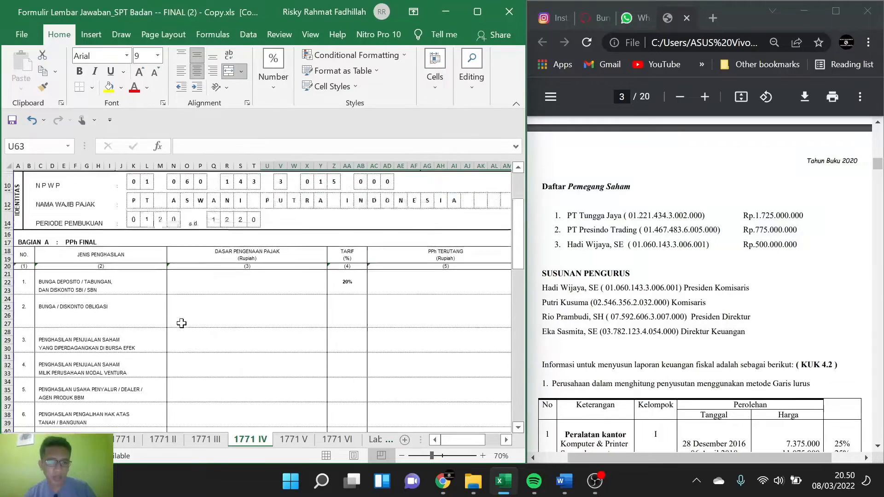
{"action": "scroll", "coordinate": [699, 283], "scroll_direction": "up", "scroll_amount": 7}
{"action": "scroll", "coordinate": [699, 284], "scroll_direction": "down", "scroll_amount": 2}
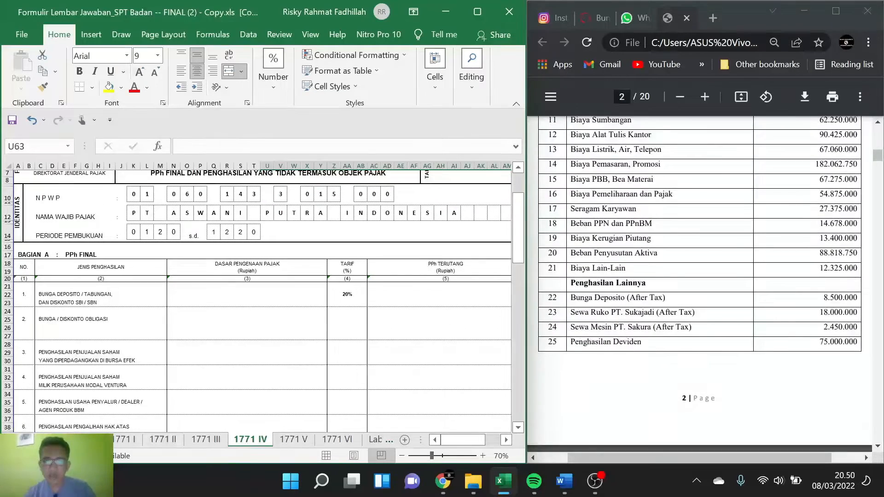
{"action": "scroll", "coordinate": [699, 284], "scroll_direction": "down", "scroll_amount": 2}
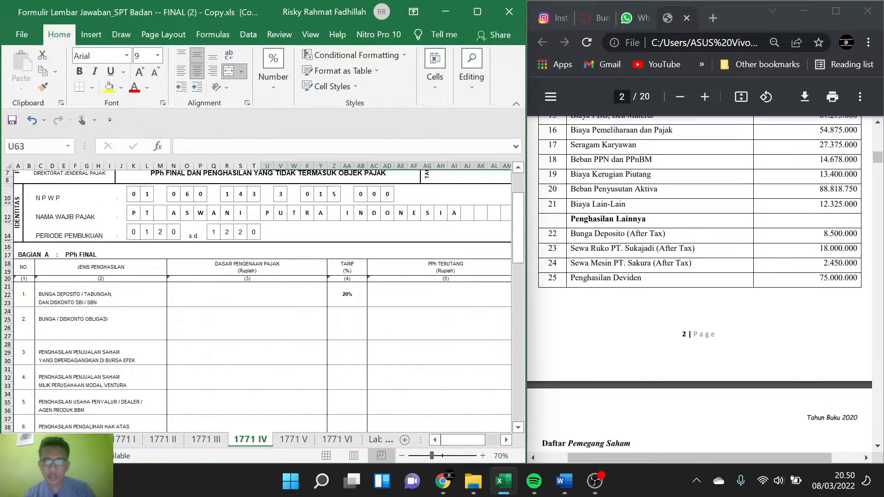
Step: Enter =8500000/80% as the Dasar Pengenaan Pajak for Bunga Deposito, accepting the formula correction, and check that row's PPh Terutang formula
{"action": "left_click", "coordinate": [187, 299]}
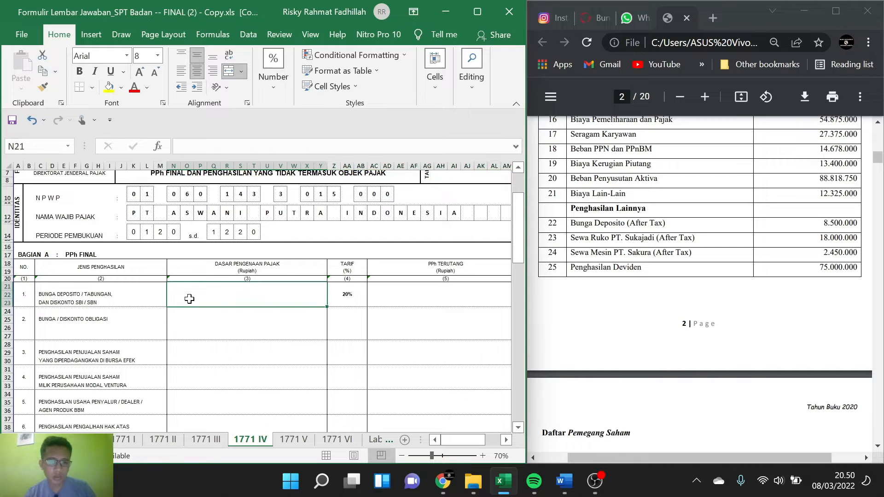
{"action": "key", "text": "F2"}
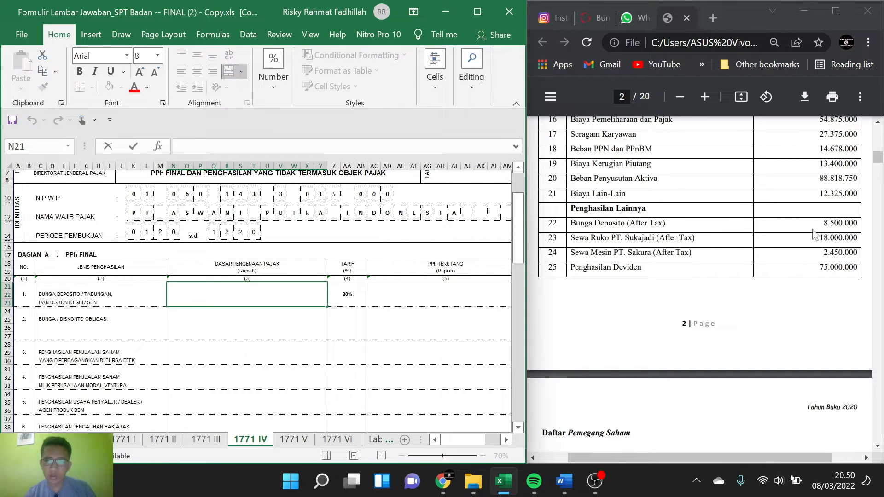
{"action": "left_click_drag", "start_coordinate": [823, 223], "coordinate": [857, 223]}
{"action": "key", "text": "ctrl+c"}
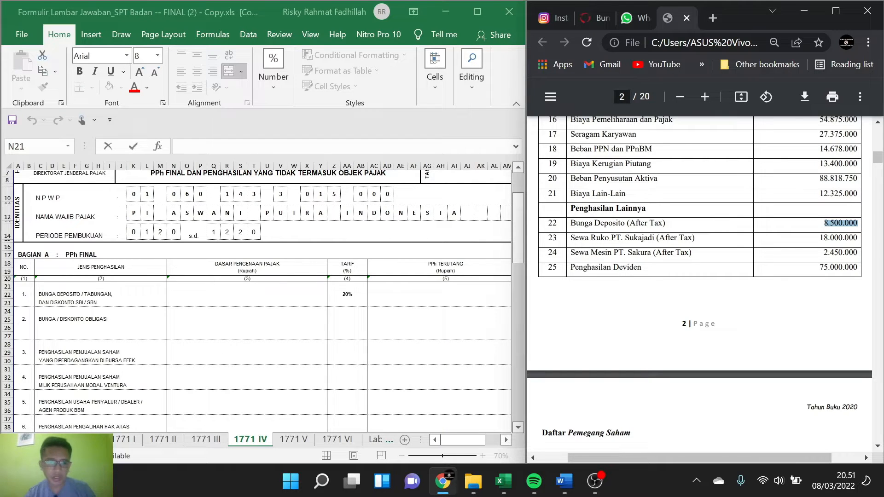
{"action": "left_click", "coordinate": [258, 294]}
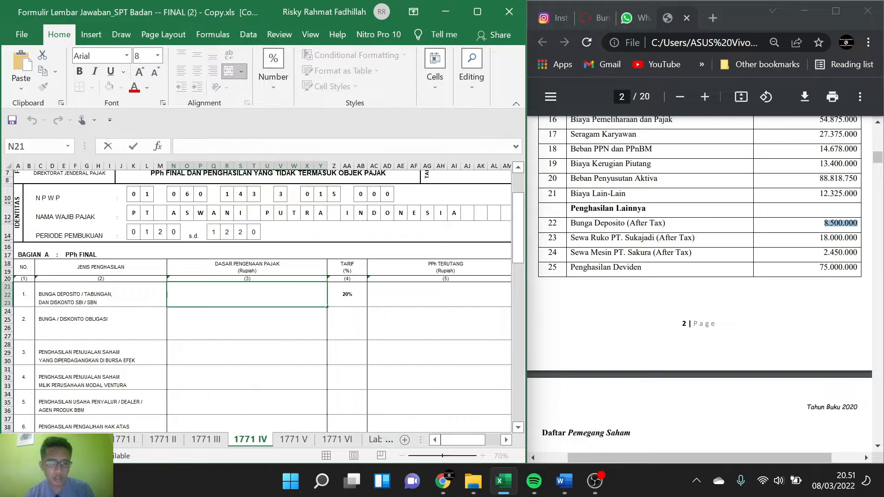
{"action": "type", "text": "="}
{"action": "key", "text": "ctrl+v"}
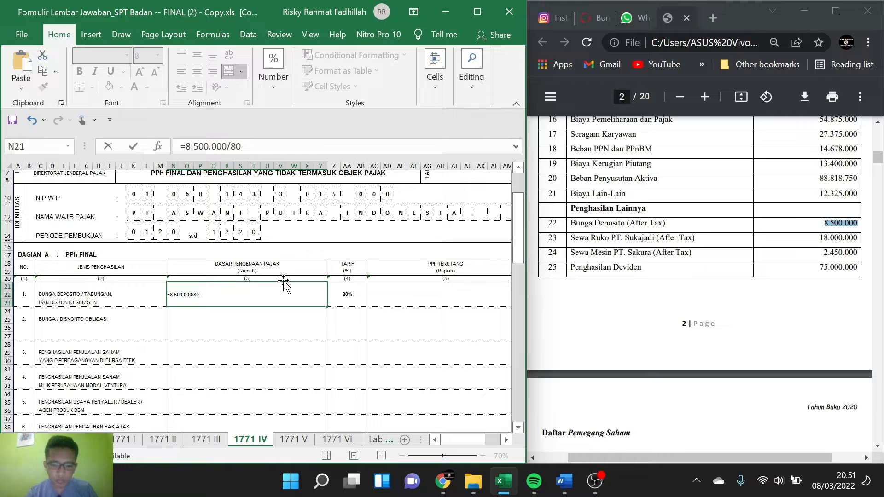
{"action": "key", "text": "Return"}
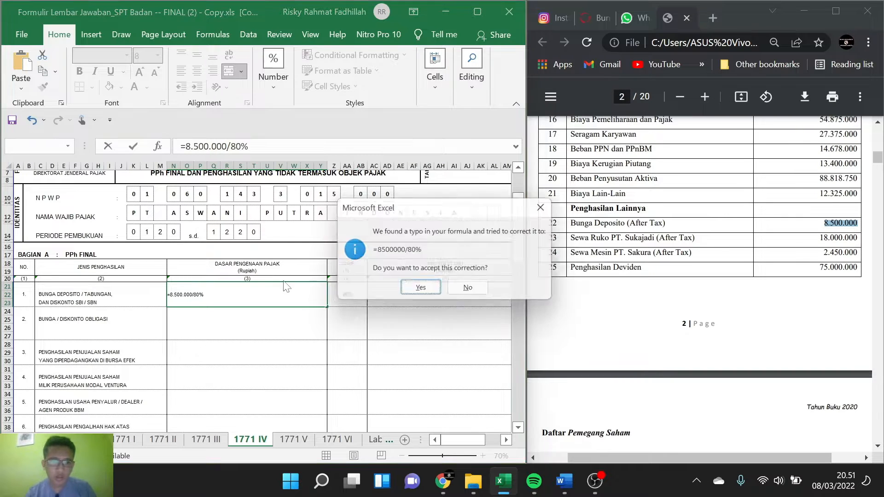
{"action": "left_click", "coordinate": [417, 291]}
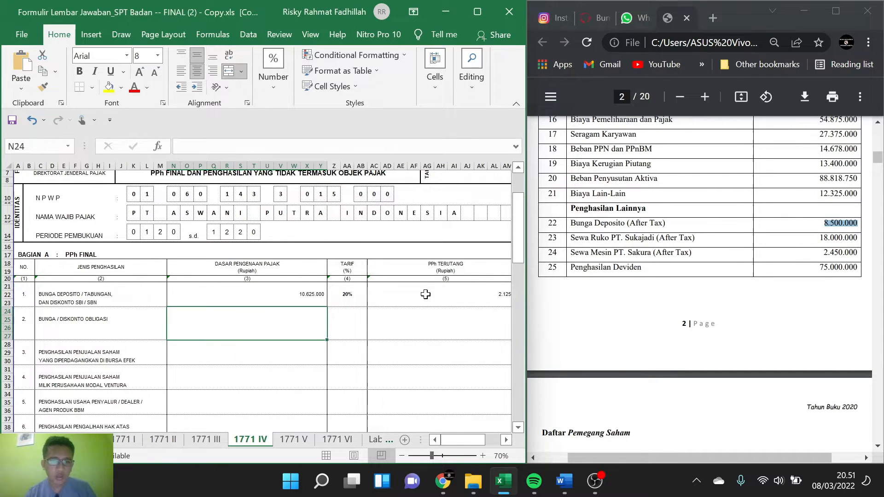
{"action": "scroll", "coordinate": [397, 311], "scroll_direction": "right", "scroll_amount": 2}
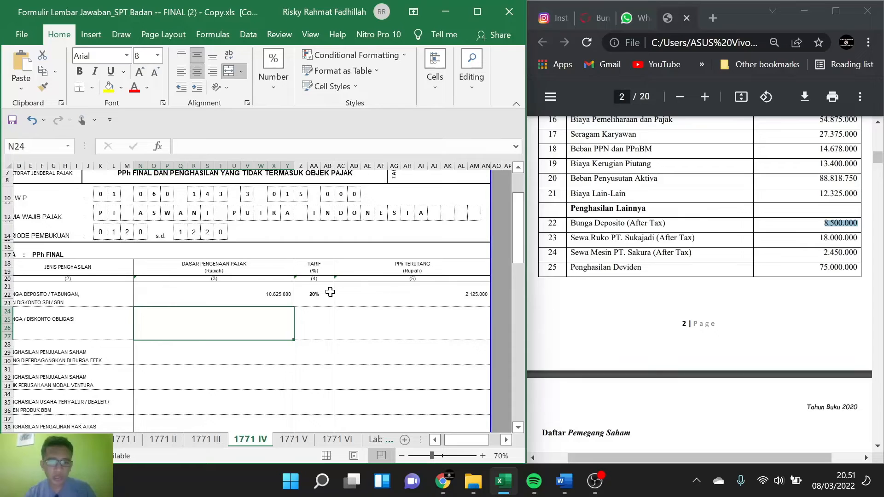
{"action": "left_click", "coordinate": [368, 293]}
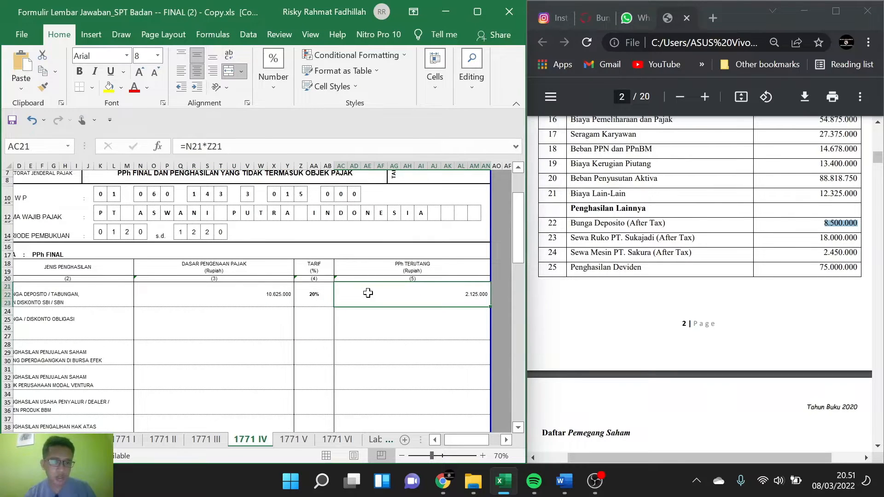
Step: Enter =18.000.000/90% as the Dasar Pengenaan Pajak for Penghasilan Persewaan atas Tanah/Bangunan, accept the formula correction, and check that row's PPh Terutang
{"action": "scroll", "coordinate": [144, 346], "scroll_direction": "down", "scroll_amount": 2}
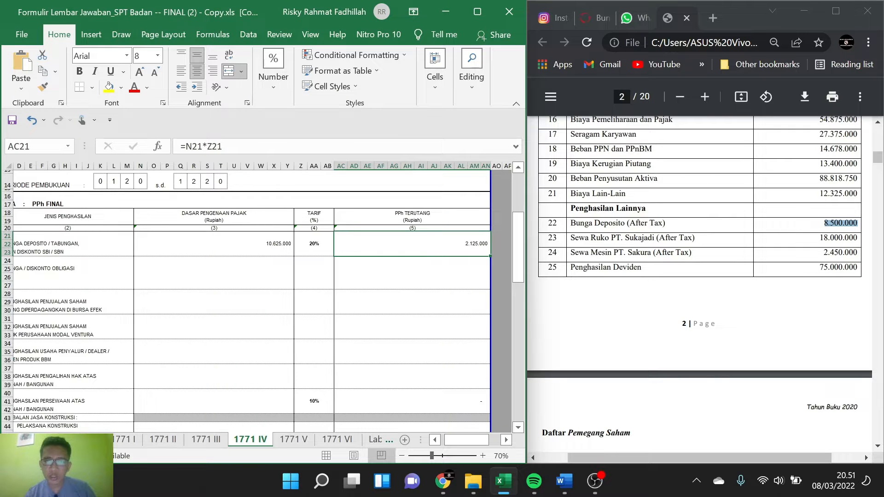
{"action": "scroll", "coordinate": [262, 290], "scroll_direction": "left", "scroll_amount": 3}
{"action": "scroll", "coordinate": [265, 290], "scroll_direction": "down", "scroll_amount": 2}
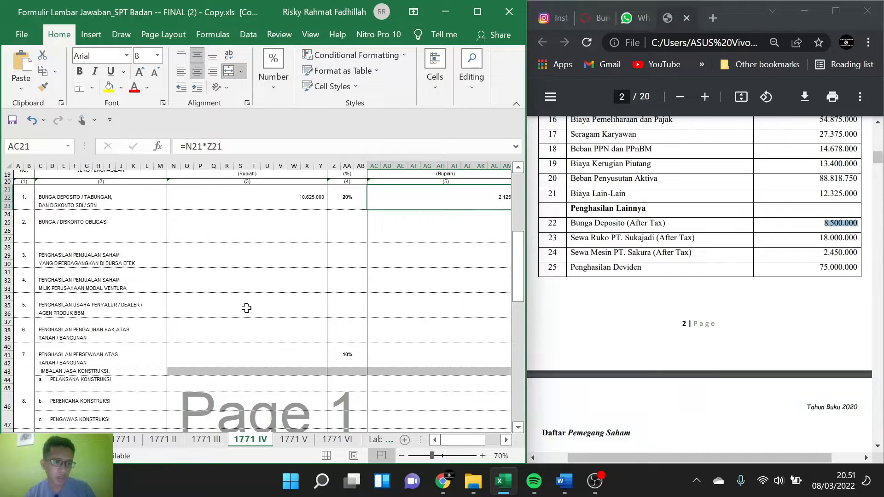
{"action": "left_click", "coordinate": [259, 353]}
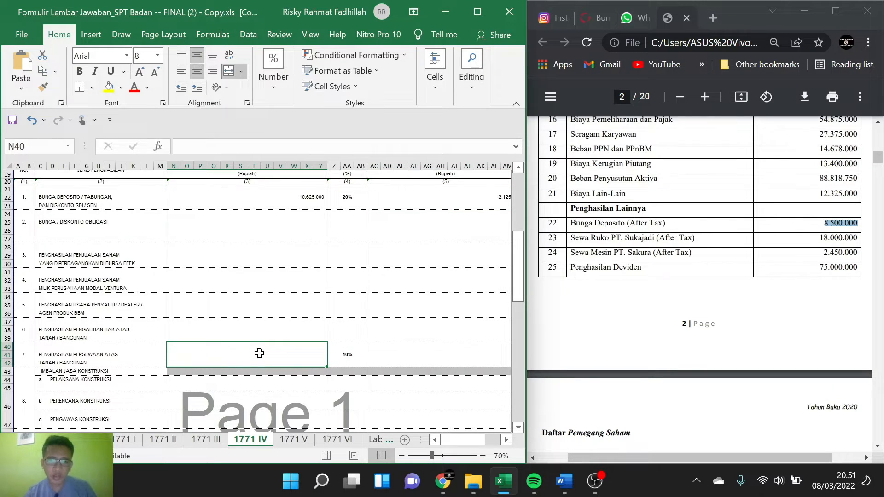
{"action": "type", "text": "="}
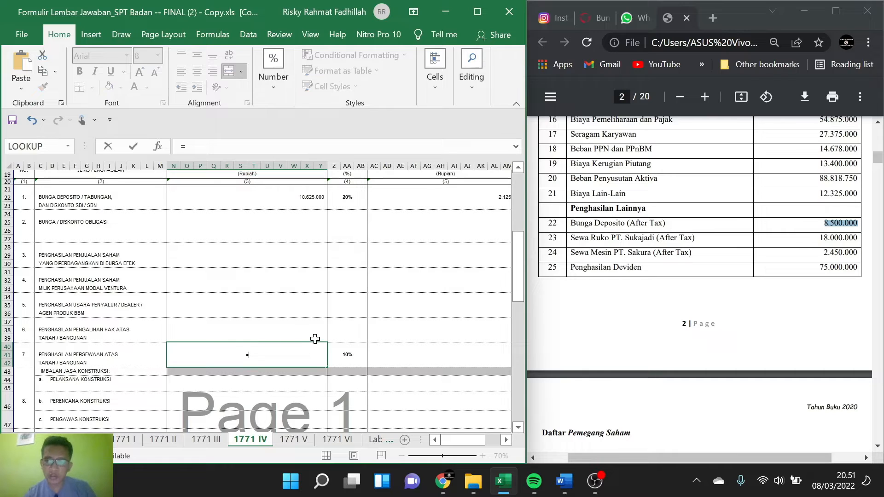
{"action": "type", "text": "1"}
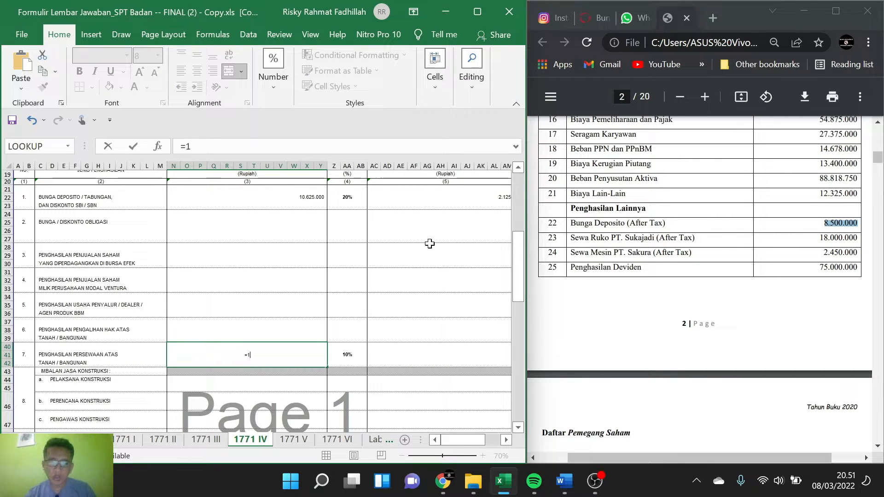
{"action": "type", "text": "8.000."}
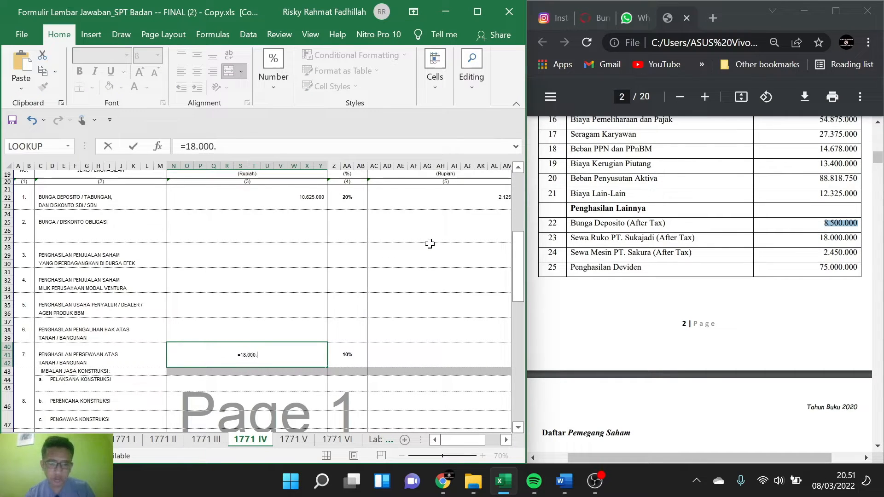
{"action": "type", "text": "000/"}
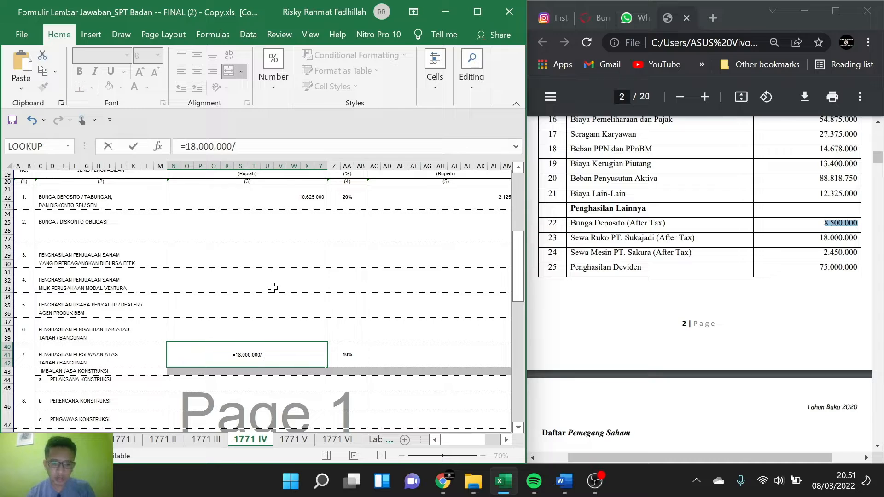
{"action": "type", "text": "9"}
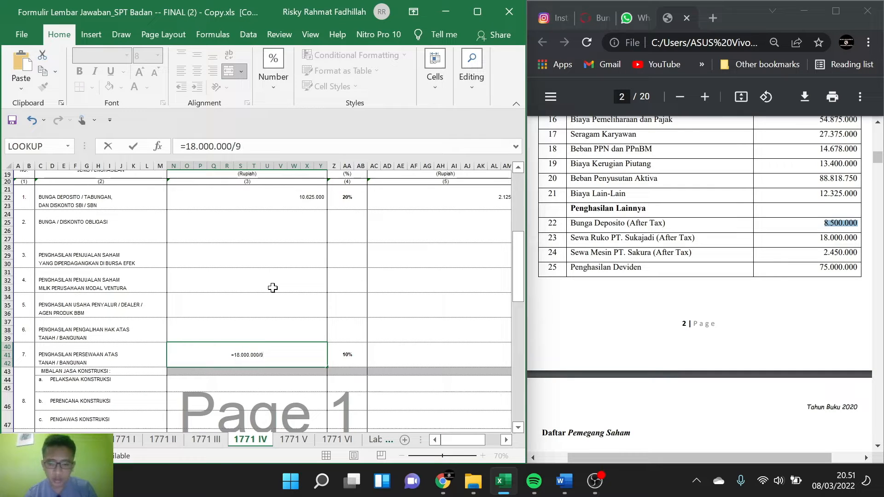
{"action": "type", "text": "0%"}
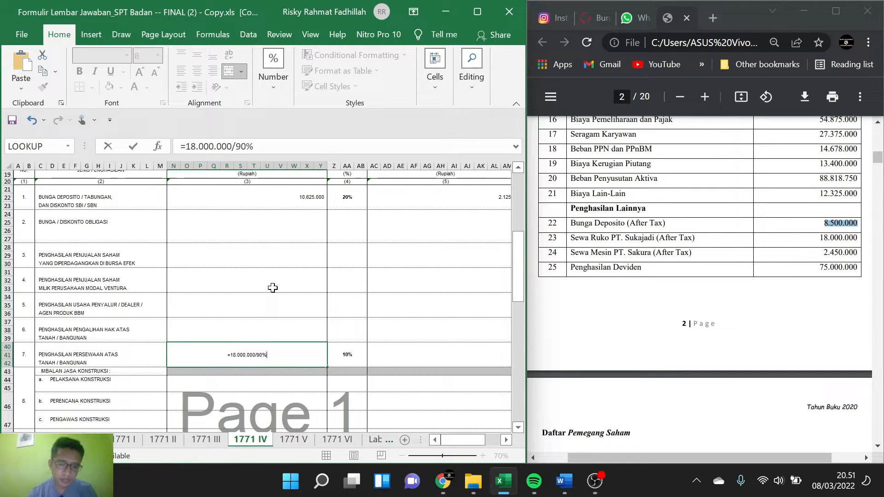
{"action": "key", "text": "Return"}
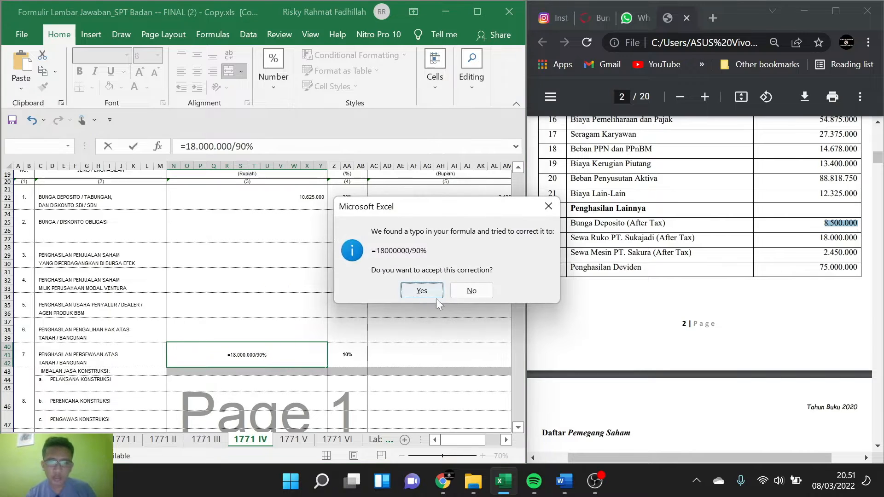
{"action": "left_click", "coordinate": [421, 289]}
{"action": "scroll", "coordinate": [382, 308], "scroll_direction": "right", "scroll_amount": 2}
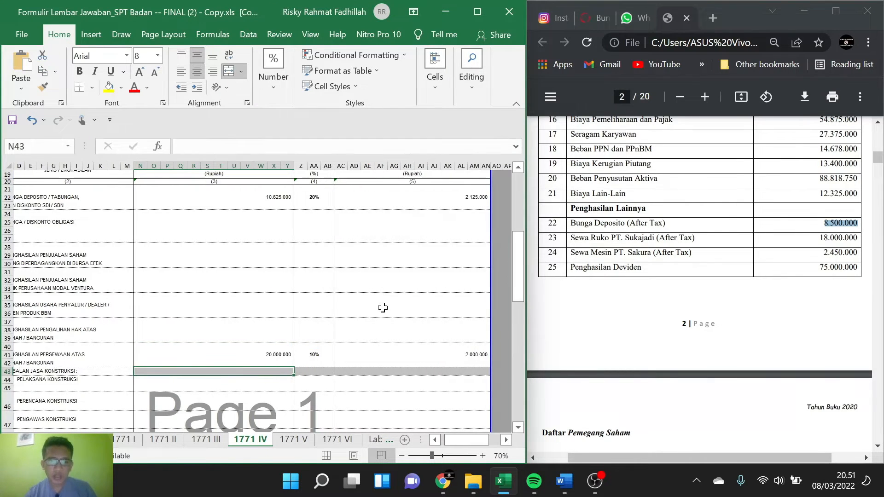
{"action": "scroll", "coordinate": [318, 307], "scroll_direction": "right", "scroll_amount": 2}
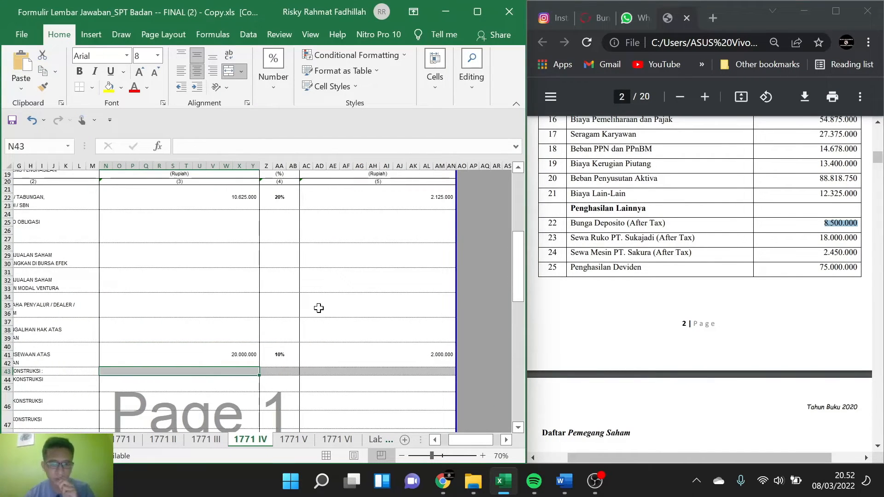
Step: Replace the Sewa mesin description in item 14 of Bagian A with LAIN - LAIN
{"action": "scroll", "coordinate": [318, 308], "scroll_direction": "down", "scroll_amount": 2}
{"action": "scroll", "coordinate": [318, 308], "scroll_direction": "down", "scroll_amount": 3}
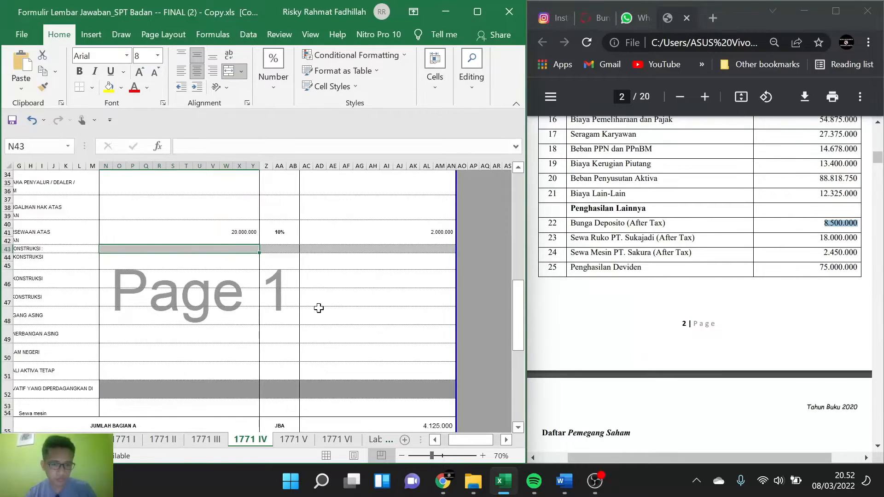
{"action": "scroll", "coordinate": [319, 308], "scroll_direction": "down", "scroll_amount": 2}
{"action": "scroll", "coordinate": [319, 308], "scroll_direction": "left", "scroll_amount": 2}
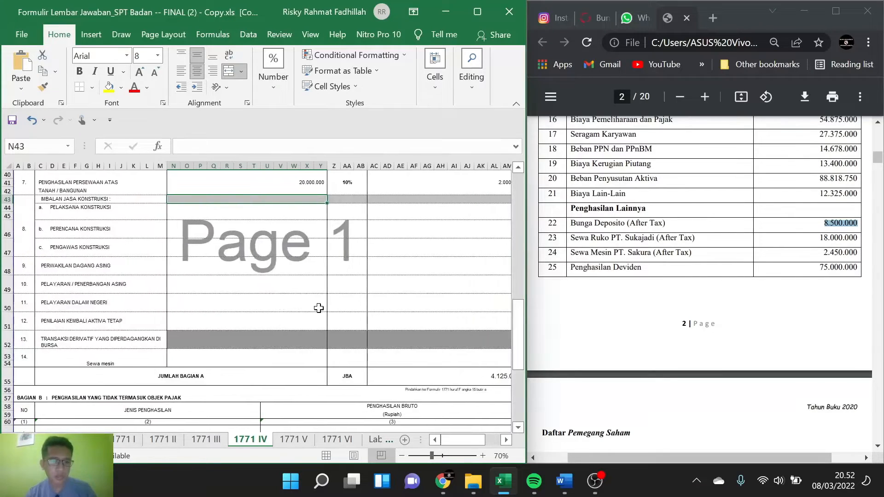
{"action": "scroll", "coordinate": [318, 308], "scroll_direction": "down", "scroll_amount": 4}
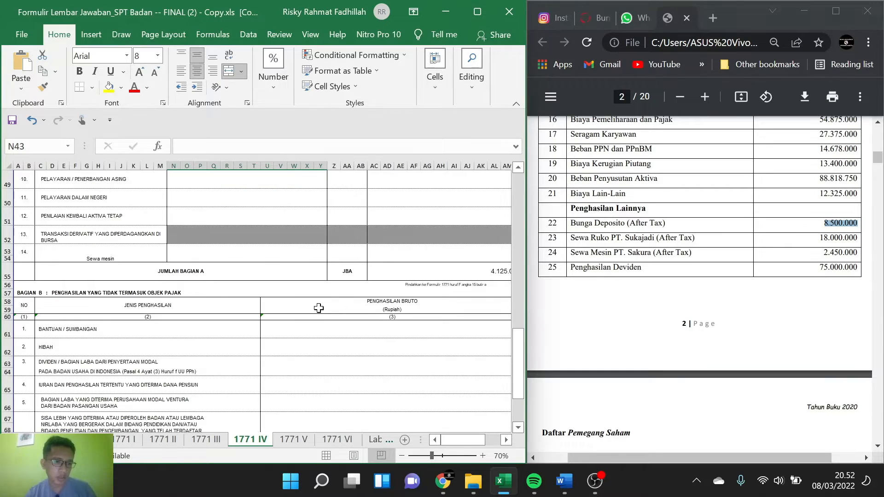
{"action": "scroll", "coordinate": [318, 308], "scroll_direction": "up", "scroll_amount": 1}
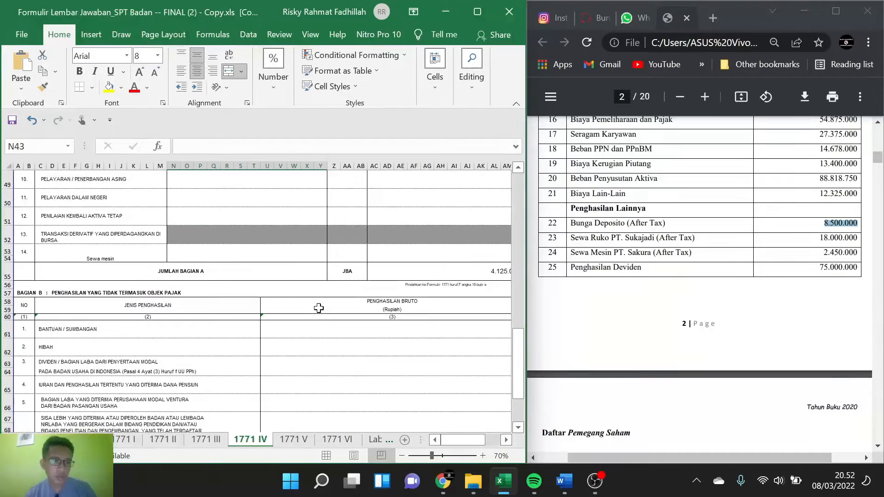
{"action": "left_click", "coordinate": [122, 262]}
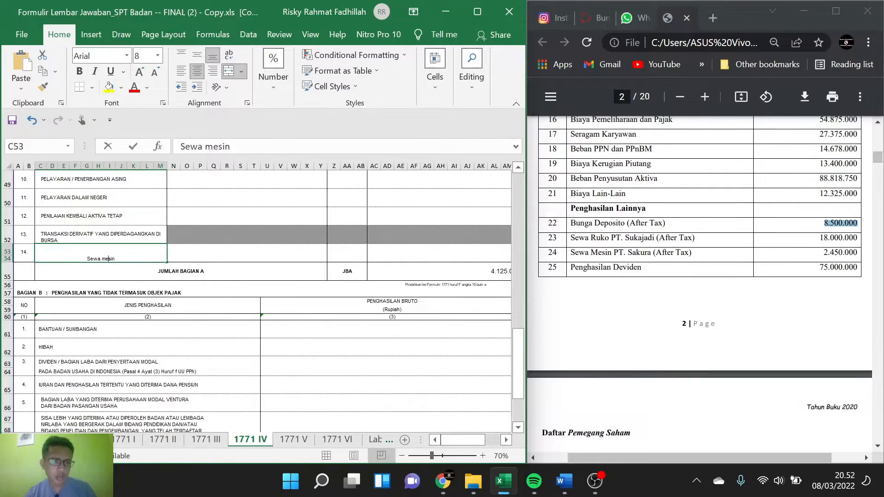
{"action": "double_click", "coordinate": [122, 262]}
{"action": "key", "text": "ctrl+a"}
{"action": "key", "text": "BackSpace"}
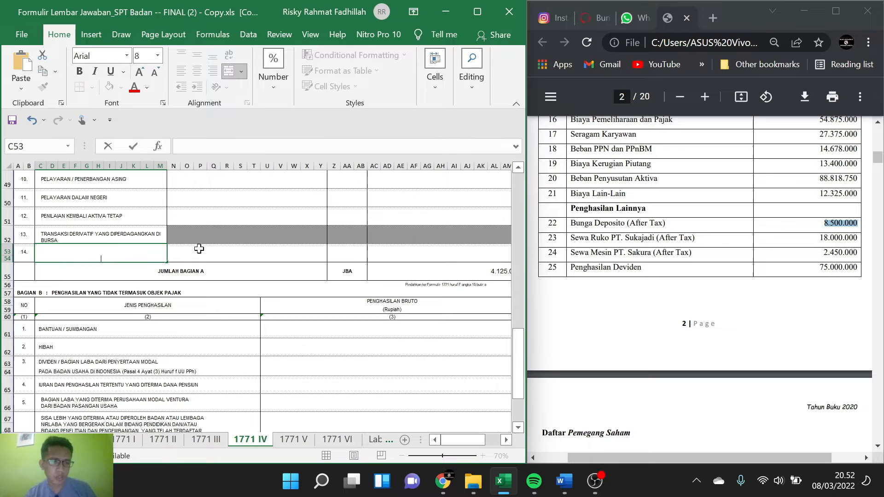
{"action": "left_click", "coordinate": [243, 303]}
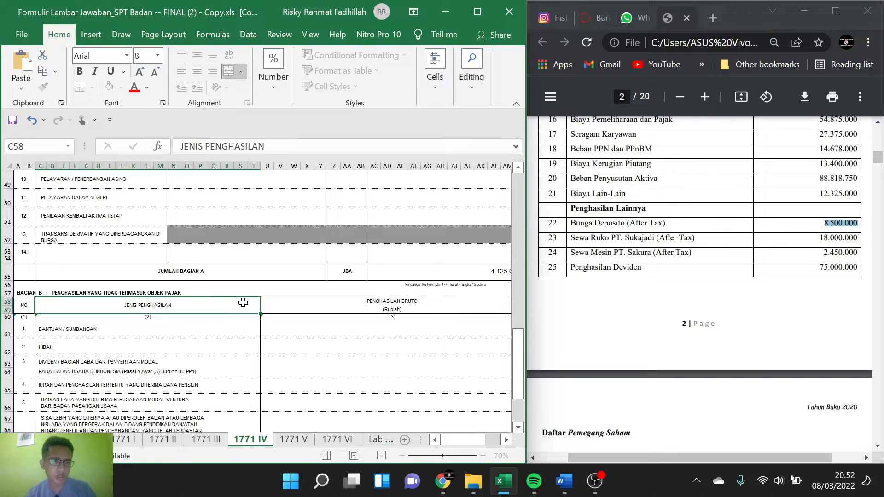
{"action": "double_click", "coordinate": [93, 254]}
{"action": "type", "text": "LAIN - LAIN"}
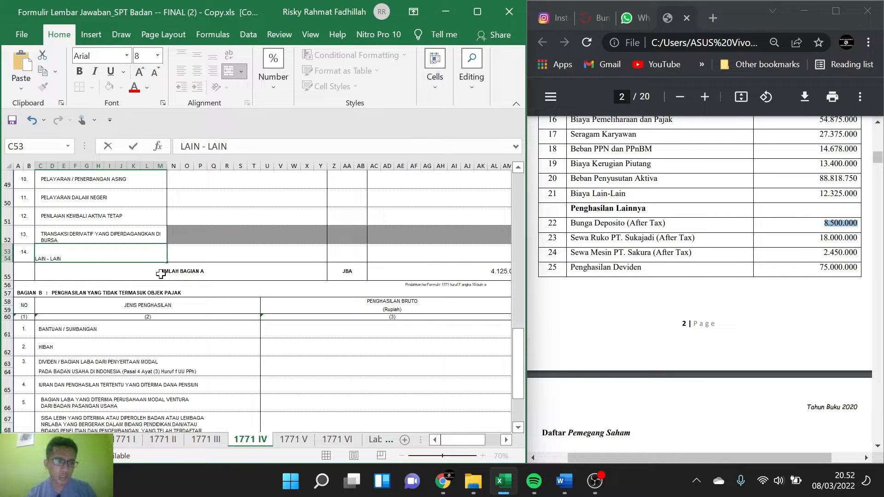
Step: Review the Bagian B non-taxable income items against the Penghasilan Lainnya entries in the PDF
{"action": "scroll", "coordinate": [160, 275], "scroll_direction": "down", "scroll_amount": 2}
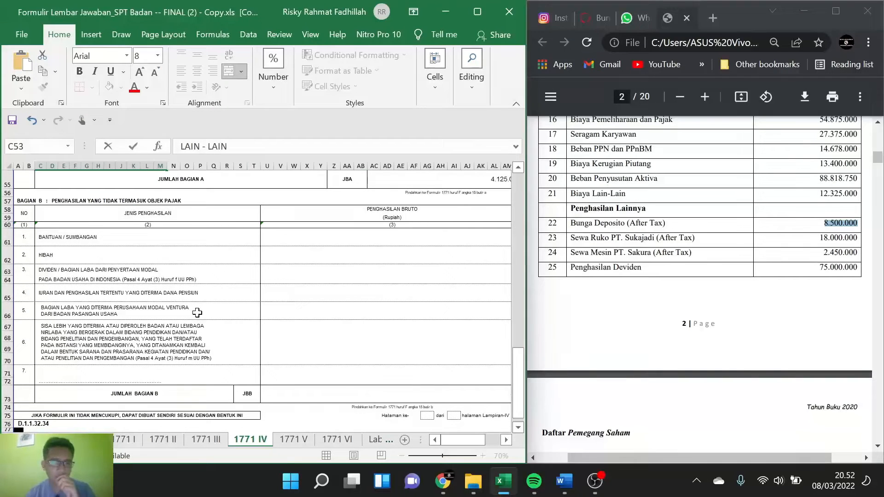
{"action": "scroll", "coordinate": [197, 313], "scroll_direction": "down", "scroll_amount": 1}
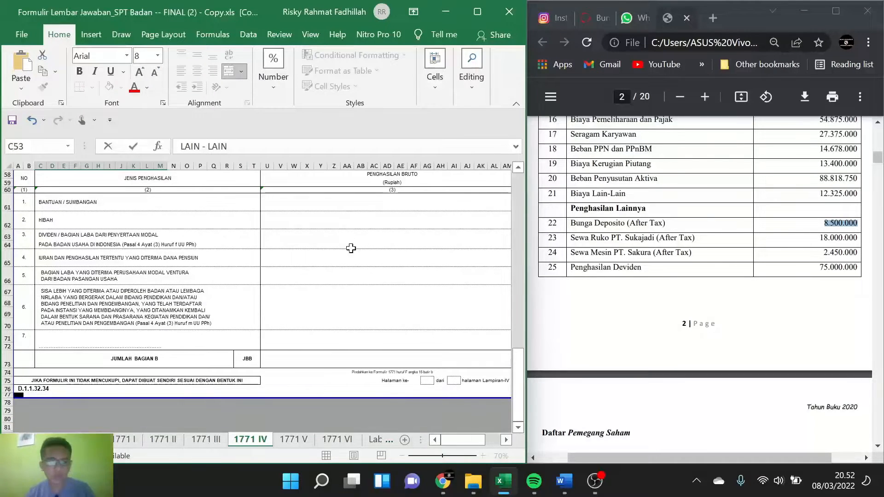
{"action": "scroll", "coordinate": [228, 219], "scroll_direction": "up", "scroll_amount": 1}
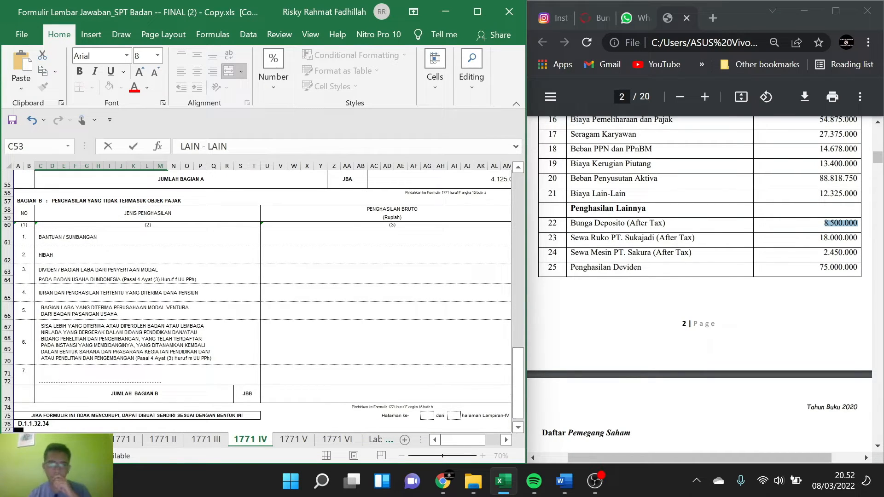
{"action": "scroll", "coordinate": [704, 276], "scroll_direction": "up", "scroll_amount": 4}
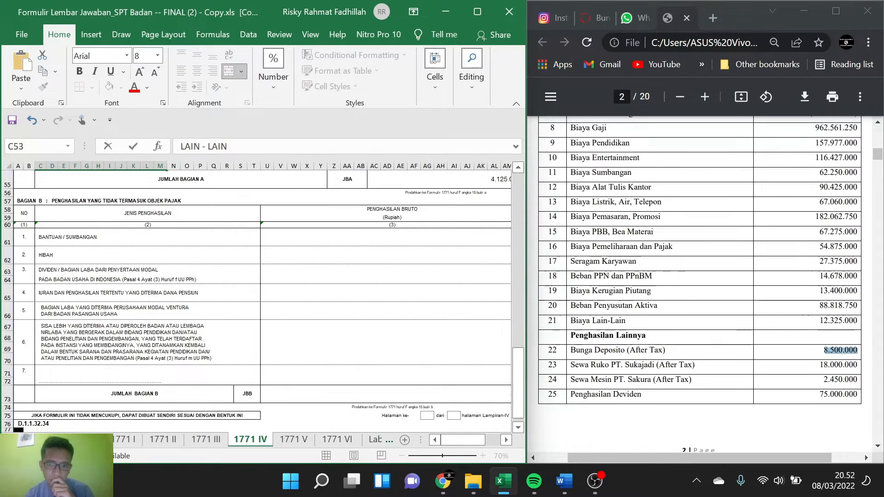
{"action": "scroll", "coordinate": [704, 276], "scroll_direction": "down", "scroll_amount": 3}
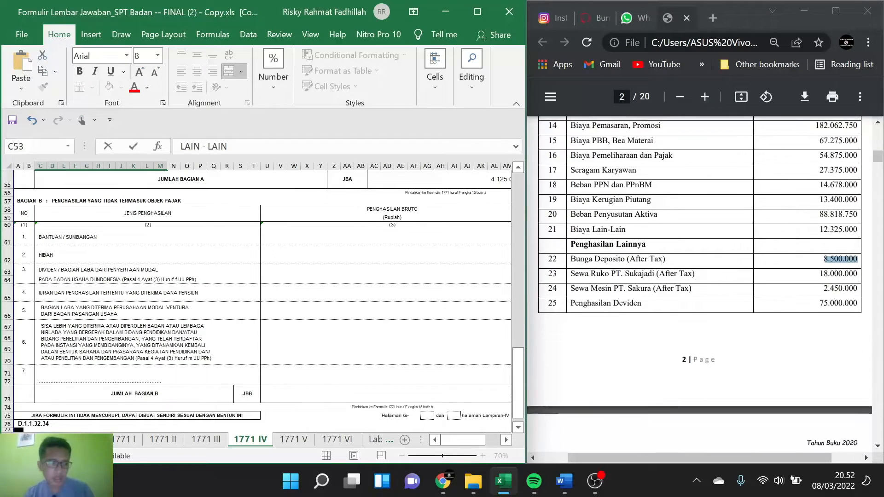
{"action": "scroll", "coordinate": [699, 285], "scroll_direction": "down", "scroll_amount": 8}
{"action": "scroll", "coordinate": [699, 286], "scroll_direction": "up", "scroll_amount": 9}
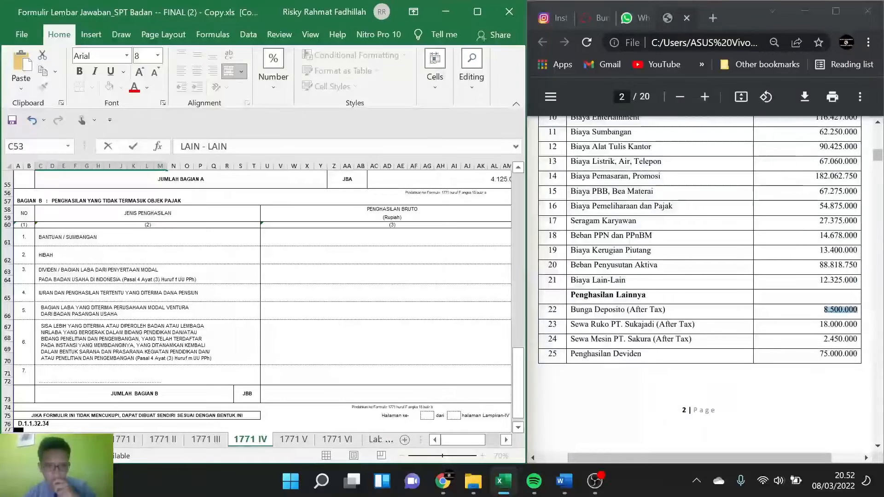
Step: Check the affiliate ownership percentages in Bagian A of the 1771 VI sheet and return to 1771 IV
{"action": "left_click", "coordinate": [306, 440]}
{"action": "left_click", "coordinate": [337, 440]}
{"action": "scroll", "coordinate": [275, 321], "scroll_direction": "up", "scroll_amount": 10}
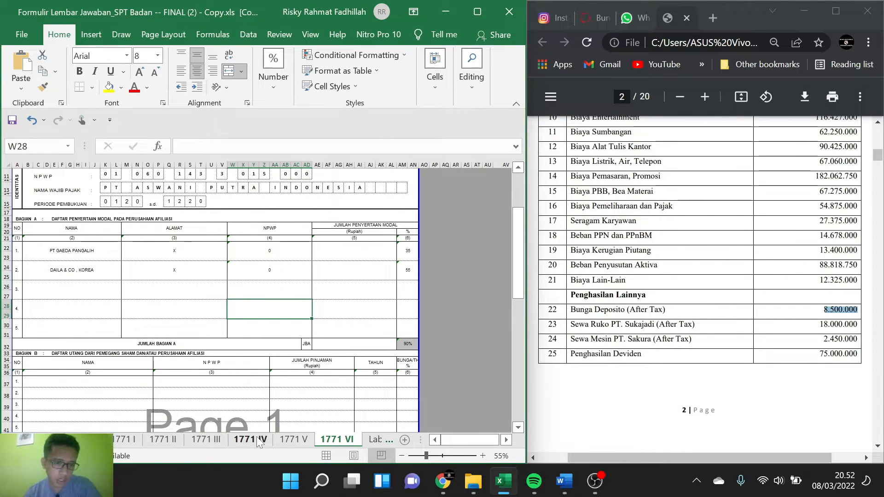
{"action": "left_click", "coordinate": [223, 439]}
{"action": "left_click", "coordinate": [246, 439]}
Step: Enter =45%*75000000 as the Penghasilan Bruto for Dividen / Bagian Laba in Bagian B and check the Jumlah Bagian B
{"action": "scroll", "coordinate": [209, 337], "scroll_direction": "down", "scroll_amount": 10}
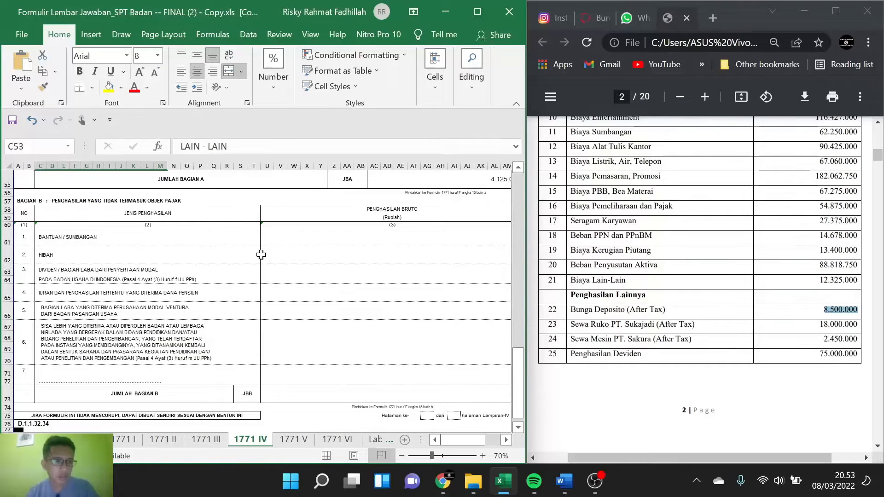
{"action": "left_click", "coordinate": [299, 273]}
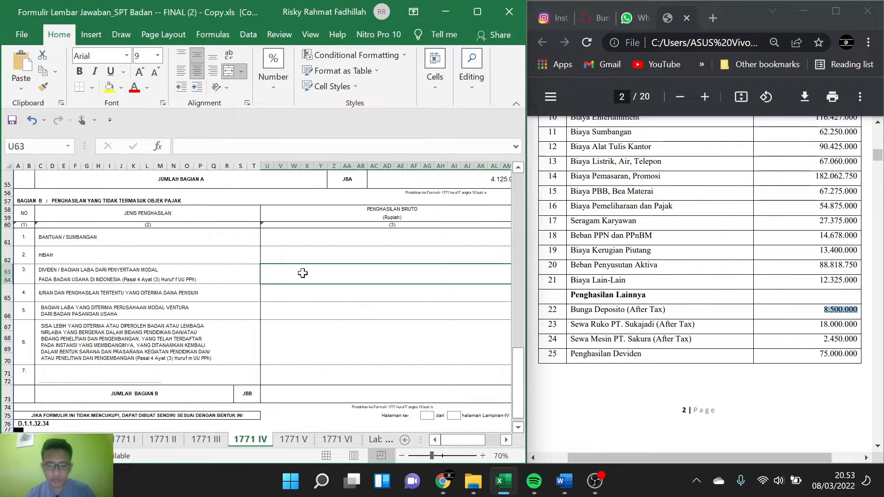
{"action": "type", "text": "="}
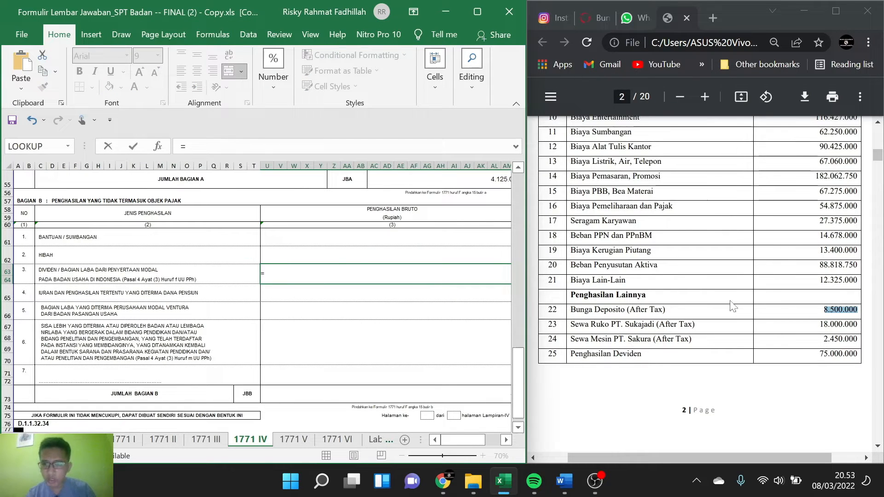
{"action": "scroll", "coordinate": [713, 296], "scroll_direction": "down", "scroll_amount": 4}
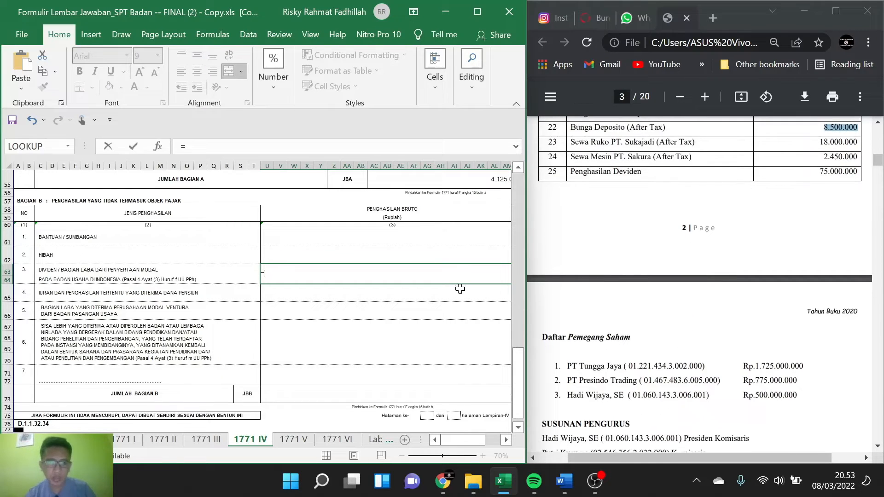
{"action": "type", "text": "45%*75"}
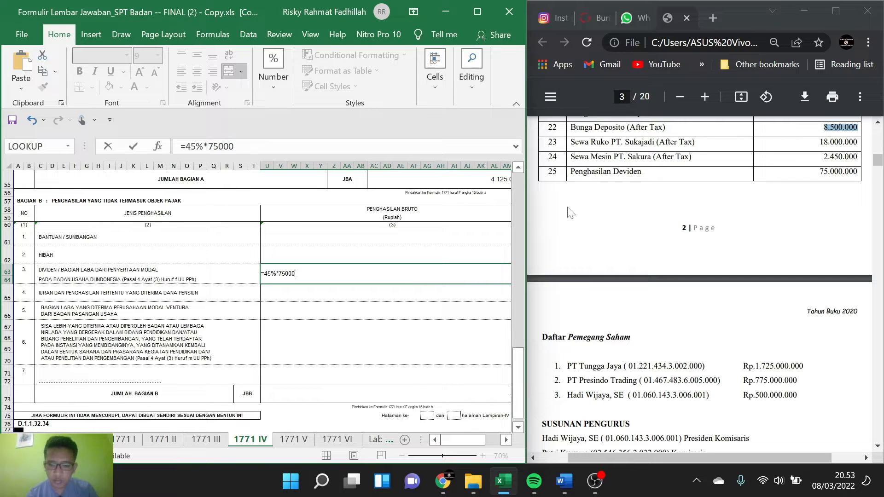
{"action": "type", "text": "000"}
{"action": "key", "text": "Return"}
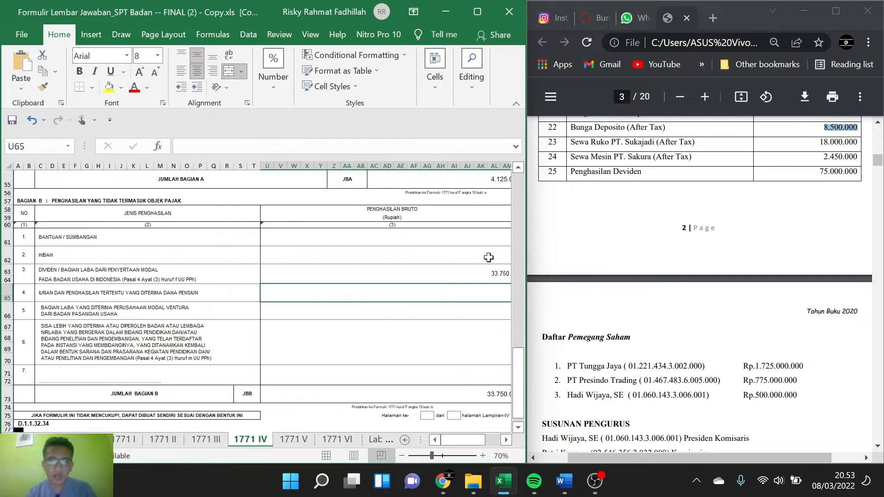
{"action": "scroll", "coordinate": [339, 285], "scroll_direction": "right", "scroll_amount": 3}
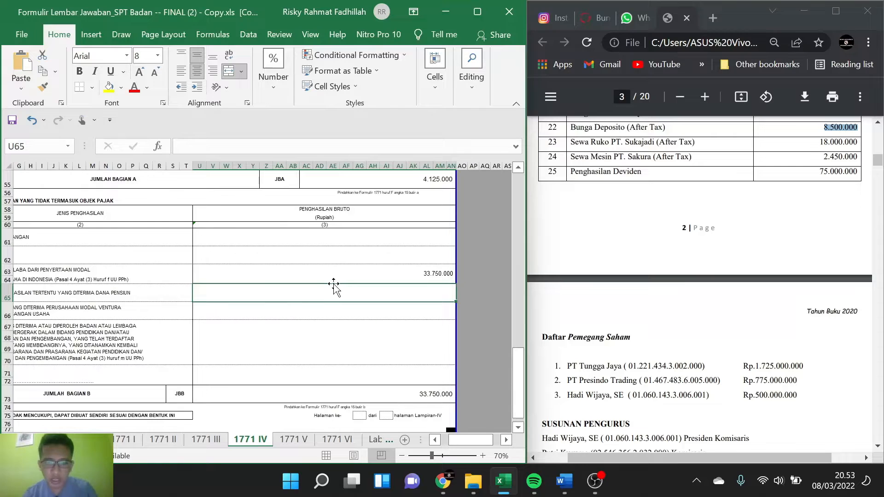
{"action": "scroll", "coordinate": [271, 331], "scroll_direction": "down", "scroll_amount": 1}
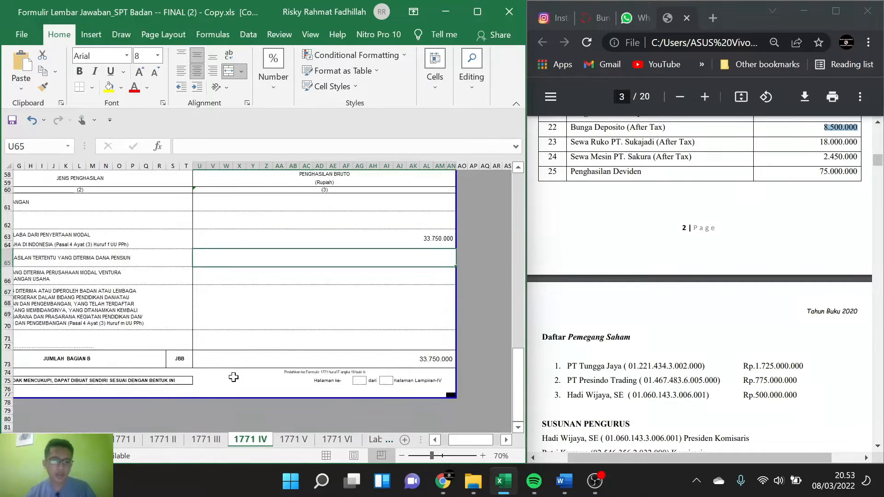
Step: Enter PT ASWANI PUTRA INDONESIA as the withholder's NAMA in row 1 of the 1771 III sheet
{"action": "scroll", "coordinate": [283, 342], "scroll_direction": "up", "scroll_amount": 2}
{"action": "scroll", "coordinate": [283, 343], "scroll_direction": "left", "scroll_amount": 3}
{"action": "scroll", "coordinate": [283, 342], "scroll_direction": "up", "scroll_amount": 6}
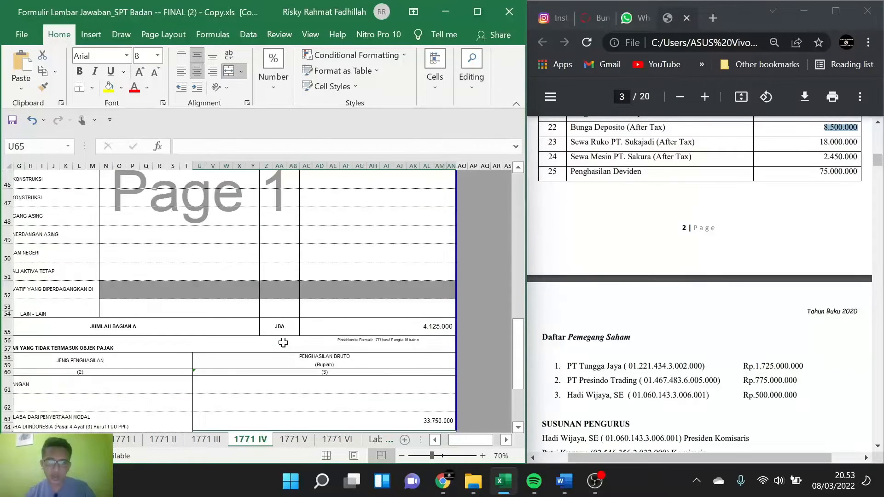
{"action": "scroll", "coordinate": [283, 342], "scroll_direction": "up", "scroll_amount": 3}
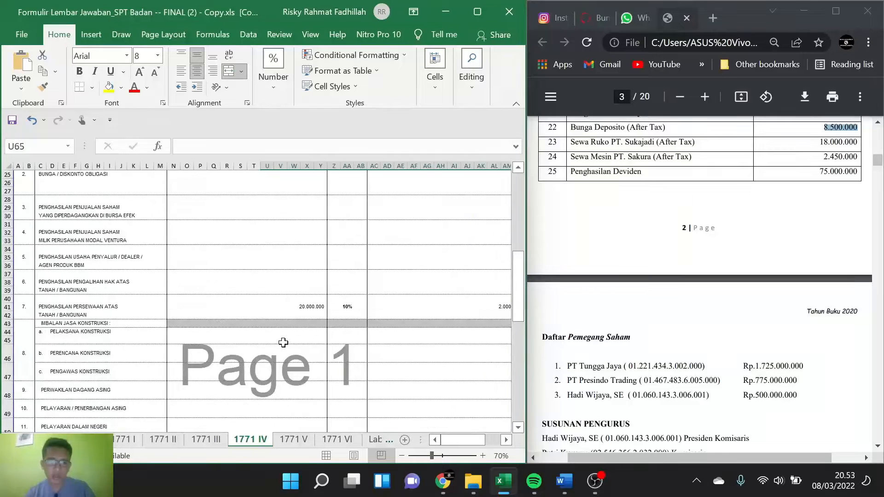
{"action": "left_click", "coordinate": [205, 440]}
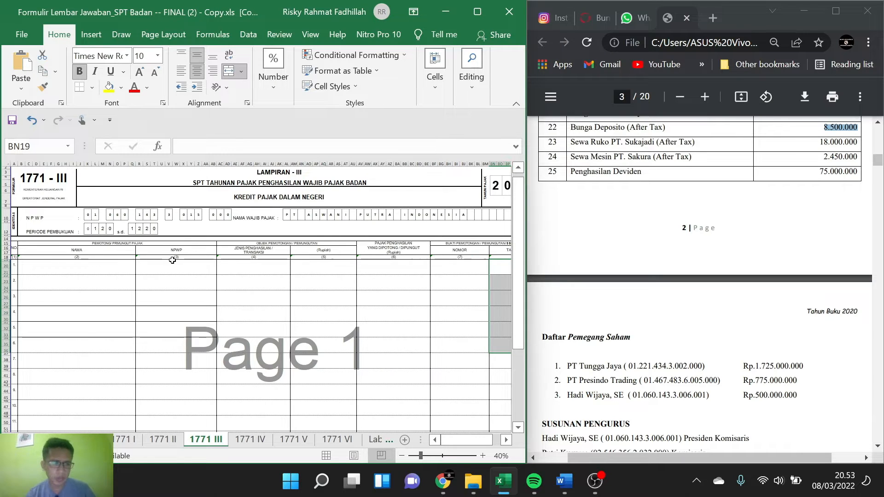
{"action": "double_click", "coordinate": [72, 267]}
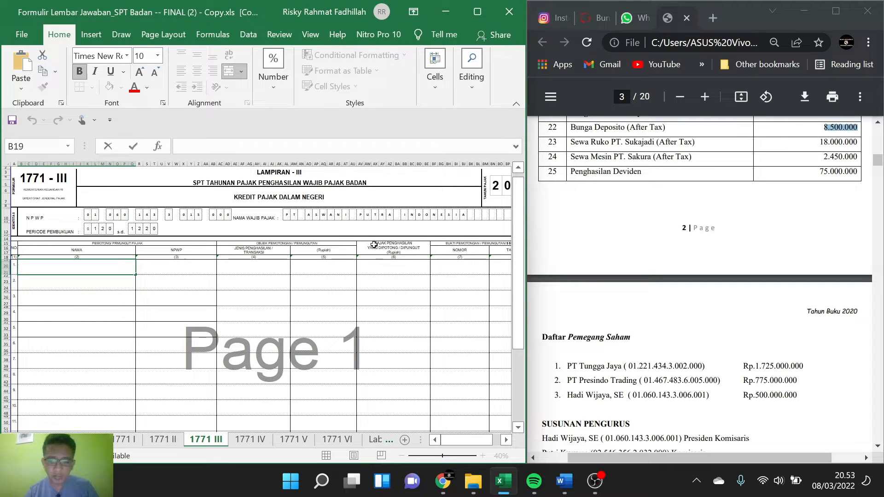
{"action": "type", "text": "PT ASWANI"}
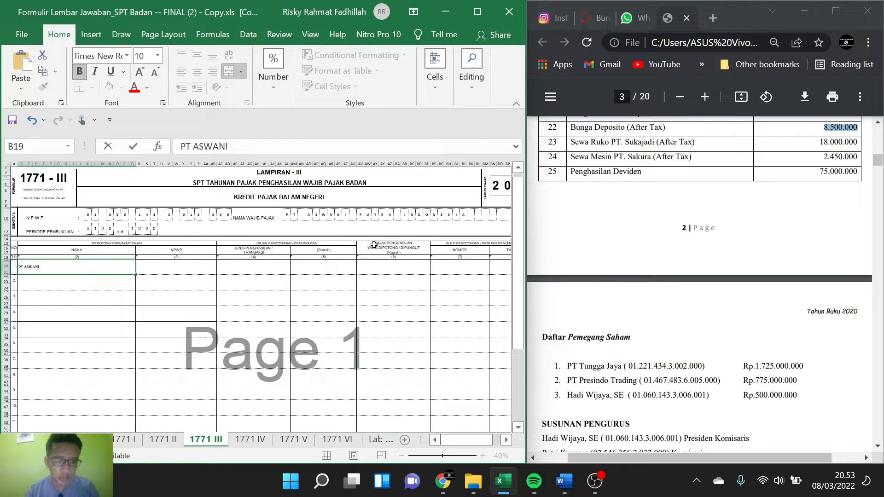
{"action": "type", "text": " PUTRA INDONESIA"}
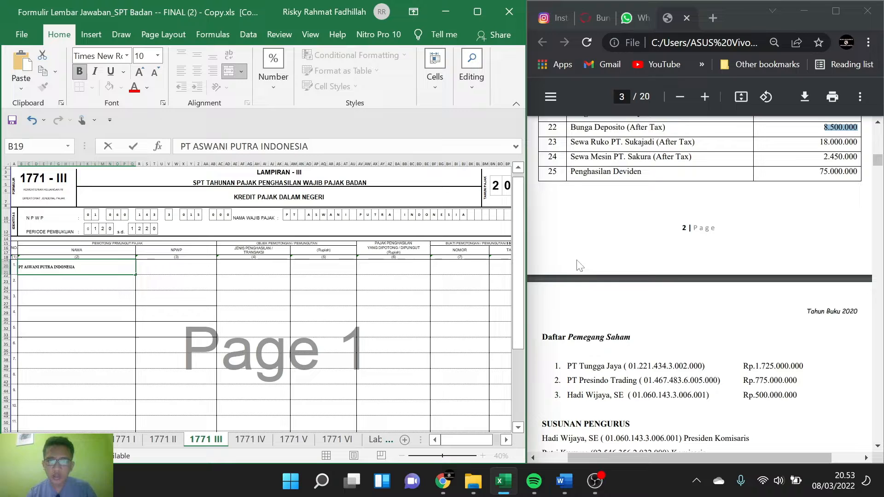
Step: Enter the company's tax ID number, with dot separators, in the NPWP column of row 1
{"action": "scroll", "coordinate": [578, 263], "scroll_direction": "up", "scroll_amount": 3}
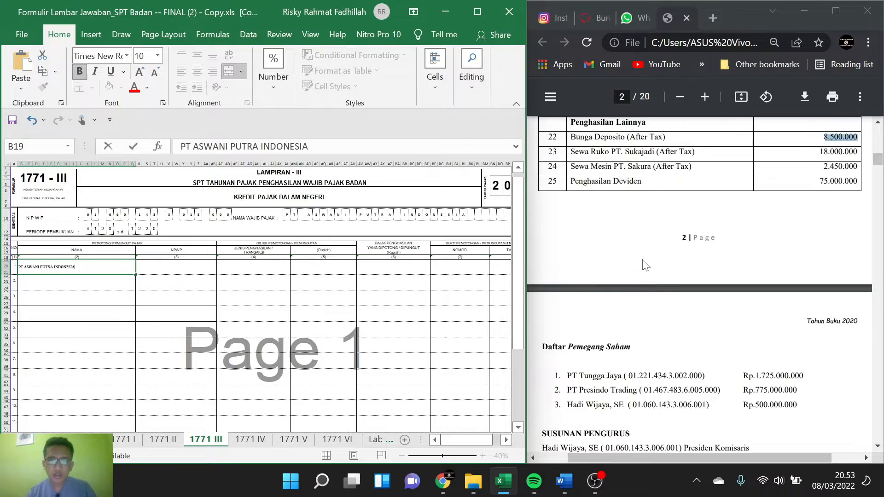
{"action": "left_click", "coordinate": [192, 268]}
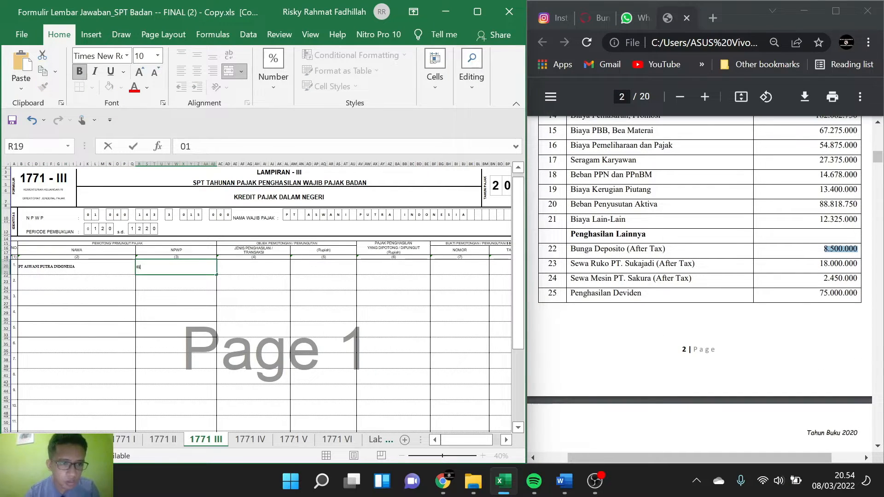
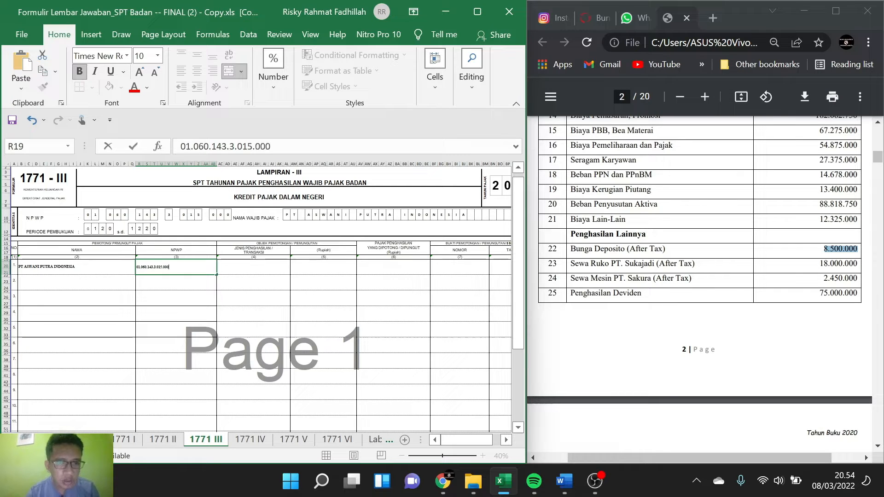
Step: Enter SEWA MESIN PPH 23 as the Jenis Penghasilan / Transaksi in row 1
{"action": "left_click", "coordinate": [236, 265]}
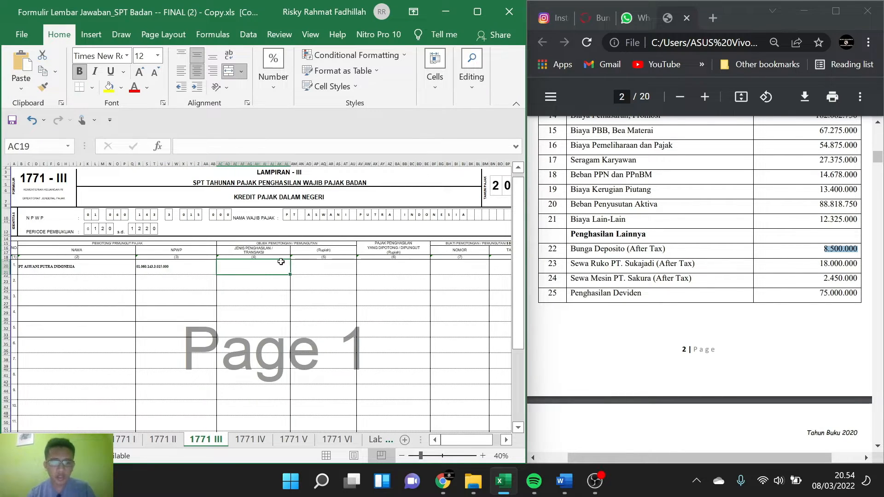
{"action": "type", "text": "SEWA "}
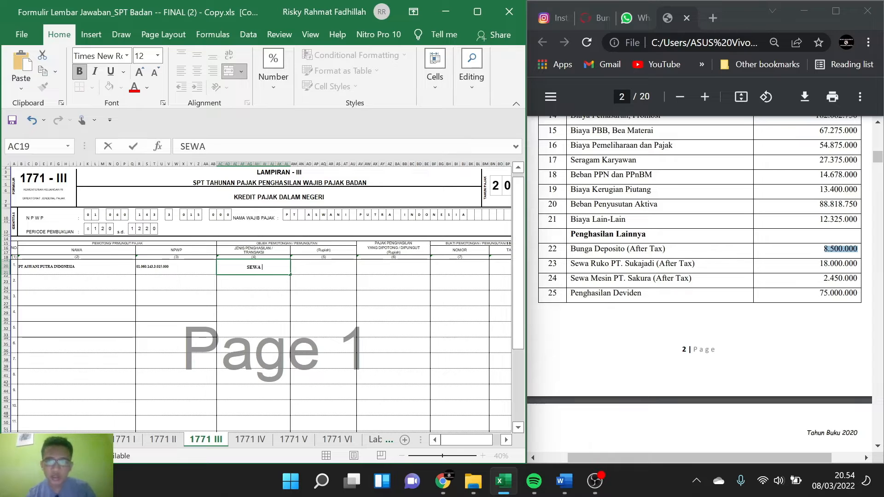
{"action": "type", "text": "MESIN "}
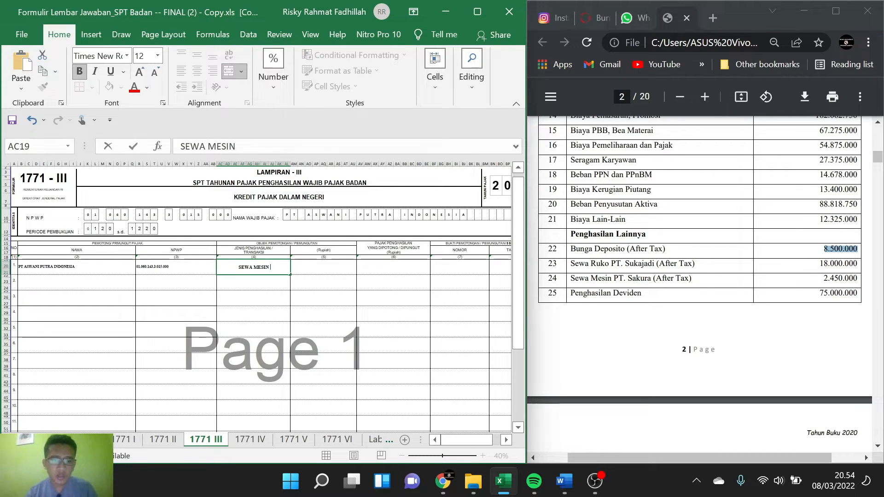
{"action": "type", "text": "PPH 23"}
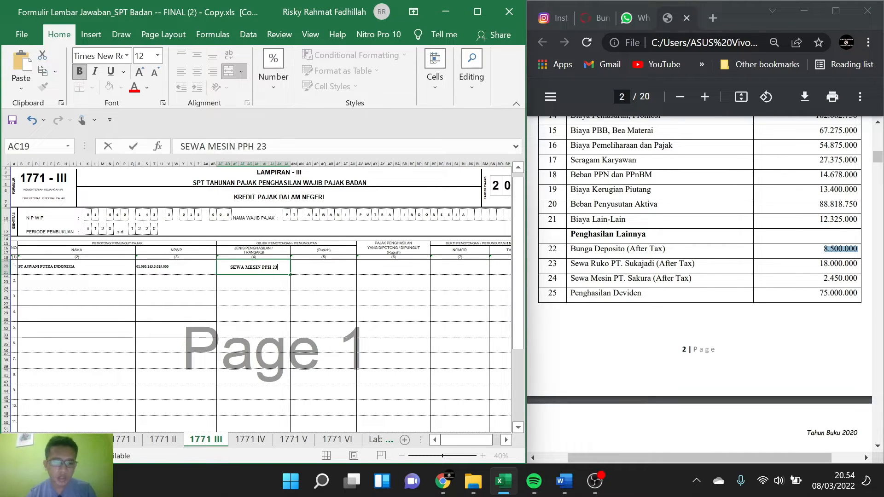
Step: Calculate the gross Rupiah amount of the machine rental in row 1 with =2450000/98%
{"action": "left_click", "coordinate": [330, 268]}
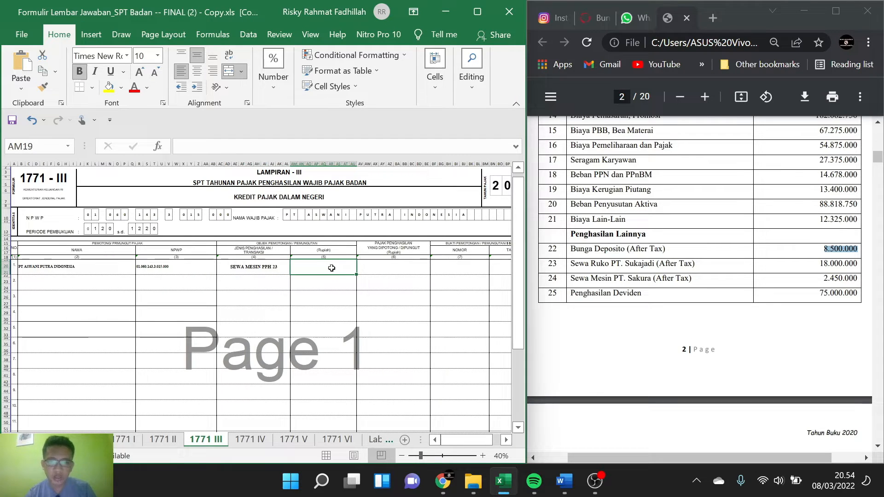
{"action": "type", "text": "="}
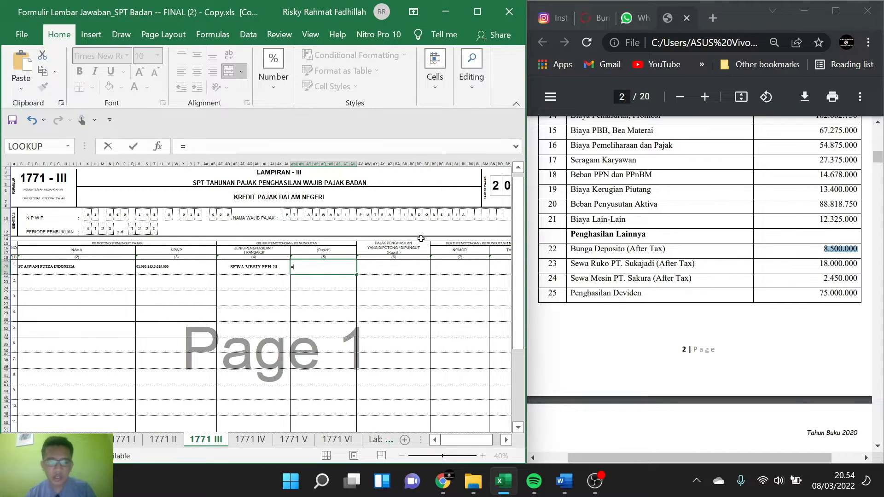
{"action": "type", "text": "245"}
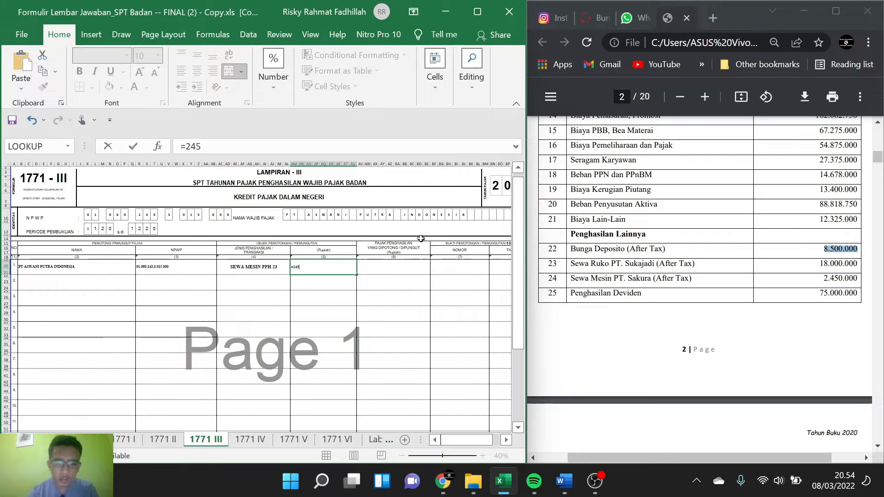
{"action": "type", "text": "0000"}
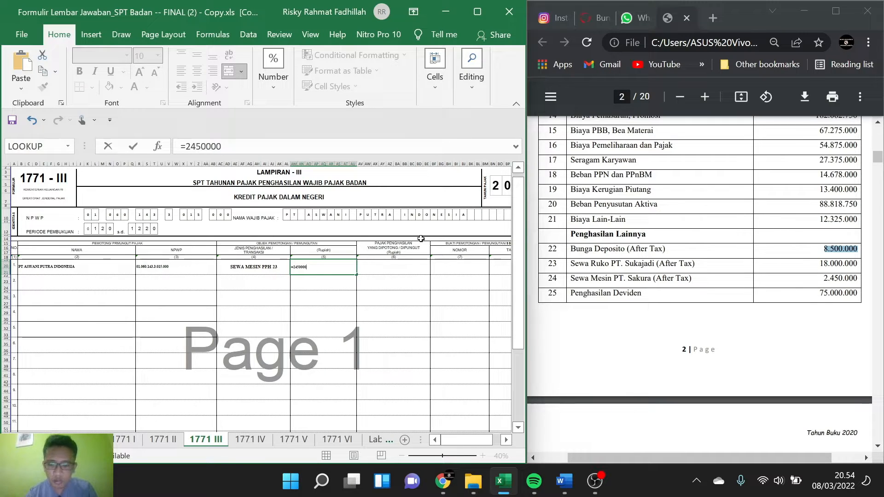
{"action": "type", "text": "/98"}
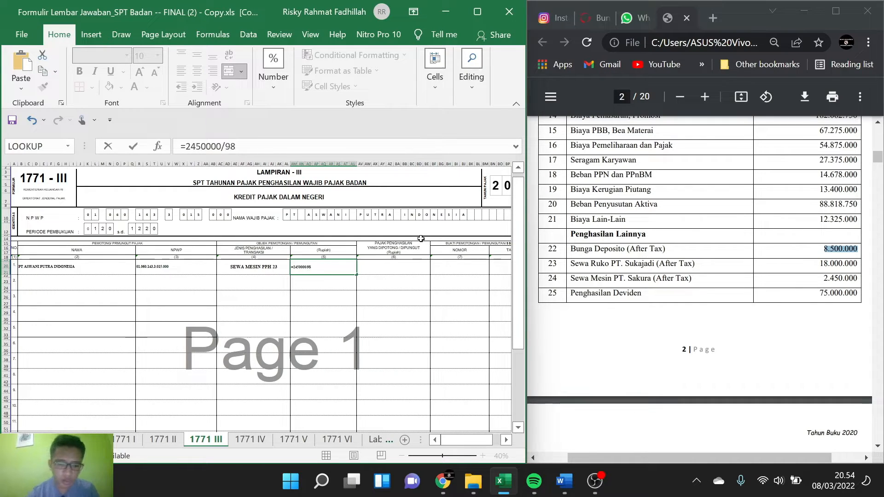
{"action": "key", "text": "Return"}
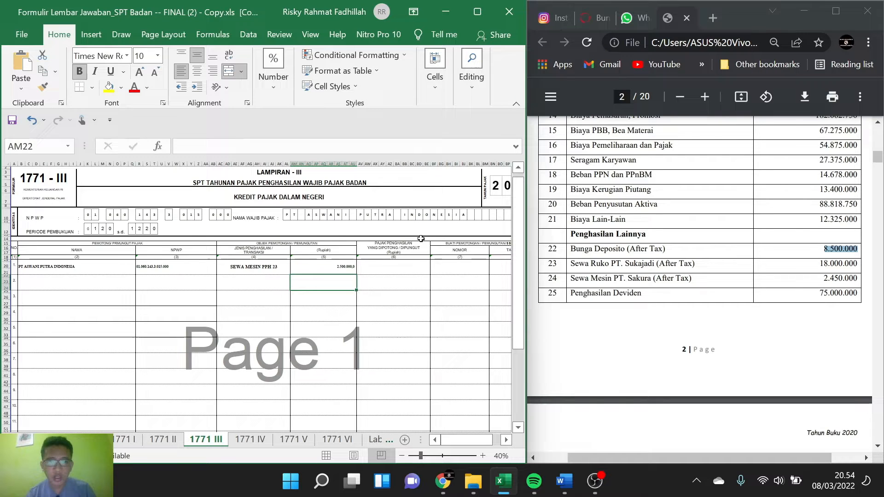
Step: Calculate the Pajak Penghasilan yang Dipotong / Dipungut for row 1 with =AM19*2%
{"action": "left_click", "coordinate": [404, 268]}
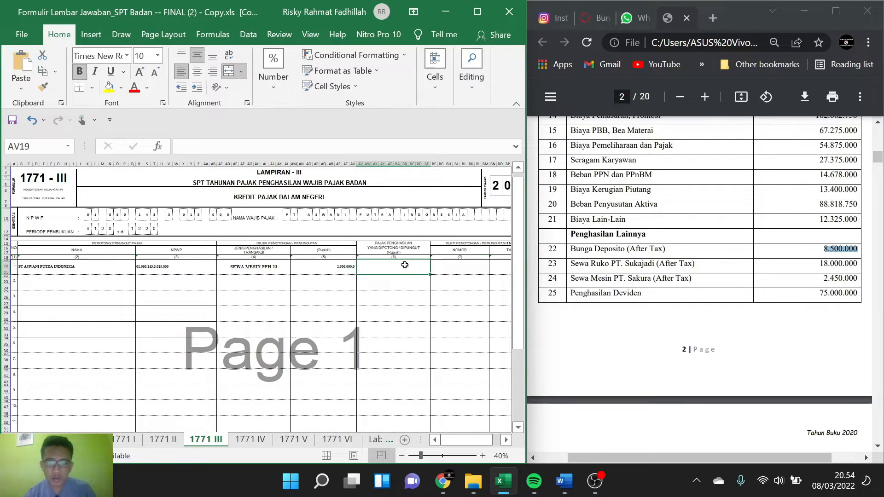
{"action": "type", "text": "="}
{"action": "left_click", "coordinate": [341, 268]}
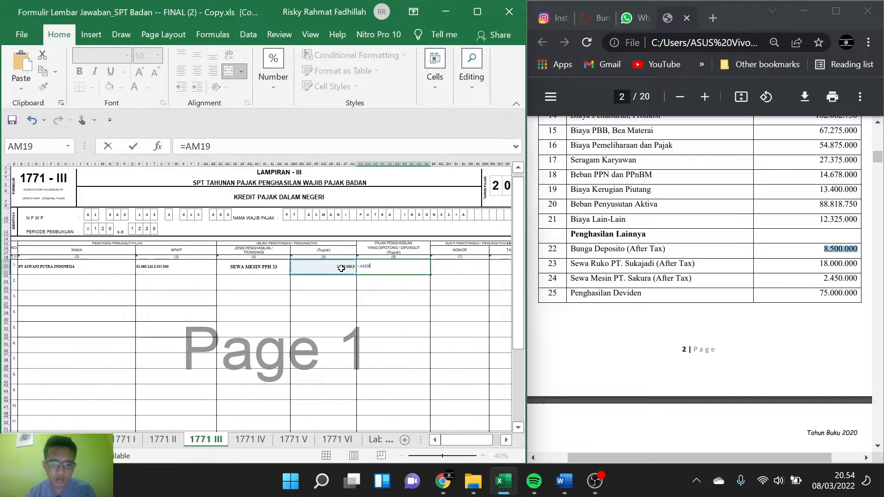
{"action": "type", "text": "*2%"}
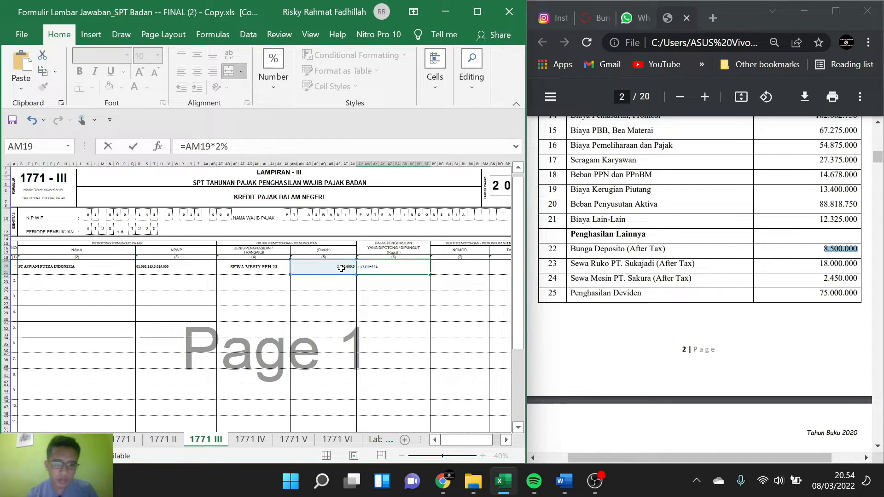
{"action": "key", "text": "Return"}
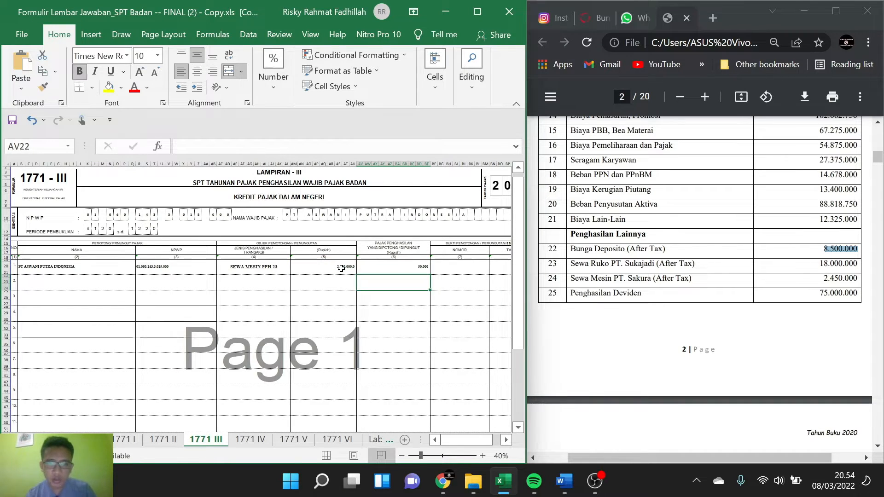
Step: Look through the PDF case for other withheld tax credits, examining items 9 to 12 and the PPh Pasal 22 import slip
{"action": "scroll", "coordinate": [341, 268], "scroll_direction": "right", "scroll_amount": 2}
{"action": "scroll", "coordinate": [700, 280], "scroll_direction": "down", "scroll_amount": 2}
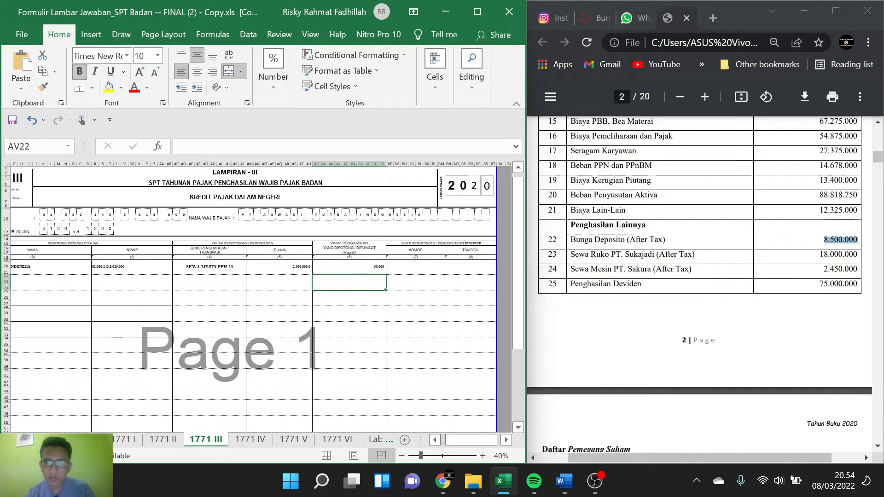
{"action": "scroll", "coordinate": [699, 281], "scroll_direction": "down", "scroll_amount": 4}
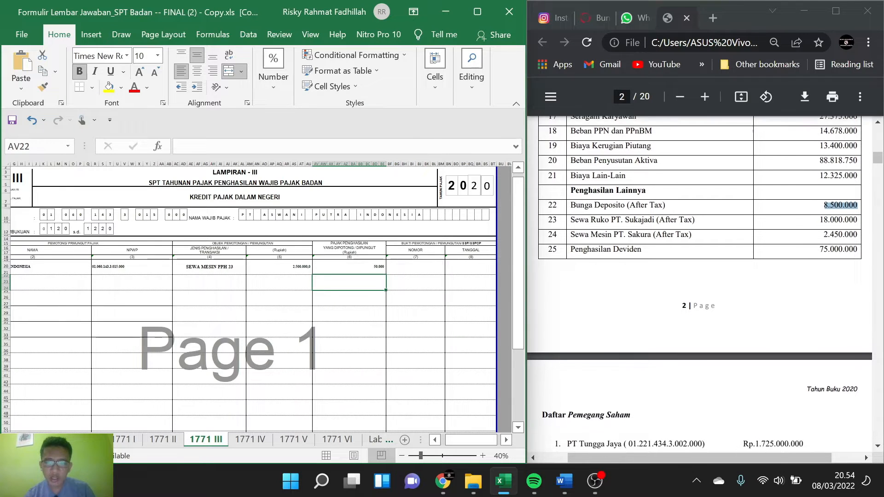
{"action": "scroll", "coordinate": [699, 281], "scroll_direction": "up", "scroll_amount": 3}
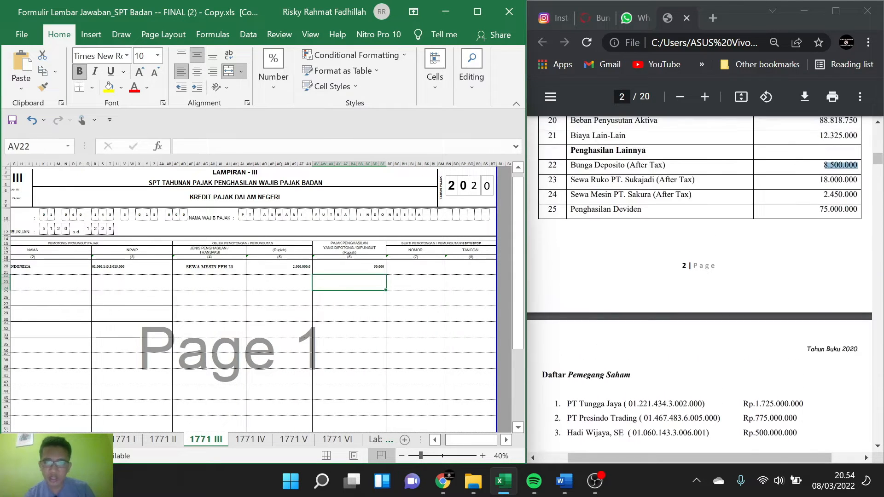
{"action": "scroll", "coordinate": [700, 281], "scroll_direction": "down", "scroll_amount": 6}
{"action": "scroll", "coordinate": [699, 281], "scroll_direction": "down", "scroll_amount": 20}
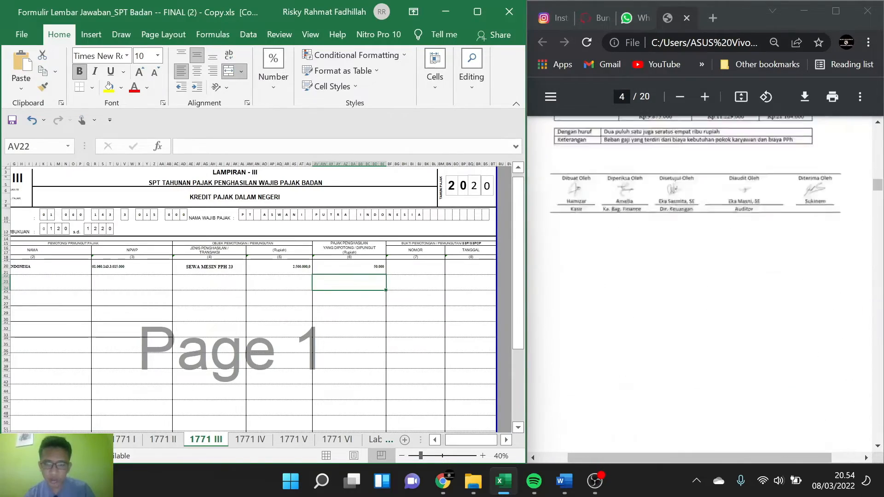
{"action": "scroll", "coordinate": [735, 266], "scroll_direction": "up", "scroll_amount": 8}
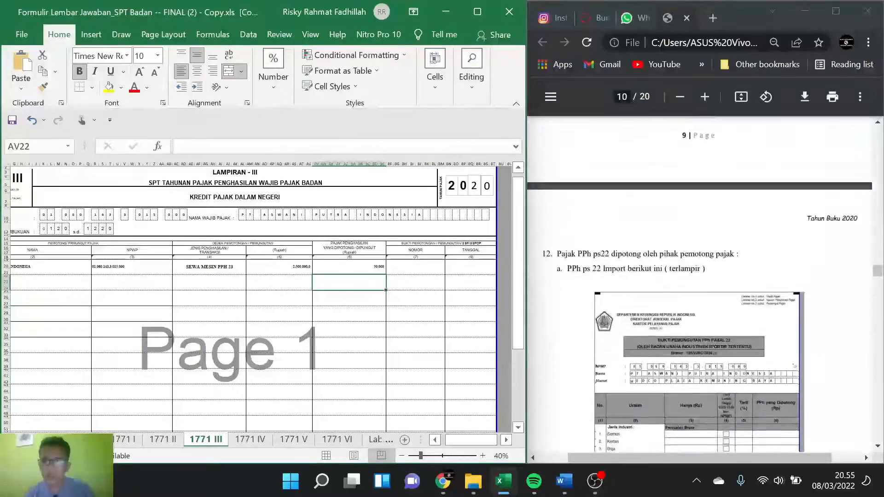
{"action": "scroll", "coordinate": [705, 276], "scroll_direction": "up", "scroll_amount": 10}
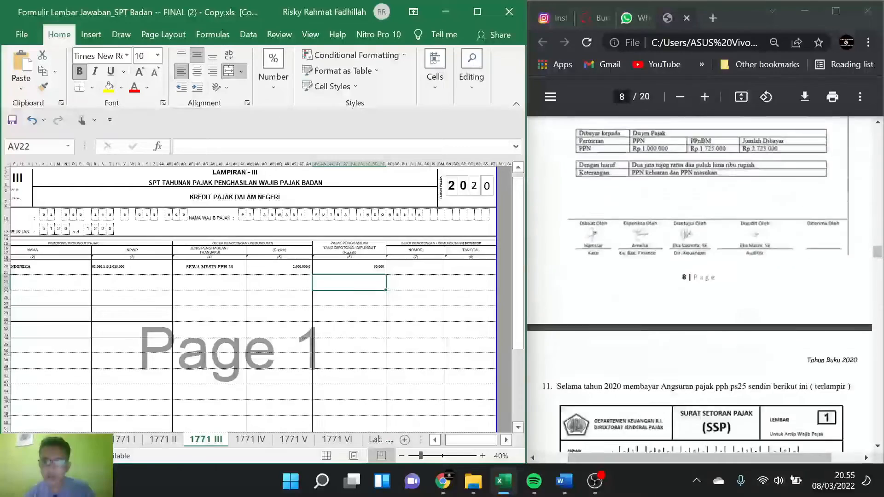
{"action": "scroll", "coordinate": [700, 281], "scroll_direction": "up", "scroll_amount": 2}
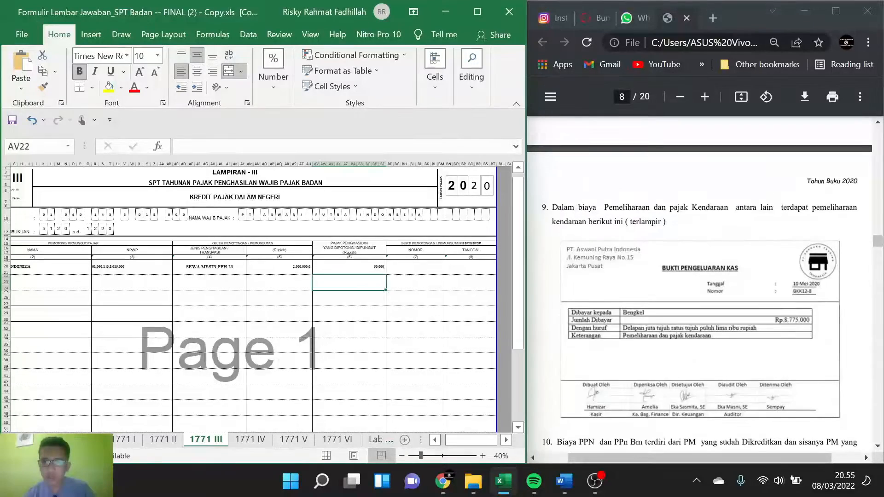
{"action": "scroll", "coordinate": [700, 280], "scroll_direction": "down", "scroll_amount": 15}
{"action": "scroll", "coordinate": [699, 281], "scroll_direction": "down", "scroll_amount": 10}
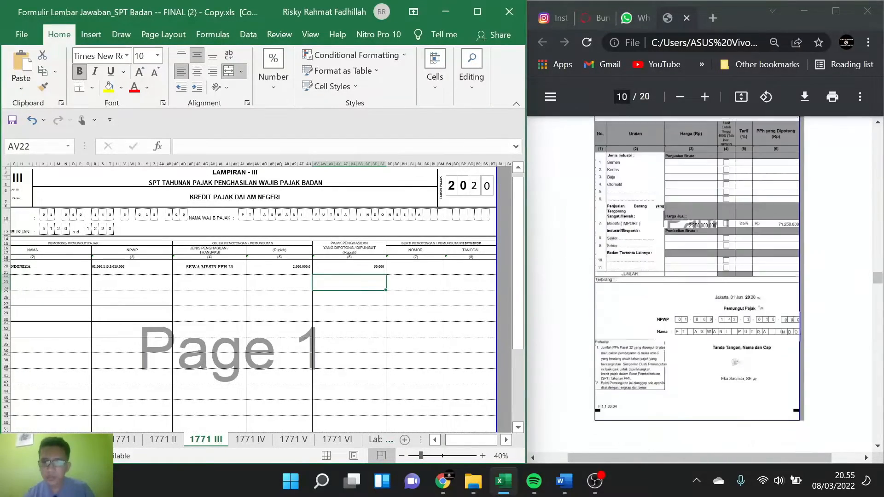
Step: Look through the PDF case's PPh Pasal 23 and PPh Pasal 22 import slips for the next tax credit to record
{"action": "scroll", "coordinate": [699, 281], "scroll_direction": "down", "scroll_amount": 10}
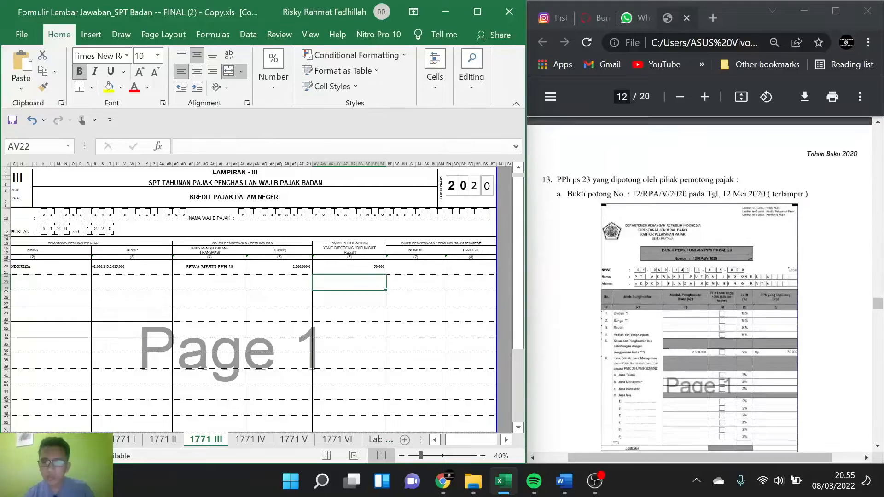
{"action": "scroll", "coordinate": [700, 281], "scroll_direction": "up", "scroll_amount": 20}
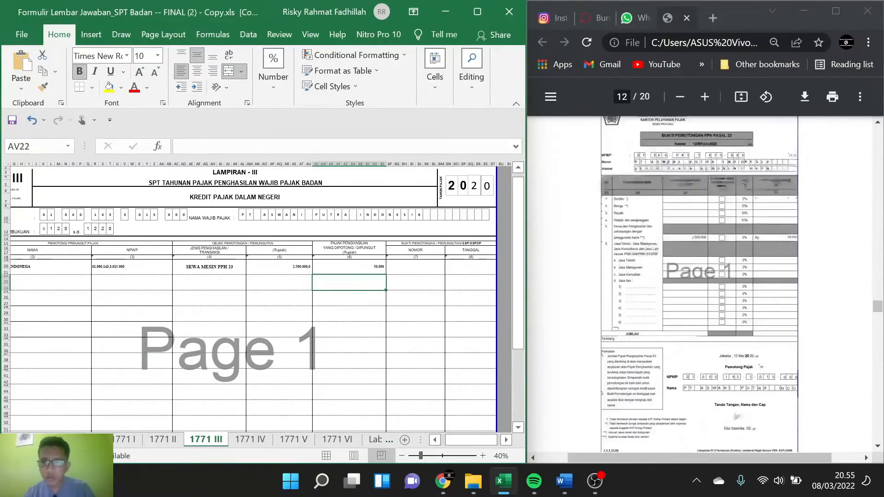
{"action": "scroll", "coordinate": [700, 281], "scroll_direction": "up", "scroll_amount": 4}
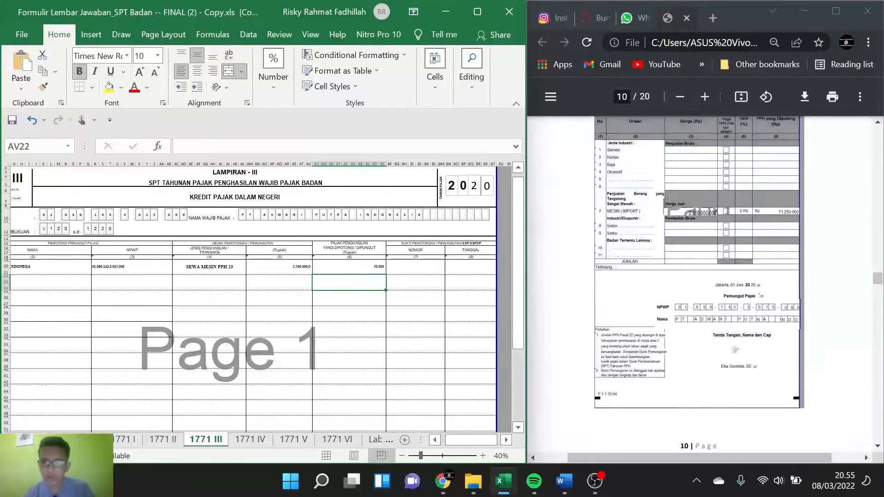
{"action": "scroll", "coordinate": [699, 281], "scroll_direction": "up", "scroll_amount": 8}
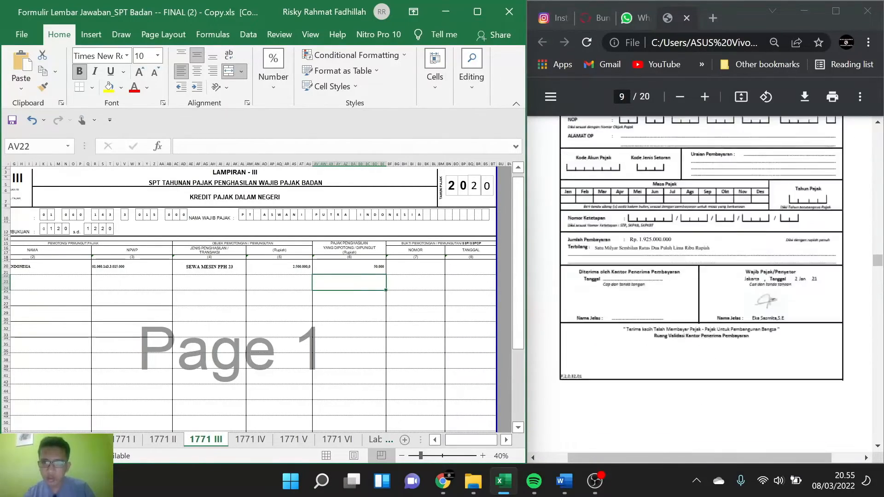
{"action": "scroll", "coordinate": [700, 281], "scroll_direction": "up", "scroll_amount": 5}
{"action": "scroll", "coordinate": [700, 280], "scroll_direction": "down", "scroll_amount": 10}
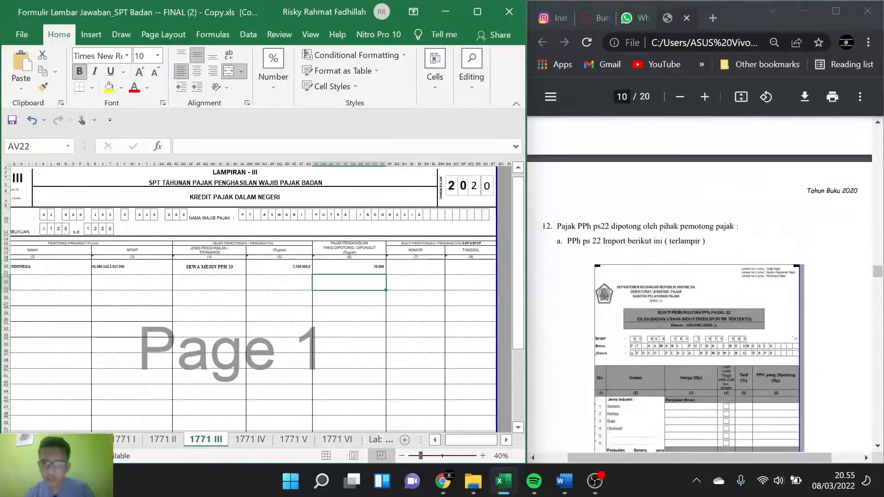
{"action": "scroll", "coordinate": [699, 281], "scroll_direction": "down", "scroll_amount": 2}
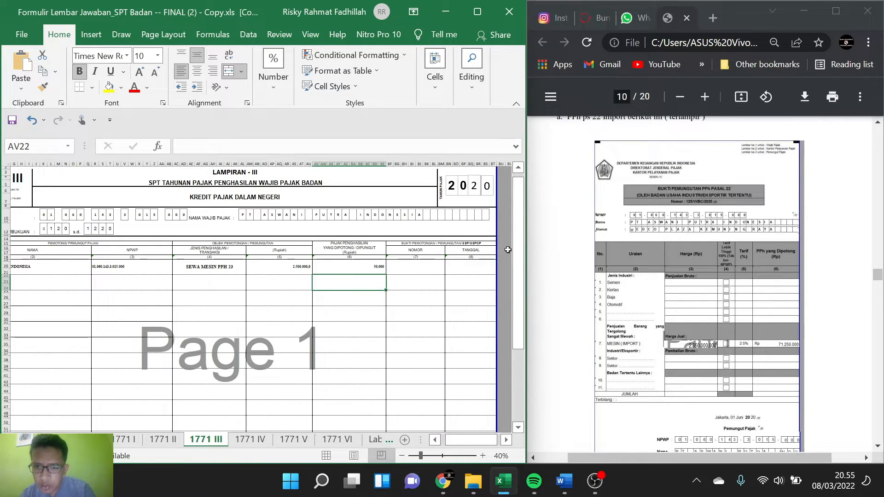
Step: Enter BEA CUKAI as the withholder's name and 0 as its NPWP in row 2 of the tax credit table
{"action": "scroll", "coordinate": [144, 280], "scroll_direction": "left", "scroll_amount": 3}
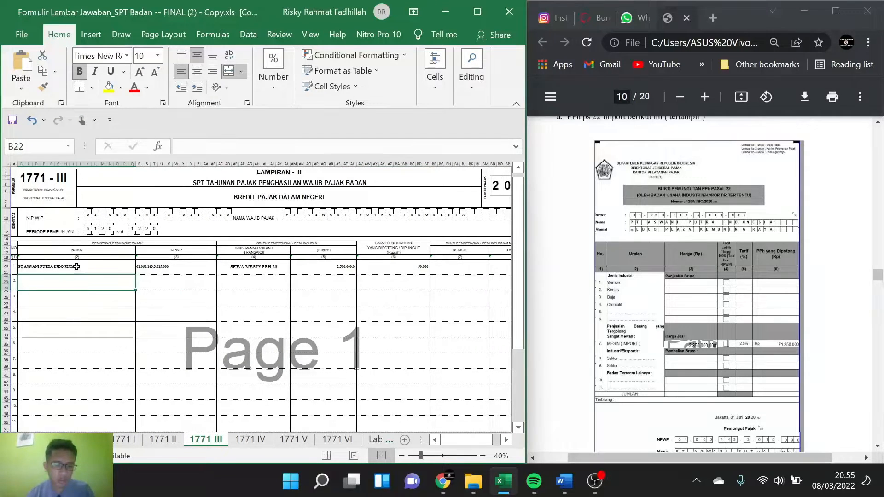
{"action": "type", "text": "BEA CUKAI"}
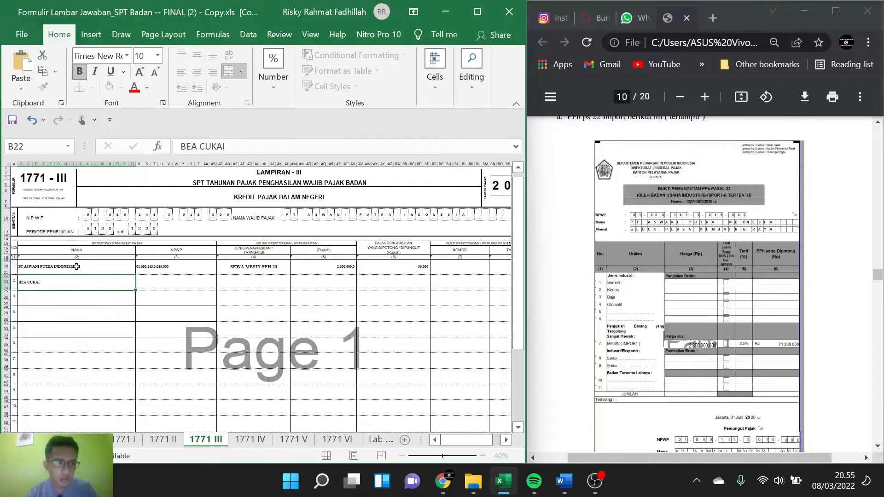
{"action": "key", "text": "Tab"}
{"action": "type", "text": "0"}
{"action": "key", "text": "Tab"}
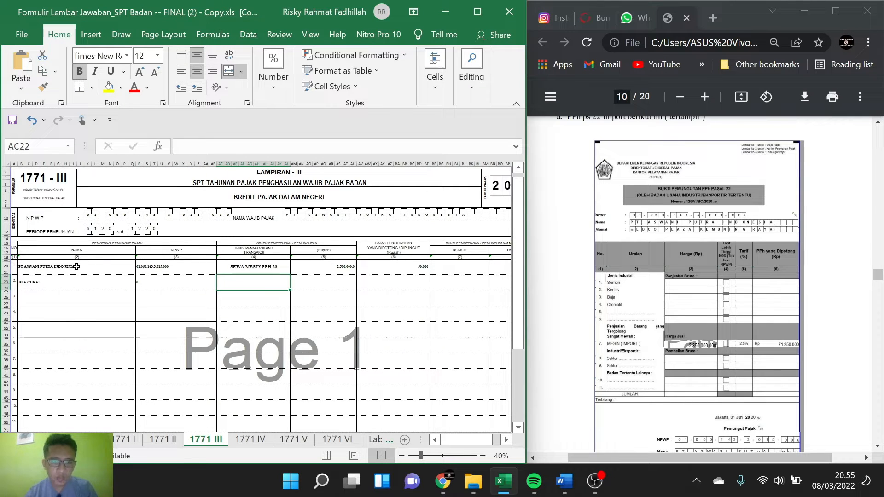
Step: Enter IMPOR PPH 22 as the Jenis Penghasilan / Transaksi in row 2
{"action": "type", "text": "IMPOR"}
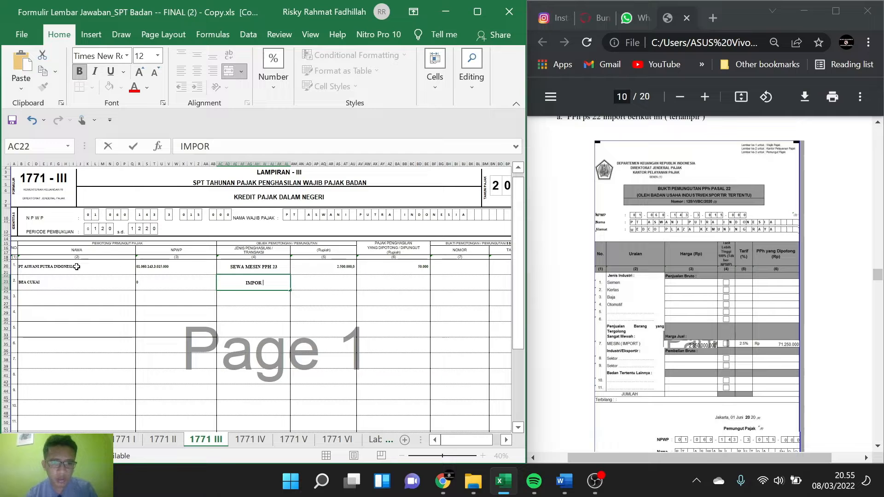
{"action": "type", "text": " PPH 22"}
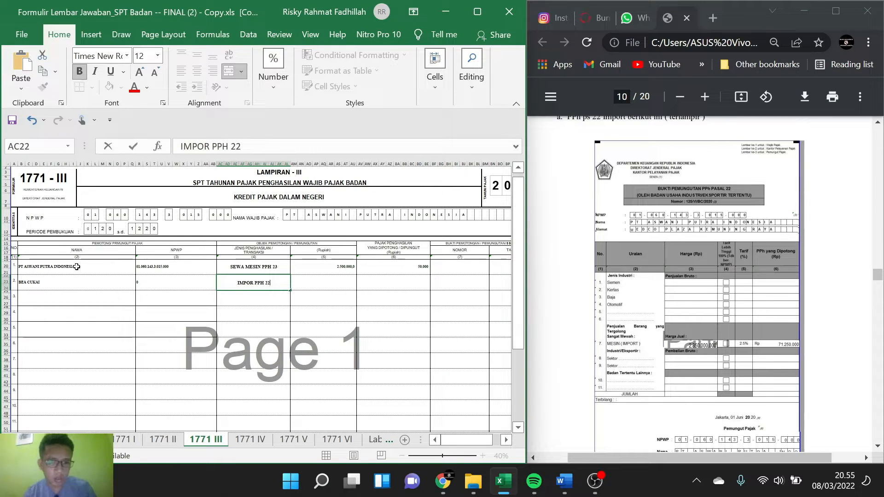
{"action": "key", "text": "Tab"}
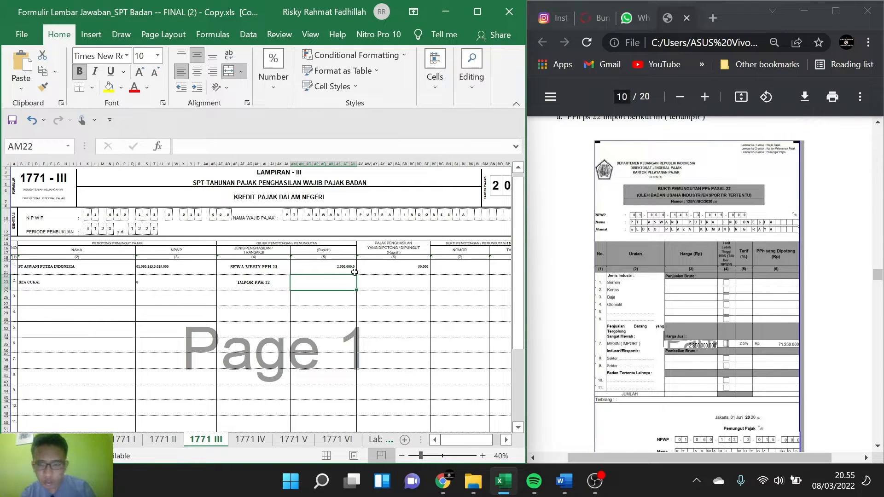
{"action": "type", "text": "235"}
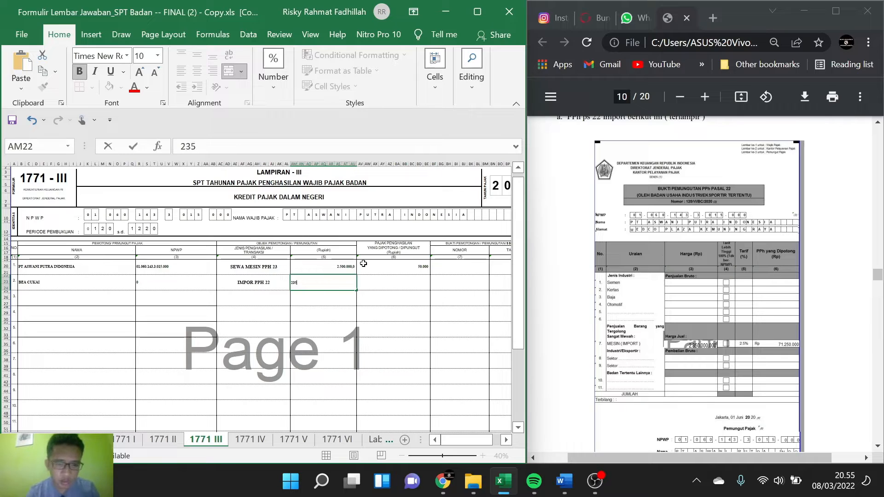
{"action": "type", "text": "0"}
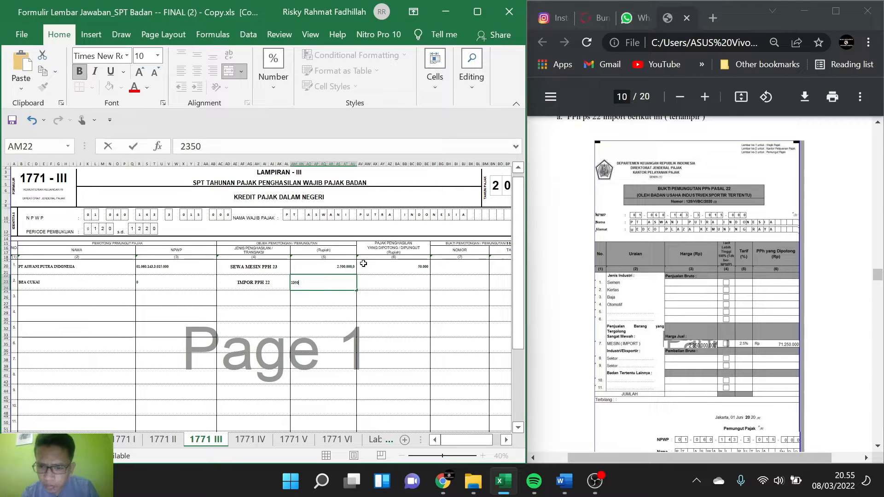
{"action": "type", "text": "000"}
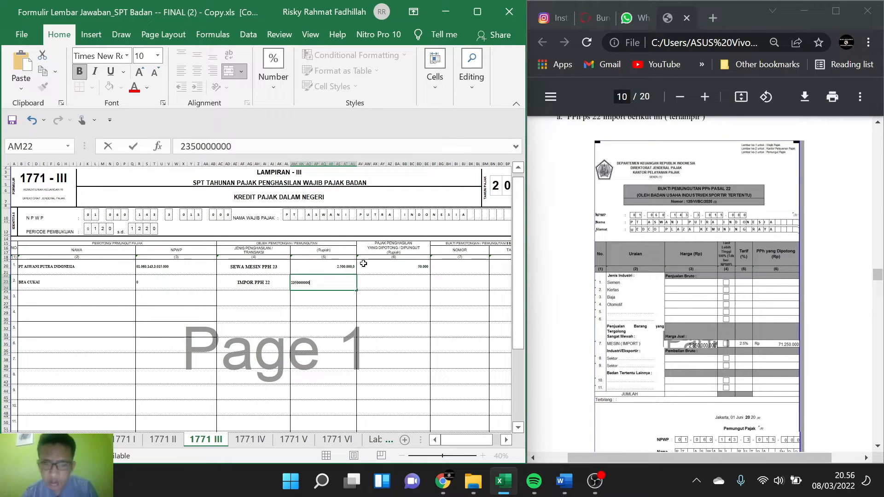
{"action": "key", "text": "Tab"}
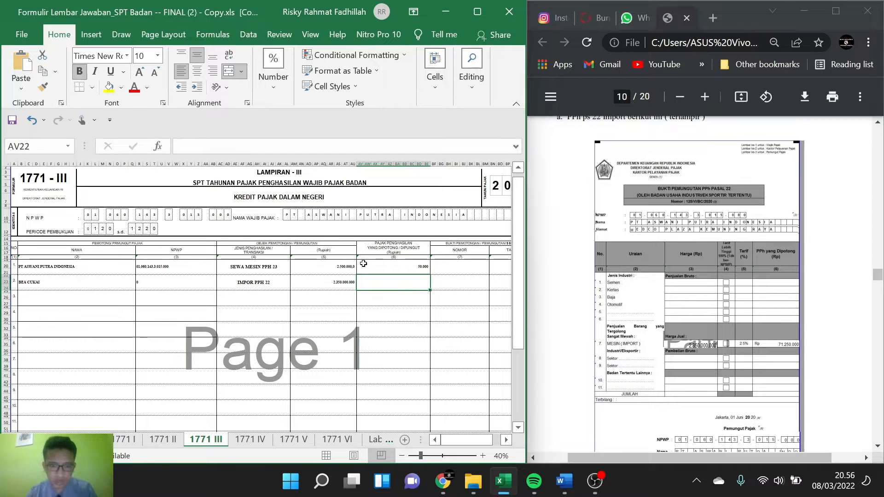
Step: Calculate the Pajak Penghasilan yang Dipotong / Dipungut for row 2 with =AM22*2,5%
{"action": "type", "text": "="}
{"action": "left_click", "coordinate": [342, 288]}
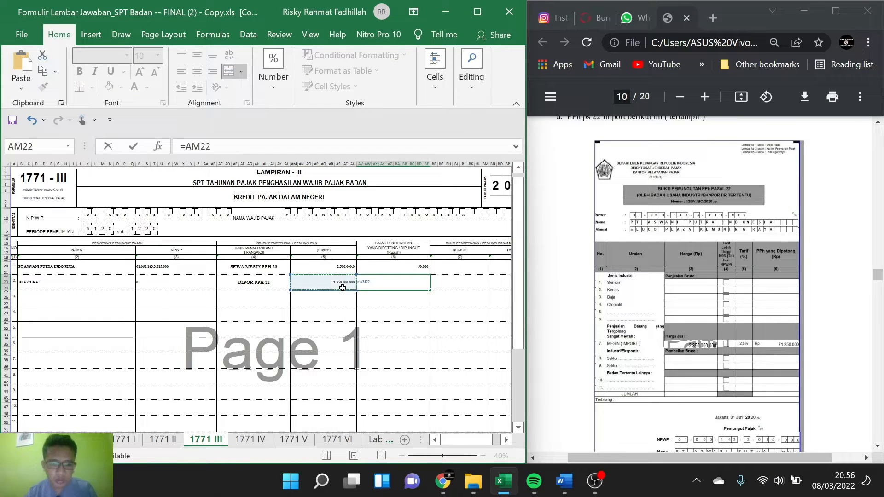
{"action": "type", "text": "*2"}
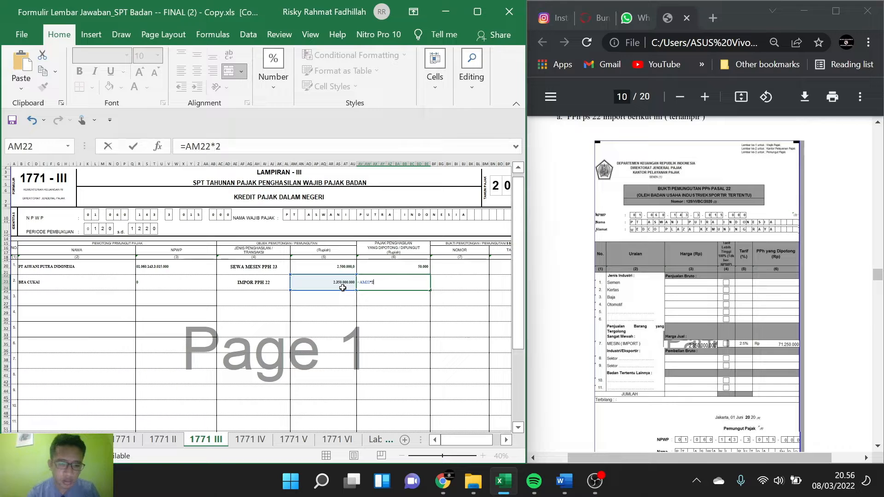
{"action": "type", "text": ",5%"}
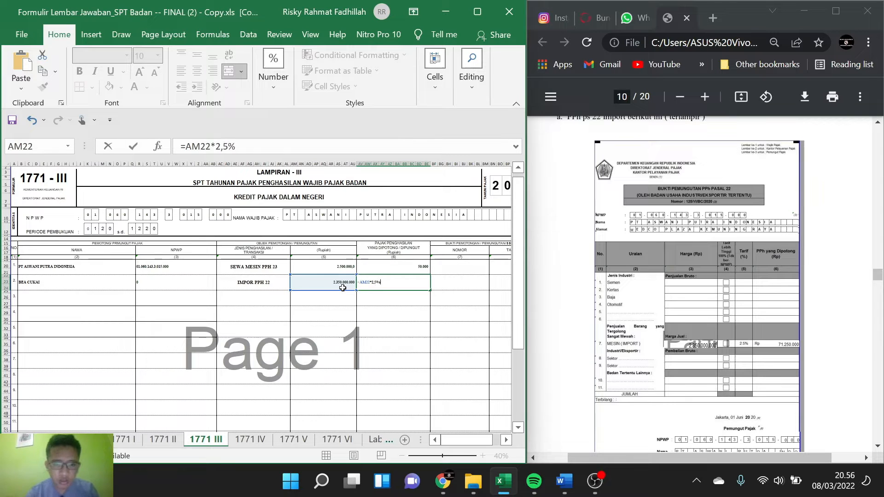
{"action": "key", "text": "Return"}
Step: Enter 125/VI/BC/2020 from the PPh Pasal 22 import slip as the Bukti Pemotongan / Pemungutan number in row 2
{"action": "scroll", "coordinate": [332, 298], "scroll_direction": "right", "scroll_amount": 2}
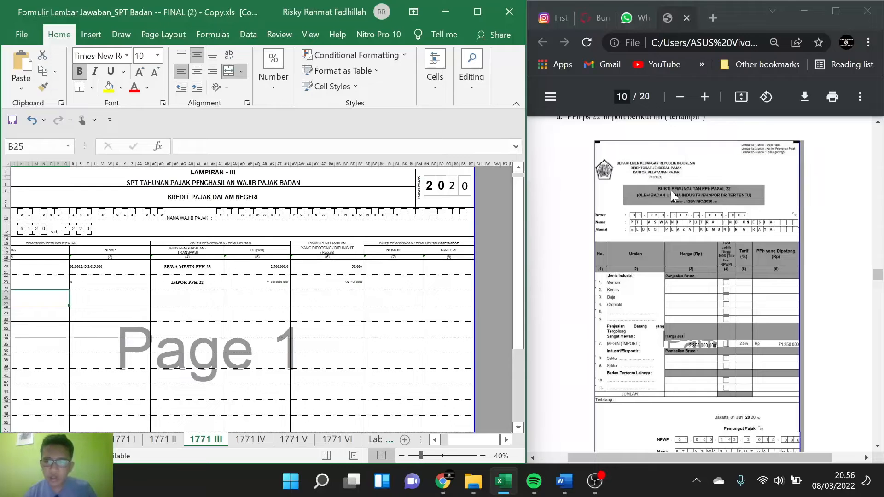
{"action": "scroll", "coordinate": [658, 182], "scroll_direction": "up", "scroll_amount": 1}
{"action": "scroll", "coordinate": [660, 187], "scroll_direction": "down", "scroll_amount": 1}
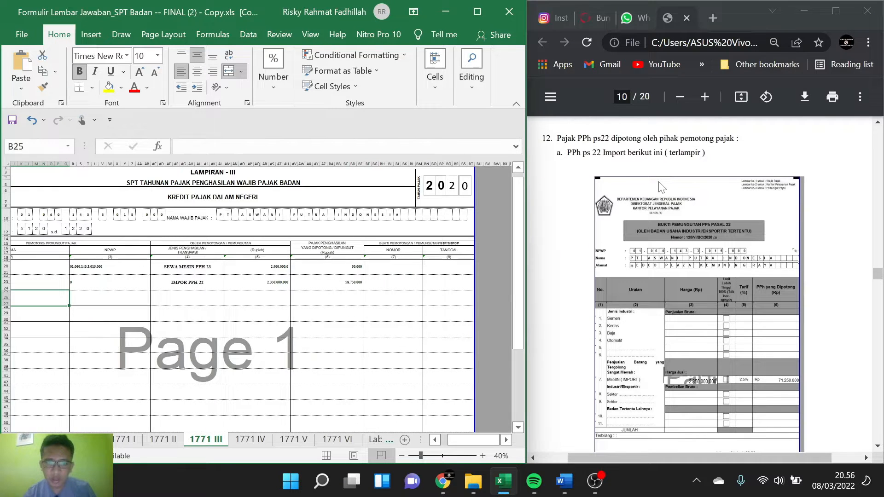
{"action": "left_click", "coordinate": [404, 284]}
{"action": "type", "text": "12"}
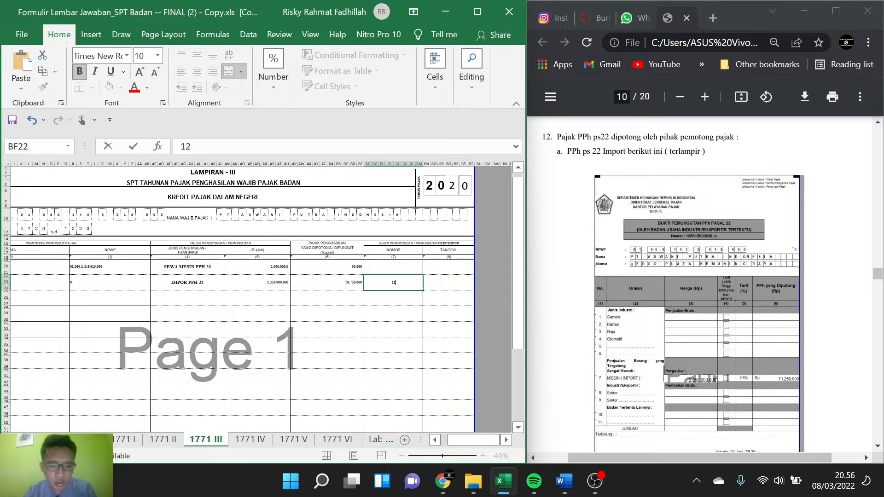
{"action": "type", "text": "5/"}
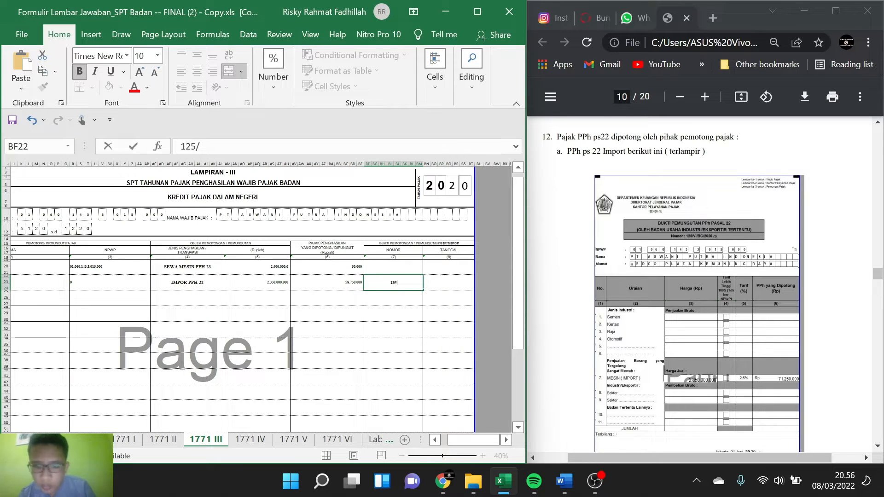
{"action": "type", "text": "VI"}
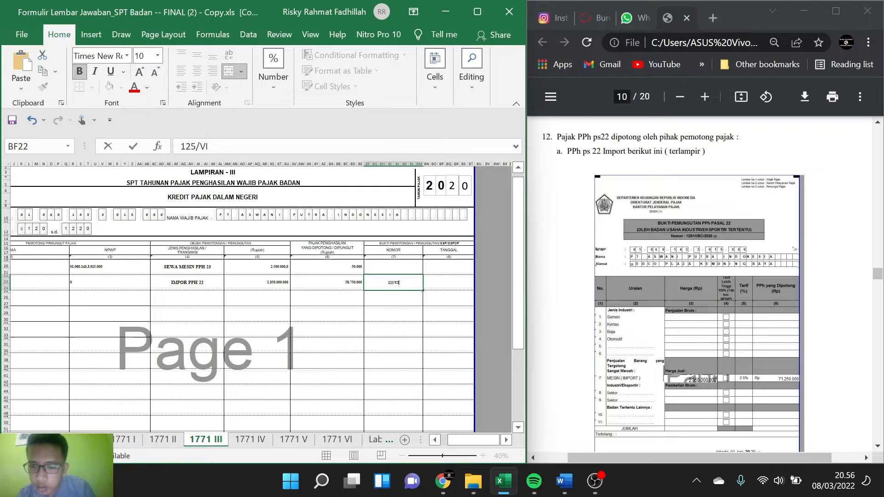
{"action": "type", "text": "/BC"}
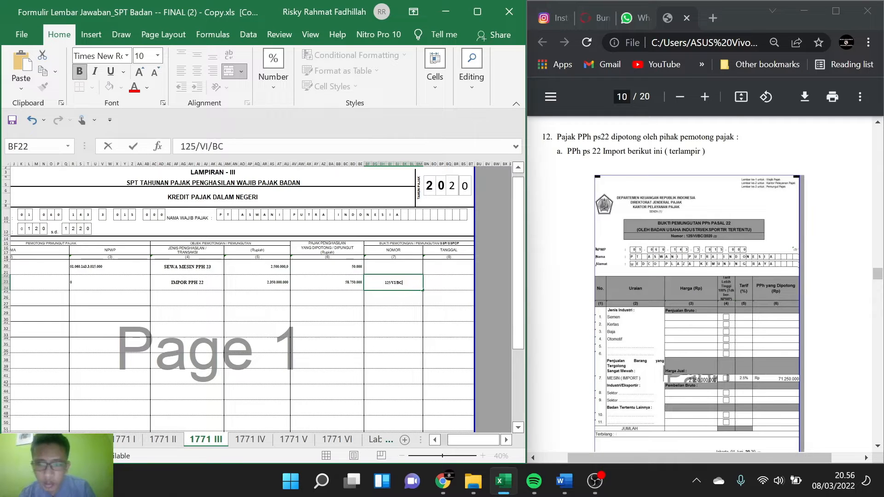
{"action": "type", "text": "/2020"}
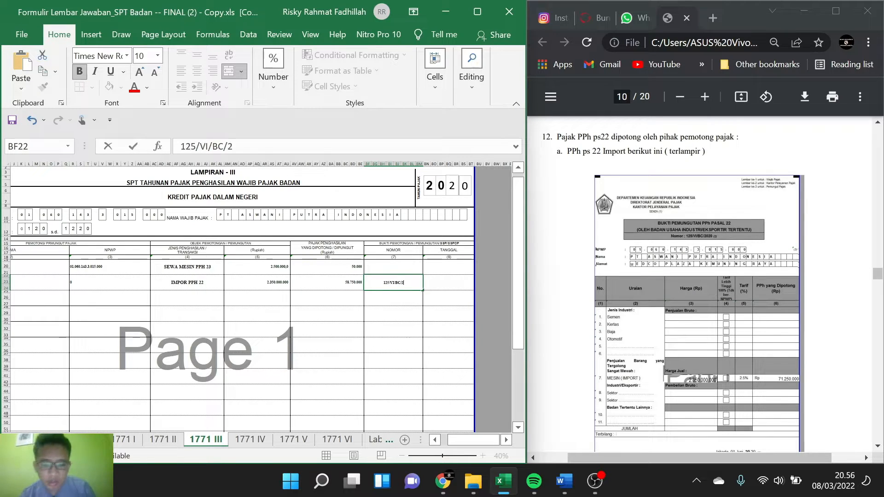
Step: Enter the import slip's date, 1 JUNI 2020, as the Tanggal in row 2
{"action": "left_click", "coordinate": [441, 285]}
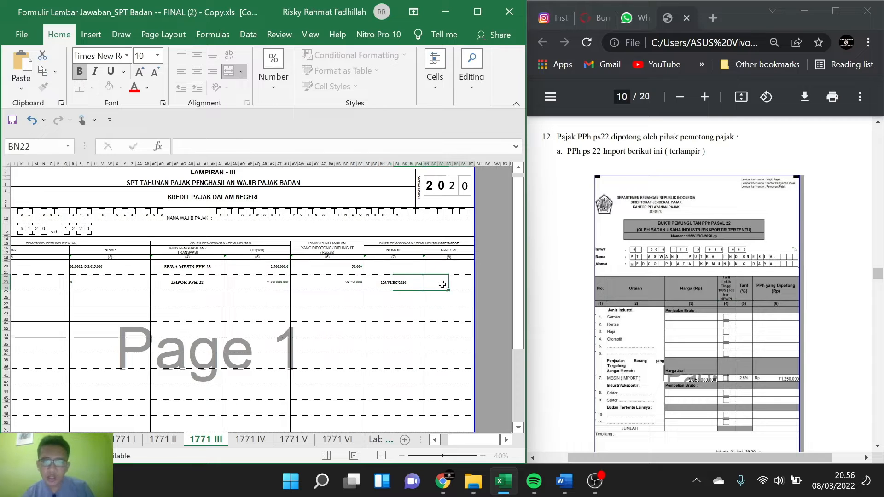
{"action": "scroll", "coordinate": [673, 271], "scroll_direction": "down", "scroll_amount": 3}
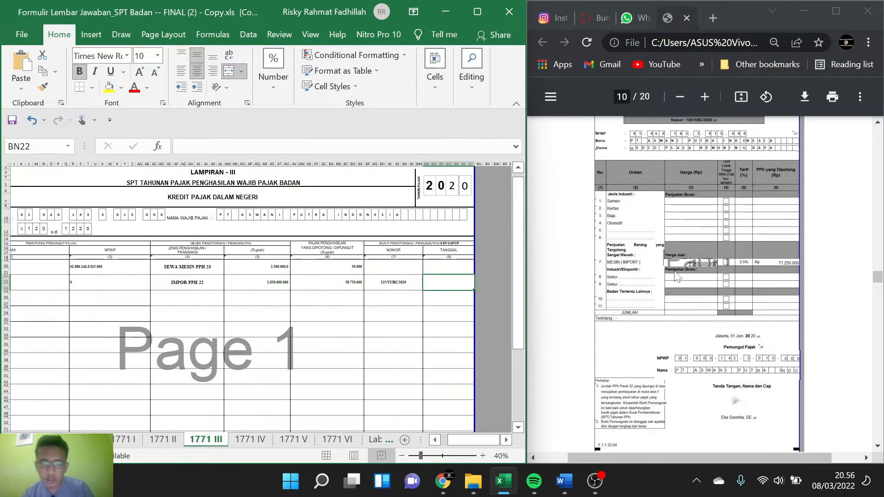
{"action": "type", "text": "1 JUNI 2020"}
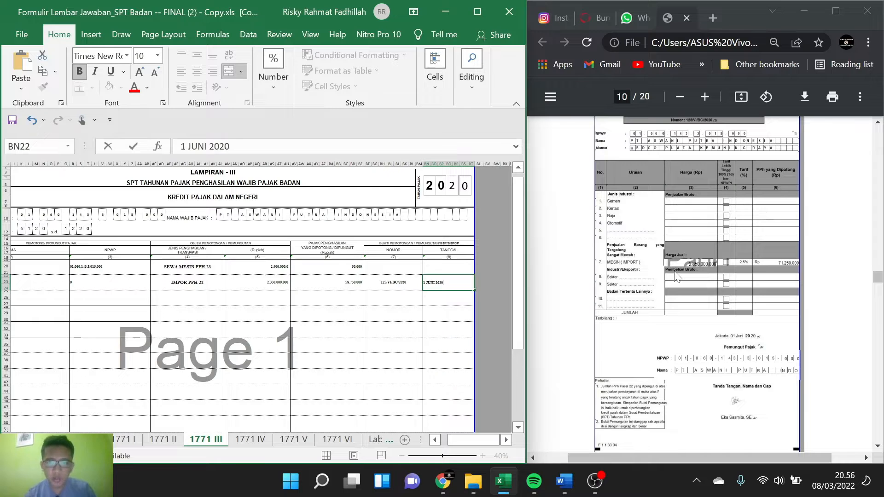
{"action": "key", "text": "Return"}
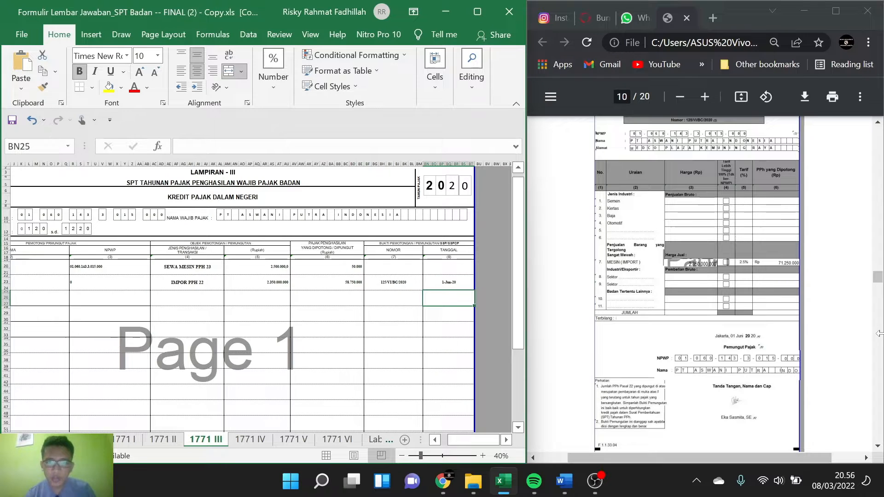
Step: Examine the PPh Pasal 22 slip from Bendaharawan Pemerintah on page 11 of the PDF case
{"action": "scroll", "coordinate": [827, 312], "scroll_direction": "down", "scroll_amount": 5}
{"action": "scroll", "coordinate": [827, 312], "scroll_direction": "down", "scroll_amount": 3}
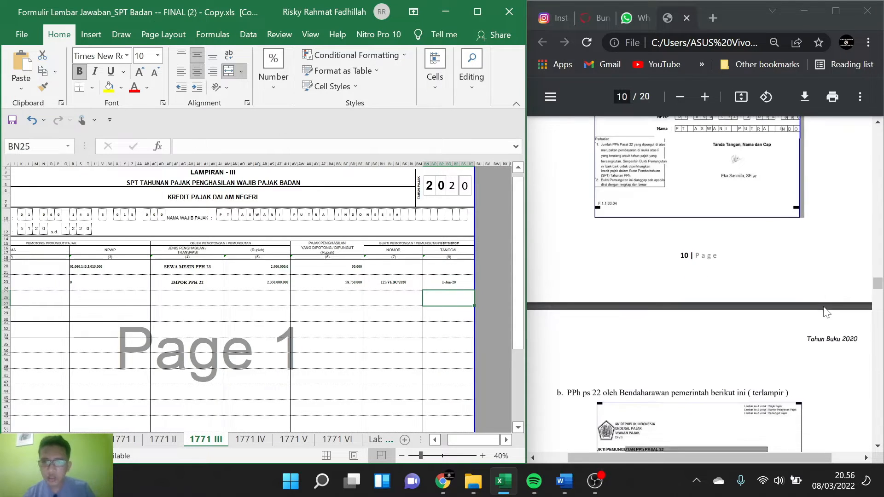
{"action": "scroll", "coordinate": [827, 312], "scroll_direction": "down", "scroll_amount": 2}
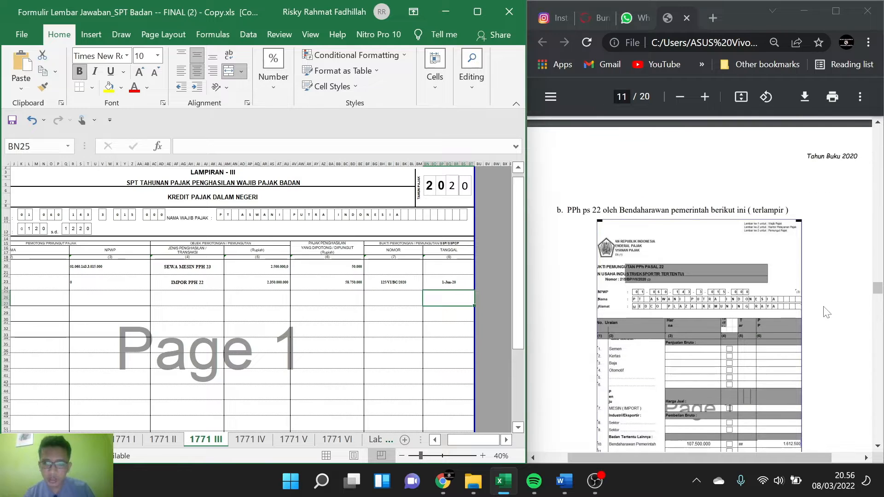
{"action": "scroll", "coordinate": [827, 312], "scroll_direction": "down", "scroll_amount": 1}
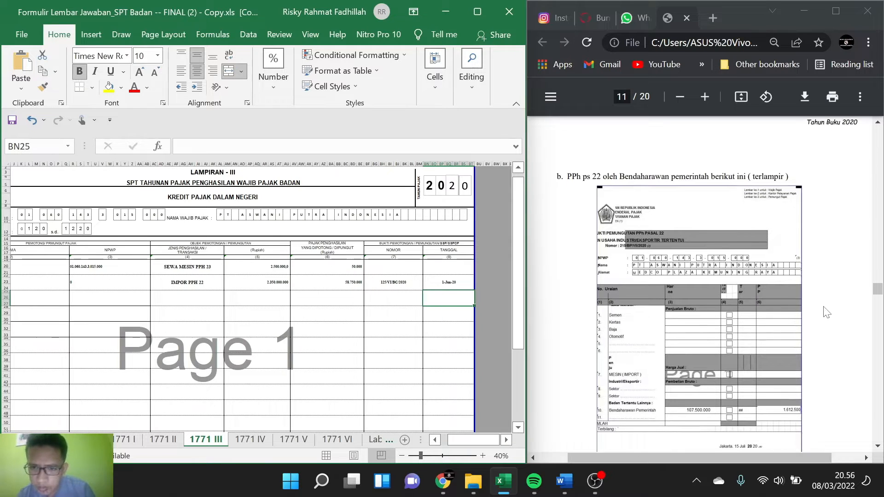
{"action": "scroll", "coordinate": [827, 312], "scroll_direction": "down", "scroll_amount": 1}
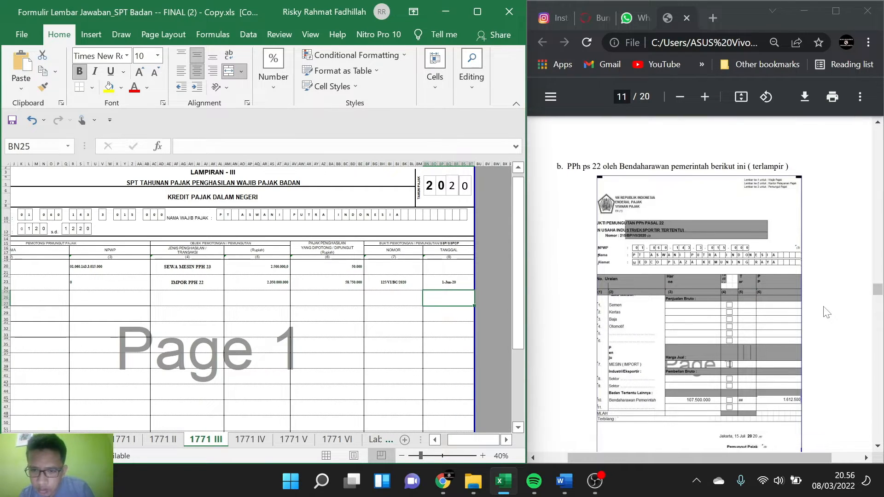
{"action": "scroll", "coordinate": [827, 312], "scroll_direction": "down", "scroll_amount": 1}
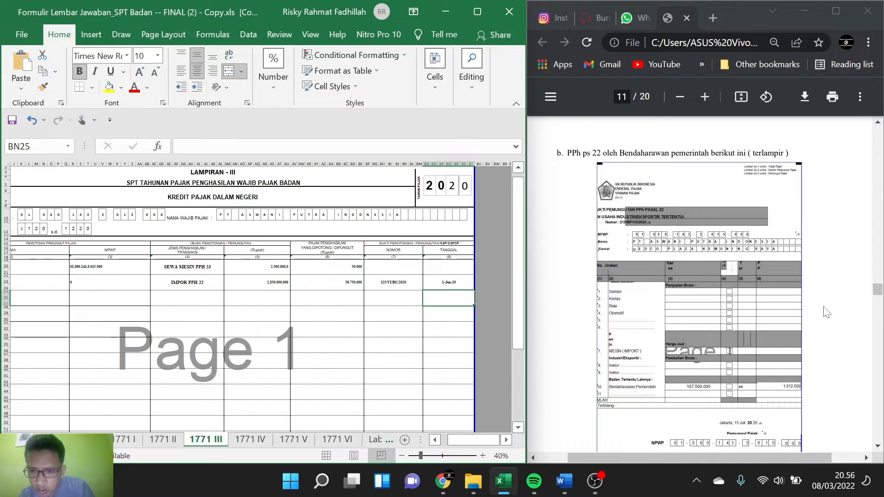
{"action": "scroll", "coordinate": [827, 312], "scroll_direction": "down", "scroll_amount": 1}
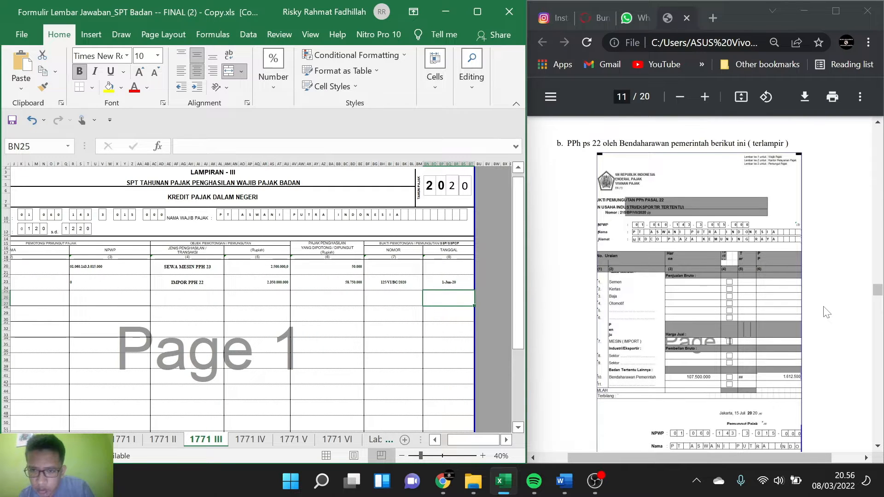
{"action": "scroll", "coordinate": [827, 312], "scroll_direction": "down", "scroll_amount": 1}
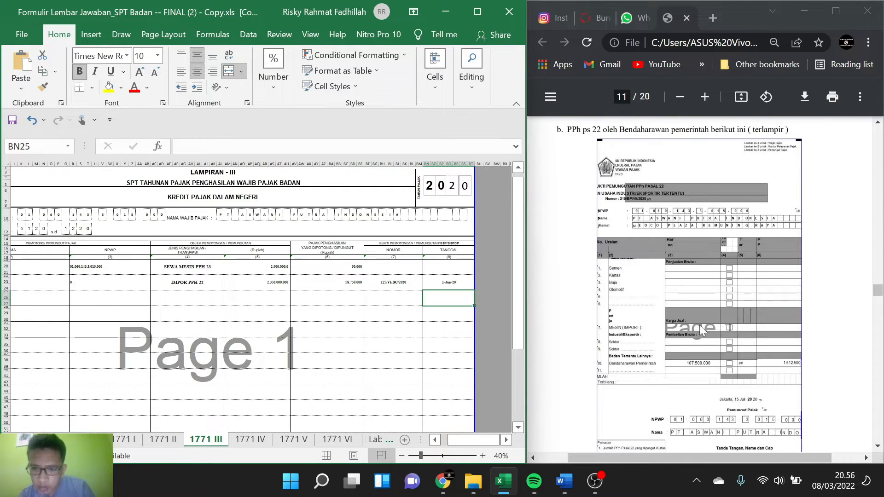
Step: Enter BENDAHARAWAN PEMERINTAH as the Nama and 0 as the NPWP of the tax collector in row 3
{"action": "scroll", "coordinate": [339, 318], "scroll_direction": "left", "scroll_amount": 3}
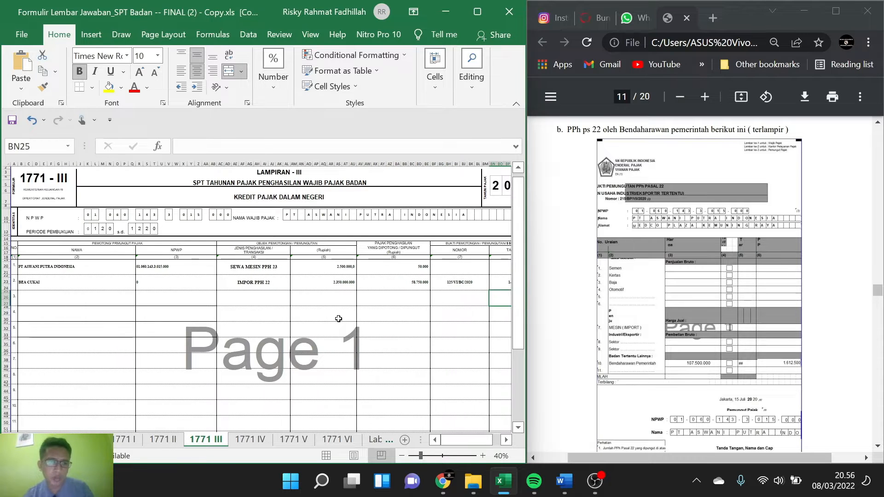
{"action": "left_click", "coordinate": [54, 294]}
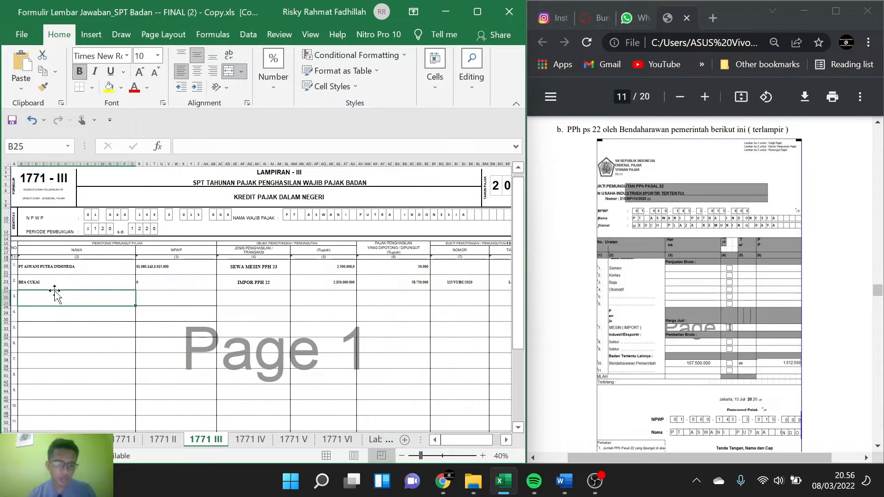
{"action": "type", "text": "BENDAHA"}
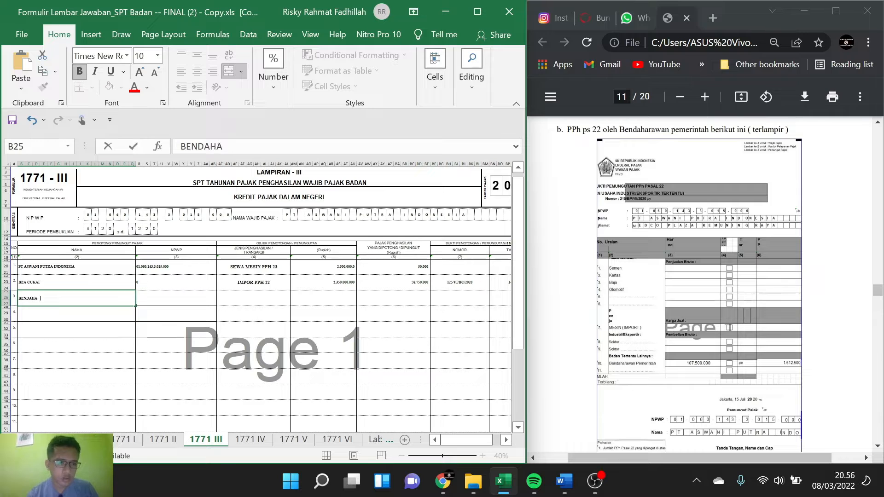
{"action": "type", "text": "RAWAN PEME"}
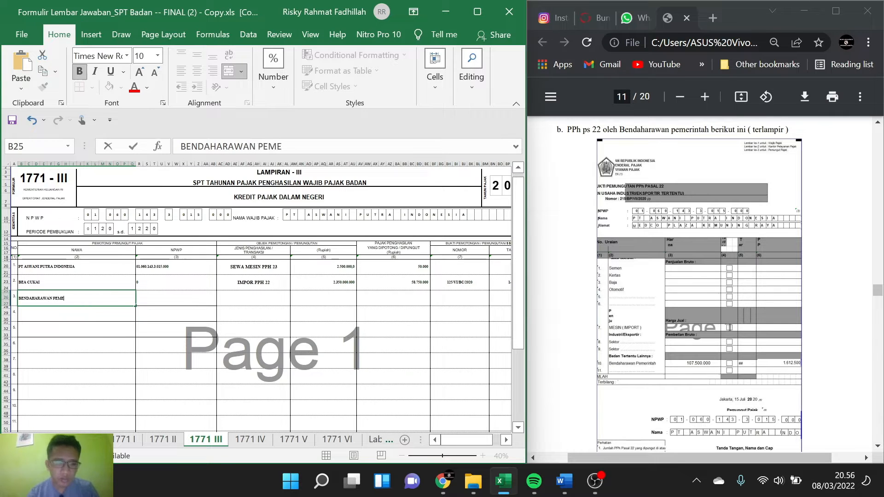
{"action": "type", "text": "RINTAH"}
{"action": "key", "text": "Tab"}
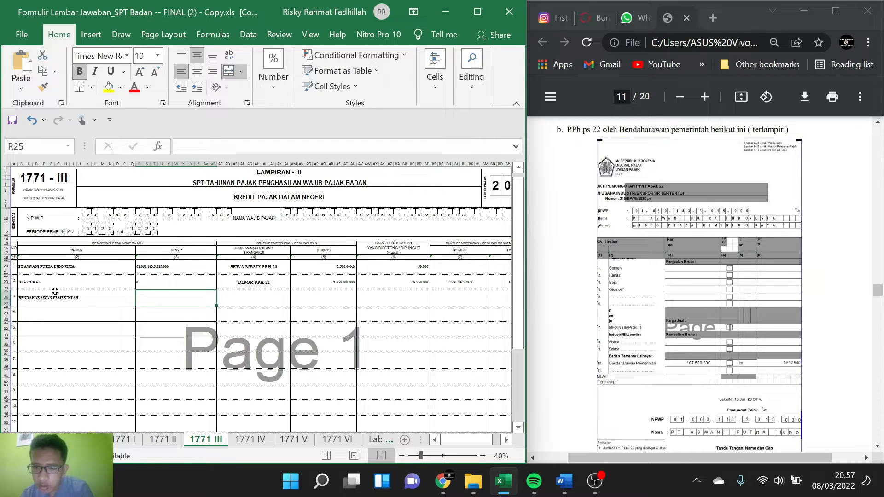
{"action": "type", "text": "0"}
{"action": "key", "text": "Tab"}
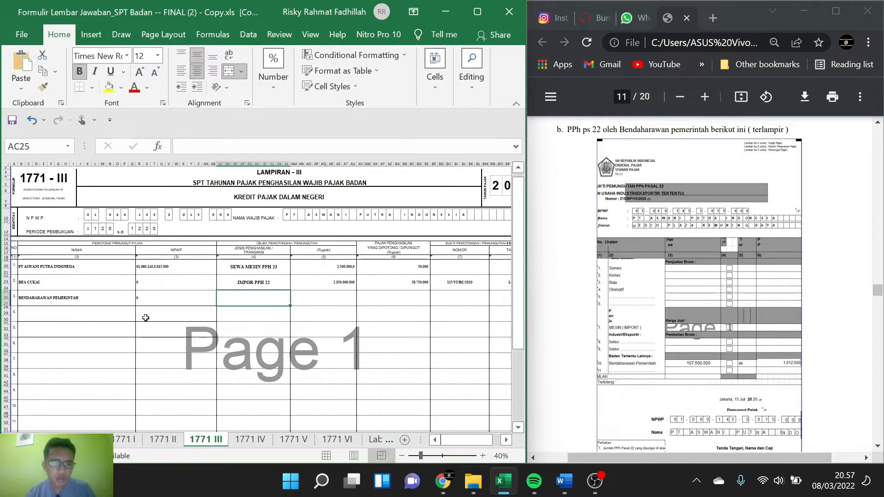
Step: Enter PENJUALAN KE BENDAHARAWAN PEMERINTAH PPH 22 as the Jenis Penghasilan / Transaksi in row 3
{"action": "type", "text": "PP"}
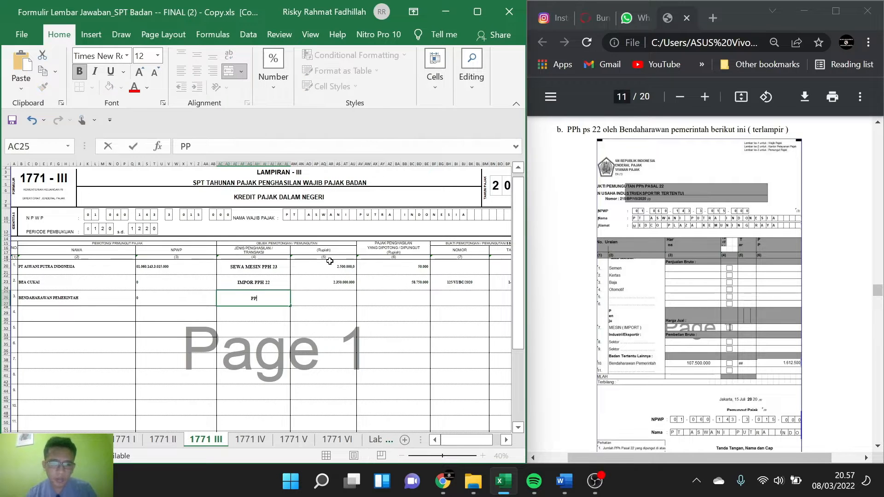
{"action": "key", "text": "BackSpace"}
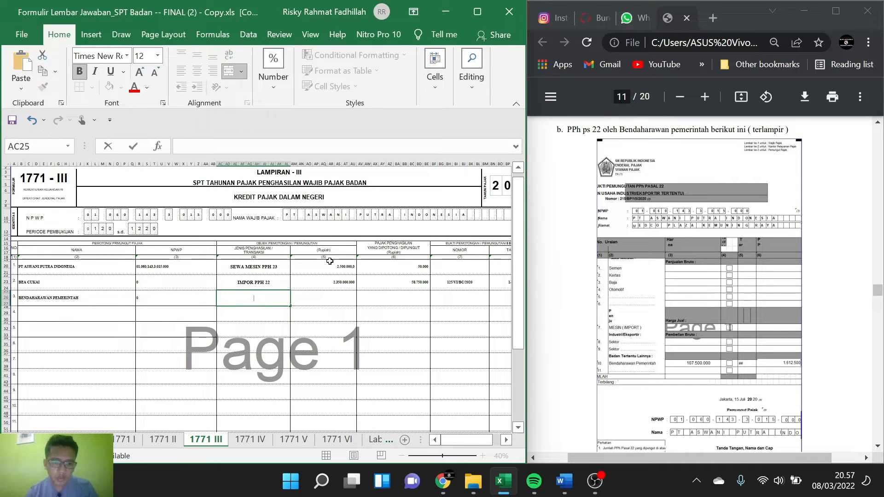
{"action": "type", "text": "PENJUALAN"}
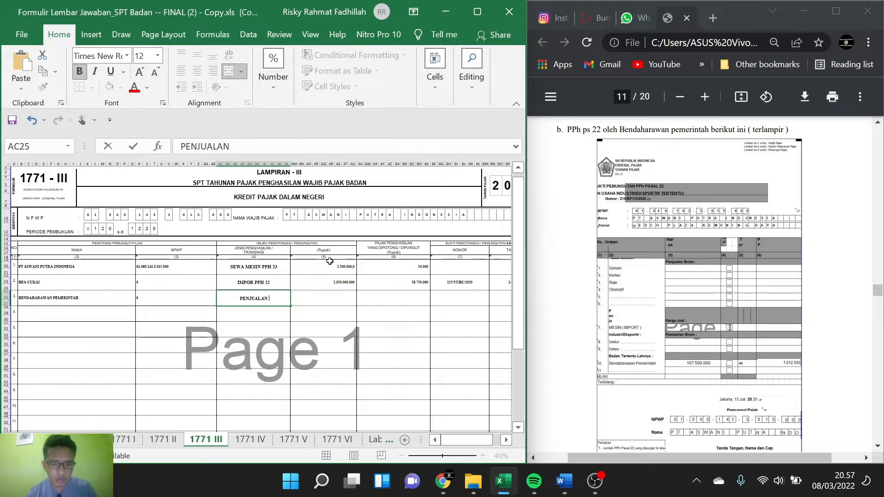
{"action": "type", "text": " KE "}
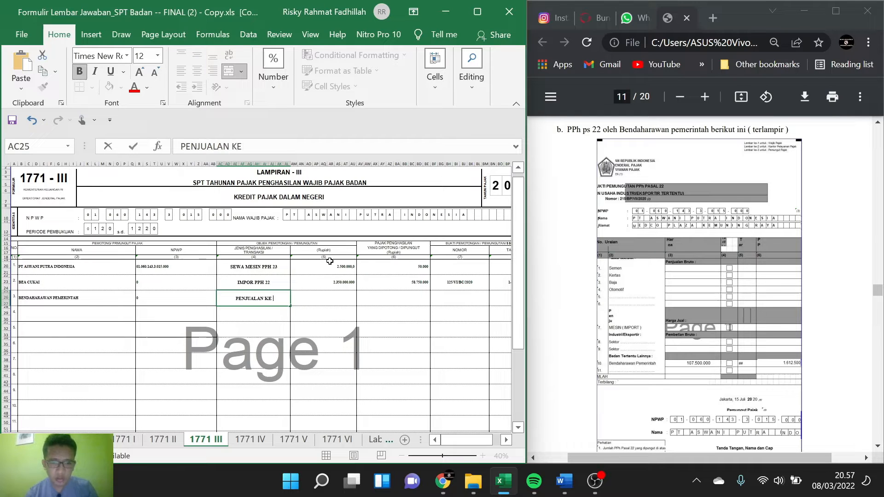
{"action": "type", "text": "BEN"}
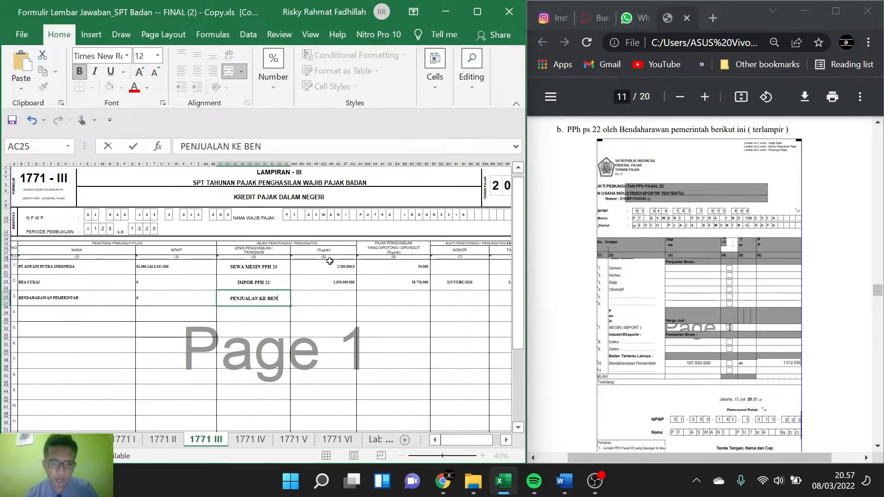
{"action": "type", "text": "DAHA"}
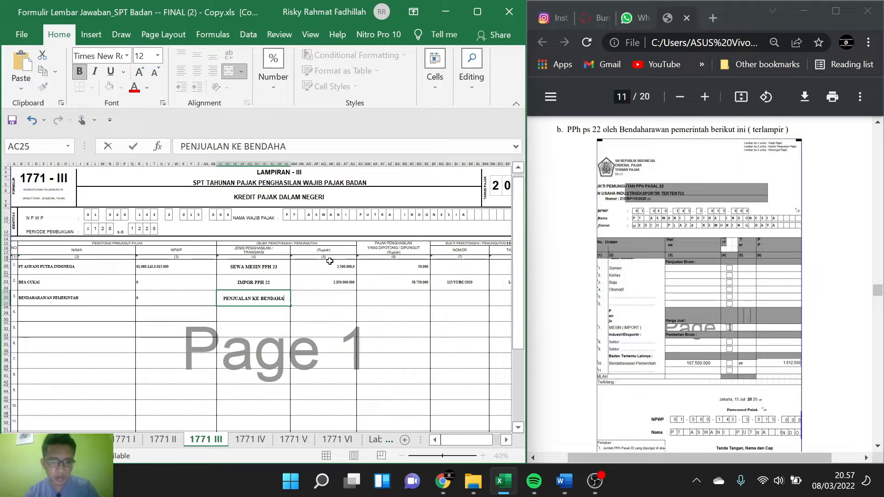
{"action": "type", "text": "RAWAN PEMERINTAH"}
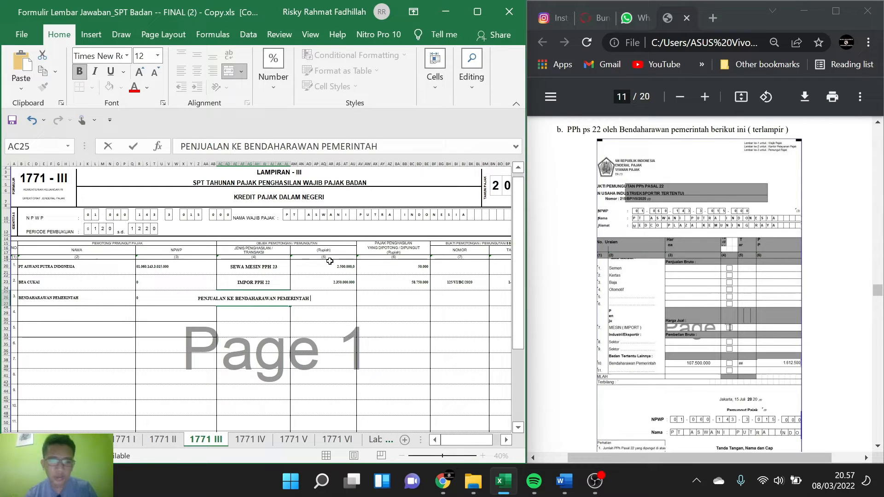
{"action": "type", "text": " PPH 22"}
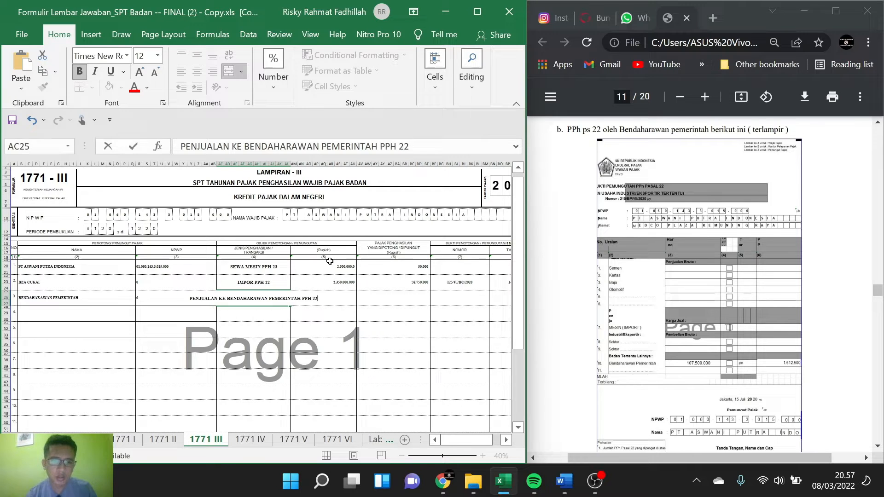
Step: Enter the slip's amount, 107.500.000, as the Rupiah value of the transaction in row 3
{"action": "left_click", "coordinate": [336, 298]}
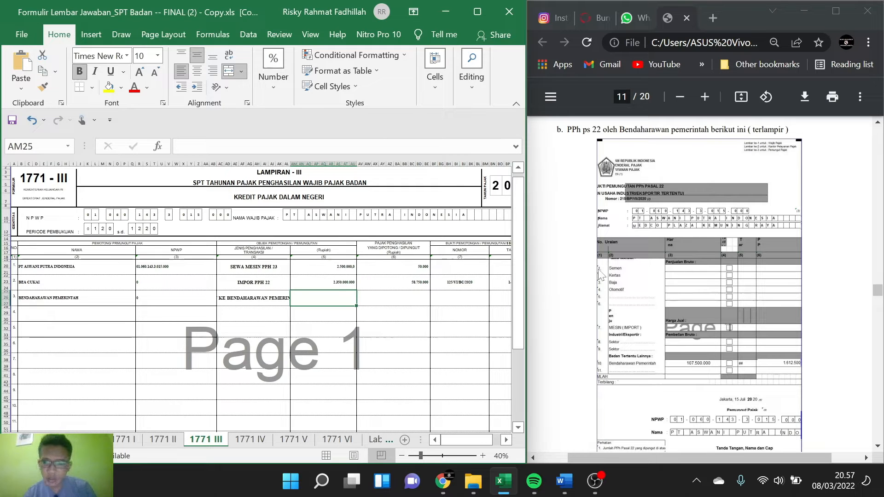
{"action": "type", "text": "1"}
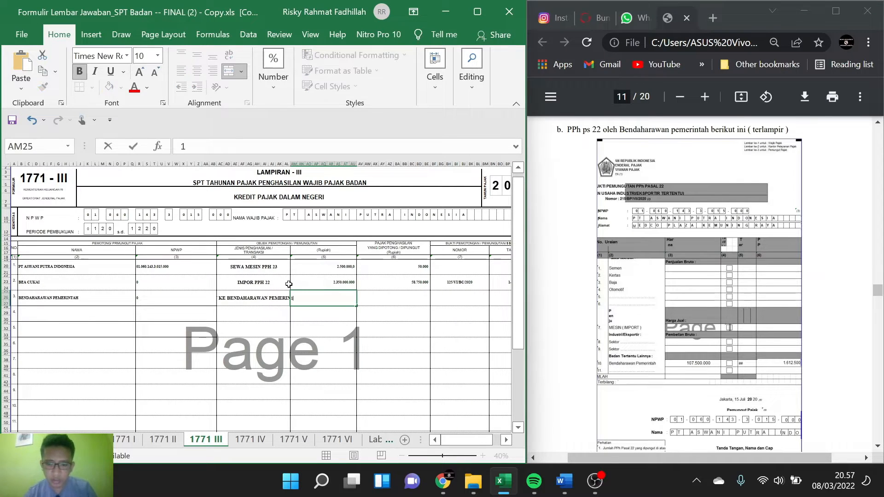
{"action": "type", "text": "07"}
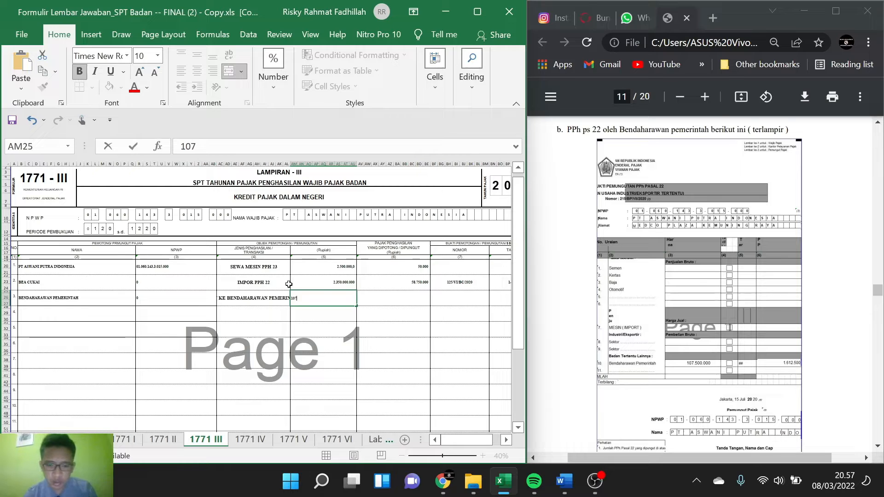
{"action": "type", "text": "500.000"}
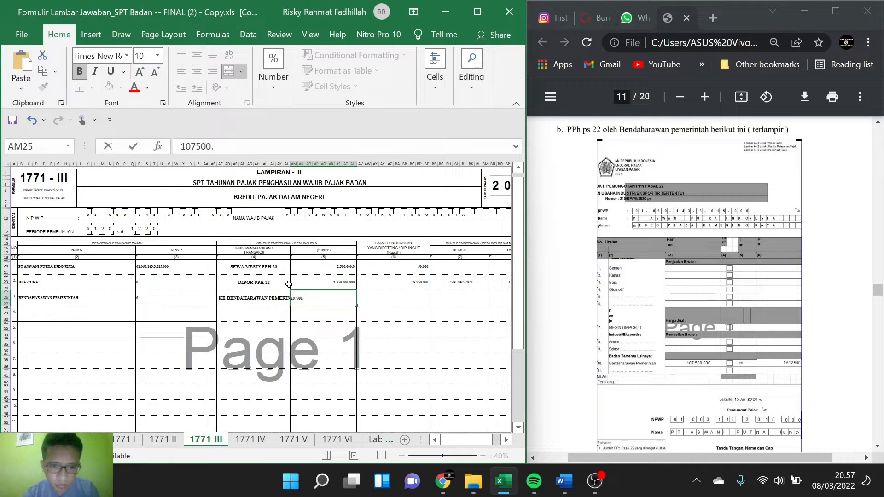
Step: Calculate the Pajak Penghasilan yang Dipotong / Dipungut for row 3 with =AM25*1,5%
{"action": "left_click", "coordinate": [393, 298]}
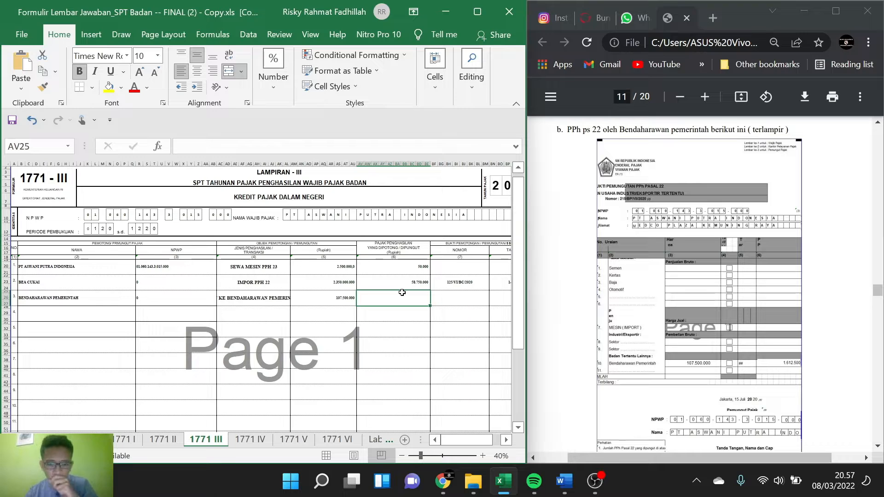
{"action": "type", "text": "="}
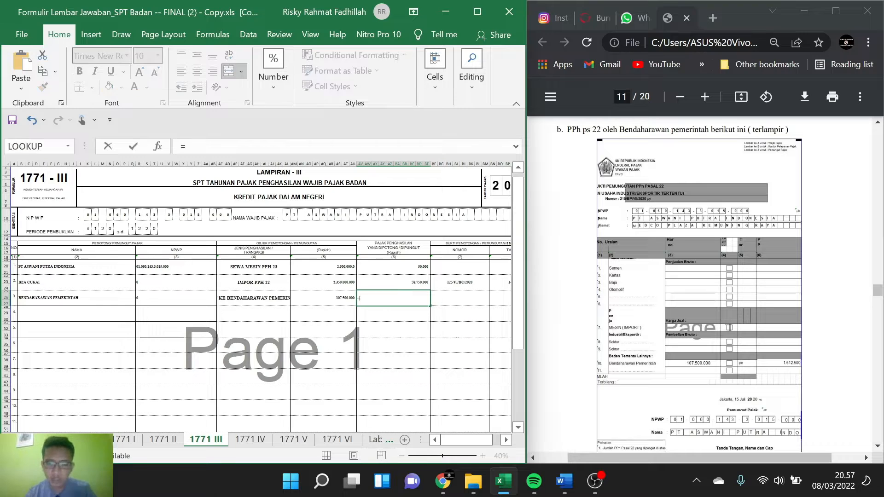
{"action": "left_click", "coordinate": [341, 296]}
{"action": "type", "text": "*"}
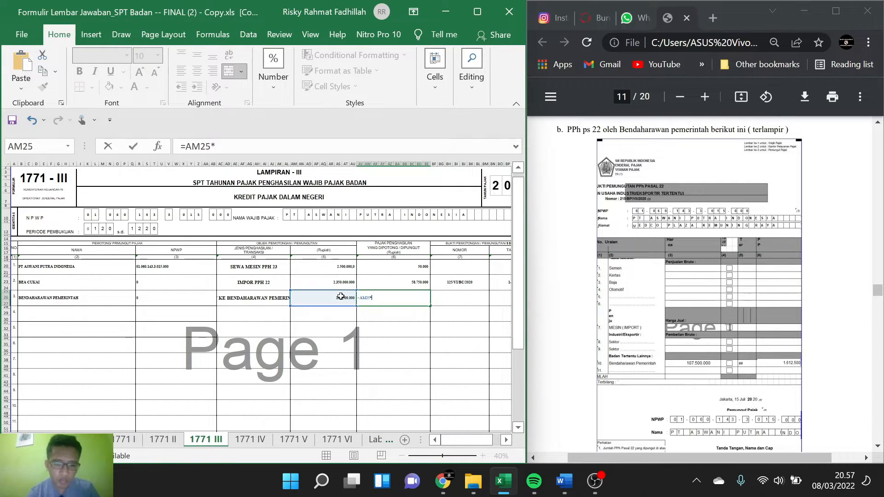
{"action": "type", "text": "1,5"}
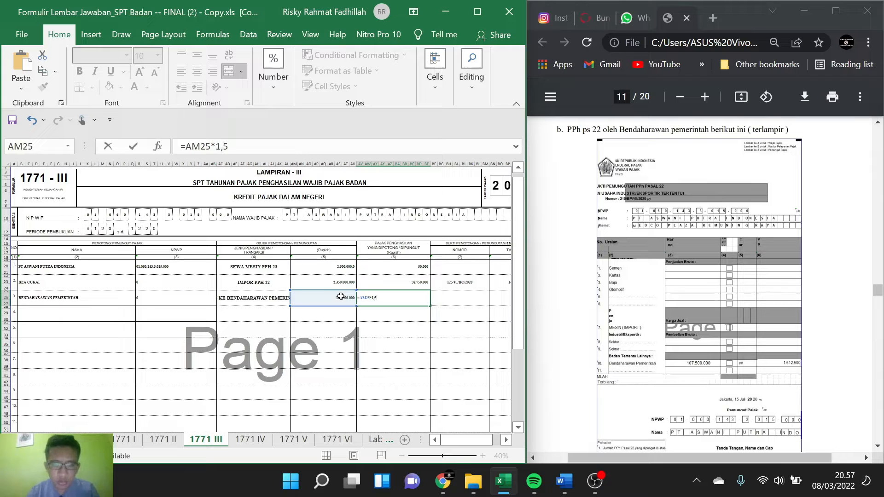
{"action": "key", "text": "Return"}
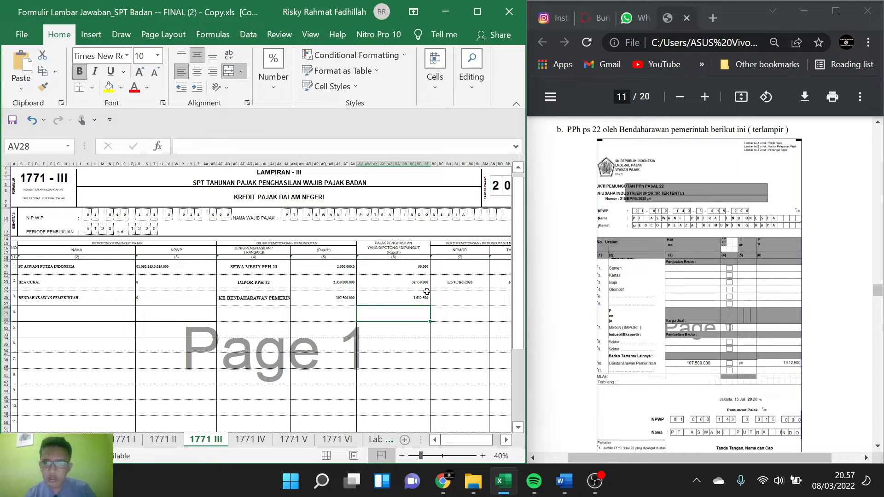
Step: Enter 215/BP/VII/2020 from the PPh 22 slip as the Nomor of the Bukti Pemotongan / Pemungutan in row 3
{"action": "left_click", "coordinate": [450, 299]}
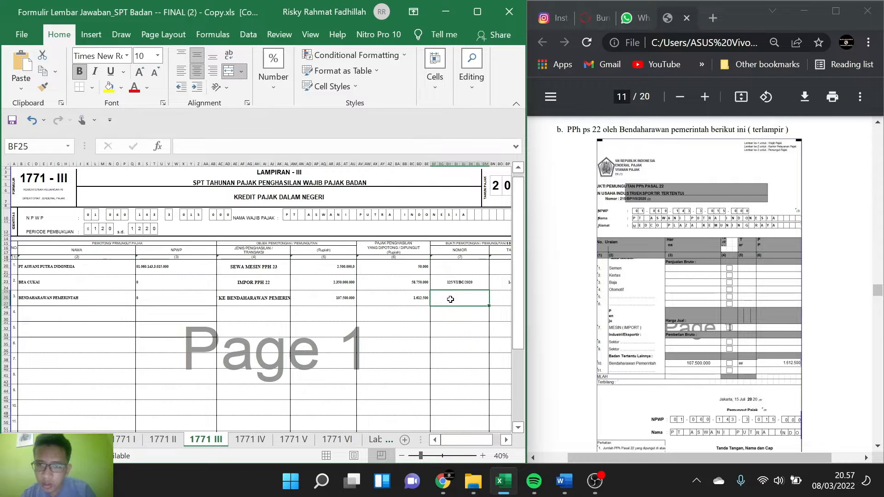
{"action": "scroll", "coordinate": [711, 275], "scroll_direction": "up", "scroll_amount": 1}
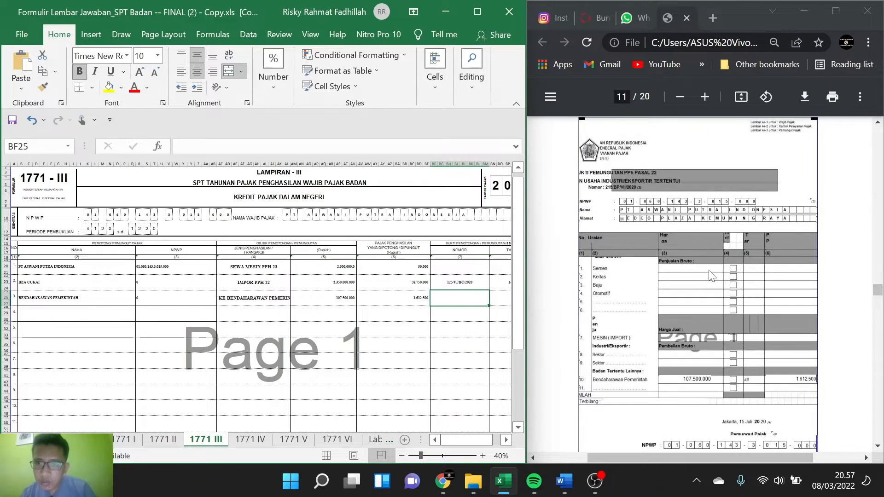
{"action": "type", "text": "2"}
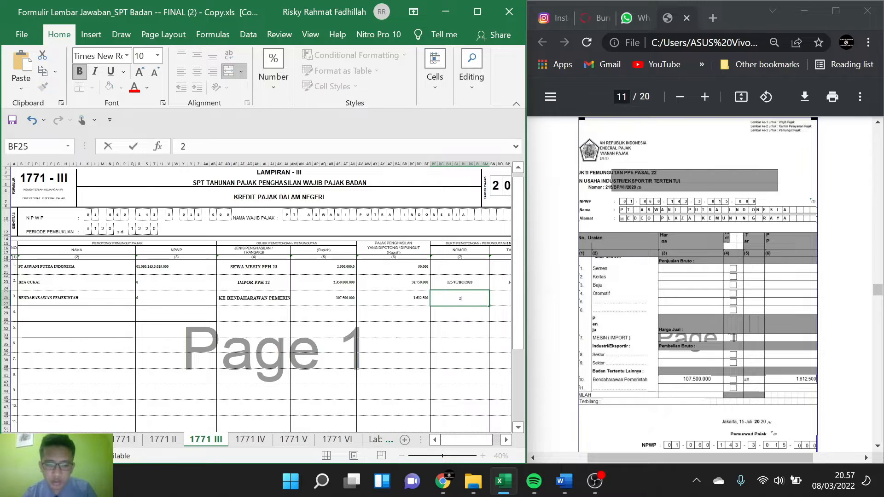
{"action": "type", "text": "15/"}
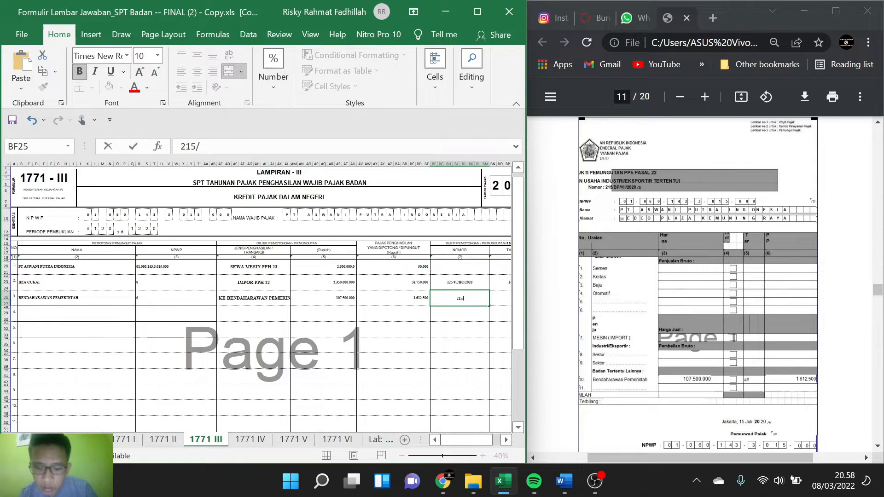
{"action": "type", "text": "BP/"}
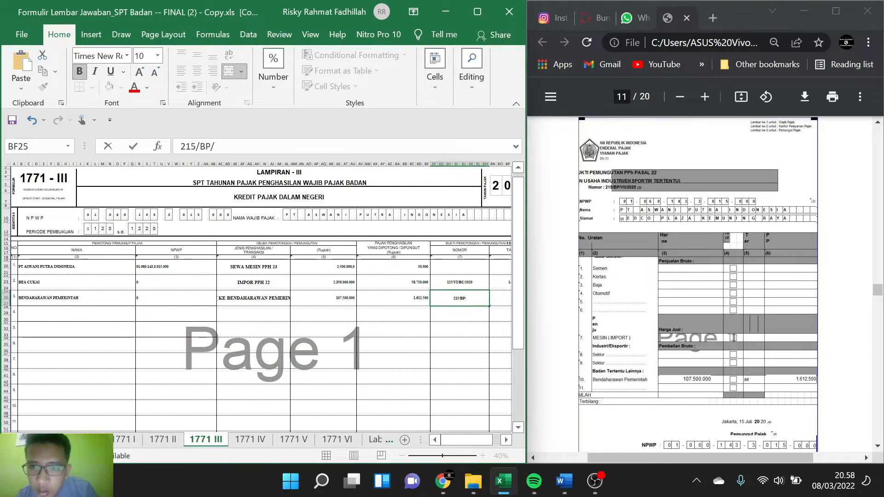
{"action": "type", "text": "VII/"}
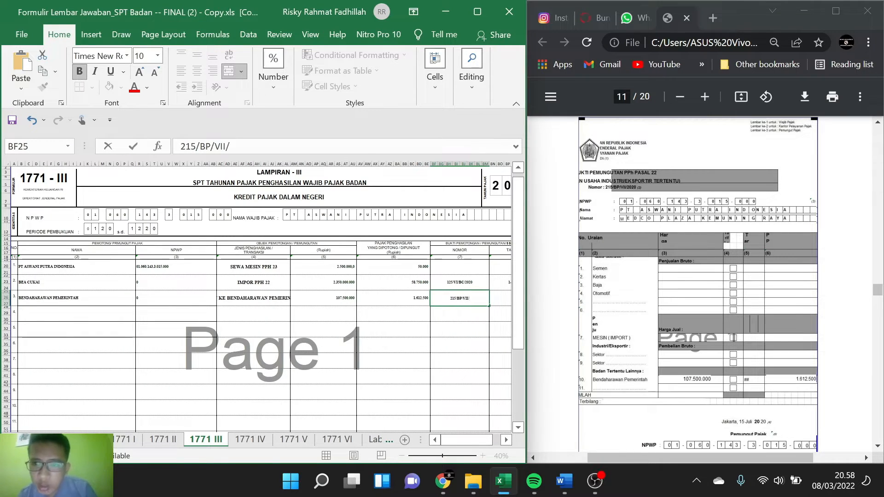
{"action": "type", "text": "2020"}
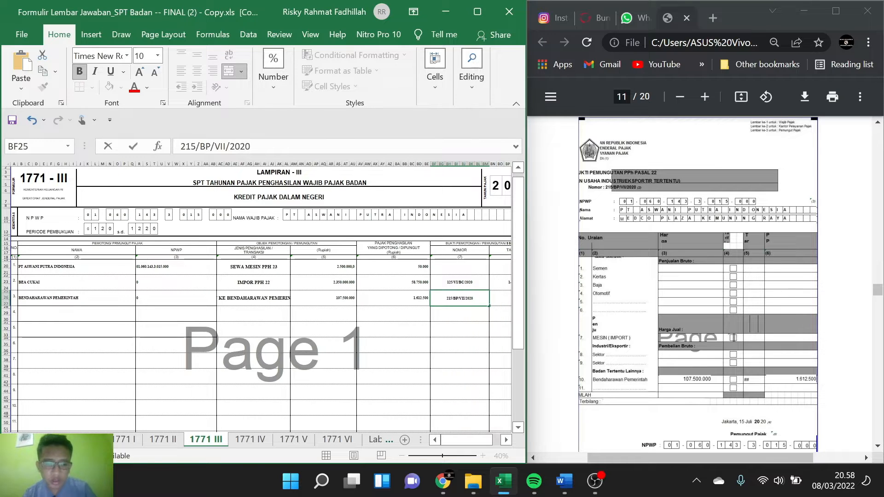
{"action": "key", "text": "Tab"}
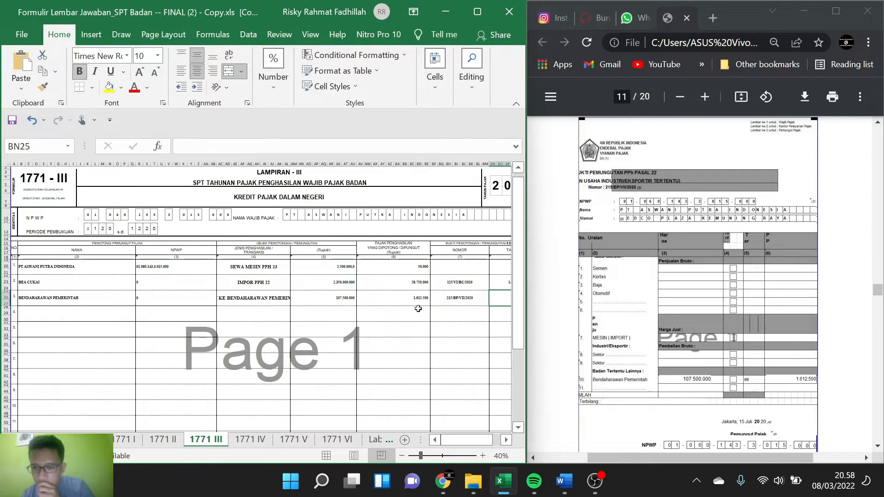
Step: Enter 15 JULI 2020 as the Tanggal of the Bukti Pemotongan / Pemungutan in row 3
{"action": "type", "text": "15"}
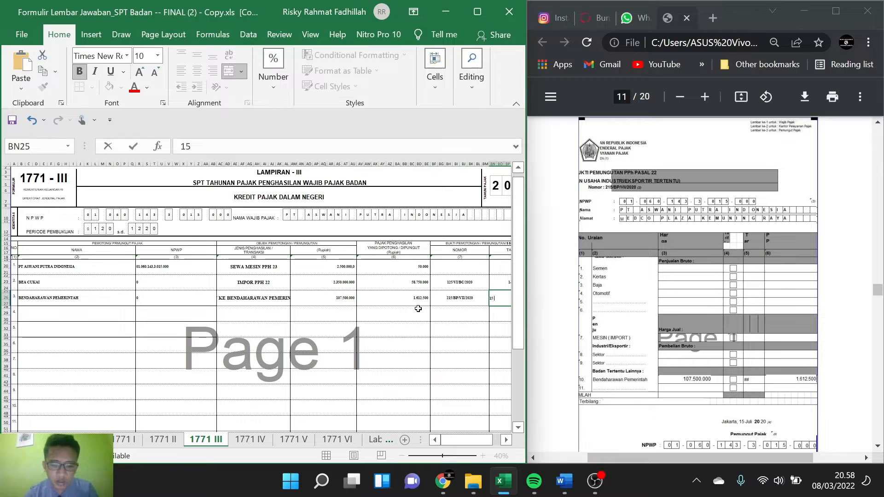
{"action": "type", "text": " JULI"}
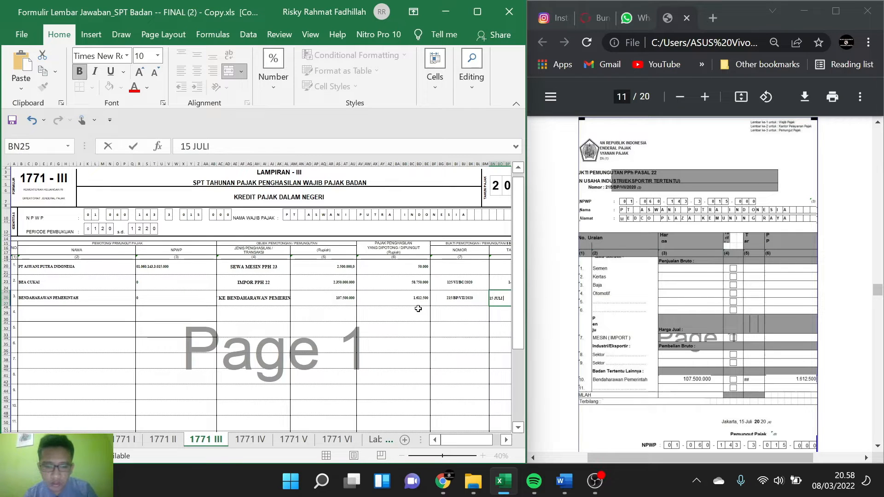
{"action": "type", "text": " 2020"}
{"action": "left_click", "coordinate": [32, 342]}
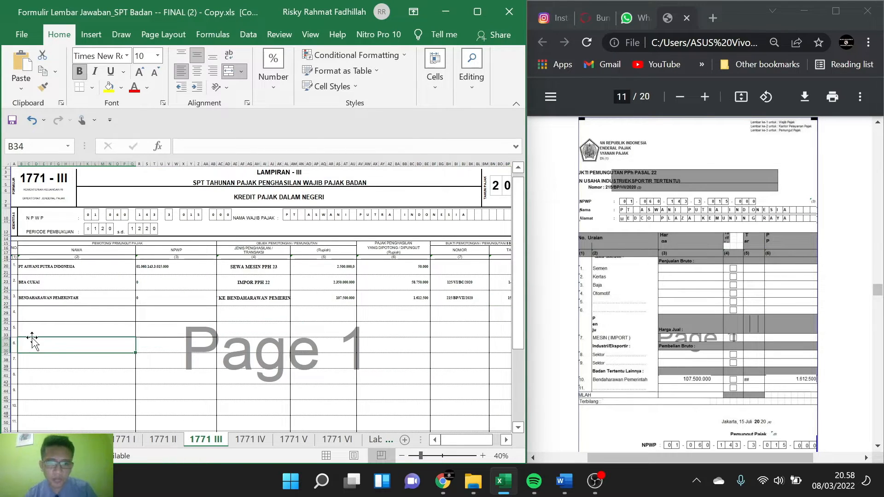
Step: Examine the PPh Pasal 23 withholding slip in the case PDF for its number, date, income type, amount and withholder, and compare it with the listed credits
{"action": "left_click", "coordinate": [73, 313]}
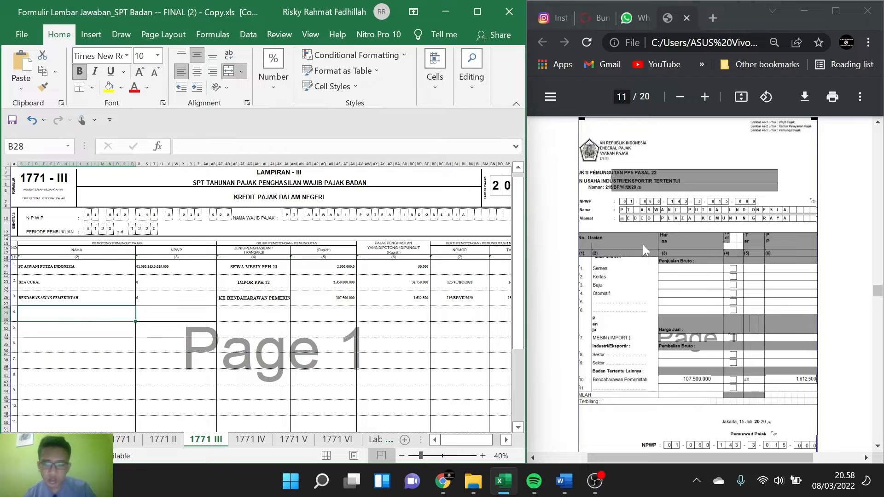
{"action": "scroll", "coordinate": [643, 244], "scroll_direction": "down", "scroll_amount": 5}
{"action": "scroll", "coordinate": [644, 250], "scroll_direction": "down", "scroll_amount": 8}
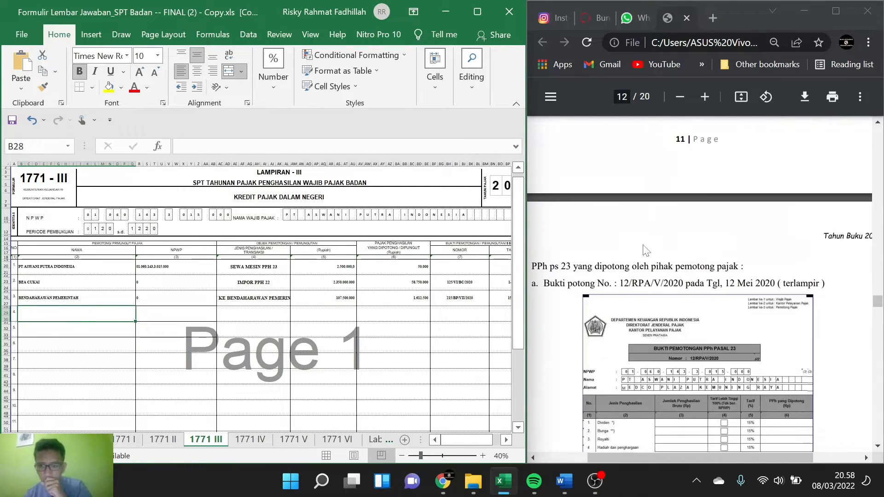
{"action": "scroll", "coordinate": [643, 249], "scroll_direction": "down", "scroll_amount": 3}
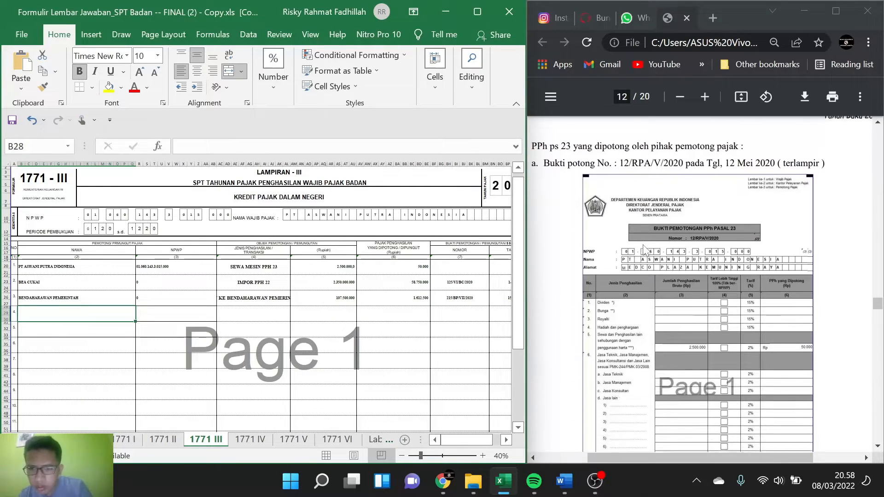
{"action": "scroll", "coordinate": [644, 250], "scroll_direction": "down", "scroll_amount": 1}
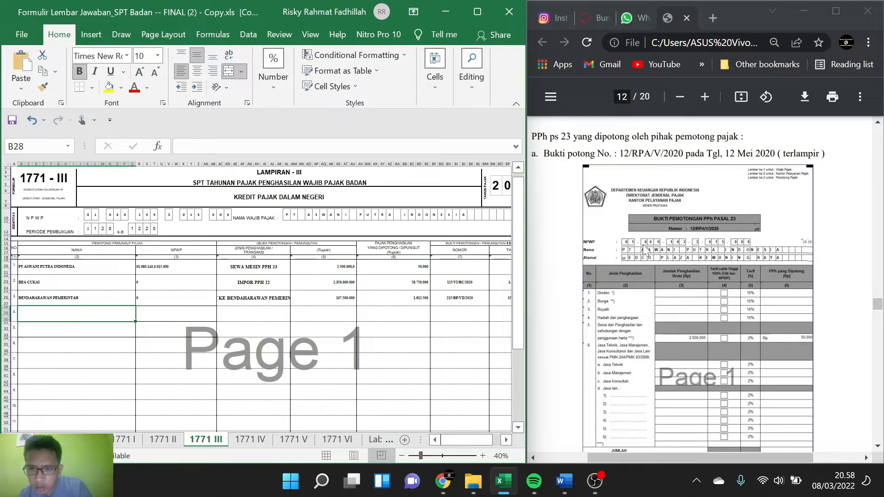
{"action": "scroll", "coordinate": [643, 249], "scroll_direction": "down", "scroll_amount": 3}
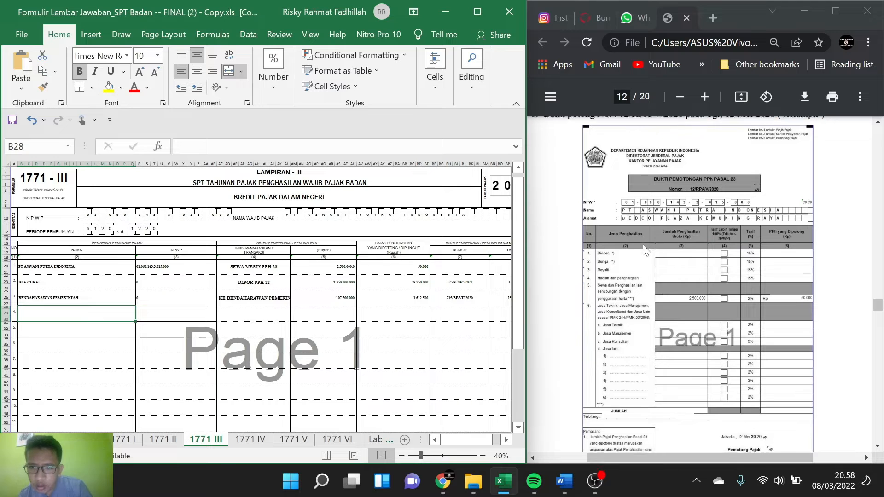
{"action": "scroll", "coordinate": [643, 250], "scroll_direction": "down", "scroll_amount": 2}
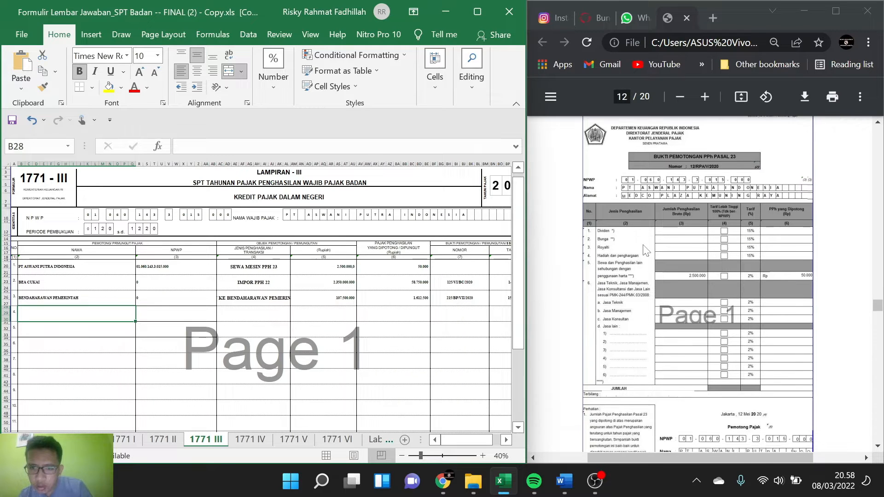
{"action": "scroll", "coordinate": [643, 246], "scroll_direction": "down", "scroll_amount": 3}
{"action": "scroll", "coordinate": [343, 293], "scroll_direction": "right", "scroll_amount": 3}
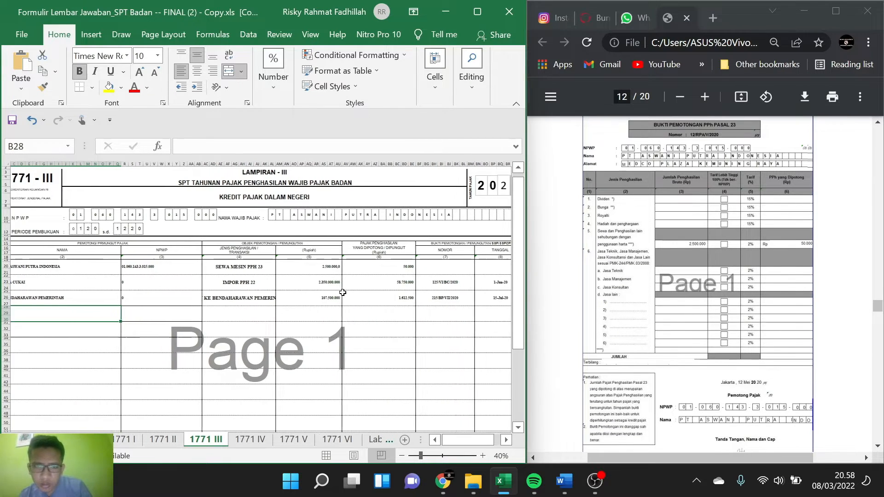
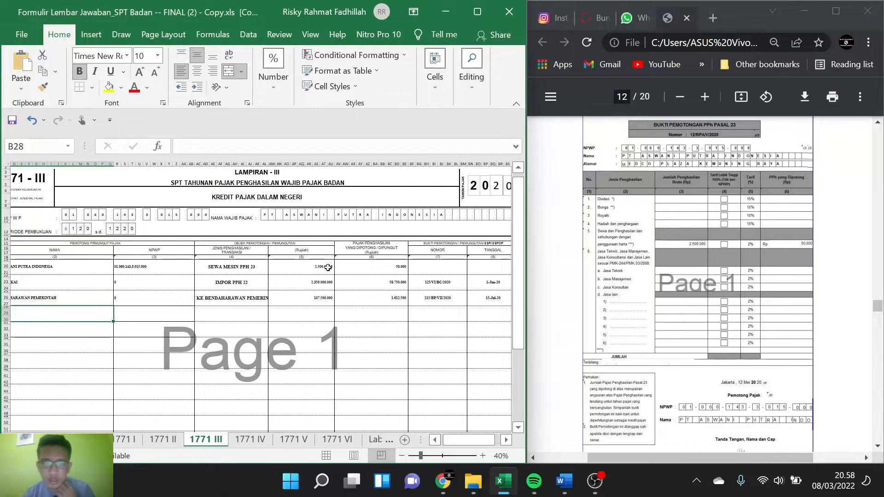
Step: Enter 12/RPA/VI/2020 from the PPh 23 slip as the Nomor of the Bukti Pemotongan / Pemungutan in row 1
{"action": "scroll", "coordinate": [752, 204], "scroll_direction": "up", "scroll_amount": 1}
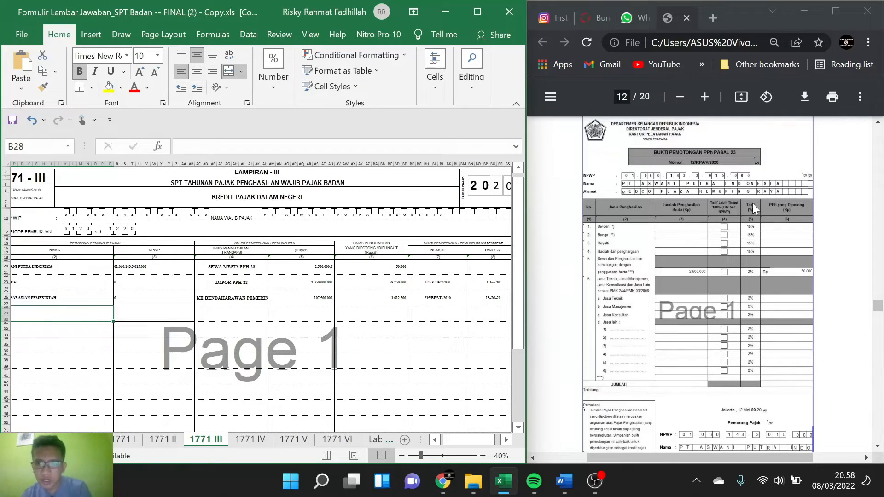
{"action": "scroll", "coordinate": [752, 202], "scroll_direction": "up", "scroll_amount": 1}
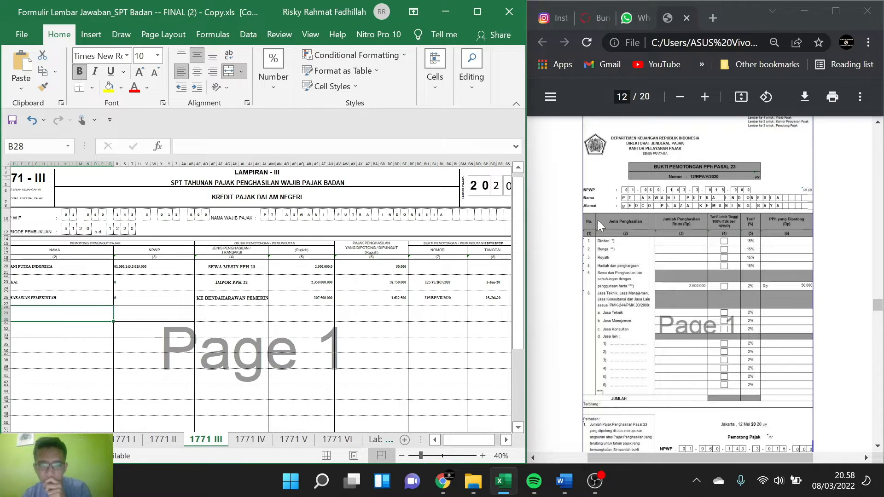
{"action": "left_click", "coordinate": [449, 268]}
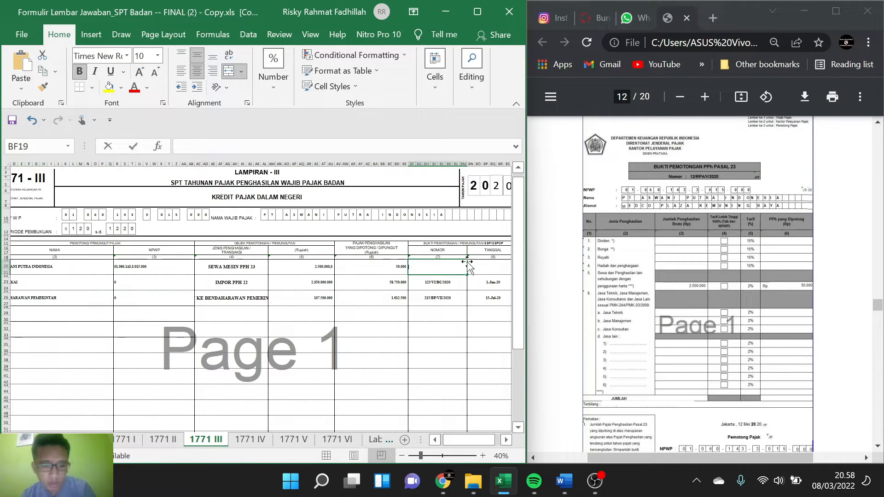
{"action": "type", "text": "12"}
{"action": "type", "text": "/"}
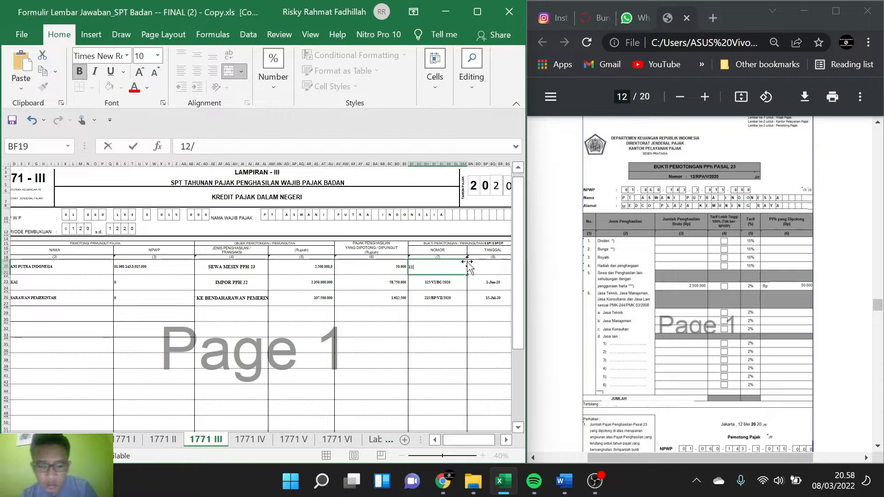
{"action": "type", "text": "RPA"}
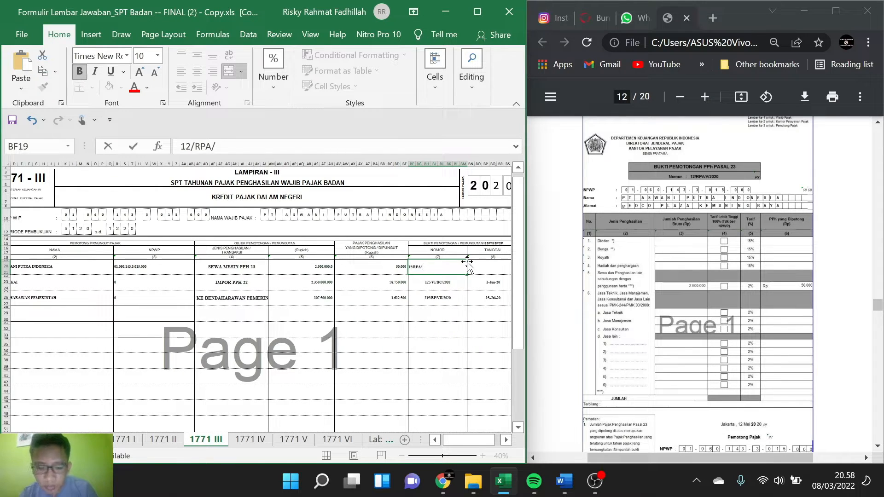
{"action": "type", "text": "/VI"}
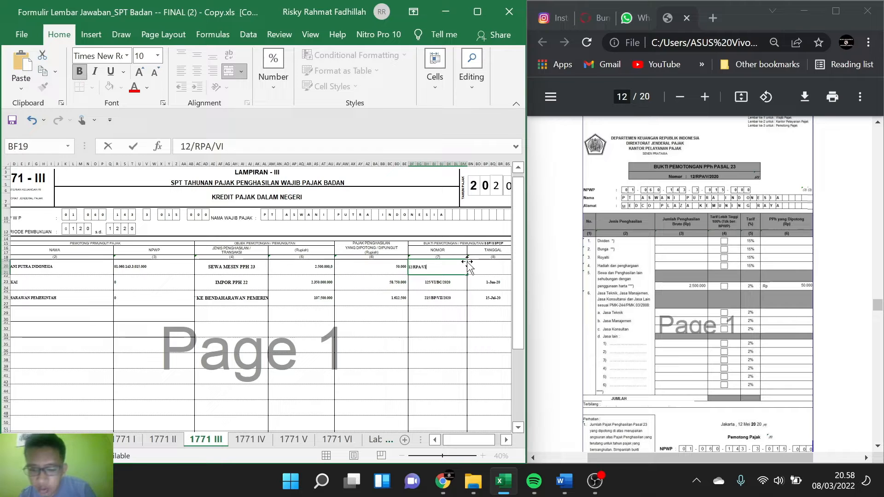
{"action": "type", "text": "/2020"}
{"action": "key", "text": "Tab"}
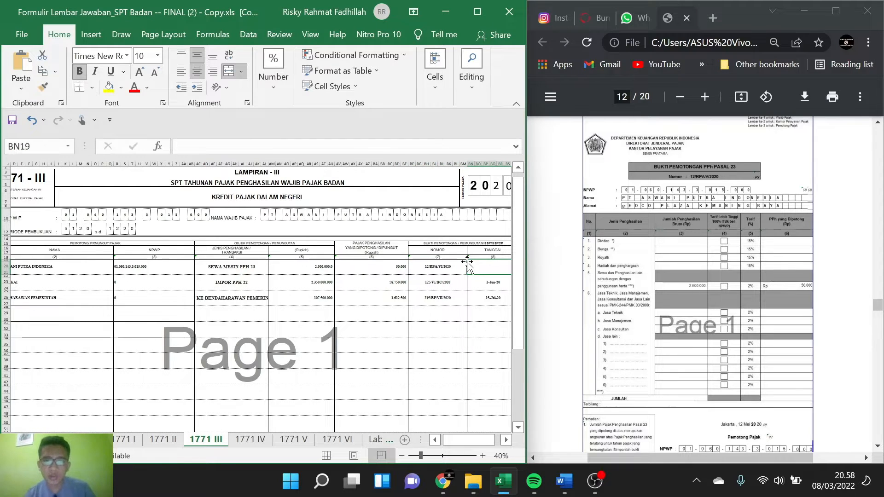
Step: Enter 12 MEI 2020 from the PPh 23 slip as the Tanggal of the Bukti Pemotongan / Pemungutan in row 1
{"action": "scroll", "coordinate": [664, 280], "scroll_direction": "down", "scroll_amount": 1}
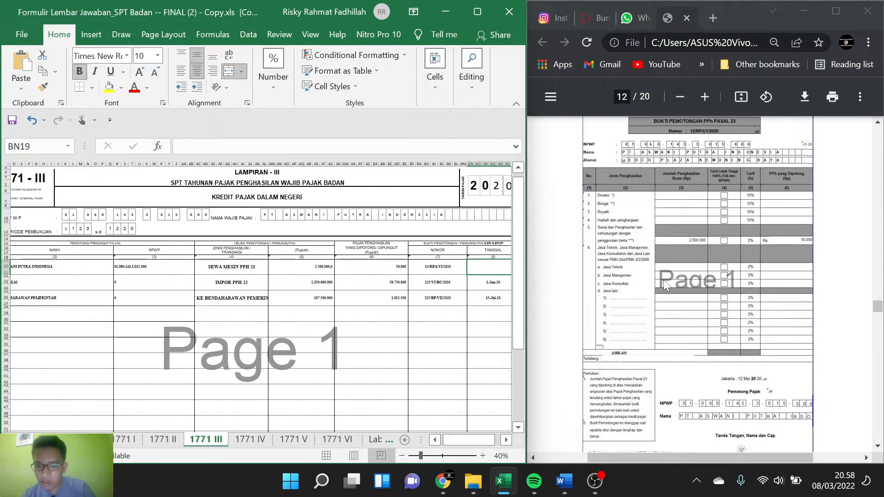
{"action": "type", "text": "12 MEI 2020"}
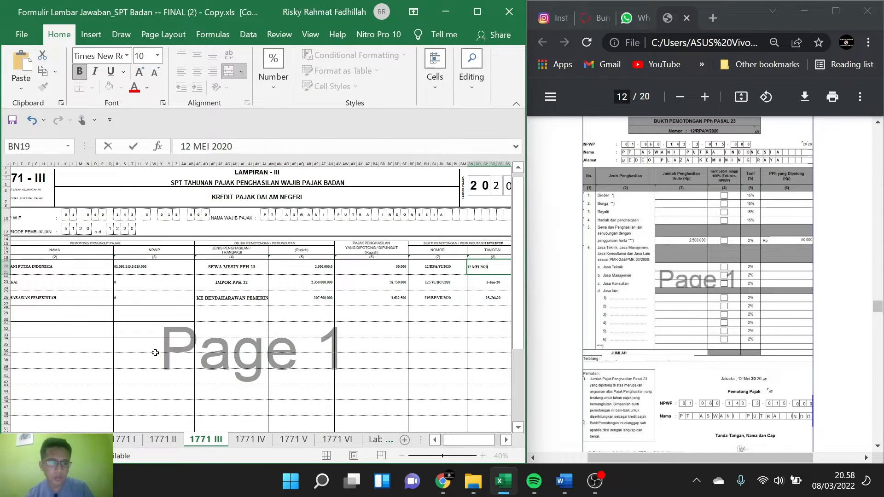
{"action": "scroll", "coordinate": [155, 353], "scroll_direction": "left", "scroll_amount": 1}
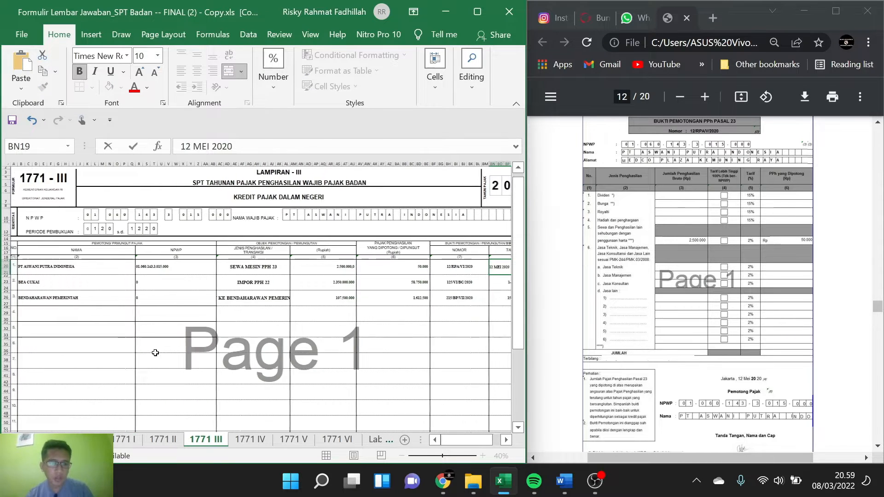
Step: Examine the second PPh Pasal 23 withholding slip, number 24/VII/BG/20, in the case PDF for its withholder, income type and amount
{"action": "scroll", "coordinate": [670, 236], "scroll_direction": "down", "scroll_amount": 4}
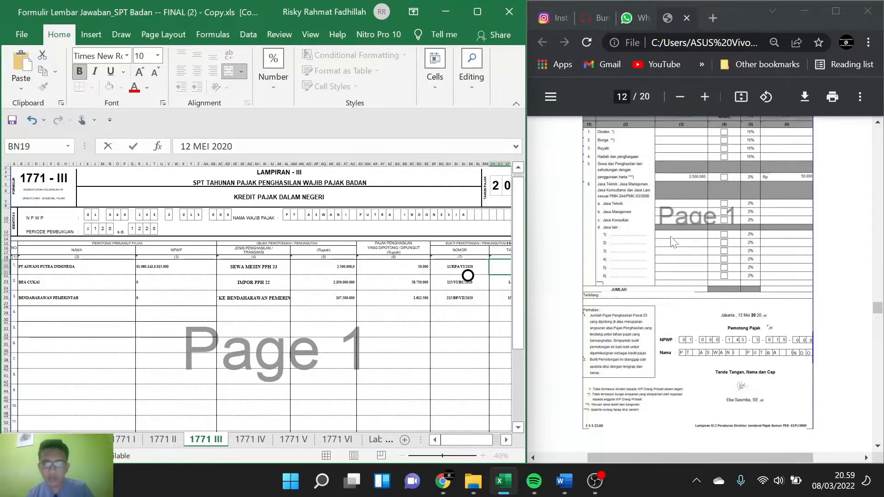
{"action": "scroll", "coordinate": [671, 239], "scroll_direction": "down", "scroll_amount": 2}
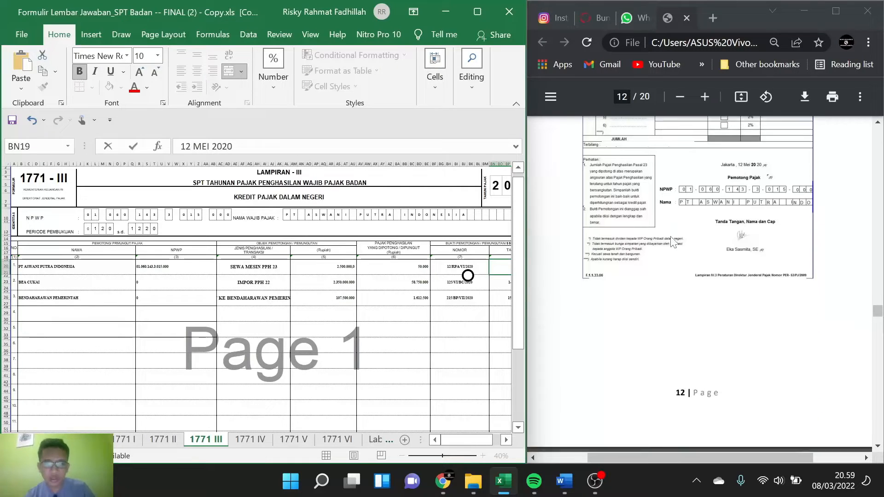
{"action": "scroll", "coordinate": [673, 243], "scroll_direction": "down", "scroll_amount": 6}
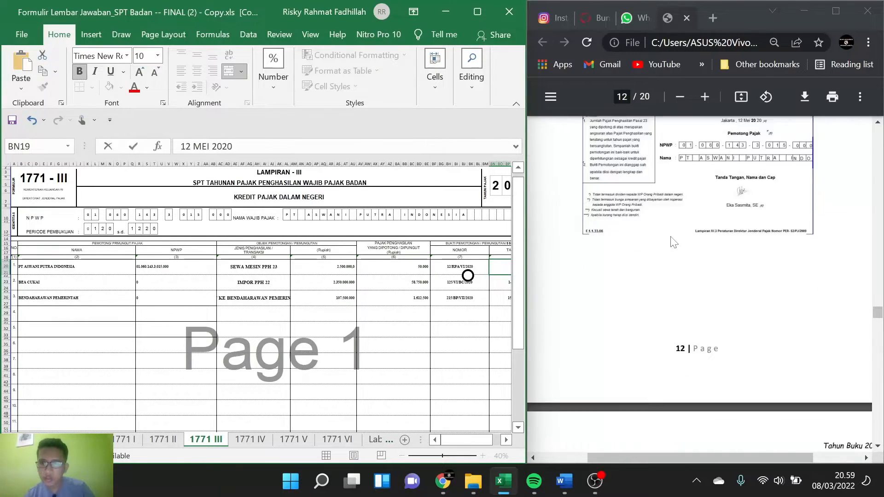
{"action": "scroll", "coordinate": [670, 241], "scroll_direction": "left", "scroll_amount": 1}
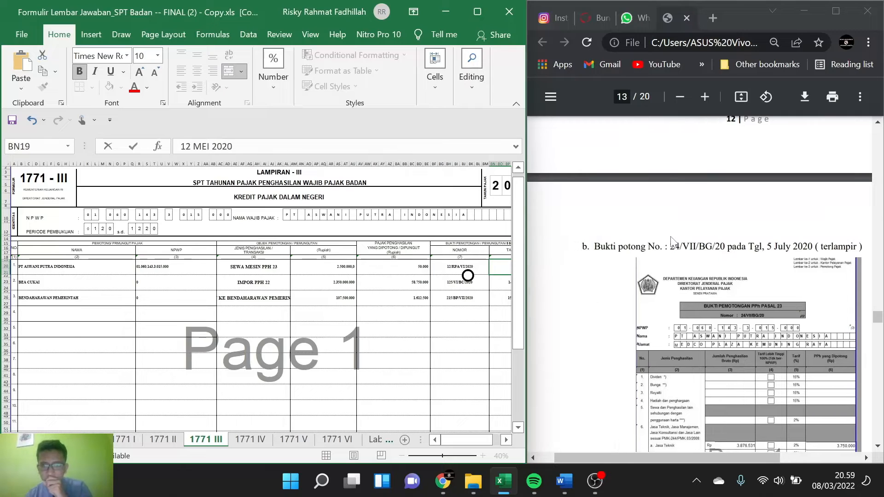
{"action": "scroll", "coordinate": [671, 240], "scroll_direction": "down", "scroll_amount": 3}
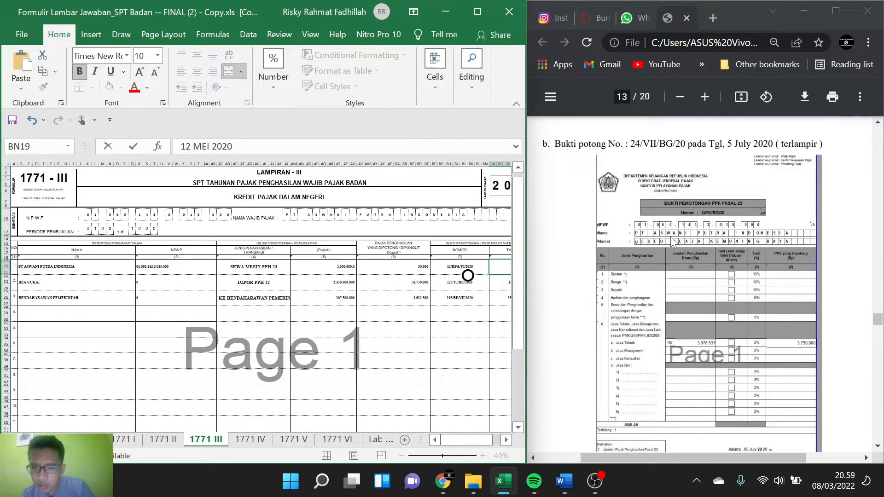
{"action": "scroll", "coordinate": [671, 242], "scroll_direction": "down", "scroll_amount": 1}
{"action": "scroll", "coordinate": [670, 236], "scroll_direction": "down", "scroll_amount": 1}
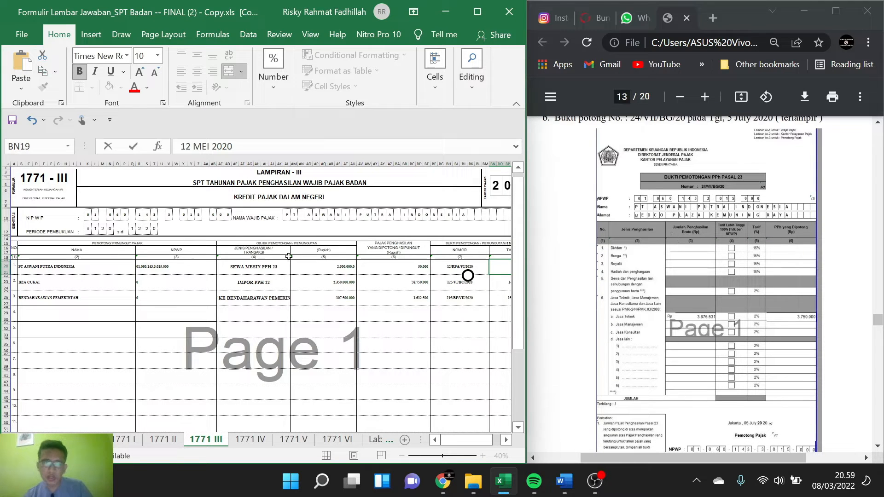
Step: Copy the withholder name PT ASWANI PUTRA INDONESIA from row 1 into the Nama column of row 4
{"action": "left_click", "coordinate": [70, 305]}
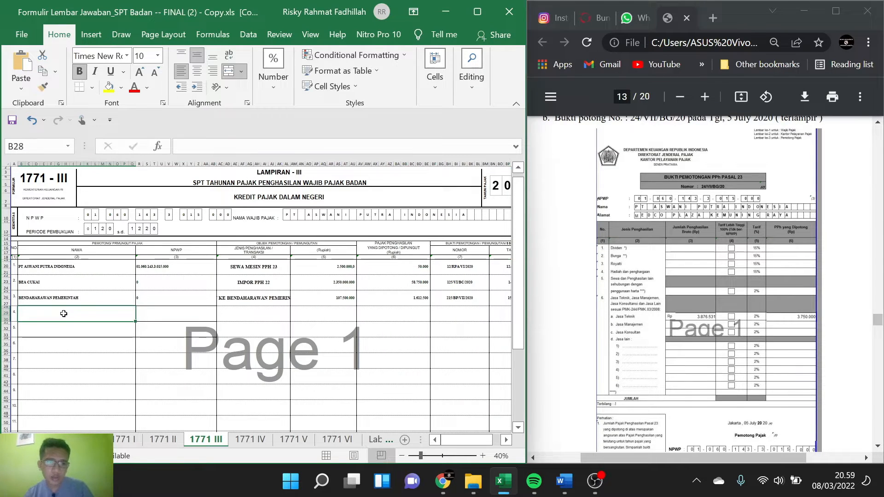
{"action": "left_click", "coordinate": [38, 268]}
{"action": "key", "text": "ctrl+c"}
{"action": "left_click", "coordinate": [34, 315]}
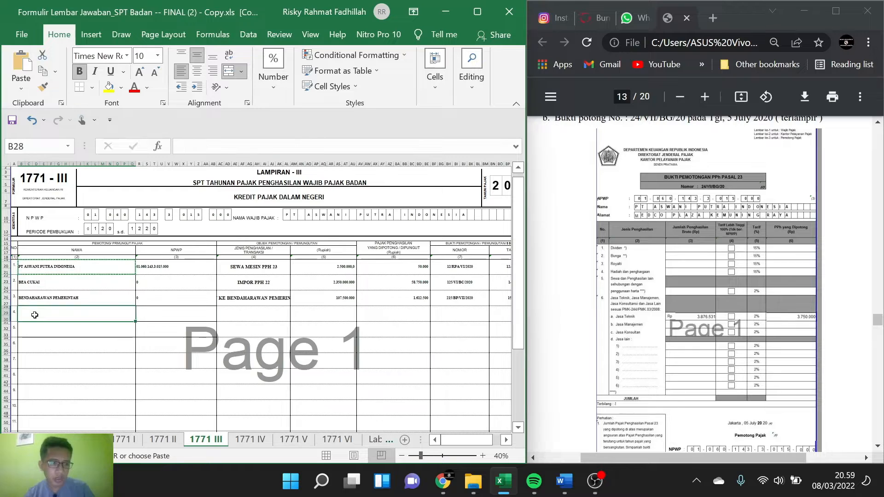
{"action": "key", "text": "ctrl+v"}
Step: Copy the withholder's NPWP from row 1 into the NPWP column of row 4
{"action": "left_click", "coordinate": [173, 313]}
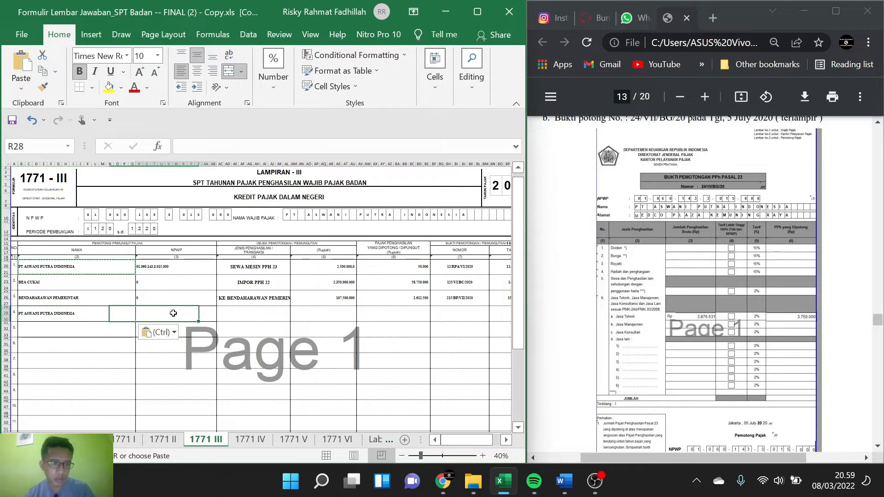
{"action": "double_click", "coordinate": [173, 313]}
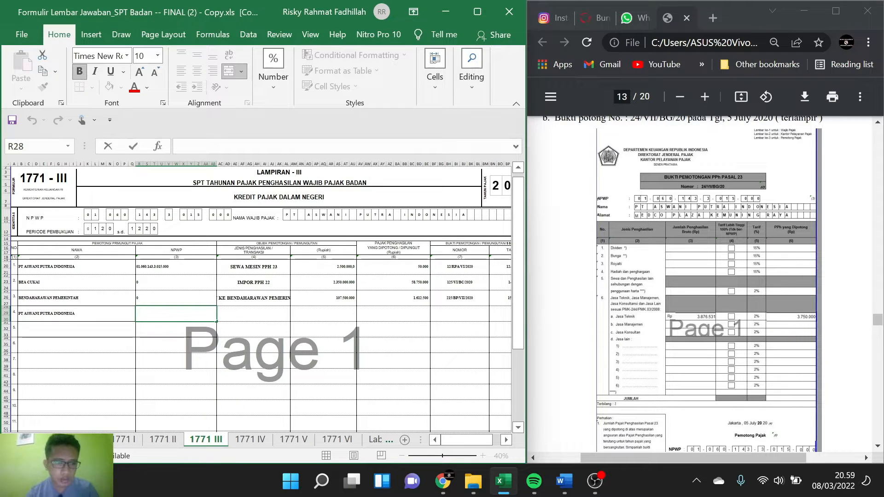
{"action": "left_click", "coordinate": [150, 265]}
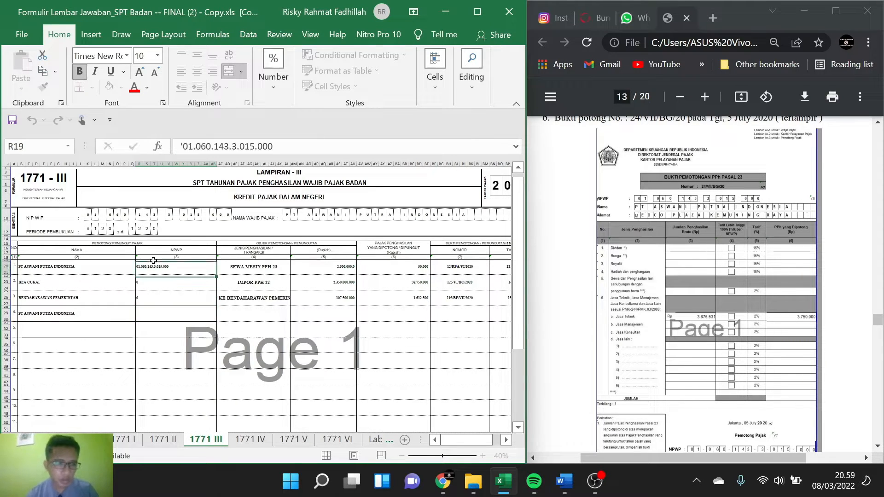
{"action": "key", "text": "ctrl+c"}
{"action": "left_click", "coordinate": [152, 281]}
{"action": "left_click", "coordinate": [157, 313]}
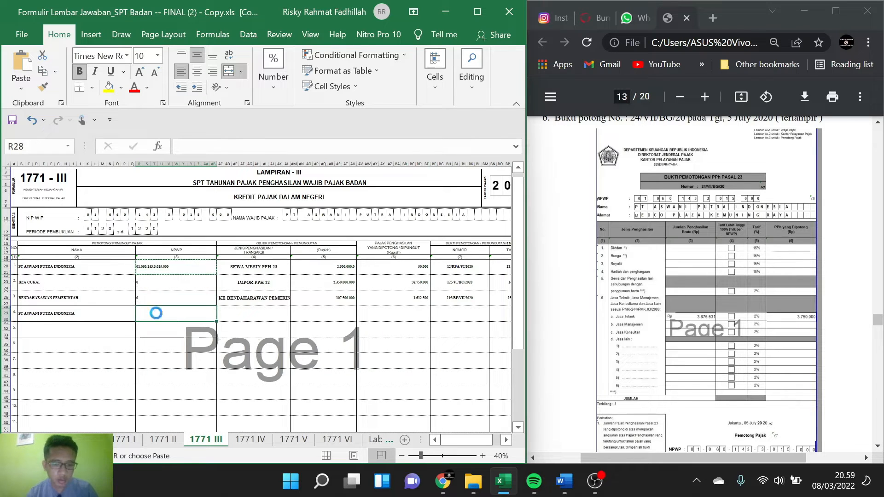
{"action": "key", "text": "ctrl+v"}
Step: Enter JASA TEKNIK 3876531 as the Jenis Penghasilan / Transaksi in row 4
{"action": "left_click", "coordinate": [242, 313]}
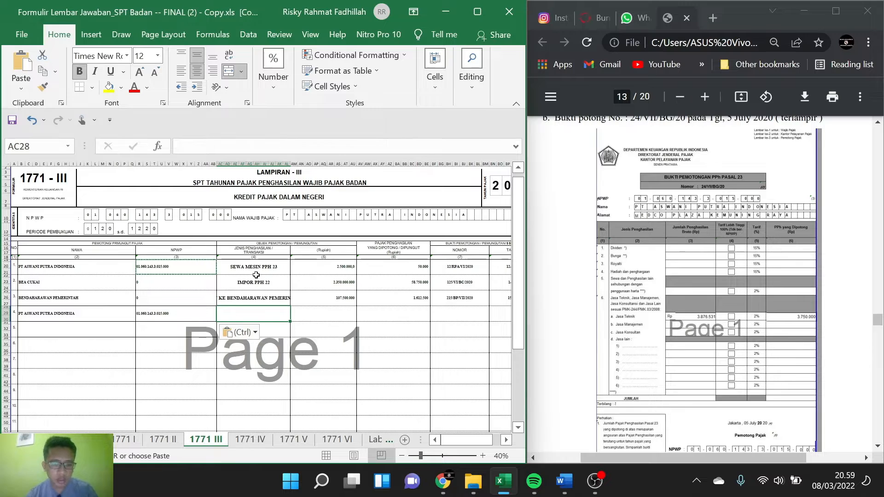
{"action": "type", "text": "JASA "}
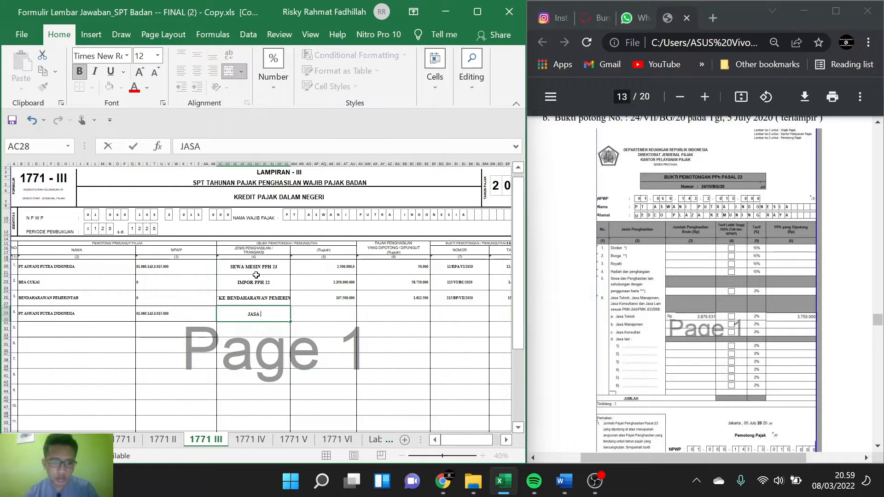
{"action": "type", "text": "TEKNIK "}
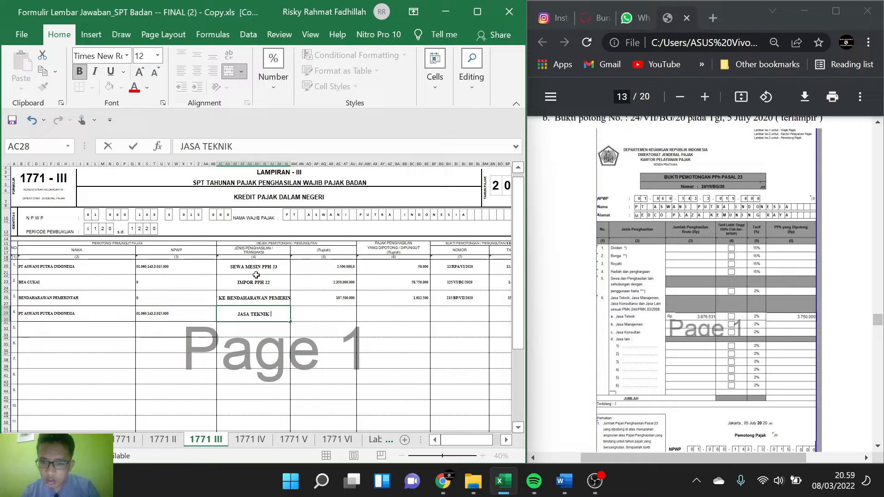
{"action": "type", "text": "387"}
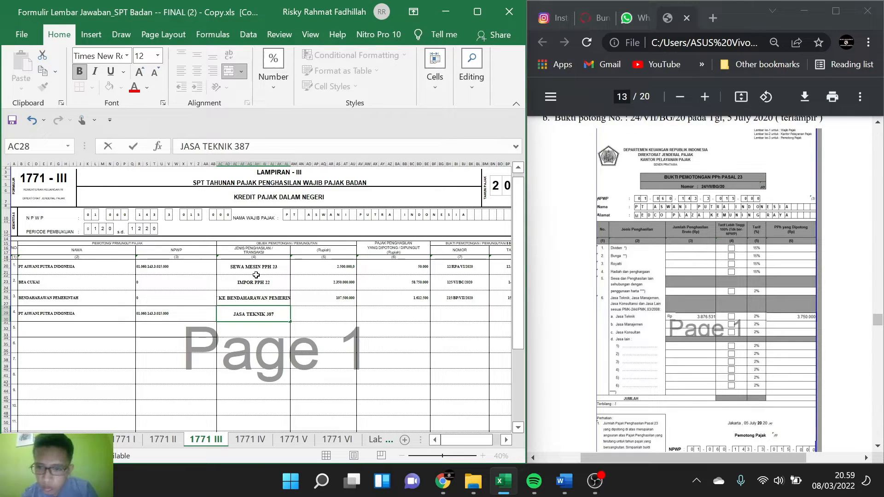
{"action": "type", "text": "6"}
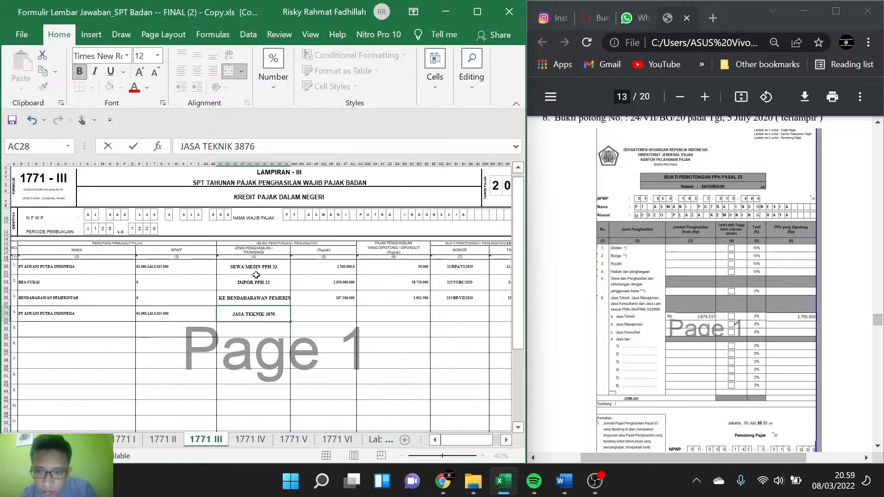
{"action": "type", "text": "531"}
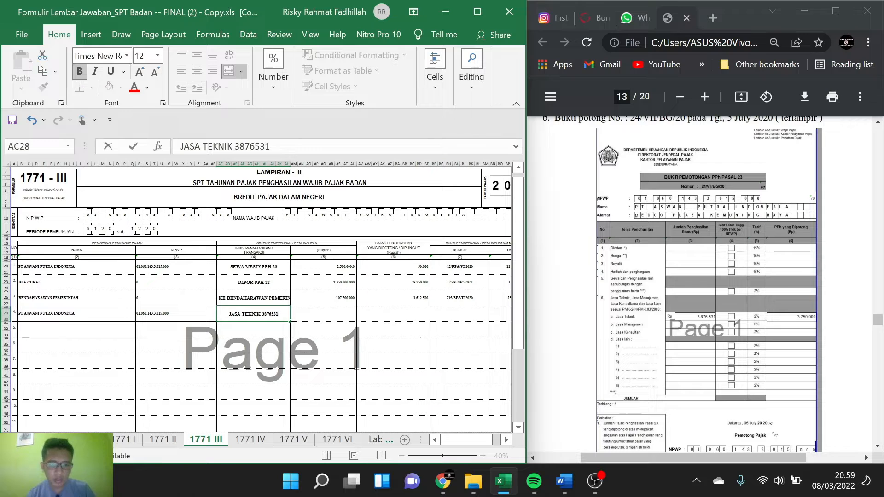
Step: Copy the amount 3876531 from the row 4 transaction description into the Rupiah column of the same row
{"action": "key", "text": "ctrl+shift+Left"}
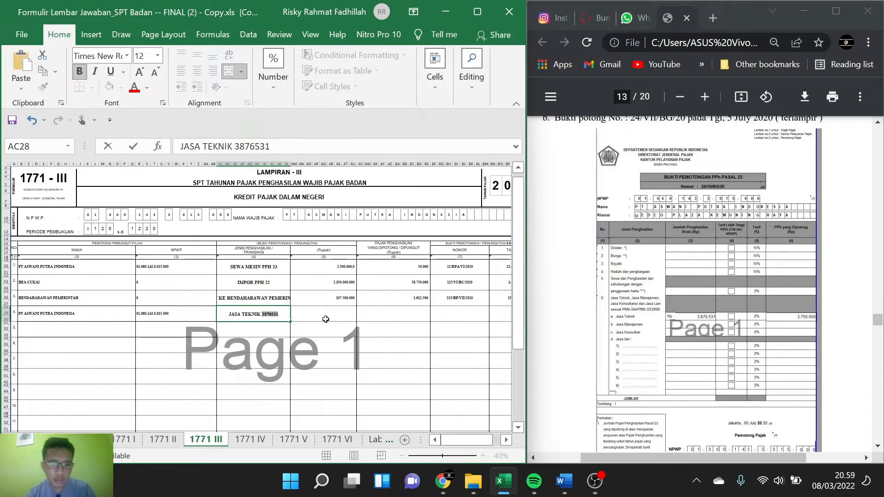
{"action": "left_click", "coordinate": [326, 319]}
{"action": "key", "text": "ctrl+v"}
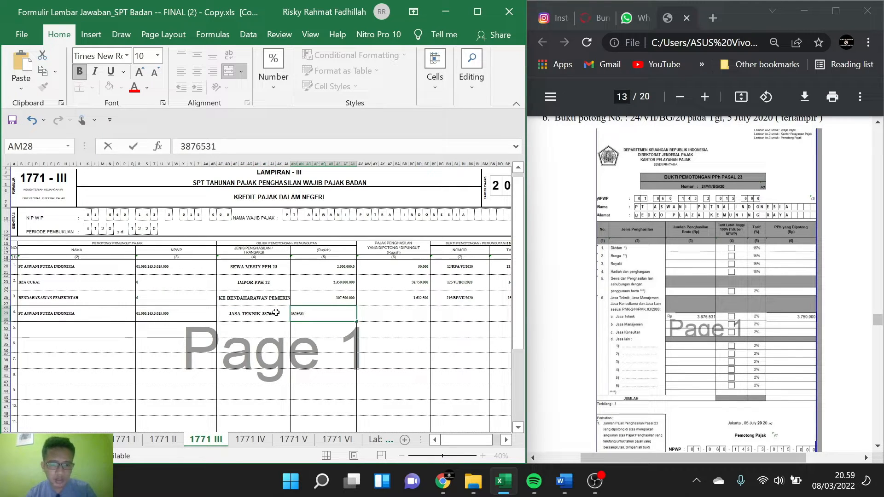
Step: Replace the number in row 4's Jenis Penghasilan / Transaksi so it reads JASA TEKNIK PPH 23
{"action": "double_click", "coordinate": [278, 313]}
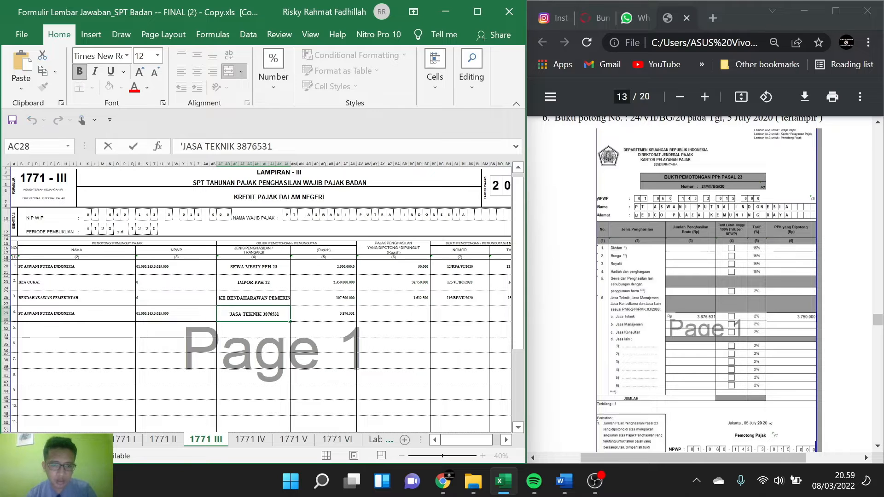
{"action": "left_click_drag", "start_coordinate": [278, 313], "coordinate": [265, 314]}
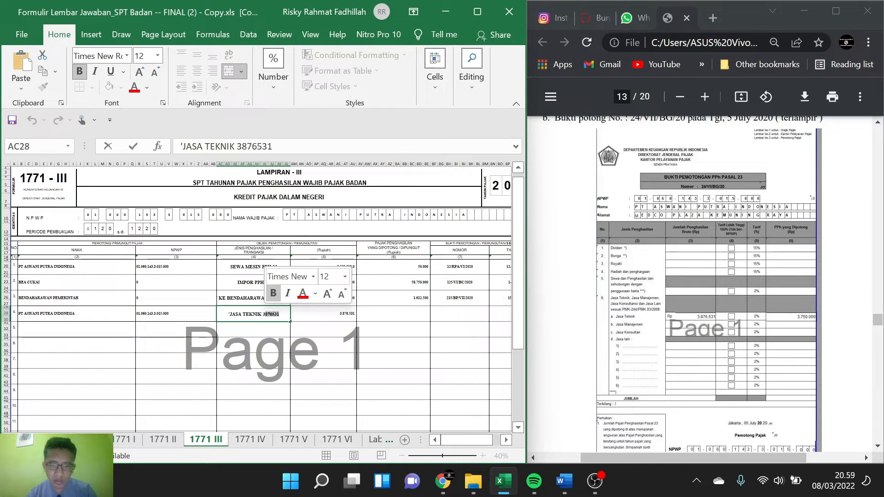
{"action": "key", "text": "BackSpace"}
{"action": "key", "text": "BackSpace"}
{"action": "type", "text": "PPH "}
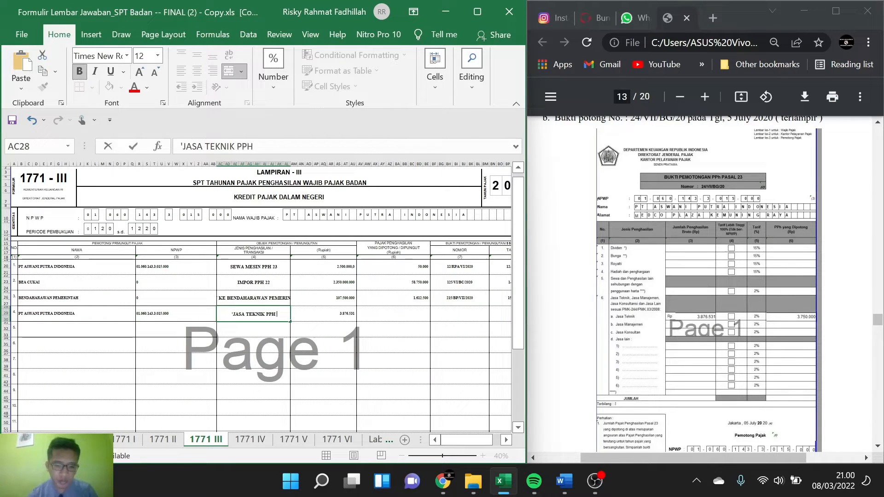
{"action": "type", "text": "23"}
Step: Calculate row 4's Pajak Penghasilan yang Dipotong as 2% of its Rupiah amount with the formula =AM28*2%
{"action": "left_click", "coordinate": [398, 315]}
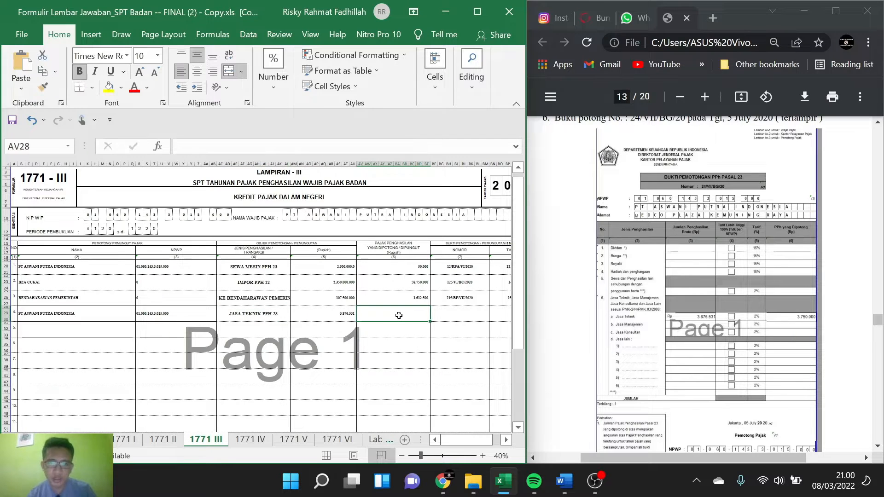
{"action": "type", "text": "="}
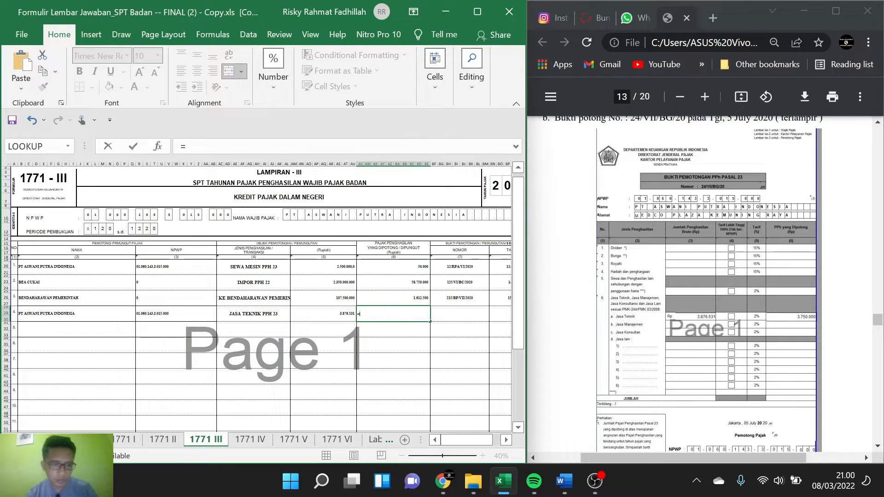
{"action": "left_click", "coordinate": [344, 314]}
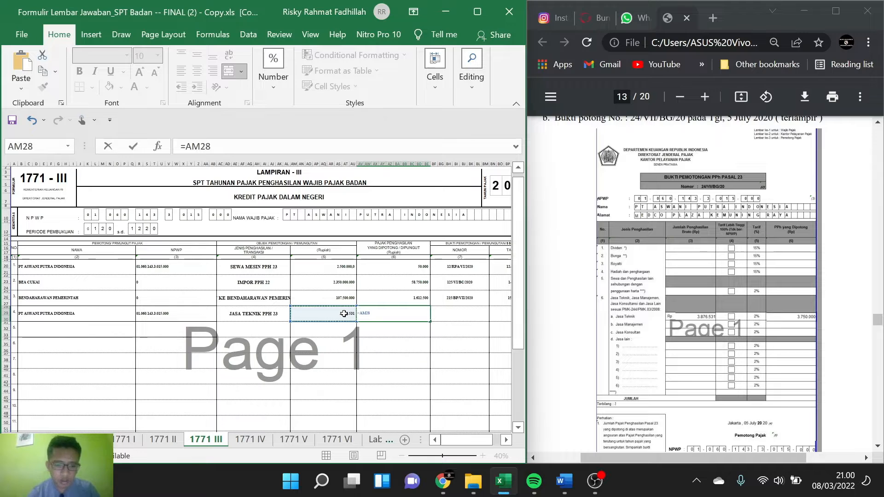
{"action": "type", "text": "*2"}
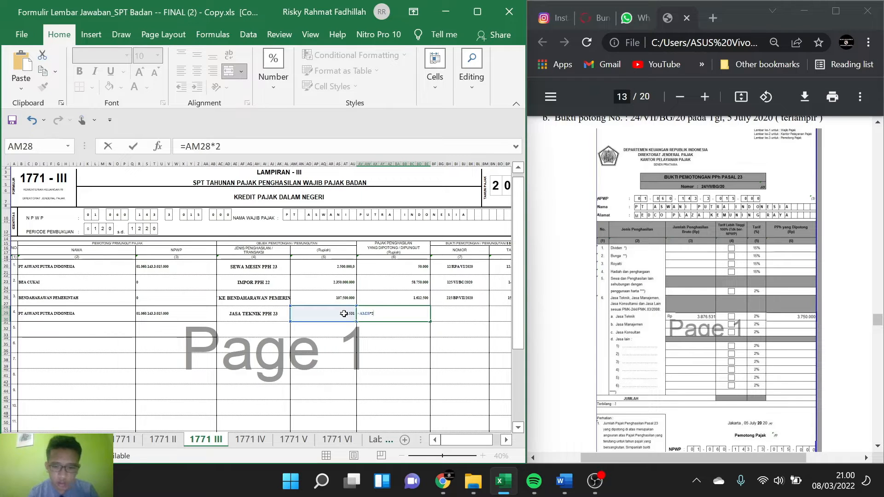
{"action": "type", "text": "%"}
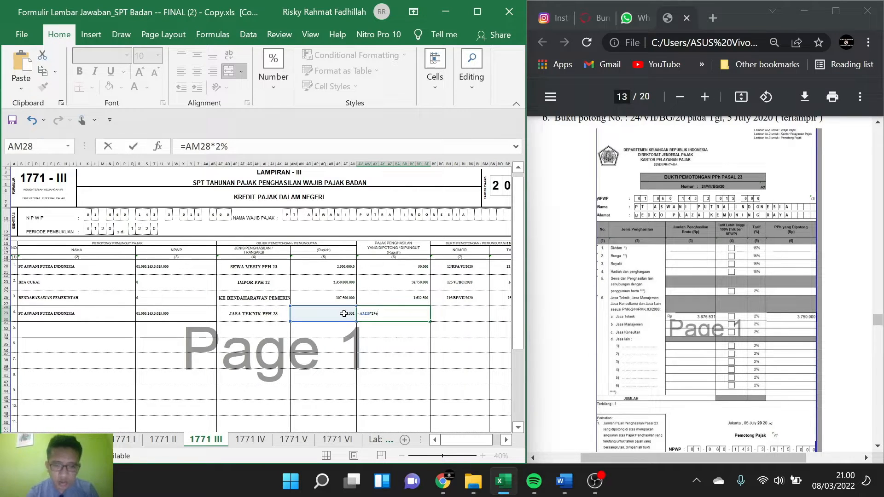
{"action": "key", "text": "Return"}
Step: Enter the withholding slip number 24/VII/BG/20 in row 4's Nomor column
{"action": "scroll", "coordinate": [424, 337], "scroll_direction": "right", "scroll_amount": 2}
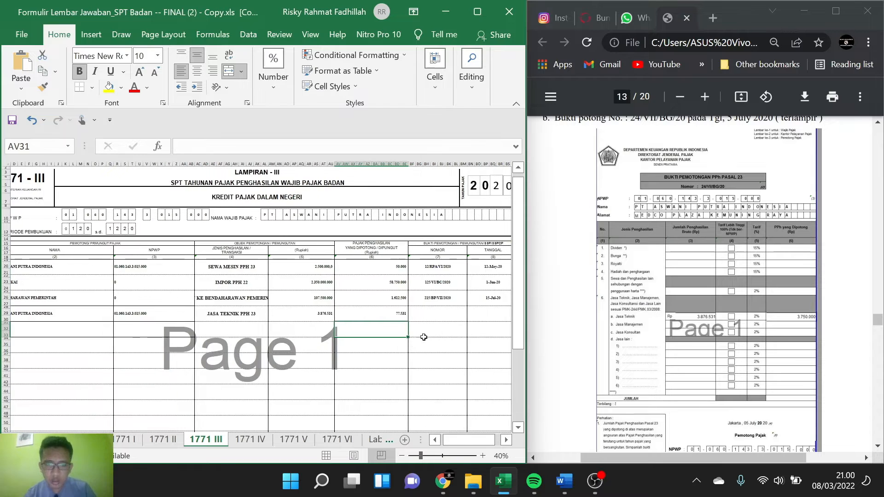
{"action": "left_click", "coordinate": [424, 312]}
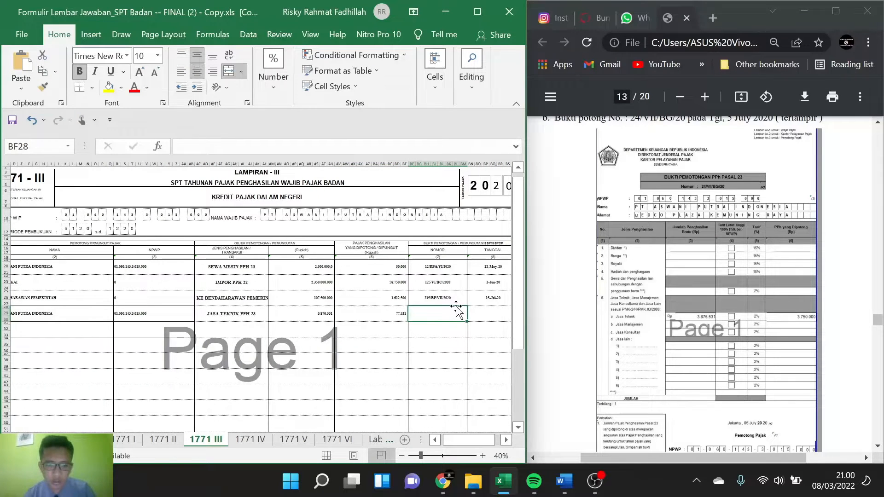
{"action": "type", "text": "24"}
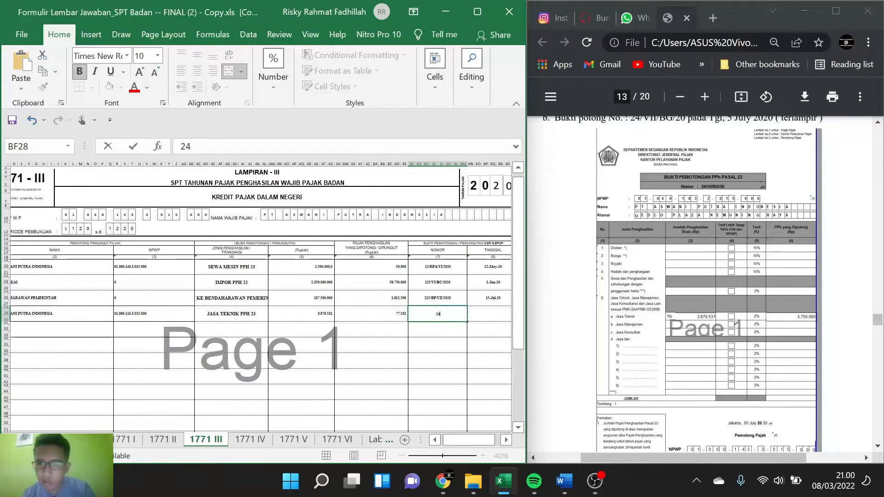
{"action": "type", "text": "/V"}
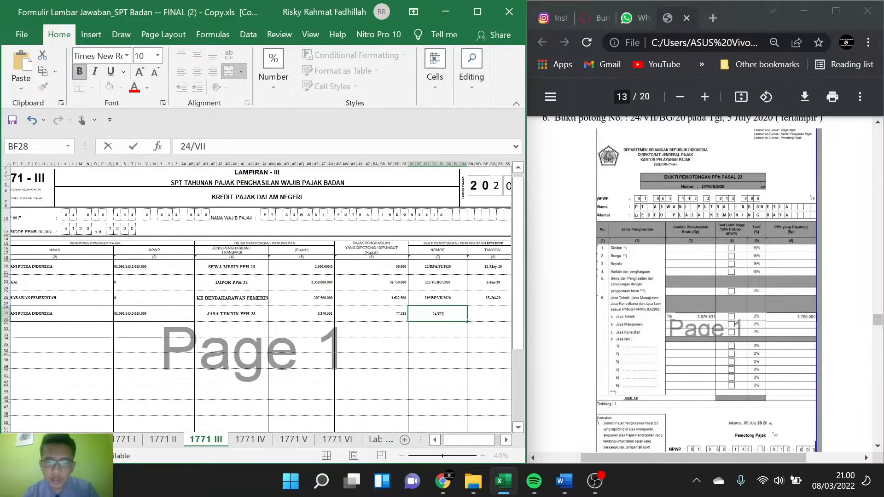
{"action": "type", "text": "II"}
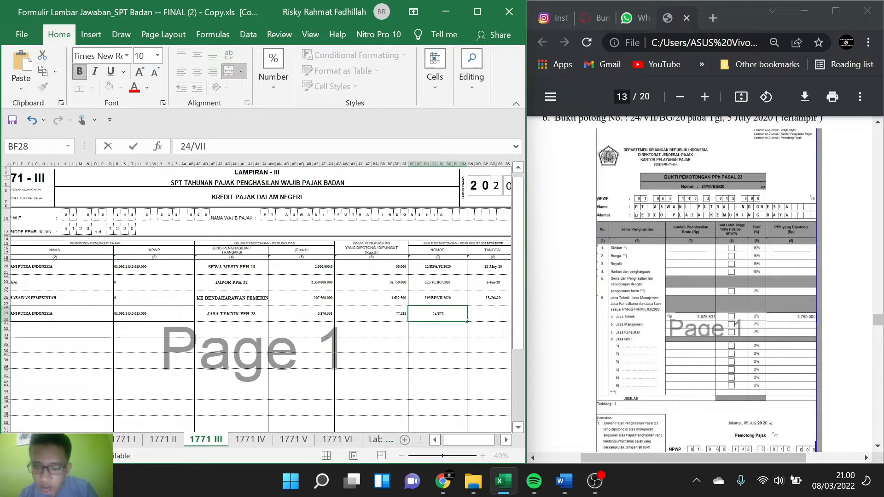
{"action": "type", "text": "/BG"}
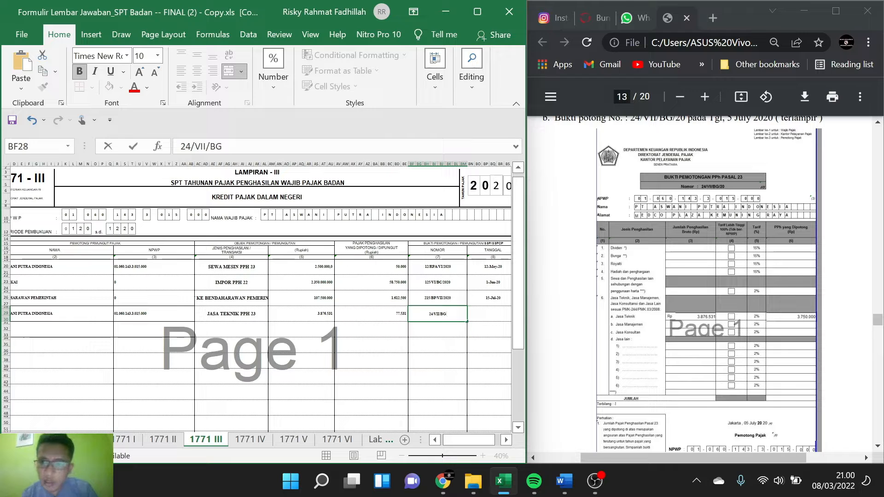
{"action": "type", "text": "/20"}
{"action": "key", "text": "Tab"}
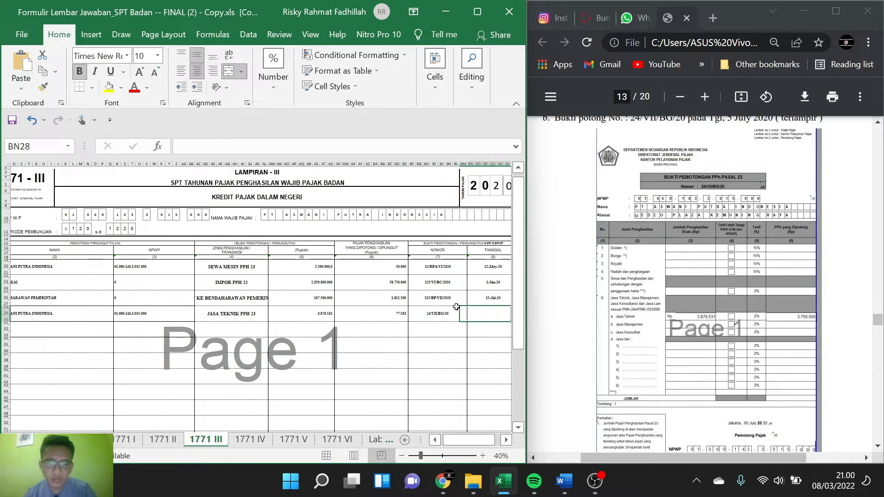
Step: Enter 5 JULI 2020 as the withholding slip date in row 4's Tanggal column
{"action": "scroll", "coordinate": [665, 276], "scroll_direction": "down", "scroll_amount": 1}
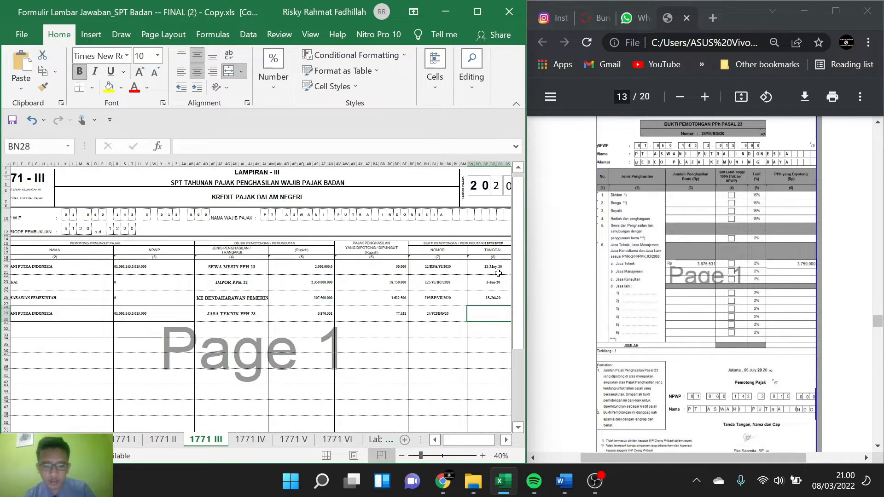
{"action": "type", "text": "5 JULI 2020"}
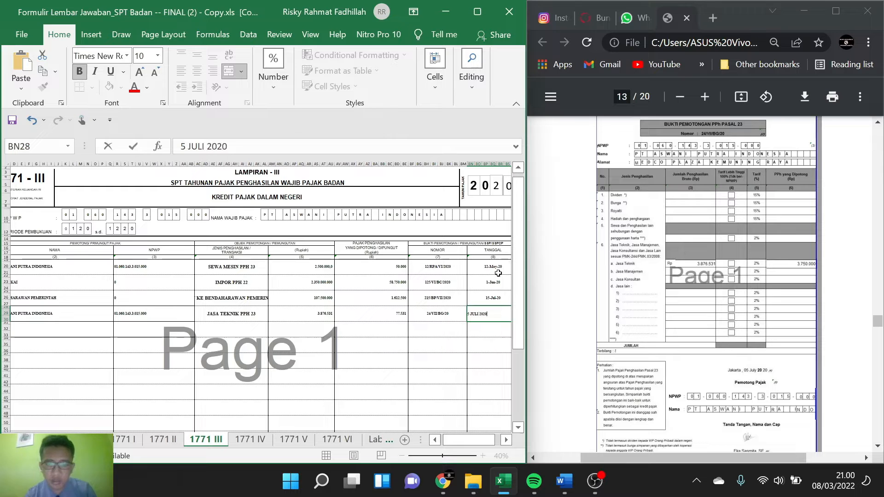
{"action": "left_click", "coordinate": [21, 345]}
{"action": "left_click", "coordinate": [23, 335]}
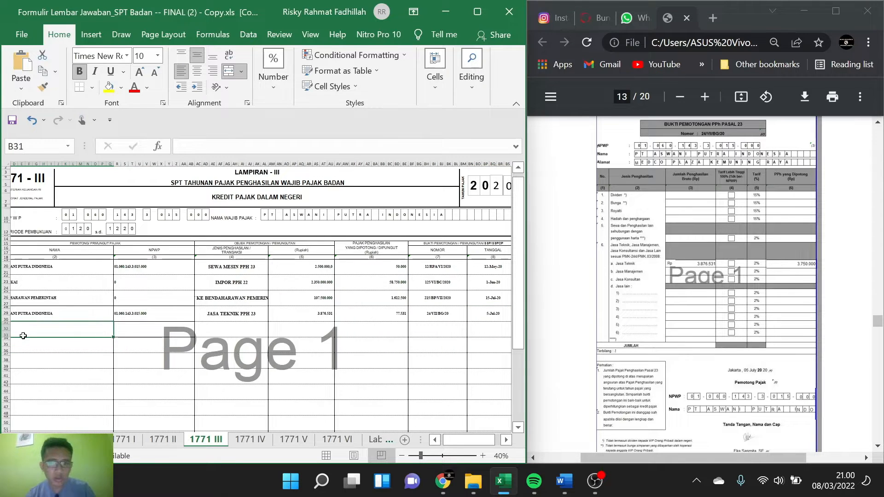
Step: Copy slip number CK – 56/VII/2020 from item c of the PDF case into row 5's Nomor column
{"action": "scroll", "coordinate": [541, 255], "scroll_direction": "down", "scroll_amount": 10}
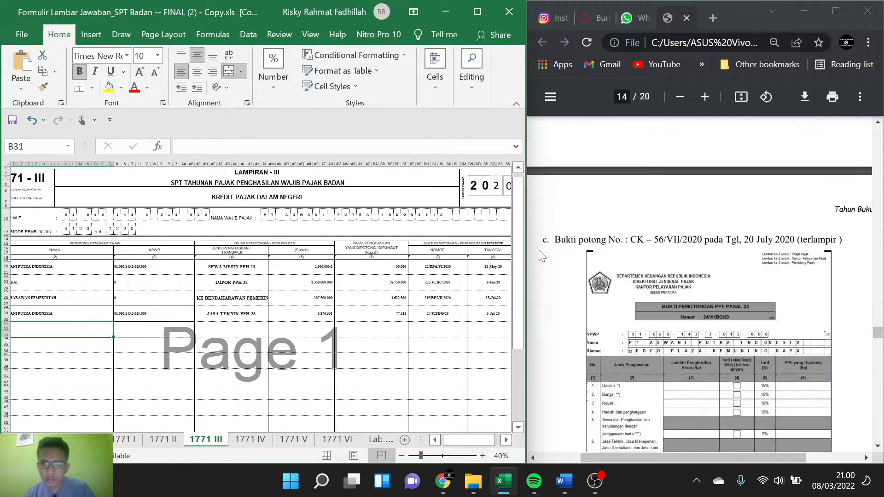
{"action": "scroll", "coordinate": [542, 255], "scroll_direction": "up", "scroll_amount": 1}
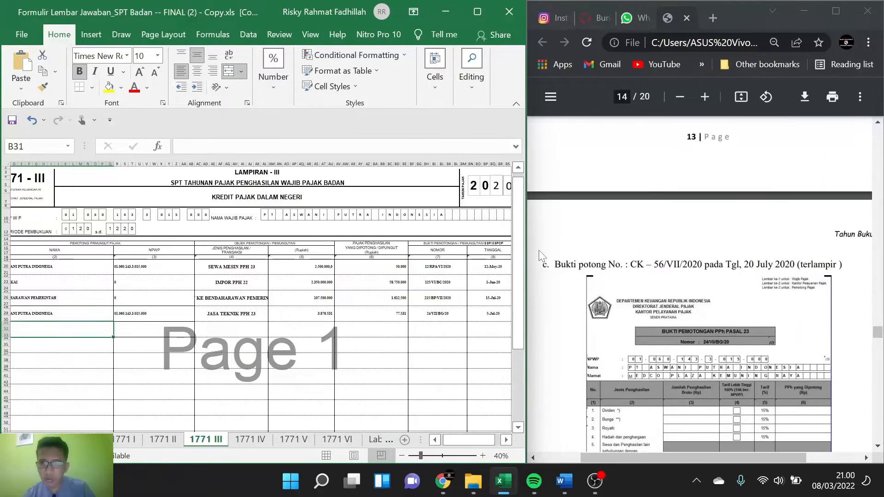
{"action": "left_click_drag", "start_coordinate": [630, 237], "coordinate": [703, 238]}
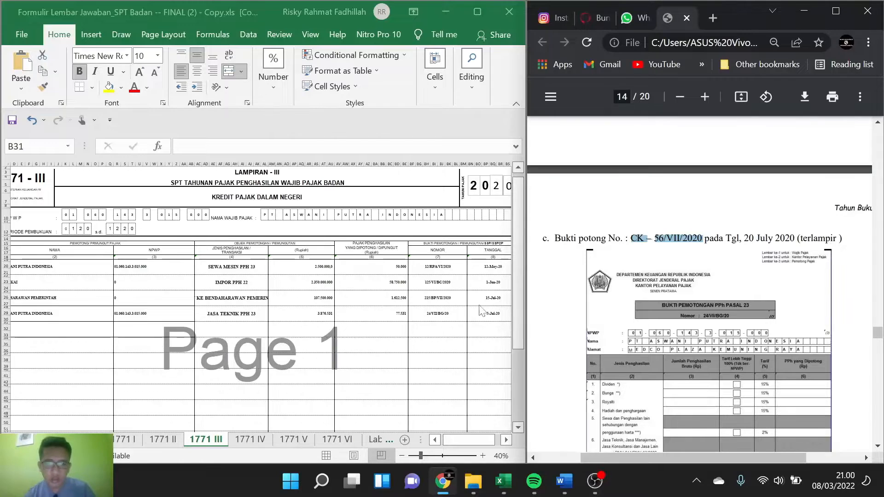
{"action": "double_click", "coordinate": [447, 323]}
{"action": "key", "text": "ctrl+v"}
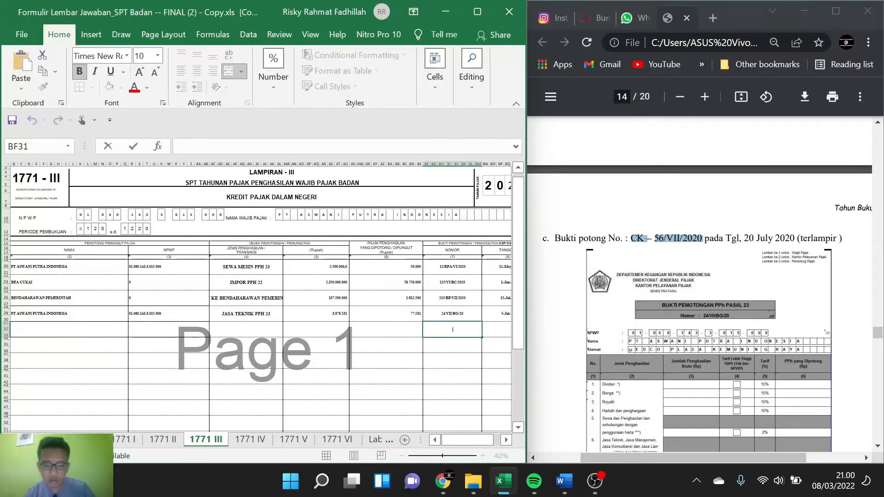
Step: Enter 20 JULI 2020 as the withholding slip date in row 5's Tanggal column
{"action": "scroll", "coordinate": [699, 354], "scroll_direction": "right", "scroll_amount": 3}
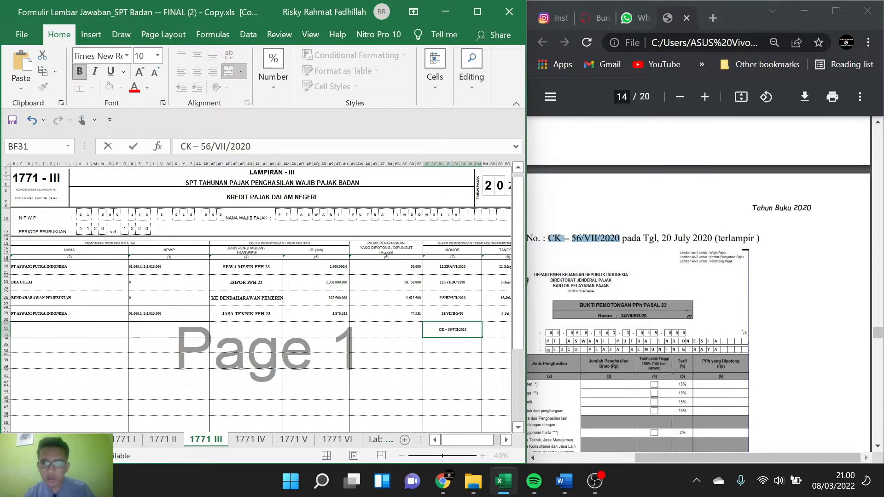
{"action": "left_click", "coordinate": [497, 328]}
{"action": "type", "text": "2"}
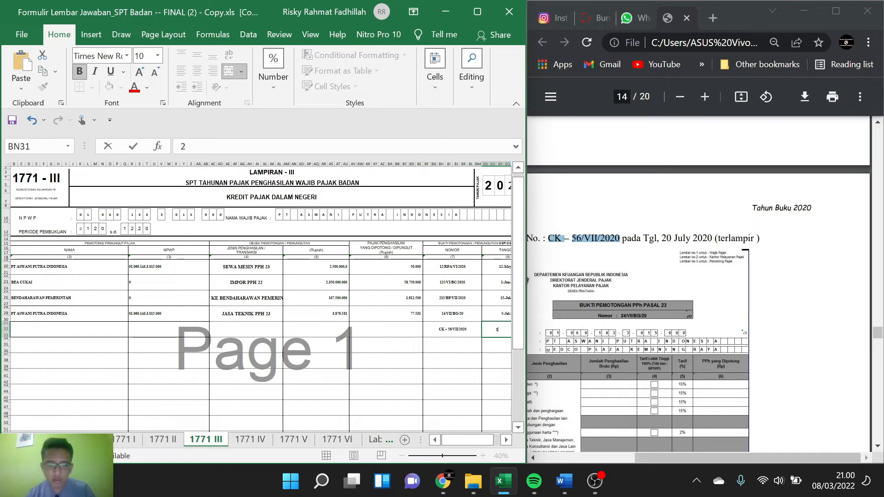
{"action": "type", "text": "0 JULI 2020"}
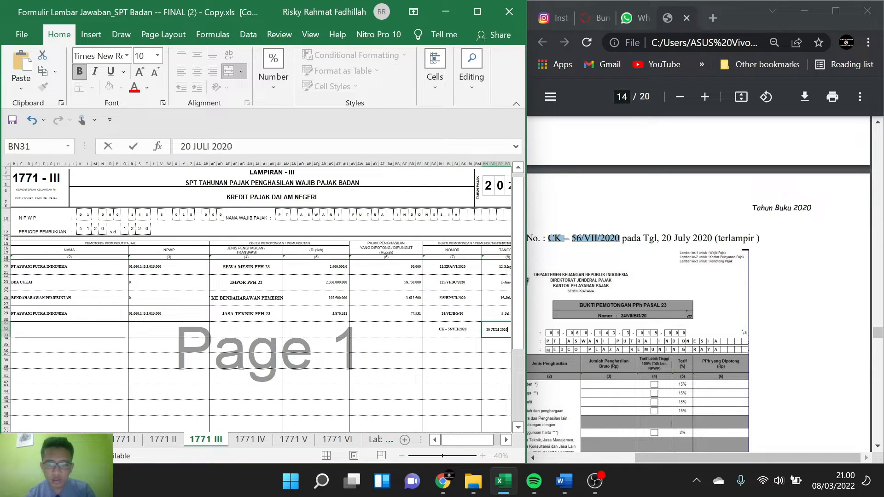
{"action": "left_click", "coordinate": [391, 322]}
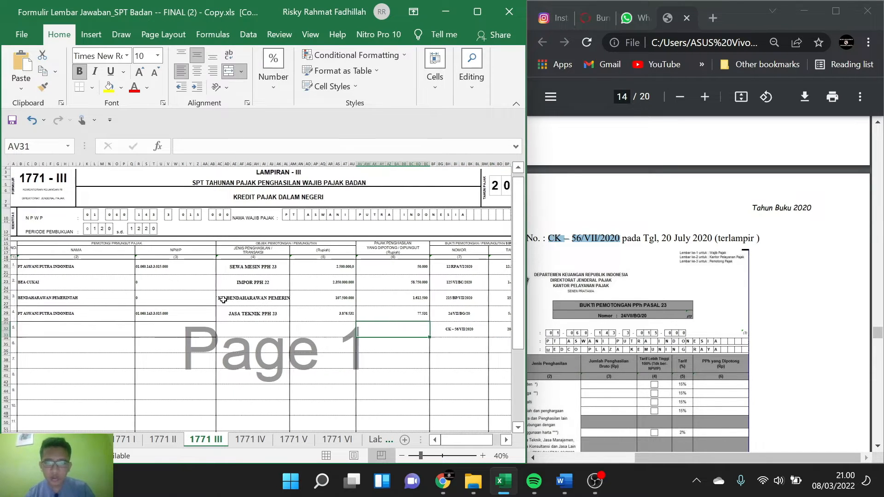
Step: Copy the withholder name PT ASWANI PUTRA INDONESIA from row 4 into row 5's Nama column
{"action": "scroll", "coordinate": [223, 300], "scroll_direction": "left", "scroll_amount": 1}
{"action": "scroll", "coordinate": [700, 285], "scroll_direction": "down", "scroll_amount": 5}
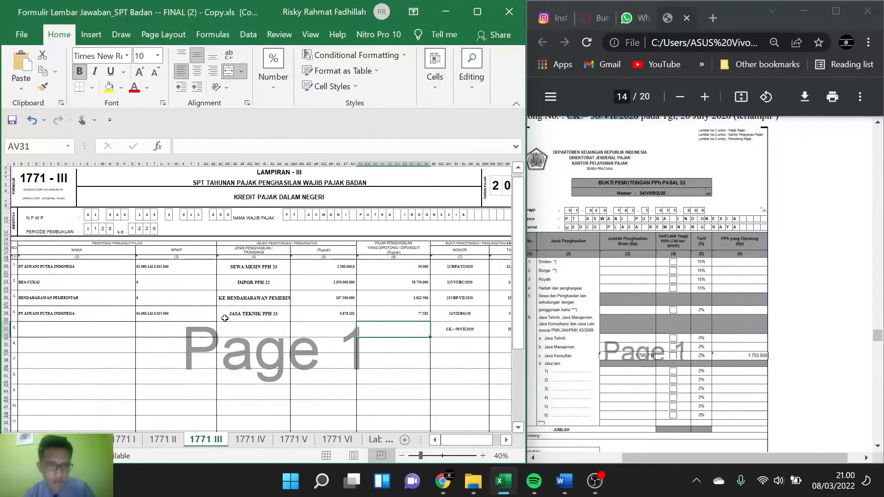
{"action": "left_click", "coordinate": [72, 332]}
{"action": "left_click", "coordinate": [66, 314]}
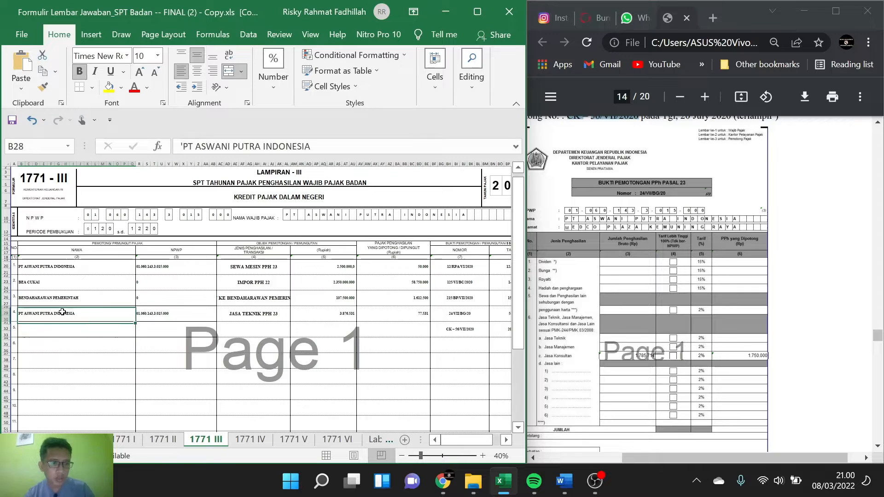
{"action": "key", "text": "ctrl+c"}
{"action": "left_click", "coordinate": [62, 332]}
{"action": "key", "text": "ctrl+v"}
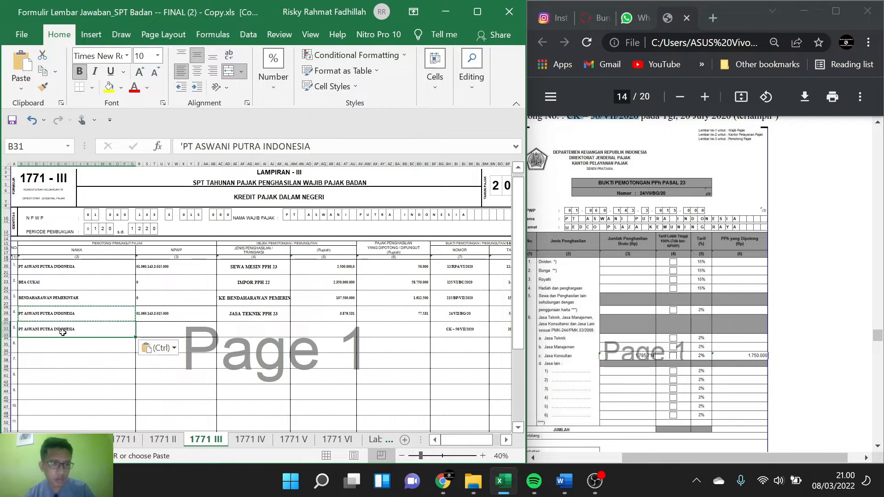
Step: Copy the withholder's NPWP from row 4 into the NPWP column of row 5
{"action": "left_click", "coordinate": [194, 315]}
{"action": "key", "text": "ctrl+c"}
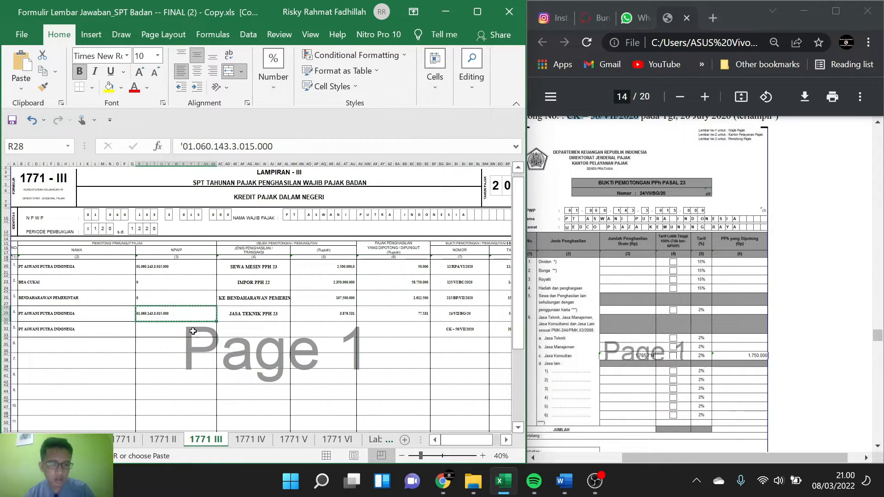
{"action": "left_click", "coordinate": [192, 331]}
{"action": "key", "text": "ctrl+v"}
Step: Enter JASA KONSULTAN PPH 23 as the Jenis Penghasilan / Transaksi in row 5
{"action": "left_click", "coordinate": [228, 329]}
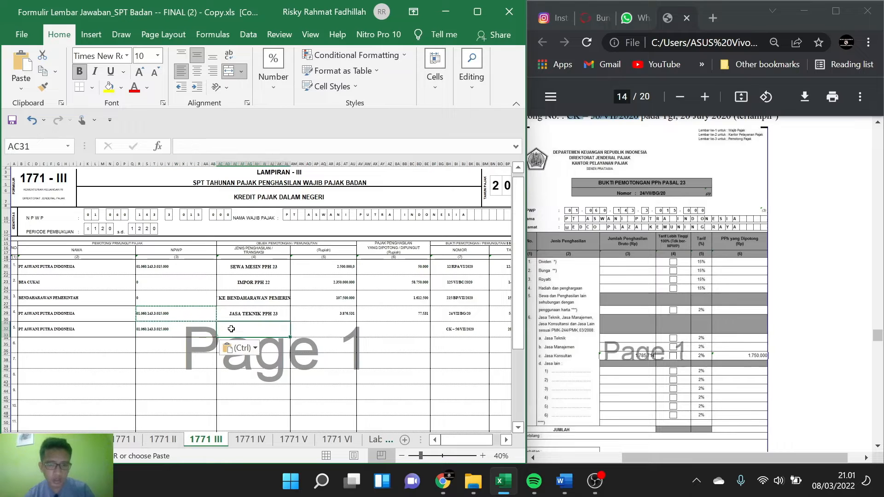
{"action": "type", "text": "JASA KONSUL"}
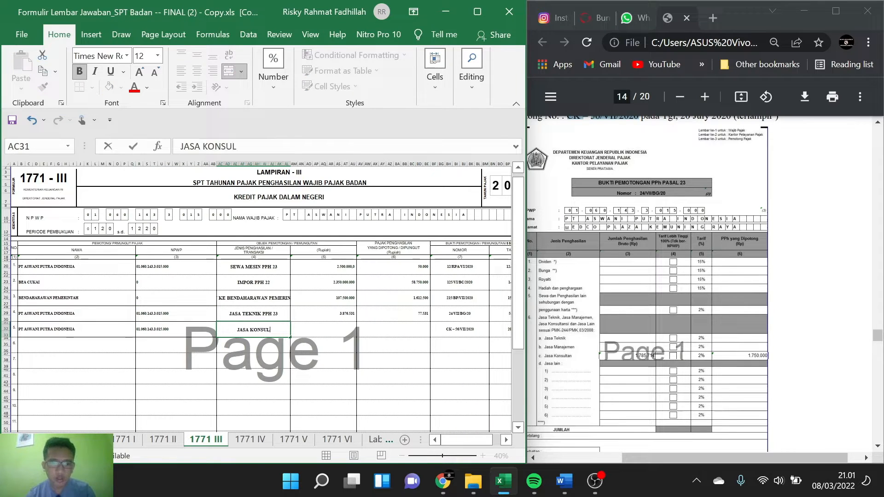
{"action": "type", "text": "TAN PPH 22"}
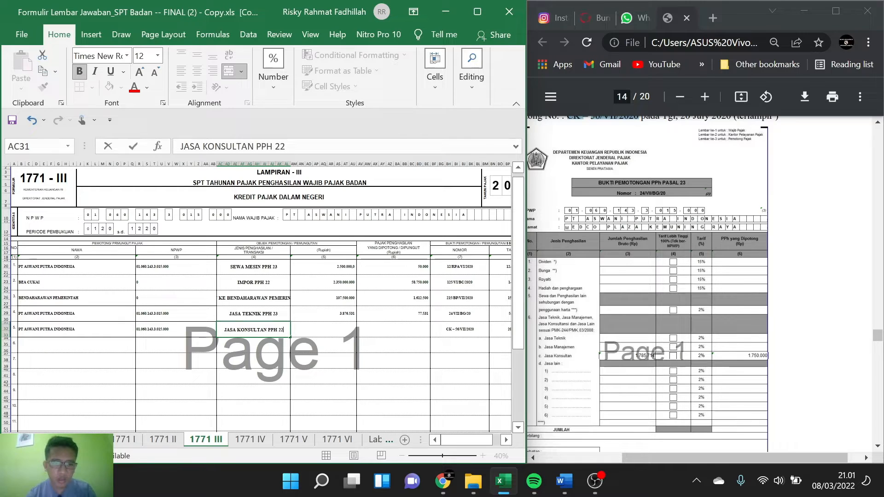
{"action": "key", "text": "BackSpace"}
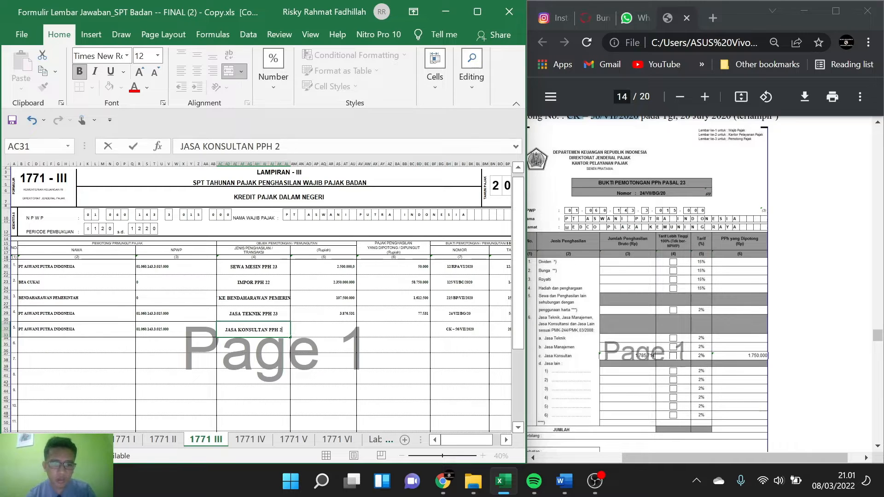
{"action": "type", "text": "3"}
{"action": "key", "text": "Tab"}
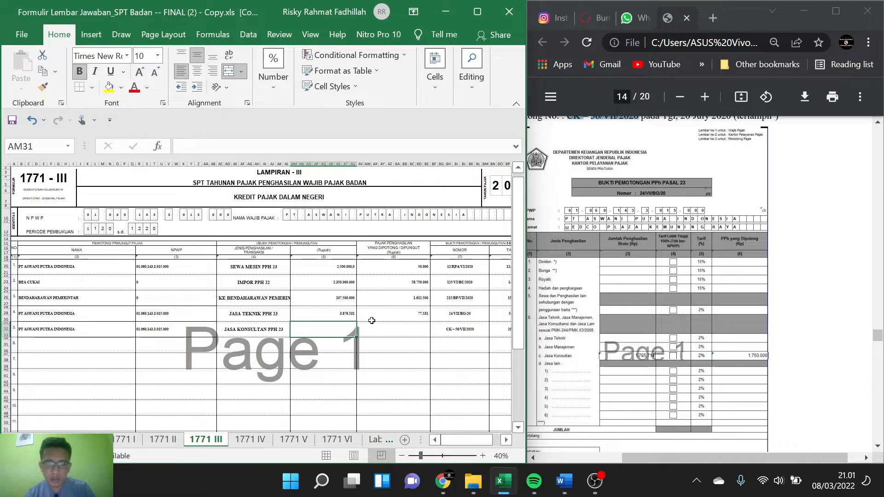
Step: Enter 1785714 as the gross income amount (Rupiah) for JASA KONSULTAN PPH 23 in row 5
{"action": "scroll", "coordinate": [625, 248], "scroll_direction": "down", "scroll_amount": 1}
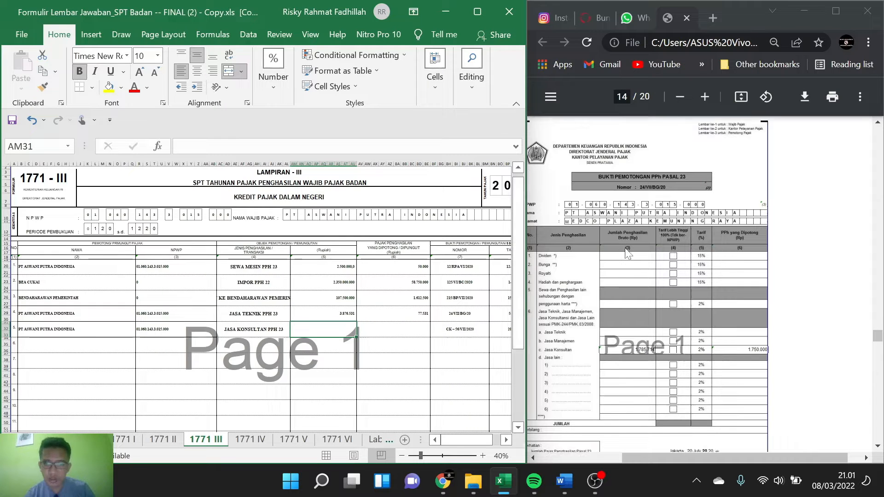
{"action": "scroll", "coordinate": [625, 248], "scroll_direction": "down", "scroll_amount": 1}
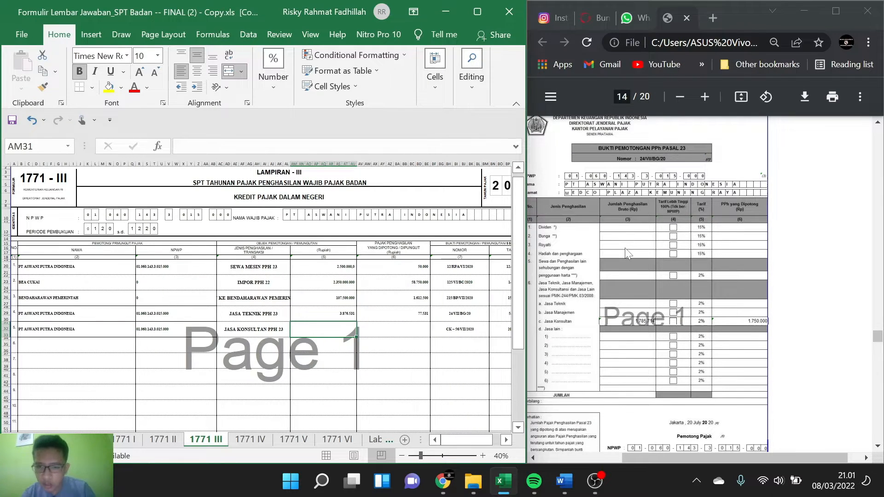
{"action": "type", "text": "1.7"}
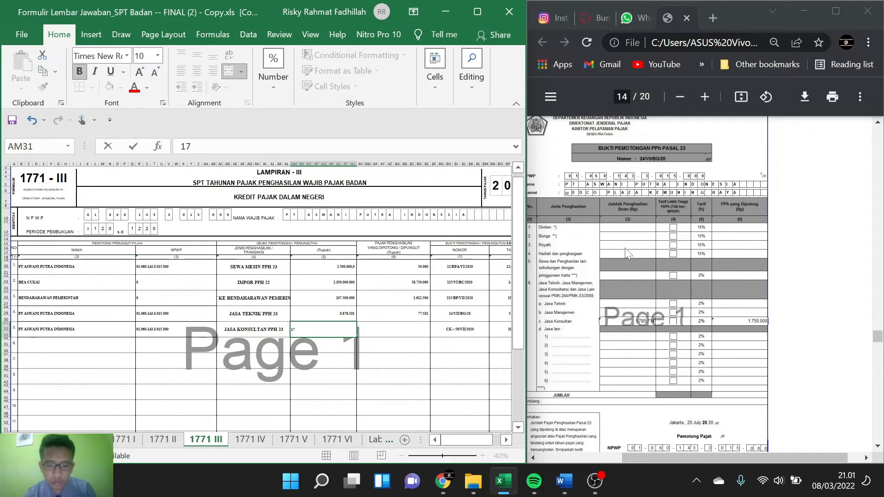
{"action": "type", "text": "85."}
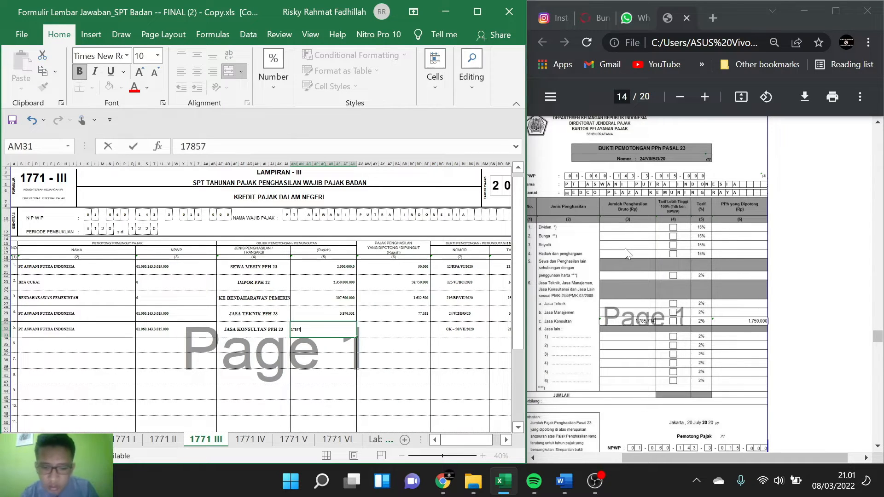
{"action": "type", "text": "714"}
Step: Calculate row 5's withheld income tax with the formula =AM31*2%
{"action": "left_click", "coordinate": [383, 330]}
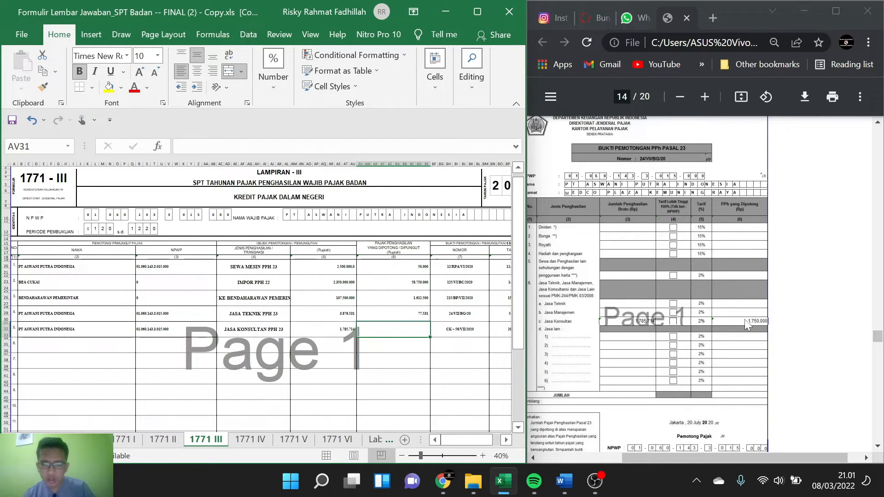
{"action": "scroll", "coordinate": [752, 329], "scroll_direction": "up", "scroll_amount": 10}
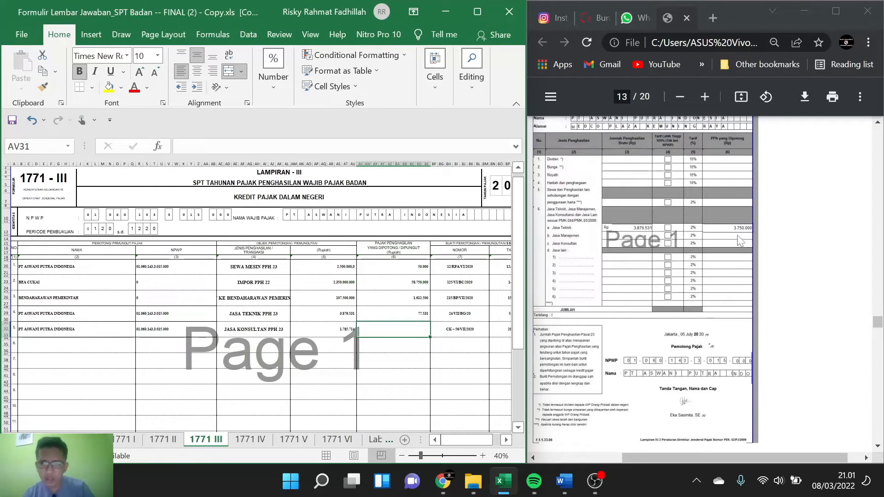
{"action": "scroll", "coordinate": [741, 211], "scroll_direction": "up", "scroll_amount": 10}
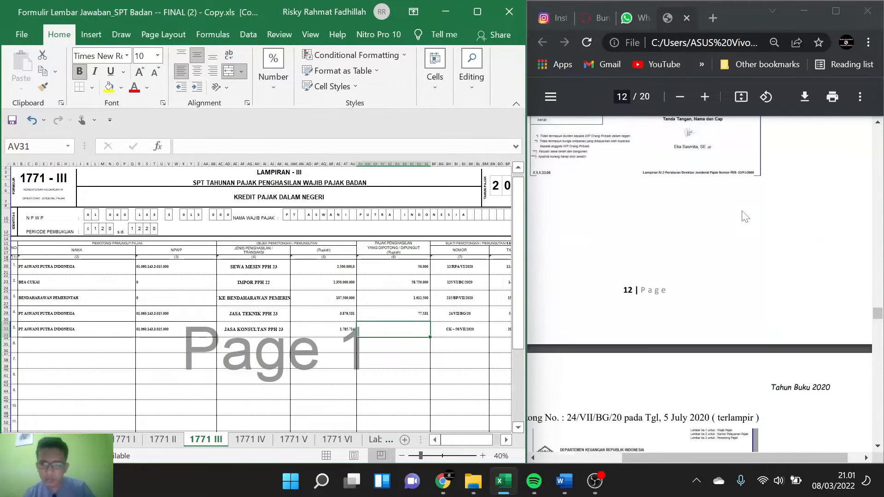
{"action": "scroll", "coordinate": [742, 215], "scroll_direction": "up", "scroll_amount": 3}
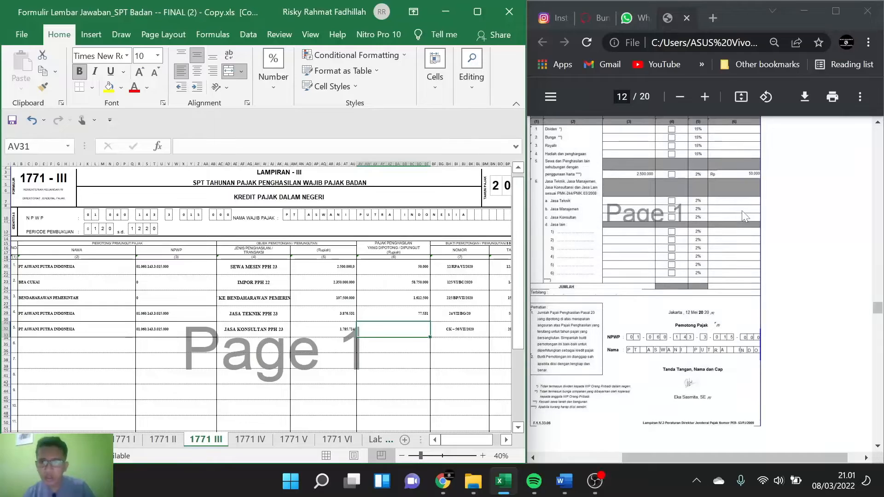
{"action": "scroll", "coordinate": [719, 185], "scroll_direction": "down", "scroll_amount": 15}
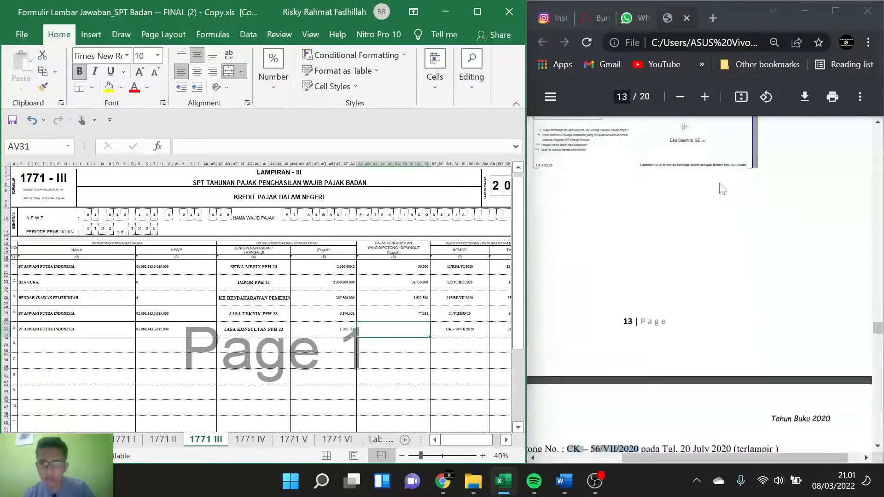
{"action": "scroll", "coordinate": [721, 188], "scroll_direction": "down", "scroll_amount": 5}
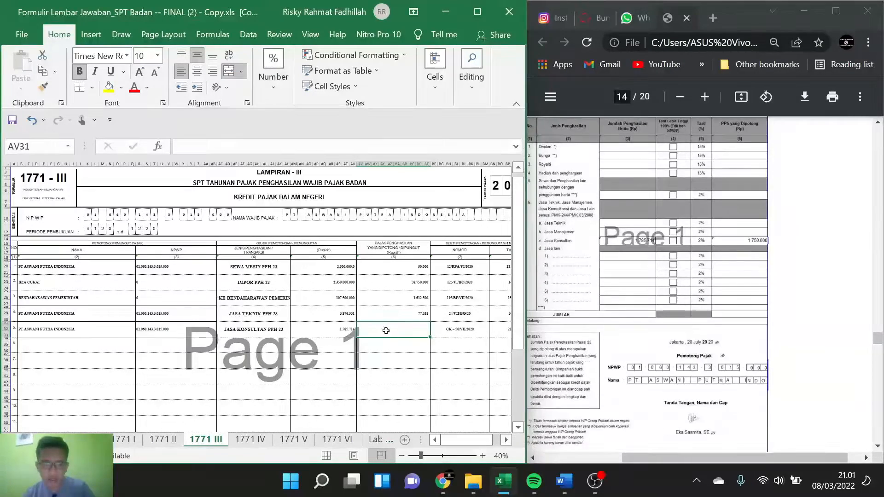
{"action": "type", "text": "="}
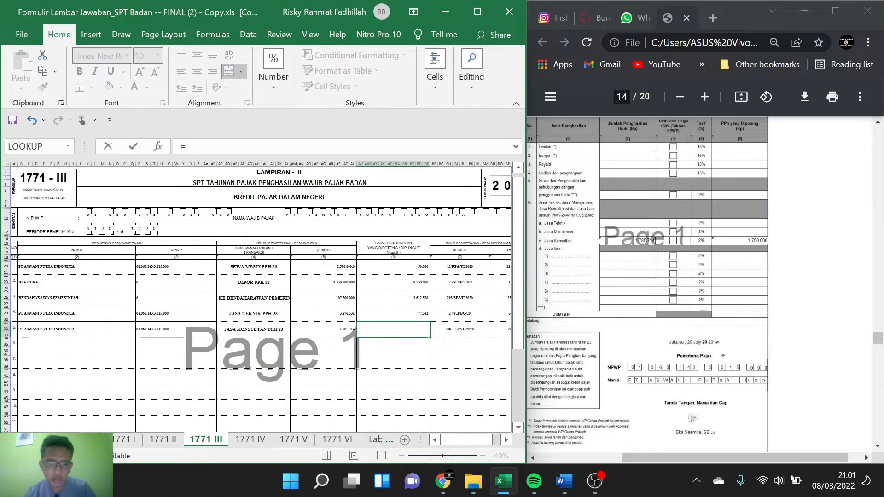
{"action": "left_click", "coordinate": [349, 329]}
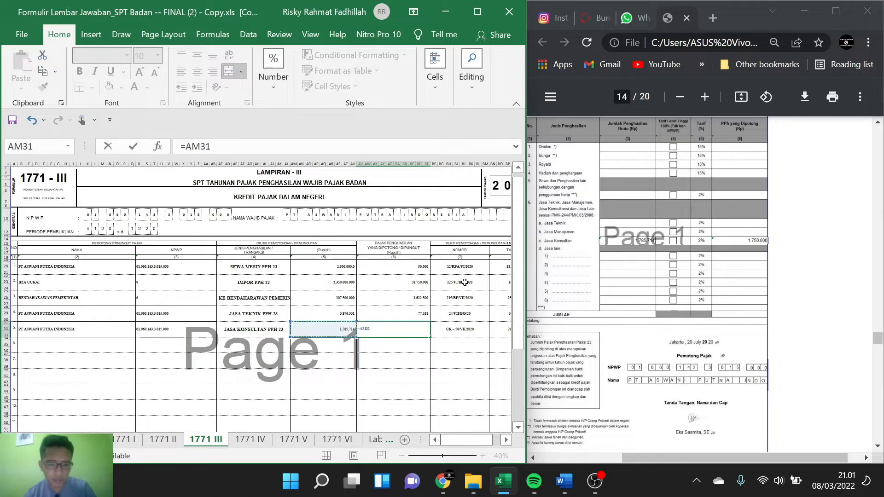
{"action": "type", "text": "*"}
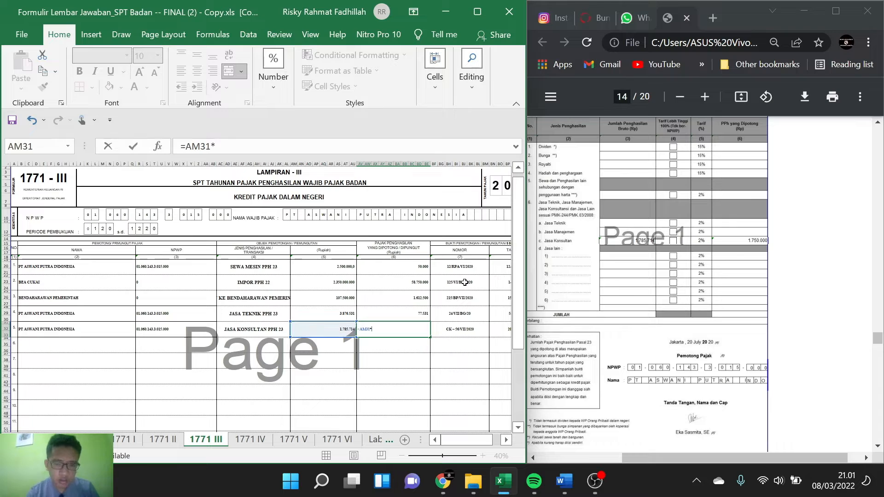
{"action": "type", "text": "2%"}
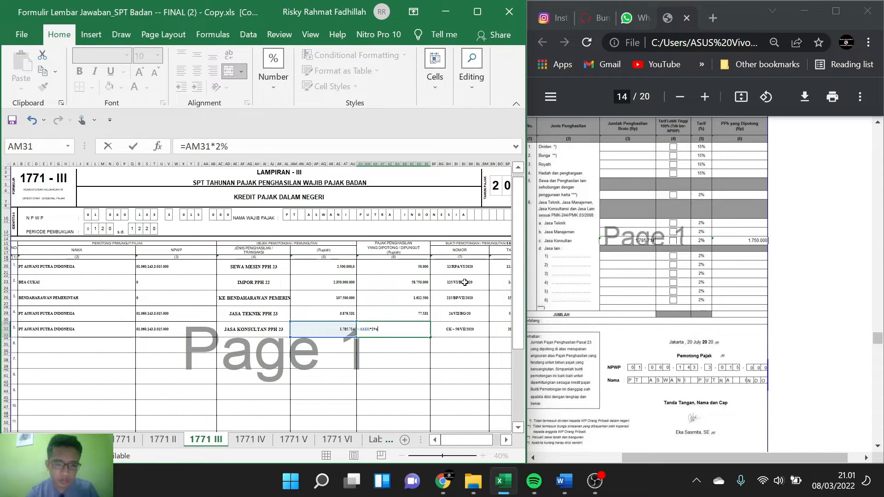
{"action": "key", "text": "Return"}
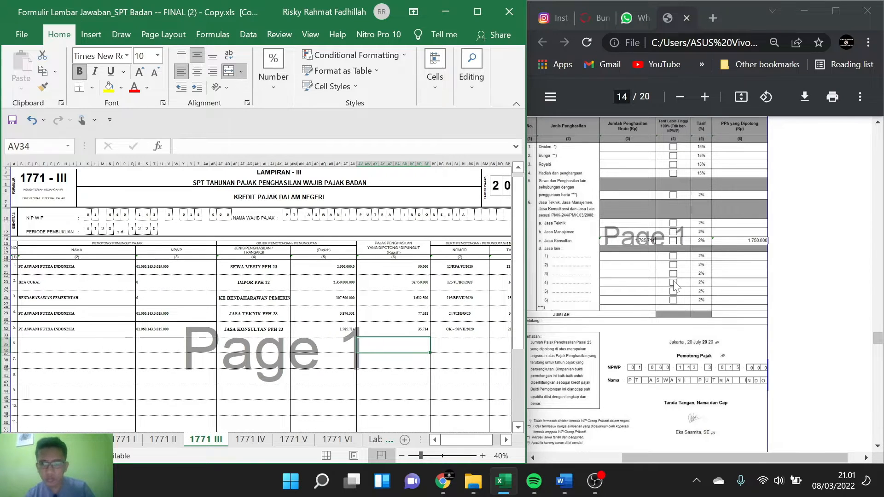
Step: For withholding slip d on page 15 of the case, fill row 5's Nama, NPWP and Jenis Penghasilan entries down into row 6
{"action": "scroll", "coordinate": [676, 287], "scroll_direction": "left", "scroll_amount": 3}
{"action": "scroll", "coordinate": [676, 286], "scroll_direction": "down", "scroll_amount": 10}
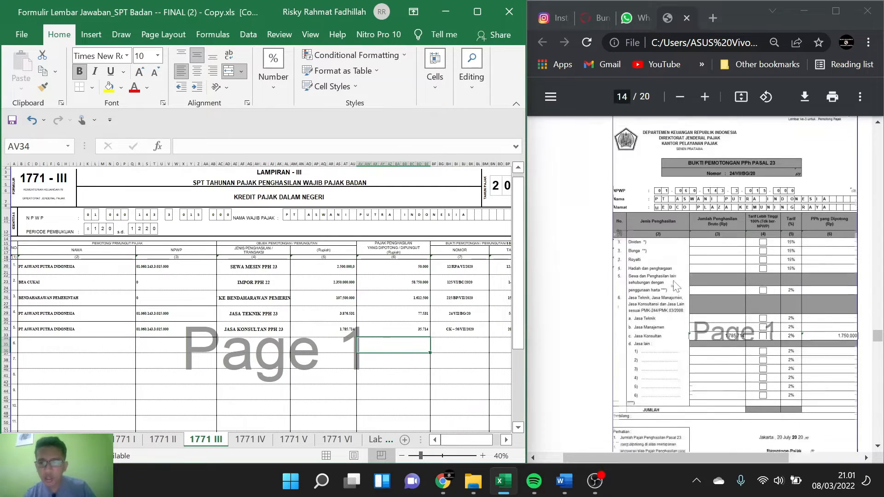
{"action": "scroll", "coordinate": [674, 286], "scroll_direction": "down", "scroll_amount": 4}
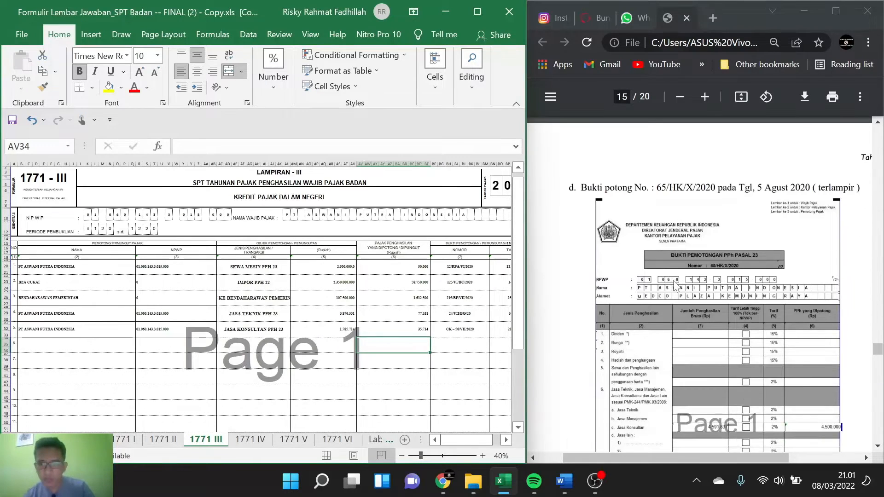
{"action": "scroll", "coordinate": [672, 286], "scroll_direction": "down", "scroll_amount": 1}
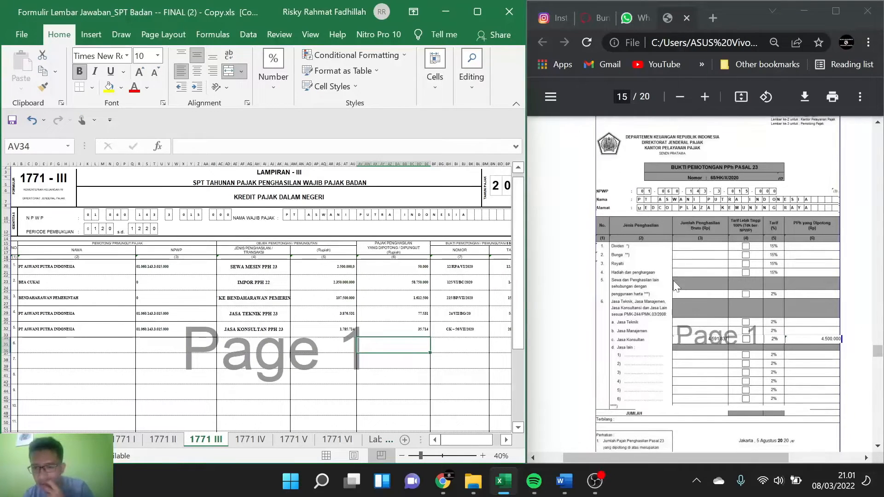
{"action": "scroll", "coordinate": [674, 283], "scroll_direction": "up", "scroll_amount": 2}
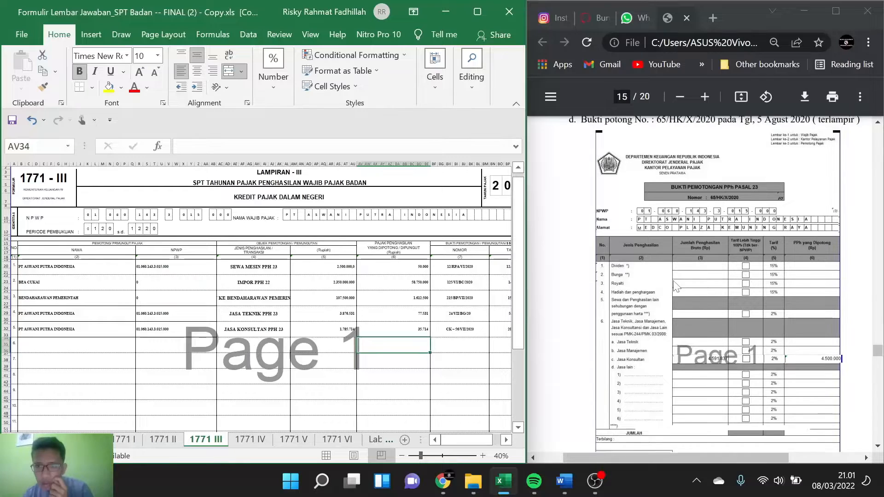
{"action": "scroll", "coordinate": [675, 286], "scroll_direction": "down", "scroll_amount": 1}
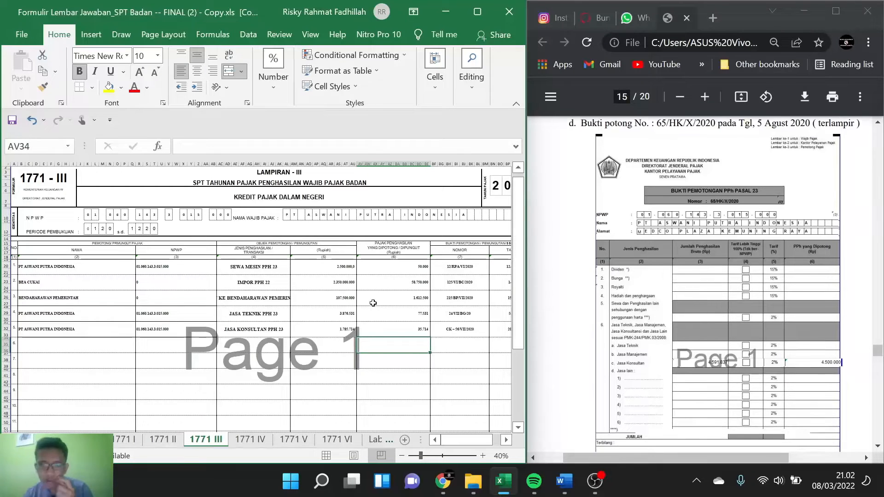
{"action": "left_click", "coordinate": [99, 329]}
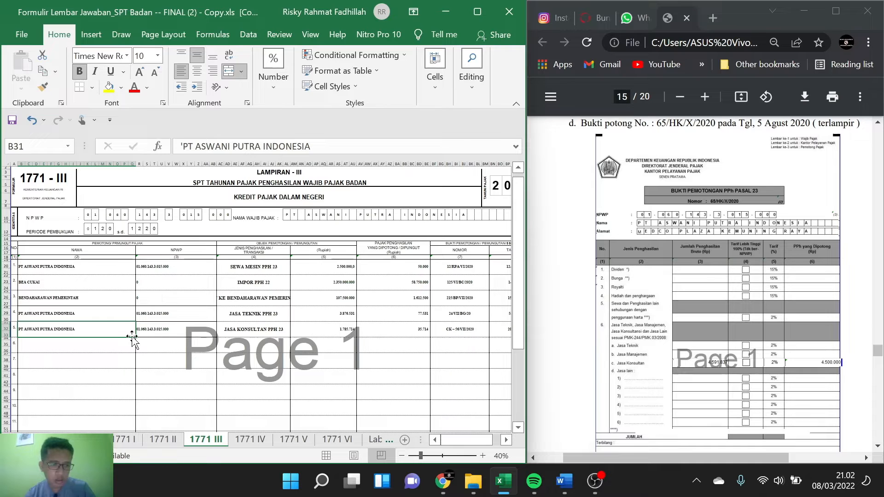
{"action": "left_click_drag", "start_coordinate": [137, 337], "coordinate": [134, 350]}
{"action": "left_click", "coordinate": [174, 333]}
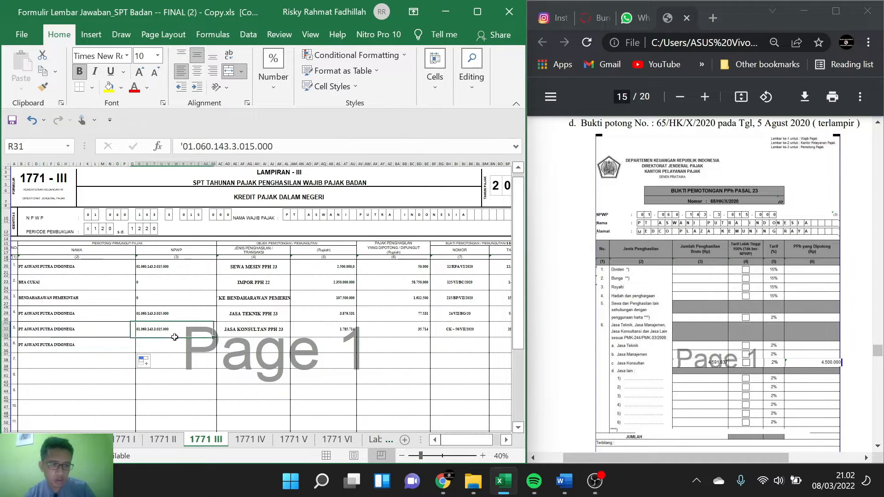
{"action": "left_click_drag", "start_coordinate": [216, 337], "coordinate": [216, 347]}
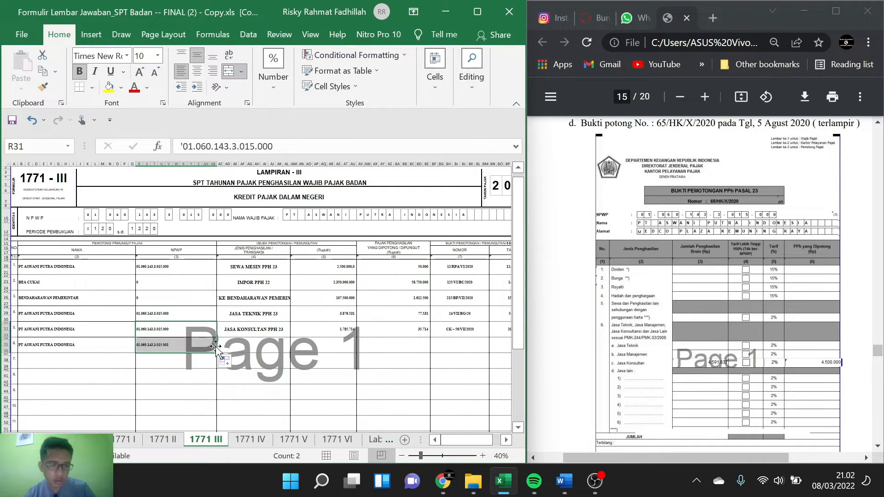
{"action": "left_click", "coordinate": [278, 333]}
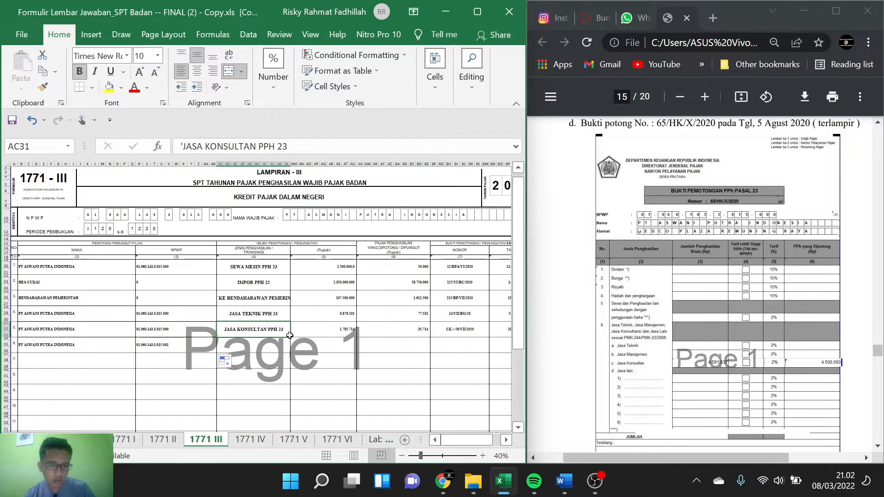
{"action": "left_click_drag", "start_coordinate": [290, 337], "coordinate": [308, 344]}
Step: Enter 4591837 as row 6's gross income amount and fill the 2% withheld tax formula down from row 5
{"action": "left_click", "coordinate": [308, 343]}
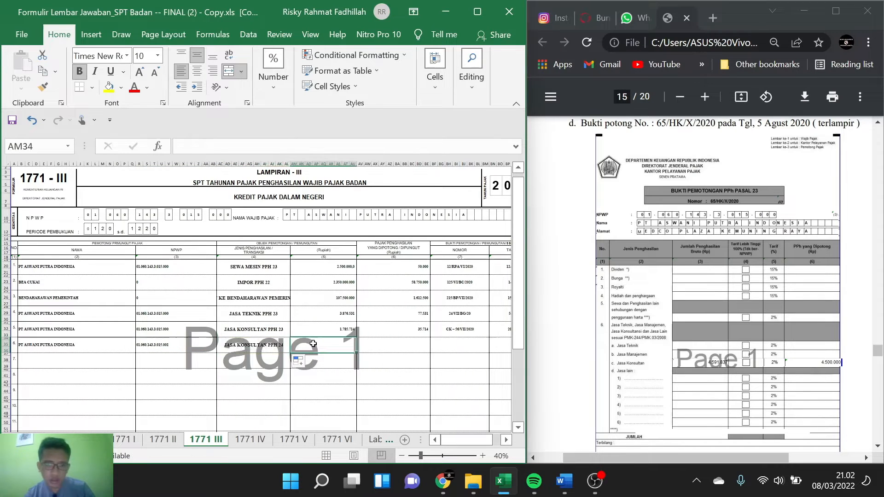
{"action": "type", "text": "4.5"}
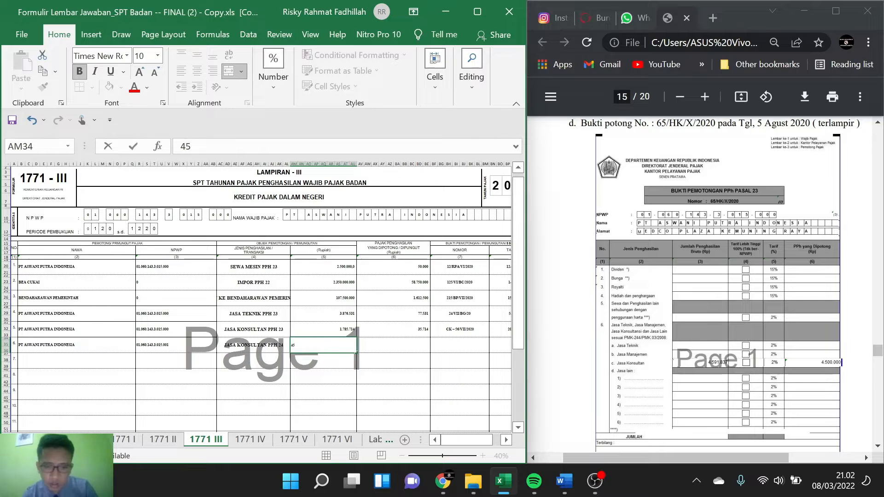
{"action": "type", "text": "91"}
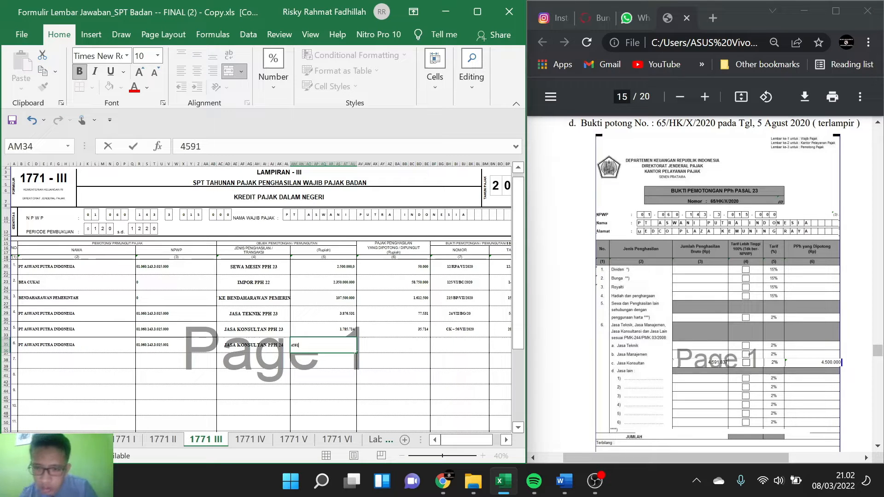
{"action": "type", "text": ".837"}
{"action": "key", "text": "Tab"}
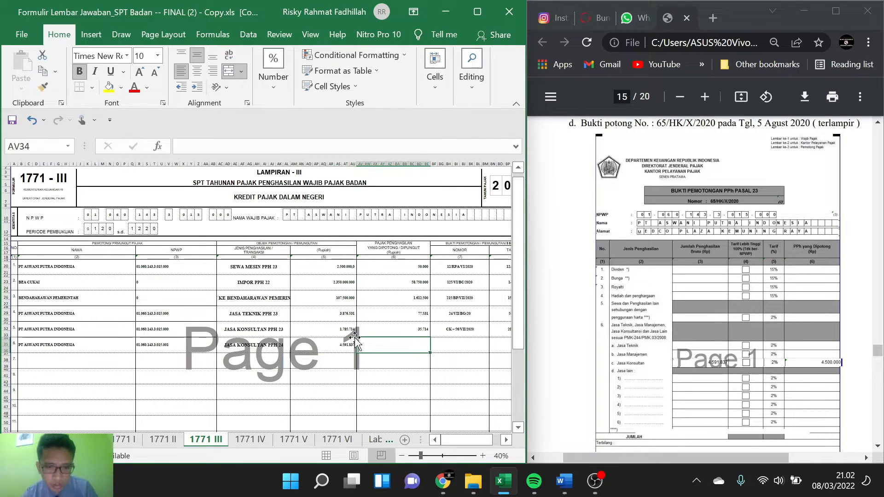
{"action": "left_click", "coordinate": [419, 333]}
{"action": "left_click_drag", "start_coordinate": [428, 339], "coordinate": [429, 353]}
Step: Copy the slip number 65/HK/X/2020 from the case PDF into row 6's Nomor column
{"action": "left_click", "coordinate": [450, 343]}
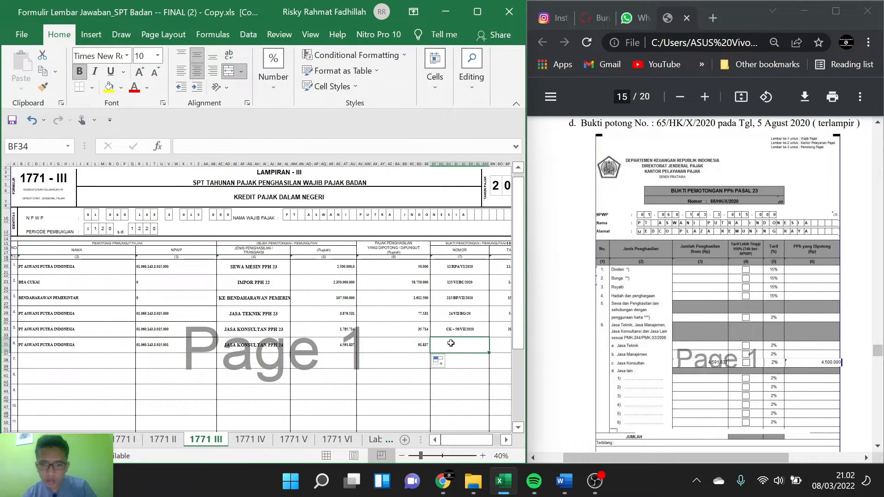
{"action": "left_click_drag", "start_coordinate": [657, 123], "coordinate": [706, 123]}
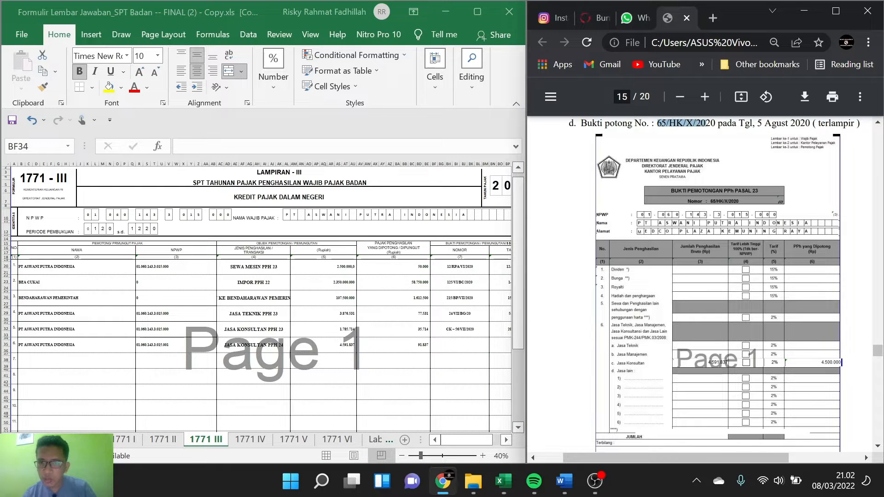
{"action": "double_click", "coordinate": [455, 346]}
{"action": "type", "text": "65/HK/X/2020"}
Step: Look up the signing date on withholding slip d and enter 5 AGUSTUS 2020 as row 6's Tanggal
{"action": "scroll", "coordinate": [322, 299], "scroll_direction": "right", "scroll_amount": 3}
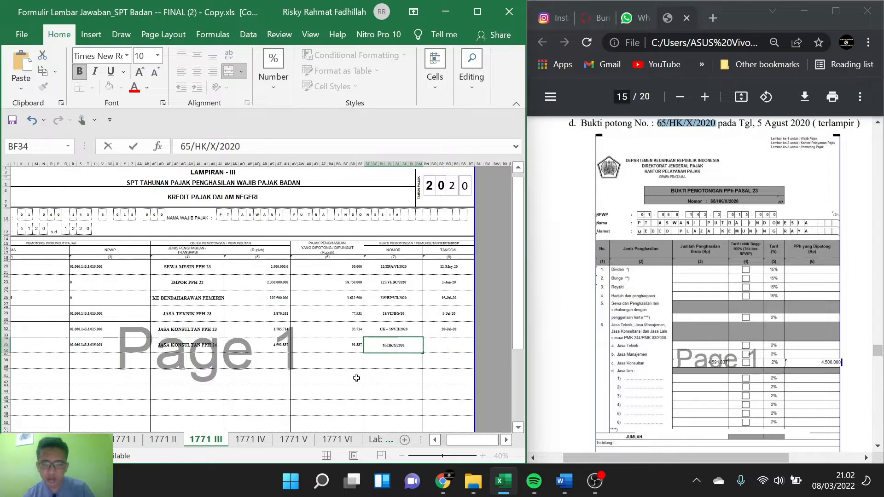
{"action": "scroll", "coordinate": [627, 318], "scroll_direction": "down", "scroll_amount": 3}
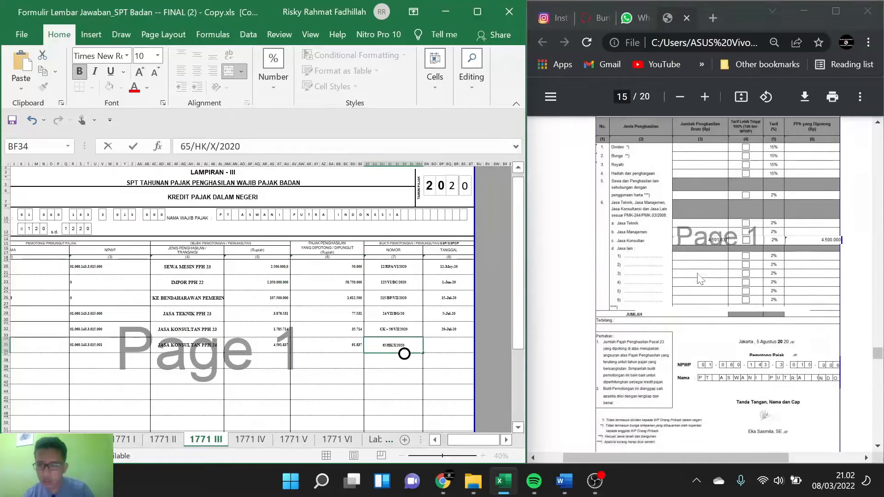
{"action": "scroll", "coordinate": [626, 318], "scroll_direction": "down", "scroll_amount": 1}
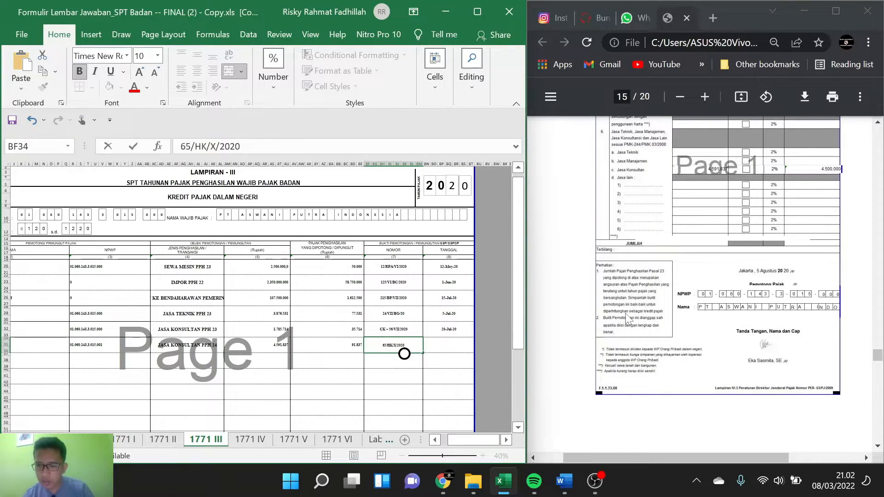
{"action": "key", "text": "Tab"}
{"action": "type", "text": "5 A"}
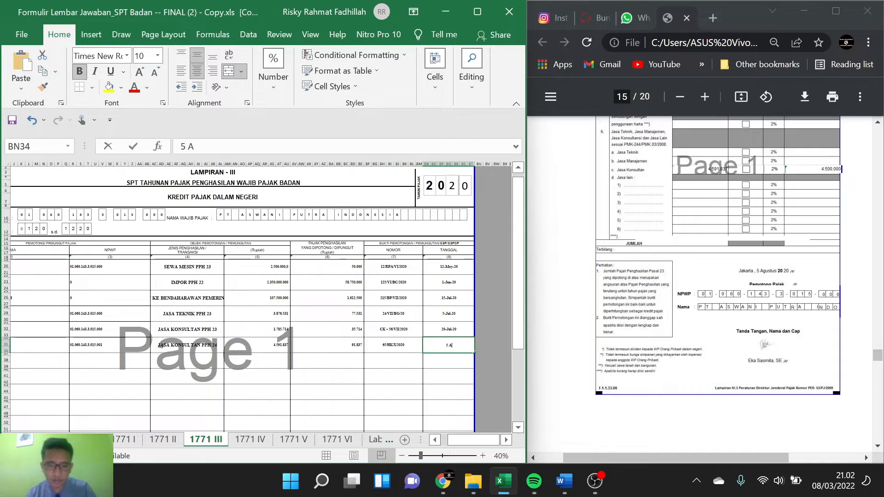
{"action": "type", "text": "GUSTUS"}
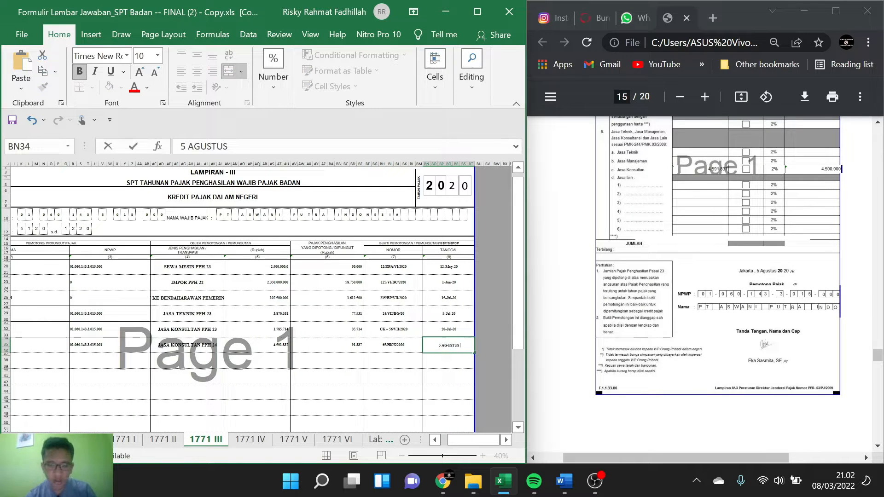
{"action": "type", "text": " 2020"}
{"action": "key", "text": "Return"}
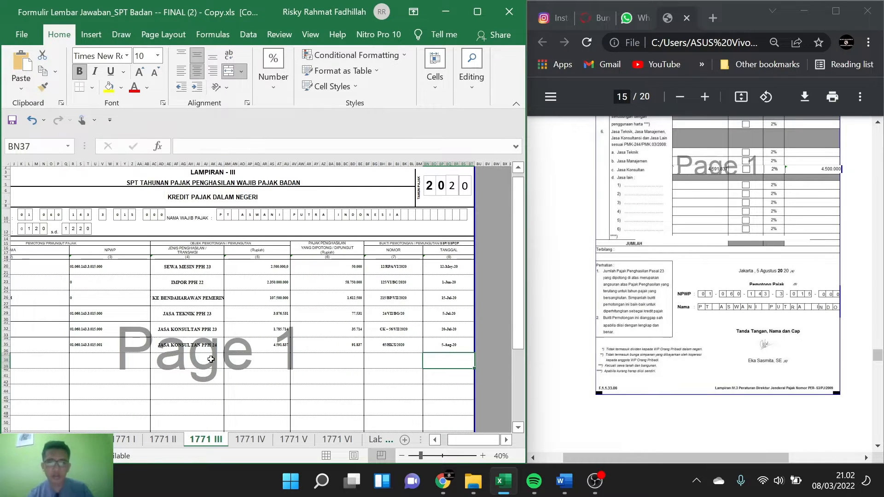
Step: Total the gross income column in the JUMLAH row with a SUM over AM19:AU60
{"action": "scroll", "coordinate": [211, 359], "scroll_direction": "down", "scroll_amount": 4}
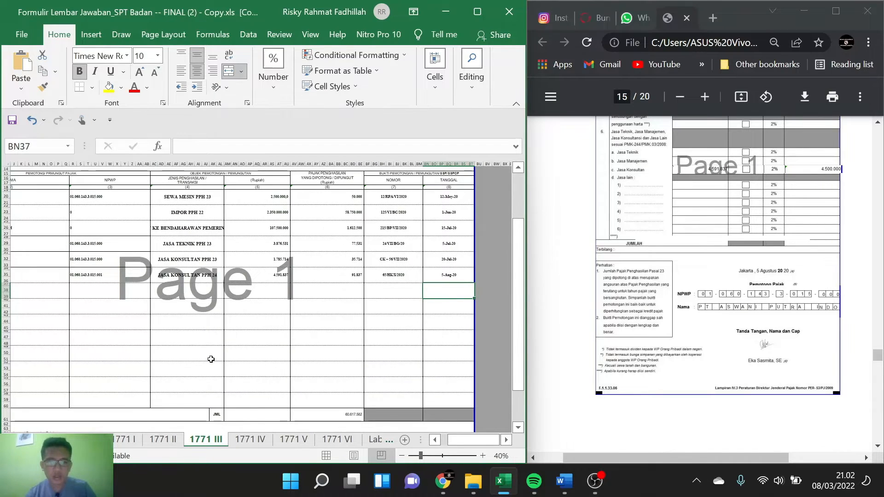
{"action": "scroll", "coordinate": [211, 359], "scroll_direction": "down", "scroll_amount": 1}
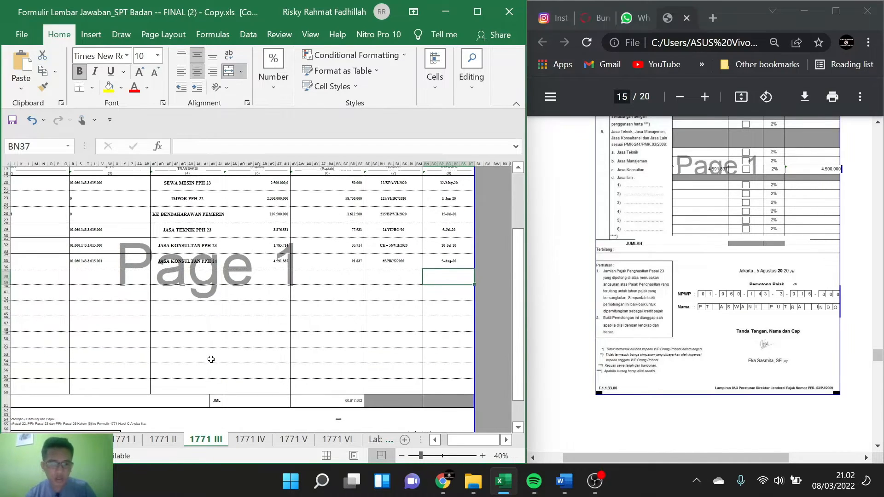
{"action": "left_click", "coordinate": [267, 399]}
{"action": "type", "text": "=SUM"}
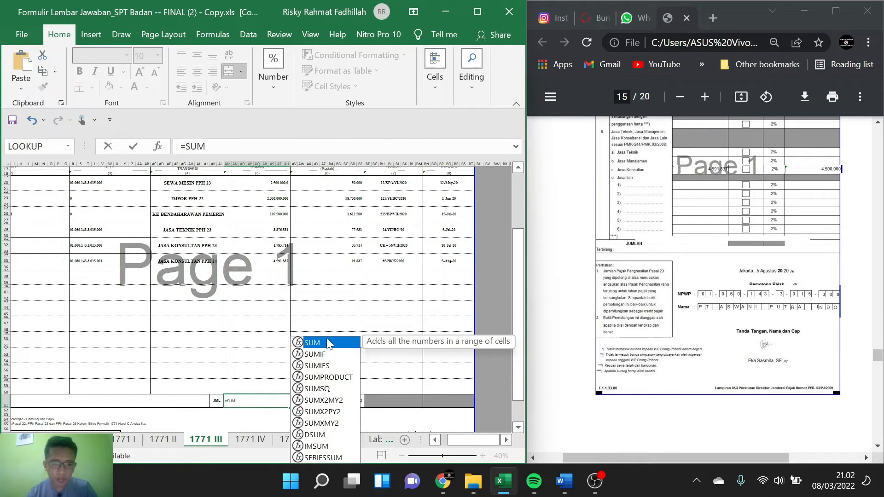
{"action": "double_click", "coordinate": [327, 342]}
{"action": "left_click_drag", "start_coordinate": [265, 185], "coordinate": [275, 377]}
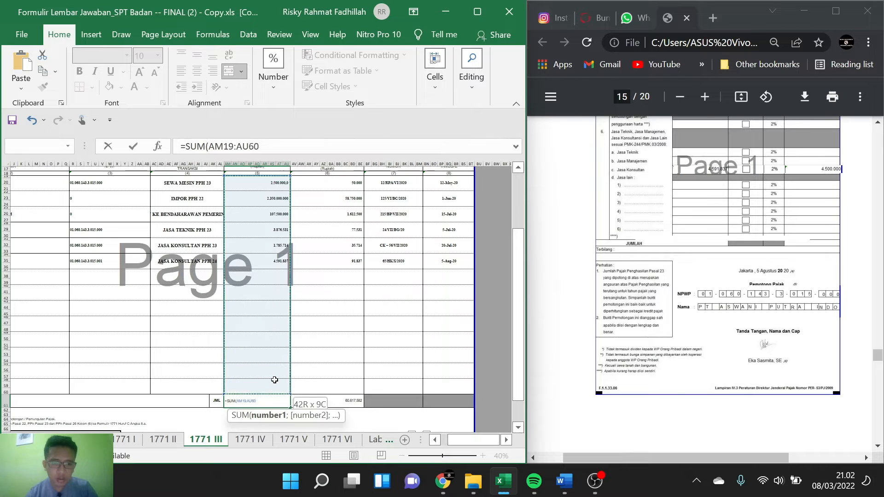
{"action": "key", "text": "Return"}
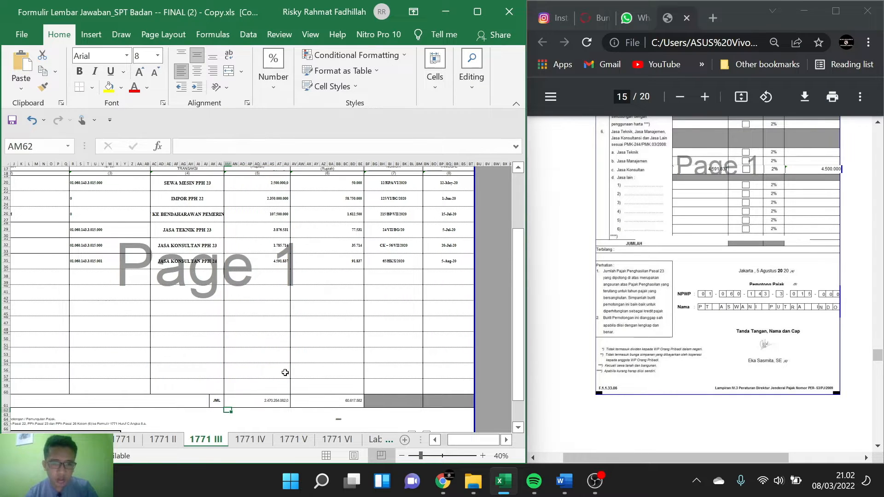
Step: Open attachment 1771 II and bring up the LAPORAN KEUANGAN KOMERSIAL TAHUN 2020 table on page 2 of the case PDF
{"action": "scroll", "coordinate": [415, 300], "scroll_direction": "down", "scroll_amount": 6}
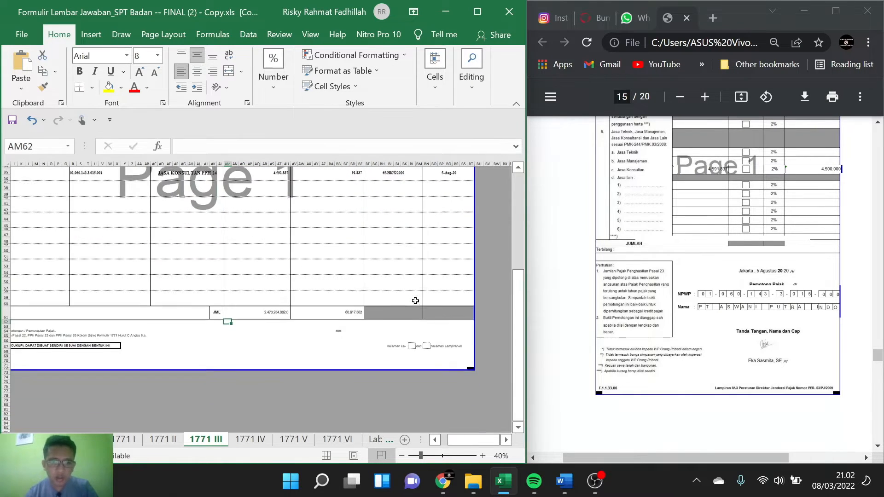
{"action": "scroll", "coordinate": [415, 300], "scroll_direction": "left", "scroll_amount": 3}
{"action": "scroll", "coordinate": [415, 300], "scroll_direction": "up", "scroll_amount": 4}
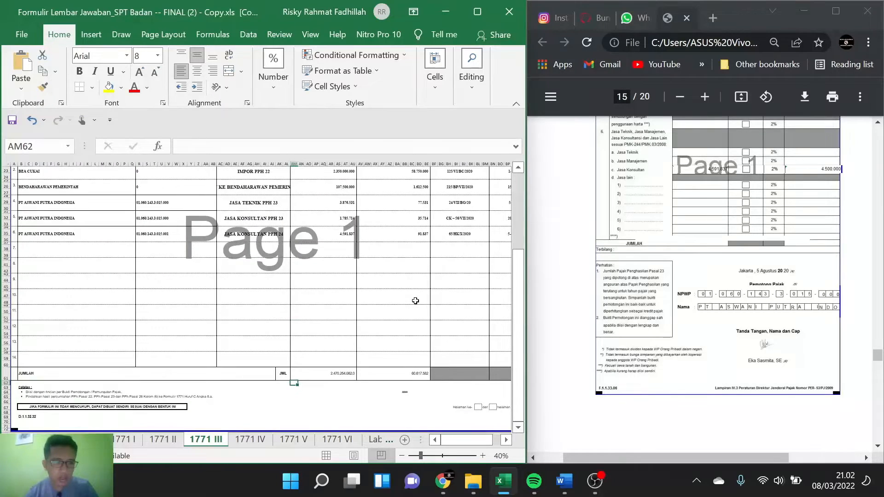
{"action": "scroll", "coordinate": [415, 300], "scroll_direction": "up", "scroll_amount": 4}
{"action": "left_click", "coordinate": [170, 441]}
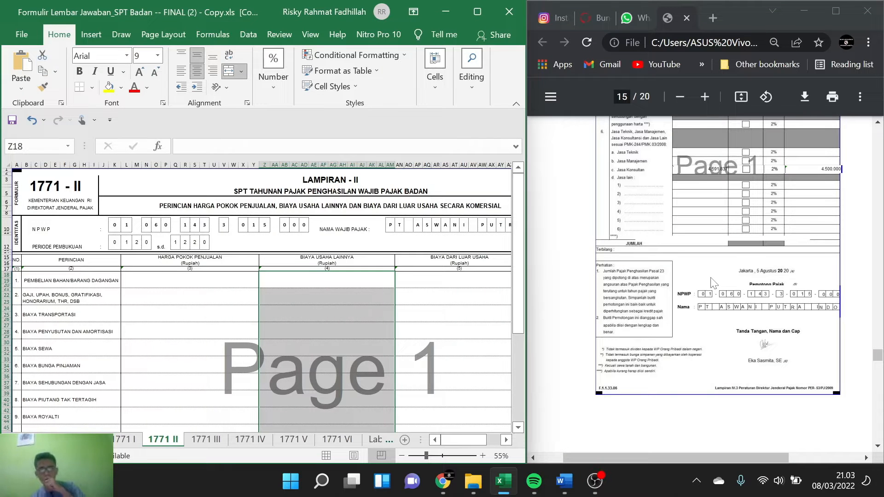
{"action": "scroll", "coordinate": [713, 282], "scroll_direction": "up", "scroll_amount": 15}
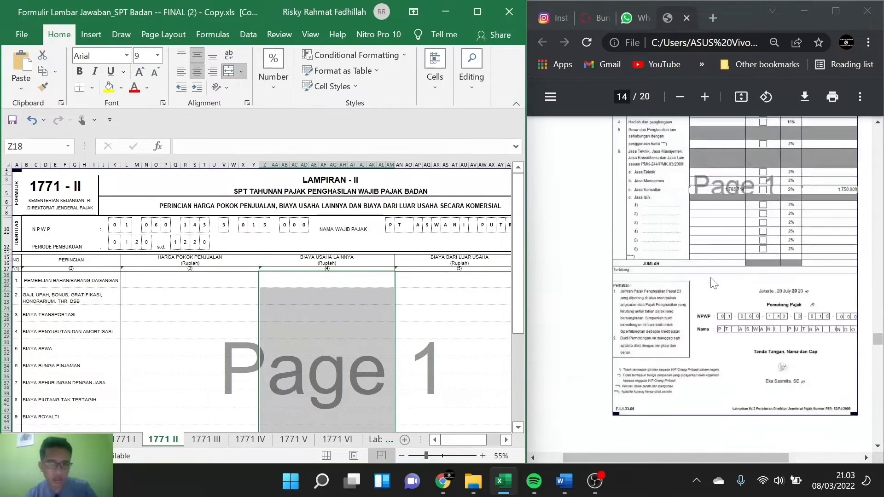
{"action": "scroll", "coordinate": [713, 282], "scroll_direction": "up", "scroll_amount": 20}
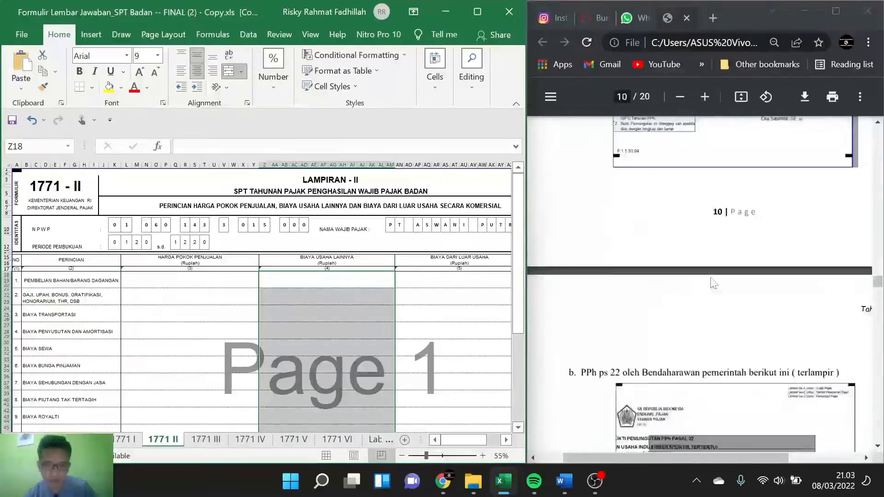
{"action": "scroll", "coordinate": [712, 282], "scroll_direction": "up", "scroll_amount": 20}
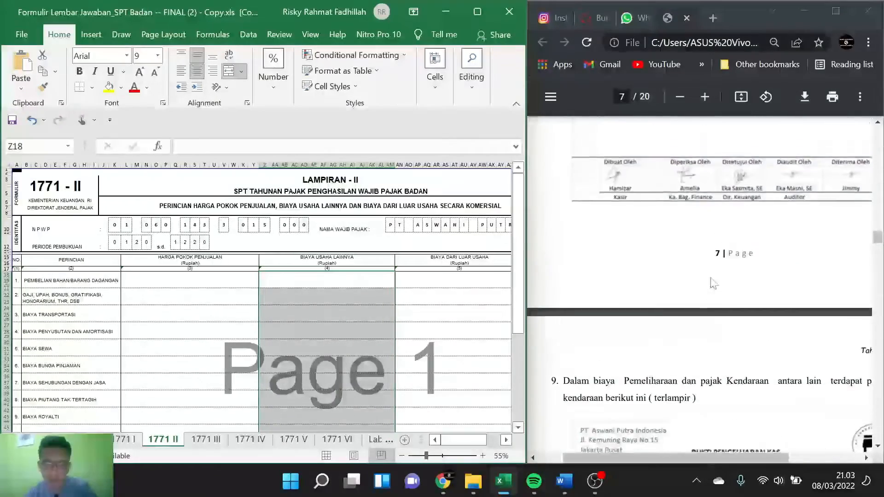
{"action": "scroll", "coordinate": [713, 283], "scroll_direction": "up", "scroll_amount": 20}
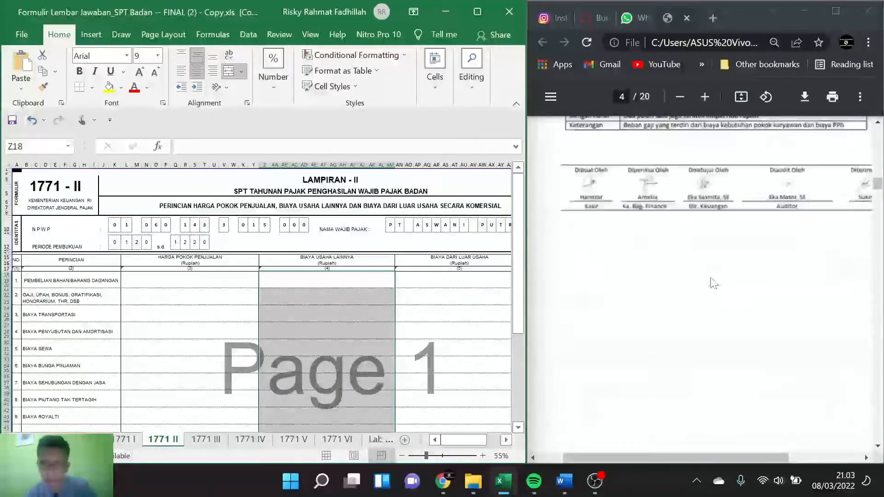
{"action": "scroll", "coordinate": [713, 283], "scroll_direction": "up", "scroll_amount": 10}
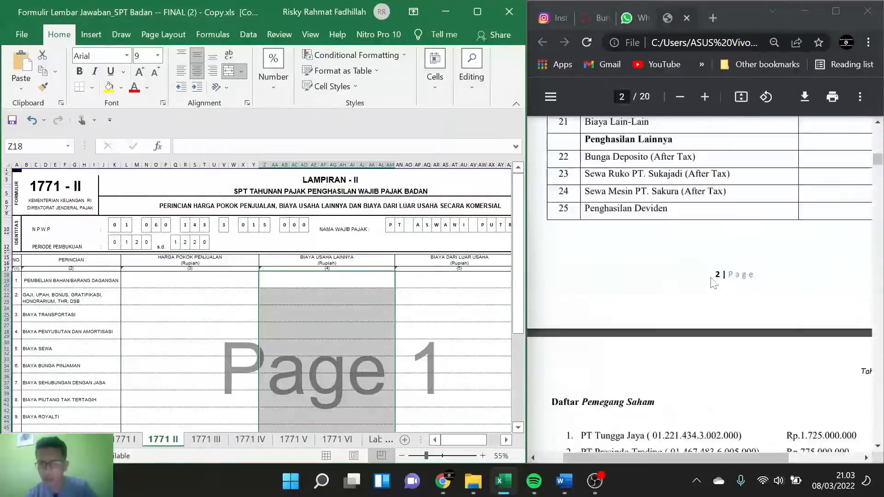
{"action": "scroll", "coordinate": [712, 283], "scroll_direction": "up", "scroll_amount": 5}
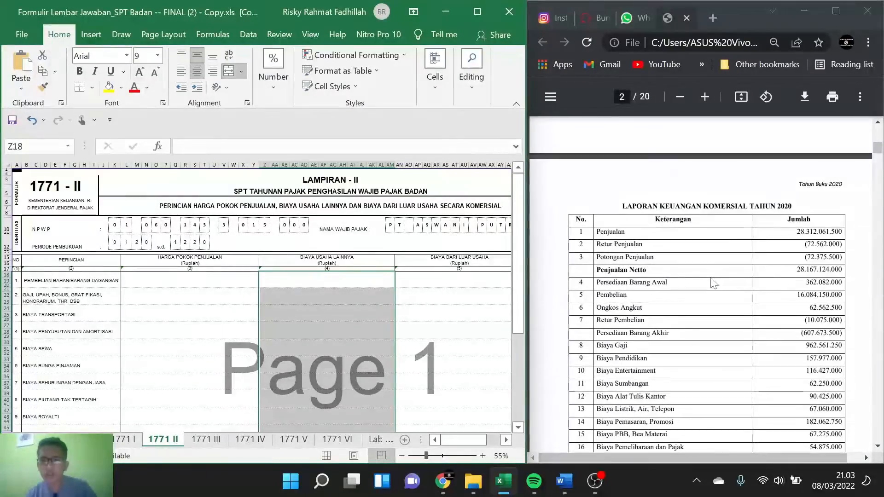
{"action": "scroll", "coordinate": [707, 283], "scroll_direction": "down", "scroll_amount": 3}
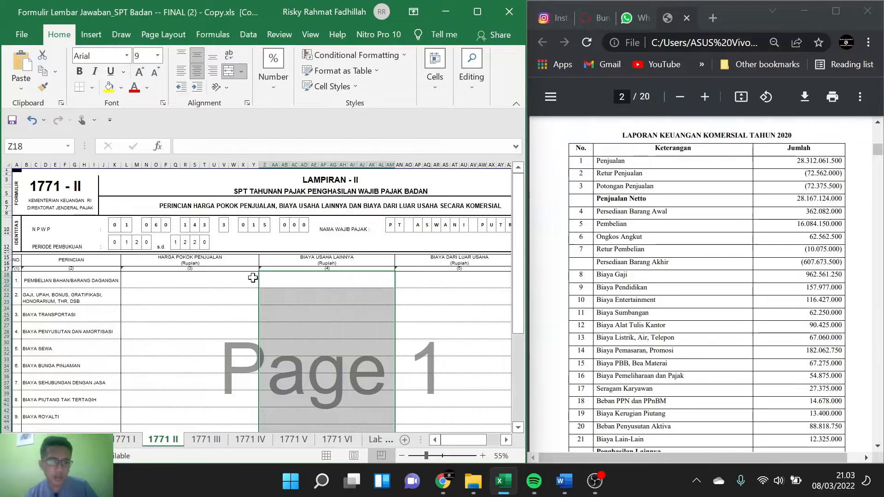
Step: In the Harga Pokok Penjualan cell for Pembelian Bahan/Barang Dagangan, start a formula adding Pembelian 16.084.150.000 and Ongkos Angkut 62.562.500 from the case
{"action": "left_click", "coordinate": [212, 280]}
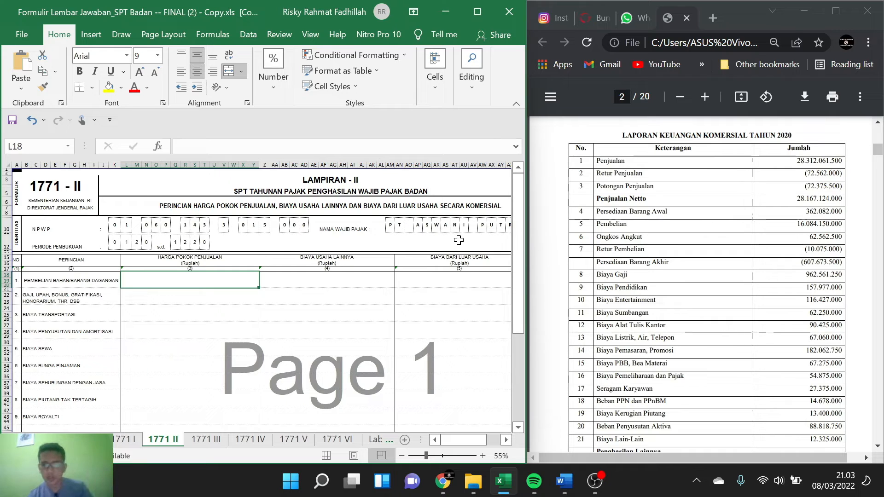
{"action": "type", "text": "="}
{"action": "left_click", "coordinate": [794, 228]}
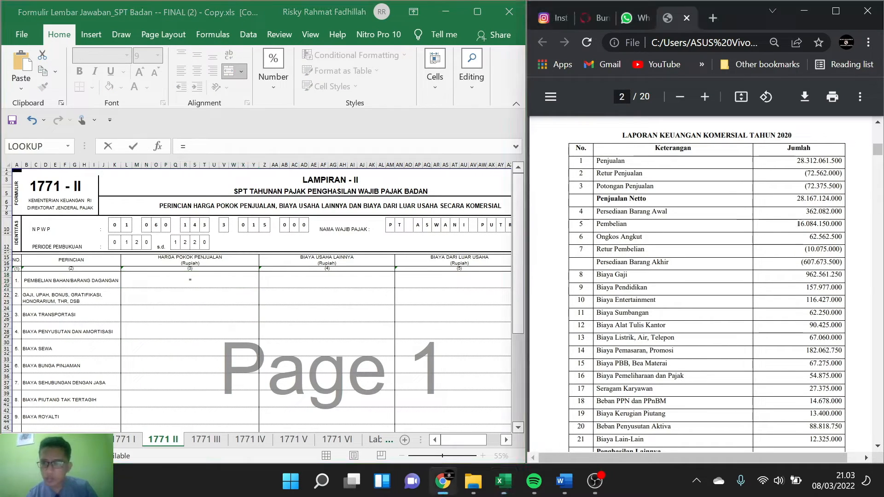
{"action": "left_click_drag", "start_coordinate": [798, 224], "coordinate": [841, 224]}
{"action": "key", "text": "ctrl+c"}
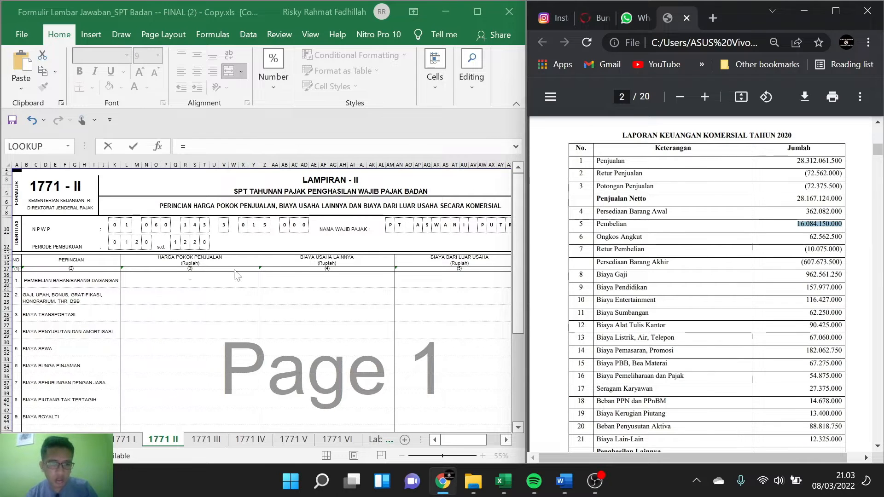
{"action": "left_click", "coordinate": [191, 279]}
{"action": "key", "text": "ctrl+v"}
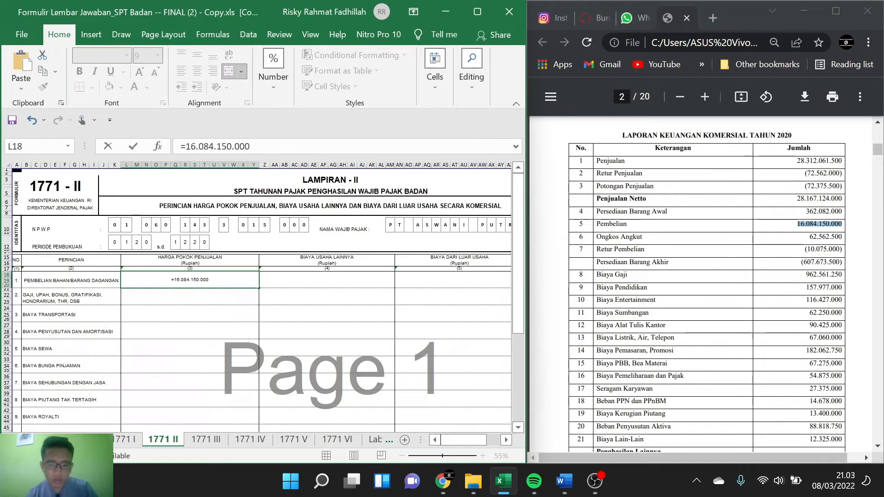
{"action": "type", "text": "+"}
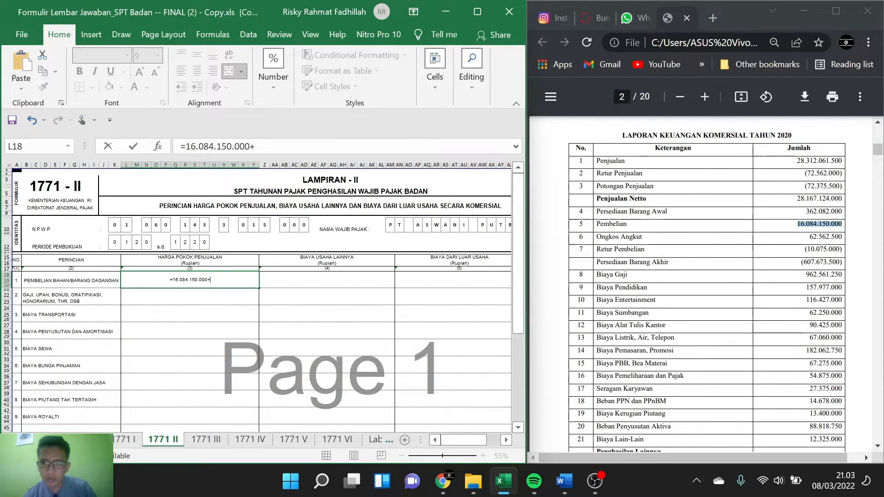
{"action": "left_click_drag", "start_coordinate": [809, 237], "coordinate": [825, 237]}
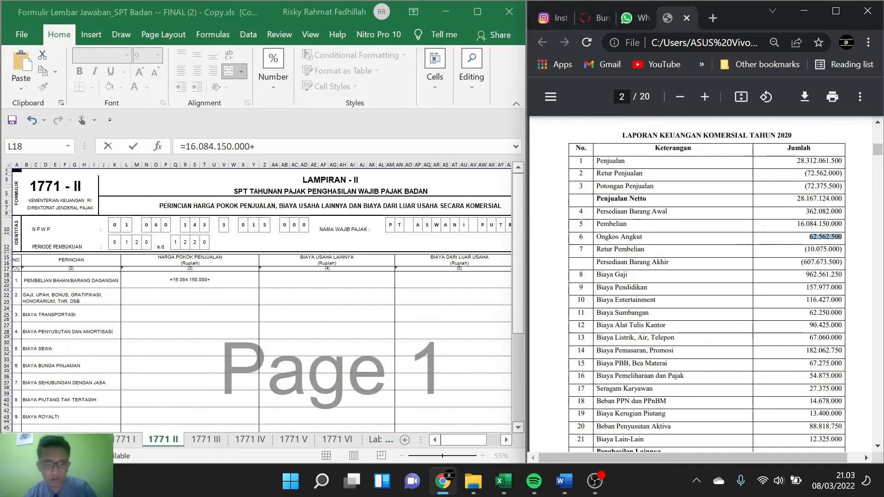
{"action": "key", "text": "alt+Tab"}
{"action": "key", "text": "ctrl+v"}
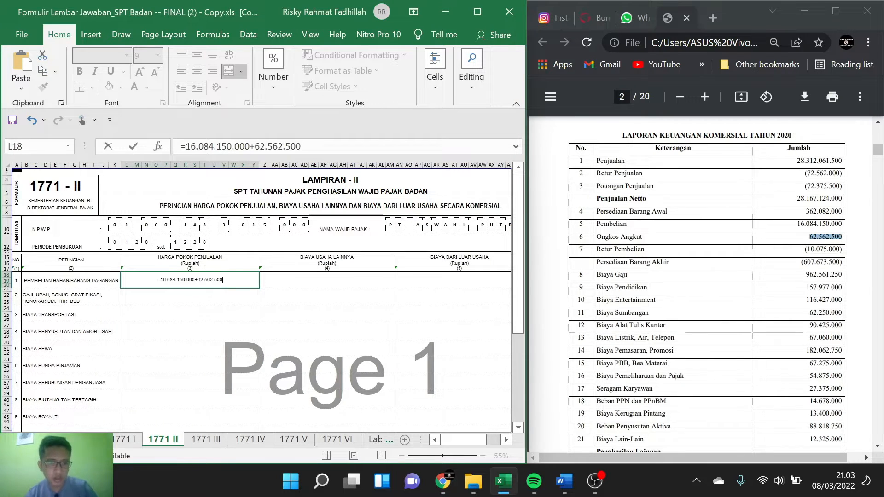
Step: Subtract Retur Pembelian 10.075.000 in the same formula without its parentheses, and accept the proposed formula correction
{"action": "type", "text": "-"}
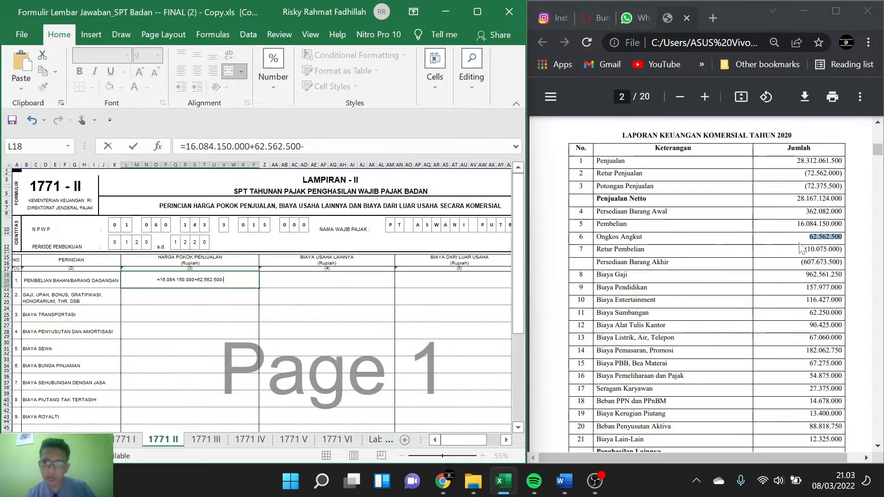
{"action": "left_click_drag", "start_coordinate": [804, 249], "coordinate": [841, 249]}
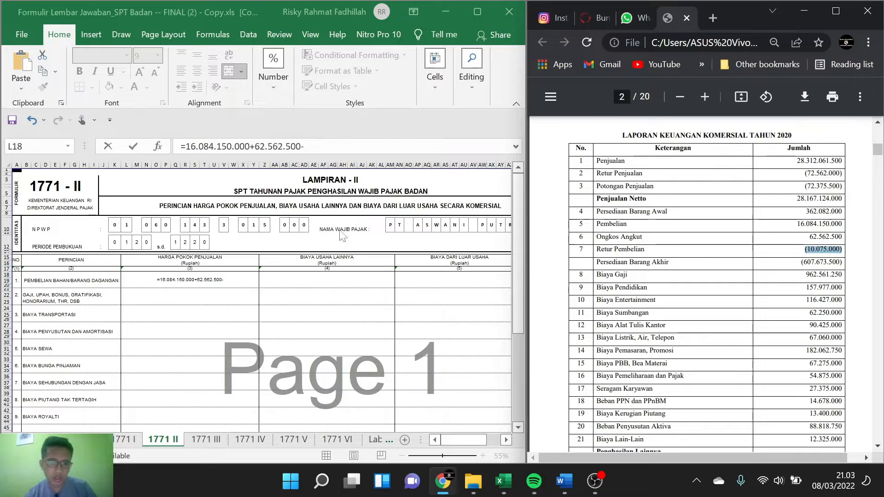
{"action": "left_click", "coordinate": [226, 280]}
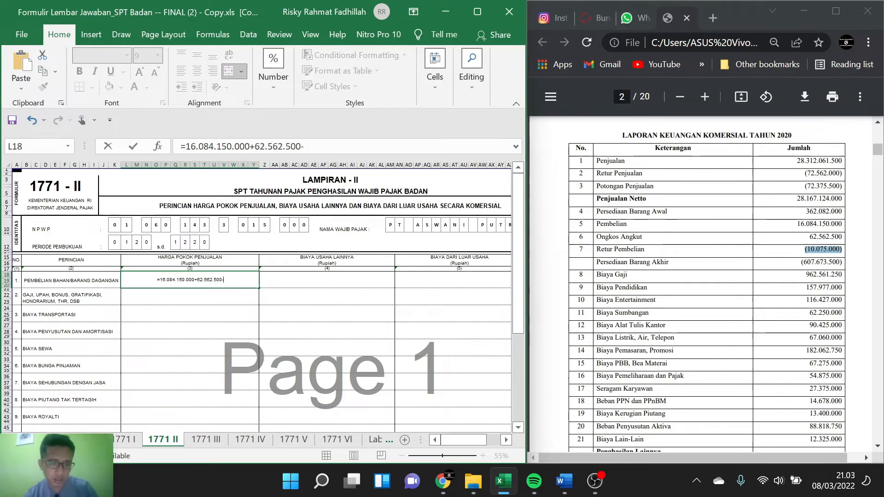
{"action": "key", "text": "ctrl+v"}
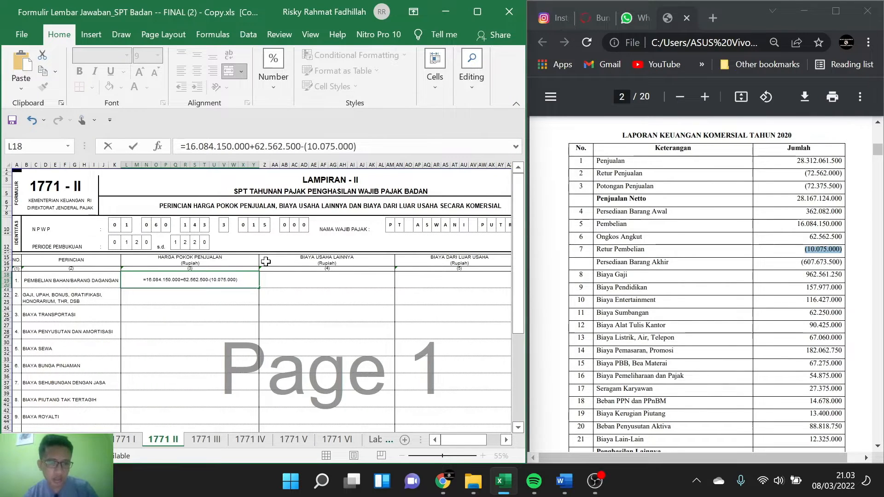
{"action": "key", "text": "BackSpace"}
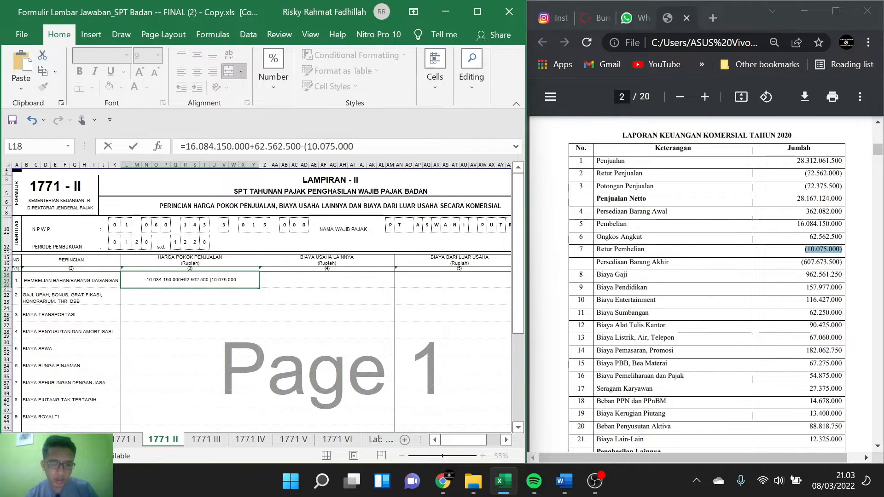
{"action": "key", "text": "BackSpace"}
{"action": "key", "text": "Return"}
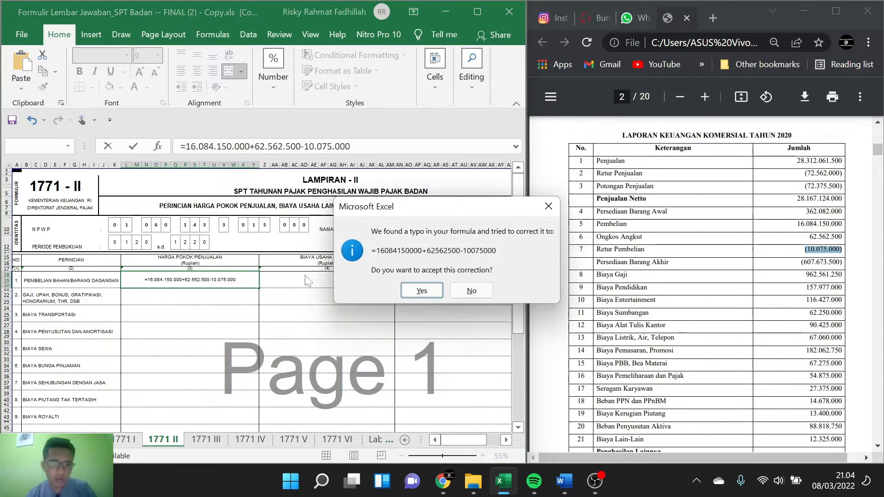
{"action": "left_click", "coordinate": [420, 290]}
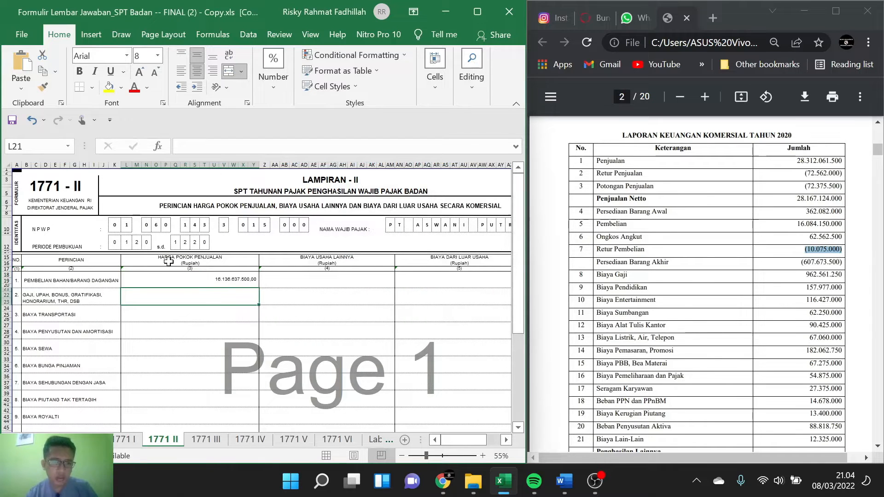
Step: Enter Persediaan Barang Awal 362.082.000 from the case in the Harga Pokok Penjualan cell of the Persediaan Awal row
{"action": "left_click", "coordinate": [222, 285]}
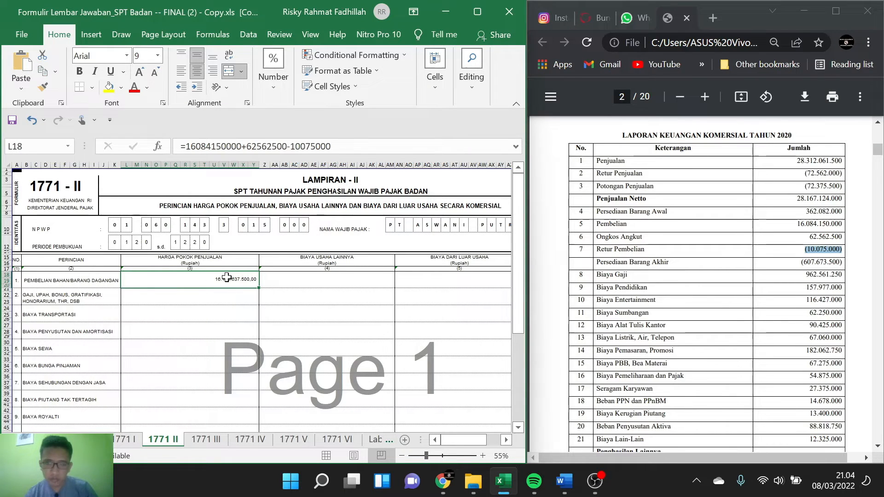
{"action": "left_click", "coordinate": [246, 293]}
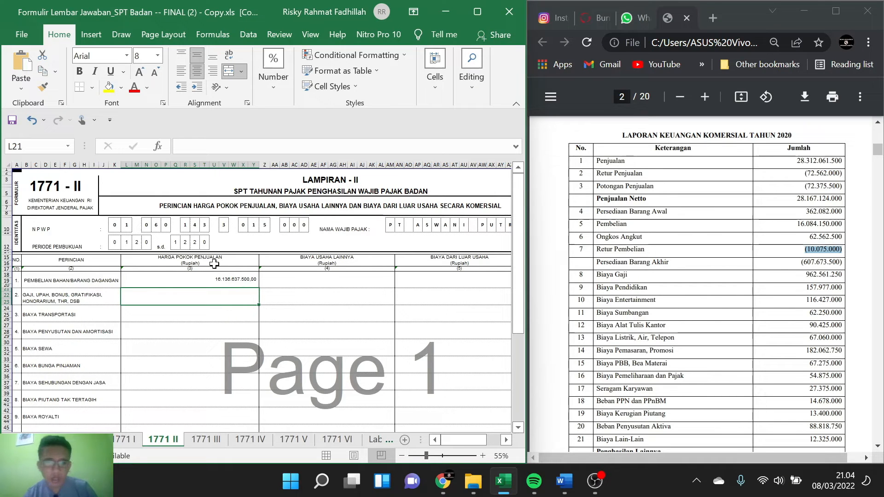
{"action": "scroll", "coordinate": [214, 264], "scroll_direction": "down", "scroll_amount": 5}
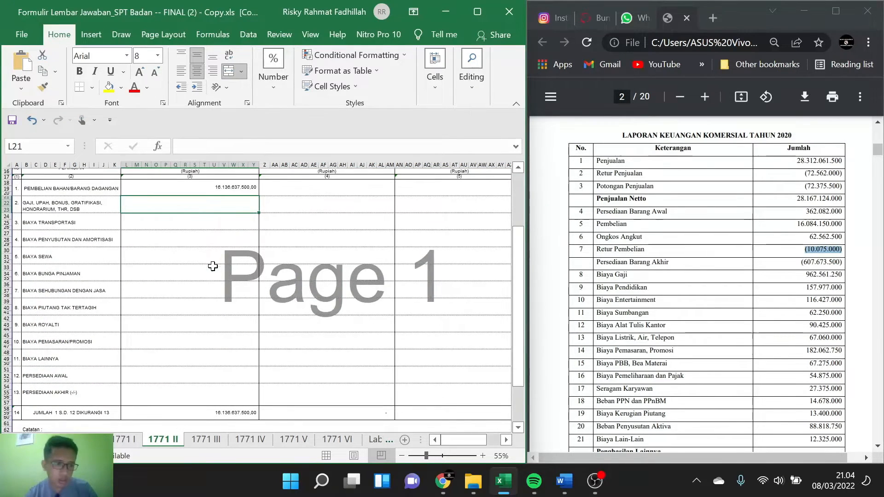
{"action": "left_click", "coordinate": [191, 375]}
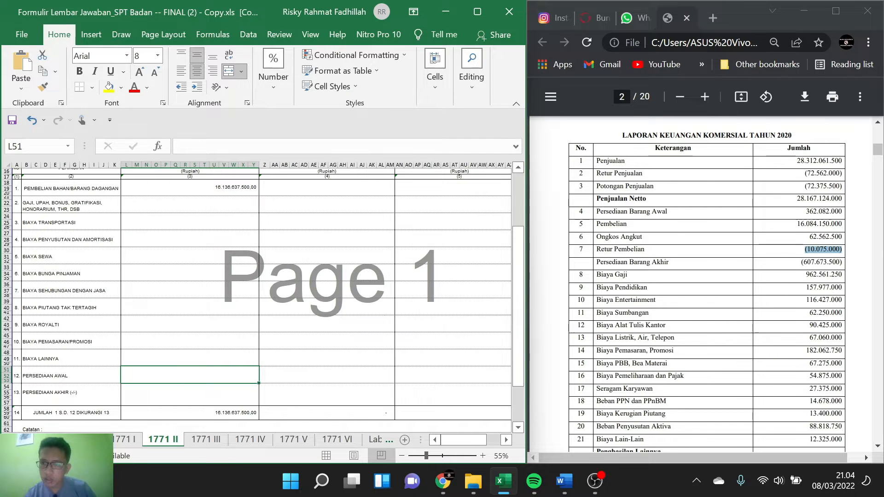
{"action": "left_click_drag", "start_coordinate": [806, 211], "coordinate": [842, 211]}
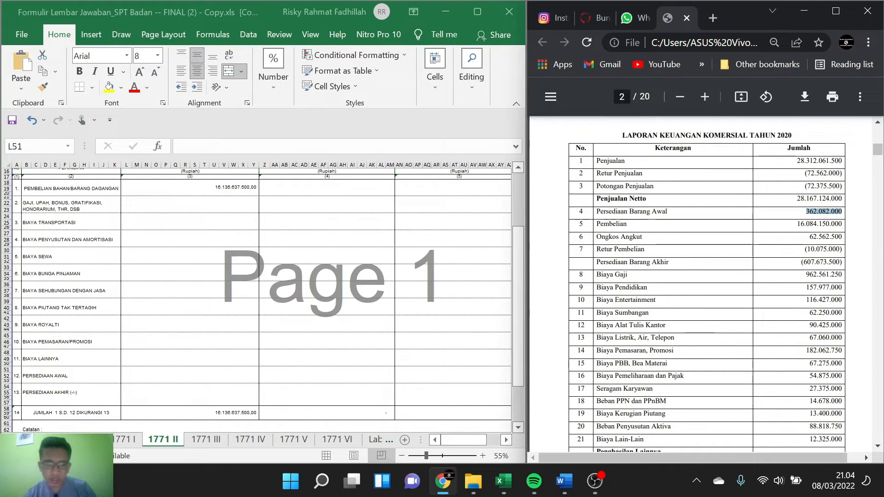
{"action": "left_click", "coordinate": [216, 376]}
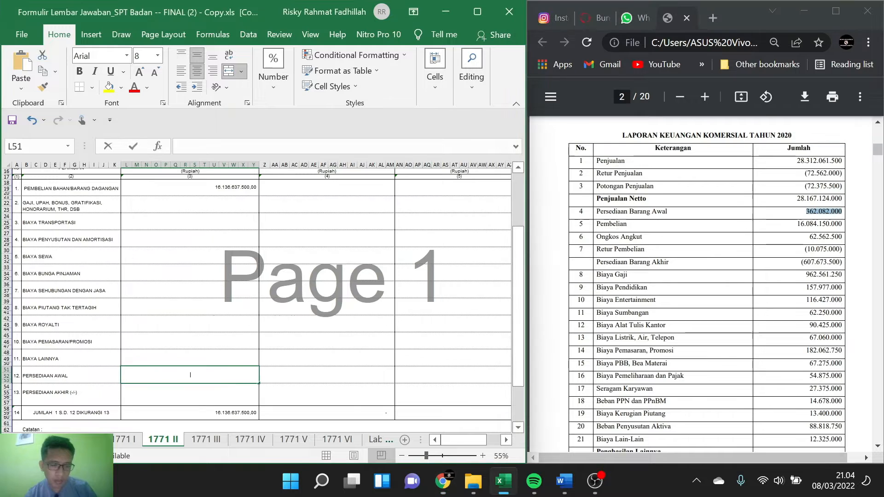
{"action": "type", "text": "362.082.000"}
Step: Enter Persediaan Barang Akhir 607.673.500, without its parentheses, in the Harga Pokok Penjualan cell of the Persediaan Akhir row
{"action": "left_click", "coordinate": [212, 390]}
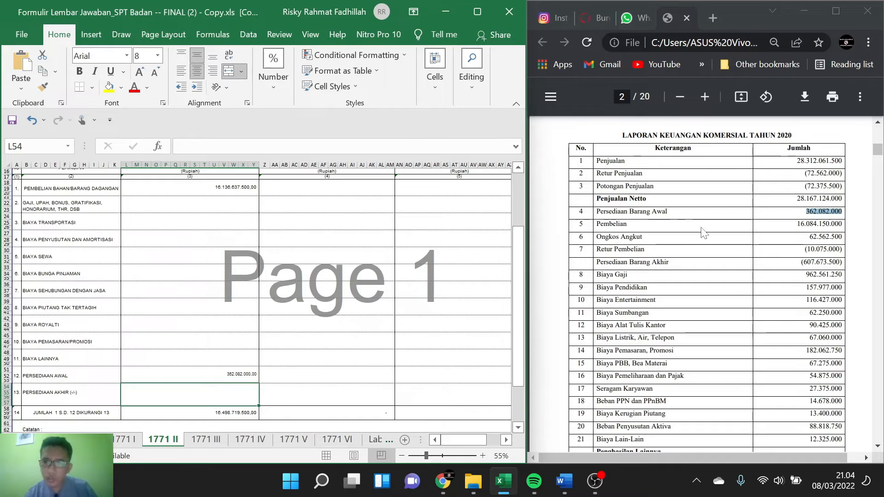
{"action": "left_click_drag", "start_coordinate": [801, 262], "coordinate": [842, 261]}
{"action": "key", "text": "ctrl+c"}
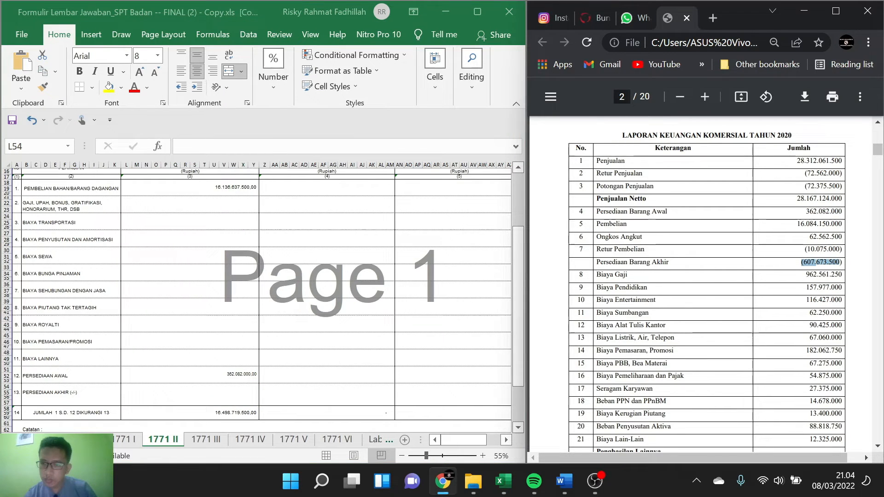
{"action": "left_click", "coordinate": [230, 390]}
{"action": "double_click", "coordinate": [230, 390]}
{"action": "key", "text": "ctrl+v"}
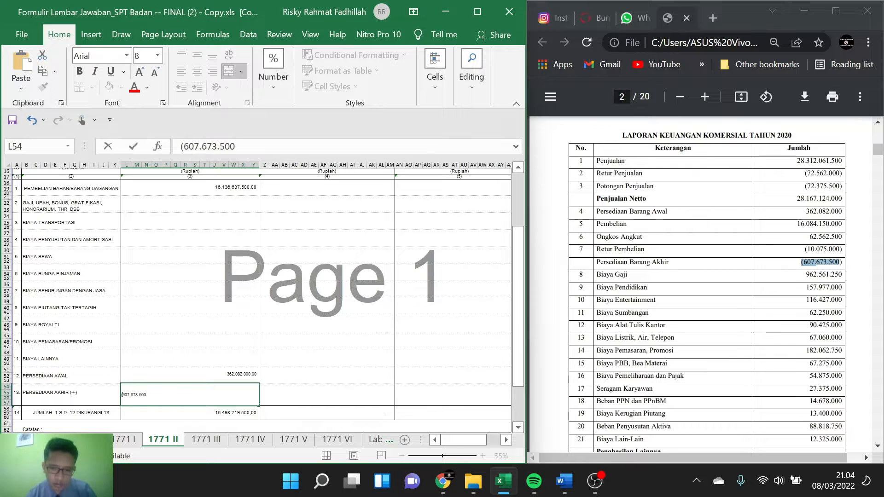
{"action": "key", "text": "Delete"}
{"action": "left_click", "coordinate": [187, 338]}
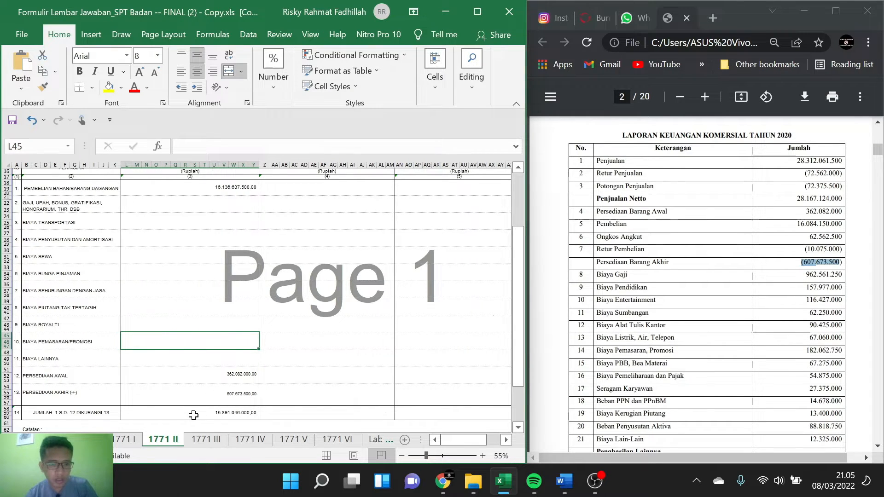
Step: Enter Biaya Gaji 962.561.250 from the case in the Biaya Usaha Lainnya cell of the Gaji, Upah, Bonus row
{"action": "scroll", "coordinate": [368, 256], "scroll_direction": "up", "scroll_amount": 2}
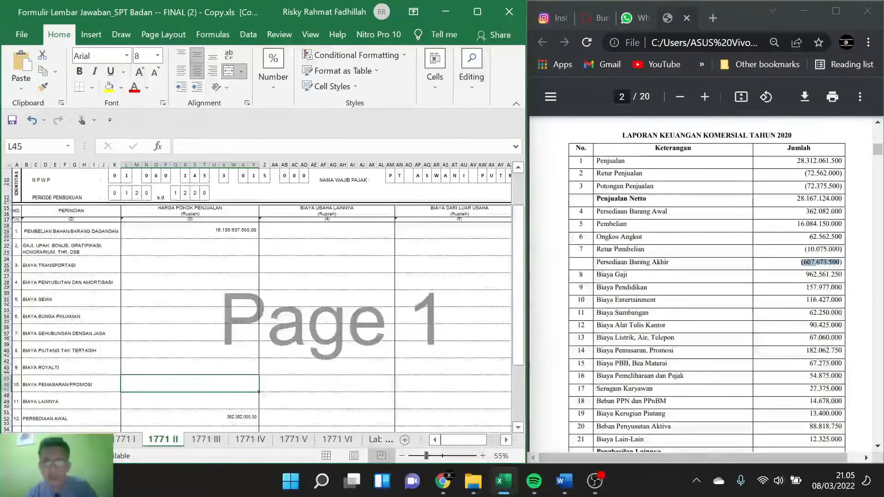
{"action": "scroll", "coordinate": [670, 199], "scroll_direction": "down", "scroll_amount": 2}
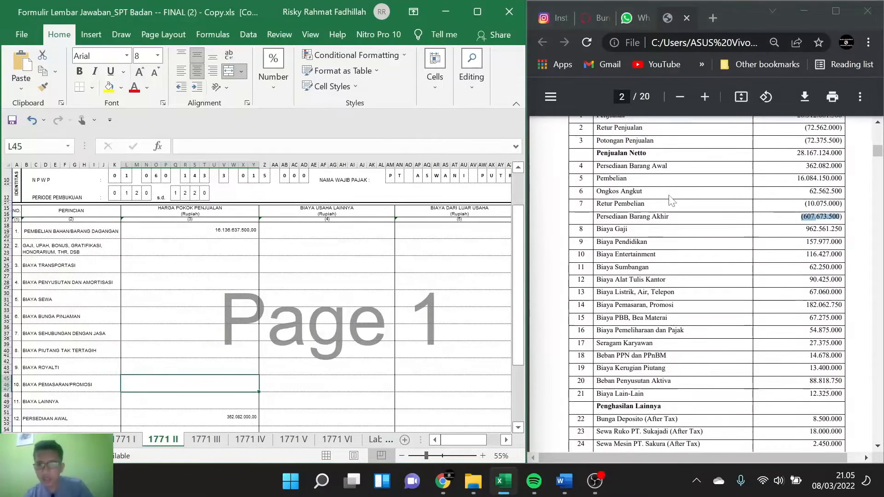
{"action": "left_click_drag", "start_coordinate": [806, 229], "coordinate": [842, 229]}
{"action": "key", "text": "ctrl+c"}
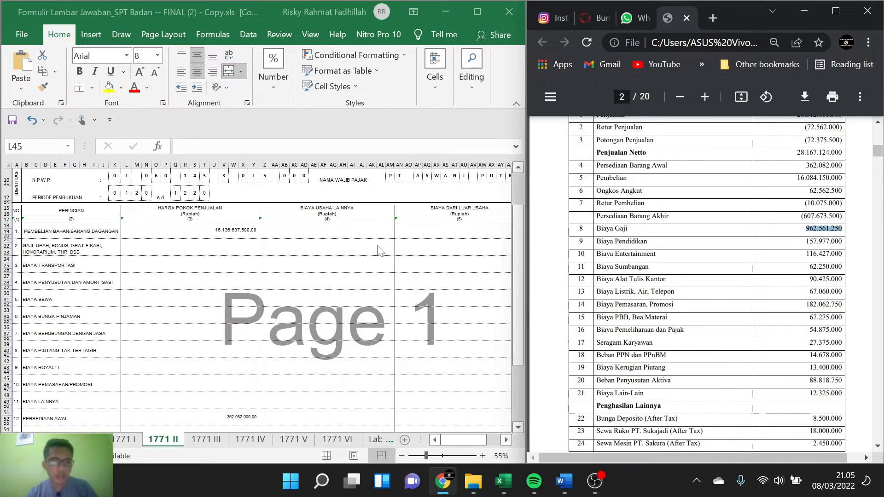
{"action": "left_click", "coordinate": [316, 254]}
{"action": "double_click", "coordinate": [314, 248]}
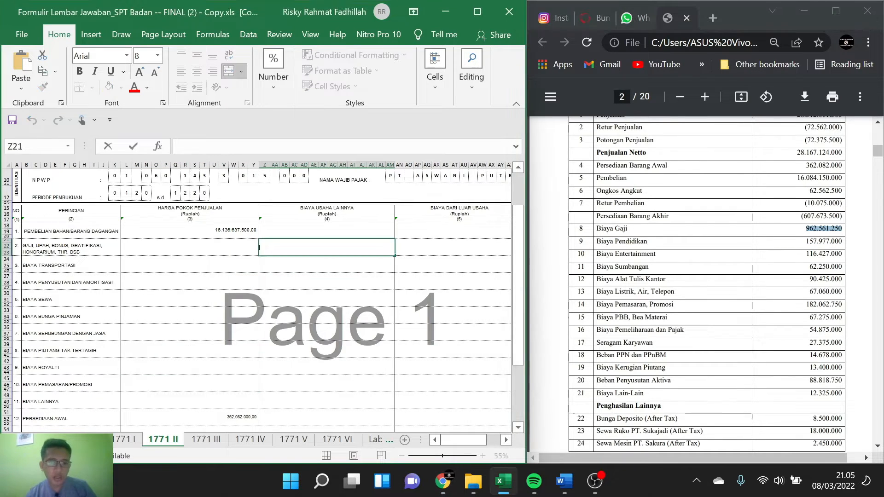
{"action": "key", "text": "ctrl+v"}
{"action": "left_click", "coordinate": [332, 257]}
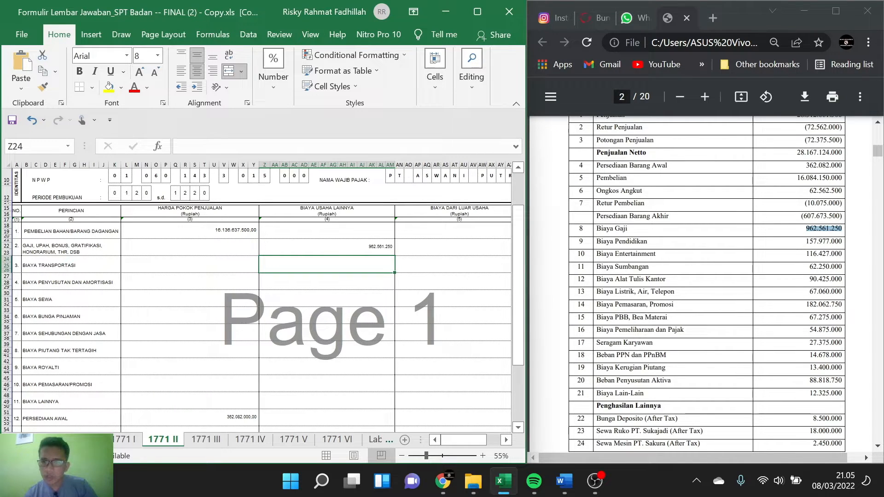
Step: In the Biaya Usaha Lainnya cell of the Biaya Lainnya row, start a formula adding Biaya Pendidikan 157.977.000 and Biaya Entertainment 116.427.000
{"action": "left_click", "coordinate": [808, 242]}
{"action": "left_click_drag", "start_coordinate": [837, 241], "coordinate": [842, 241]}
{"action": "key", "text": "ctrl+c"}
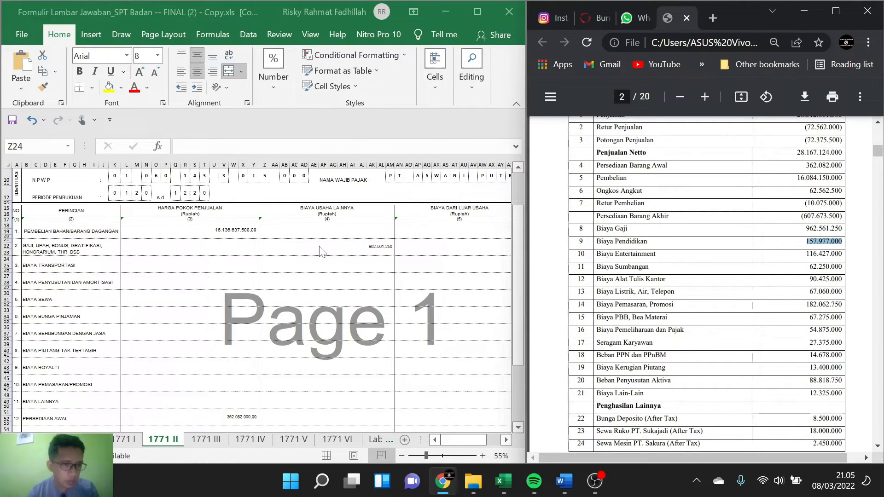
{"action": "scroll", "coordinate": [319, 289], "scroll_direction": "down", "scroll_amount": 2}
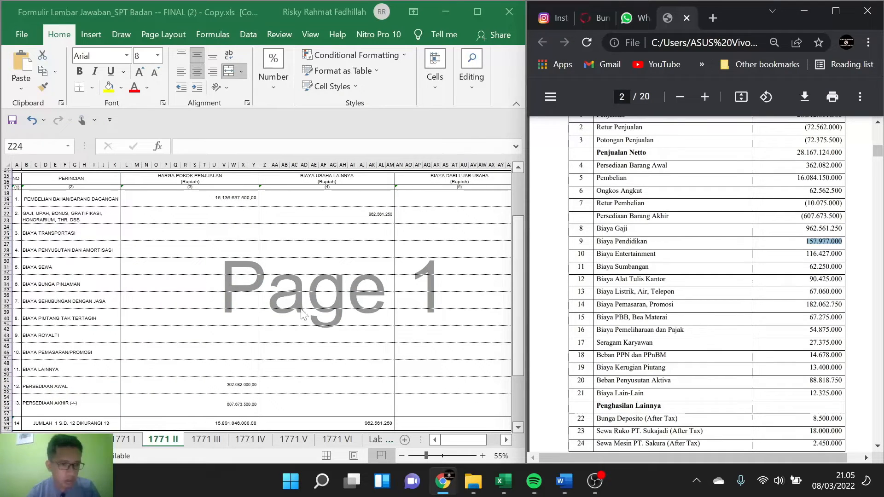
{"action": "left_click", "coordinate": [327, 369]}
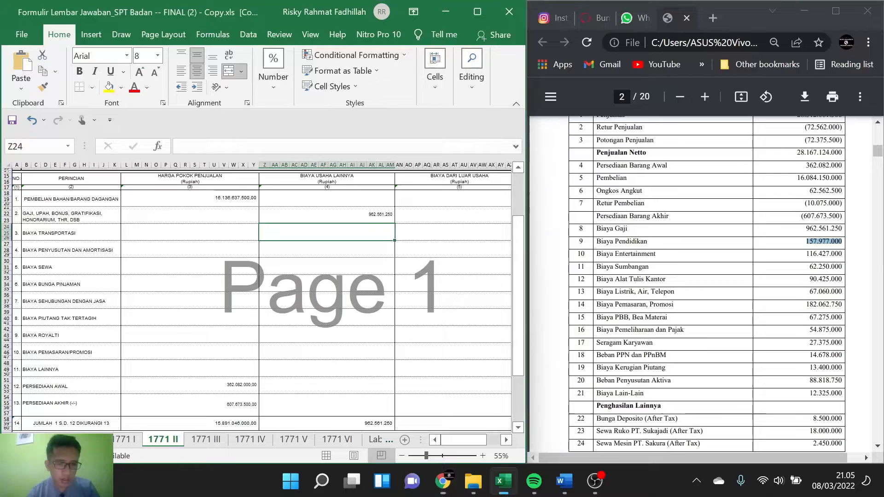
{"action": "left_click", "coordinate": [328, 369]}
{"action": "type", "text": "="}
{"action": "key", "text": "ctrl+v"}
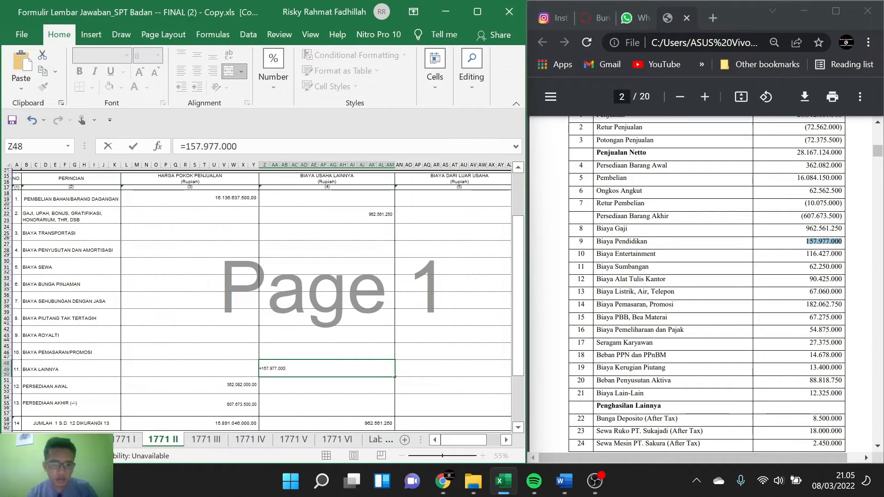
{"action": "type", "text": "+"}
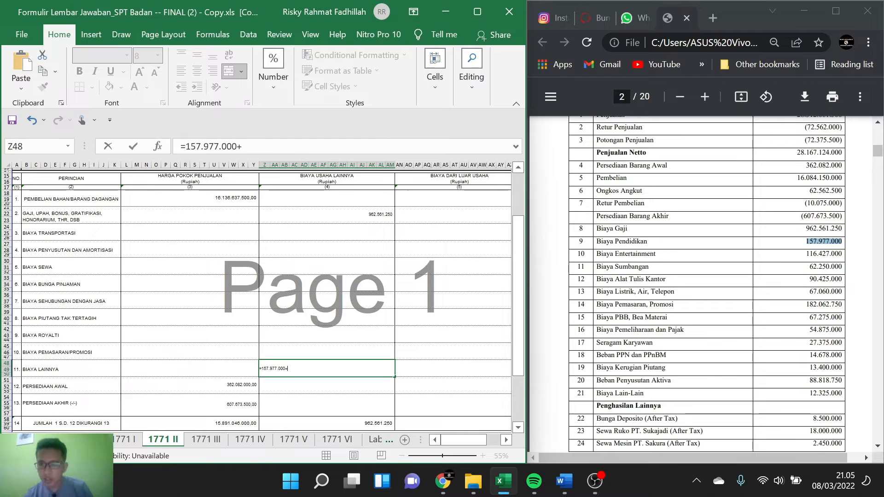
{"action": "mouse_move", "coordinate": [807, 254]}
{"action": "left_mouse_down"}
{"action": "mouse_move", "coordinate": [838, 254]}
{"action": "mouse_move", "coordinate": [807, 254]}
{"action": "left_mouse_up"}
{"action": "key", "text": "ctrl+c"}
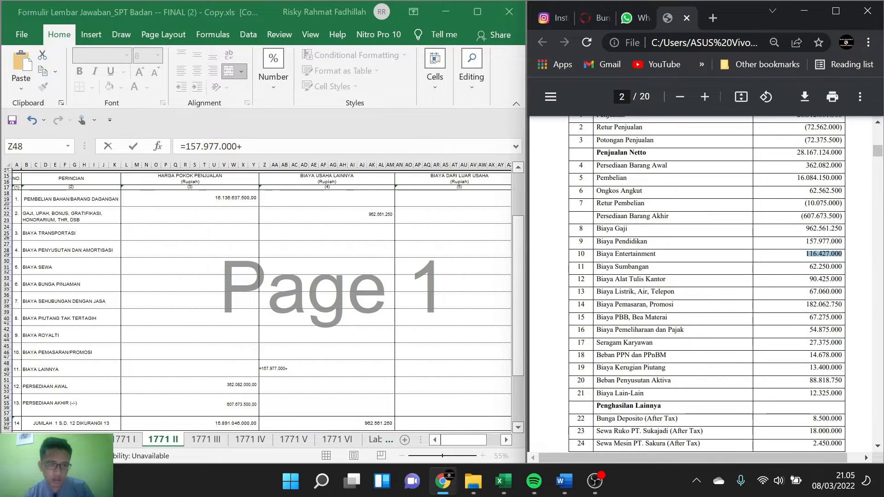
{"action": "left_click", "coordinate": [295, 369]}
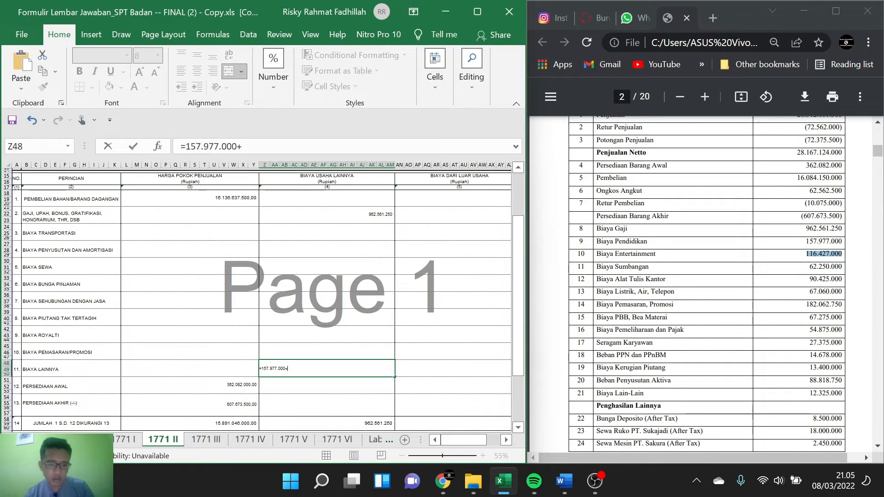
{"action": "key", "text": "ctrl+v"}
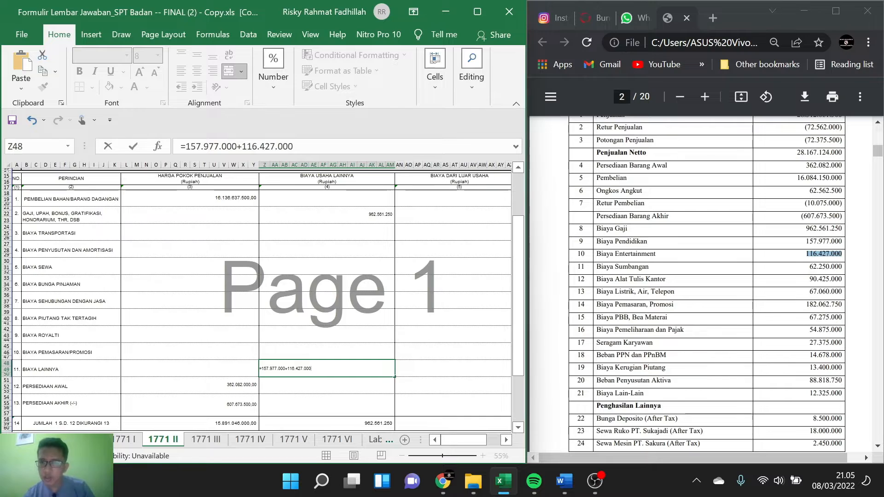
Step: Add Biaya Sumbangan 62.250.000 and Biaya Alat Tulis Kantor 90.425.000 to the Biaya Lainnya formula
{"action": "left_click", "coordinate": [810, 267]}
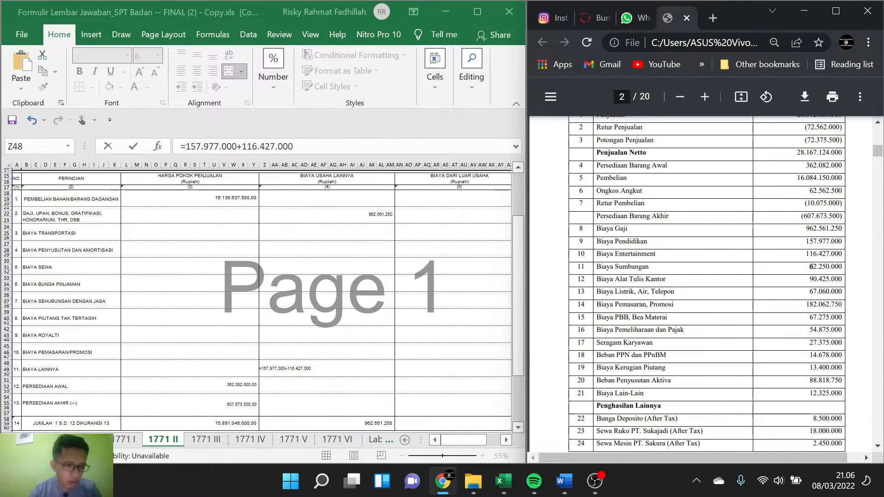
{"action": "left_click_drag", "start_coordinate": [809, 267], "coordinate": [837, 266]}
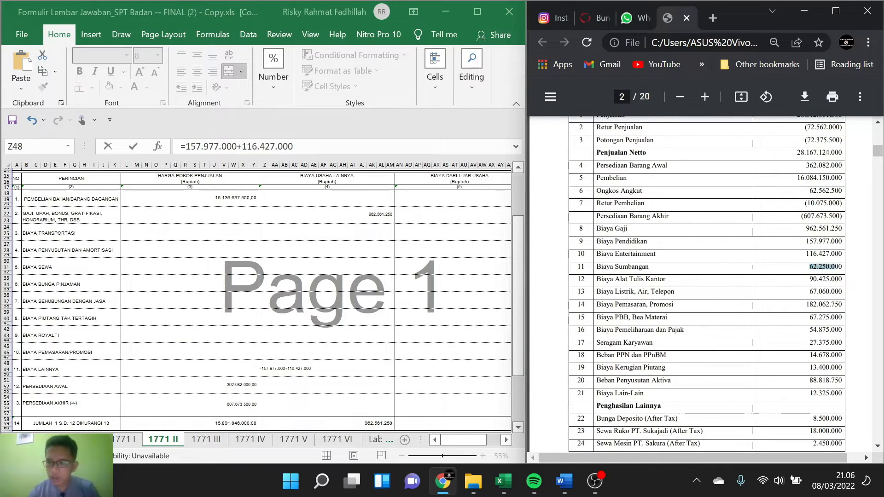
{"action": "left_click", "coordinate": [384, 360]}
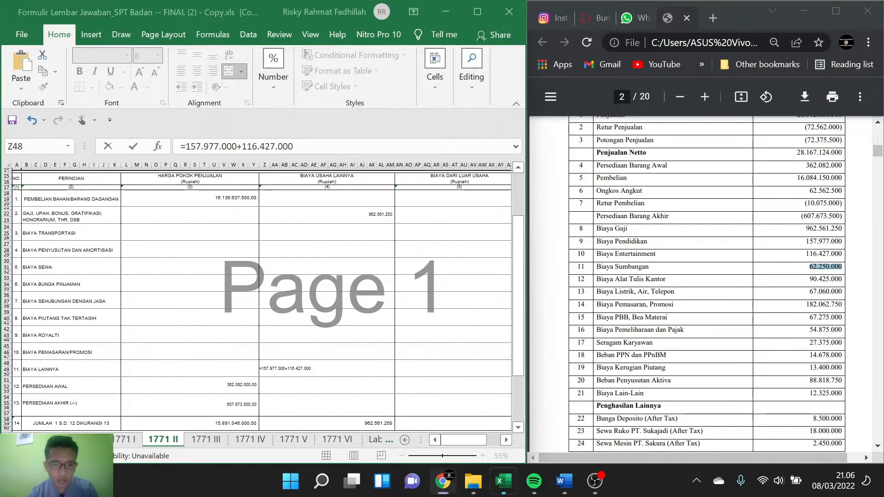
{"action": "type", "text": "62.250.000"}
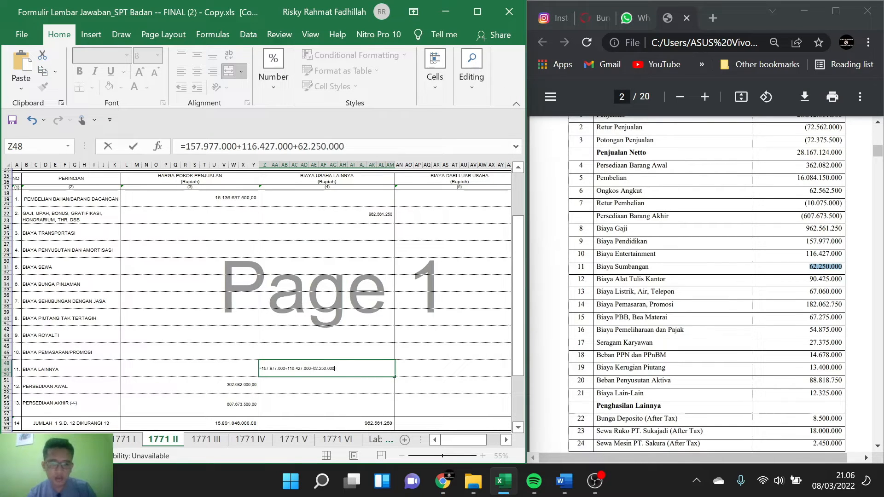
{"action": "scroll", "coordinate": [707, 283], "scroll_direction": "down", "scroll_amount": 1}
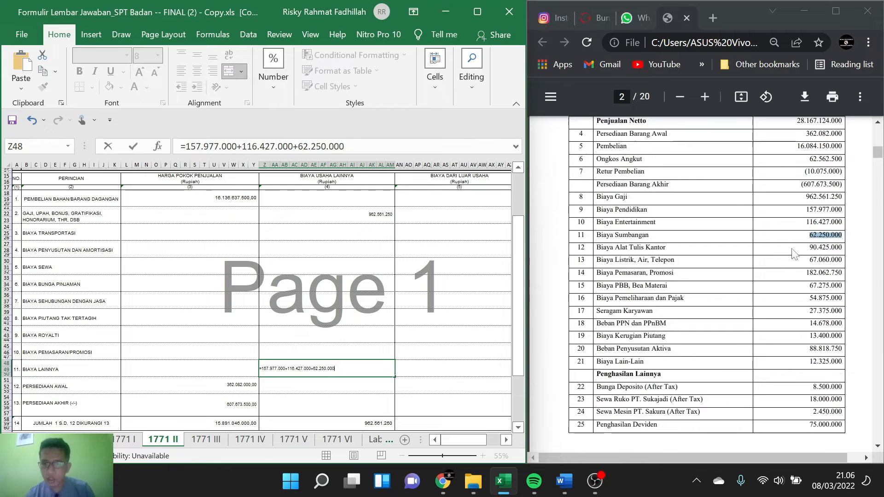
{"action": "double_click", "coordinate": [828, 247]}
{"action": "key", "text": "ctrl+c"}
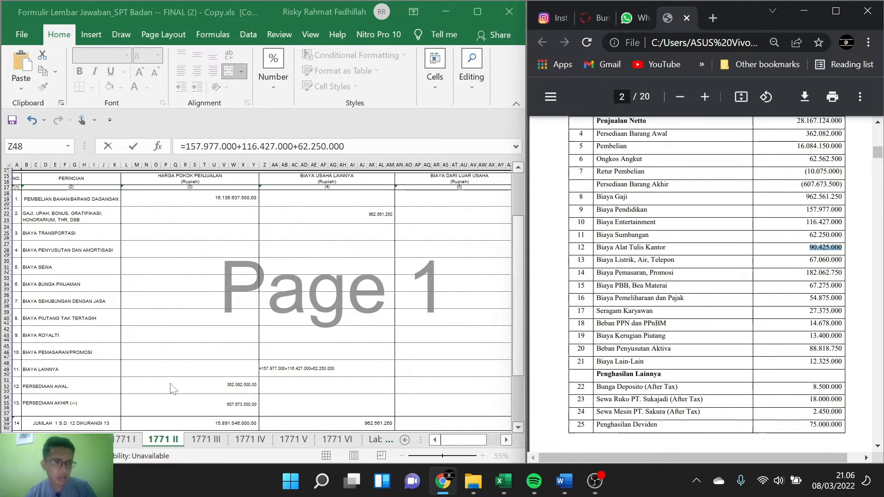
{"action": "left_click", "coordinate": [342, 368]}
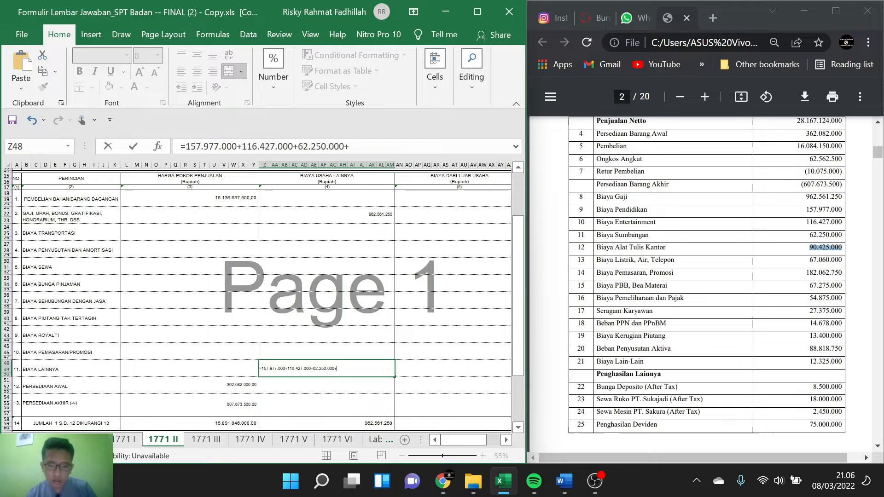
{"action": "key", "text": "ctrl+v"}
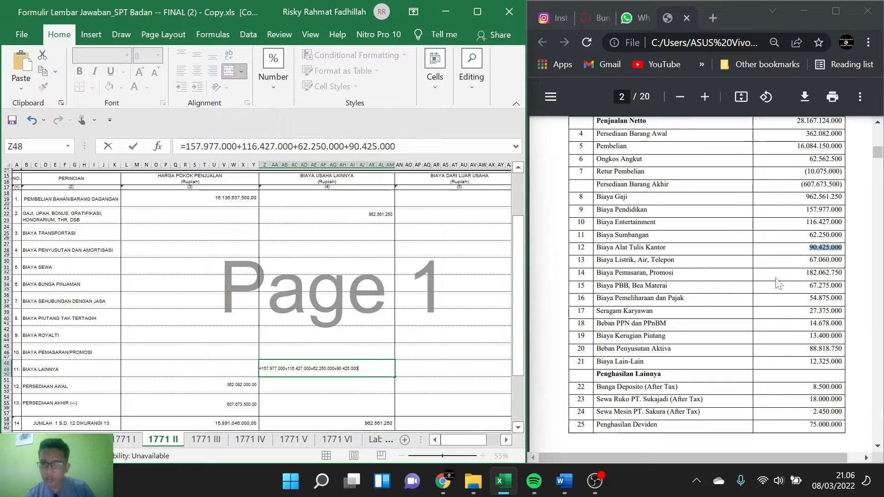
Step: Add Biaya Listrik, Air, Telepon 67.060.000 from the case to the Biaya Lainnya formula
{"action": "scroll", "coordinate": [777, 282], "scroll_direction": "down", "scroll_amount": 1}
{"action": "left_click_drag", "start_coordinate": [809, 238], "coordinate": [835, 238]}
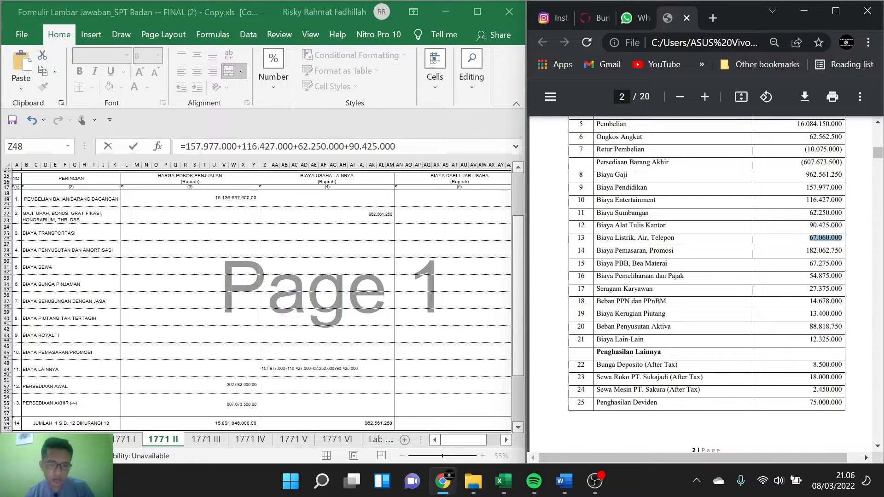
{"action": "double_click", "coordinate": [363, 369]}
{"action": "type", "text": "+67.060.000"}
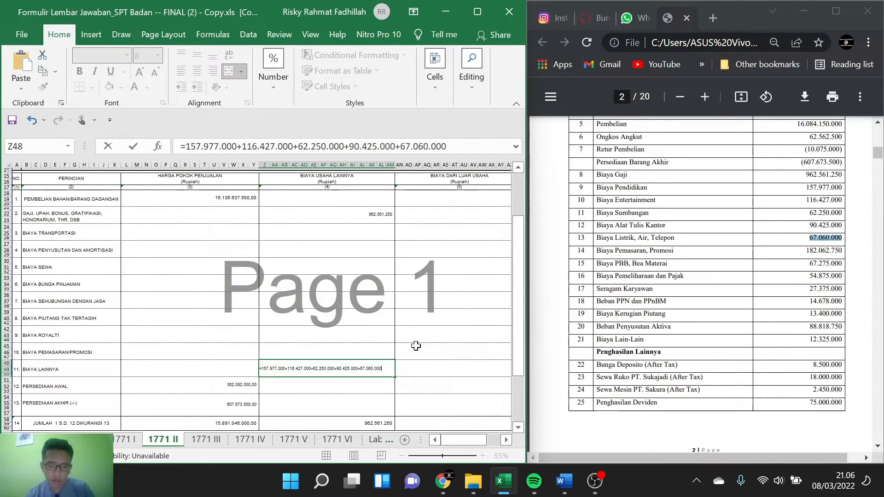
Step: Accept the corrected Biaya Lainnya formula and enter Biaya Pemasaran, Promosi 182.062.750 in the Biaya Usaha Lainnya cell of the Biaya Pemasaran/Promosi row
{"action": "left_click_drag", "start_coordinate": [806, 251], "coordinate": [842, 251]}
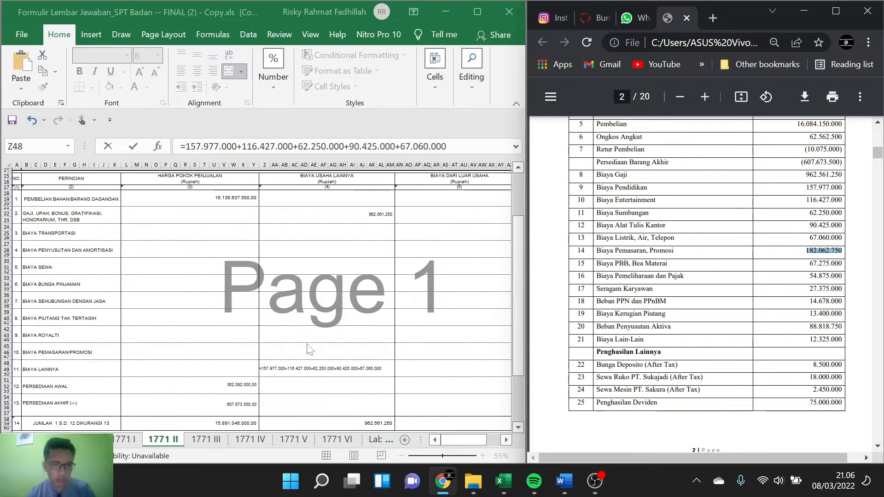
{"action": "key", "text": "Return"}
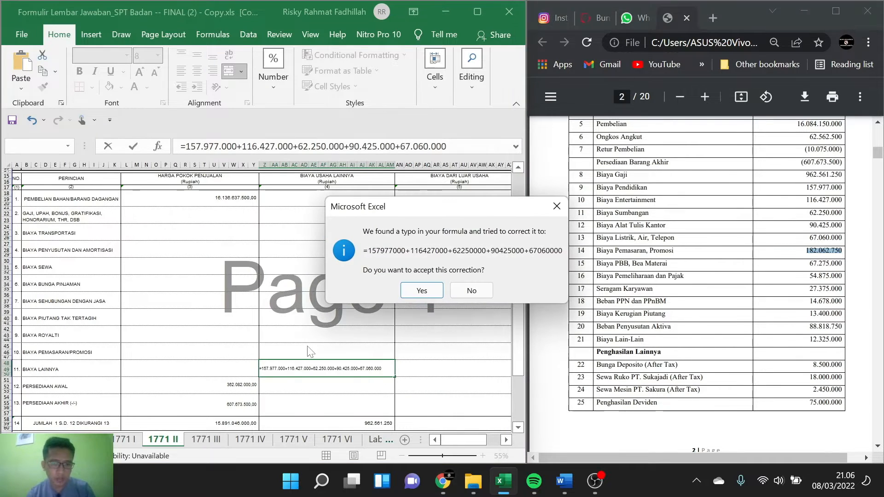
{"action": "left_click", "coordinate": [419, 290]}
{"action": "left_click", "coordinate": [351, 349]}
{"action": "type", "text": "182.062.750"}
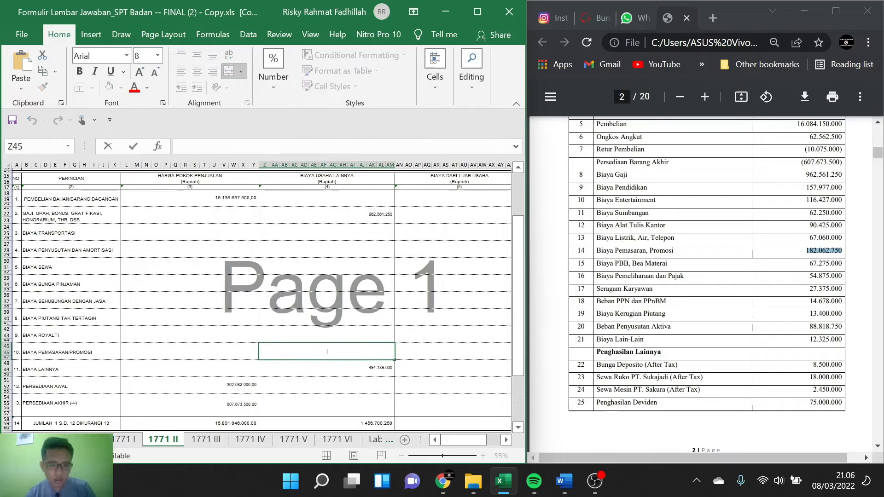
Step: Add Biaya PBB, Bea Materai 67.275.000 to the Biaya Lainnya formula and accept its corrected number format
{"action": "scroll", "coordinate": [707, 276], "scroll_direction": "down", "scroll_amount": 1}
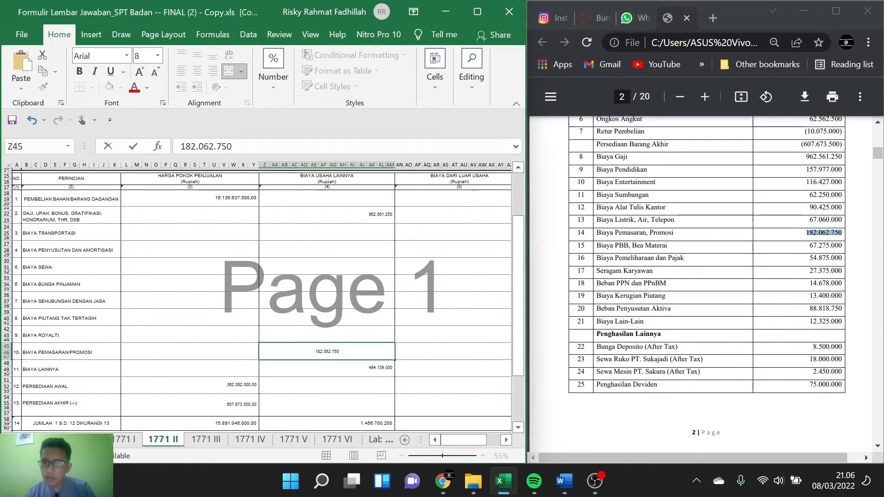
{"action": "double_click", "coordinate": [825, 246]}
{"action": "key", "text": "ctrl+c"}
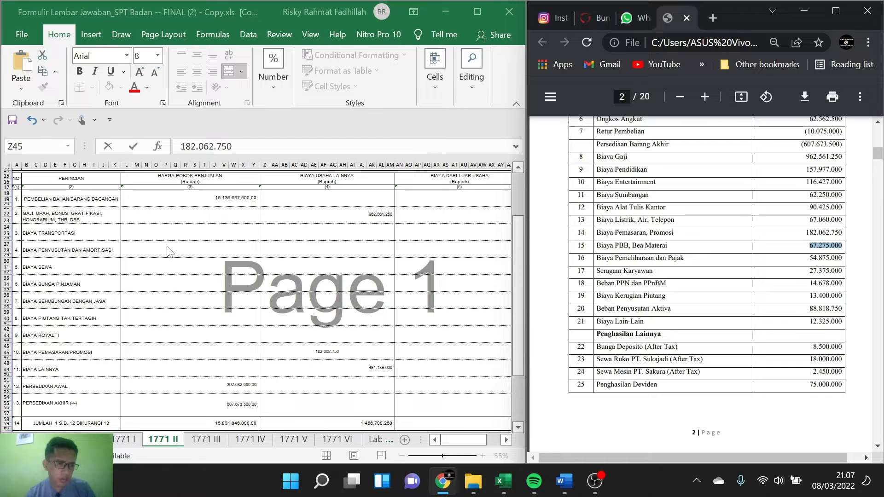
{"action": "left_click", "coordinate": [364, 372]}
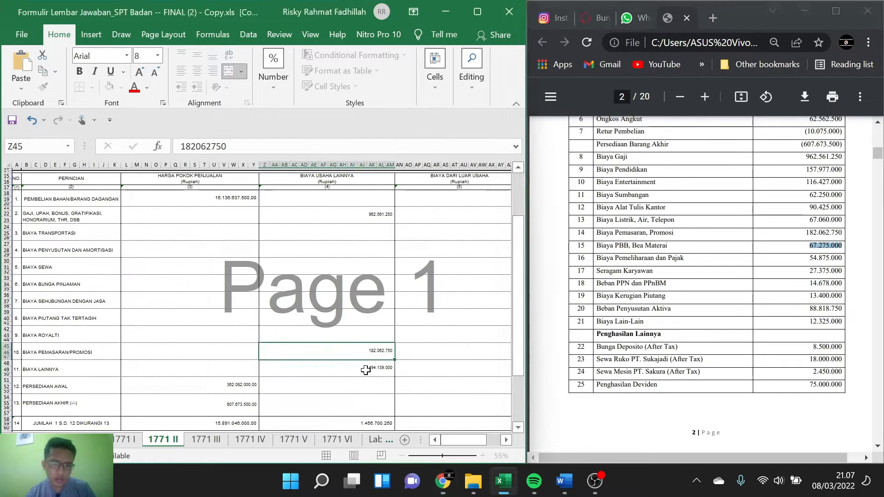
{"action": "double_click", "coordinate": [364, 372]}
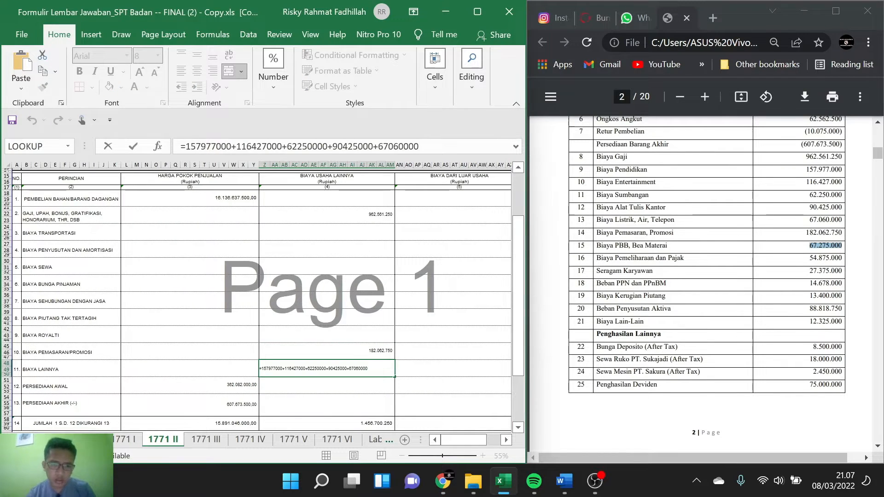
{"action": "type", "text": "+"}
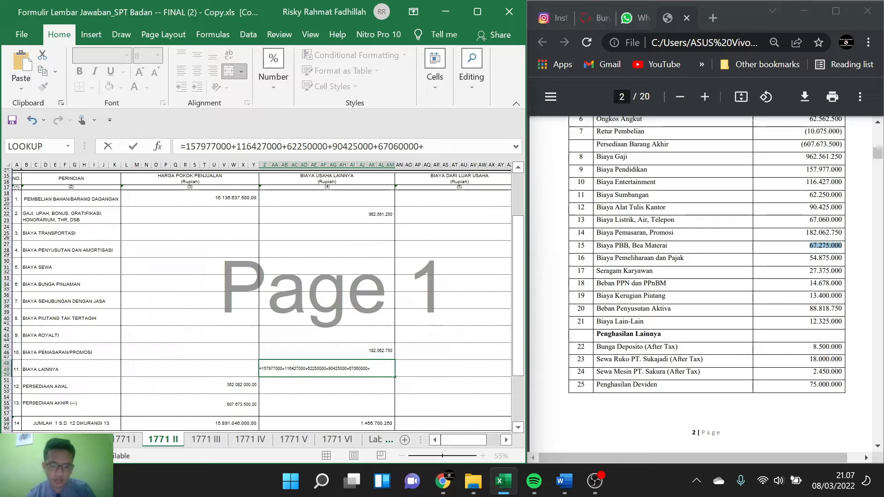
{"action": "key", "text": "ctrl+v"}
{"action": "key", "text": "Return"}
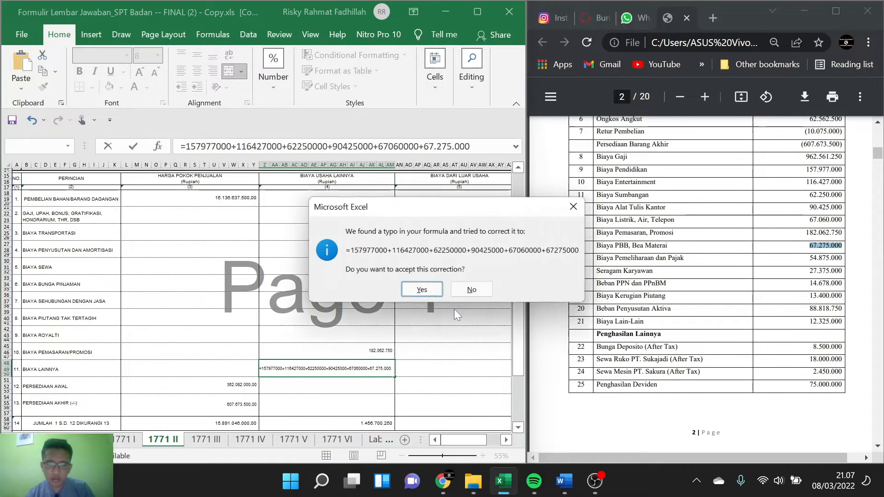
{"action": "left_click", "coordinate": [429, 294]}
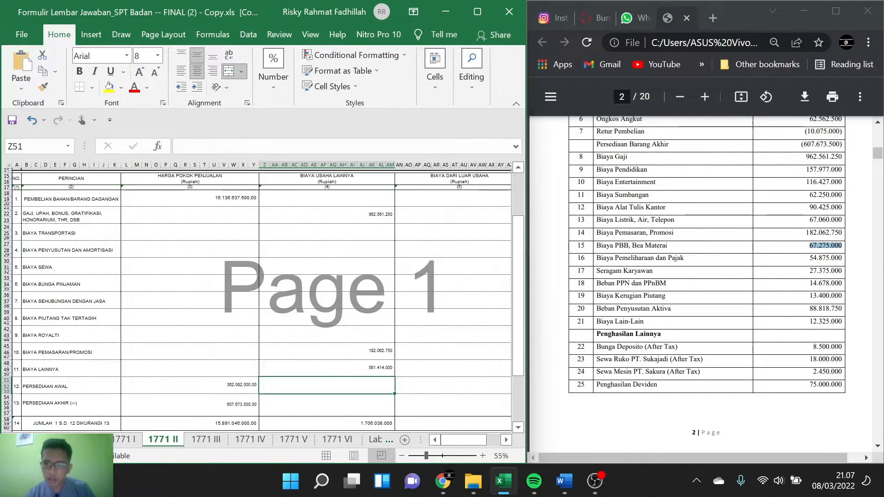
Step: Enter Biaya Pemeliharaan dan Pajak 54.875.000 in the Biaya Usaha Lainnya cell of the Biaya Transportasi row
{"action": "double_click", "coordinate": [825, 259]}
{"action": "key", "text": "ctrl+c"}
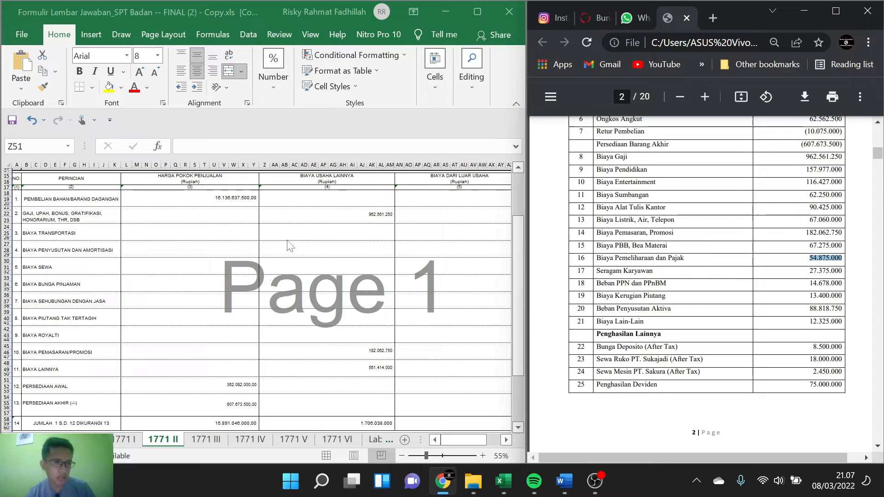
{"action": "left_click", "coordinate": [320, 230]}
{"action": "left_click", "coordinate": [320, 230]}
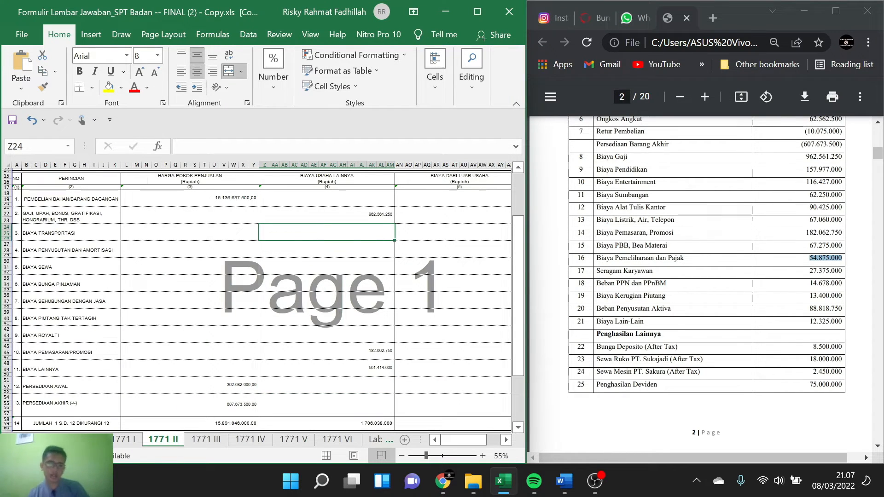
{"action": "double_click", "coordinate": [319, 230]}
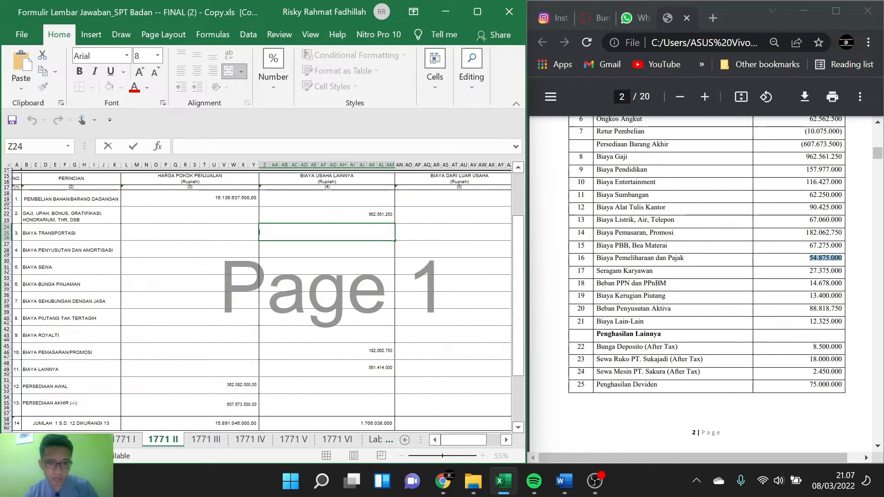
{"action": "key", "text": "ctrl+v"}
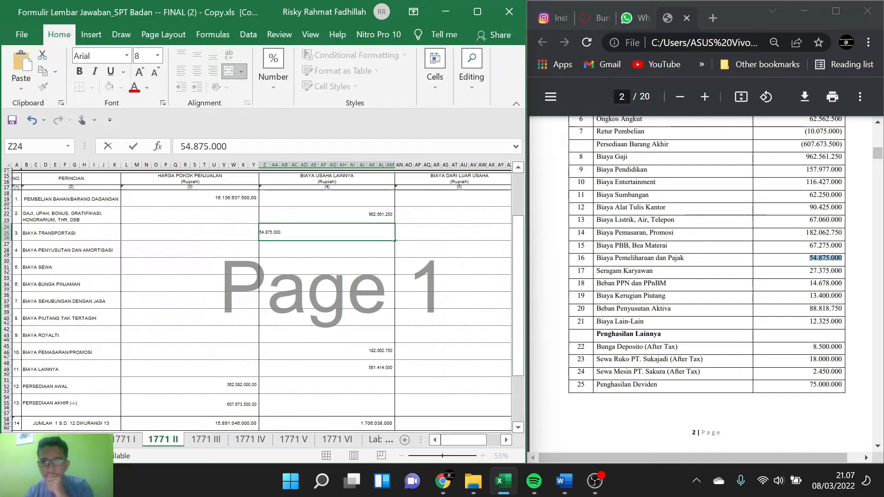
Step: Turn the Biaya Usaha Lainnya entry of the Gaji, Upah, Bonus row into a formula that adds Seragam Karyawan 27.375.000
{"action": "left_click_drag", "start_coordinate": [809, 271], "coordinate": [842, 272]}
{"action": "key", "text": "ctrl+c"}
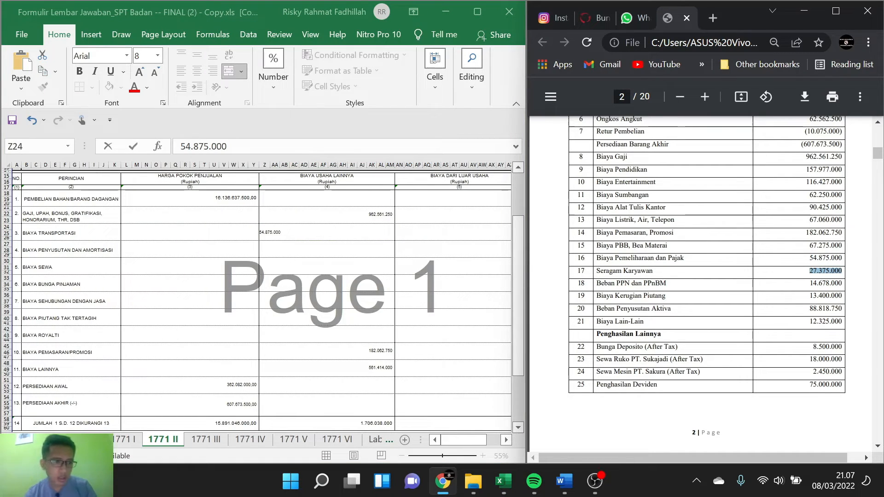
{"action": "left_click", "coordinate": [361, 215]}
{"action": "left_click", "coordinate": [361, 215]}
{"action": "double_click", "coordinate": [336, 209]}
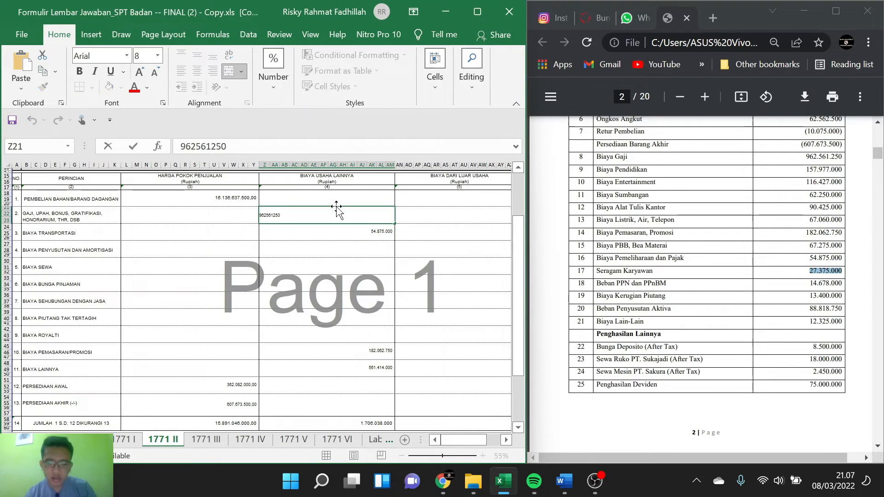
{"action": "type", "text": "+"}
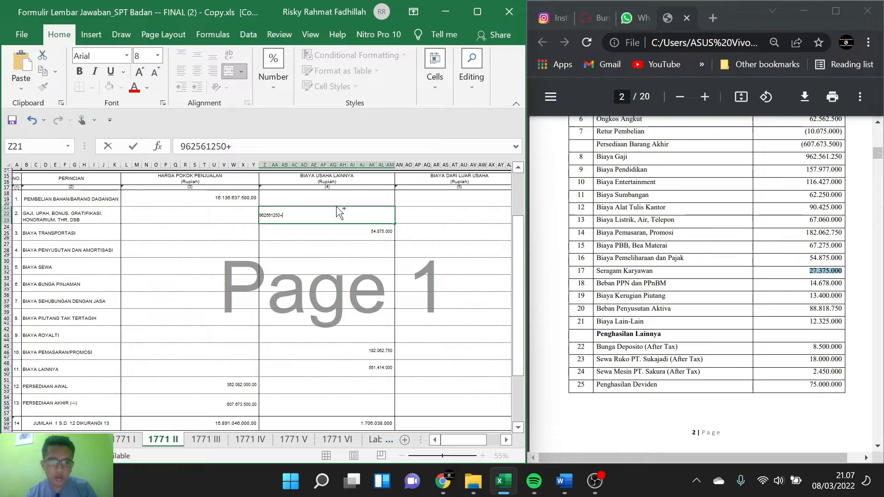
{"action": "key", "text": "ctrl+v"}
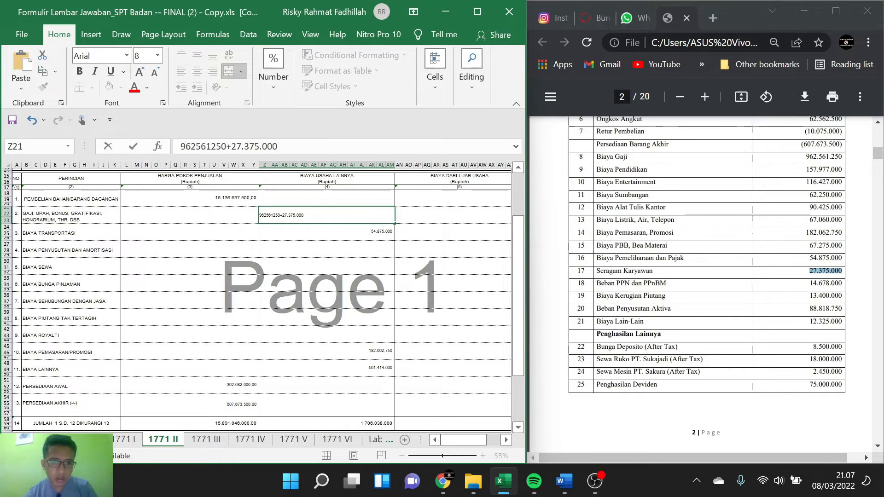
{"action": "type", "text": "="}
{"action": "key", "text": "Return"}
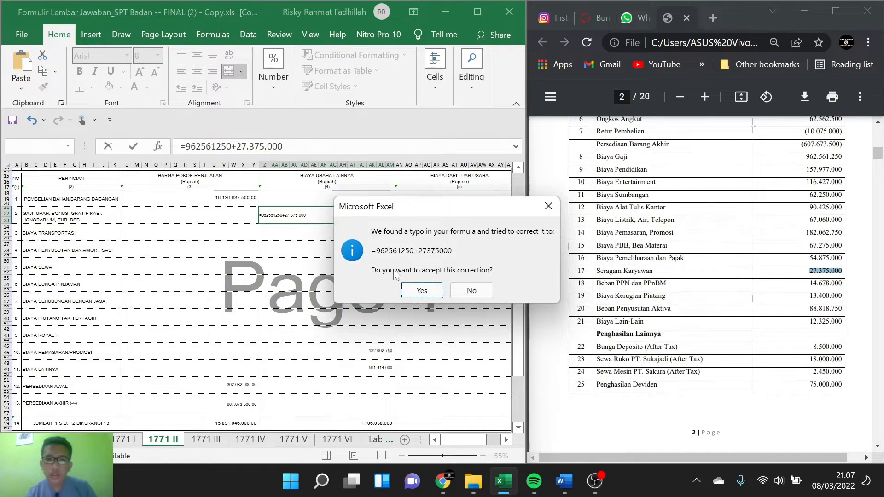
{"action": "left_click", "coordinate": [421, 290]}
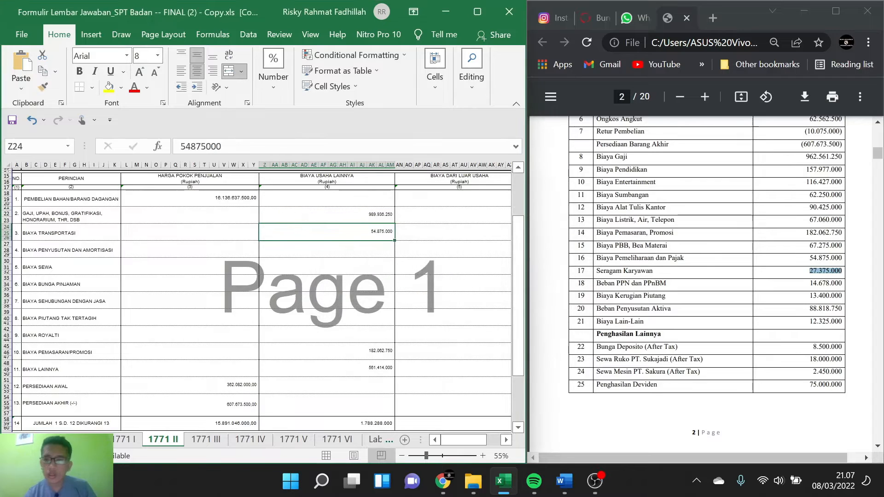
Step: Add Beban PPN dan PPnBM 14.678.000 to the Biaya Lainnya formula and accept its correction
{"action": "scroll", "coordinate": [707, 276], "scroll_direction": "down", "scroll_amount": 1}
{"action": "scroll", "coordinate": [769, 244], "scroll_direction": "down", "scroll_amount": 1}
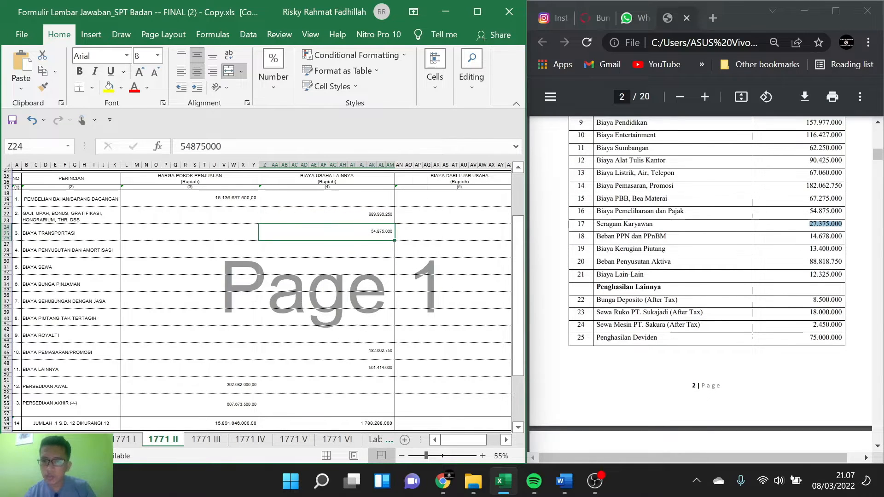
{"action": "left_click_drag", "start_coordinate": [810, 237], "coordinate": [841, 237]}
{"action": "key", "text": "ctrl+c"}
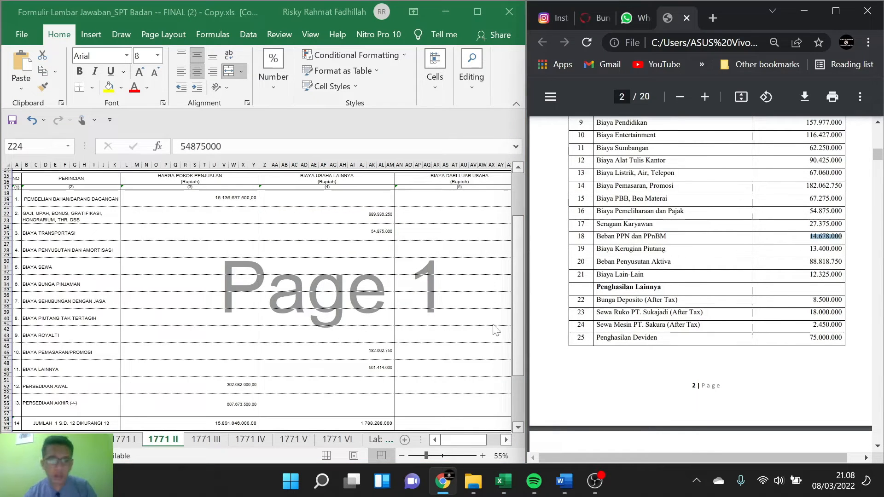
{"action": "left_click", "coordinate": [379, 363]}
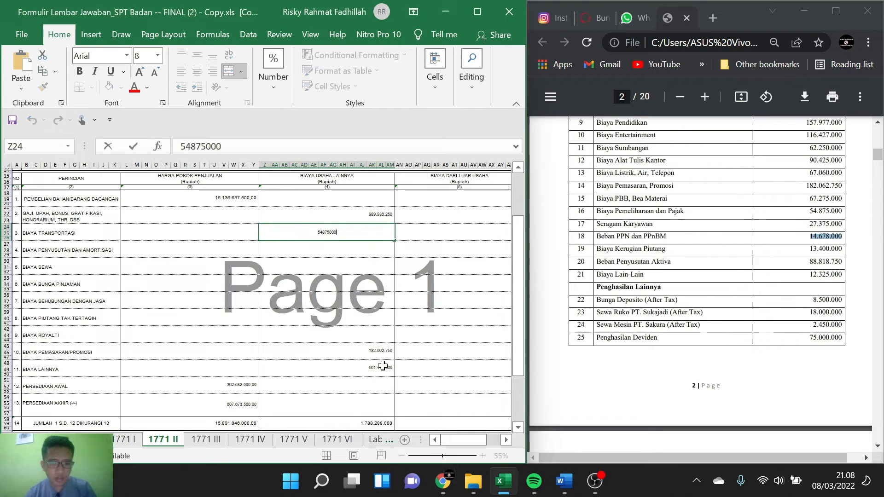
{"action": "double_click", "coordinate": [382, 368]}
{"action": "left_click", "coordinate": [390, 368]}
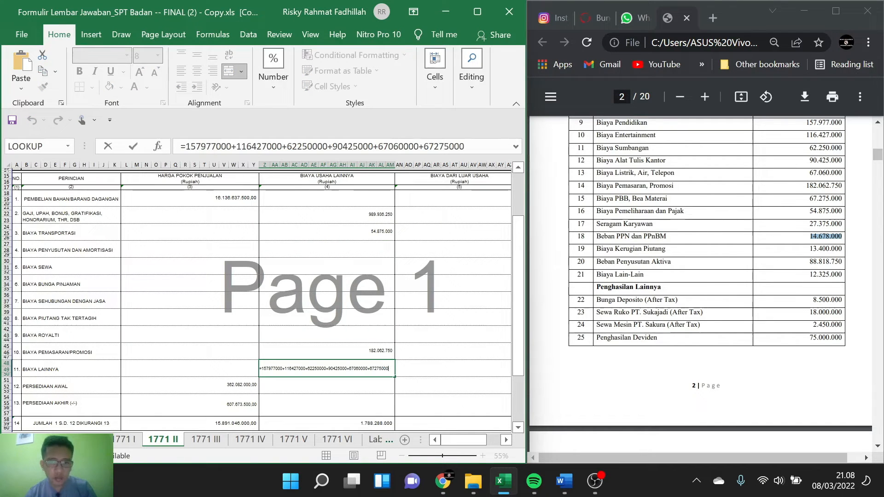
{"action": "key", "text": "ctrl+v"}
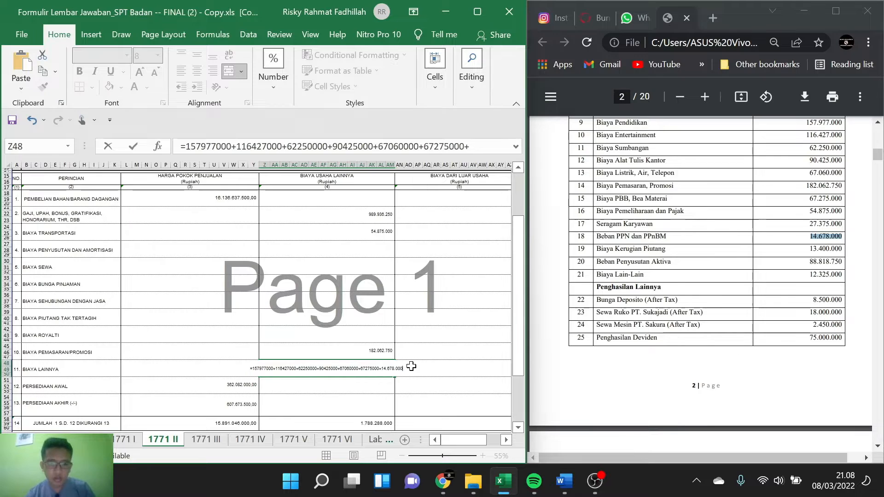
{"action": "key", "text": "Return"}
{"action": "left_click", "coordinate": [420, 291]}
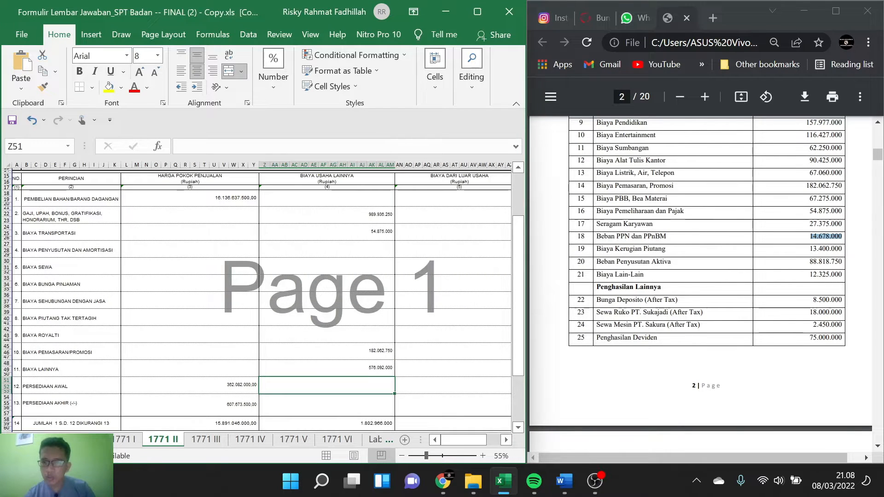
Step: Enter Biaya Kerugian Piutang 13.400.000 in the Biaya Usaha Lainnya cell of the Biaya Piutang Tak Tertagih row
{"action": "left_click_drag", "start_coordinate": [809, 249], "coordinate": [842, 249]}
{"action": "key", "text": "ctrl+c"}
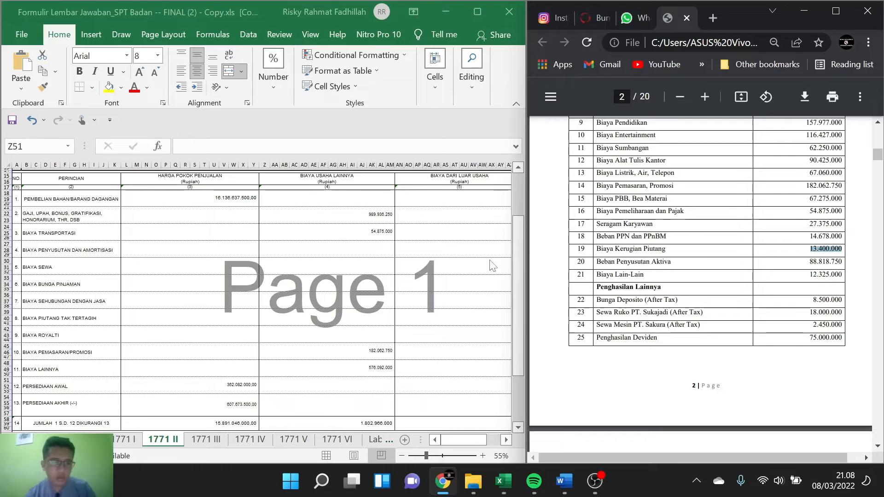
{"action": "double_click", "coordinate": [292, 319]}
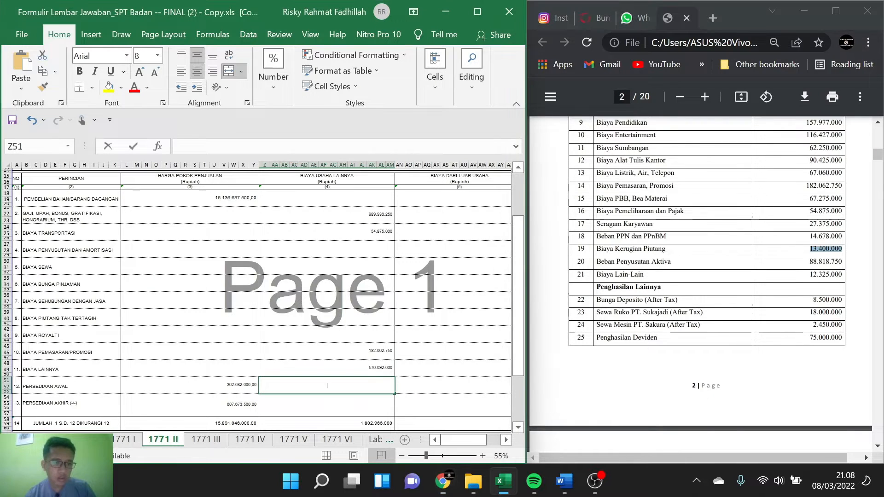
{"action": "key", "text": "ctrl+v"}
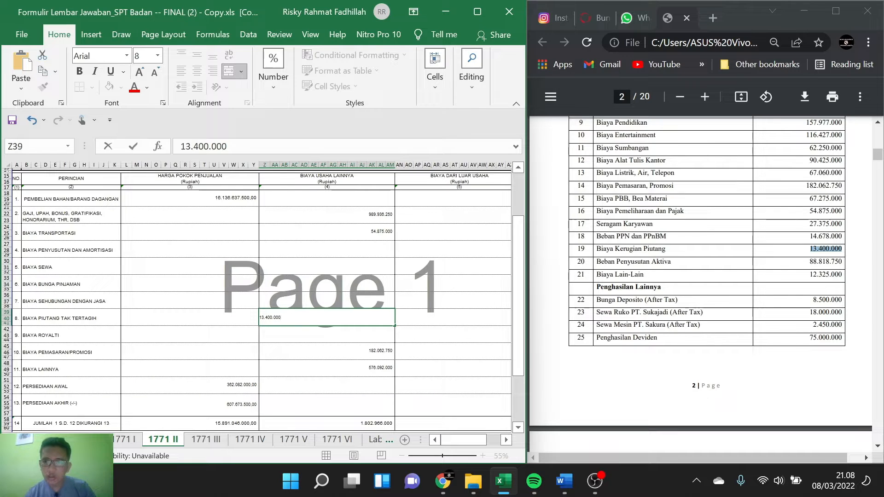
Step: Enter Beban Penyusutan Aktiva 88.818.750 in the Biaya Usaha Lainnya cell of the Biaya Penyusutan dan Amortisasi row
{"action": "left_click_drag", "start_coordinate": [810, 262], "coordinate": [842, 262]}
{"action": "key", "text": "ctrl+c"}
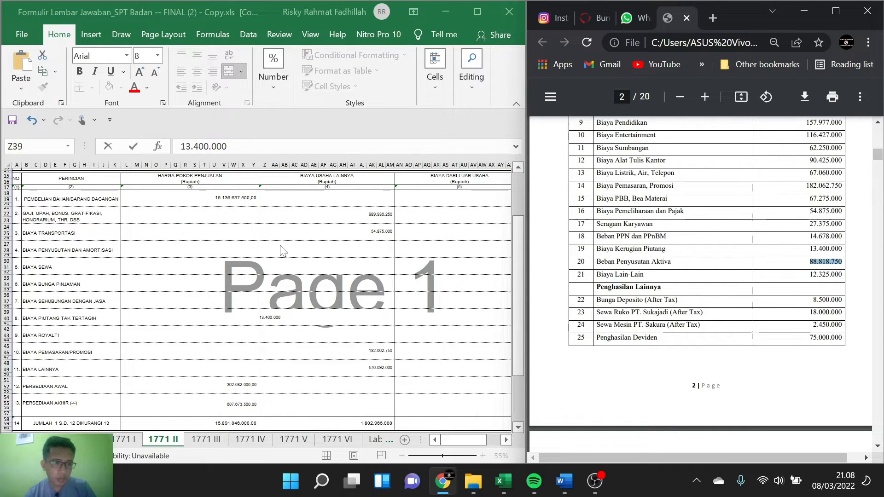
{"action": "left_click", "coordinate": [310, 244]}
{"action": "left_click", "coordinate": [310, 242]}
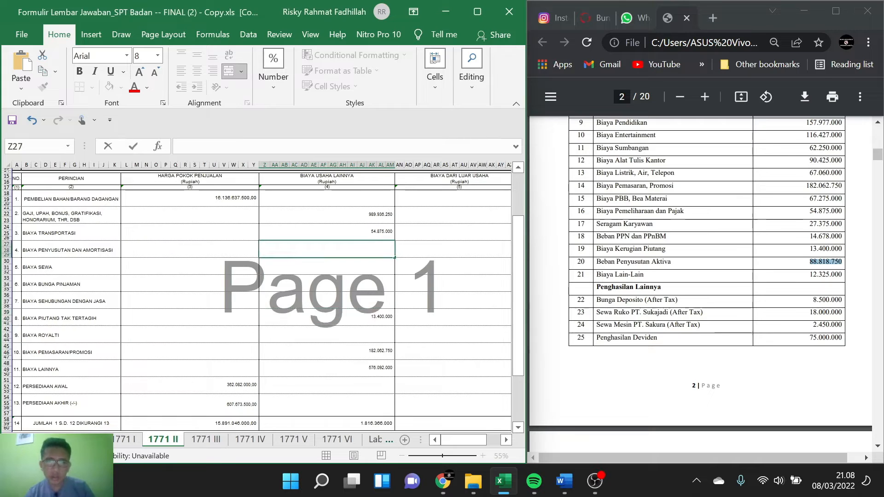
{"action": "key", "text": "ctrl+v"}
{"action": "left_click", "coordinate": [404, 243]}
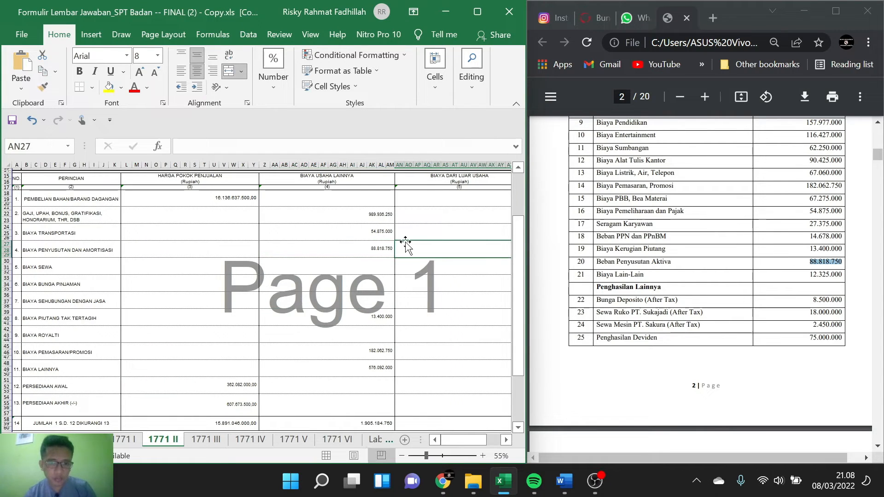
Step: Add Biaya Lain-Lain 12.325.000 to the Biaya Lainnya formula in the Biaya Usaha Lainnya column and accept its correction
{"action": "left_click_drag", "start_coordinate": [809, 275], "coordinate": [843, 275]}
{"action": "key", "text": "ctrl+c"}
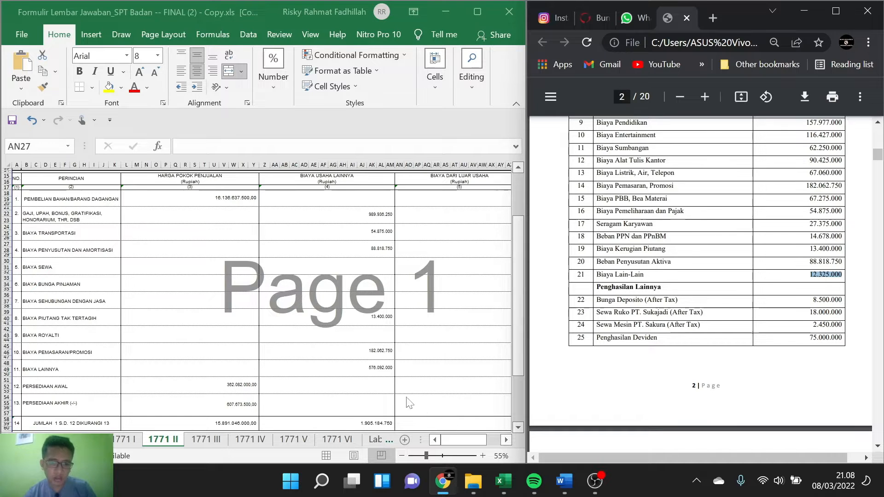
{"action": "left_click", "coordinate": [377, 368]}
{"action": "double_click", "coordinate": [374, 368]}
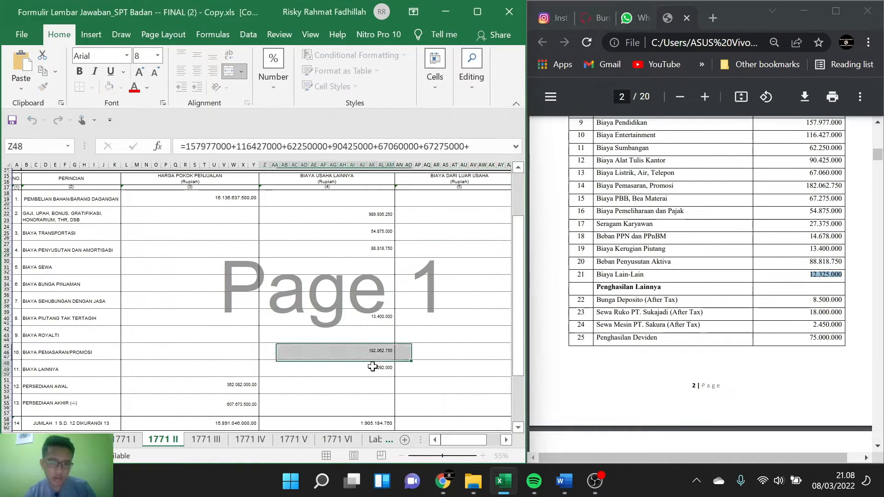
{"action": "left_click", "coordinate": [400, 368]}
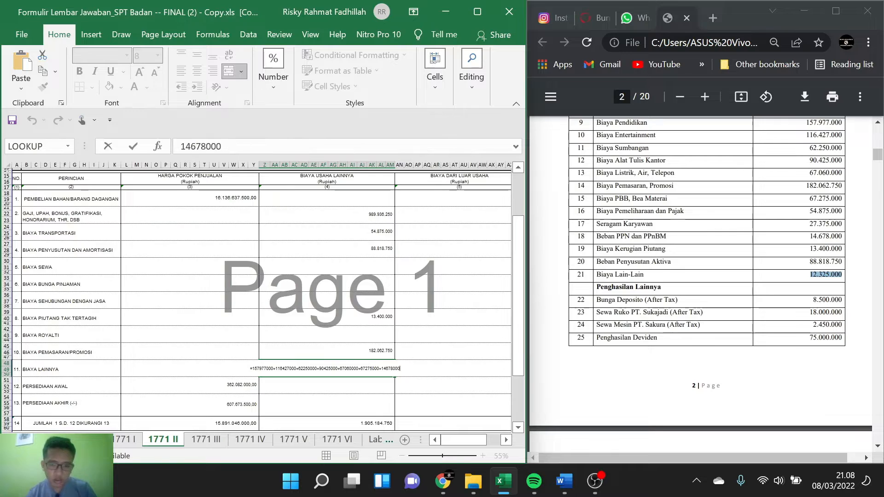
{"action": "type", "text": "+"}
{"action": "key", "text": "ctrl+v"}
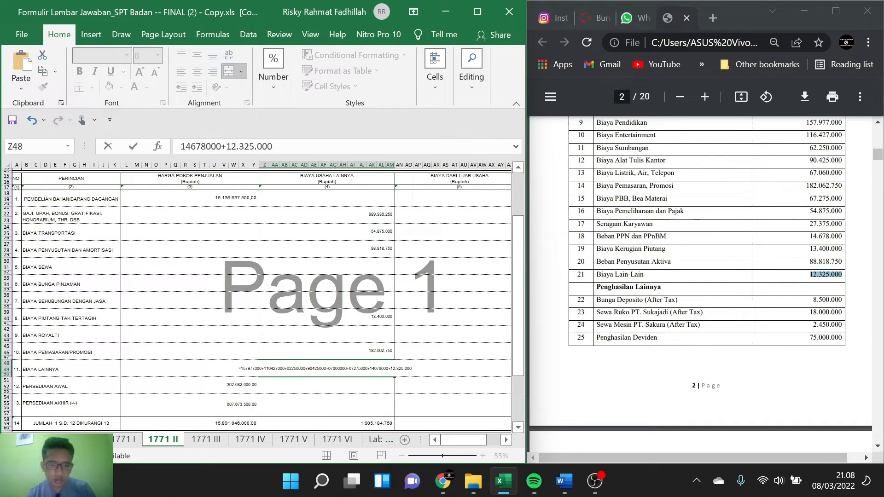
{"action": "key", "text": "Return"}
{"action": "left_click", "coordinate": [420, 290]}
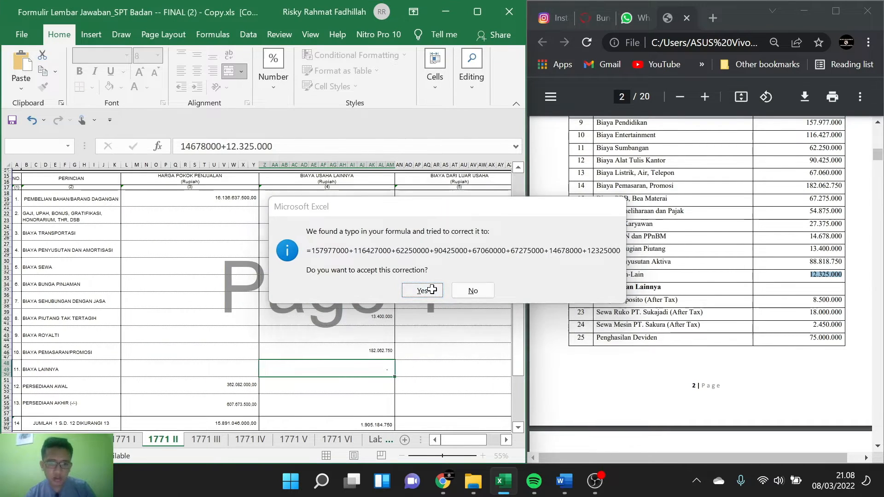
Step: Review the filled 1771 II columns and their Jumlah row alongside the remaining items of the case's financial report
{"action": "scroll", "coordinate": [339, 310], "scroll_direction": "down", "scroll_amount": 1}
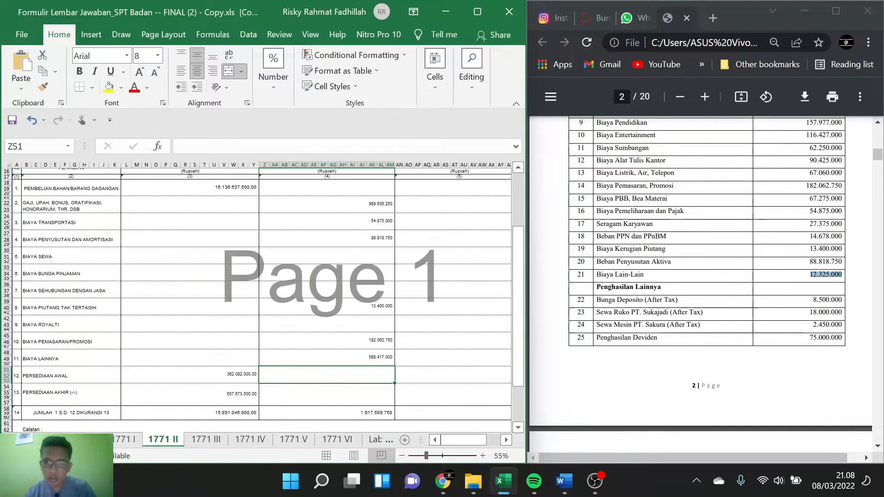
{"action": "scroll", "coordinate": [700, 276], "scroll_direction": "down", "scroll_amount": 1}
{"action": "scroll", "coordinate": [462, 268], "scroll_direction": "up", "scroll_amount": 1}
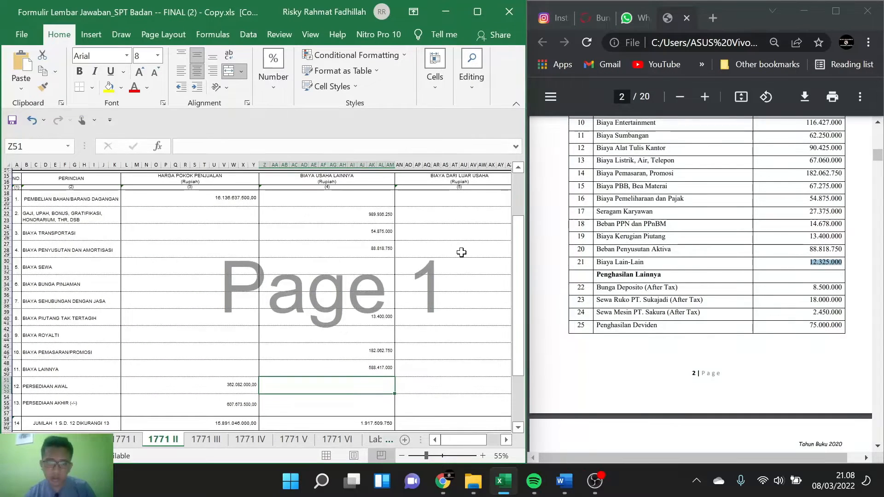
{"action": "scroll", "coordinate": [700, 276], "scroll_direction": "down", "scroll_amount": 2}
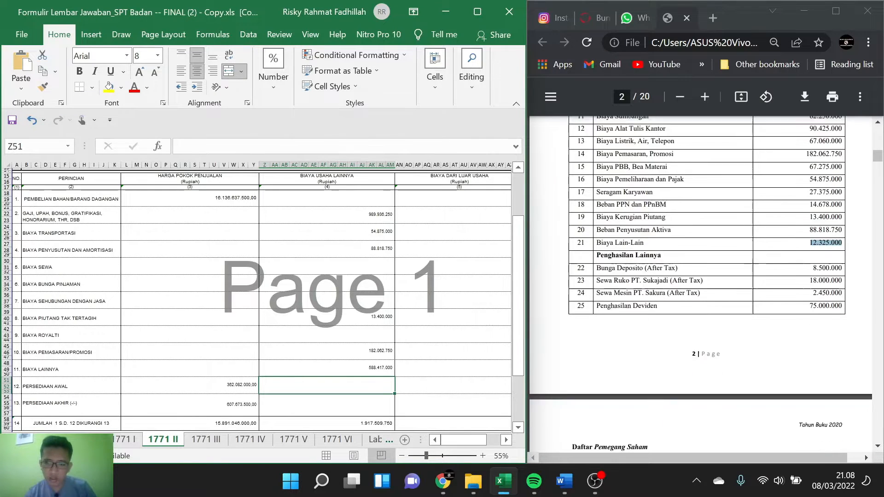
{"action": "scroll", "coordinate": [700, 276], "scroll_direction": "up", "scroll_amount": 1}
{"action": "scroll", "coordinate": [700, 276], "scroll_direction": "down", "scroll_amount": 1}
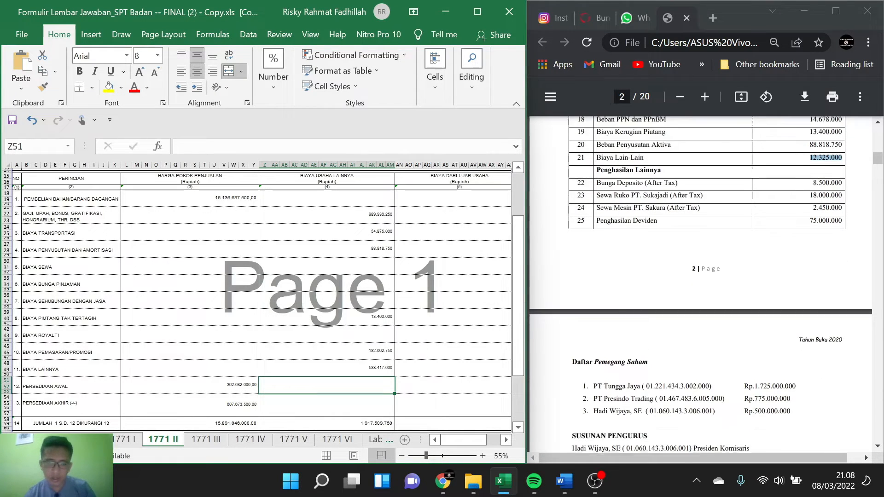
{"action": "scroll", "coordinate": [396, 258], "scroll_direction": "down", "scroll_amount": 4}
{"action": "scroll", "coordinate": [395, 257], "scroll_direction": "up", "scroll_amount": 2}
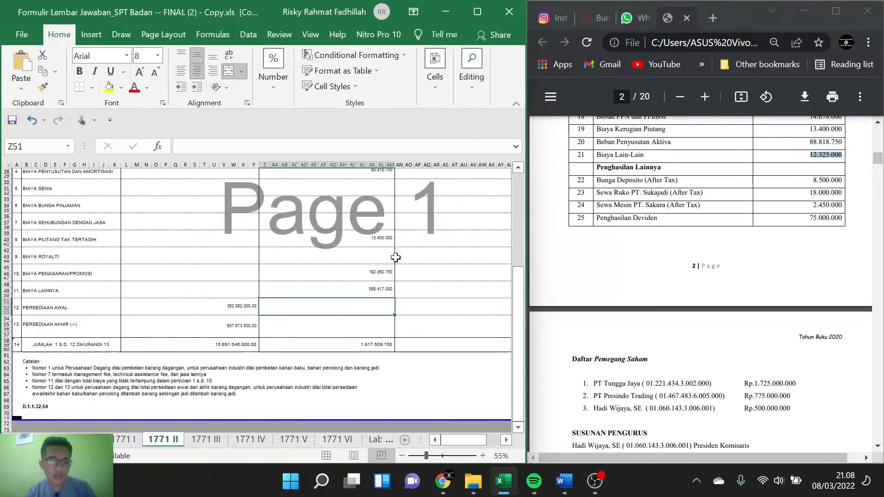
{"action": "scroll", "coordinate": [395, 257], "scroll_direction": "right", "scroll_amount": 1}
{"action": "scroll", "coordinate": [396, 257], "scroll_direction": "right", "scroll_amount": 3}
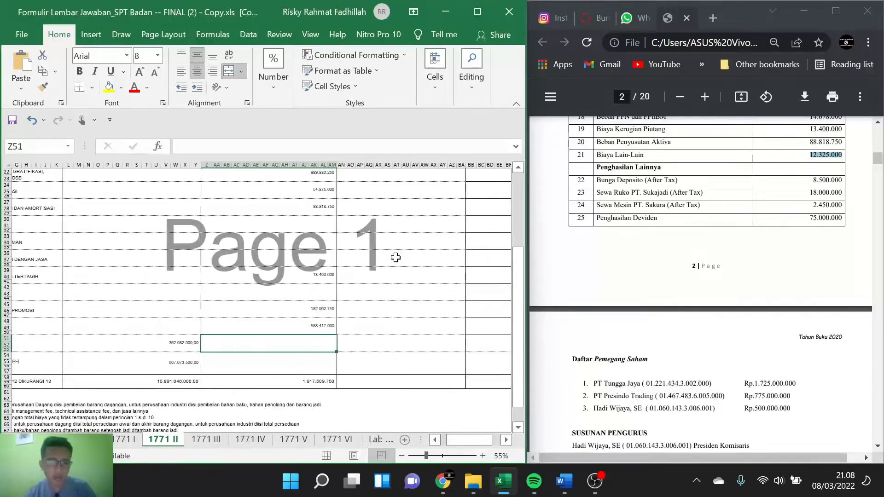
{"action": "scroll", "coordinate": [395, 257], "scroll_direction": "up", "scroll_amount": 4}
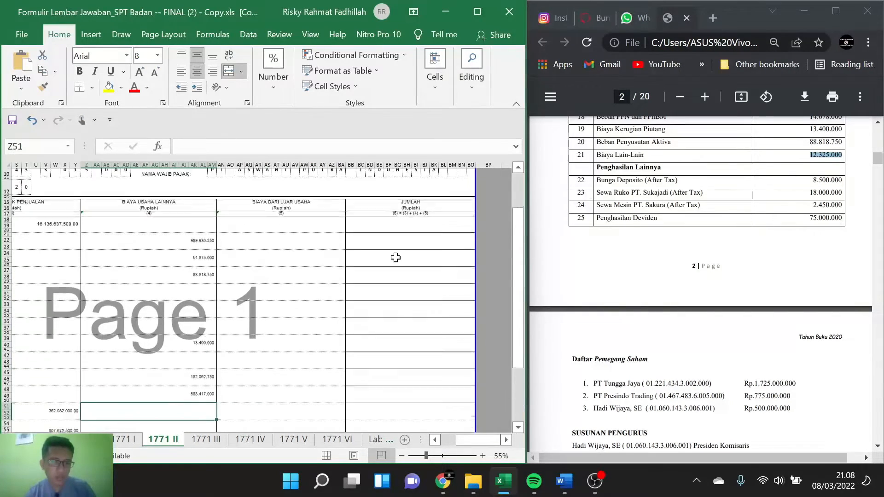
{"action": "scroll", "coordinate": [395, 257], "scroll_direction": "down", "scroll_amount": 5}
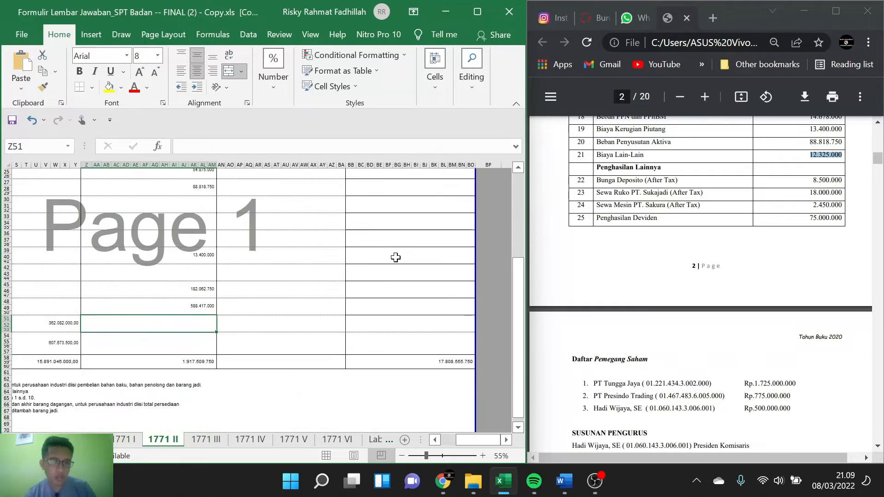
{"action": "scroll", "coordinate": [395, 257], "scroll_direction": "left", "scroll_amount": 4}
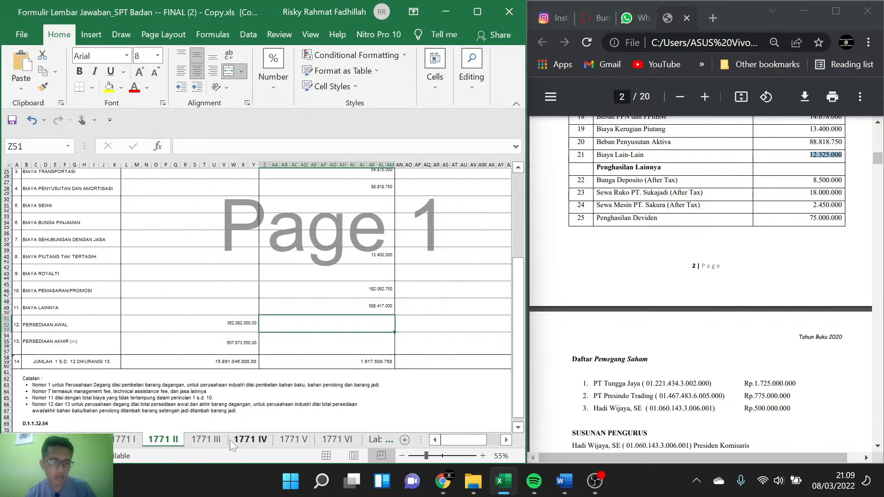
Step: Open the 1771 I sheet at the Peredaran Usaha amount and look through the case's financial report for the related figures
{"action": "left_click", "coordinate": [120, 440]}
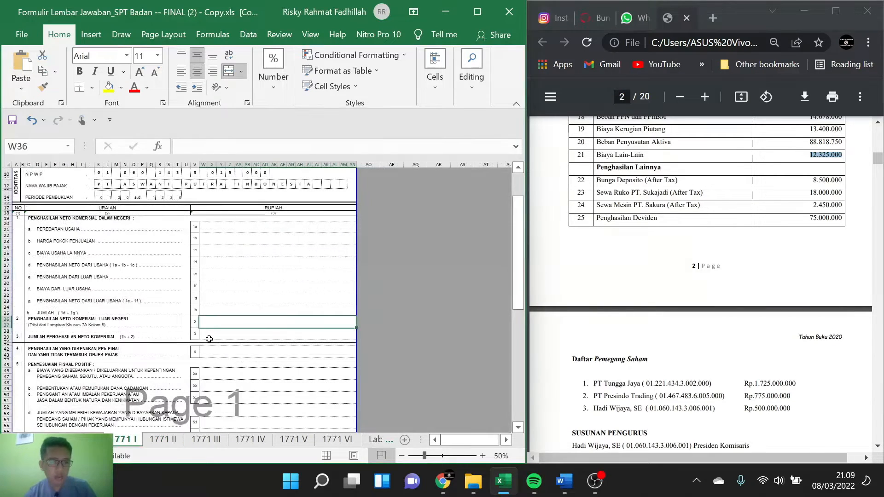
{"action": "left_click", "coordinate": [268, 229]}
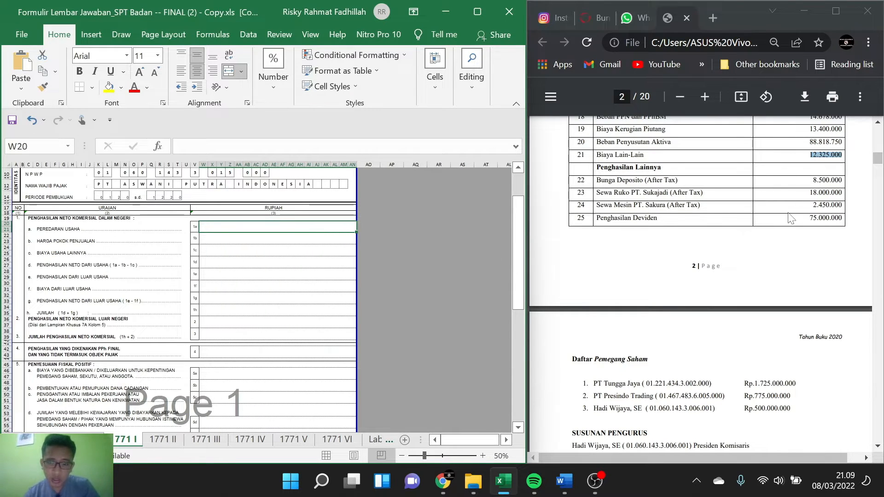
{"action": "scroll", "coordinate": [790, 218], "scroll_direction": "up", "scroll_amount": 1}
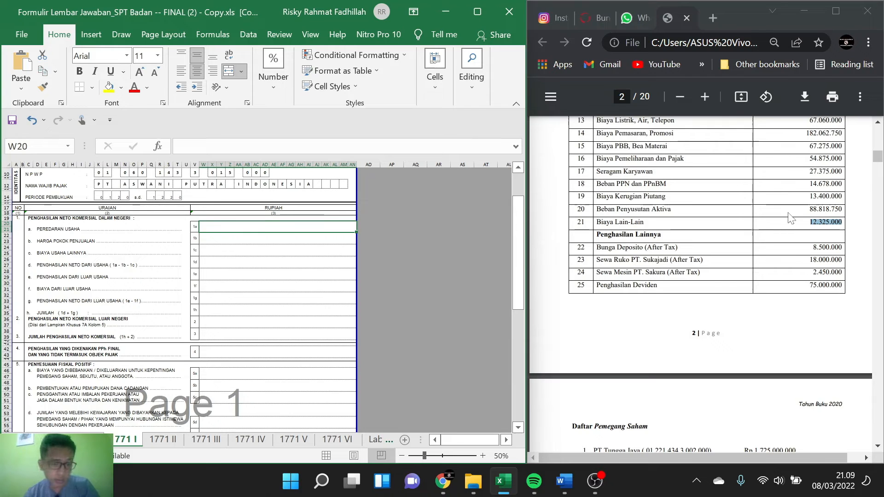
{"action": "scroll", "coordinate": [790, 218], "scroll_direction": "up", "scroll_amount": 2}
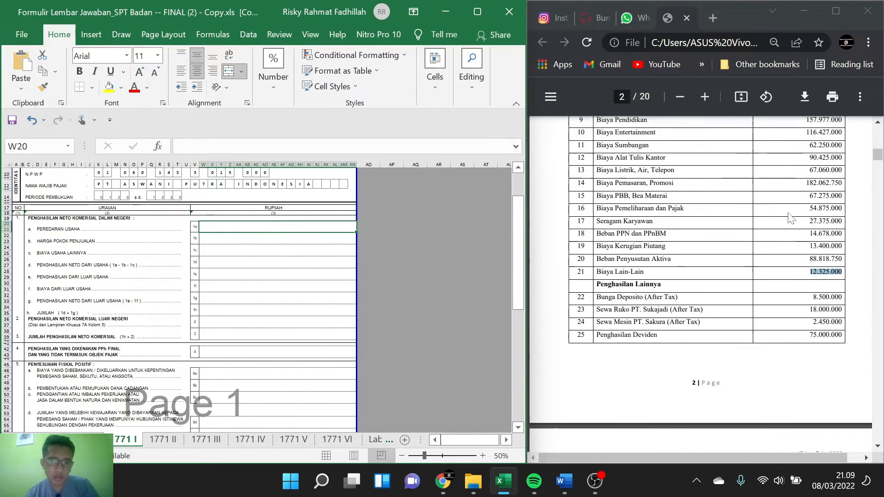
{"action": "scroll", "coordinate": [790, 219], "scroll_direction": "up", "scroll_amount": 3}
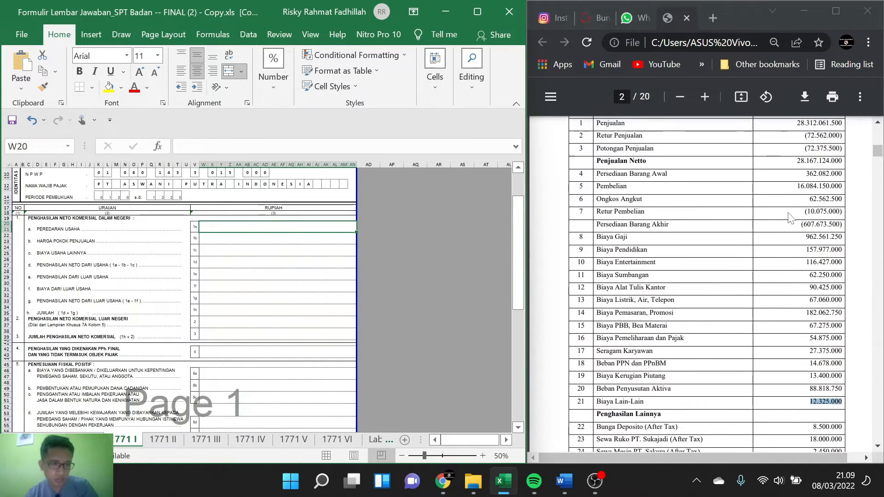
{"action": "scroll", "coordinate": [790, 218], "scroll_direction": "down", "scroll_amount": 1}
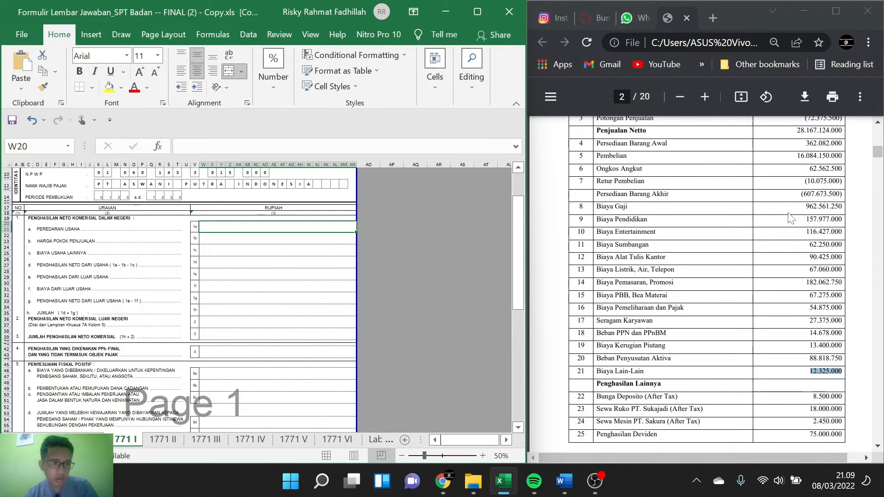
{"action": "scroll", "coordinate": [790, 219], "scroll_direction": "down", "scroll_amount": 2}
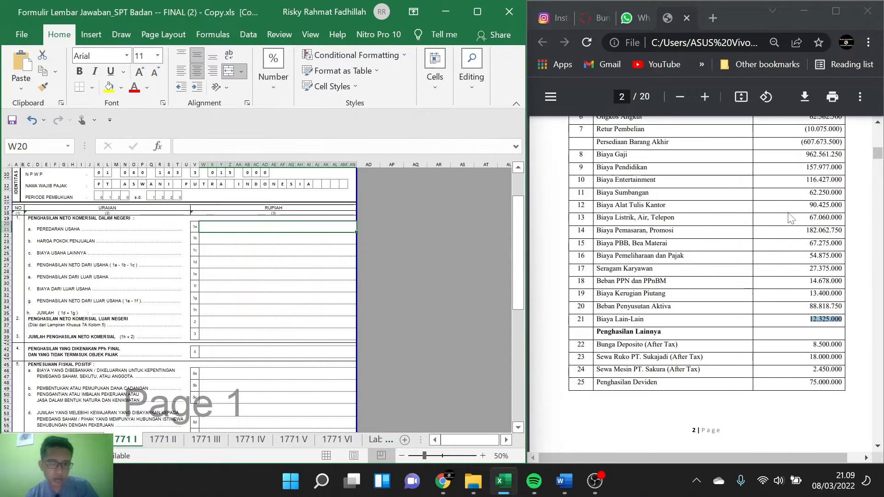
{"action": "scroll", "coordinate": [790, 218], "scroll_direction": "down", "scroll_amount": 3}
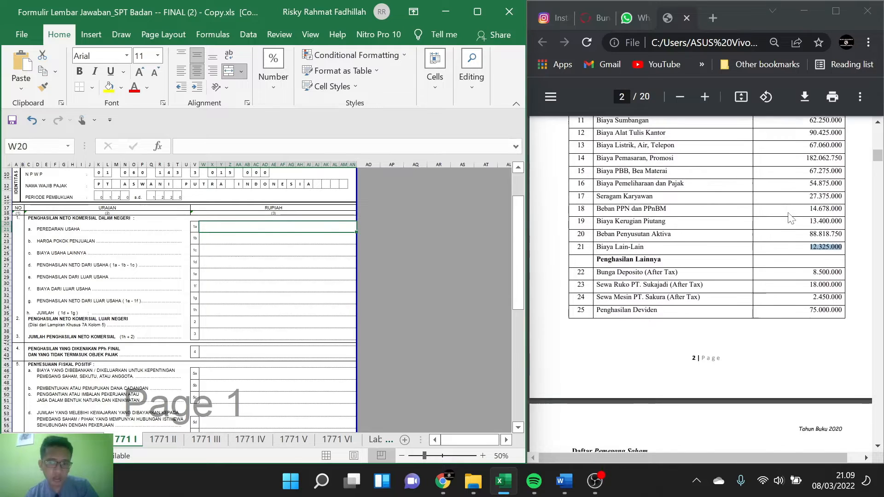
{"action": "scroll", "coordinate": [790, 218], "scroll_direction": "down", "scroll_amount": 1}
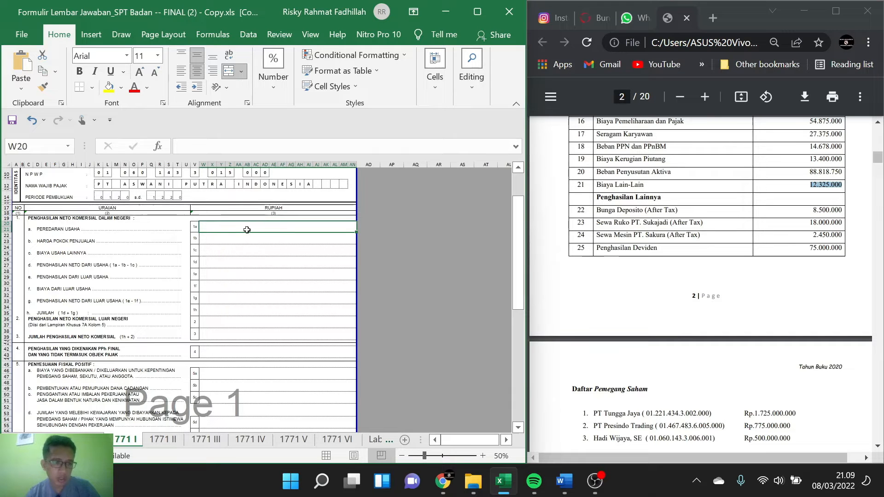
Step: Start a formula in the Peredaran Usaha cell (1a) with the Penjualan amount 28.312.061.500 from the case
{"action": "key", "text": "F2"}
{"action": "scroll", "coordinate": [435, 227], "scroll_direction": "up", "scroll_amount": 2}
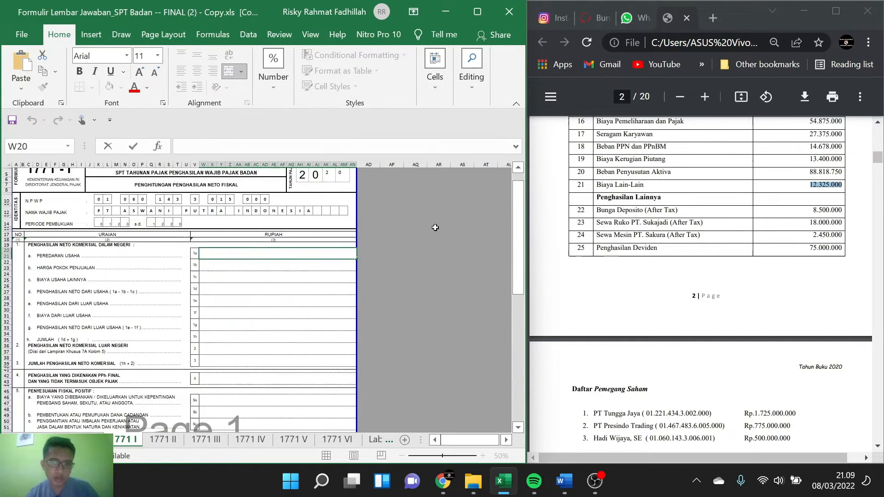
{"action": "scroll", "coordinate": [746, 198], "scroll_direction": "up", "scroll_amount": 7}
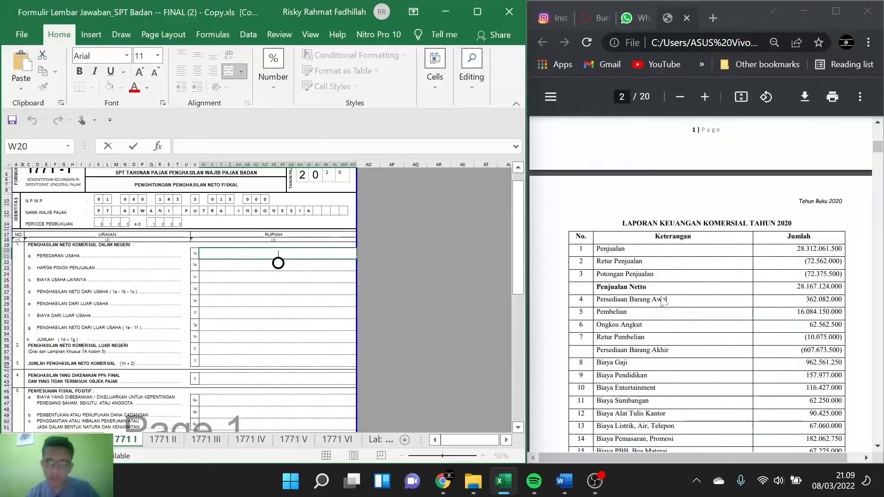
{"action": "scroll", "coordinate": [663, 301], "scroll_direction": "up", "scroll_amount": 3}
{"action": "scroll", "coordinate": [663, 301], "scroll_direction": "down", "scroll_amount": 2}
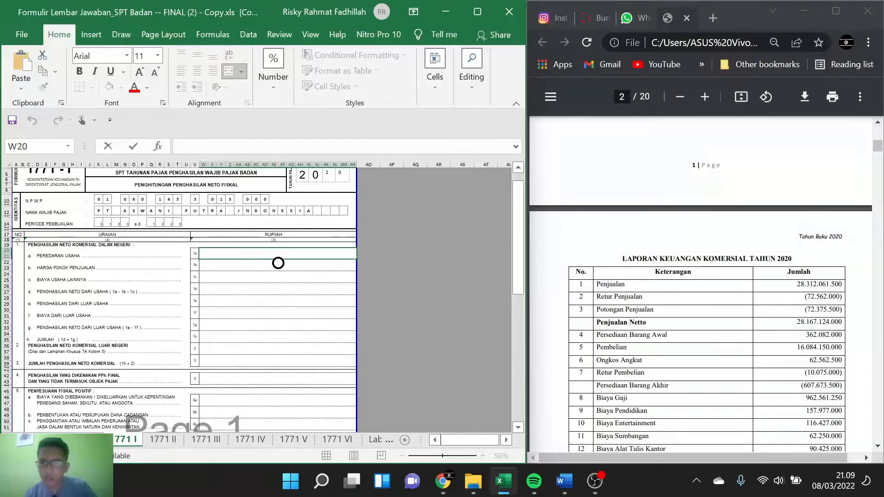
{"action": "double_click", "coordinate": [819, 284]}
{"action": "key", "text": "ctrl+c"}
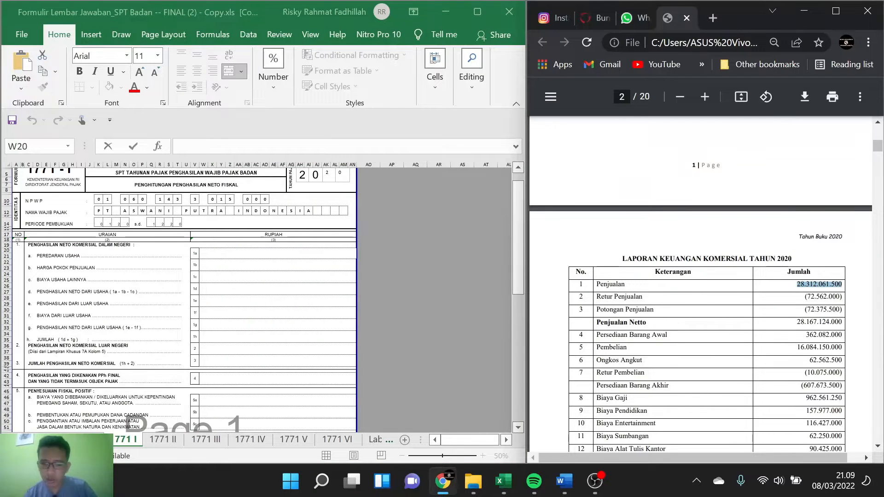
{"action": "left_click", "coordinate": [278, 257]}
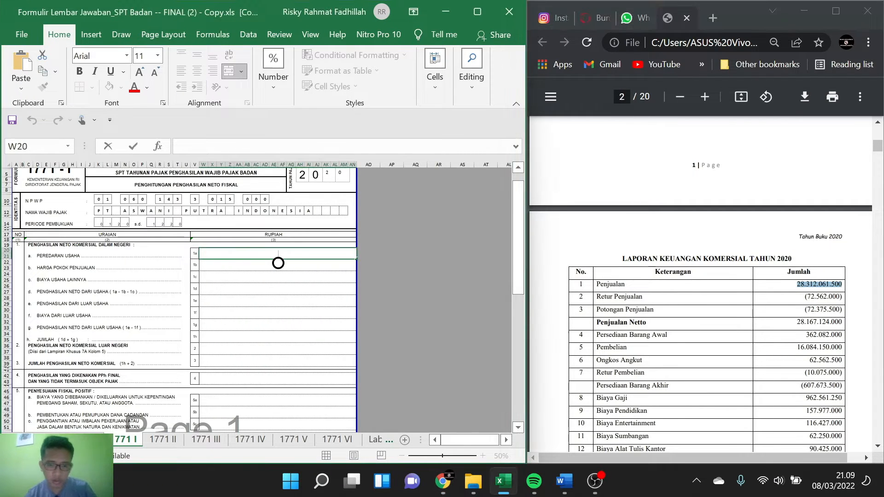
{"action": "type", "text": "="}
{"action": "key", "text": "ctrl+v"}
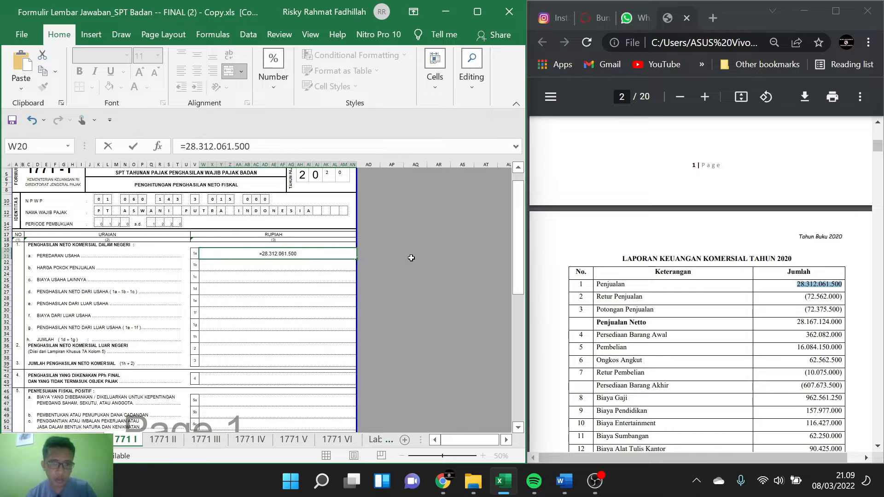
Step: Subtract the Retur Penjualan amount 72.562.000 in the Peredaran Usaha (1a) formula, leaving out the copied bracket
{"action": "type", "text": "+"}
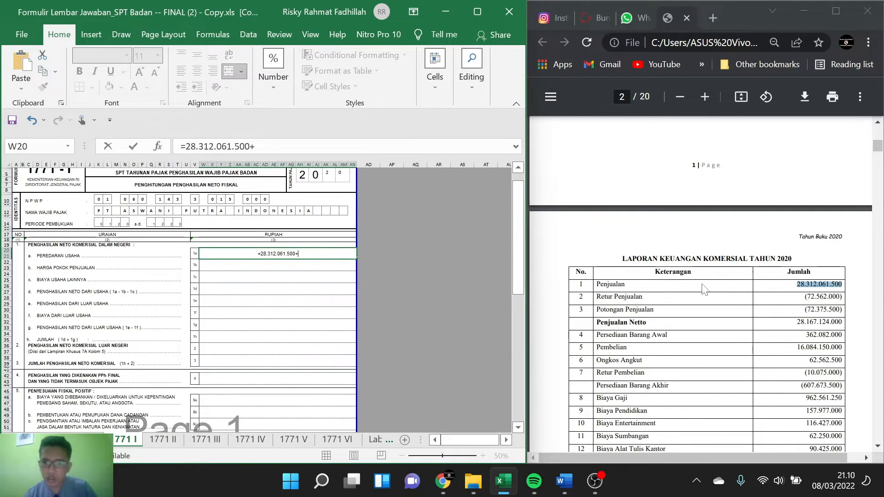
{"action": "key", "text": "BackSpace"}
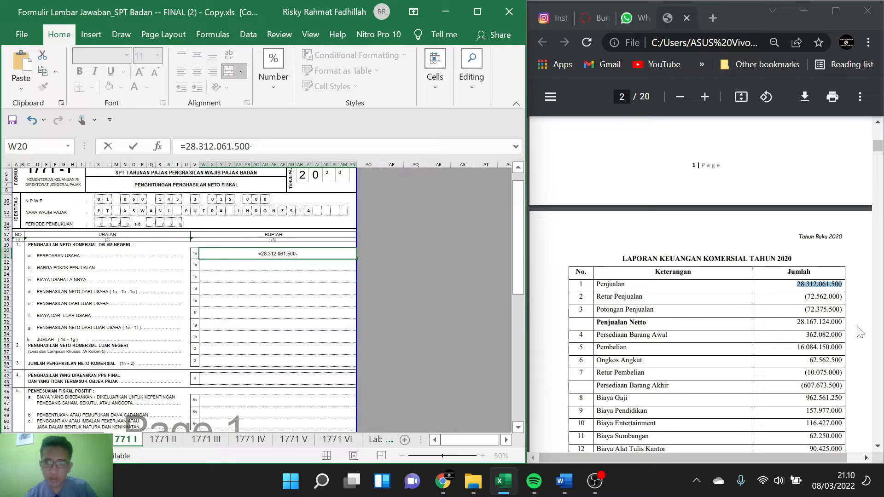
{"action": "left_click_drag", "start_coordinate": [807, 296], "coordinate": [824, 296]}
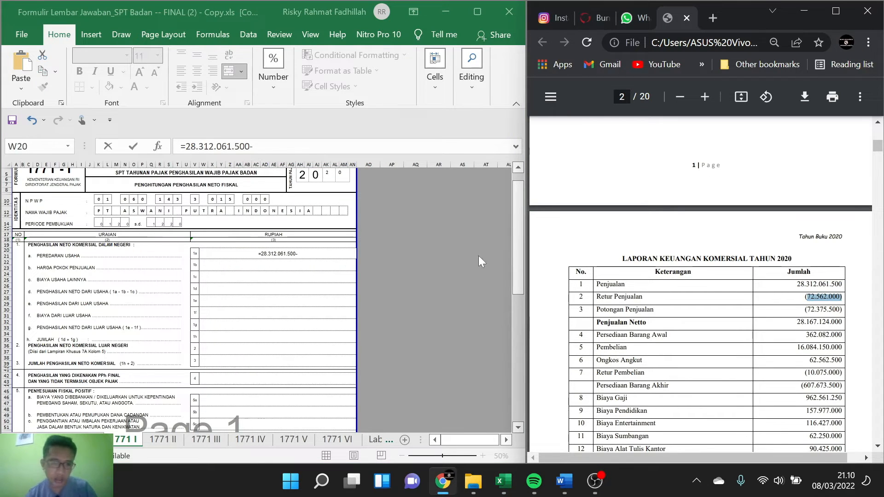
{"action": "double_click", "coordinate": [304, 254]}
{"action": "type", "text": "72.562.000)"}
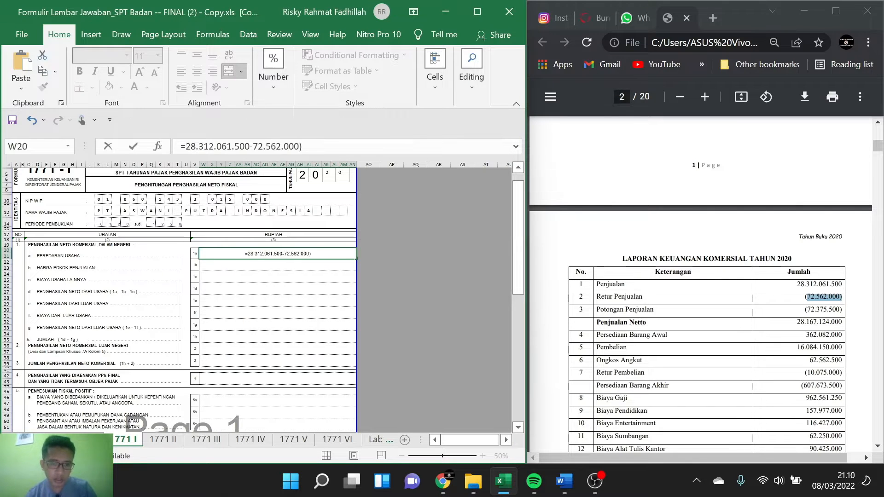
{"action": "key", "text": "BackSpace"}
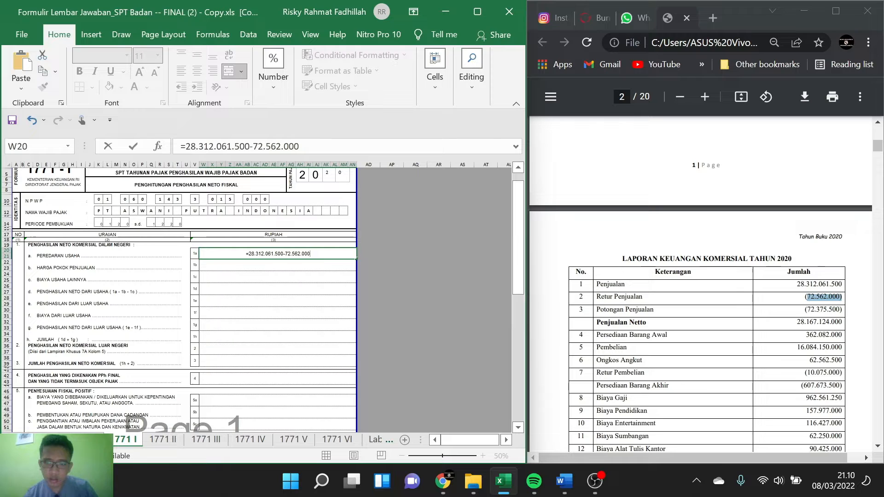
Step: Append the Potongan Penjualan amount 72.375.500 to the Peredaran Usaha formula without its bracket, and accept the proposed correction
{"action": "type", "text": "-"}
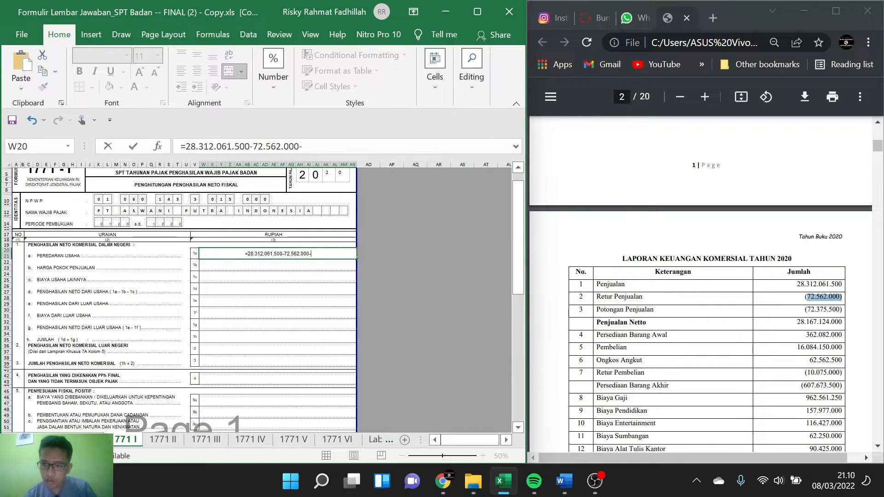
{"action": "left_click_drag", "start_coordinate": [806, 309], "coordinate": [841, 309]}
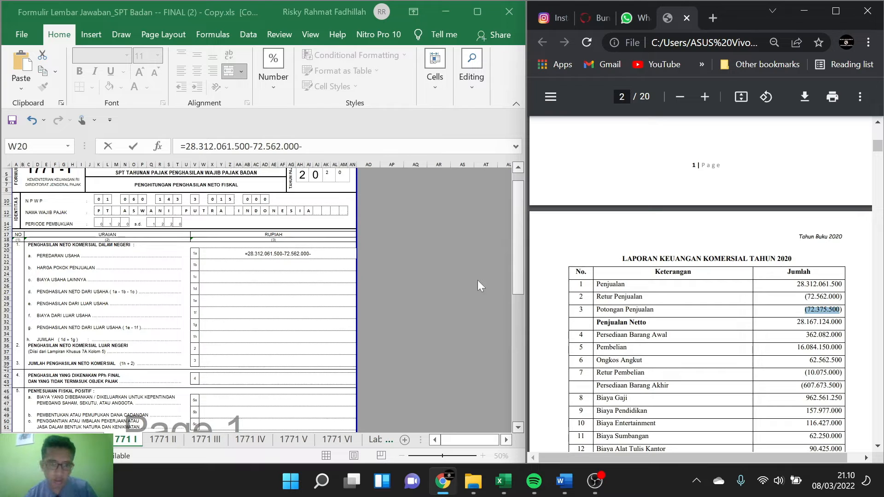
{"action": "key", "text": "alt+Tab"}
{"action": "type", "text": "(72.375.500"}
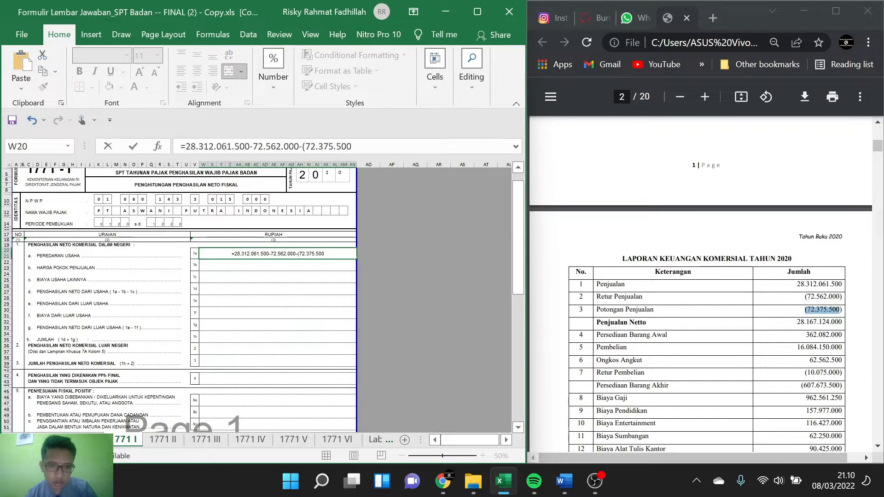
{"action": "key", "text": "BackSpace"}
{"action": "key", "text": "BackSpace"}
{"action": "key", "text": "Return"}
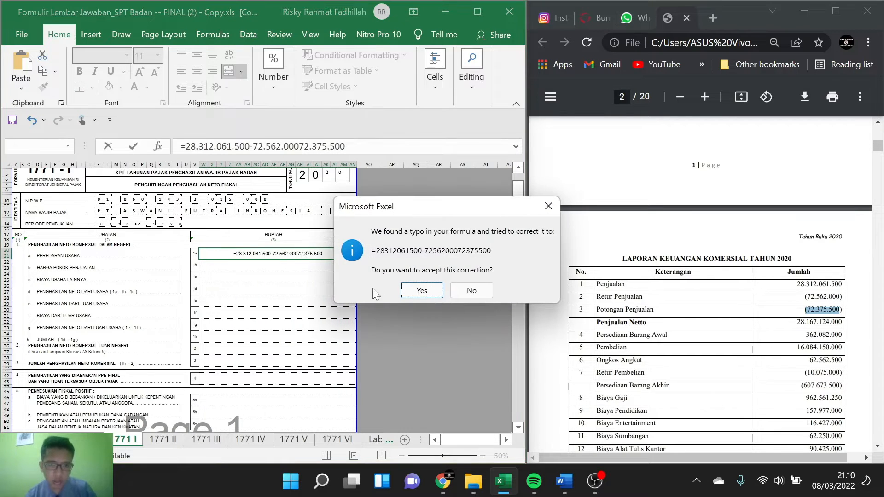
{"action": "left_click", "coordinate": [411, 293]}
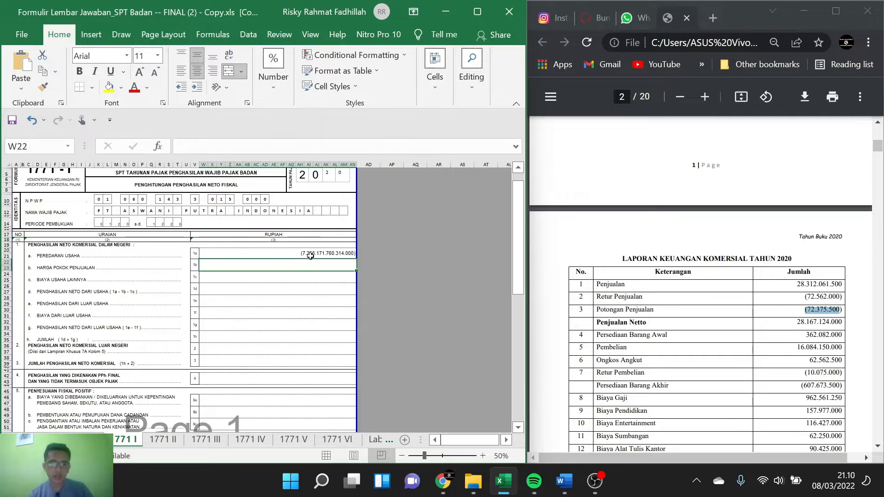
{"action": "key", "text": "F2"}
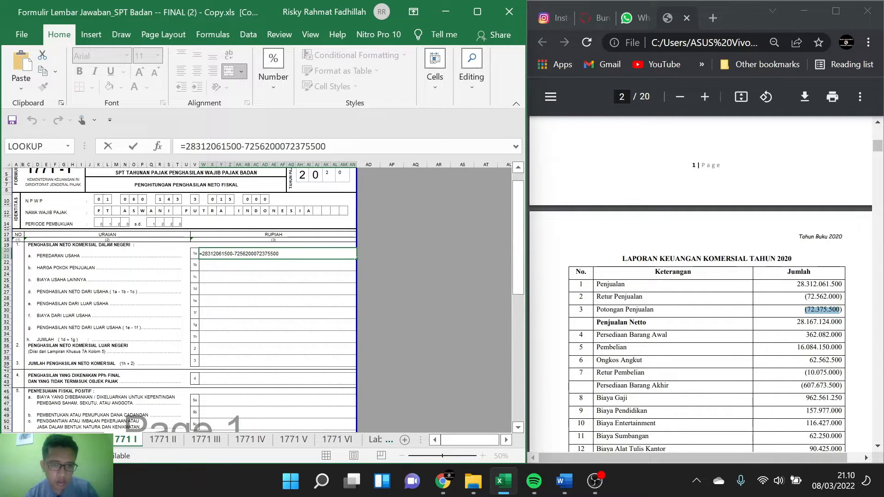
{"action": "type", "text": "-"}
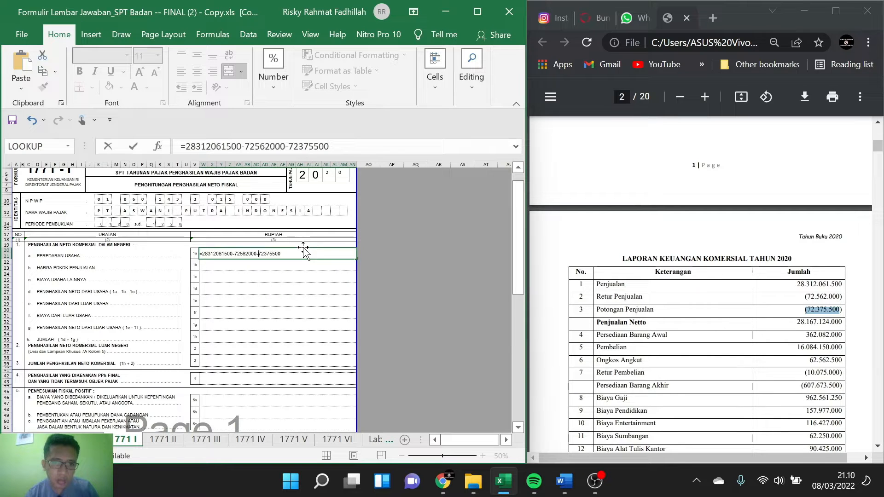
{"action": "key", "text": "Return"}
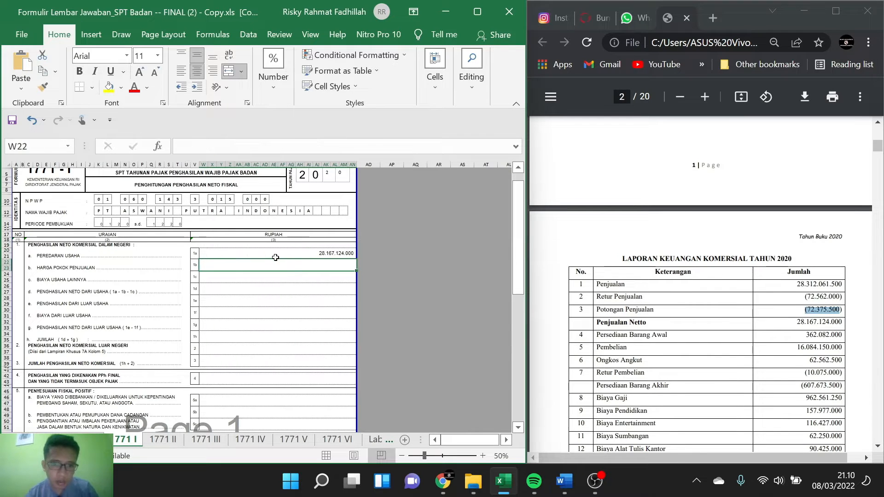
{"action": "left_click", "coordinate": [316, 252]}
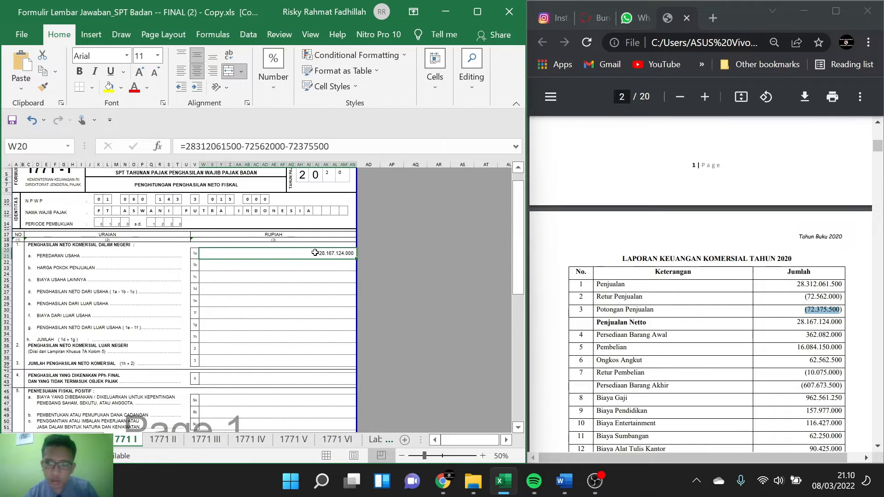
{"action": "left_click", "coordinate": [302, 265]}
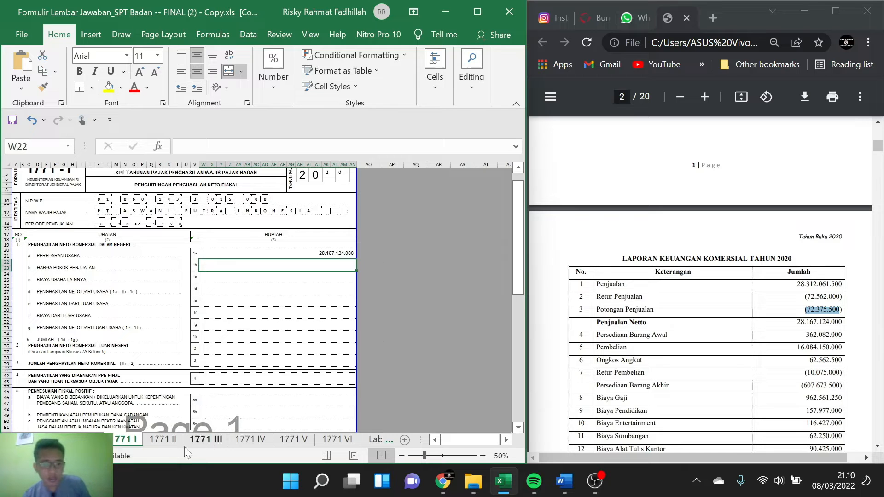
{"action": "left_click", "coordinate": [164, 443]}
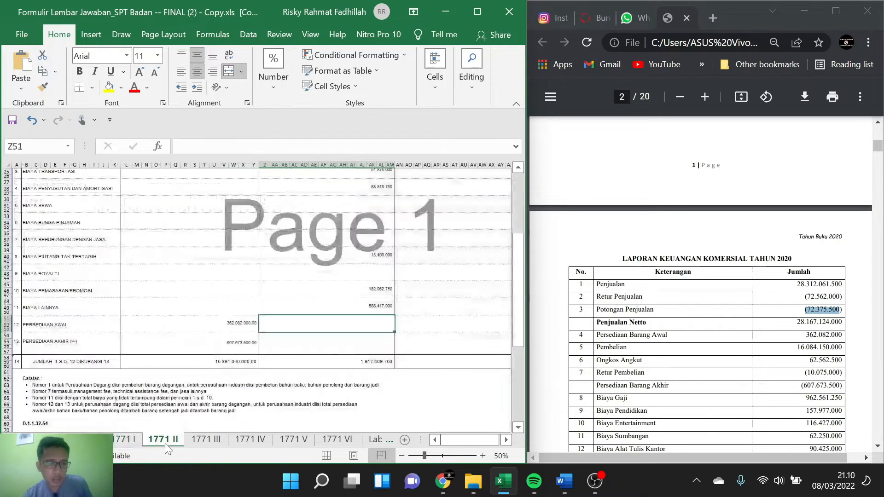
{"action": "left_click", "coordinate": [222, 373]}
{"action": "type", "text": "="}
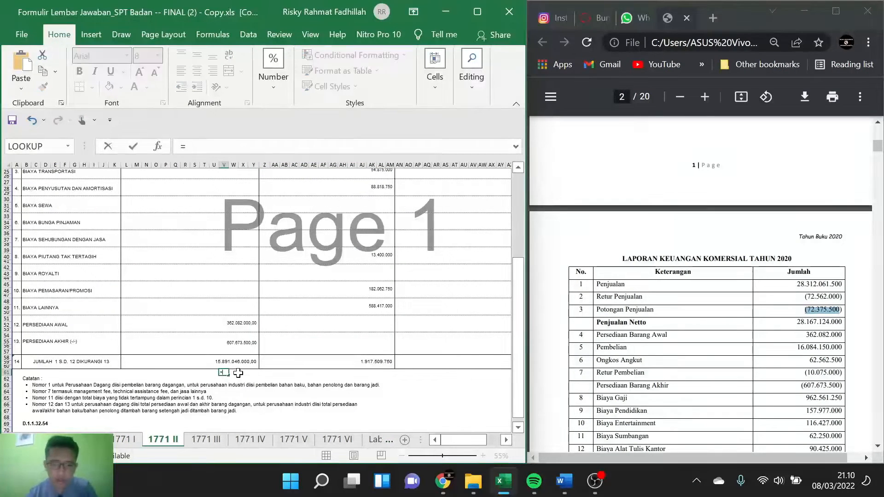
{"action": "type", "text": "15"}
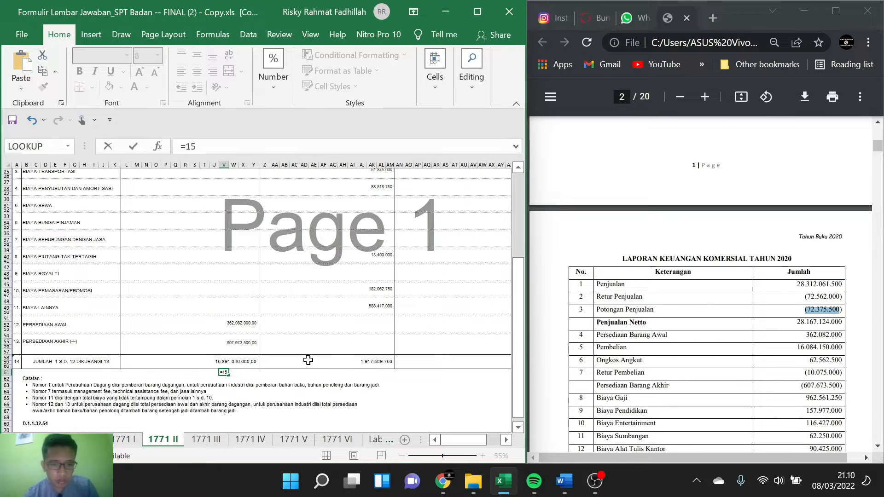
{"action": "type", "text": "891"}
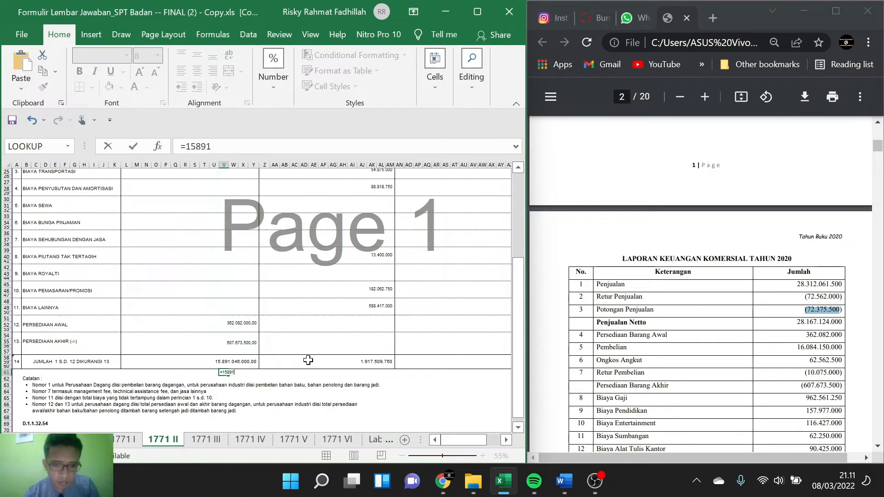
{"action": "type", "text": "046"}
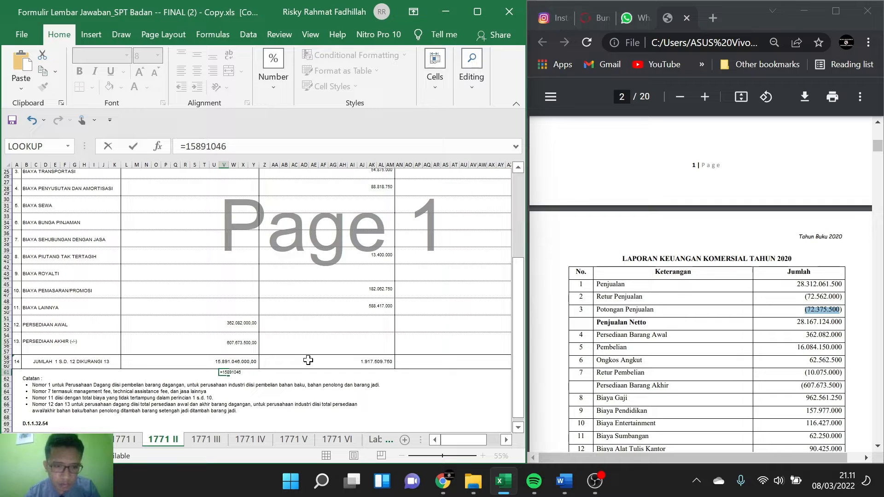
{"action": "type", "text": "000"}
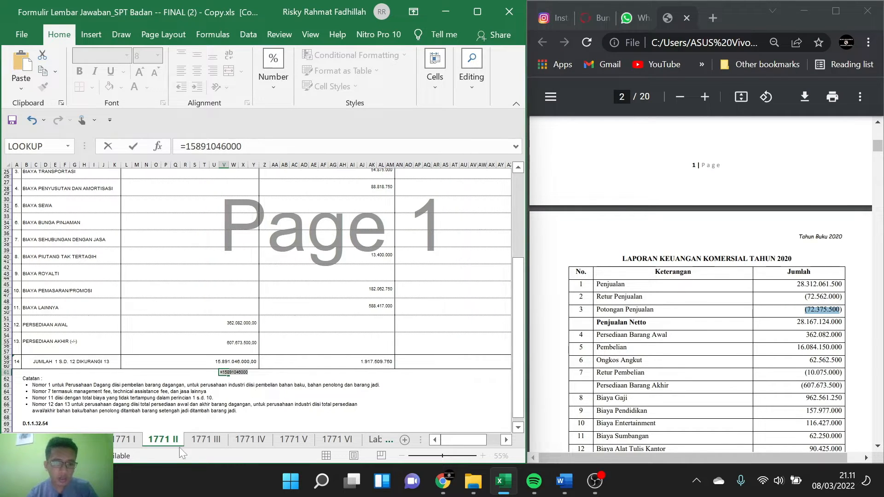
{"action": "left_click", "coordinate": [134, 439]}
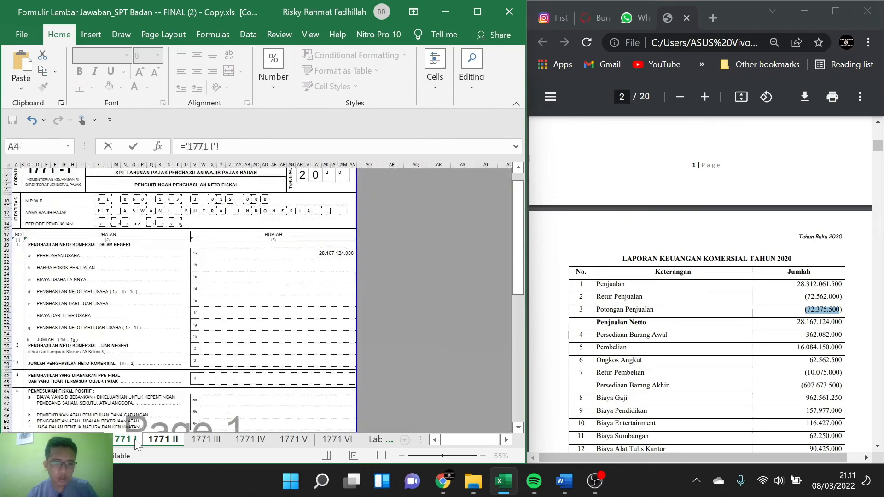
{"action": "left_click", "coordinate": [327, 264]}
{"action": "key", "text": "ctrl+v"}
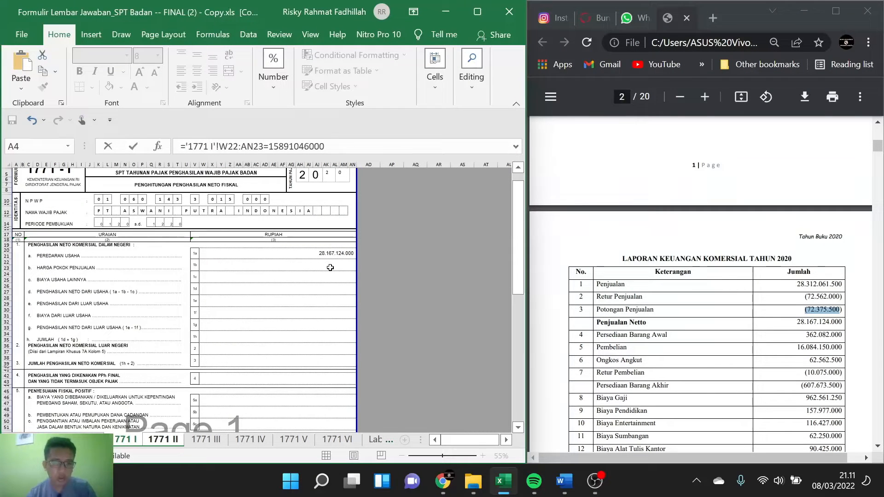
{"action": "key", "text": "Escape"}
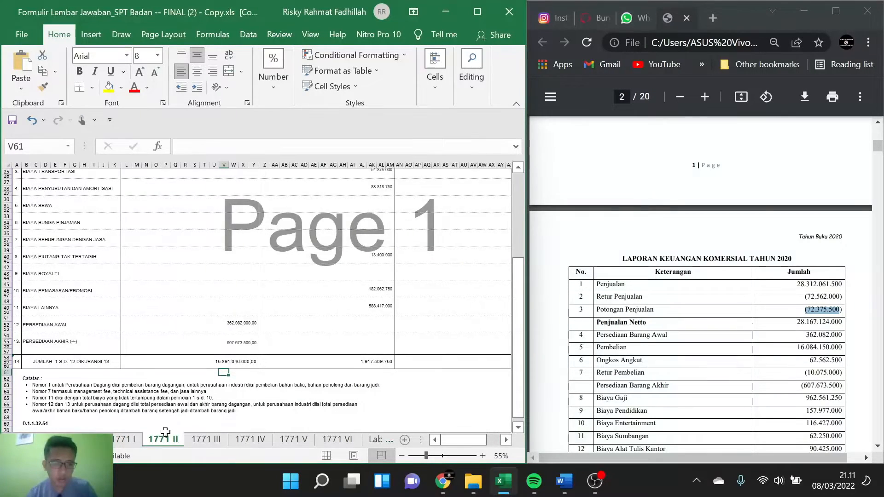
{"action": "left_click", "coordinate": [125, 439]}
{"action": "double_click", "coordinate": [278, 265]}
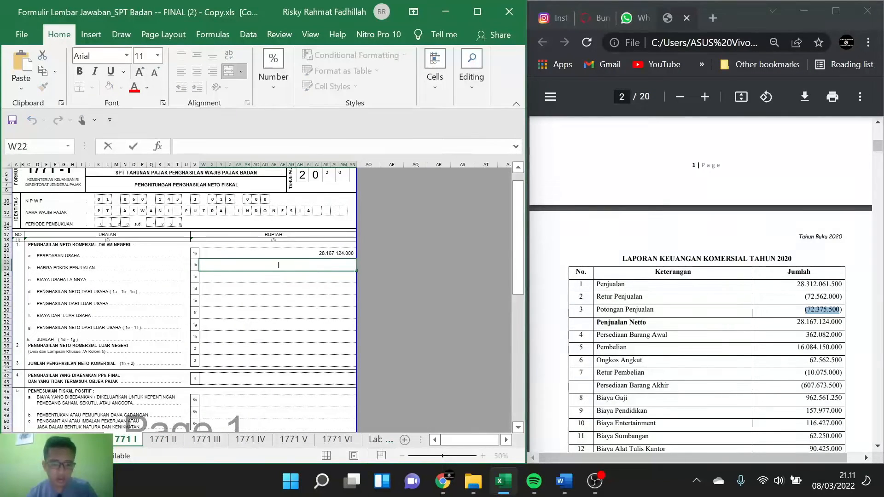
{"action": "type", "text": "=15891046000"}
{"action": "key", "text": "Return"}
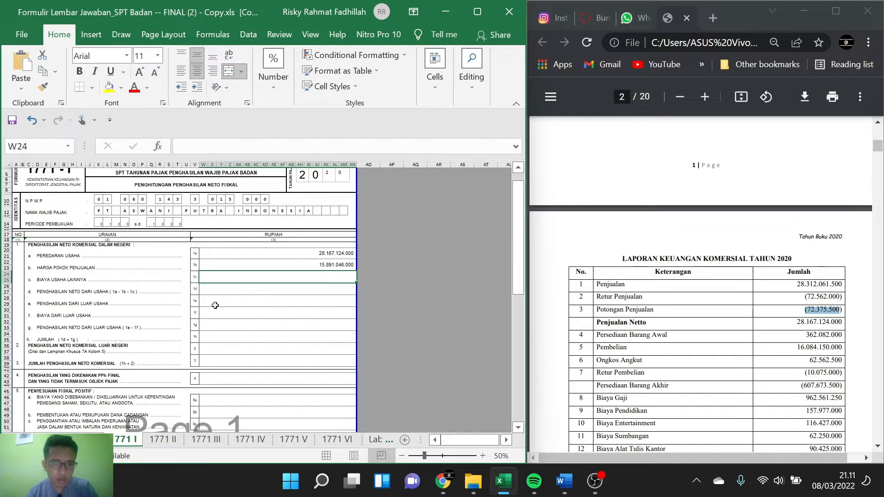
{"action": "left_click", "coordinate": [162, 440]}
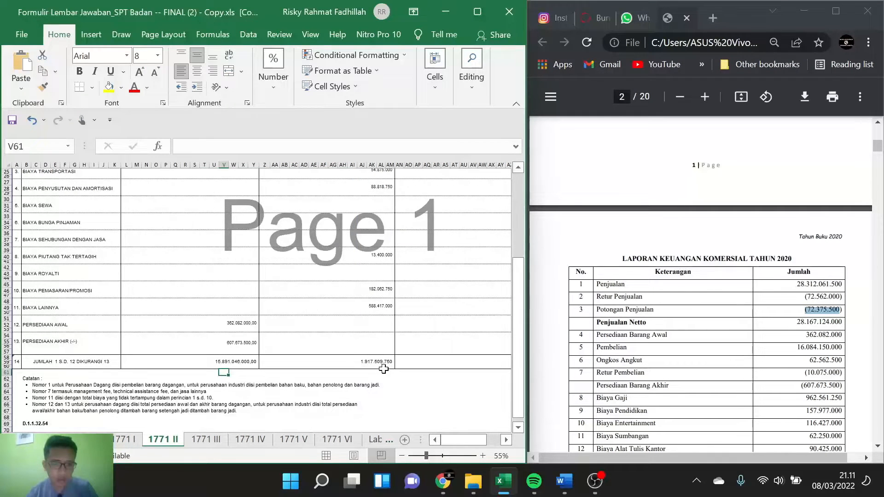
{"action": "left_click", "coordinate": [361, 372]}
{"action": "type", "text": "19"}
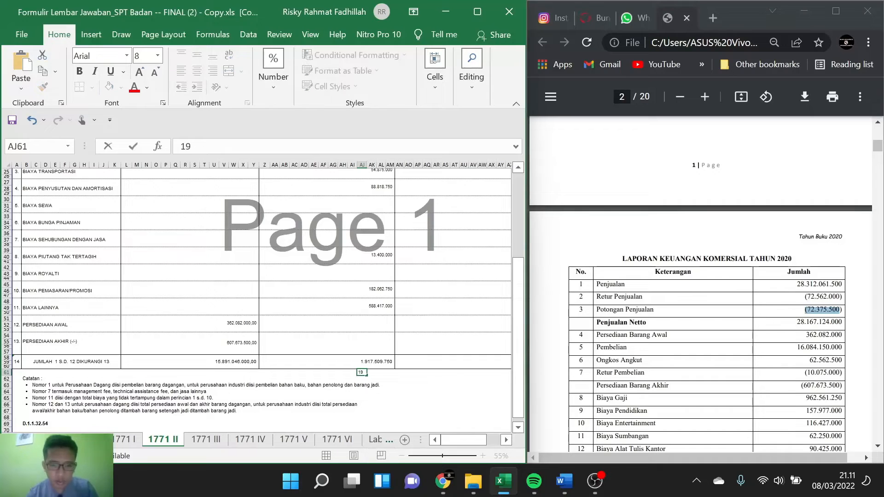
{"action": "type", "text": "17"}
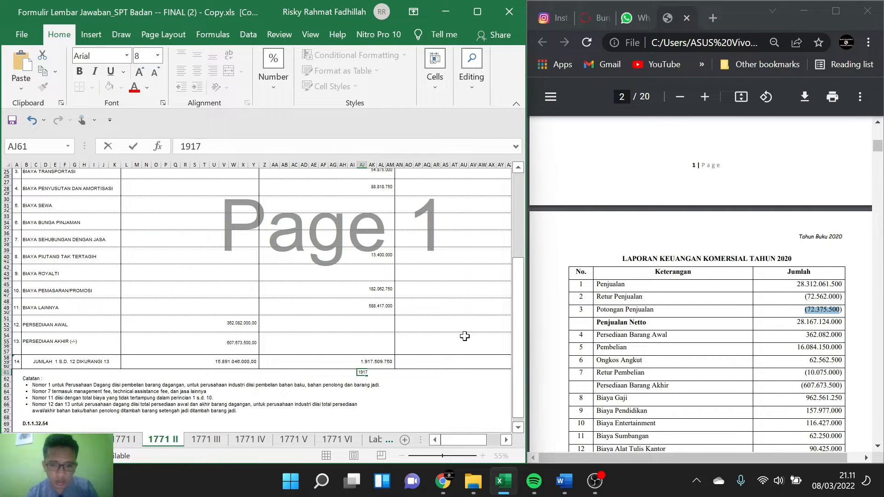
{"action": "type", "text": "509"}
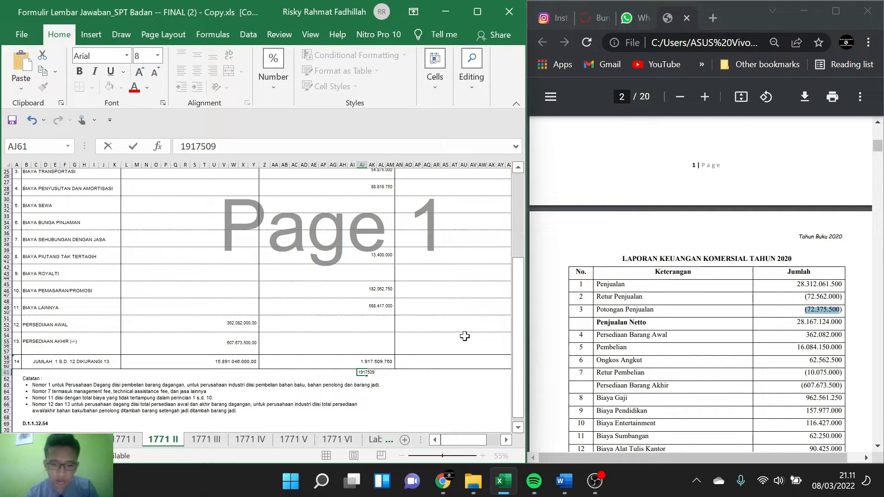
{"action": "type", "text": "750"}
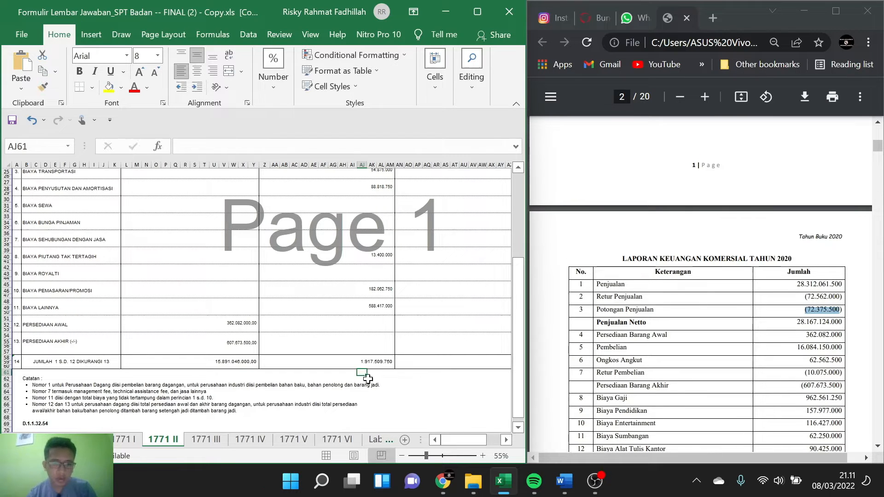
{"action": "left_click", "coordinate": [131, 445]}
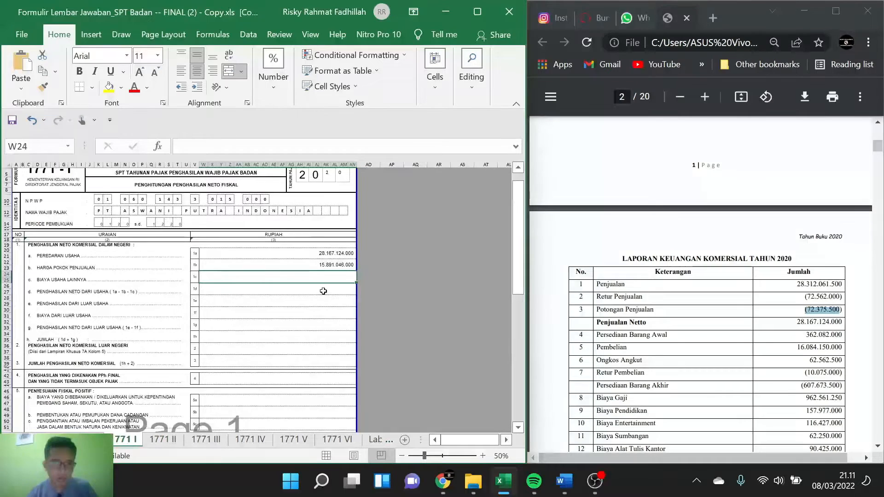
{"action": "key", "text": "ctrl+v"}
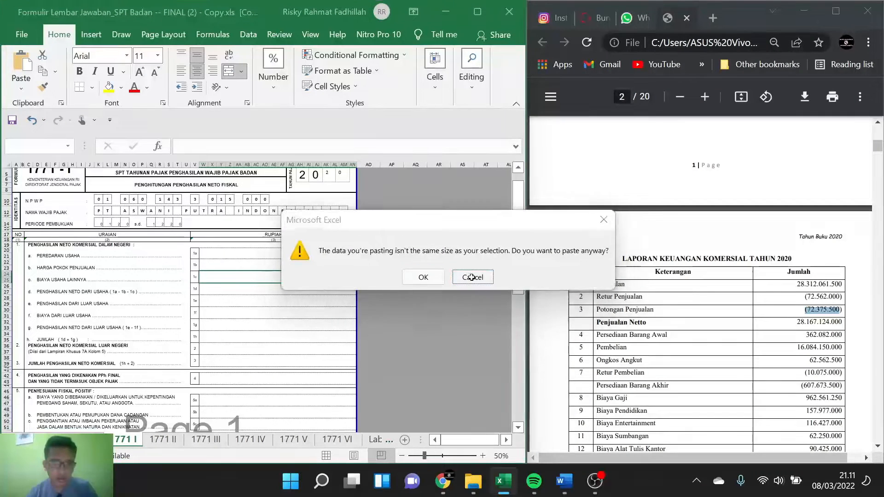
{"action": "left_click", "coordinate": [473, 276]}
{"action": "type", "text": "1917509750"}
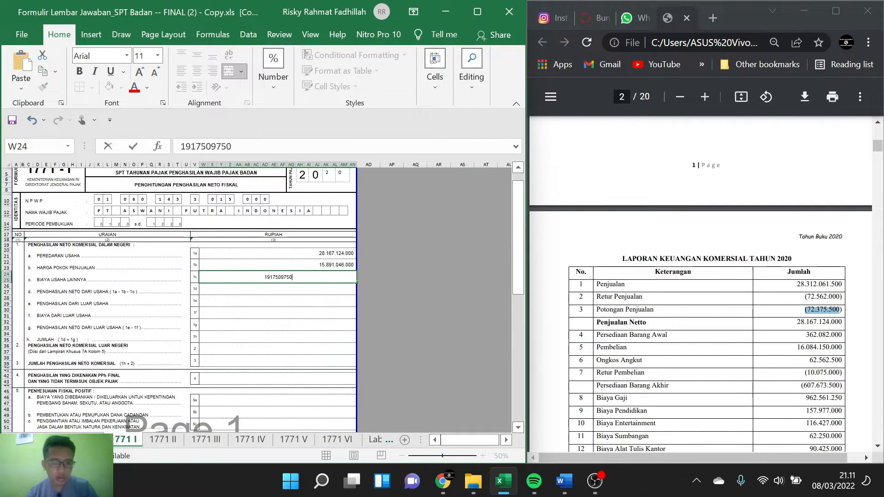
{"action": "key", "text": "Return"}
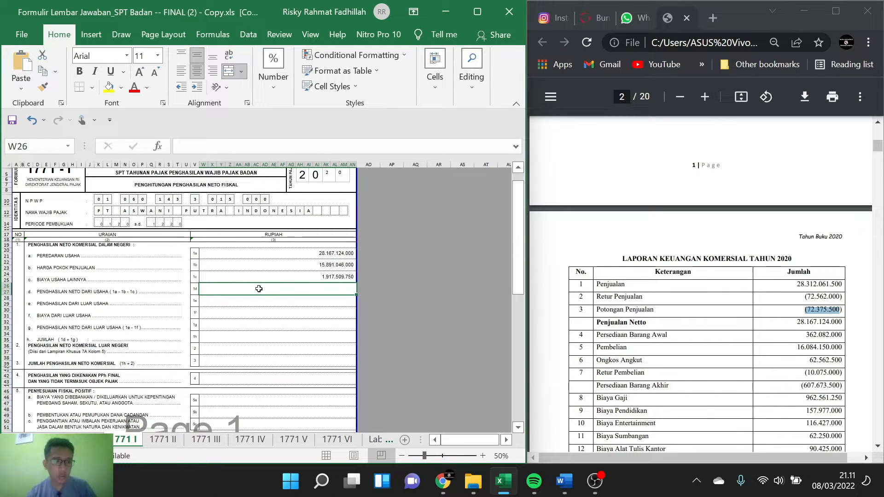
Step: Calculate Penghasilan Neto dari Usaha (1d) in 1771 I with a formula subtracting 1b and 1c from 1a
{"action": "type", "text": "="}
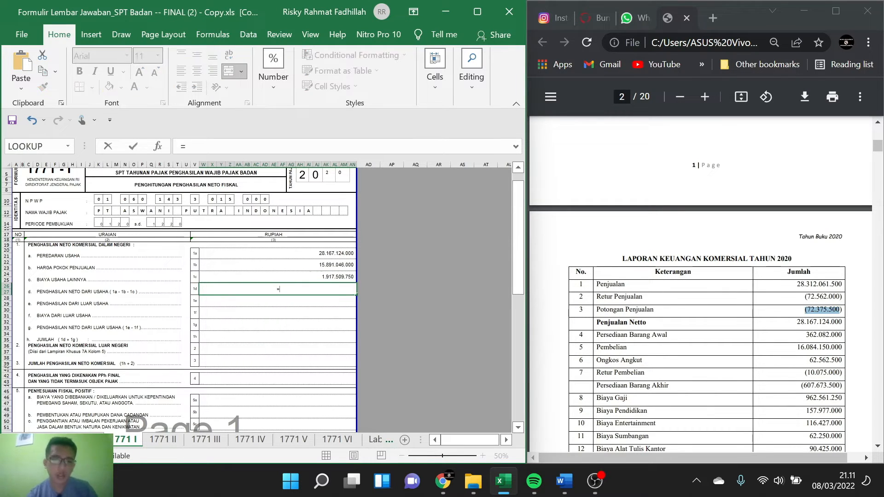
{"action": "left_click", "coordinate": [330, 254]}
{"action": "type", "text": "-"}
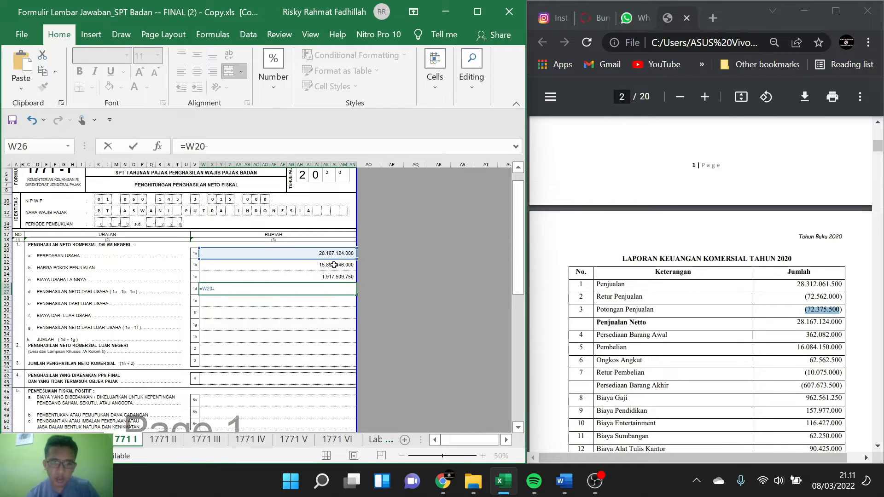
{"action": "left_click", "coordinate": [335, 265]}
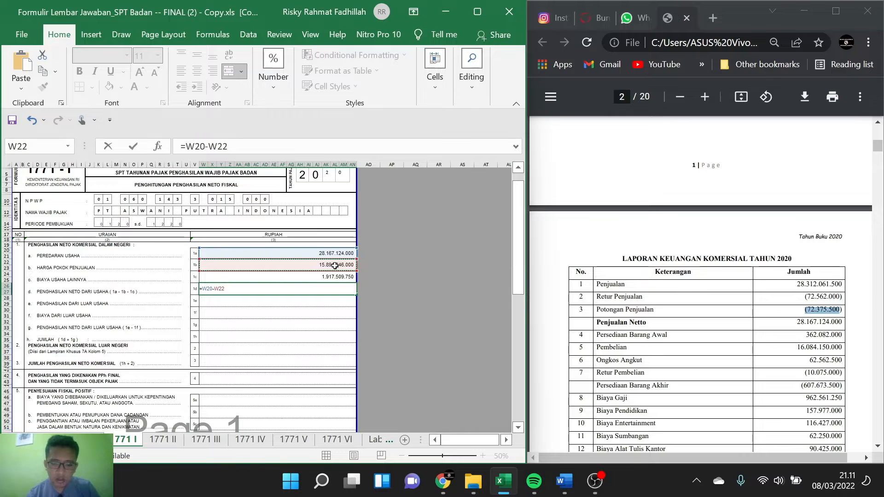
{"action": "type", "text": "_"}
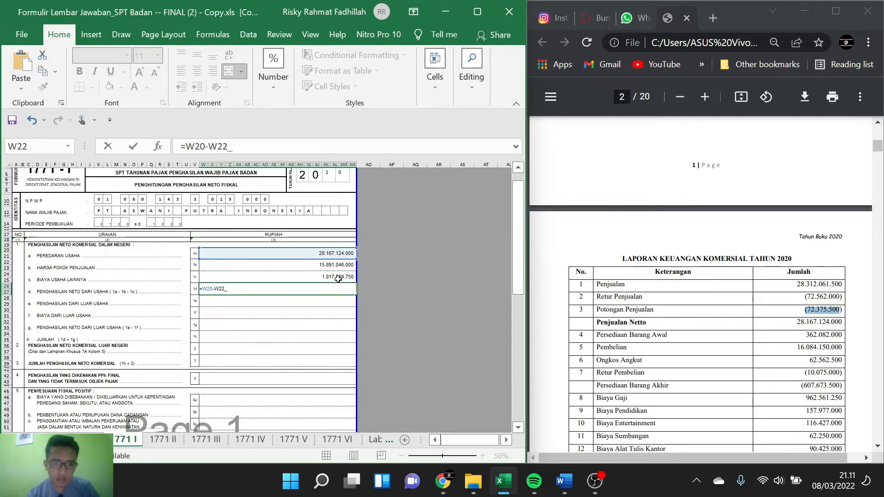
{"action": "key", "text": "BackSpace"}
{"action": "type", "text": "-"}
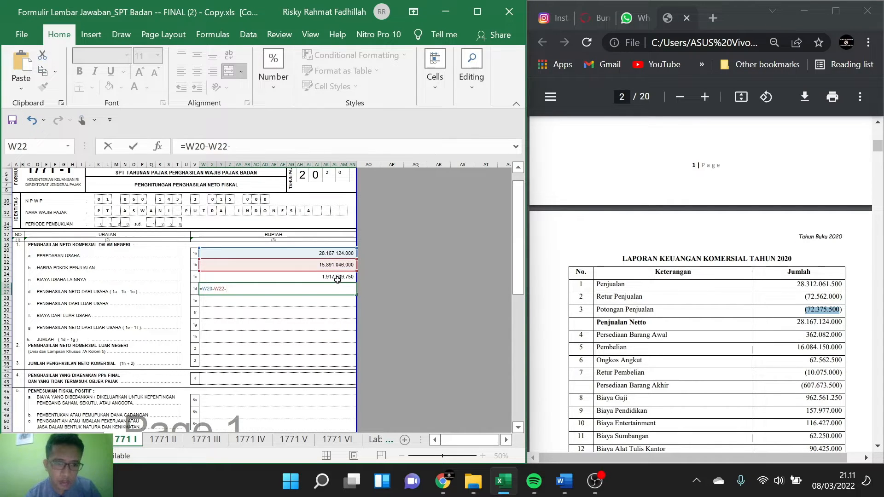
{"action": "left_click", "coordinate": [337, 277]}
{"action": "key", "text": "Return"}
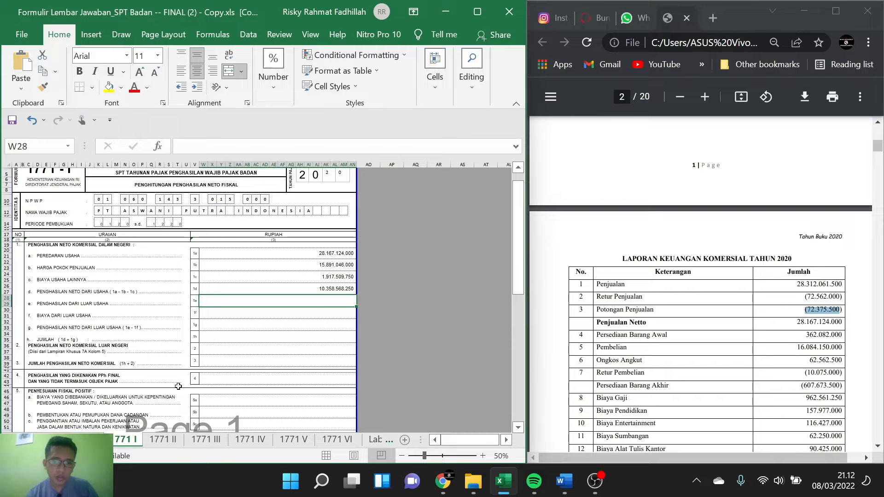
{"action": "left_click", "coordinate": [153, 444]}
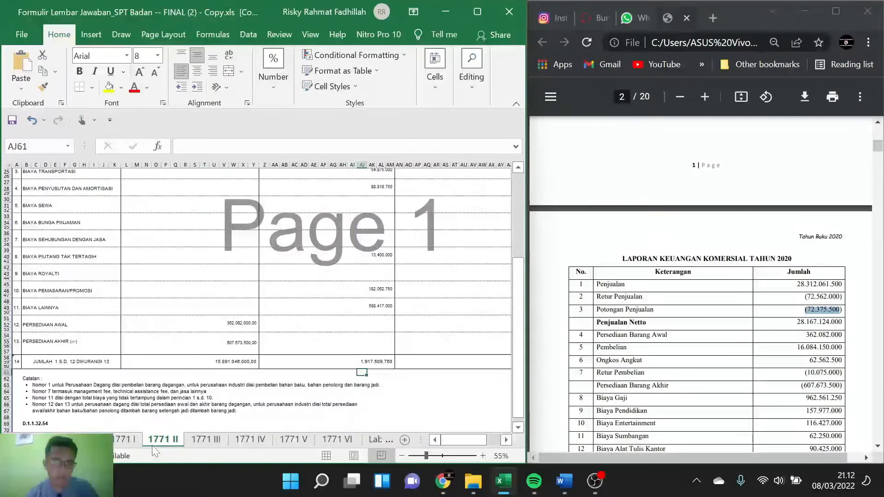
{"action": "left_click", "coordinate": [130, 444]}
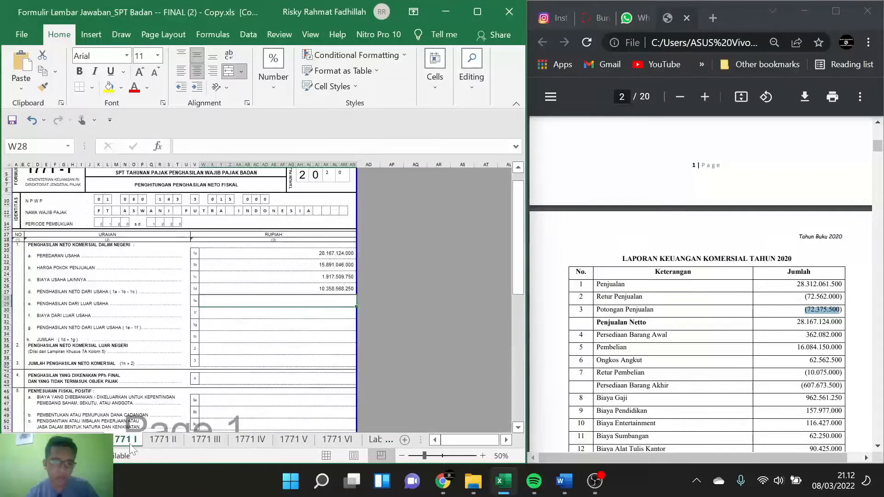
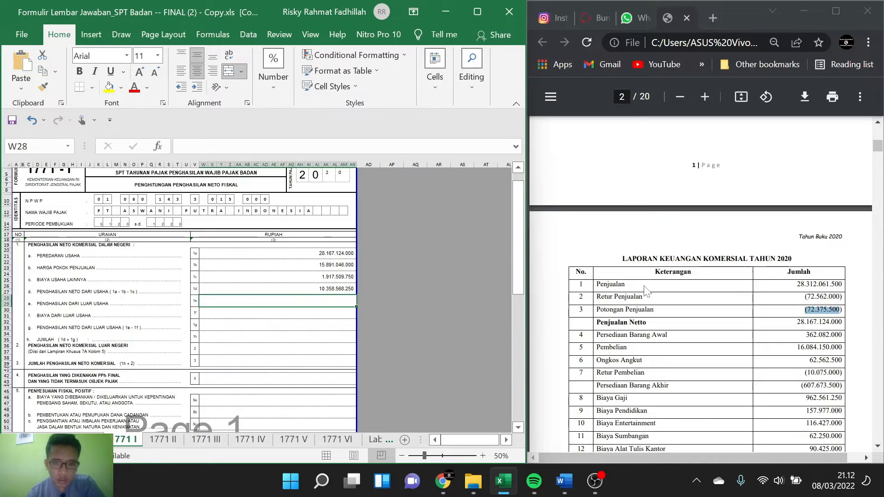
Step: Start the Penghasilan dari Luar Usaha (1e) formula in 1771 I with the Bunga Deposito amount, =8500.000
{"action": "scroll", "coordinate": [647, 290], "scroll_direction": "down", "scroll_amount": 15}
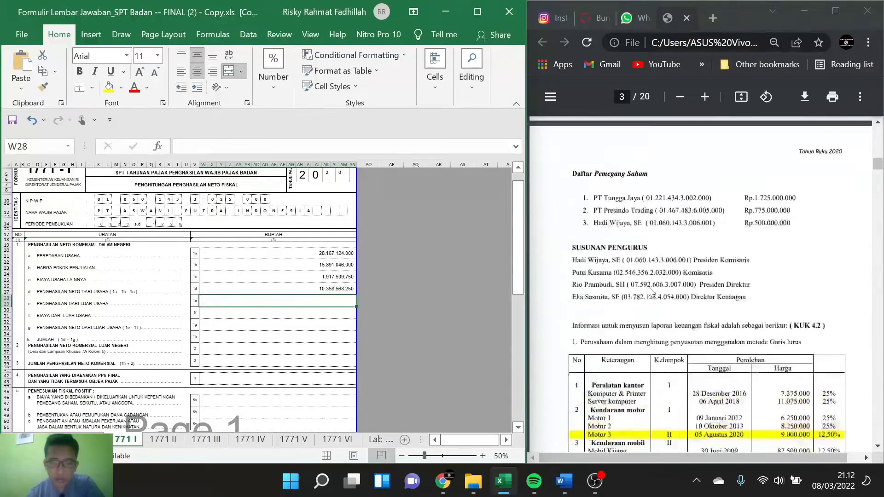
{"action": "scroll", "coordinate": [649, 290], "scroll_direction": "up", "scroll_amount": 3}
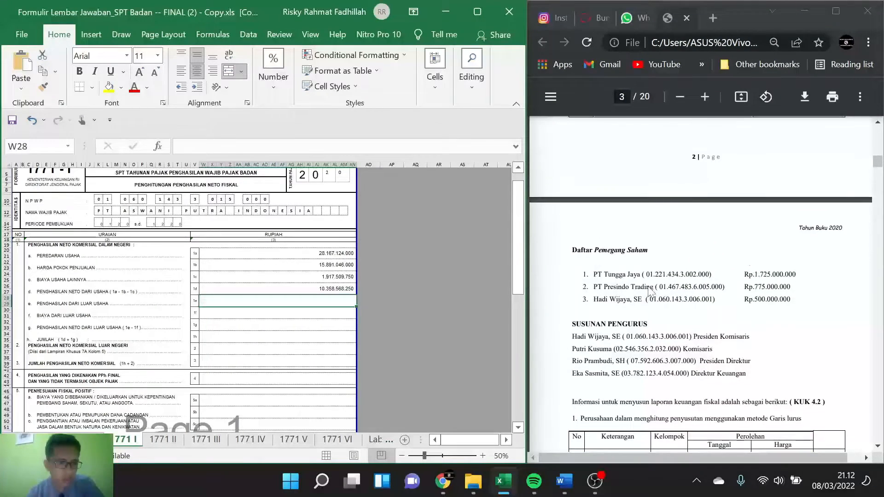
{"action": "scroll", "coordinate": [649, 291], "scroll_direction": "up", "scroll_amount": 5}
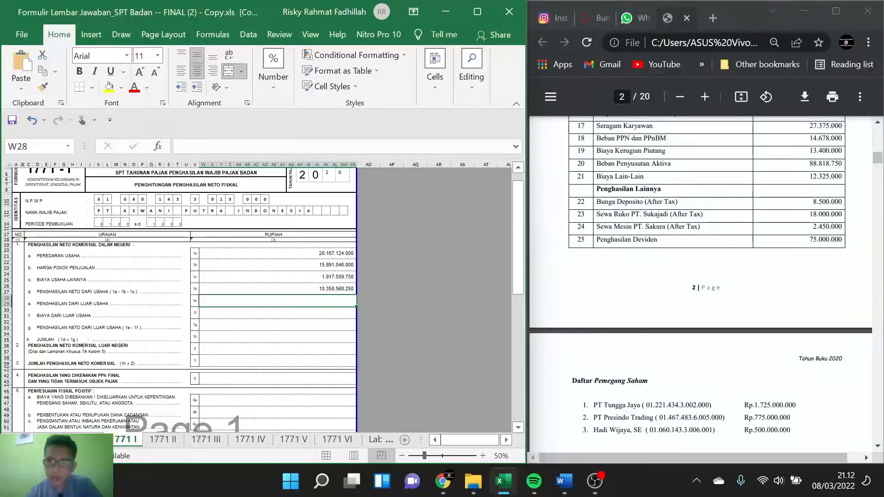
{"action": "left_click", "coordinate": [258, 312]}
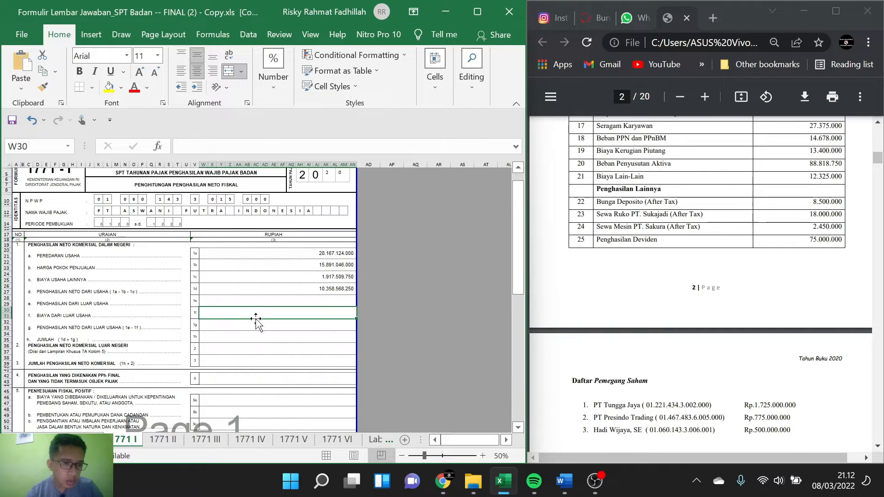
{"action": "left_click", "coordinate": [266, 300]}
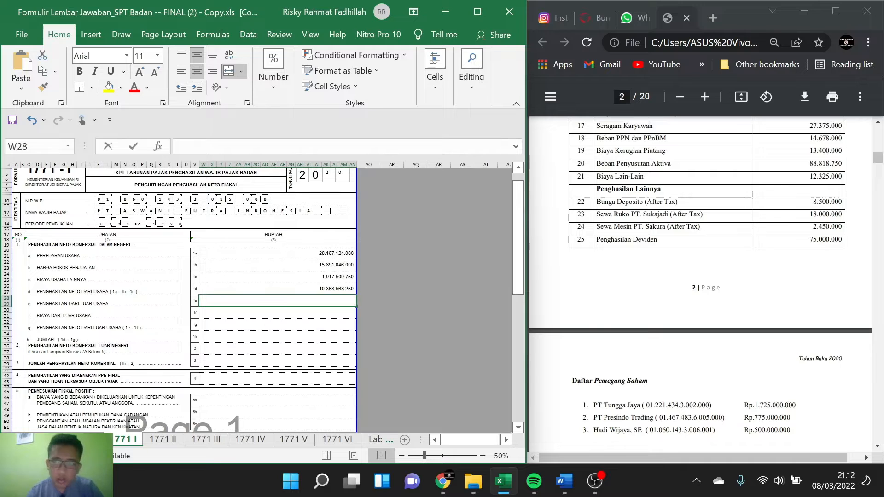
{"action": "double_click", "coordinate": [278, 300]}
{"action": "type", "text": "8500.000"}
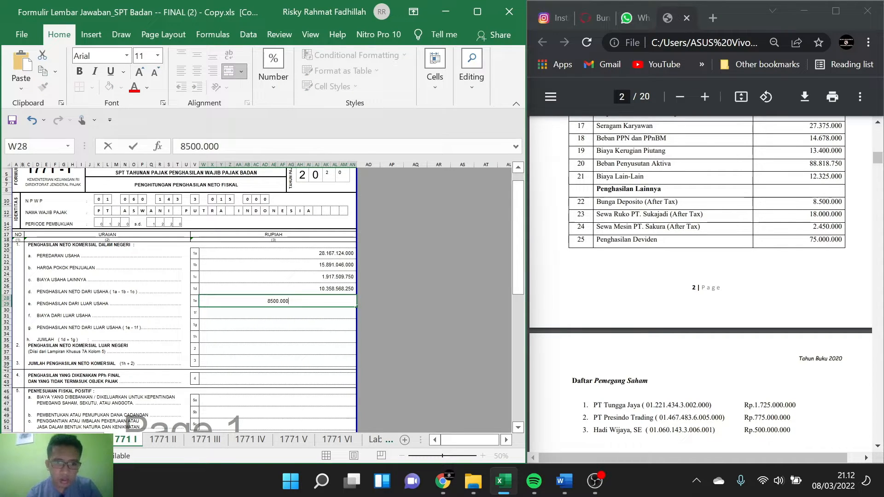
{"action": "key", "text": "Home"}
{"action": "type", "text": "=8500.000"}
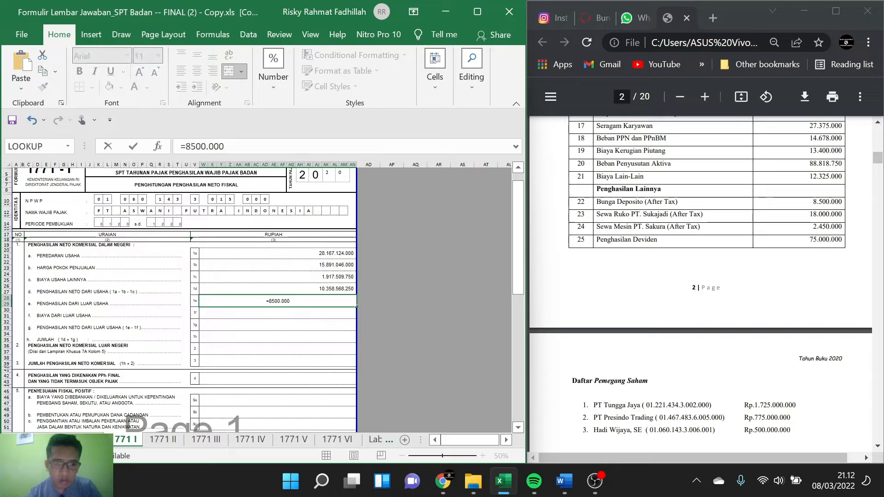
{"action": "type", "text": "+"}
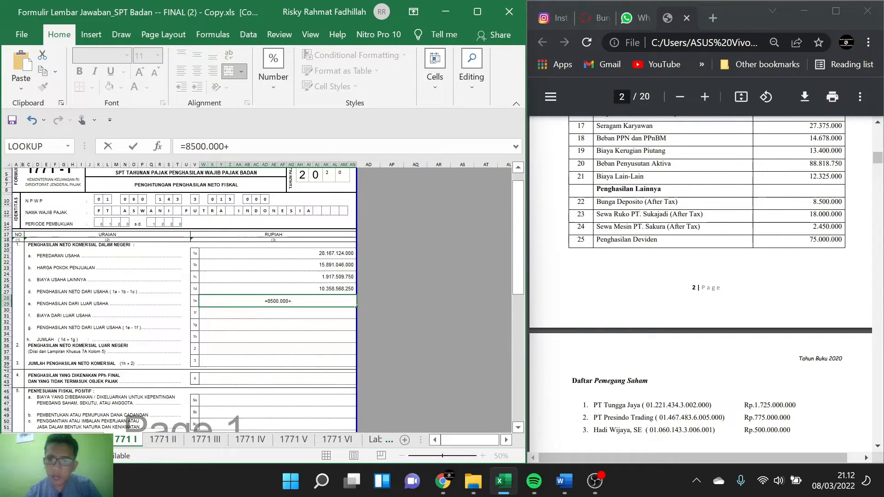
{"action": "type", "text": "18"}
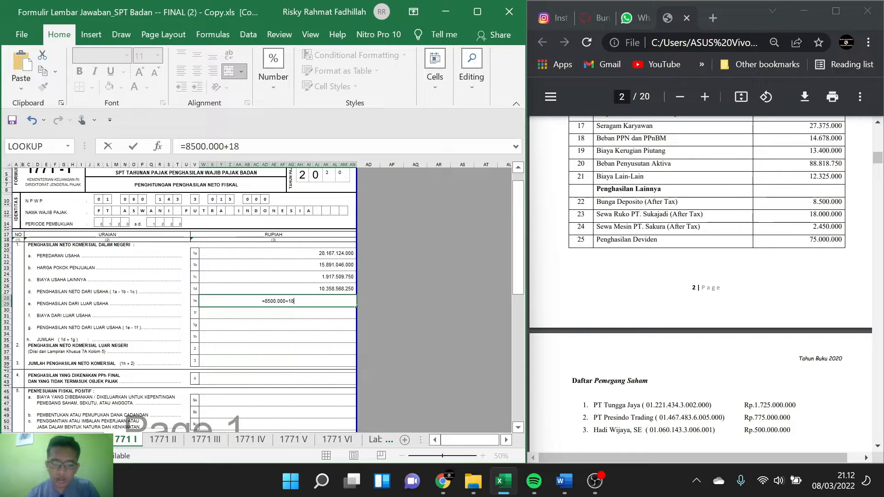
{"action": "type", "text": ".00"}
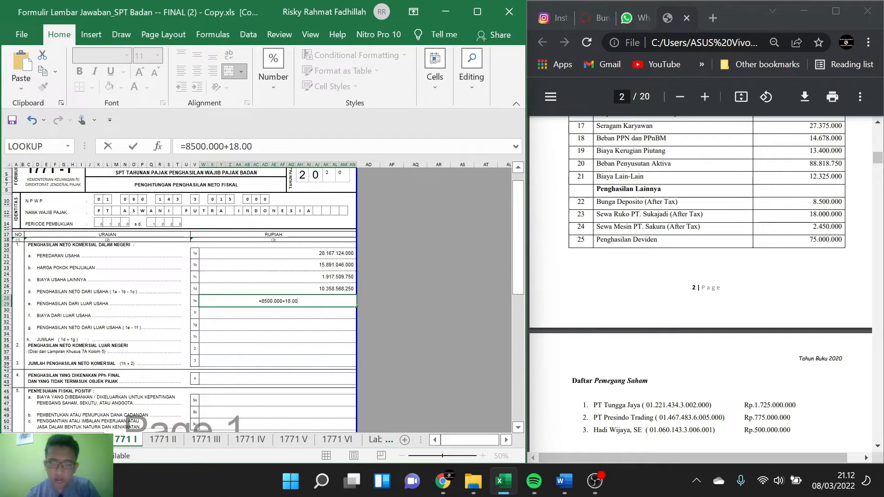
{"action": "type", "text": "0.000"}
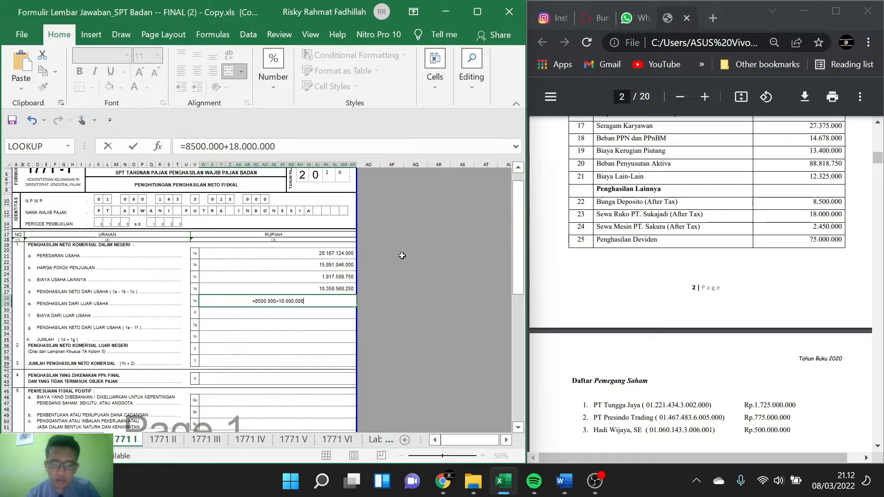
{"action": "type", "text": "+"}
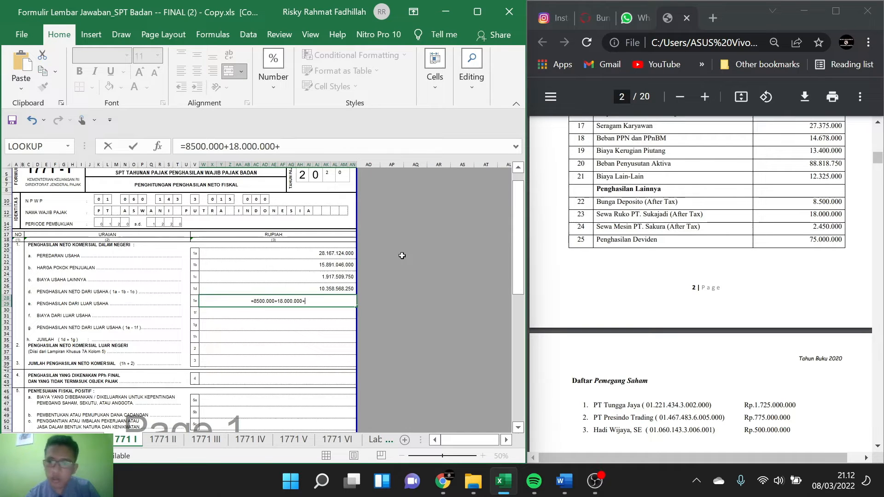
{"action": "type", "text": "2"}
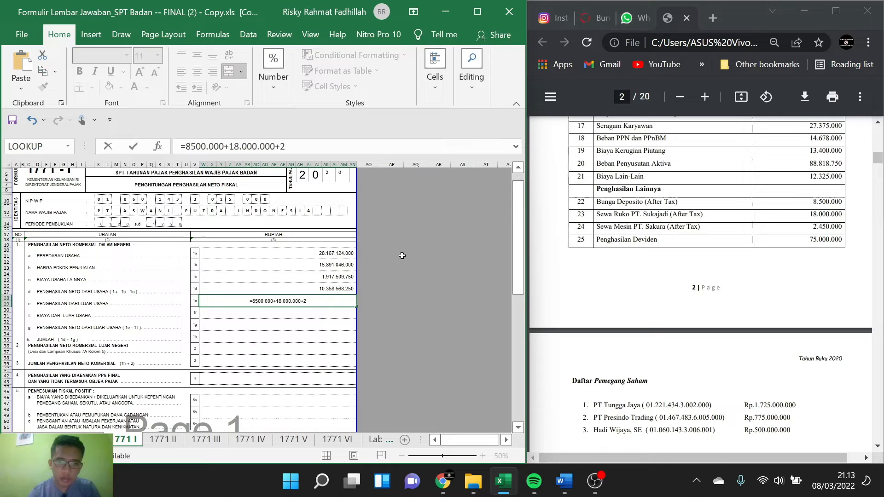
{"action": "type", "text": "450"}
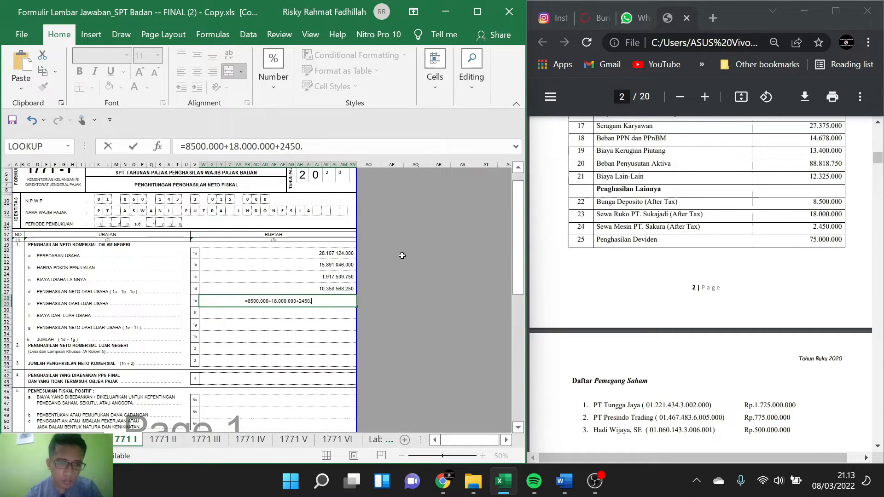
{"action": "type", "text": ".000"}
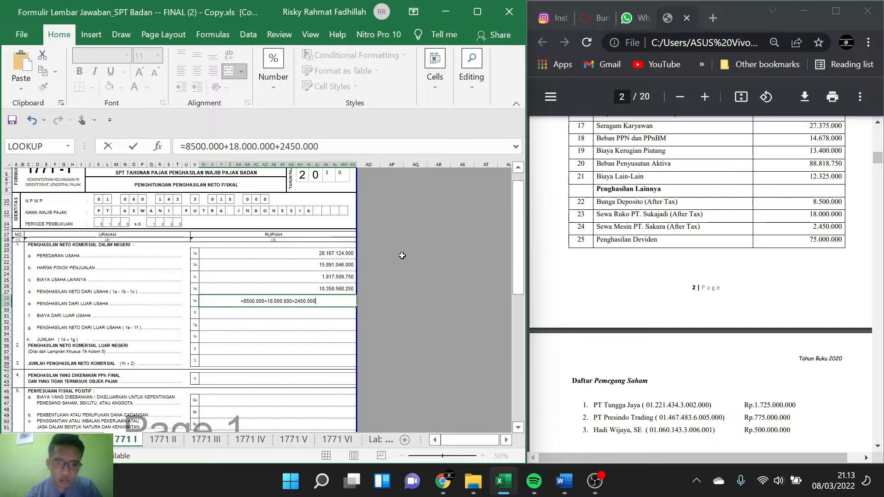
{"action": "type", "text": "+"}
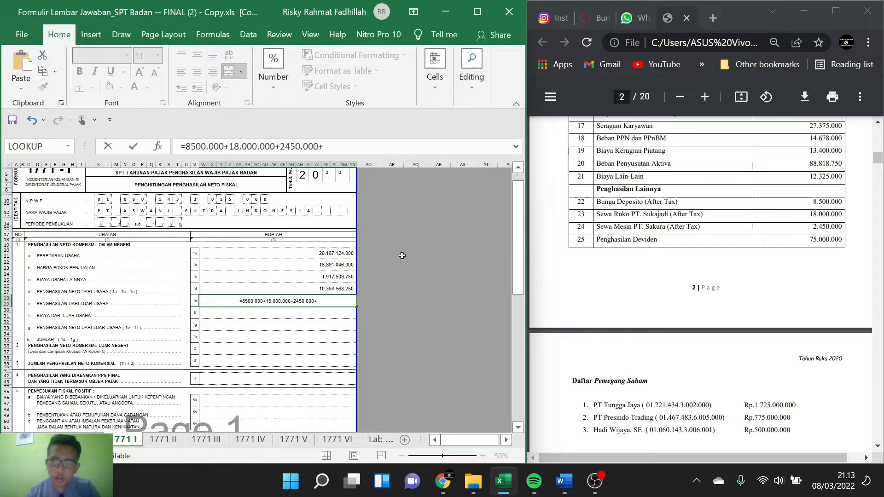
{"action": "type", "text": "("}
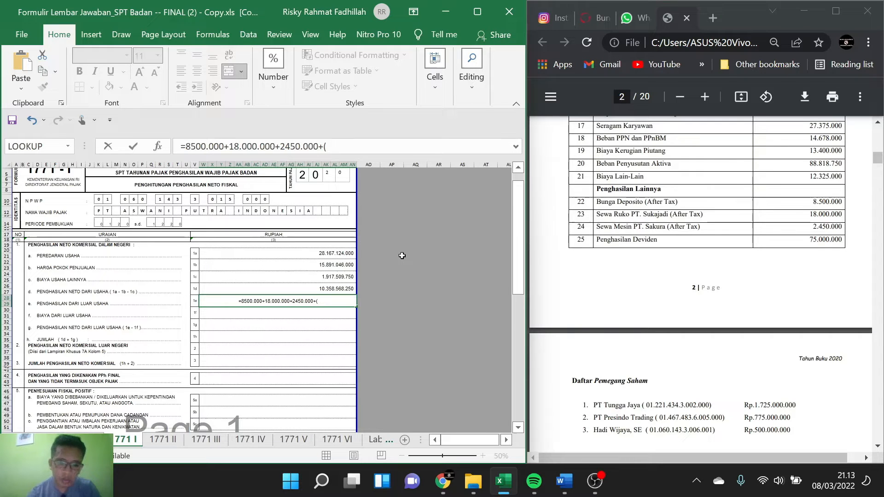
{"action": "type", "text": "45%"}
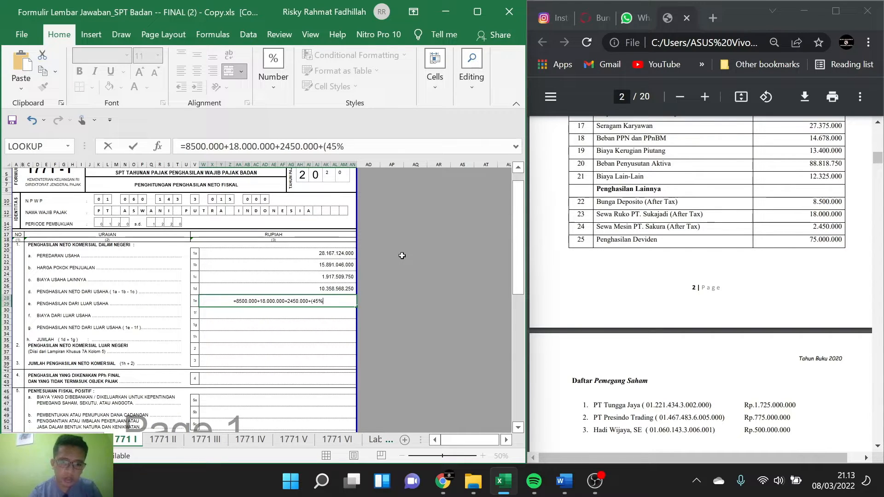
{"action": "type", "text": "*"}
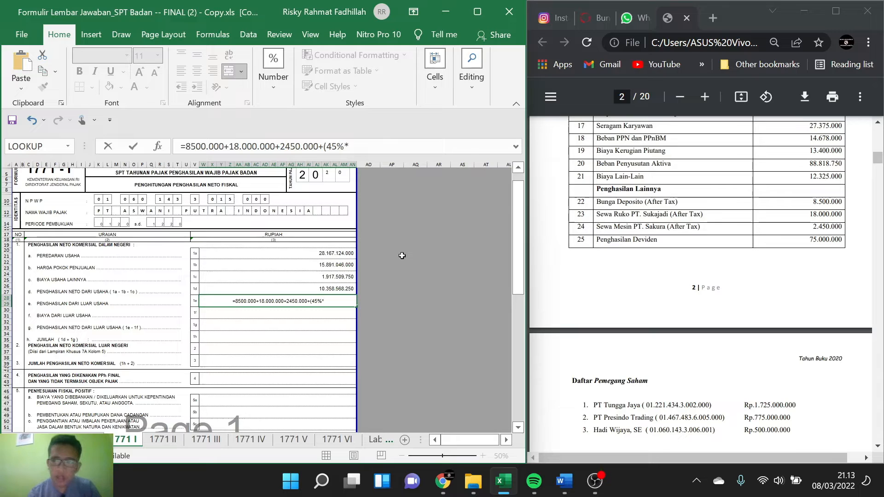
{"action": "type", "text": "75"}
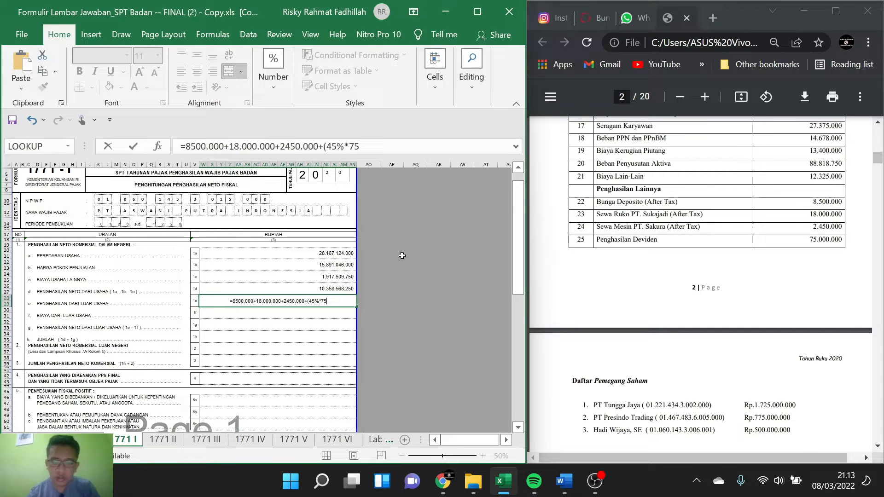
{"action": "type", "text": "00000"}
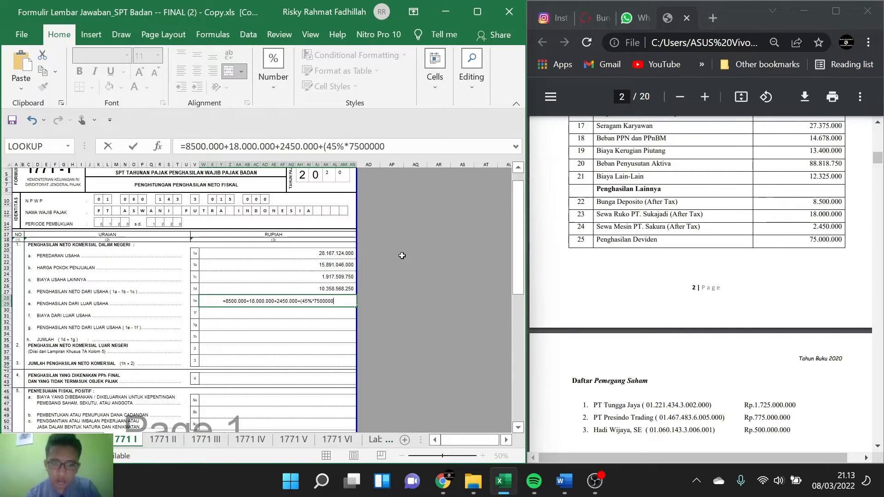
{"action": "type", "text": "0)"}
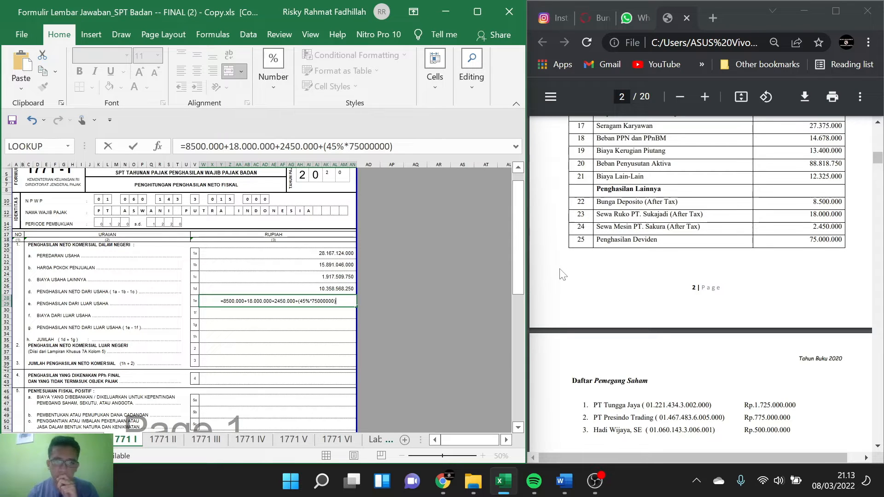
Step: Complete the 1e formula by adding the dividend portion (45%*75000000), checking it against the Penghasilan Lainnya list in the PDF
{"action": "scroll", "coordinate": [562, 274], "scroll_direction": "down", "scroll_amount": 1}
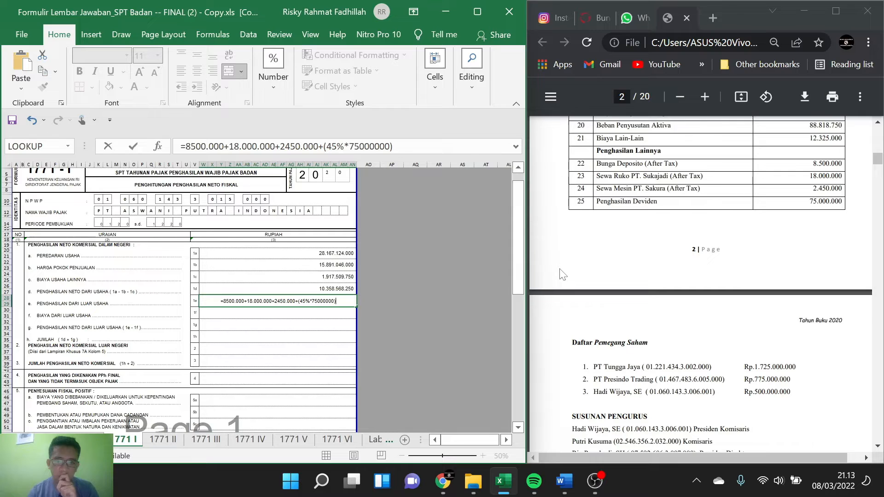
{"action": "scroll", "coordinate": [562, 275], "scroll_direction": "up", "scroll_amount": 1}
{"action": "scroll", "coordinate": [563, 275], "scroll_direction": "down", "scroll_amount": 2}
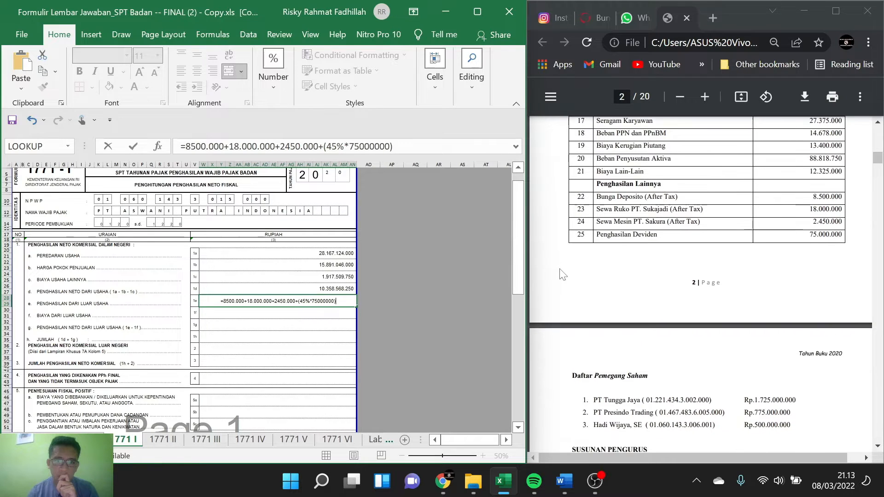
{"action": "scroll", "coordinate": [563, 275], "scroll_direction": "down", "scroll_amount": 1}
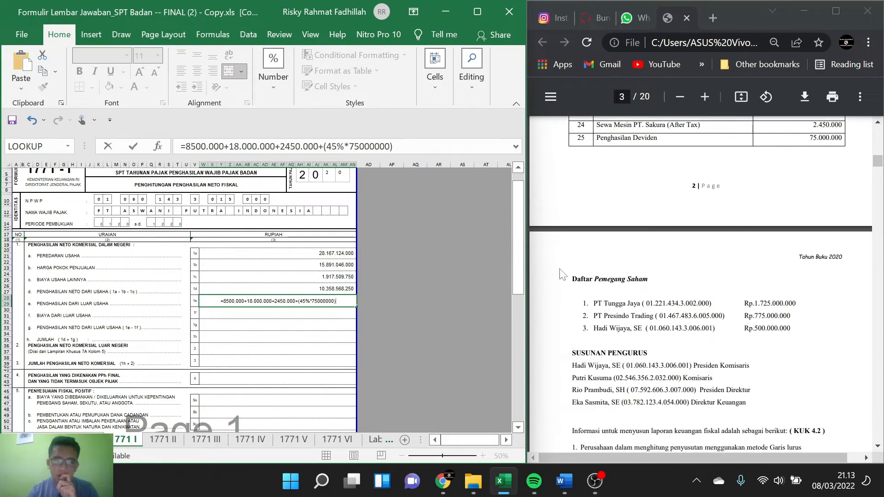
{"action": "scroll", "coordinate": [562, 275], "scroll_direction": "up", "scroll_amount": 1}
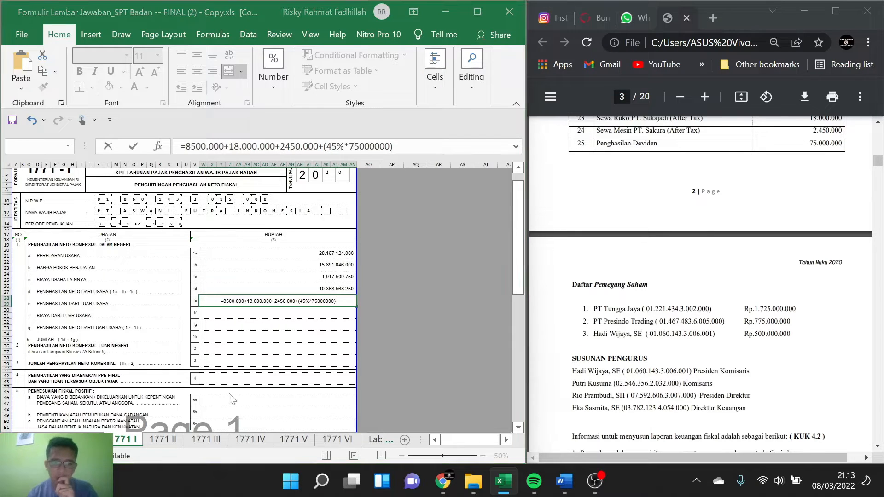
{"action": "key", "text": "Return"}
{"action": "left_click", "coordinate": [415, 290]}
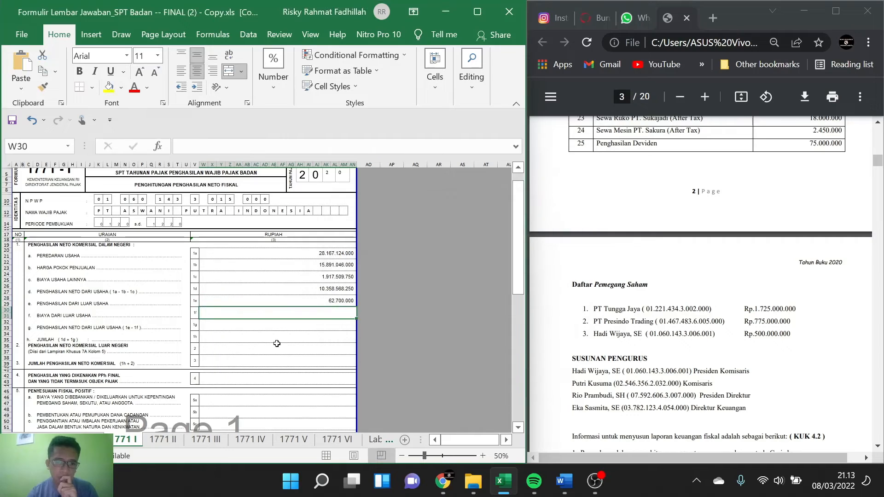
Step: In 1771 III, calculate the Jasa Teknik amount net of withheld tax in cell AV40 with the formula =AM28-AV28
{"action": "left_click", "coordinate": [168, 440]}
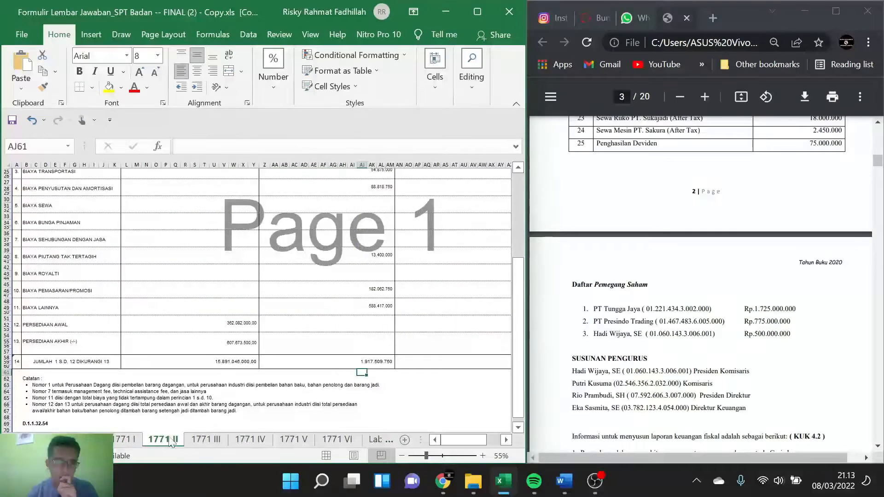
{"action": "left_click", "coordinate": [206, 440]}
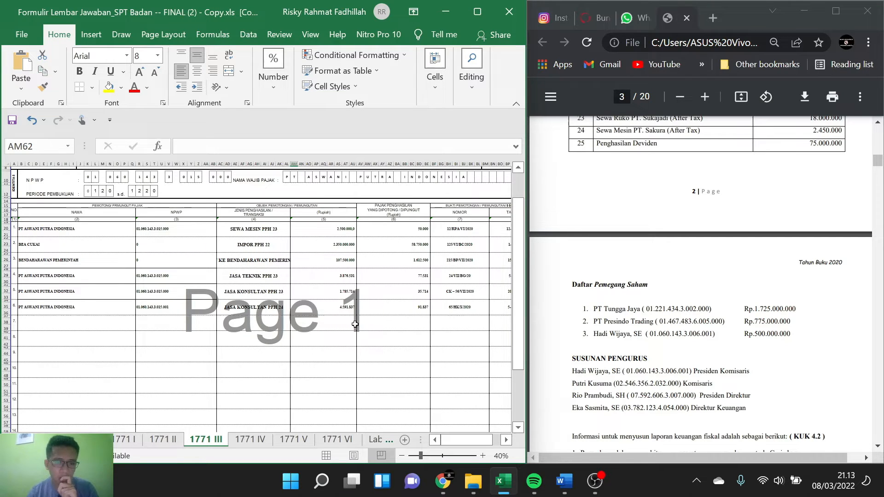
{"action": "left_click", "coordinate": [377, 339]}
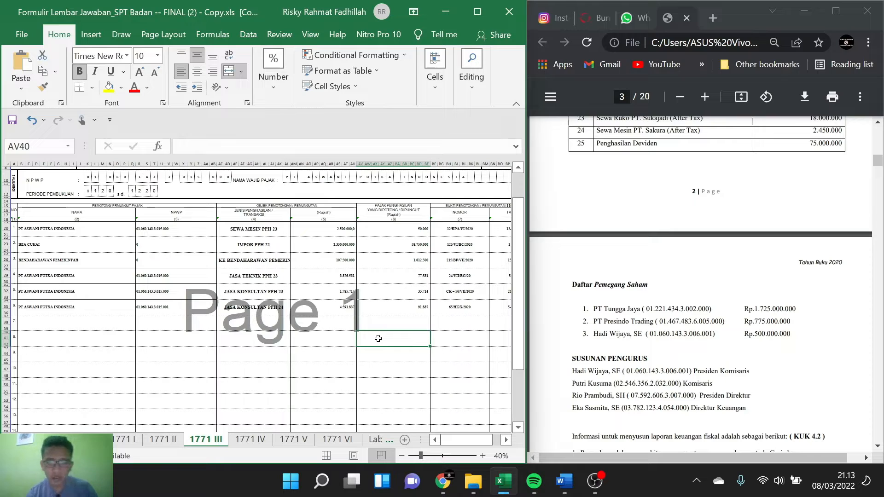
{"action": "type", "text": "="}
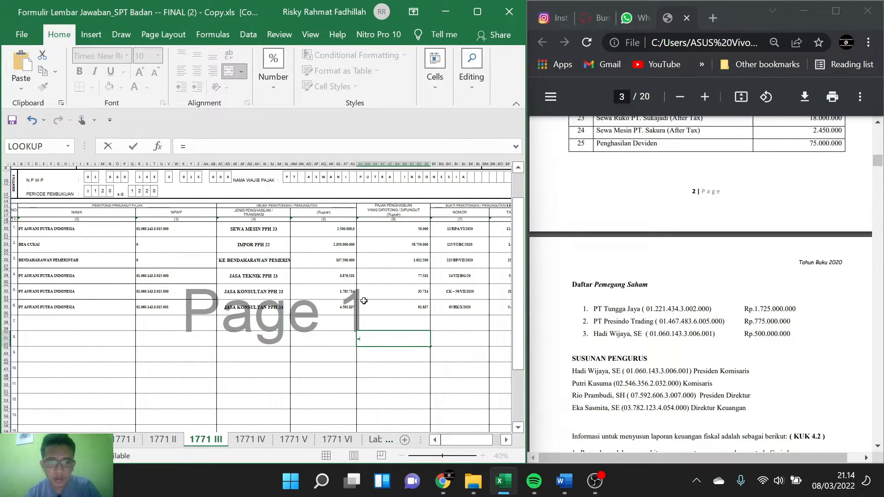
{"action": "key", "text": "BackSpace"}
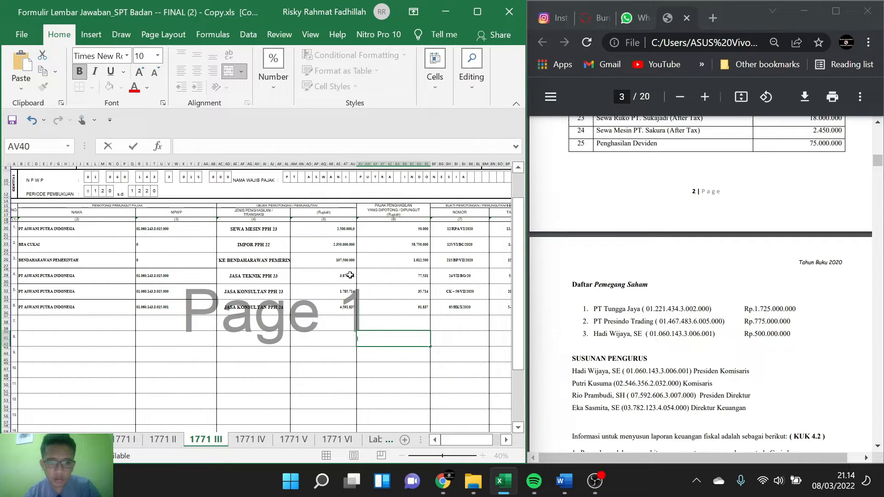
{"action": "type", "text": "="}
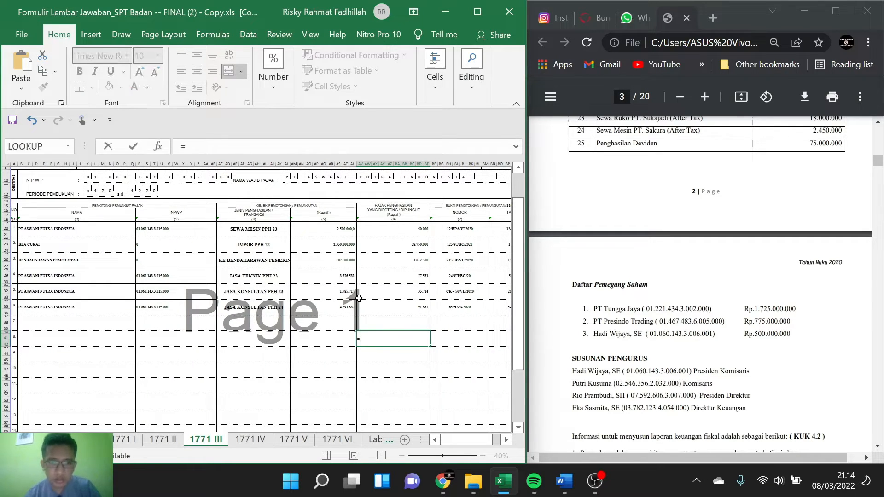
{"action": "left_click", "coordinate": [341, 278]}
{"action": "type", "text": "-"}
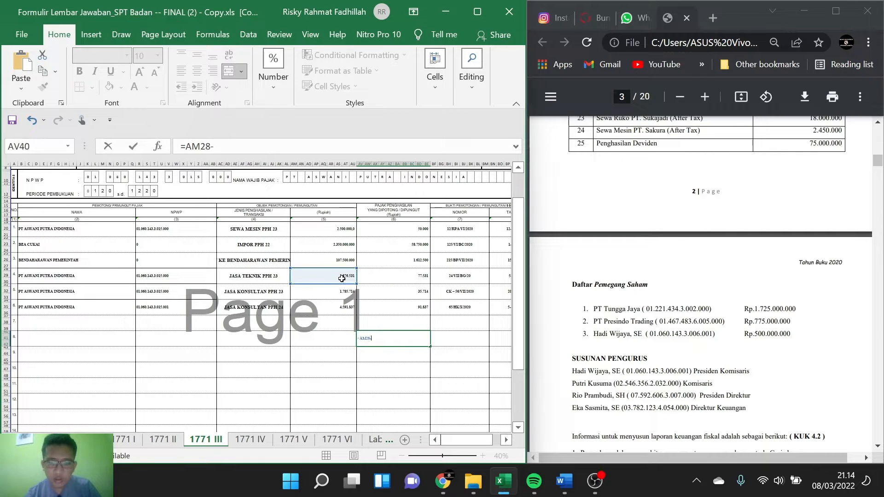
{"action": "left_click", "coordinate": [401, 278]}
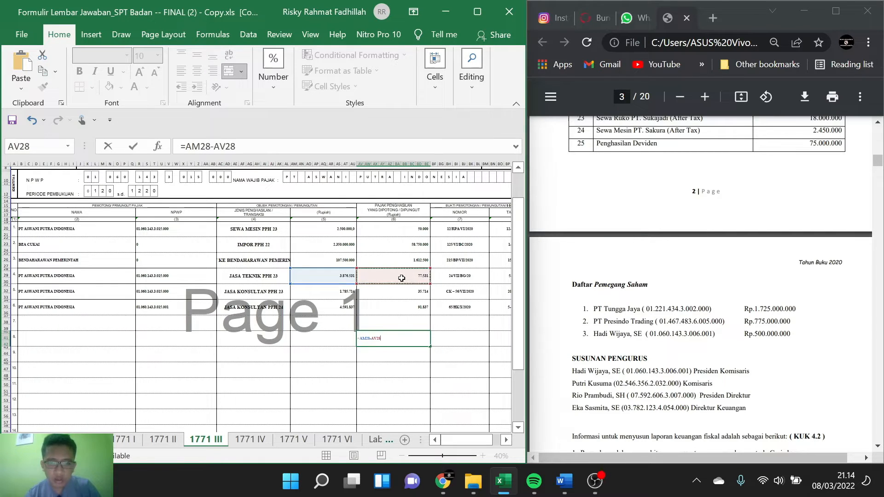
{"action": "key", "text": "Return"}
Step: Calculate the net amount of the first Jasa Konsultan entry (row 5) in cell AV43 by subtracting its withheld tax from its gross amount
{"action": "left_click", "coordinate": [352, 290]}
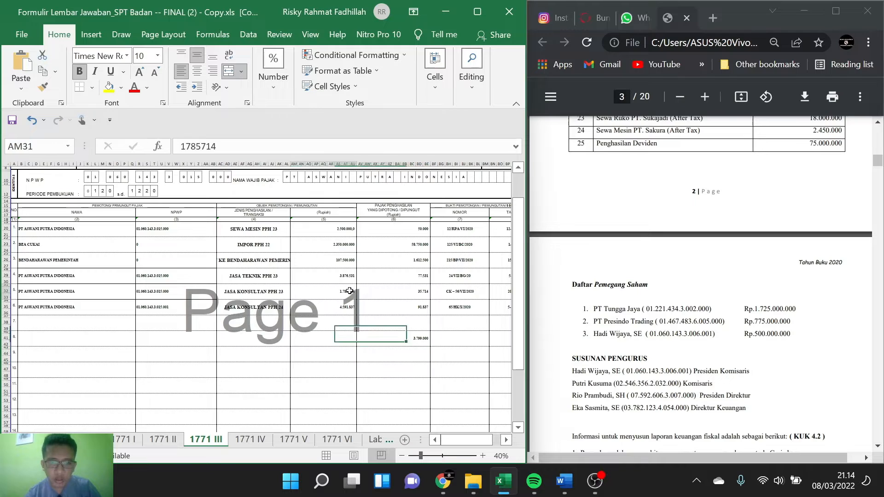
{"action": "left_click", "coordinate": [411, 355]}
{"action": "type", "text": "="}
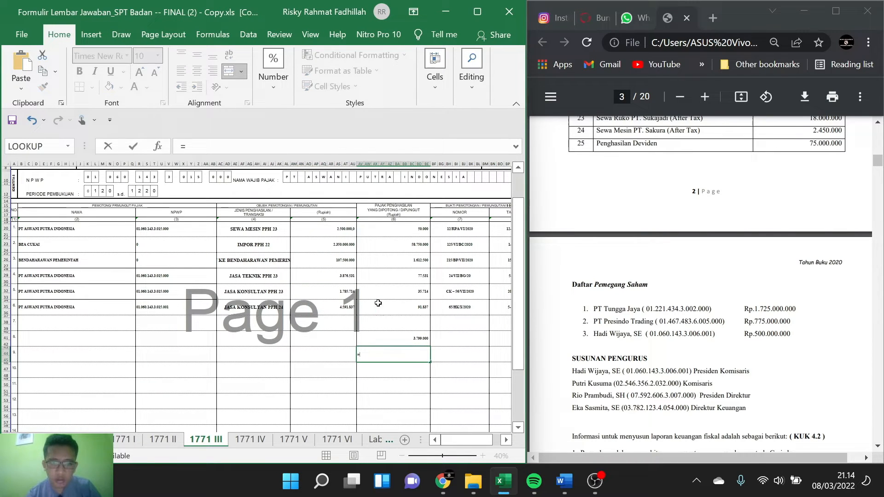
{"action": "left_click", "coordinate": [353, 290]}
{"action": "type", "text": "-"}
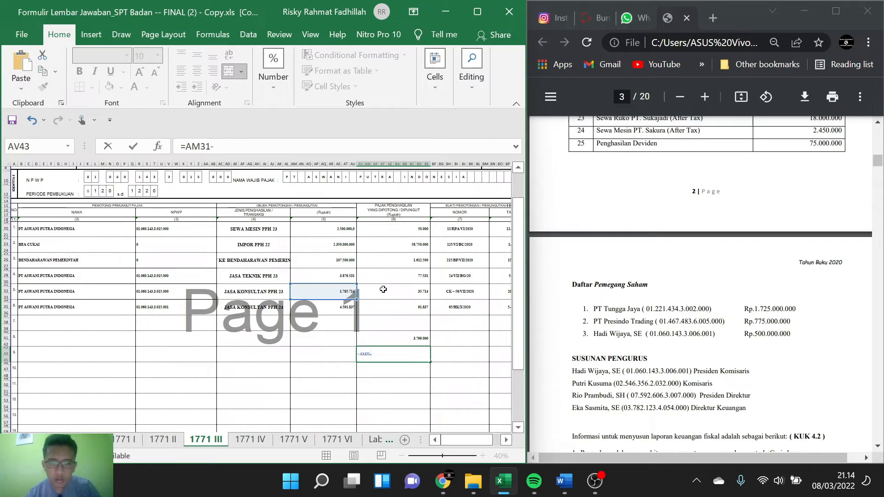
{"action": "left_click", "coordinate": [399, 290]}
{"action": "key", "text": "Return"}
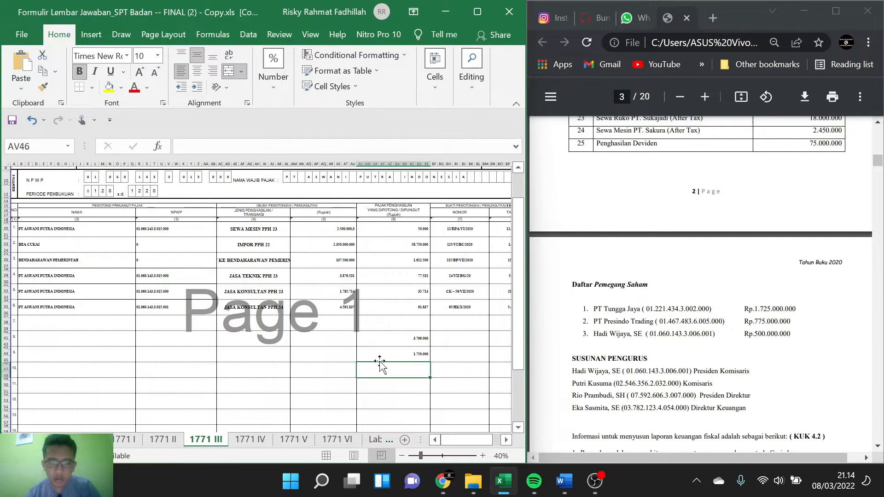
Step: Calculate the net amount of the second Jasa Konsultan entry (row 6) in cell AV46, subtracting its withheld tax from AM34
{"action": "type", "text": "="}
{"action": "left_click", "coordinate": [339, 308]}
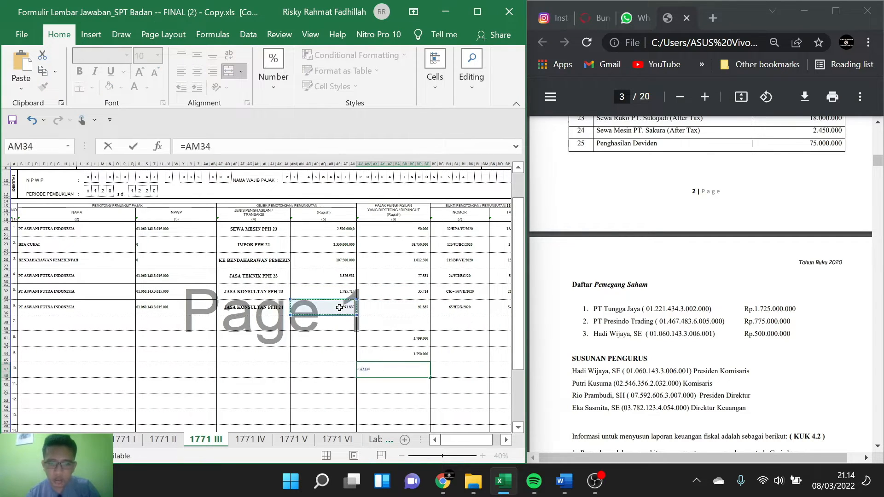
{"action": "type", "text": "-"}
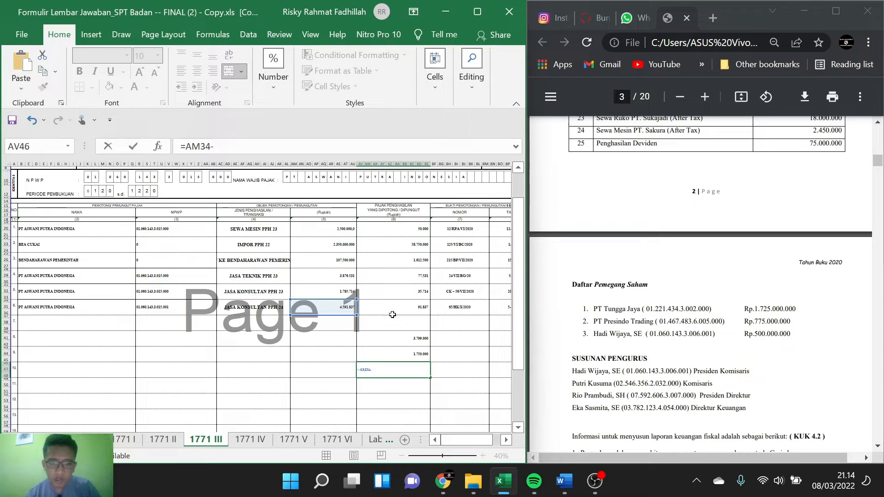
{"action": "left_click", "coordinate": [407, 314]}
{"action": "key", "text": "Return"}
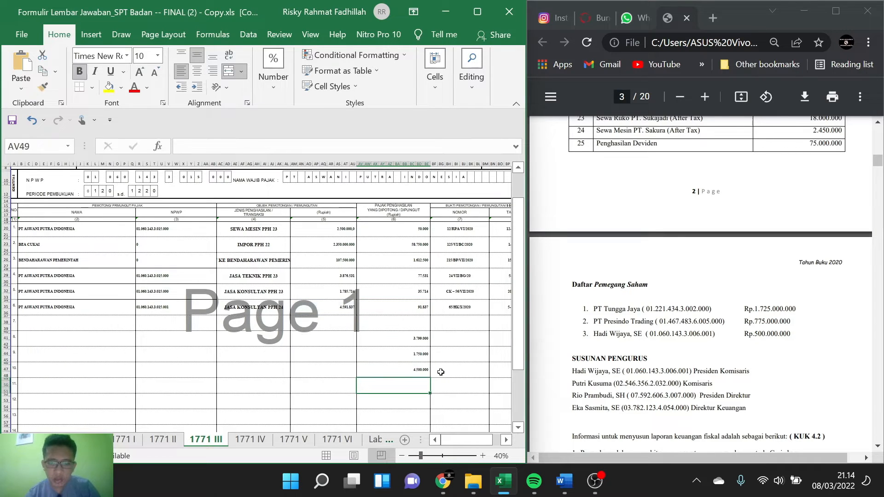
Step: Total the three net service amounts in cell AV49 with =SUM(AV40:BE48) and read the result
{"action": "left_click", "coordinate": [421, 338]}
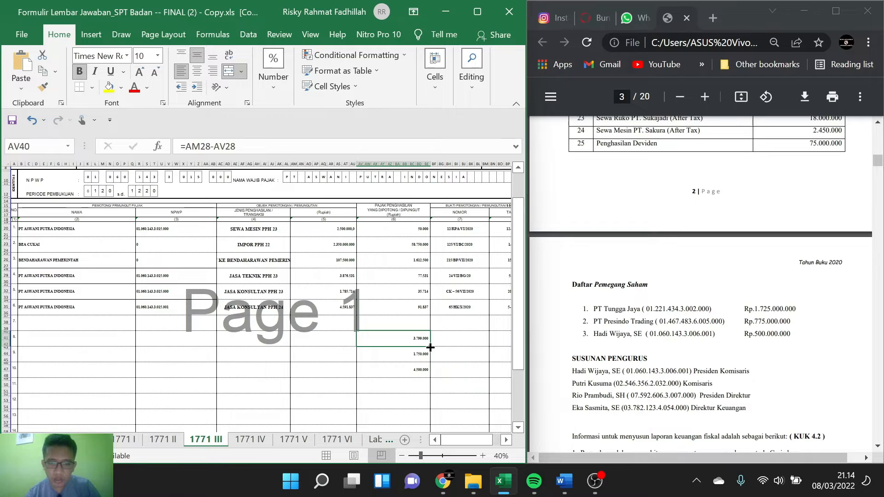
{"action": "left_click", "coordinate": [418, 375]}
{"action": "left_click", "coordinate": [414, 385]}
{"action": "type", "text": "=S"}
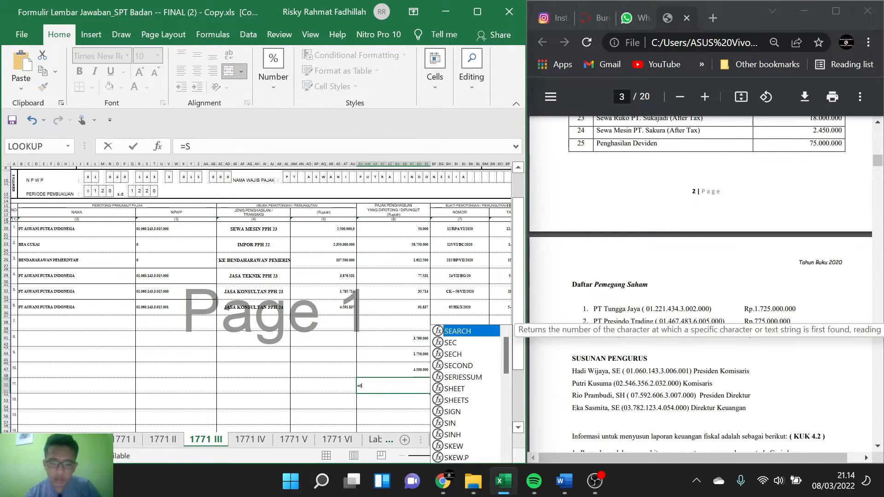
{"action": "type", "text": "UM("}
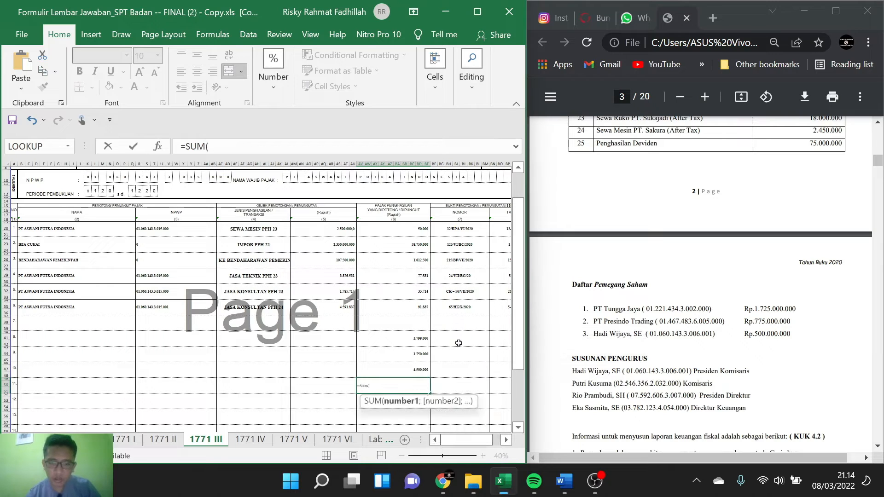
{"action": "left_click_drag", "start_coordinate": [417, 340], "coordinate": [415, 370]}
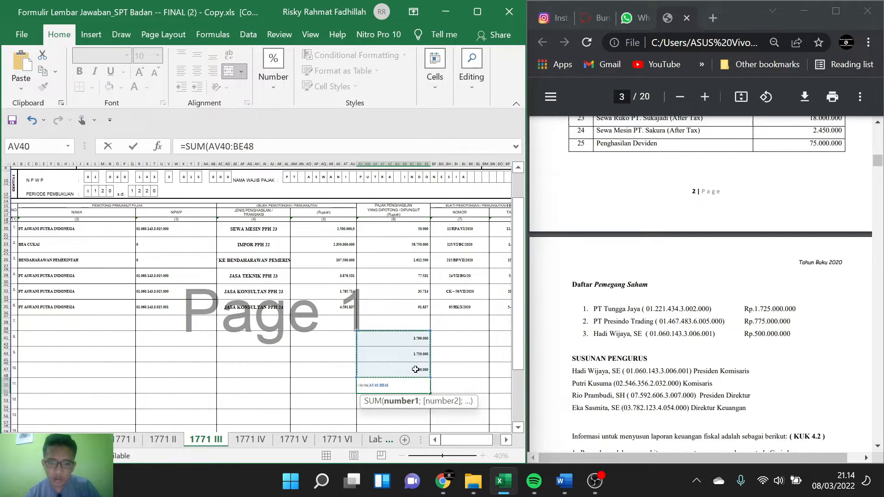
{"action": "key", "text": "Return"}
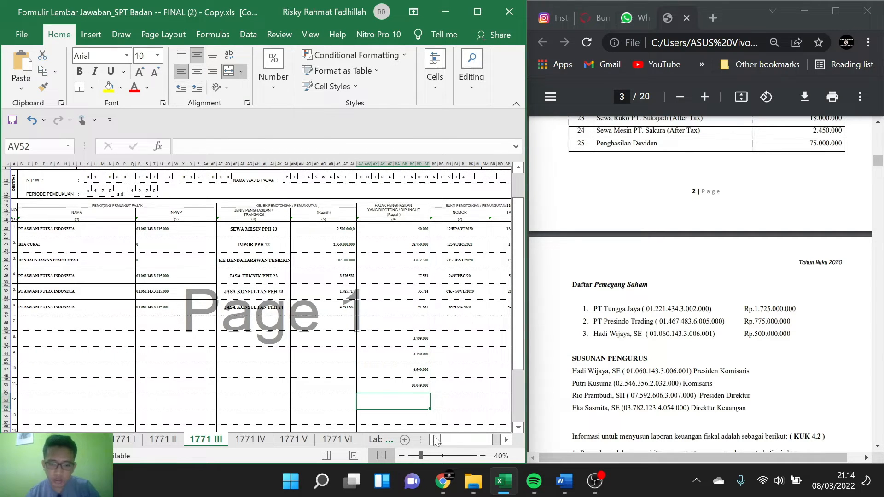
{"action": "left_click_drag", "start_coordinate": [419, 456], "coordinate": [421, 456]}
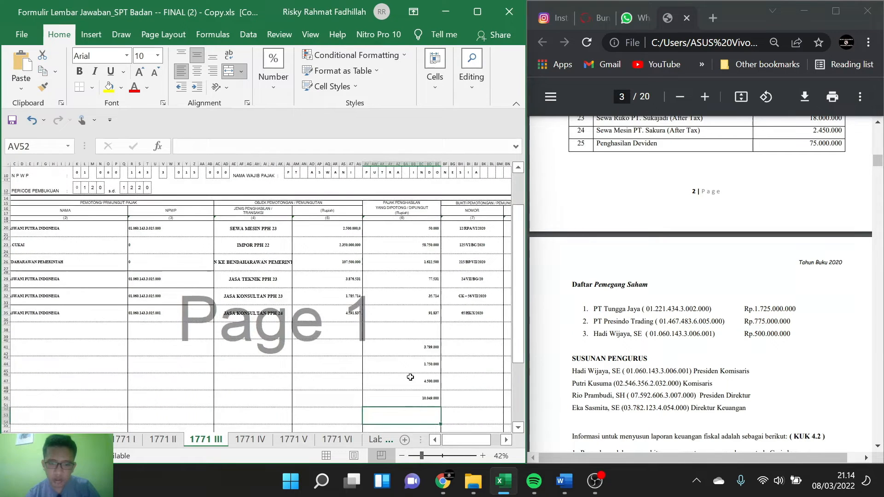
{"action": "left_click", "coordinate": [423, 405]}
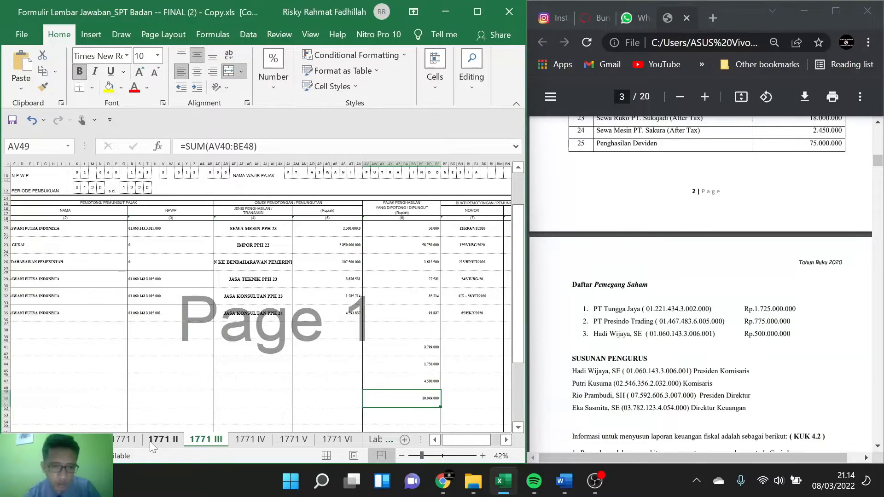
Step: Extend the Penghasilan dari Luar Usaha (1e) formula in 1771 I by adding 10490000
{"action": "left_click", "coordinate": [86, 440]}
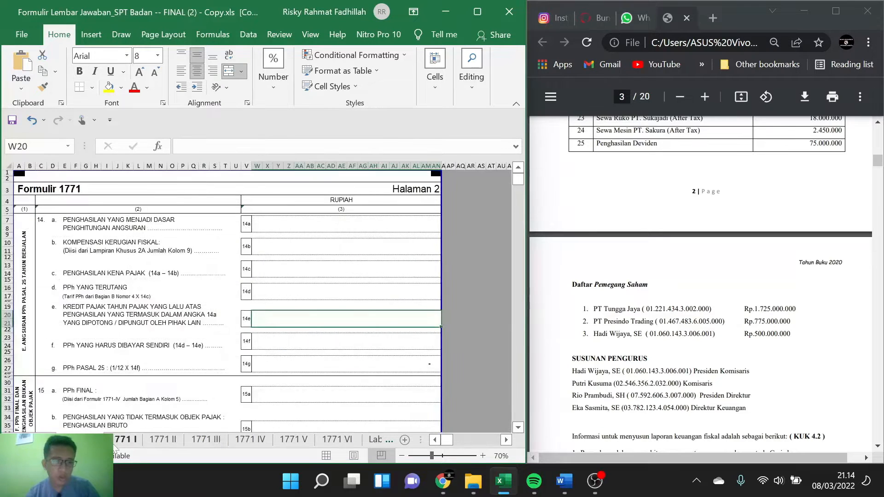
{"action": "left_click", "coordinate": [124, 440]}
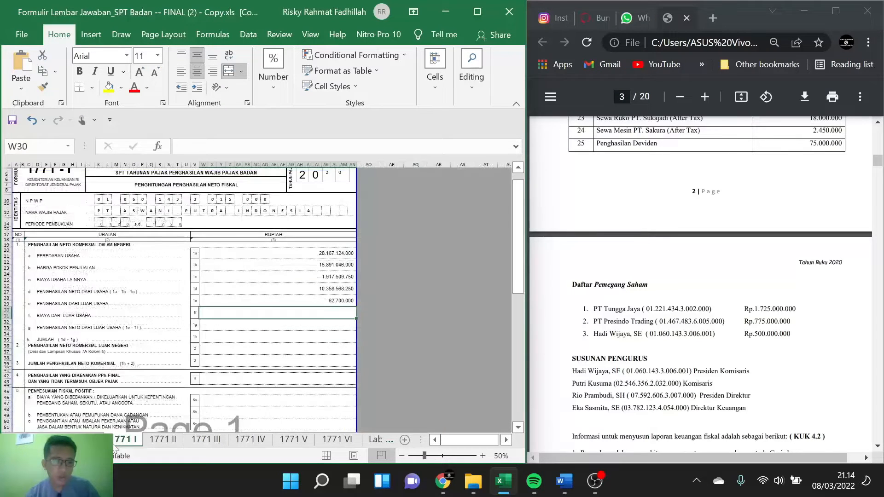
{"action": "double_click", "coordinate": [325, 302]}
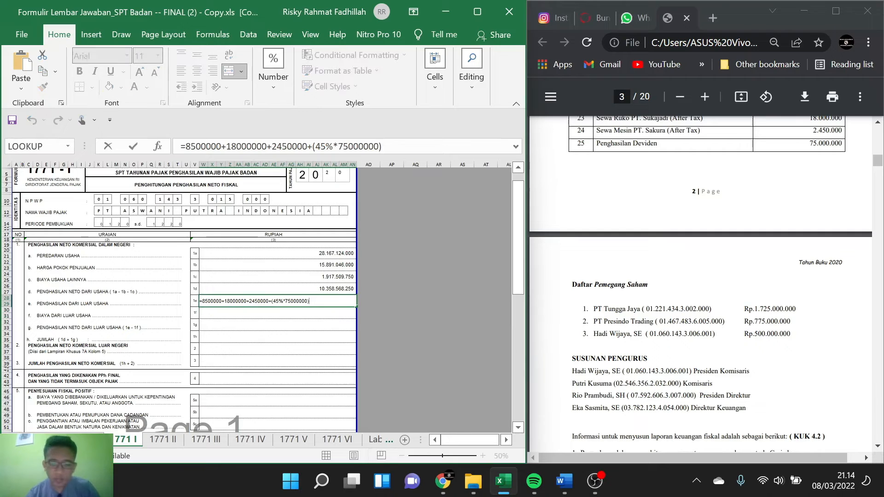
{"action": "type", "text": "+10"}
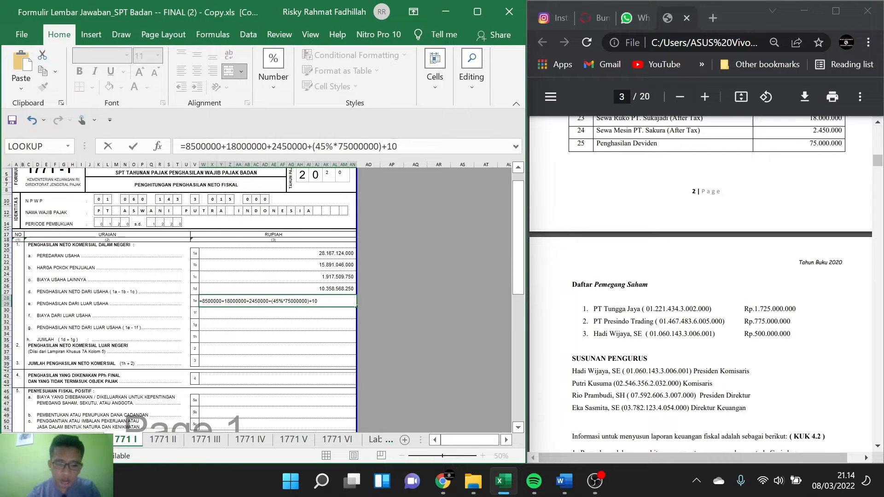
{"action": "type", "text": "4"}
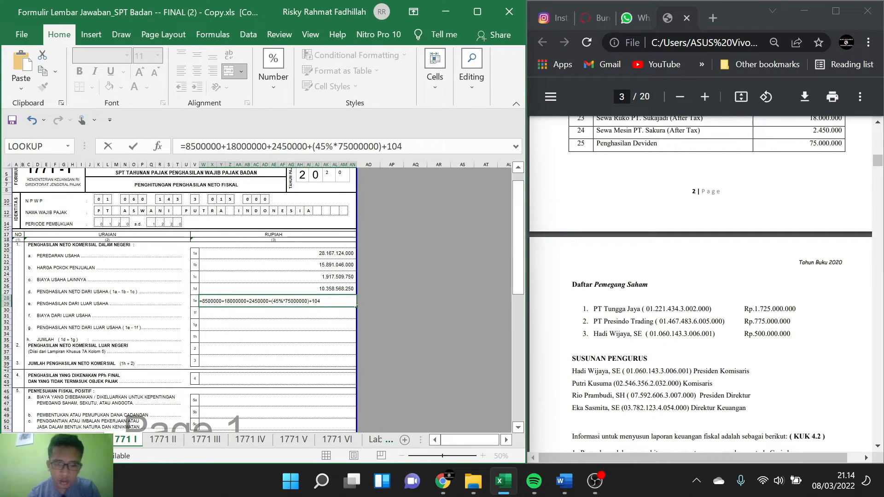
{"action": "type", "text": "90000"}
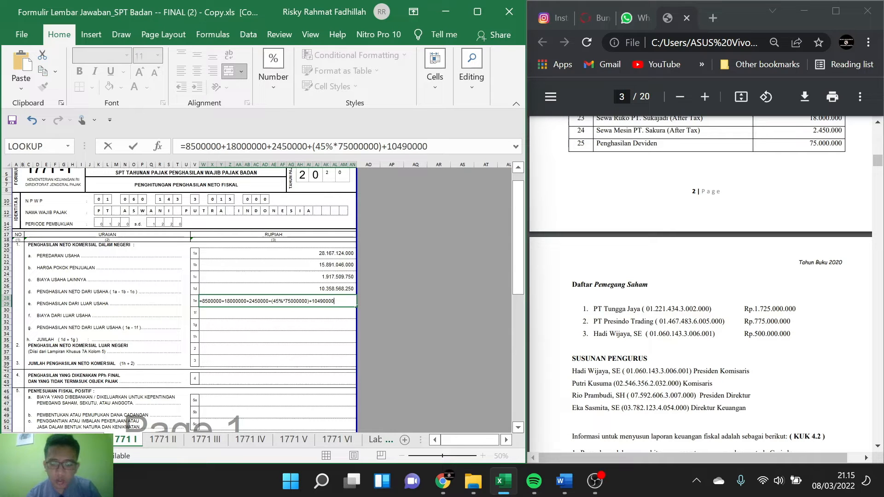
{"action": "key", "text": "Return"}
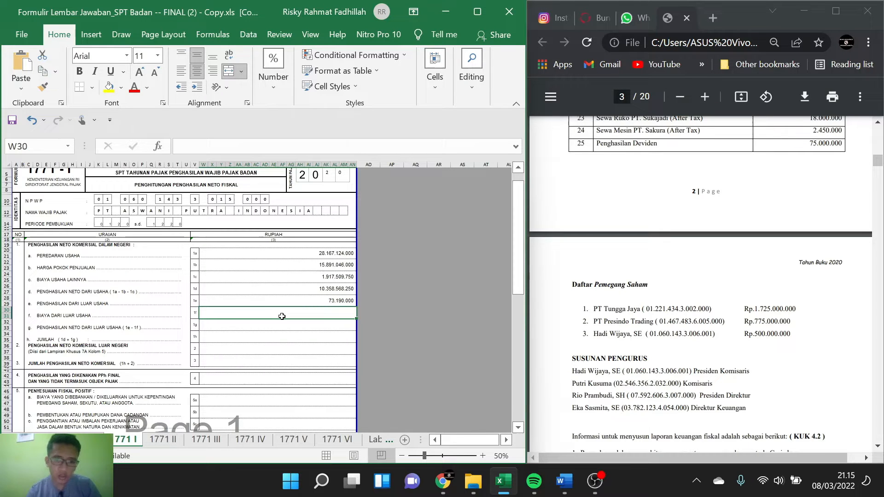
Step: Set Biaya dari Luar Usaha (1f) to 0 and calculate Penghasilan Neto dari Luar Usaha (1g) as 1e minus 1f, =W28-W30
{"action": "type", "text": "0"}
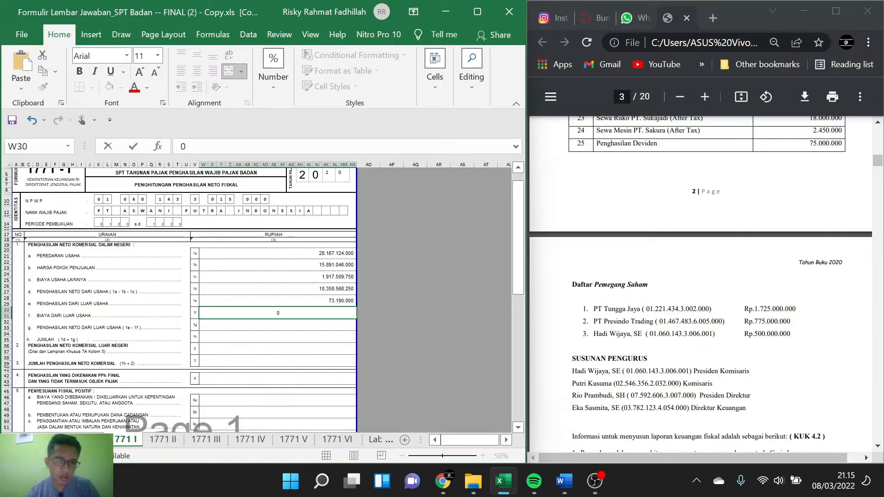
{"action": "scroll", "coordinate": [278, 306], "scroll_direction": "down", "scroll_amount": 2}
{"action": "left_click", "coordinate": [243, 296]}
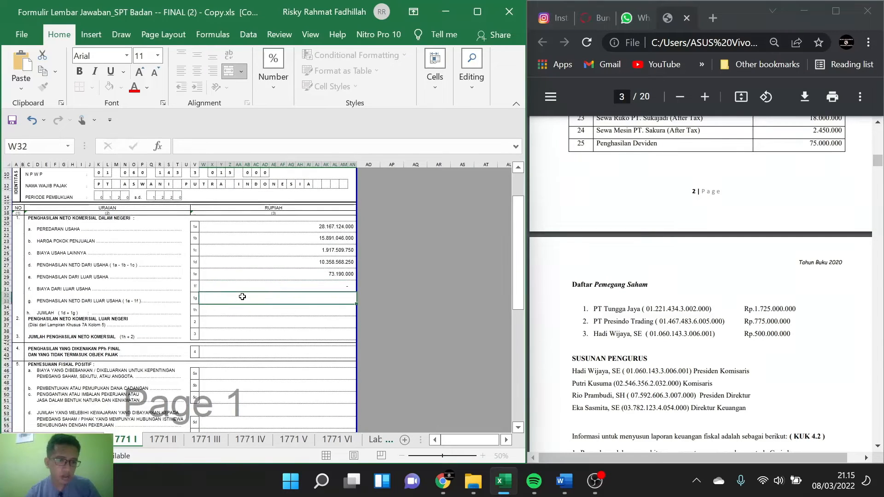
{"action": "scroll", "coordinate": [233, 298], "scroll_direction": "down", "scroll_amount": 1}
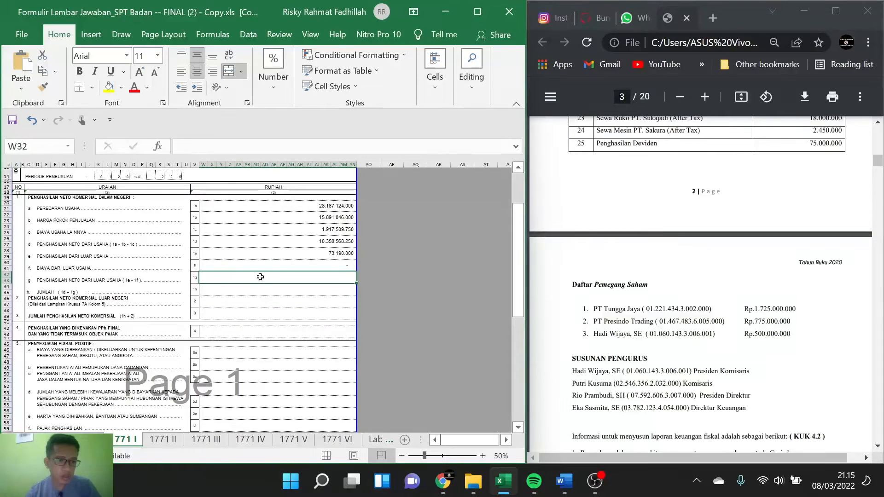
{"action": "type", "text": "="}
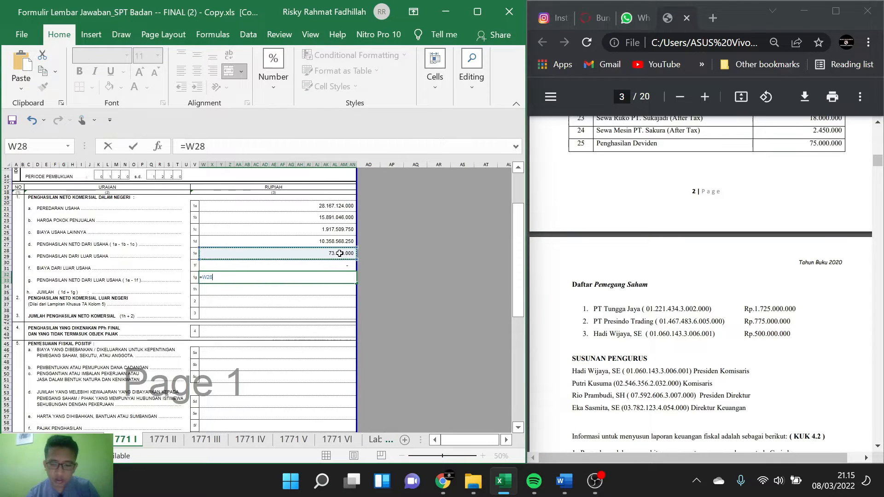
{"action": "type", "text": "-"}
{"action": "left_click", "coordinate": [313, 265]}
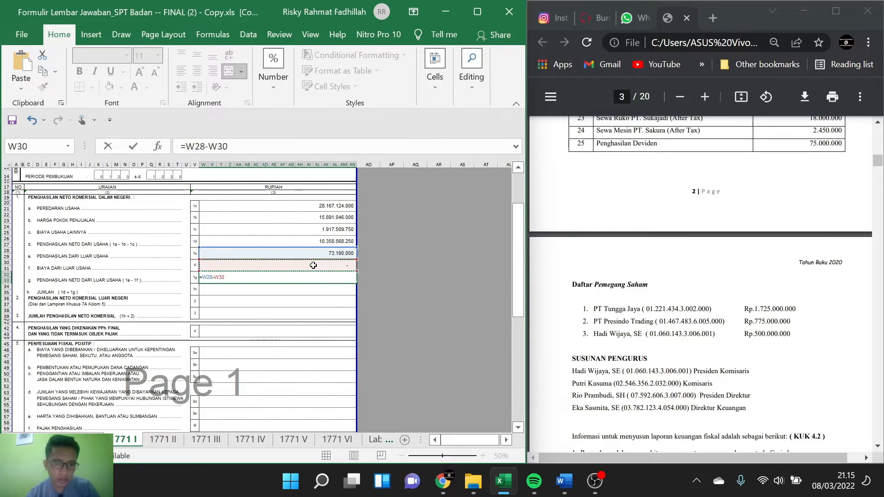
{"action": "key", "text": "Return"}
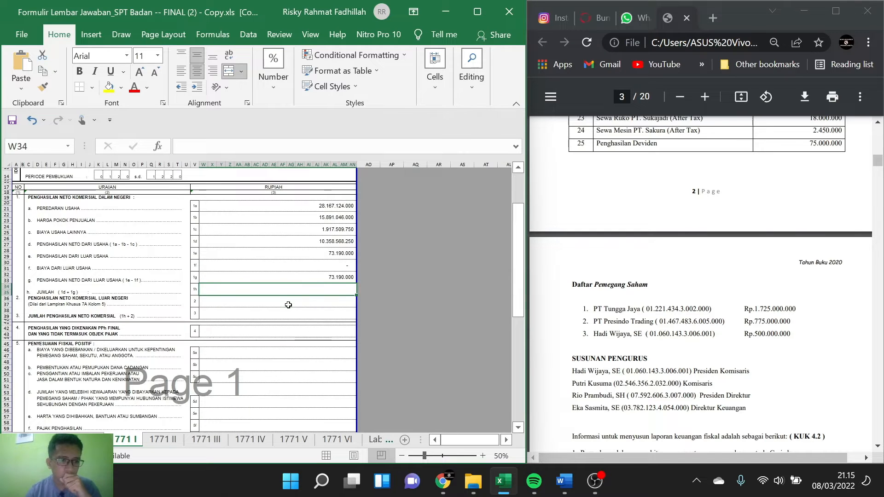
Step: Start the Penghasilan Neto Komersial Luar Negeri (2) formula in 1771 I with 55% of the dividend, =(55%*75000000)
{"action": "scroll", "coordinate": [289, 305], "scroll_direction": "down", "scroll_amount": 1}
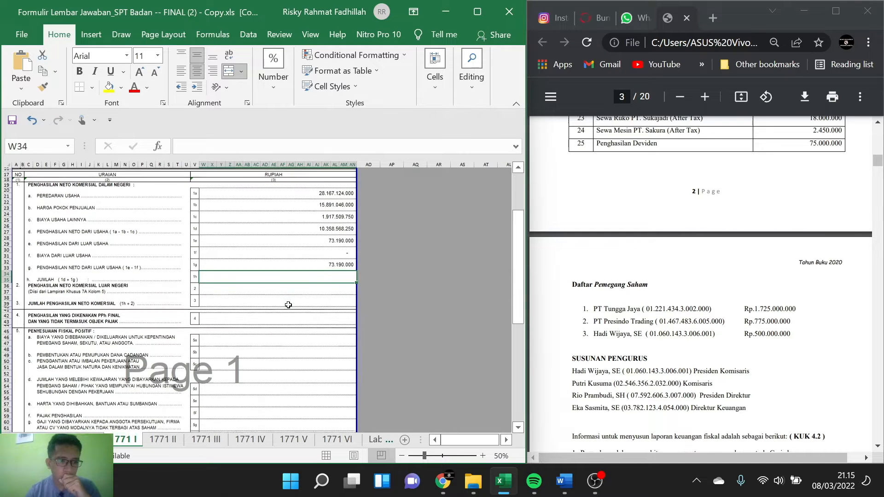
{"action": "left_click", "coordinate": [257, 284]}
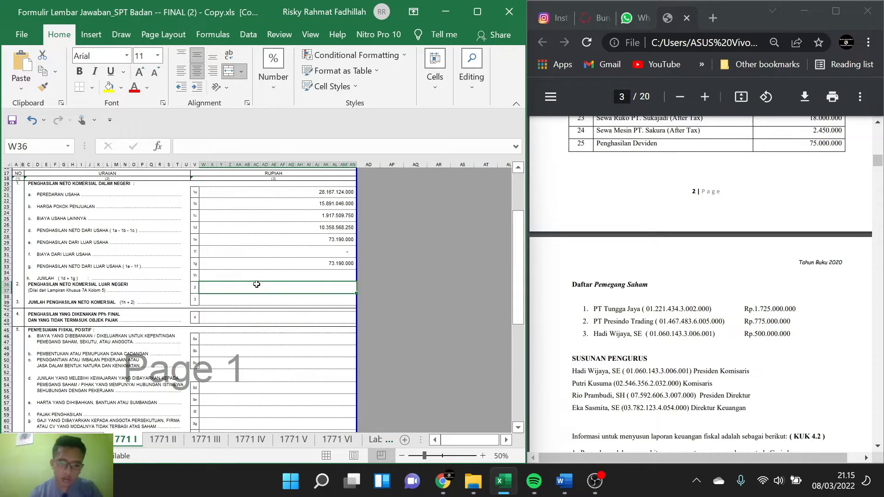
{"action": "type", "text": "=55%"}
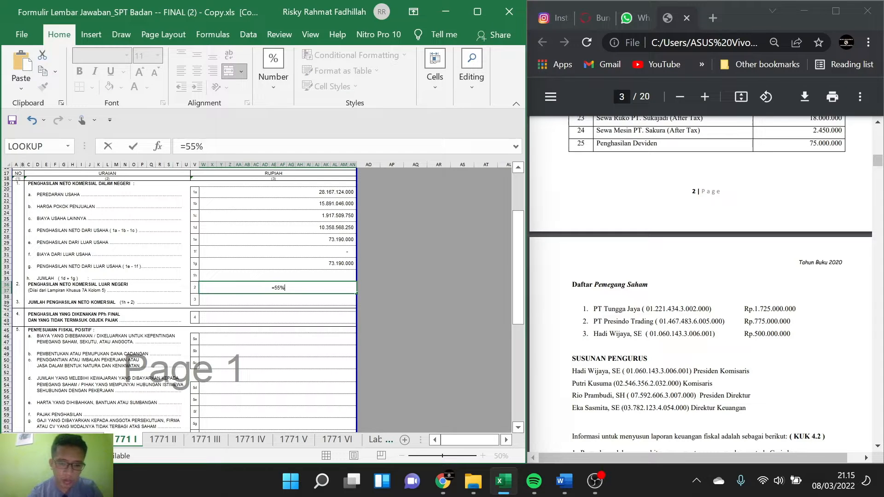
{"action": "type", "text": "*"}
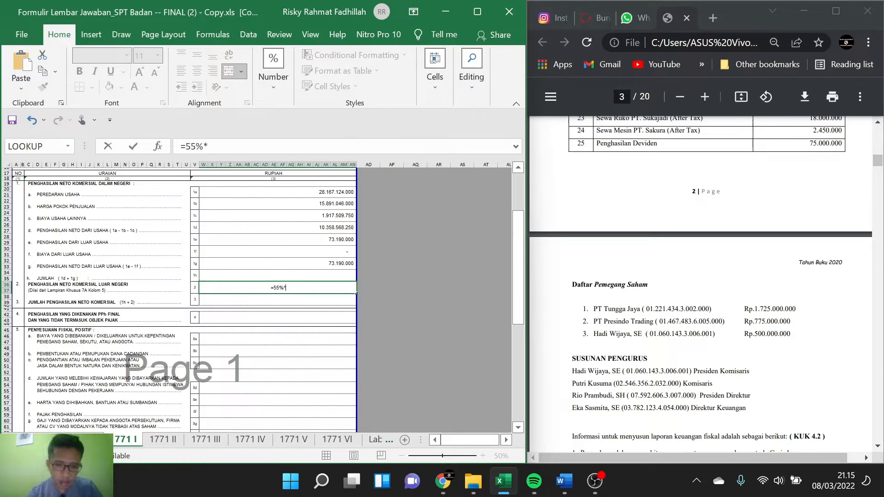
{"action": "type", "text": "75.0"}
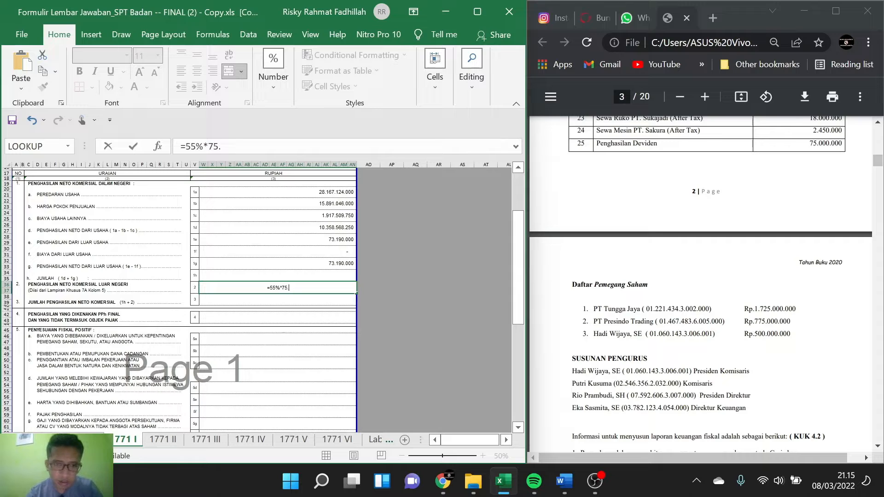
{"action": "key", "text": "BackSpace"}
{"action": "key", "text": "BackSpace"}
{"action": "type", "text": "000000"}
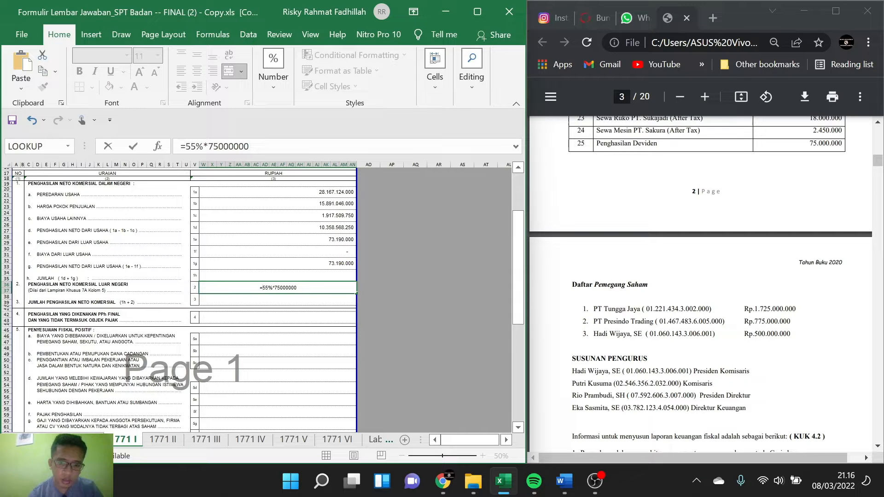
{"action": "type", "text": "("}
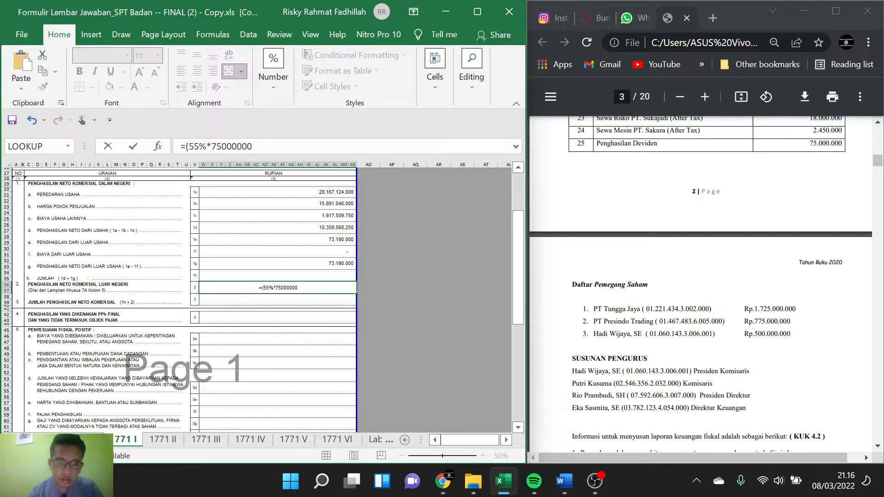
{"action": "type", "text": ")"}
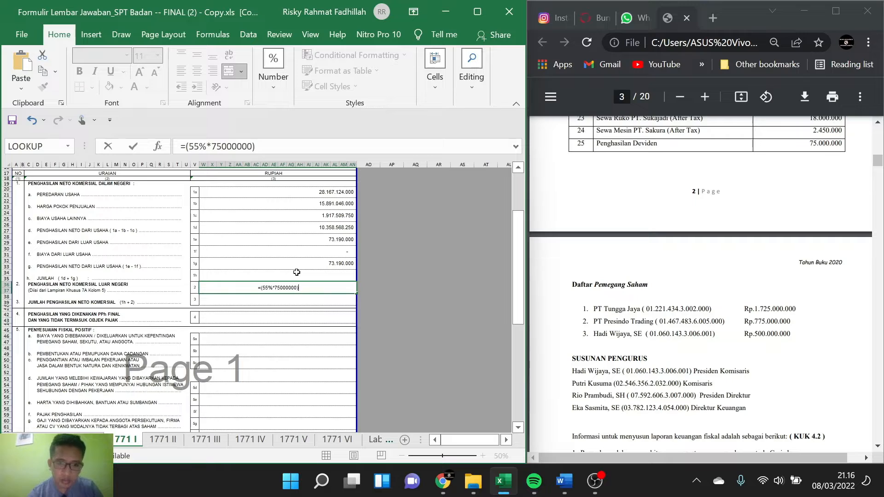
{"action": "type", "text": "-("}
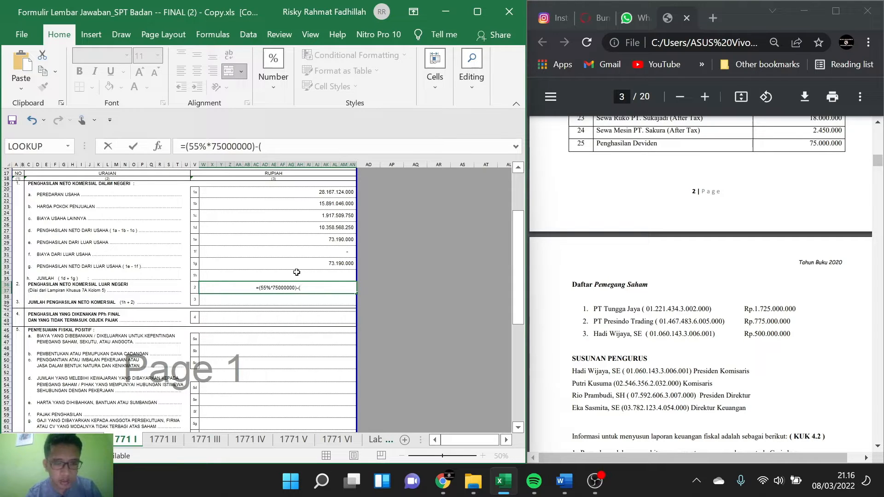
Step: Extend the item 2 formula by subtracting a bracketed term for 25% of 55% of the 75.000.000 dividend
{"action": "type", "text": "25%"}
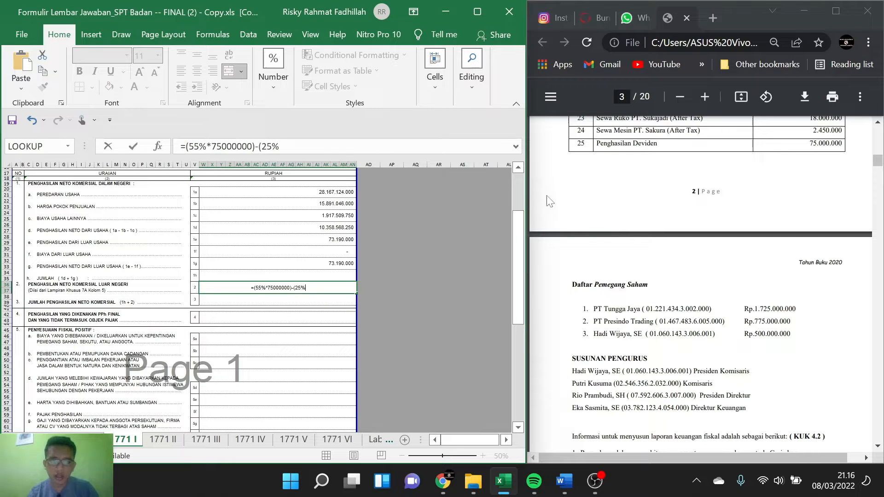
{"action": "type", "text": "*"}
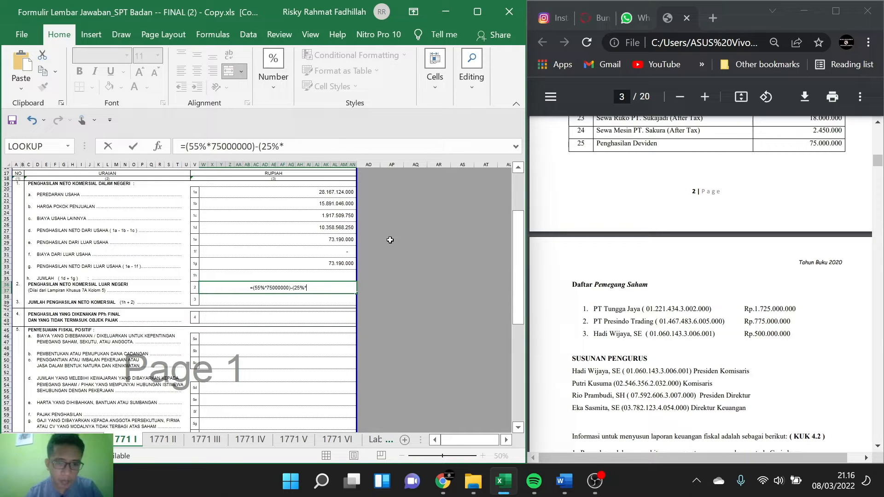
{"action": "type", "text": "55"}
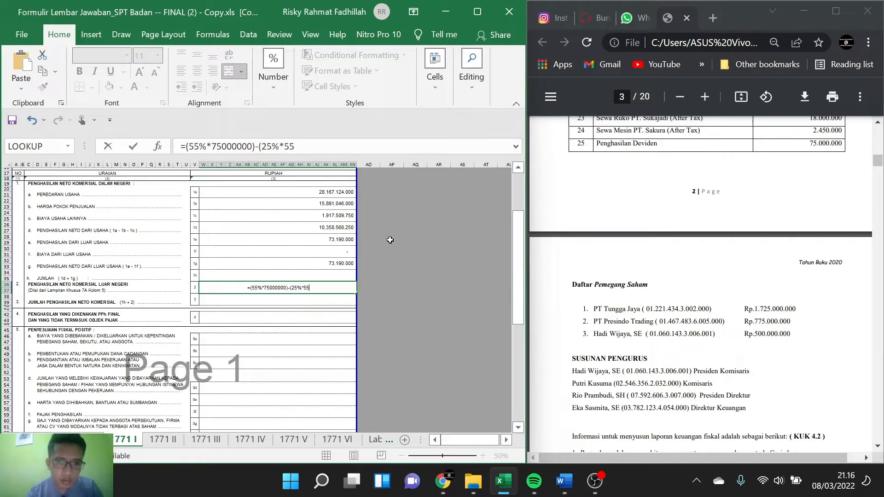
{"action": "type", "text": "%"}
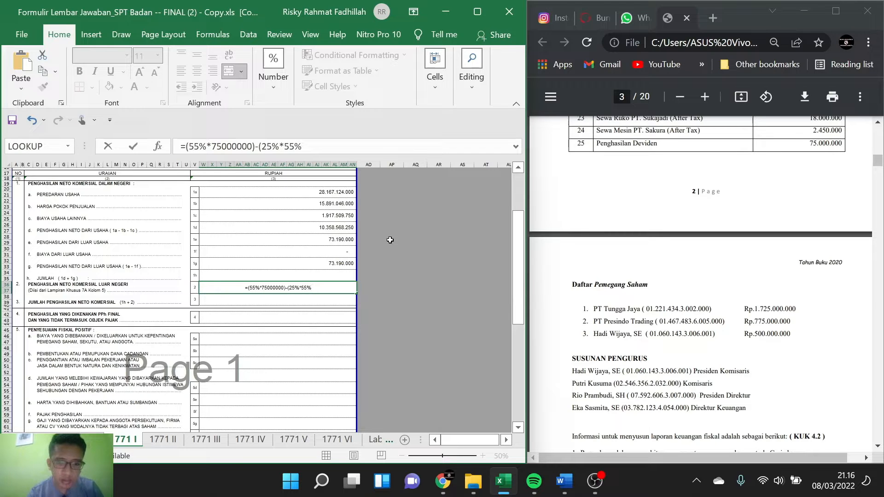
{"action": "type", "text": "75"}
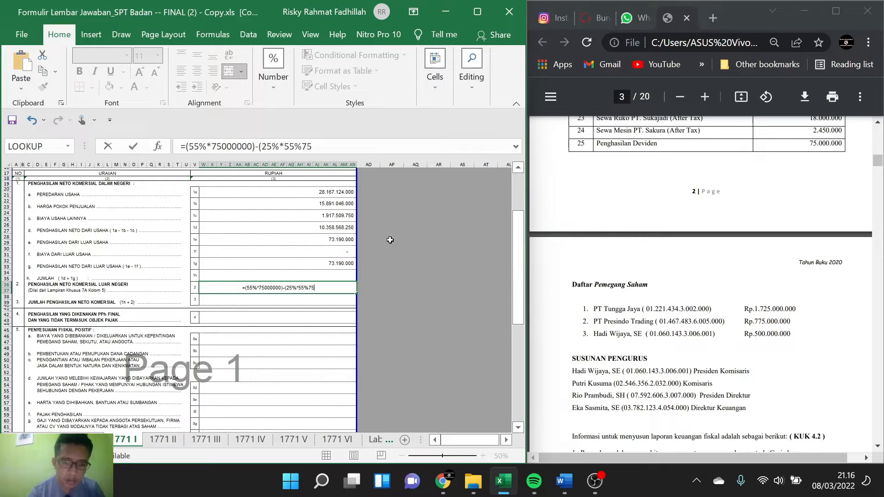
{"action": "type", "text": ".000."}
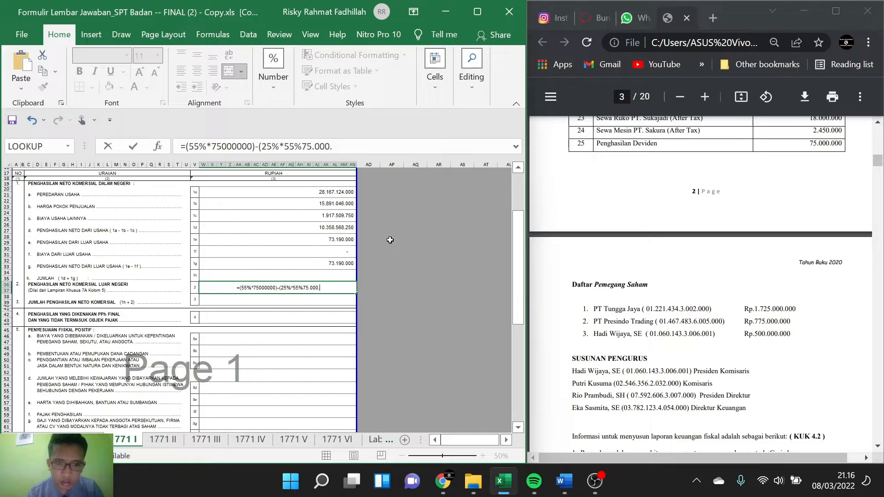
{"action": "type", "text": "000)"}
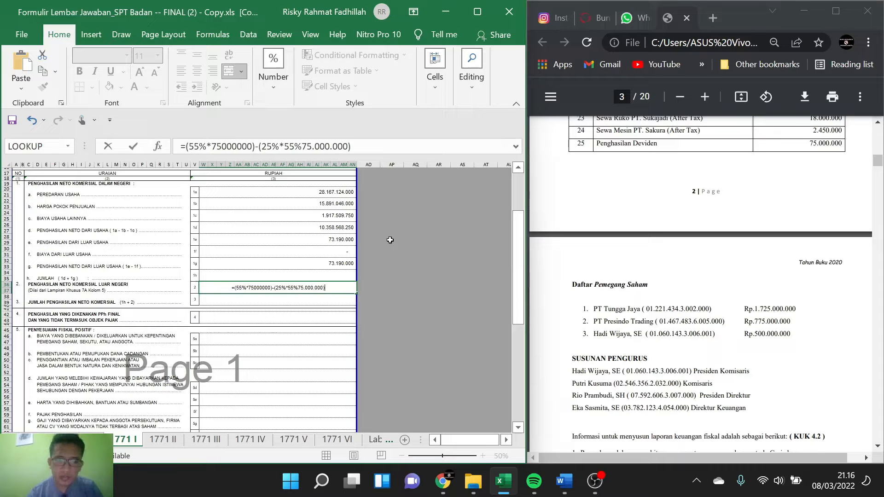
{"action": "key", "text": "Return"}
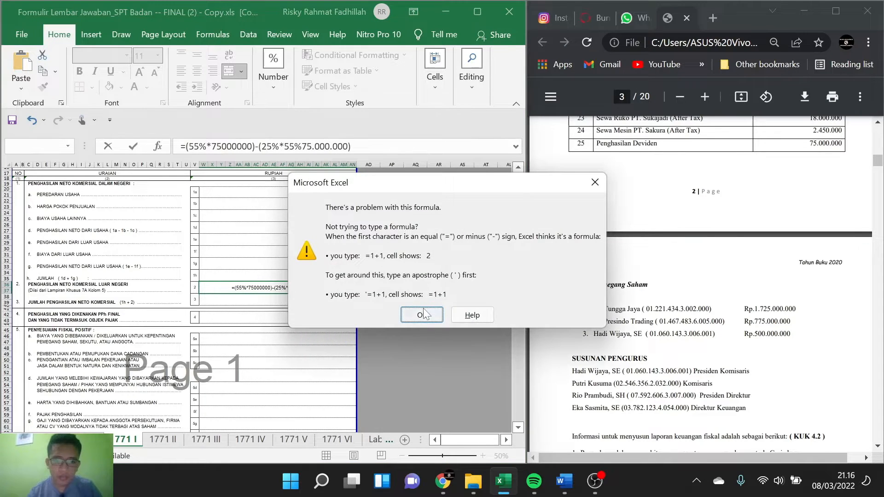
{"action": "left_click", "coordinate": [421, 313]}
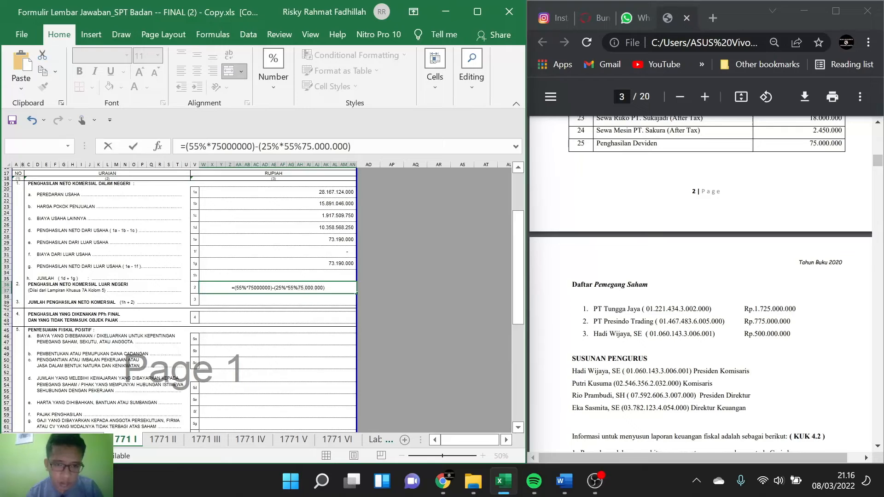
Step: Correct the subtracted term by removing the thousands separators and adding the missing multiplication, giving =(55%*75000000)-(25%*55%*75000000)
{"action": "key", "text": "BackSpace"}
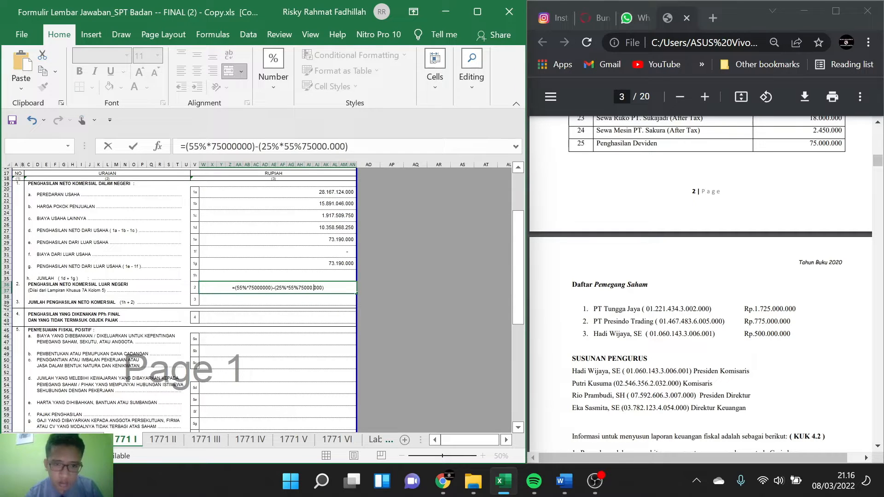
{"action": "key", "text": "BackSpace"}
{"action": "key", "text": "Return"}
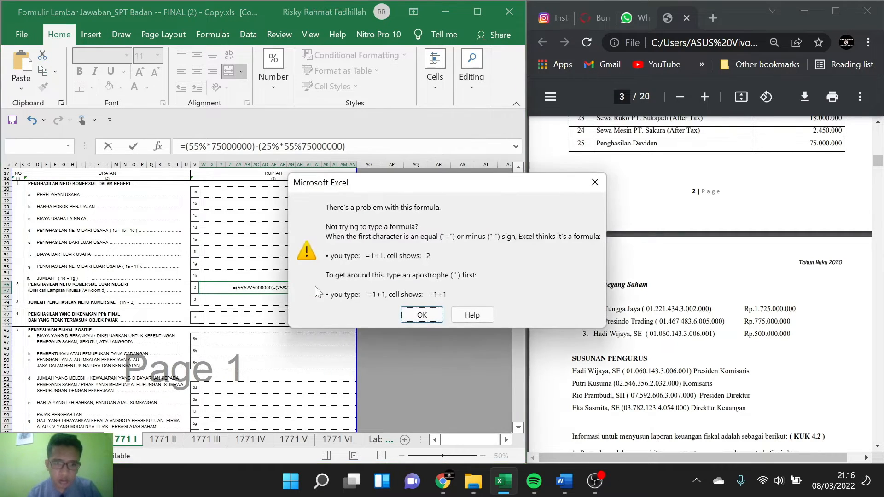
{"action": "left_click", "coordinate": [410, 314]}
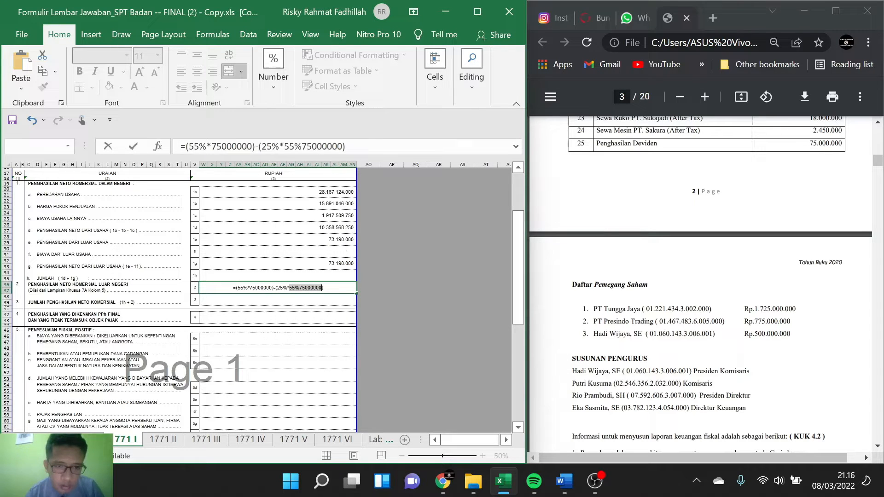
{"action": "key", "text": "Right"}
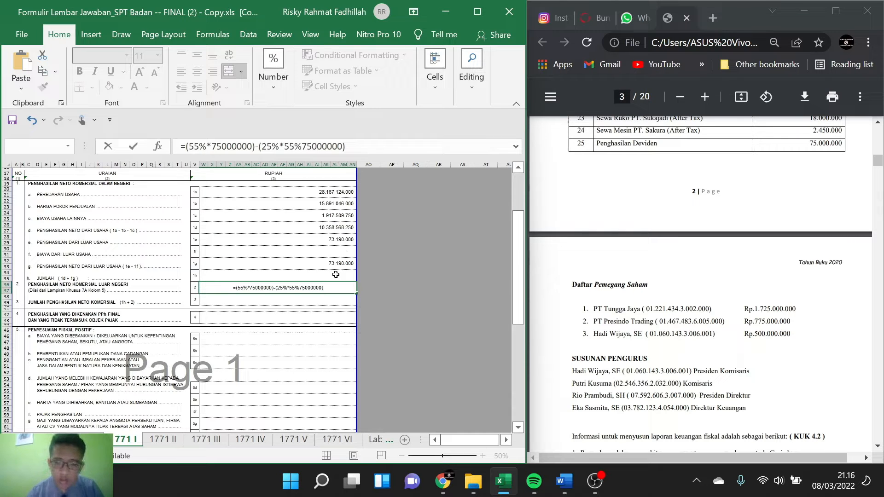
{"action": "type", "text": "*"}
{"action": "key", "text": "Return"}
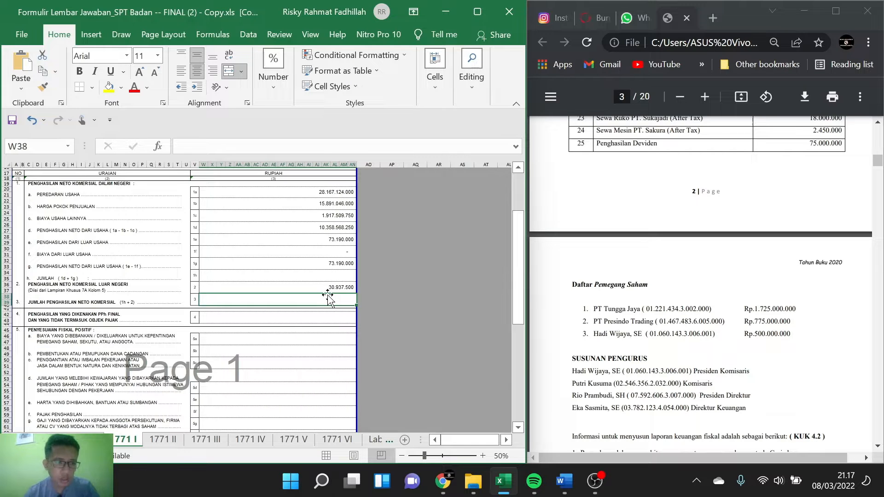
{"action": "scroll", "coordinate": [328, 299], "scroll_direction": "up", "scroll_amount": 5}
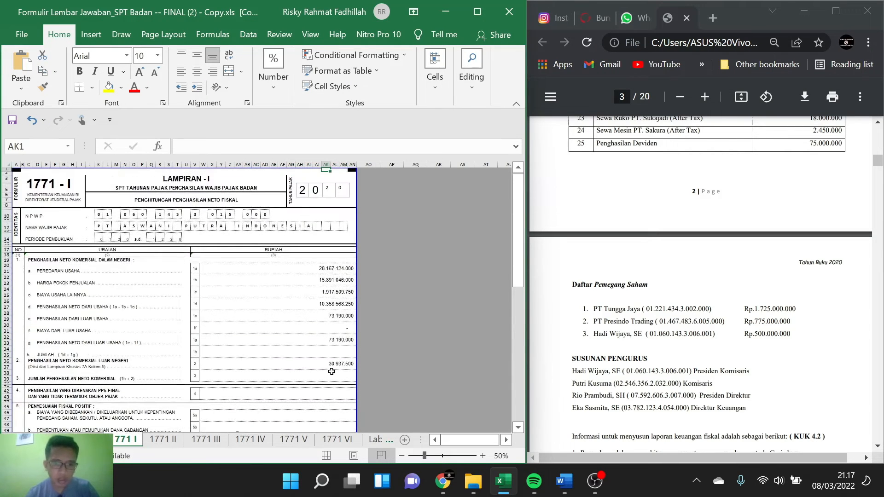
{"action": "type", "text": "="}
{"action": "scroll", "coordinate": [332, 375], "scroll_direction": "down", "scroll_amount": 2}
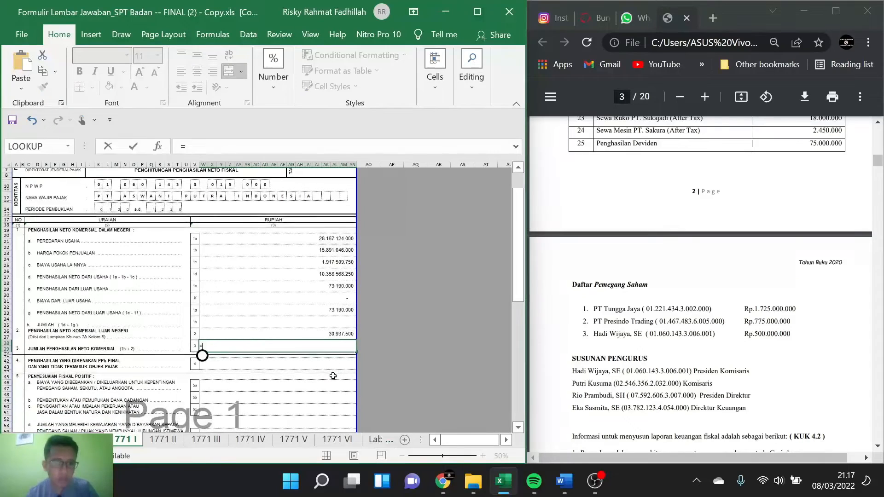
{"action": "left_click", "coordinate": [339, 324]}
{"action": "key", "text": "Escape"}
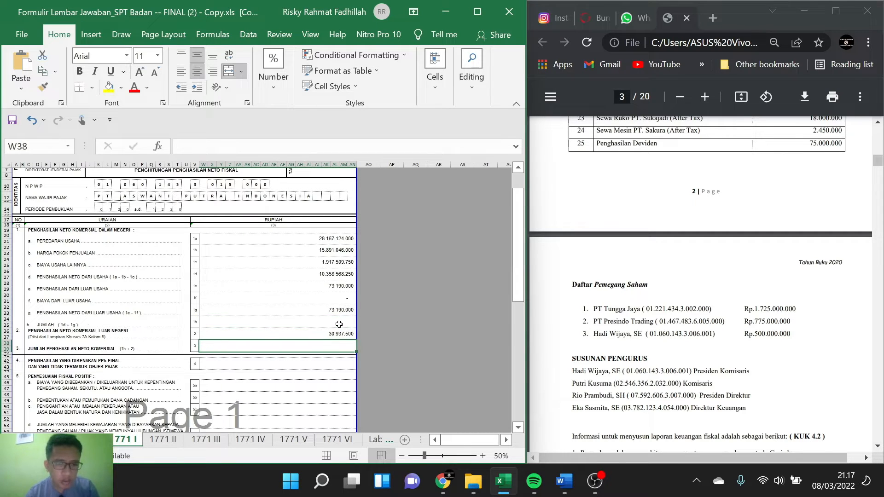
Step: Calculate Jumlah (1h) as 1d plus 1g with =W26+W32
{"action": "left_click", "coordinate": [338, 325]}
{"action": "type", "text": "="}
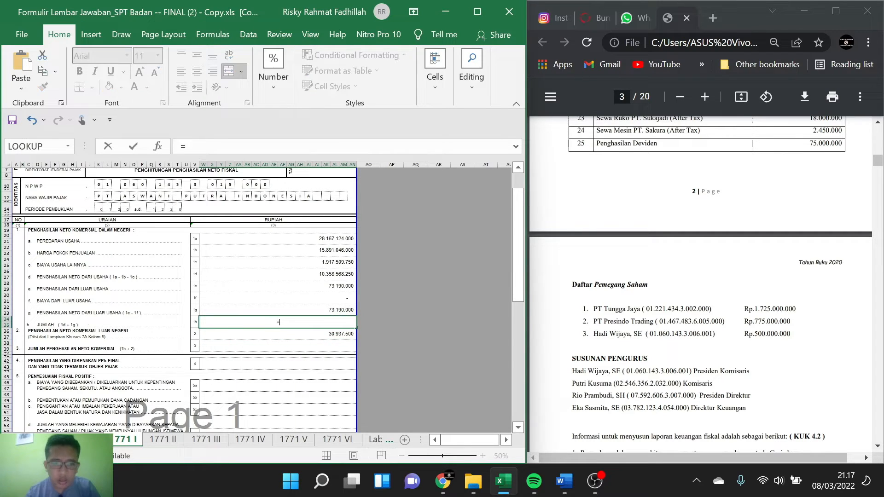
{"action": "left_click", "coordinate": [331, 274]}
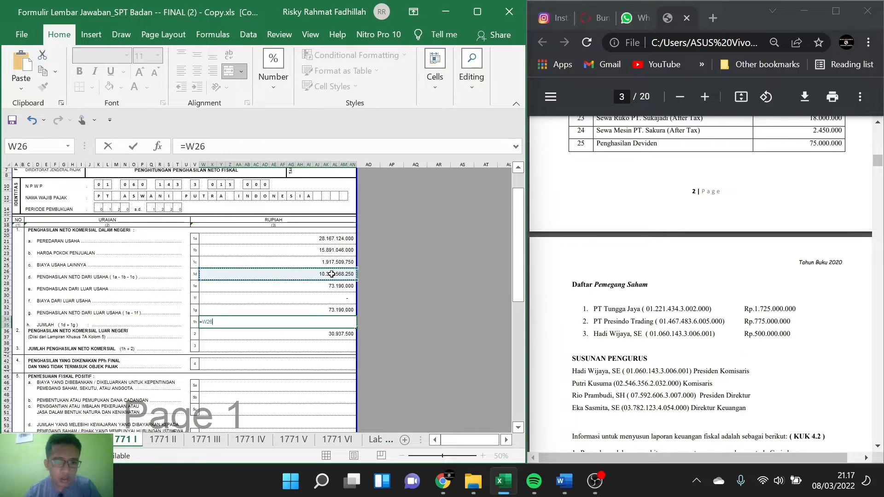
{"action": "type", "text": "+"}
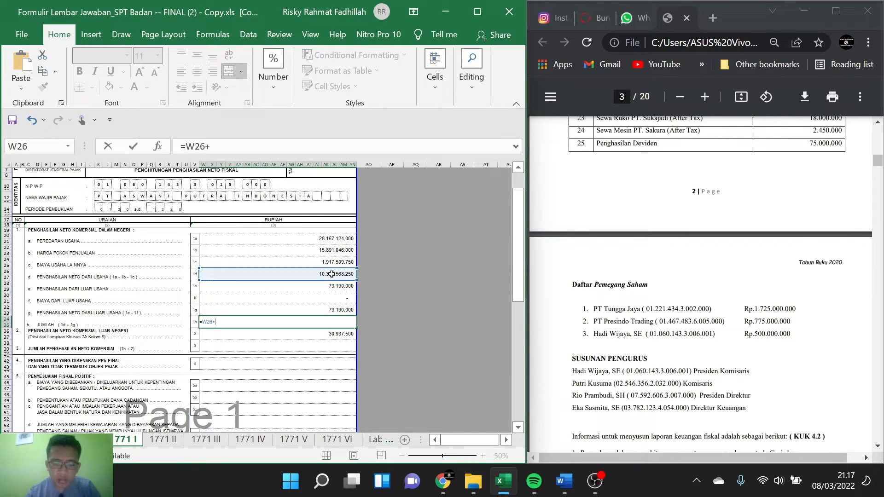
{"action": "left_click", "coordinate": [341, 308]}
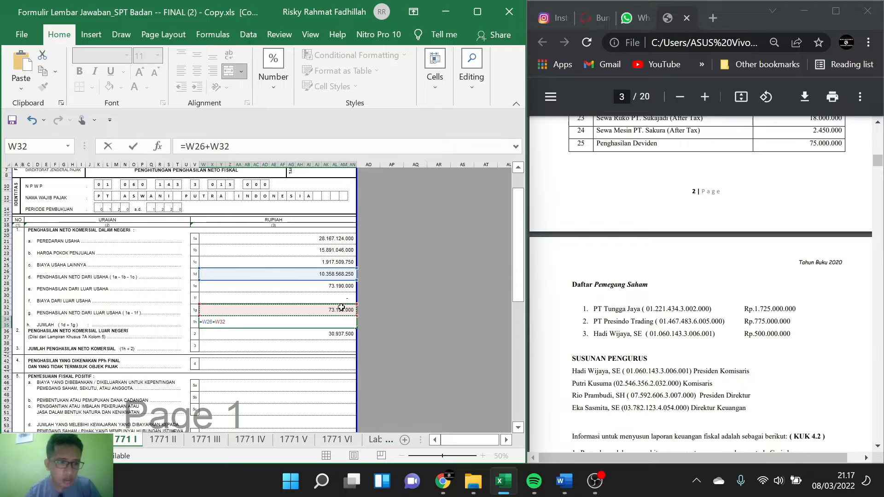
{"action": "key", "text": "Return"}
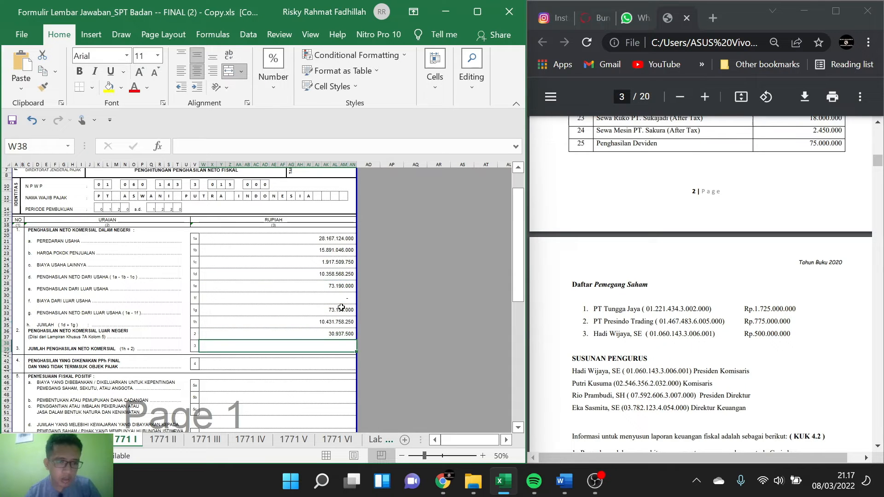
Step: Calculate Jumlah Penghasilan Neto Komersial (3) as 1h plus item 2 with =W34+W36
{"action": "scroll", "coordinate": [303, 330], "scroll_direction": "down", "scroll_amount": 1}
{"action": "left_click", "coordinate": [301, 333]}
{"action": "type", "text": "="}
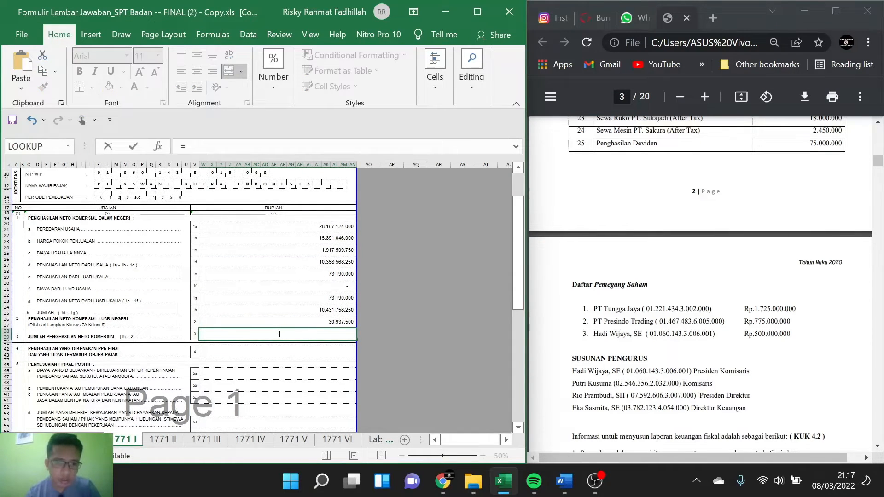
{"action": "left_click", "coordinate": [348, 308]}
{"action": "type", "text": "+"}
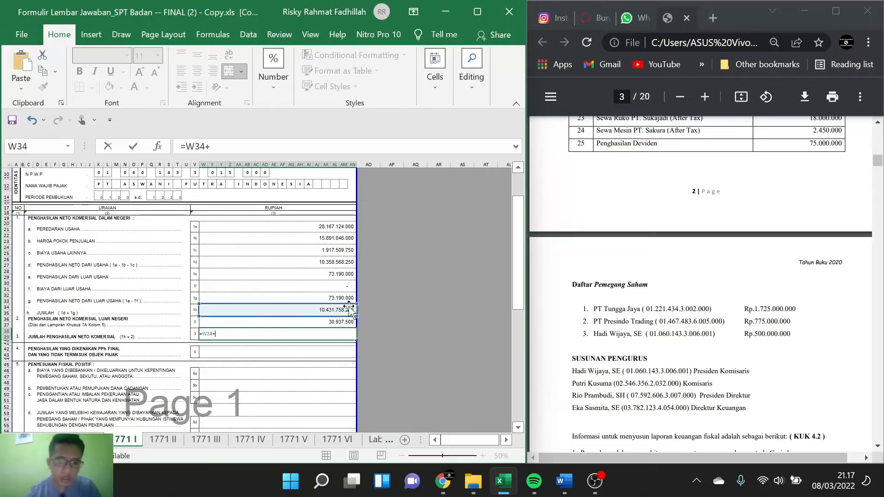
{"action": "left_click", "coordinate": [333, 321]}
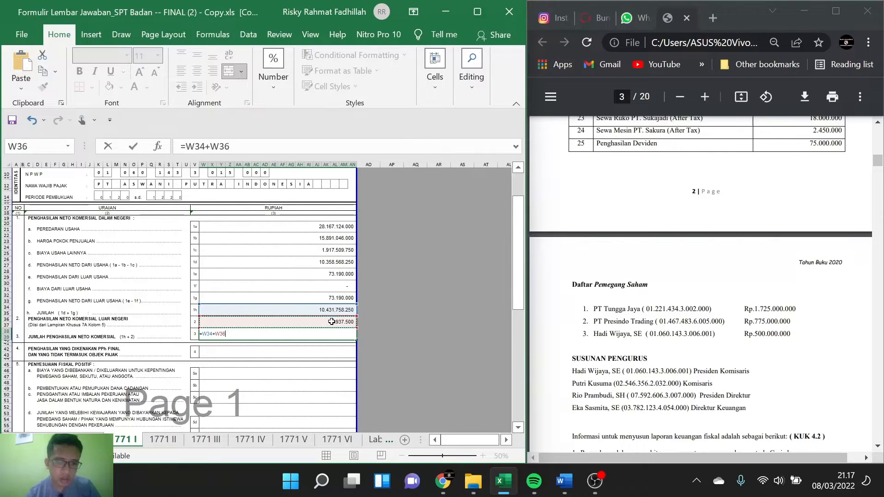
{"action": "key", "text": "Return"}
{"action": "scroll", "coordinate": [259, 329], "scroll_direction": "down", "scroll_amount": 4}
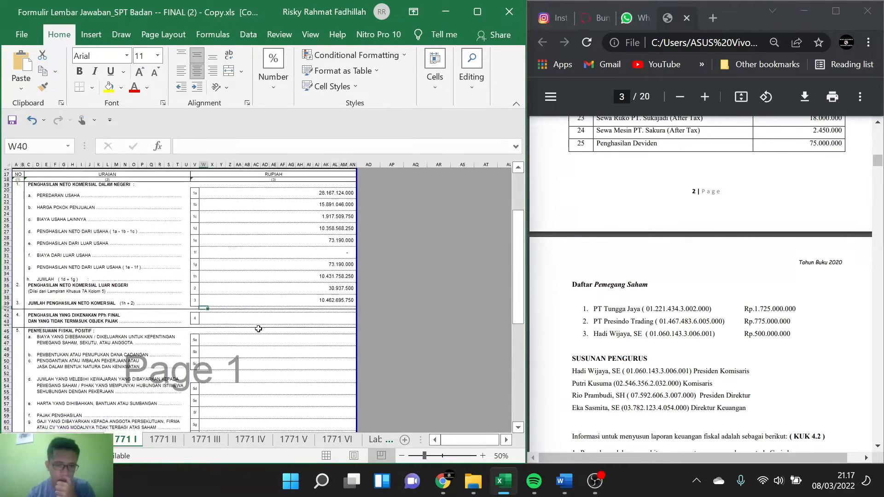
Step: Start a formula in the item 4 amount cell for income subject to PPh Final and income that is not a tax object
{"action": "scroll", "coordinate": [258, 329], "scroll_direction": "down", "scroll_amount": 1}
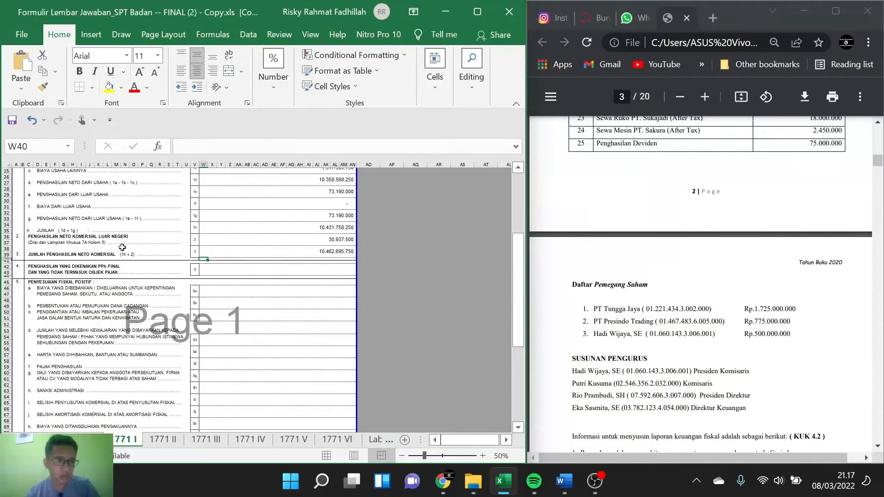
{"action": "scroll", "coordinate": [194, 230], "scroll_direction": "down", "scroll_amount": 1}
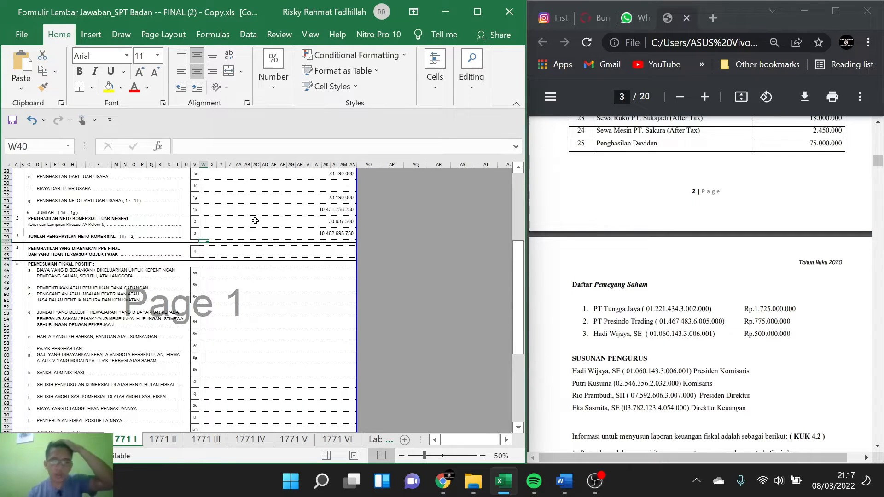
{"action": "scroll", "coordinate": [255, 221], "scroll_direction": "down", "scroll_amount": 2}
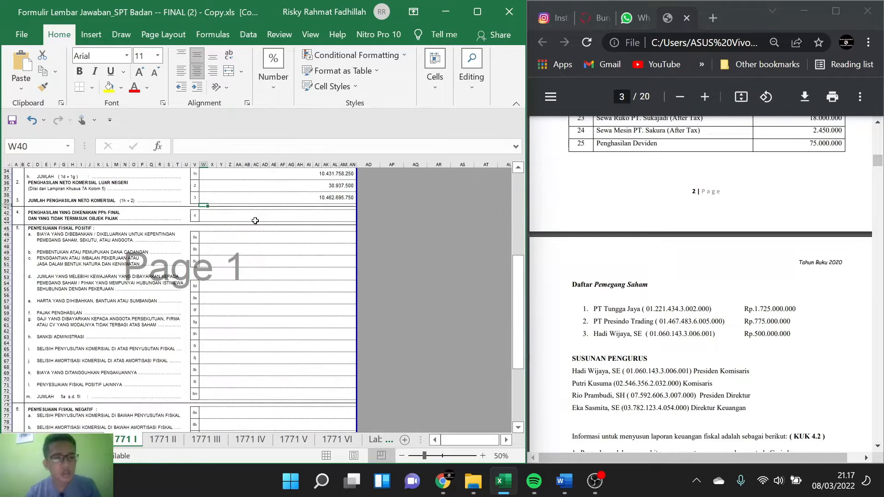
{"action": "left_click", "coordinate": [265, 218]}
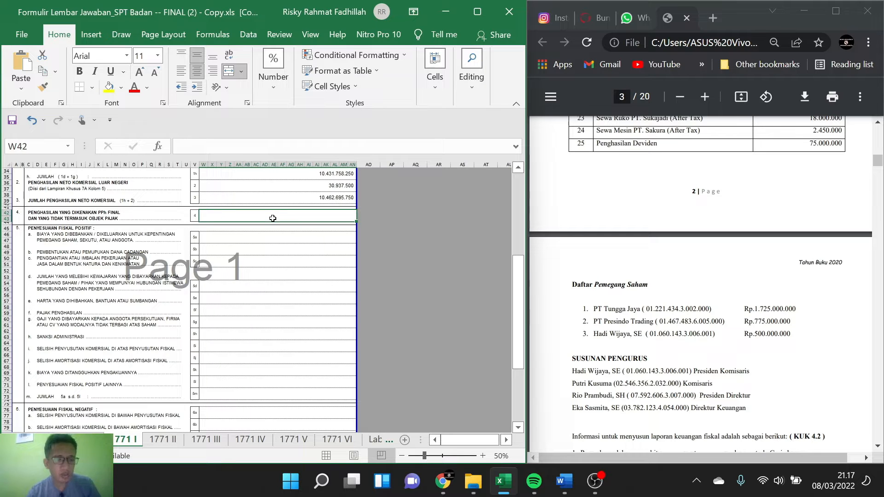
{"action": "type", "text": "="}
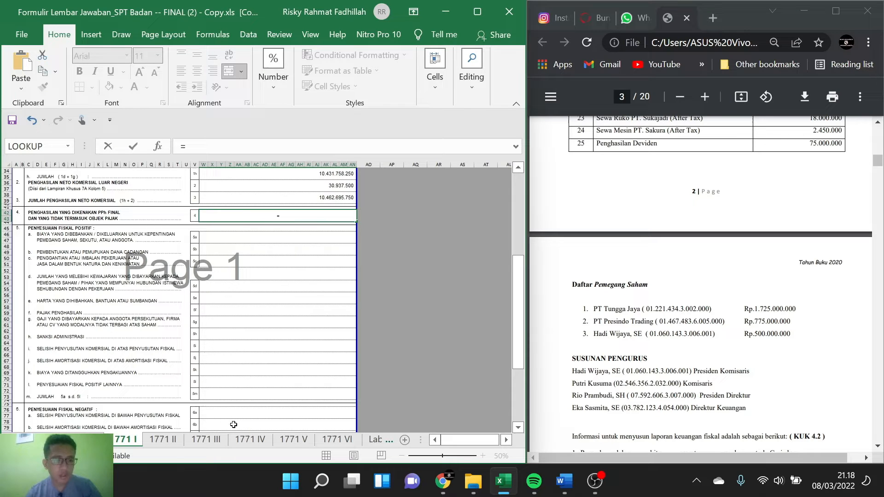
Step: Examine the PPh Final tax bases in Bagian A and the dividend in Bagian B of the 1771 IV sheet
{"action": "left_click", "coordinate": [250, 439]}
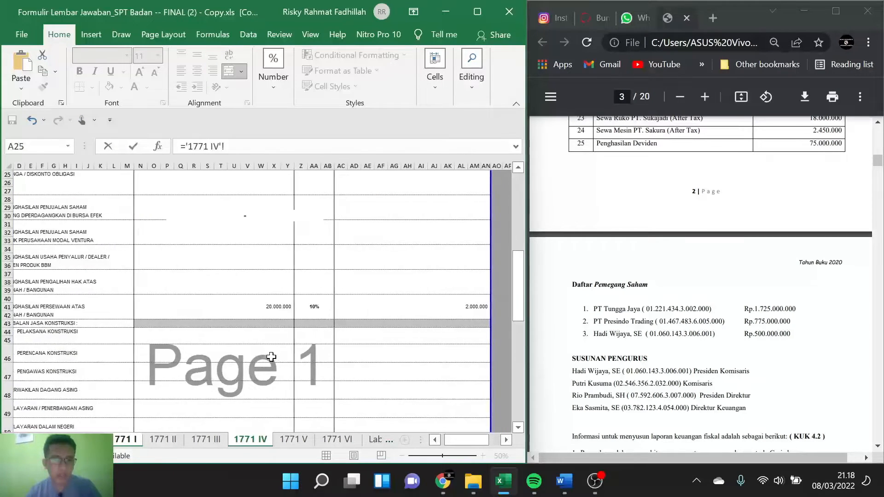
{"action": "scroll", "coordinate": [391, 287], "scroll_direction": "down", "scroll_amount": 6}
{"action": "scroll", "coordinate": [391, 286], "scroll_direction": "up", "scroll_amount": 2}
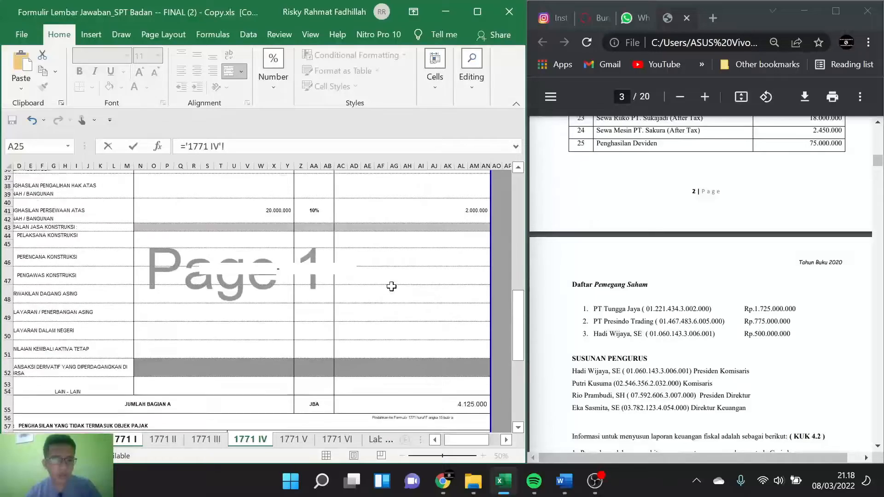
{"action": "scroll", "coordinate": [391, 286], "scroll_direction": "up", "scroll_amount": 12}
{"action": "scroll", "coordinate": [391, 286], "scroll_direction": "down", "scroll_amount": 13}
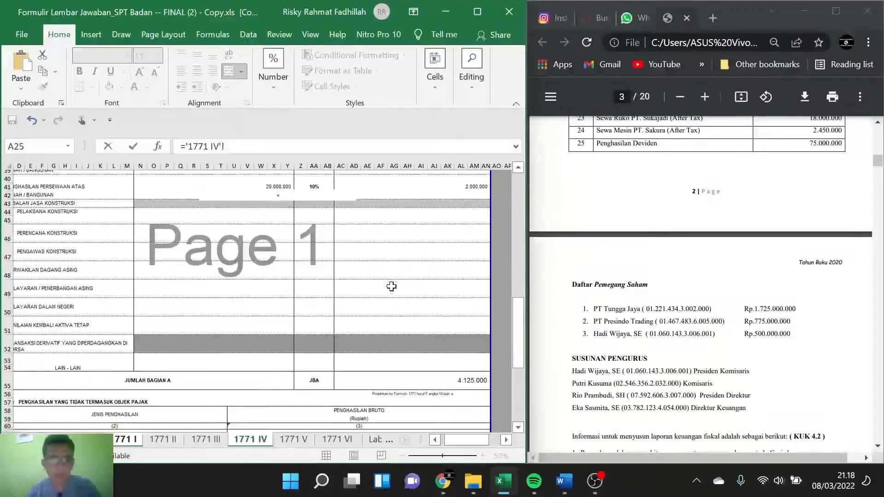
{"action": "scroll", "coordinate": [391, 286], "scroll_direction": "down", "scroll_amount": 3}
{"action": "scroll", "coordinate": [391, 286], "scroll_direction": "up", "scroll_amount": 8}
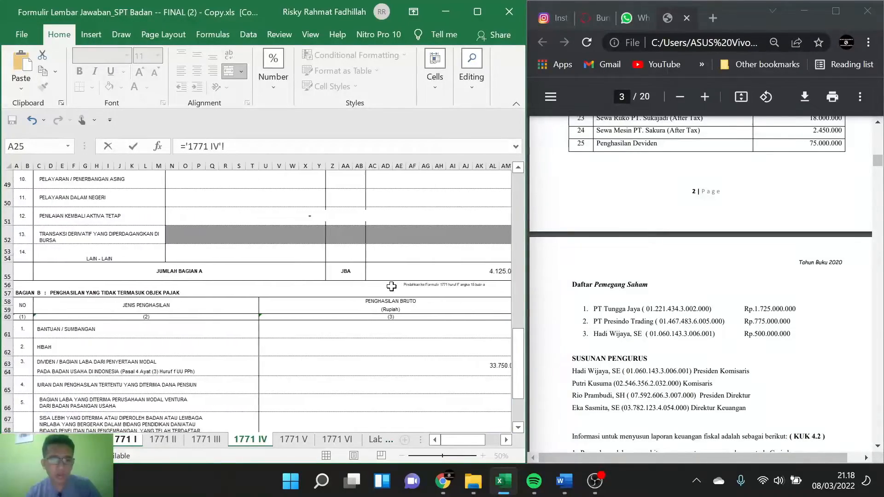
{"action": "scroll", "coordinate": [392, 286], "scroll_direction": "up", "scroll_amount": 3}
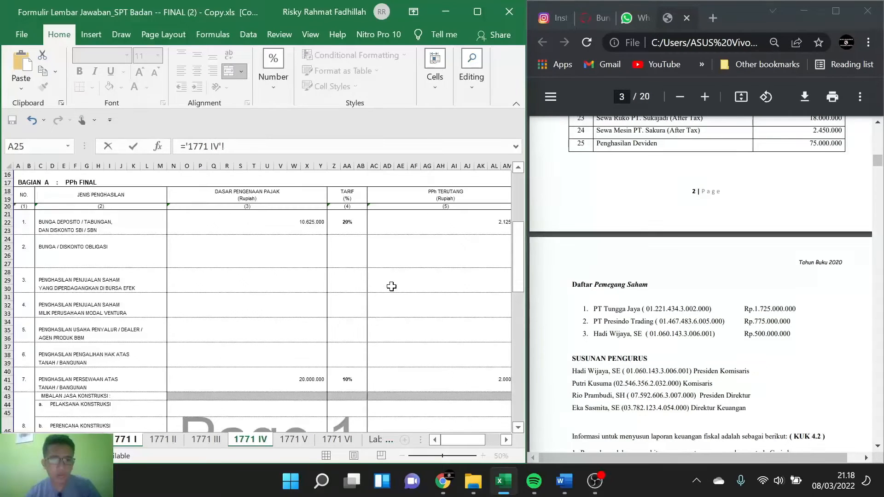
{"action": "scroll", "coordinate": [391, 286], "scroll_direction": "down", "scroll_amount": 1}
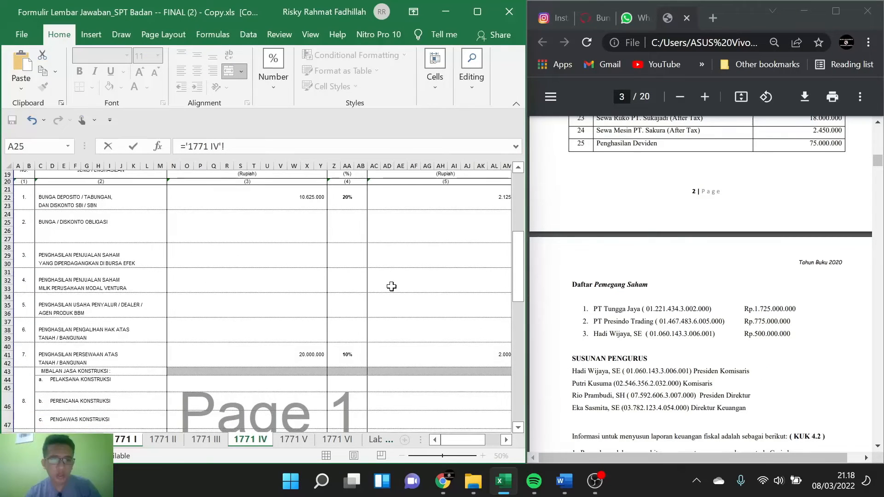
Step: Recheck the deposit interest, rental and non-taxable dividend amounts on the 1771 IV sheet, and return to 1771 I
{"action": "left_click", "coordinate": [123, 439]}
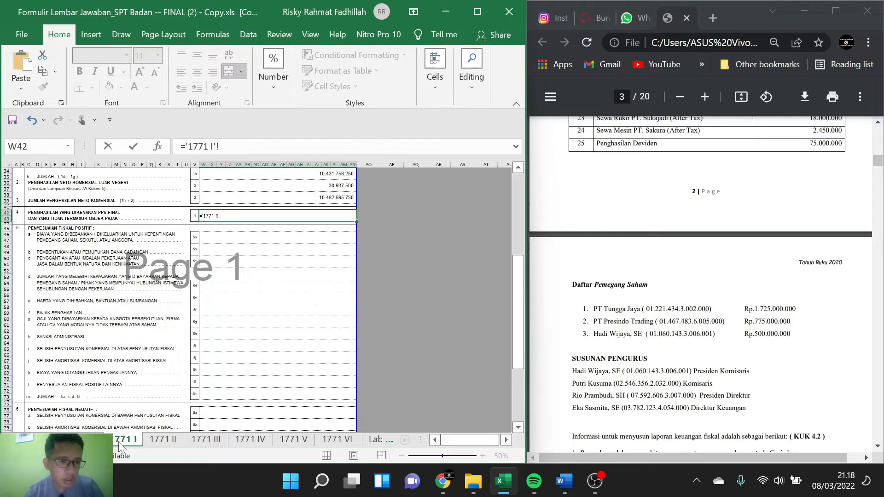
{"action": "left_click", "coordinate": [204, 441]}
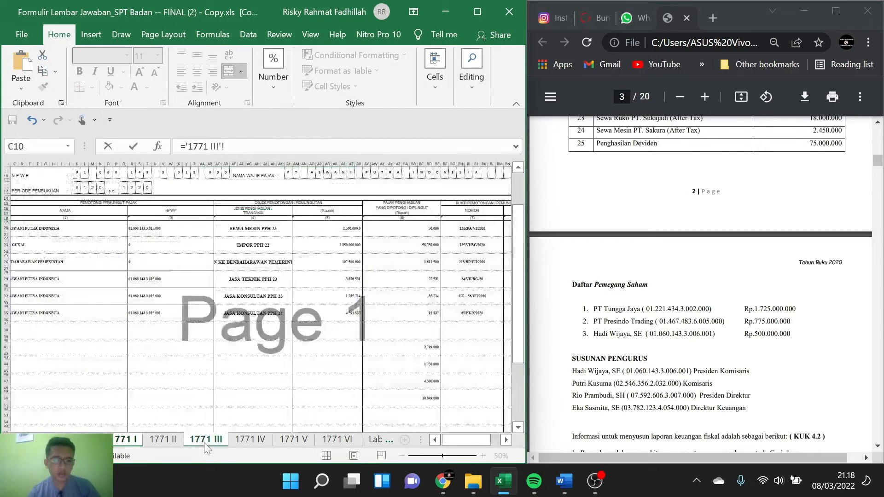
{"action": "left_click", "coordinate": [236, 442]}
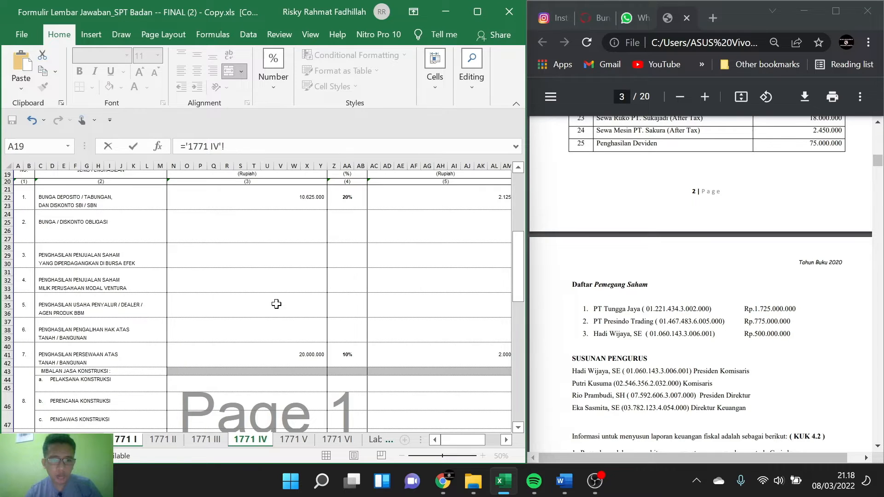
{"action": "scroll", "coordinate": [276, 302], "scroll_direction": "down", "scroll_amount": 2}
{"action": "scroll", "coordinate": [277, 304], "scroll_direction": "up", "scroll_amount": 1}
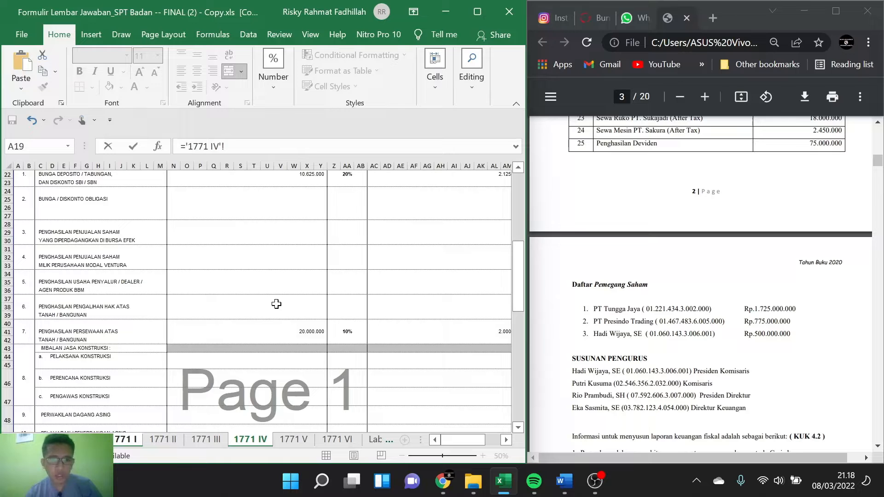
{"action": "scroll", "coordinate": [277, 304], "scroll_direction": "down", "scroll_amount": 4}
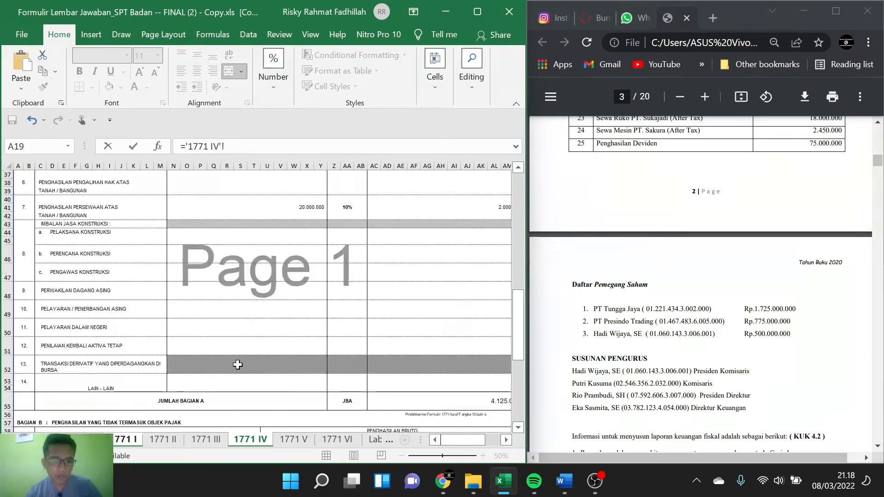
{"action": "scroll", "coordinate": [237, 361], "scroll_direction": "down", "scroll_amount": 4}
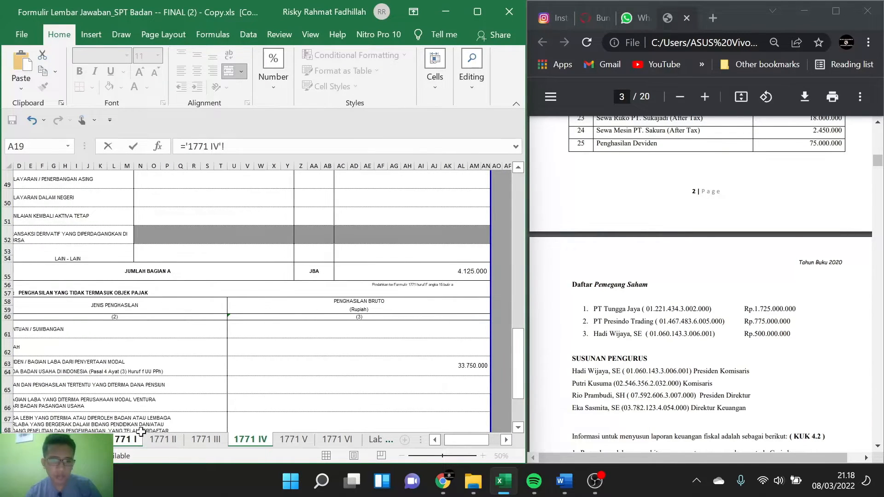
{"action": "left_click", "coordinate": [125, 439]}
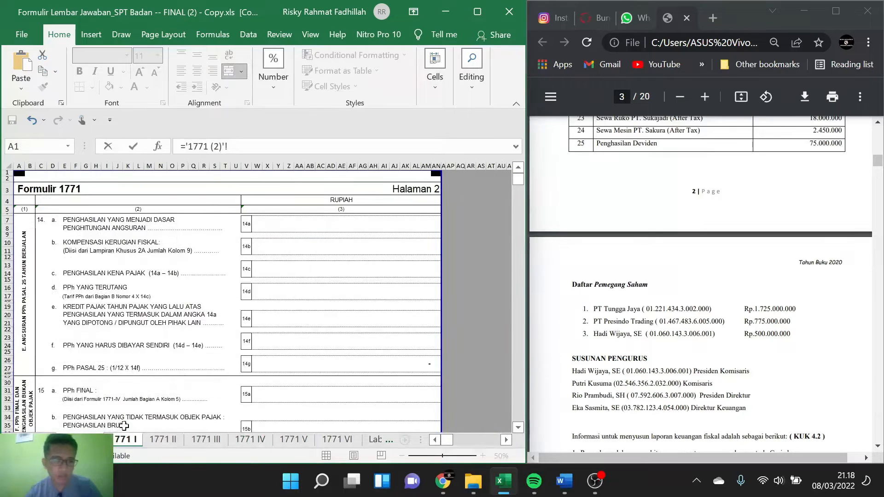
{"action": "left_click", "coordinate": [120, 444]}
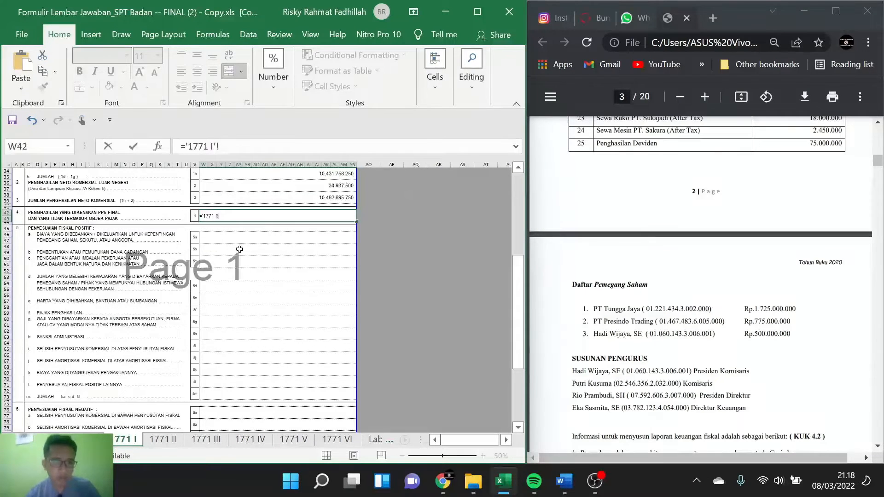
Step: Replace the unfinished sheet reference in item 4 with a formula starting with 30625000
{"action": "key", "text": "ctrl+a"}
{"action": "key", "text": "BackSpace"}
{"action": "type", "text": "="}
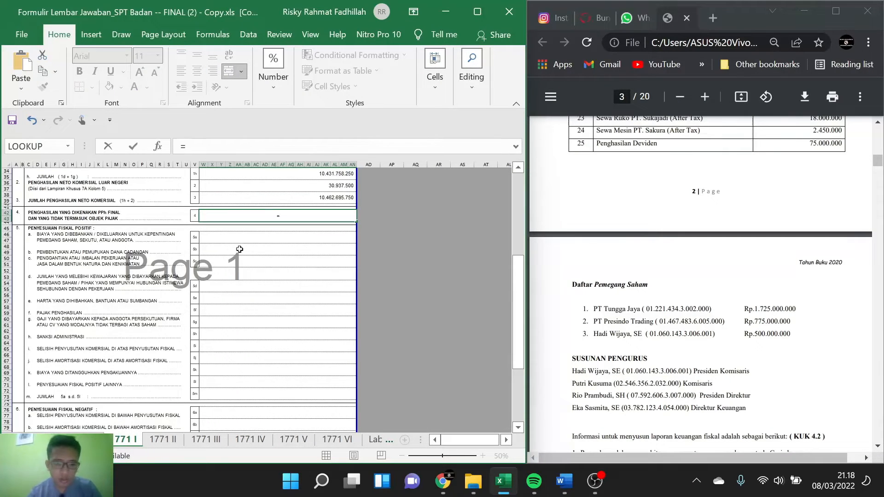
{"action": "type", "text": "30"}
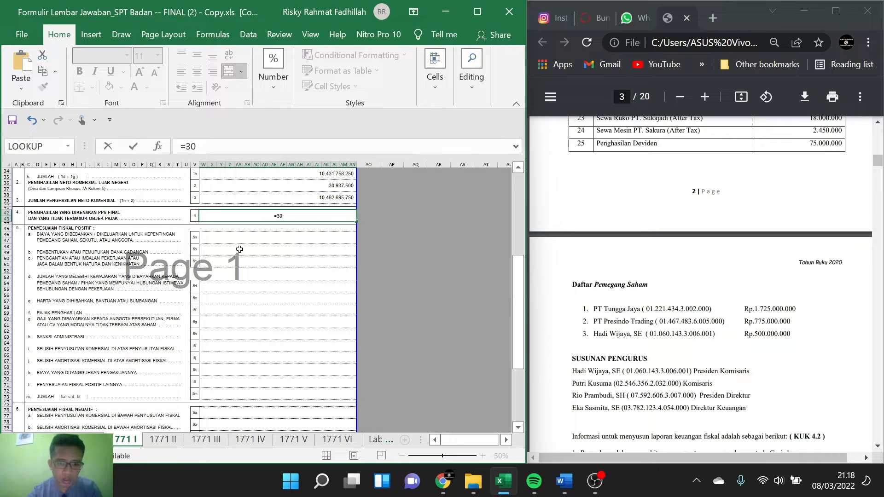
{"action": "type", "text": "625"}
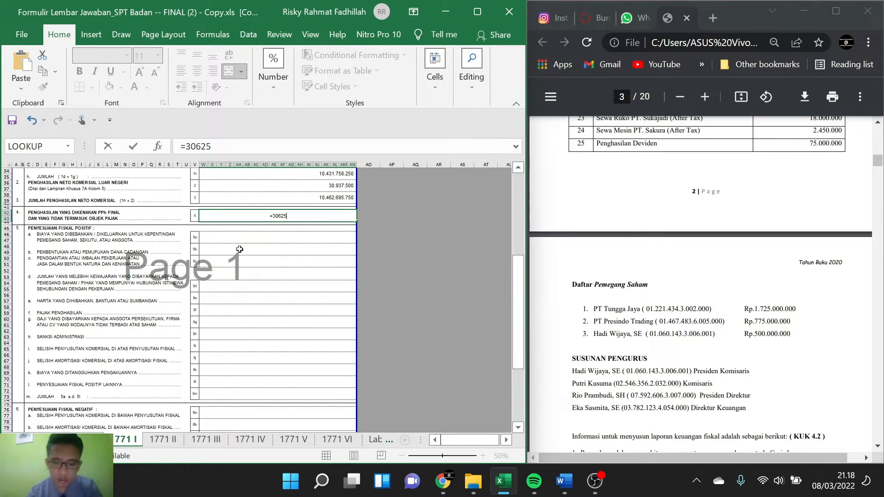
{"action": "type", "text": "000"}
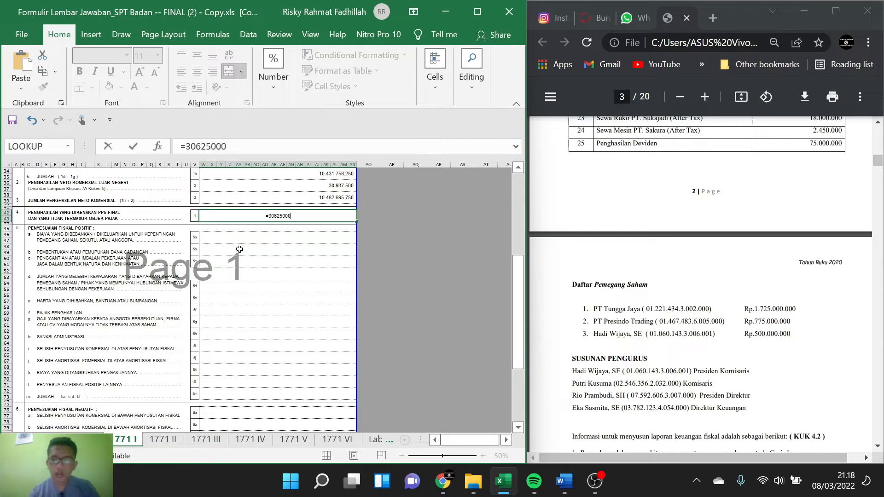
{"action": "type", "text": "+"}
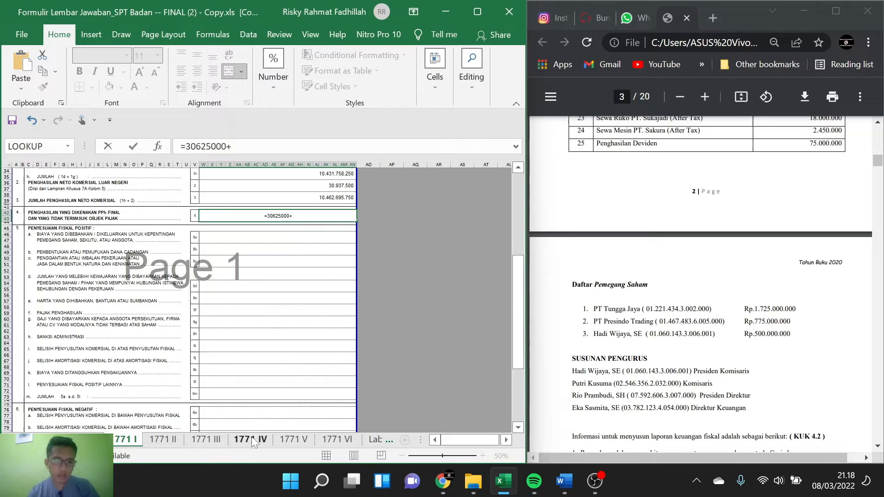
{"action": "type", "text": "("}
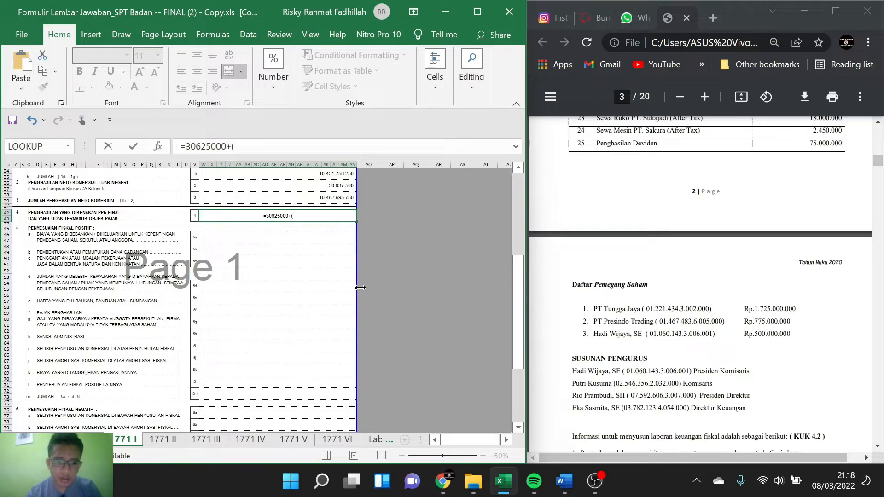
{"action": "type", "text": "45"}
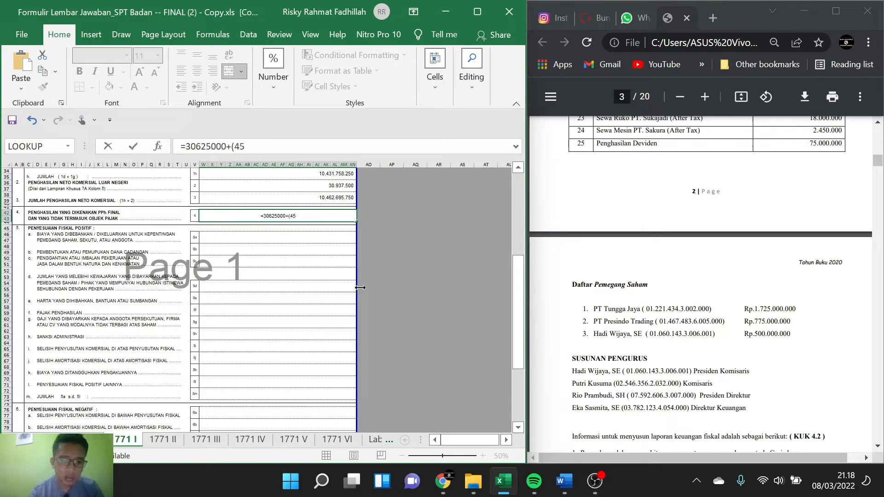
{"action": "type", "text": "%"}
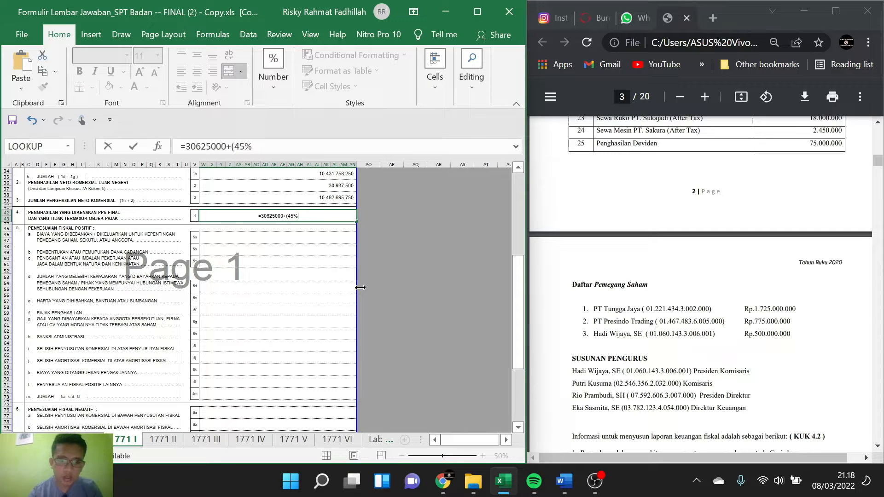
{"action": "type", "text": "*7"}
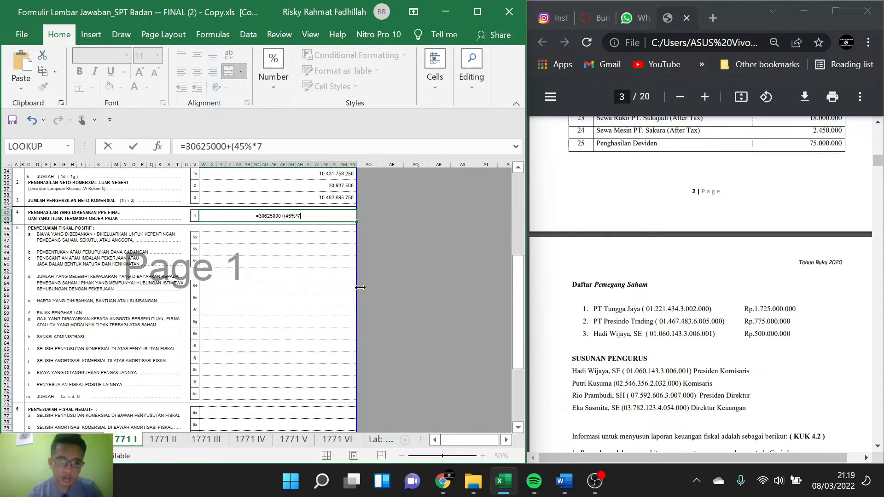
{"action": "type", "text": "5000000"}
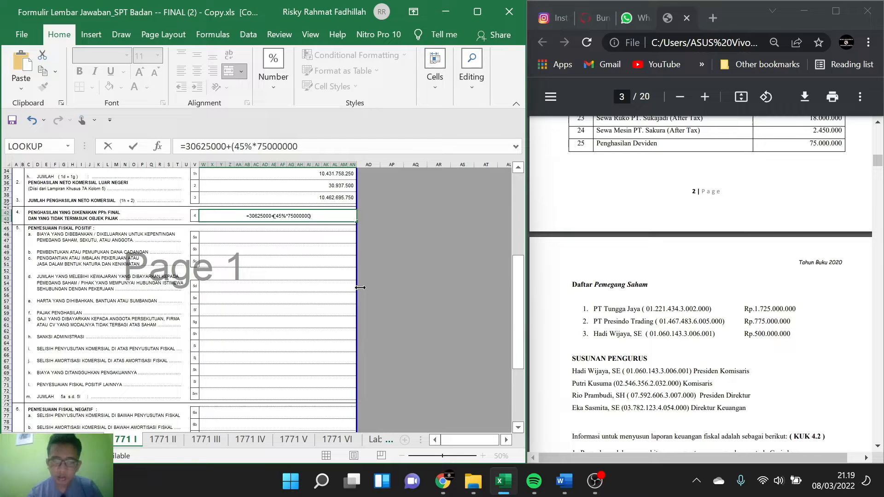
Step: Complete the item 4 formula by adding 45% of the 75.000.000 dividend, giving =30625000+(45%*75000000)
{"action": "key", "text": "Return"}
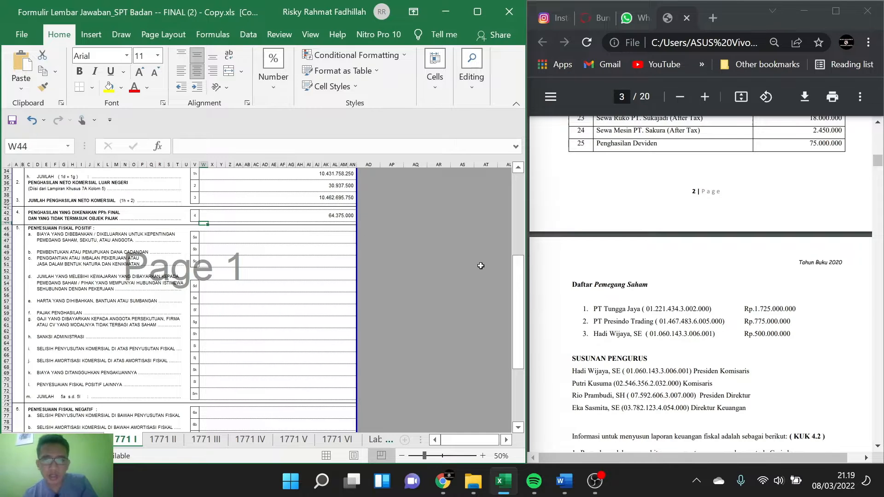
Step: Review the expense and other income lines of the 2020 commercial financial report in the PDF for the item 5 positive fiscal adjustments
{"action": "scroll", "coordinate": [583, 275], "scroll_direction": "up", "scroll_amount": 5}
{"action": "scroll", "coordinate": [583, 275], "scroll_direction": "up", "scroll_amount": 3}
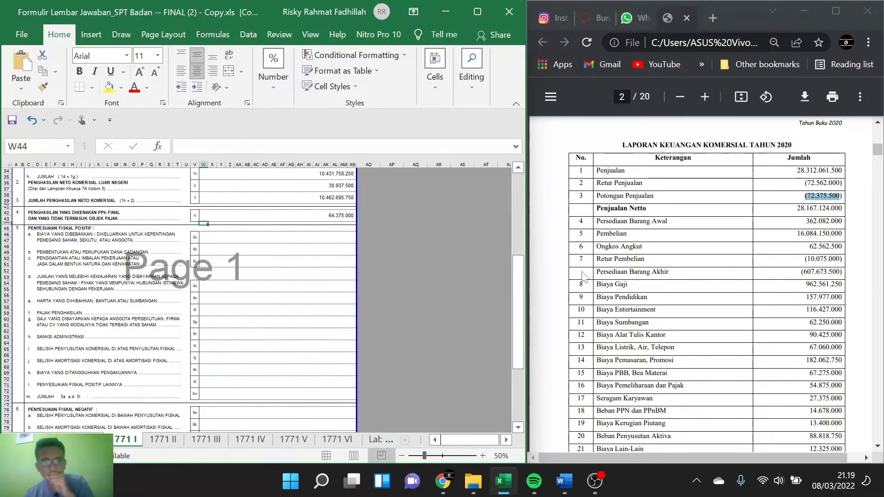
{"action": "scroll", "coordinate": [583, 274], "scroll_direction": "down", "scroll_amount": 2}
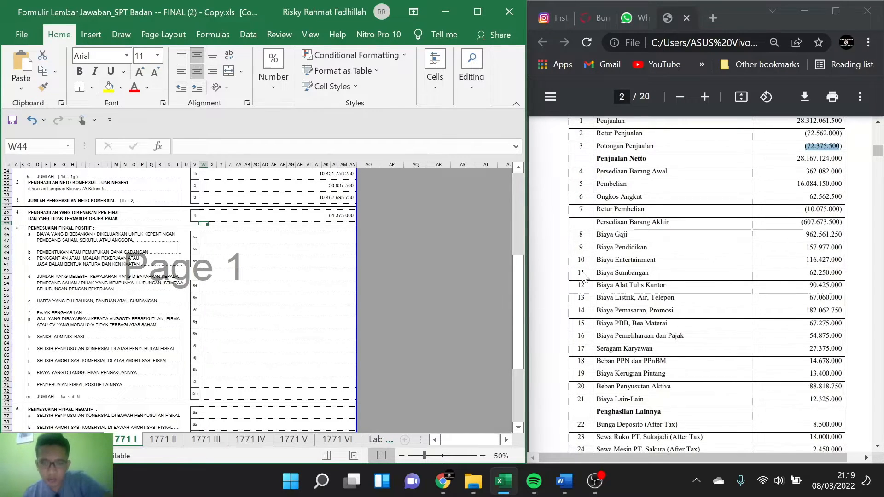
{"action": "scroll", "coordinate": [583, 275], "scroll_direction": "down", "scroll_amount": 1}
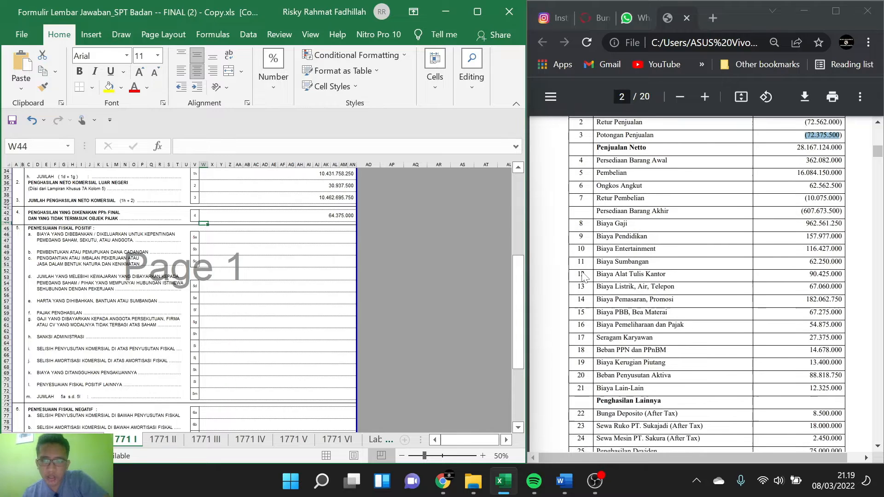
{"action": "scroll", "coordinate": [583, 275], "scroll_direction": "down", "scroll_amount": 1}
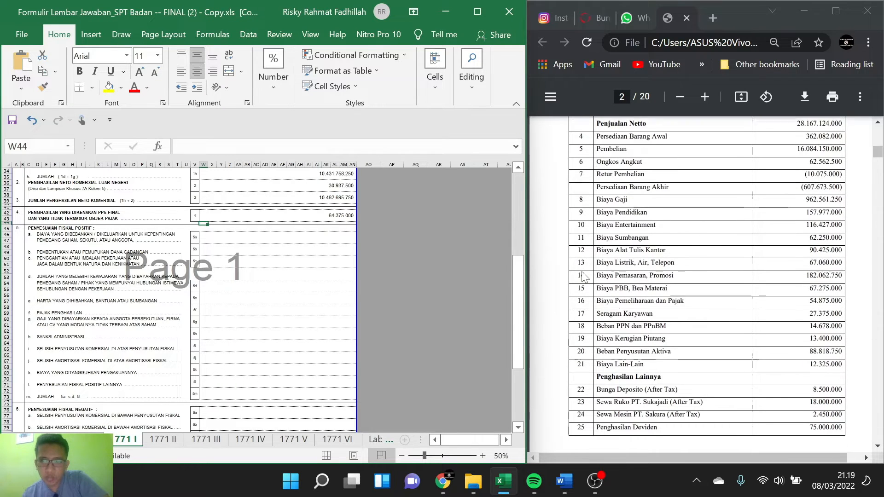
{"action": "scroll", "coordinate": [583, 275], "scroll_direction": "down", "scroll_amount": 1}
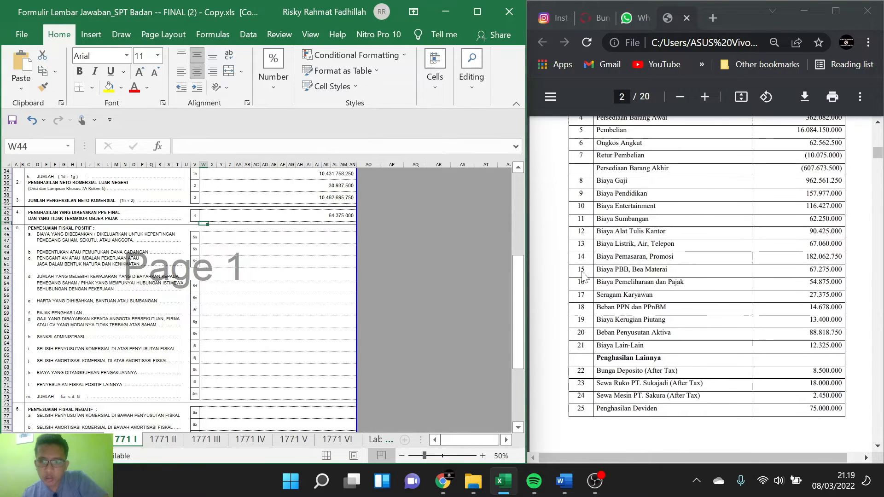
Step: Enter the Seragam Karyawan expense of 27375000 in item 5c (benefits in kind) of the positive fiscal adjustments
{"action": "left_click", "coordinate": [223, 249]}
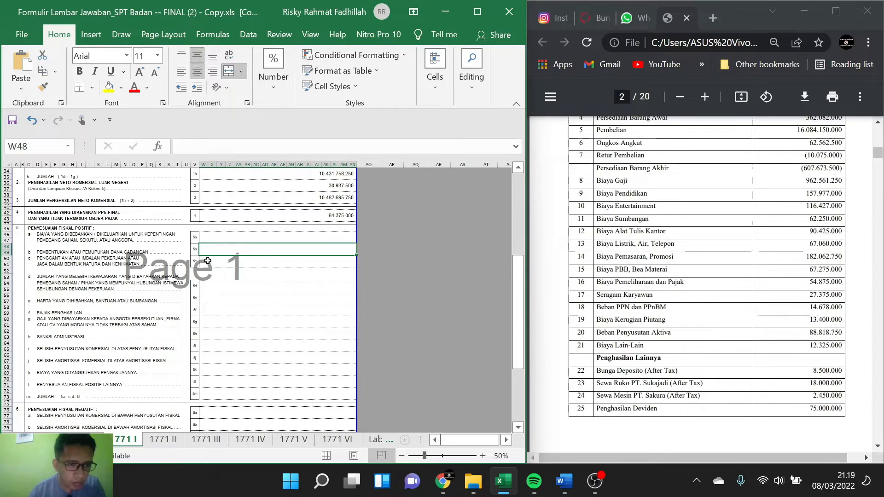
{"action": "left_click", "coordinate": [222, 260]}
{"action": "double_click", "coordinate": [247, 259]}
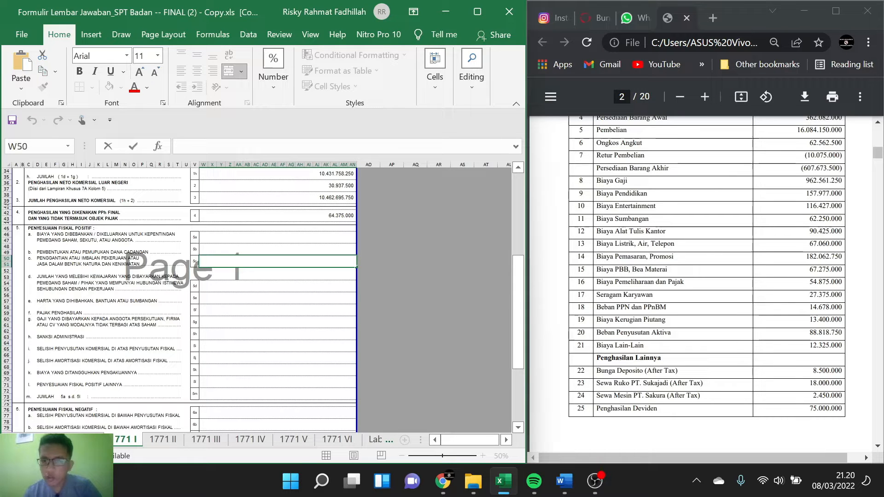
{"action": "type", "text": "23"}
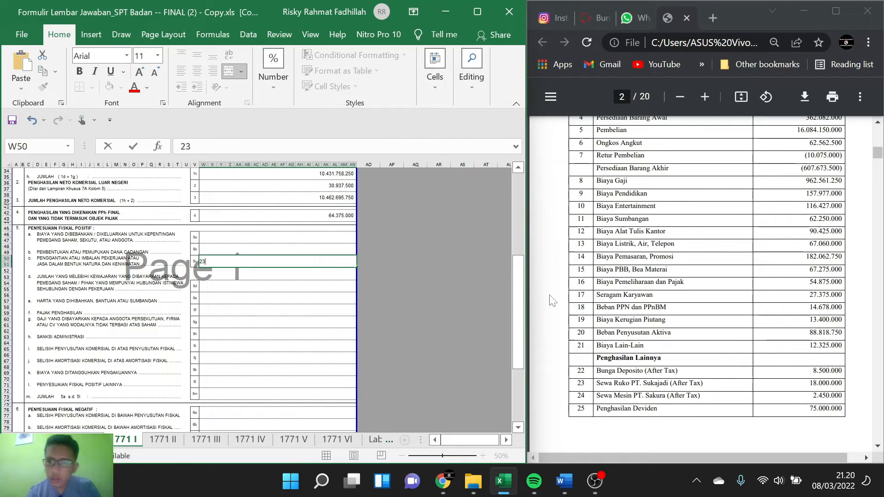
{"action": "key", "text": "BackSpace"}
{"action": "type", "text": "7"}
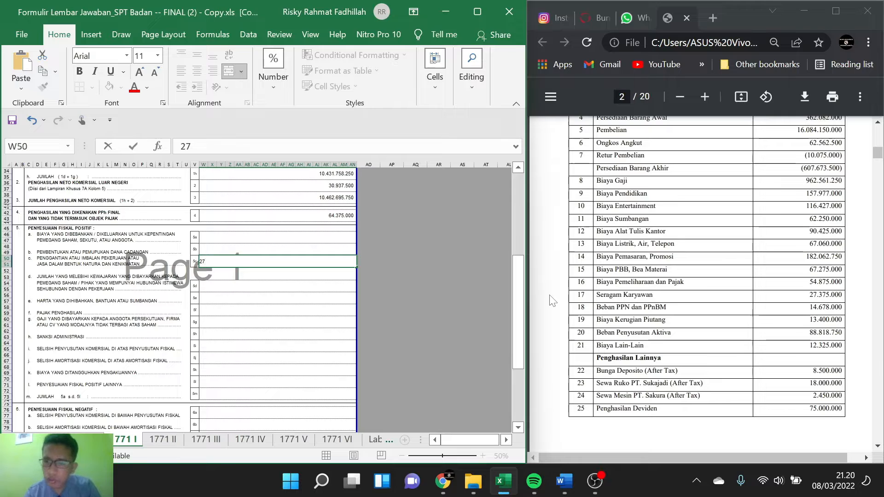
{"action": "type", "text": ".375"}
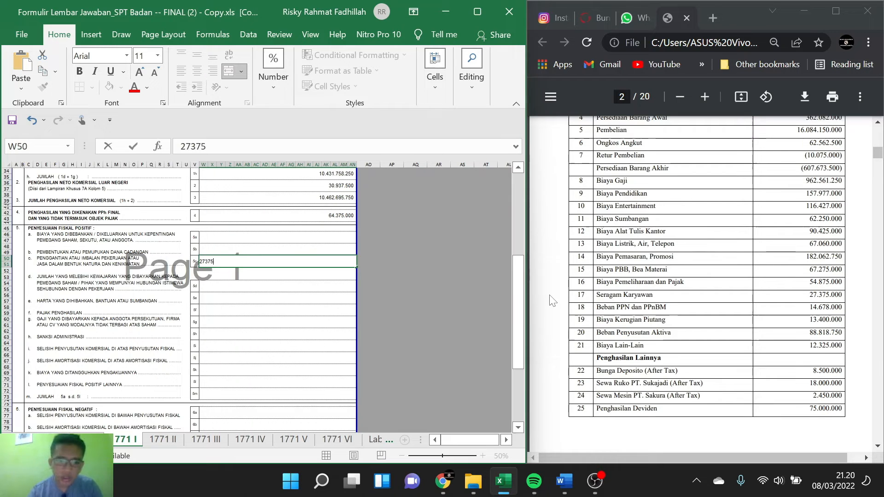
{"action": "type", "text": ".00"}
{"action": "key", "text": "Return"}
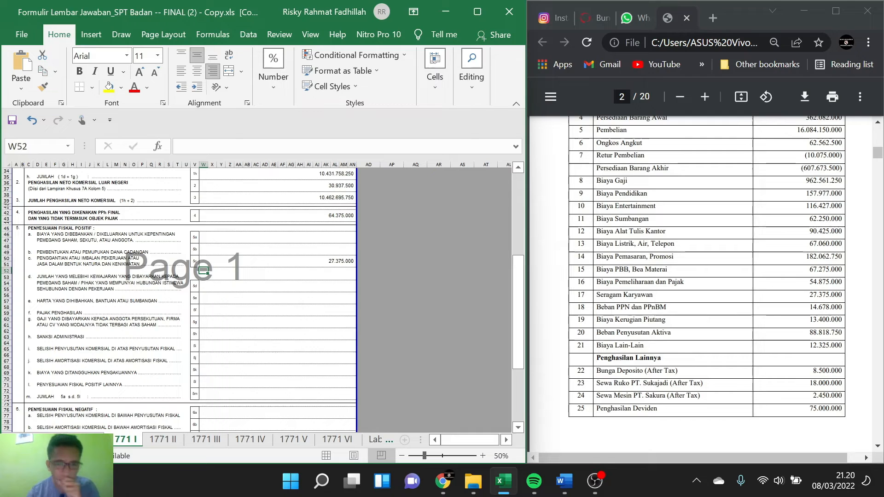
Step: Review the sales, expense and other income lines of the commercial report on page 2 of the PDF again
{"action": "scroll", "coordinate": [691, 263], "scroll_direction": "down", "scroll_amount": 1}
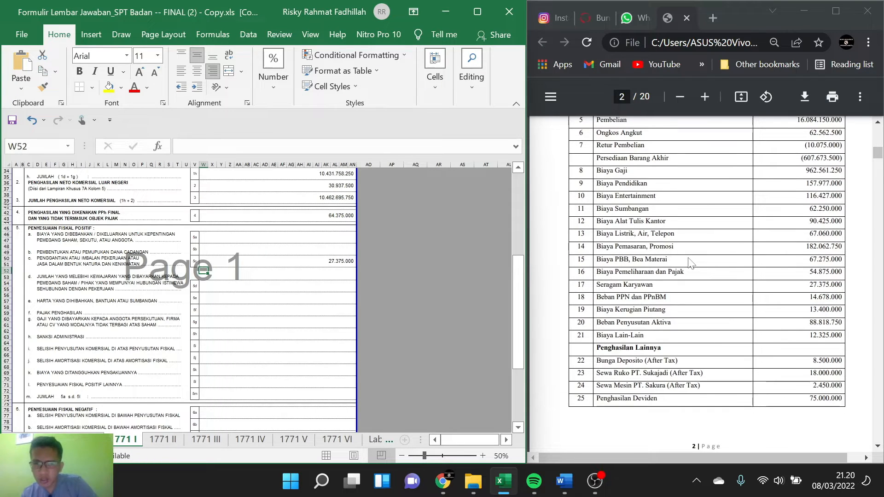
{"action": "scroll", "coordinate": [690, 263], "scroll_direction": "down", "scroll_amount": 1}
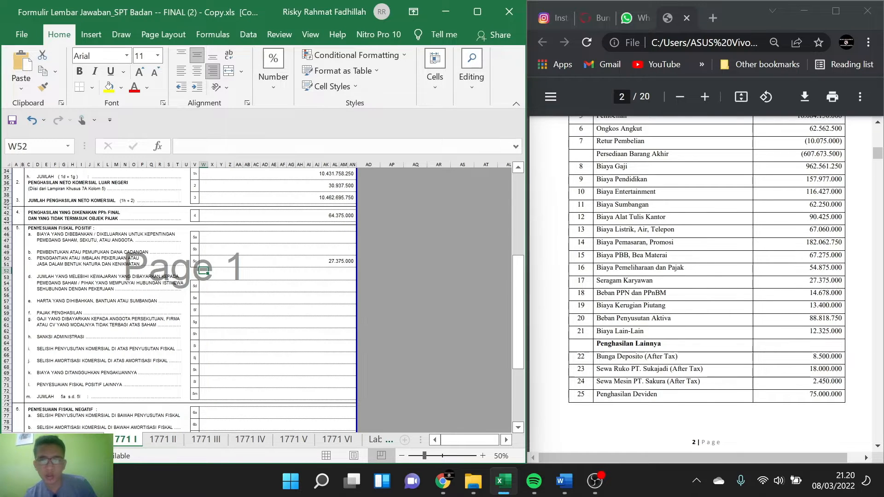
{"action": "scroll", "coordinate": [762, 276], "scroll_direction": "down", "scroll_amount": 1}
{"action": "scroll", "coordinate": [762, 276], "scroll_direction": "up", "scroll_amount": 1}
{"action": "scroll", "coordinate": [762, 276], "scroll_direction": "up", "scroll_amount": 2}
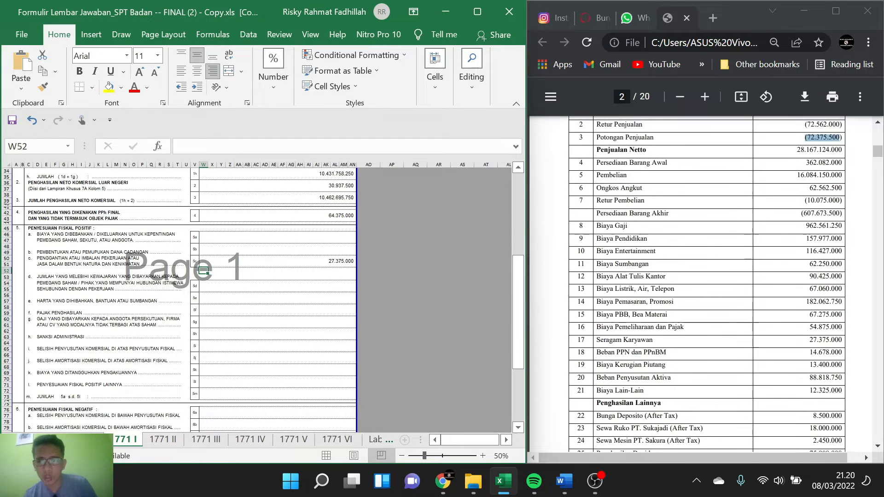
{"action": "scroll", "coordinate": [706, 283], "scroll_direction": "down", "scroll_amount": 1}
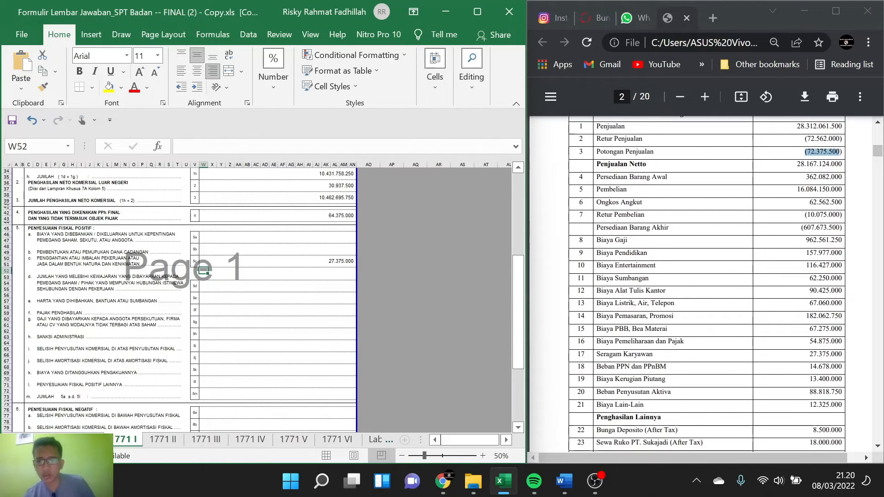
{"action": "scroll", "coordinate": [706, 283], "scroll_direction": "down", "scroll_amount": 3}
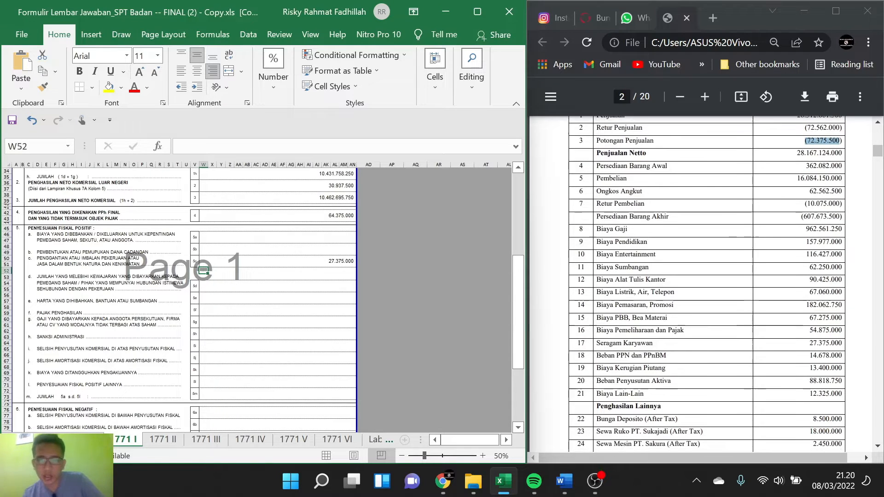
{"action": "scroll", "coordinate": [706, 283], "scroll_direction": "down", "scroll_amount": 5}
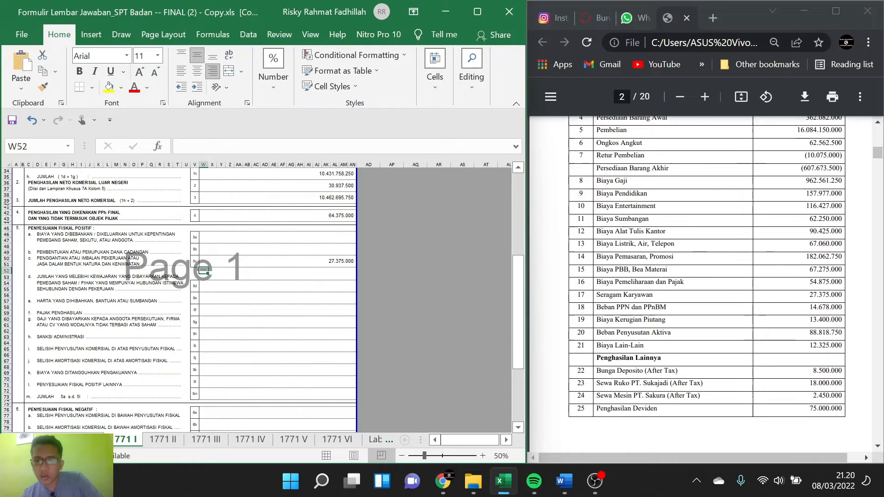
Step: Examine the fiscal information in the PDF, covering the depreciation table in note 1 and the salary expense voucher in note 2
{"action": "scroll", "coordinate": [706, 283], "scroll_direction": "down", "scroll_amount": 15}
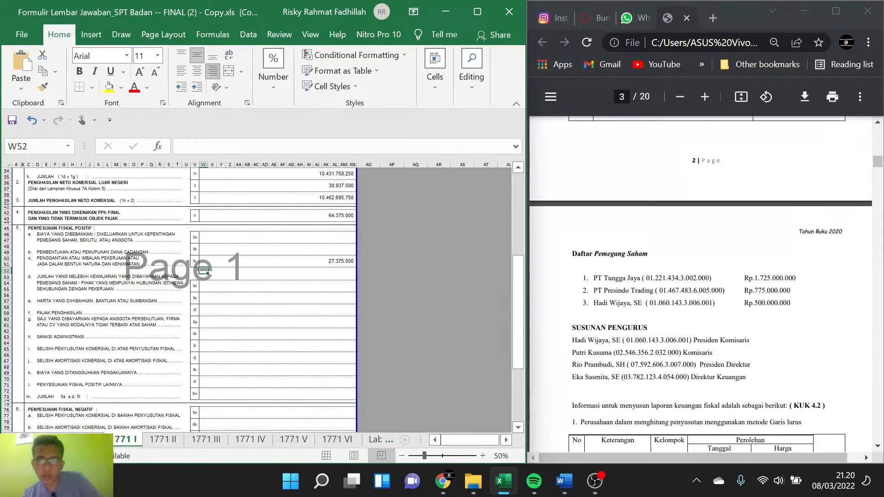
{"action": "scroll", "coordinate": [707, 283], "scroll_direction": "down", "scroll_amount": 20}
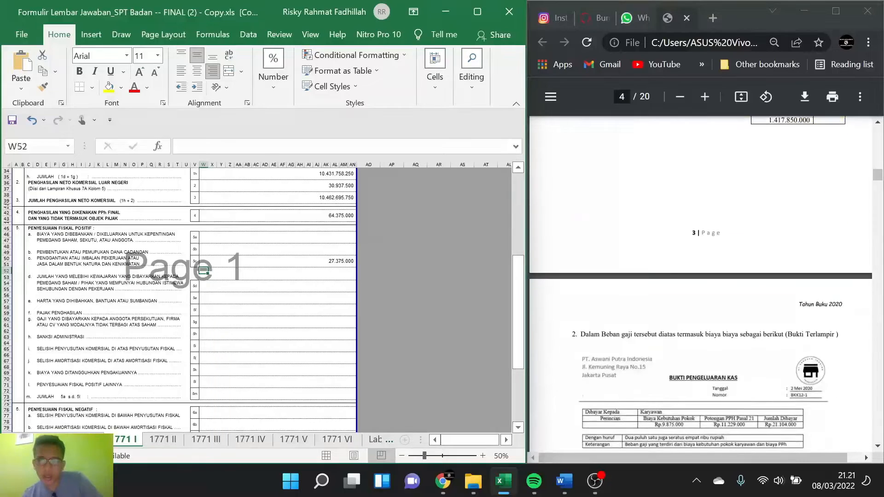
{"action": "scroll", "coordinate": [707, 283], "scroll_direction": "down", "scroll_amount": 10}
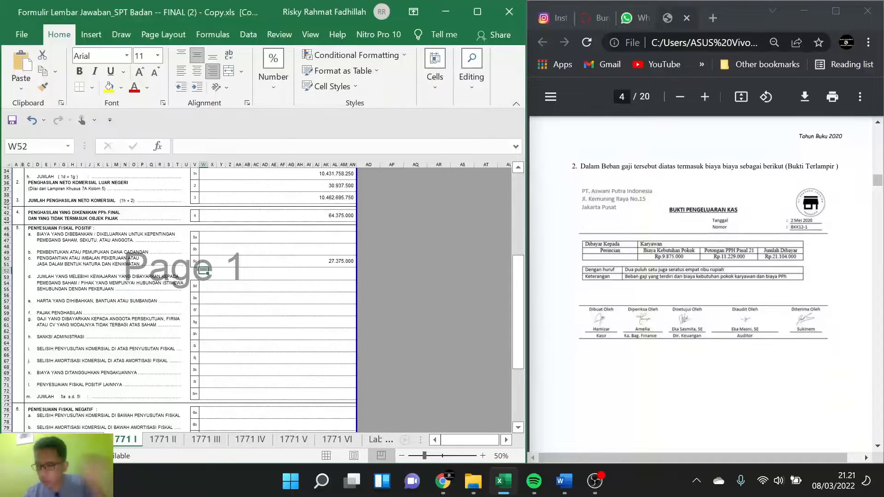
{"action": "scroll", "coordinate": [707, 283], "scroll_direction": "up", "scroll_amount": 20}
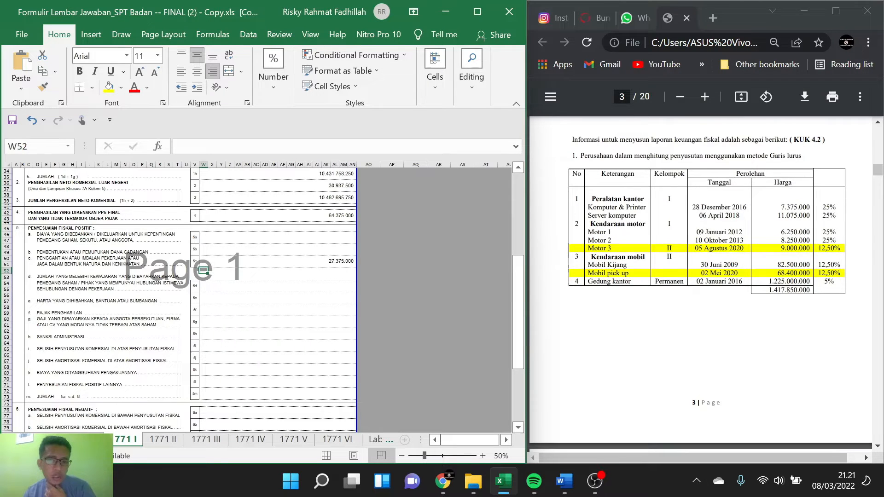
{"action": "scroll", "coordinate": [700, 281], "scroll_direction": "down", "scroll_amount": 2}
{"action": "scroll", "coordinate": [699, 281], "scroll_direction": "down", "scroll_amount": 5}
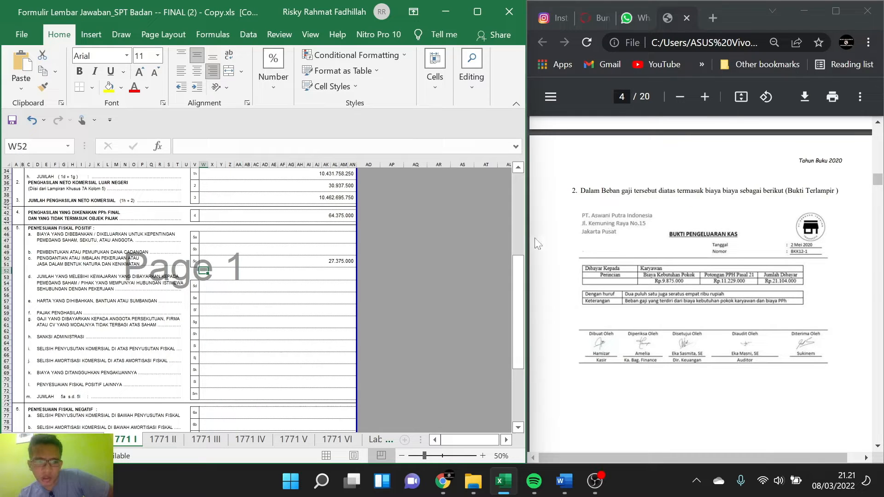
{"action": "scroll", "coordinate": [638, 243], "scroll_direction": "down", "scroll_amount": 5}
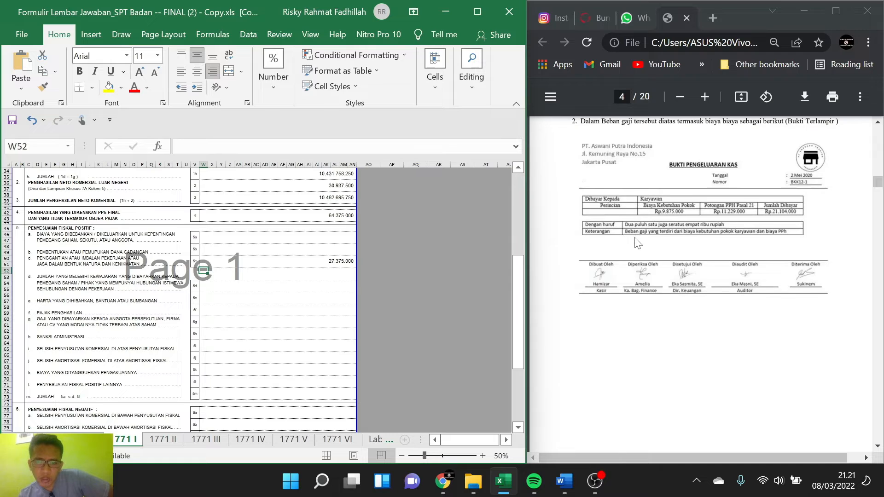
{"action": "scroll", "coordinate": [638, 243], "scroll_direction": "up", "scroll_amount": 3}
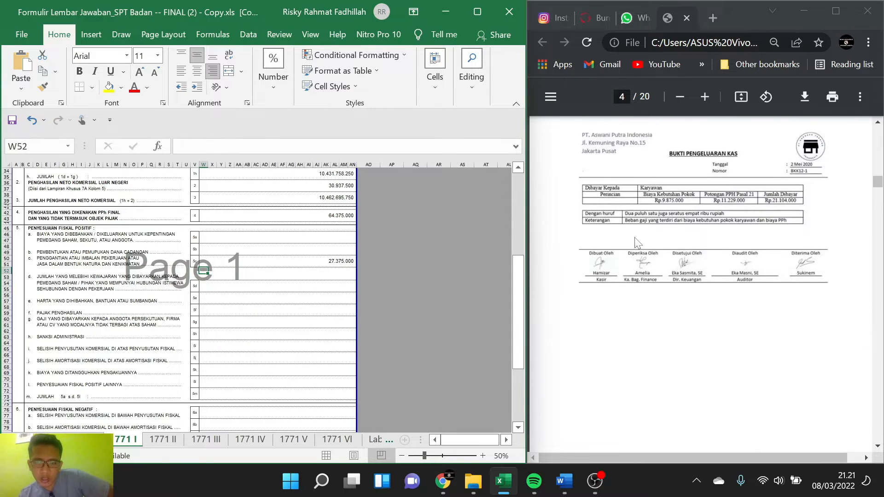
{"action": "scroll", "coordinate": [638, 243], "scroll_direction": "up", "scroll_amount": 1}
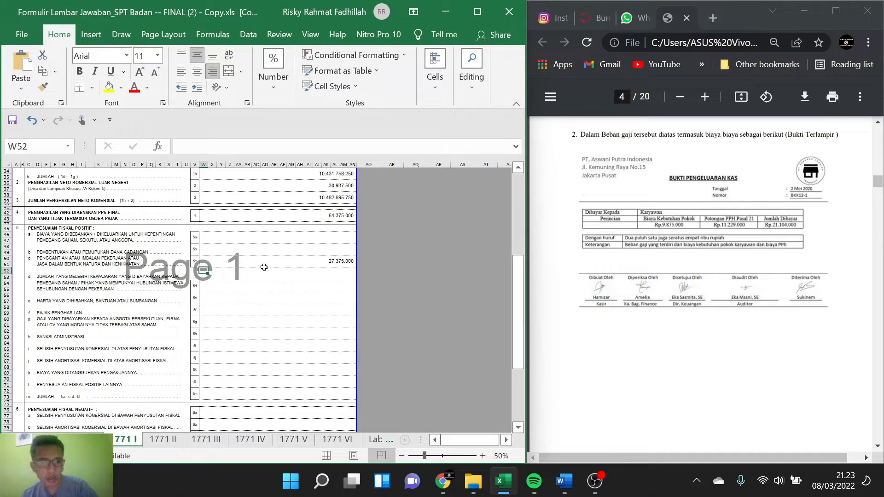
Step: Add the Biaya Kebutuhan Pokok amount from note 2 to item 5c as the formula =27375000+9875000
{"action": "double_click", "coordinate": [315, 261]}
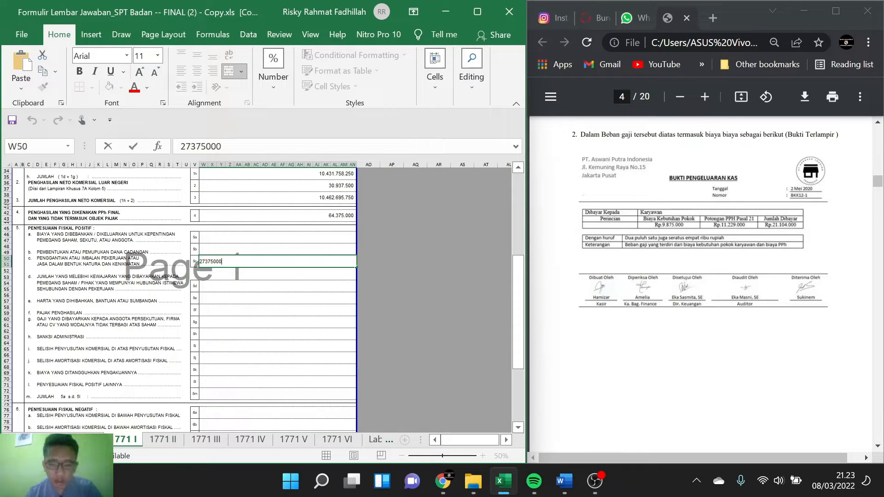
{"action": "type", "text": "+"}
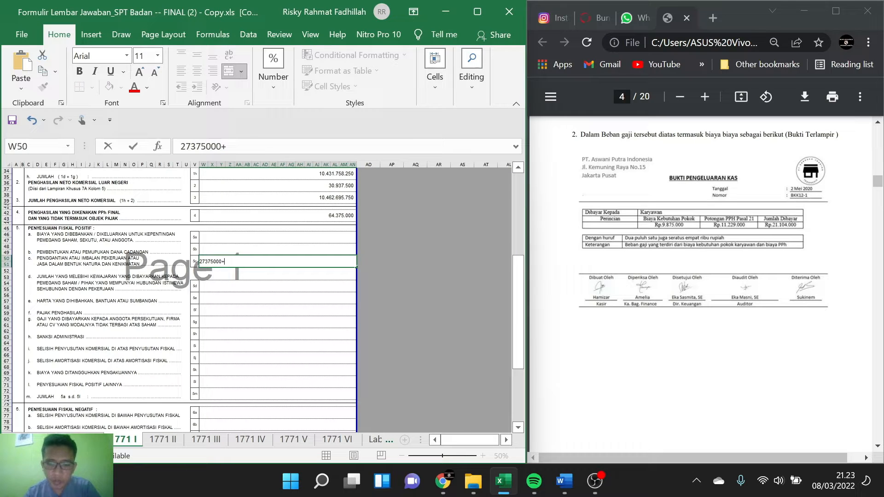
{"action": "type", "text": "987"}
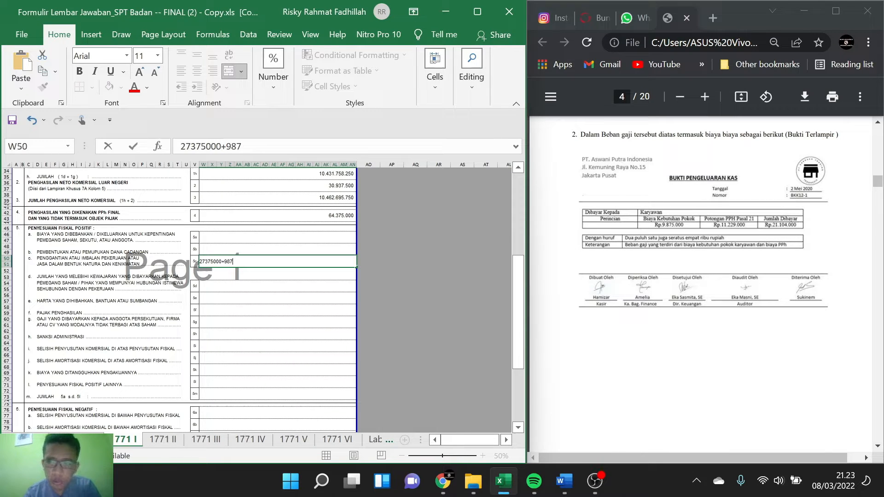
{"action": "type", "text": "5000"}
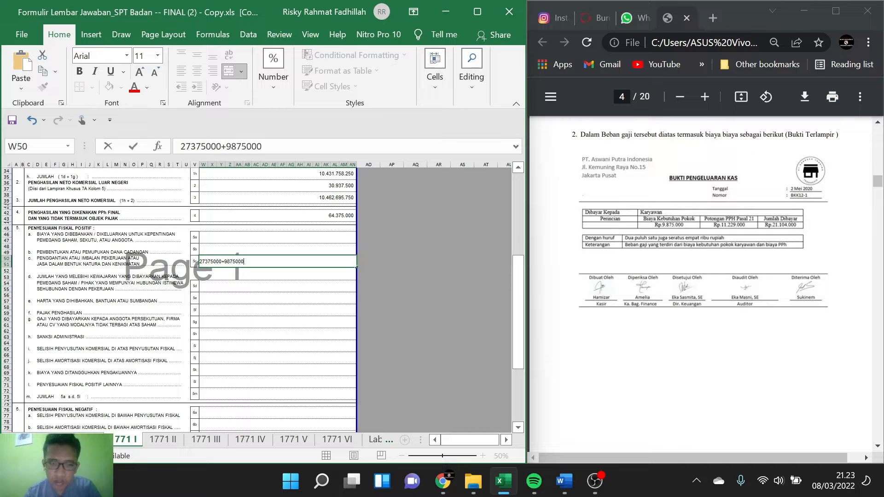
{"action": "key", "text": "Return"}
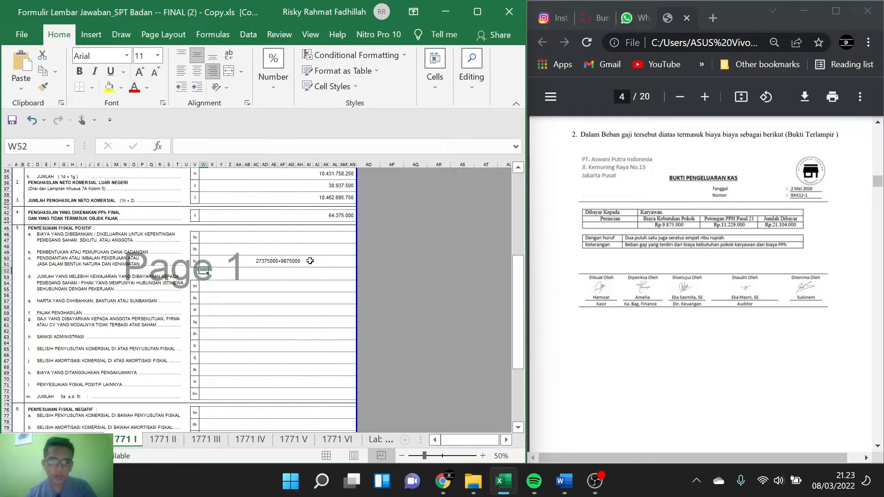
{"action": "double_click", "coordinate": [251, 259]}
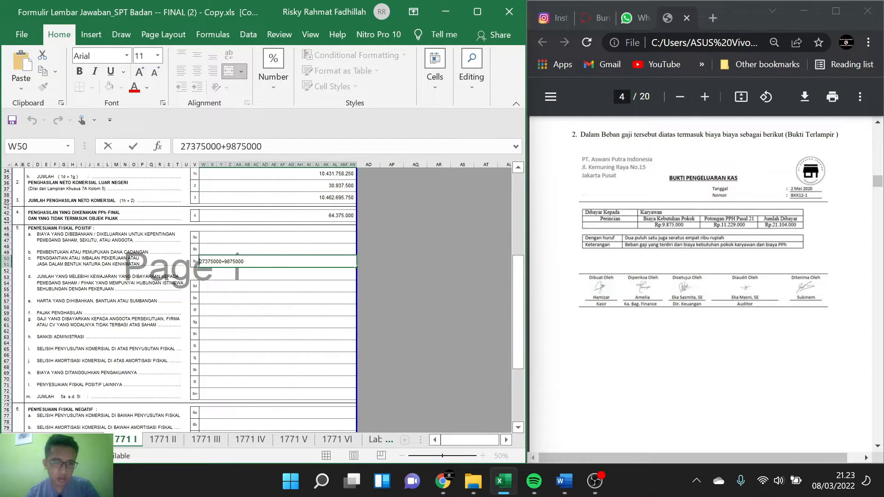
{"action": "key", "text": "Return"}
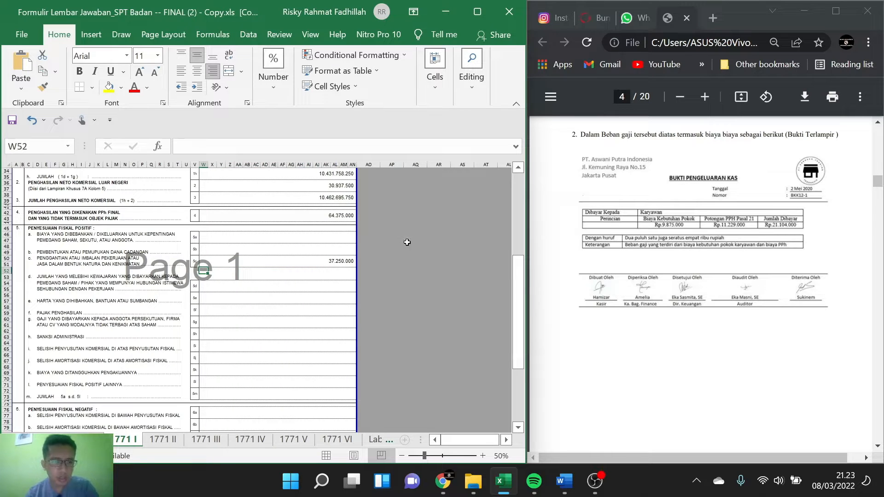
Step: Enter the Beasiswa Anak Direksi amount from note 3 of the PDF, =14750000, in item 5a, accepting the proposed formula correction
{"action": "scroll", "coordinate": [676, 283], "scroll_direction": "down", "scroll_amount": 1}
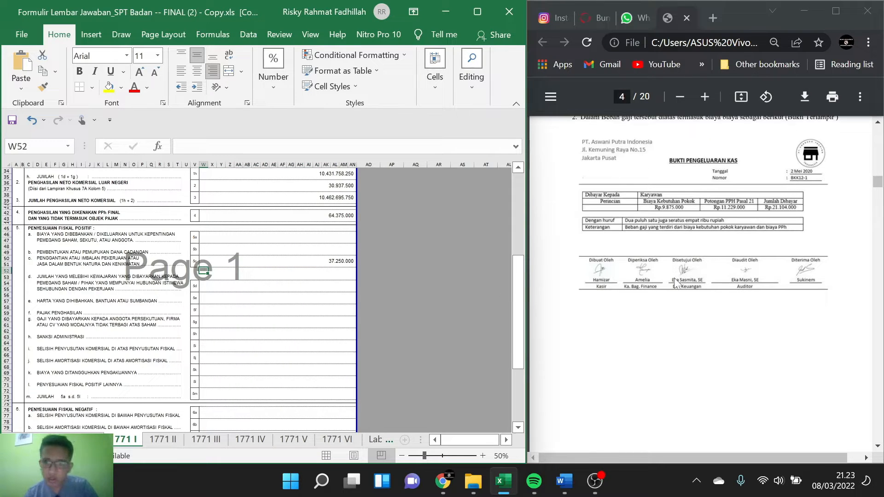
{"action": "scroll", "coordinate": [677, 283], "scroll_direction": "down", "scroll_amount": 5}
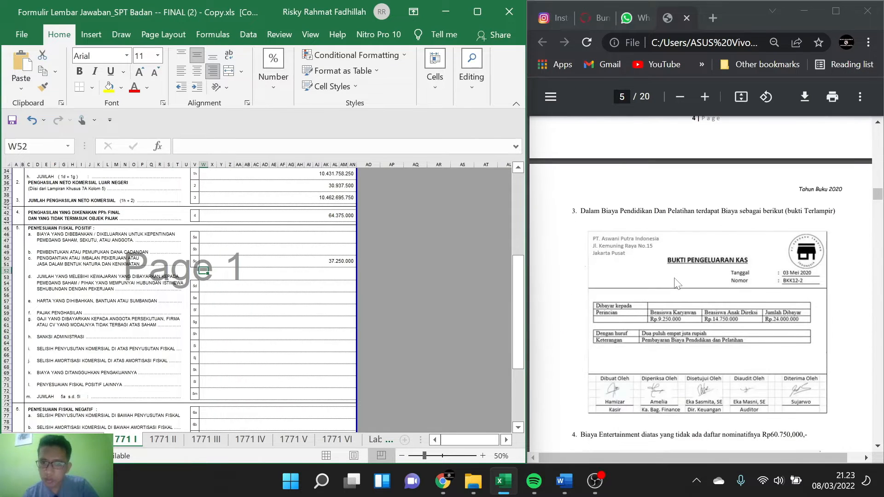
{"action": "scroll", "coordinate": [677, 281], "scroll_direction": "down", "scroll_amount": 1}
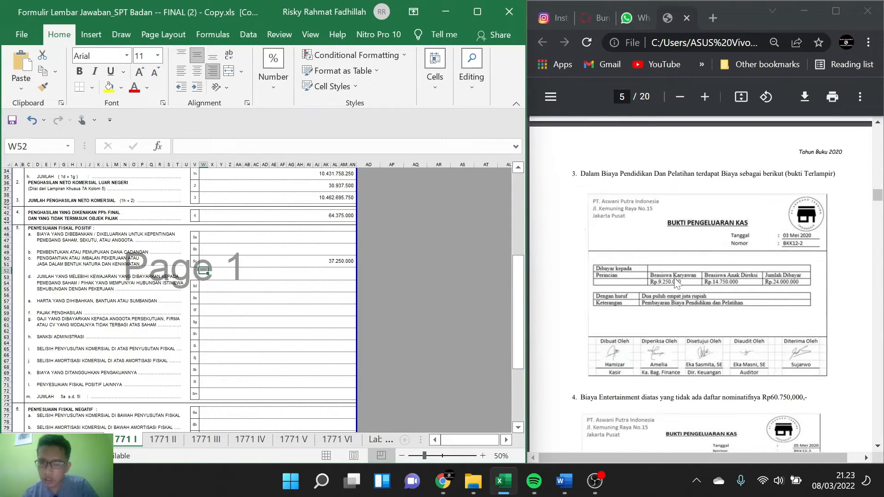
{"action": "scroll", "coordinate": [675, 281], "scroll_direction": "down", "scroll_amount": 1}
{"action": "scroll", "coordinate": [675, 281], "scroll_direction": "down", "scroll_amount": 1}
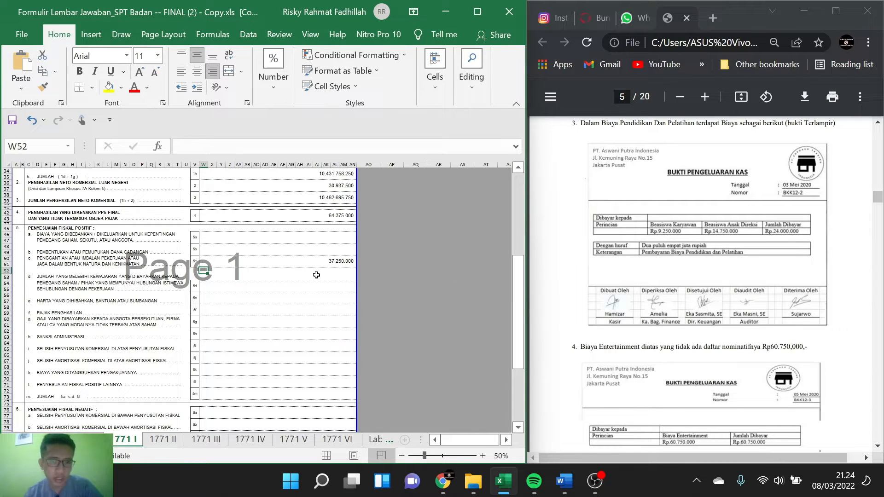
{"action": "scroll", "coordinate": [316, 275], "scroll_direction": "down", "scroll_amount": 3}
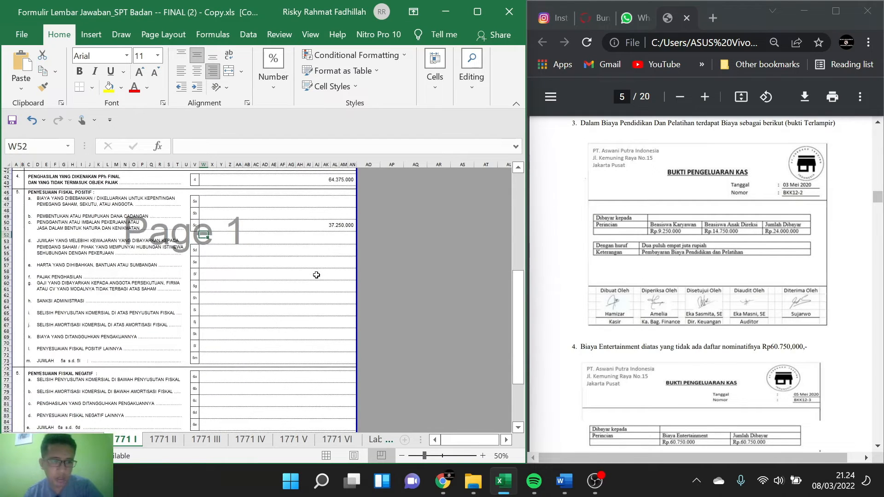
{"action": "left_click", "coordinate": [309, 201]}
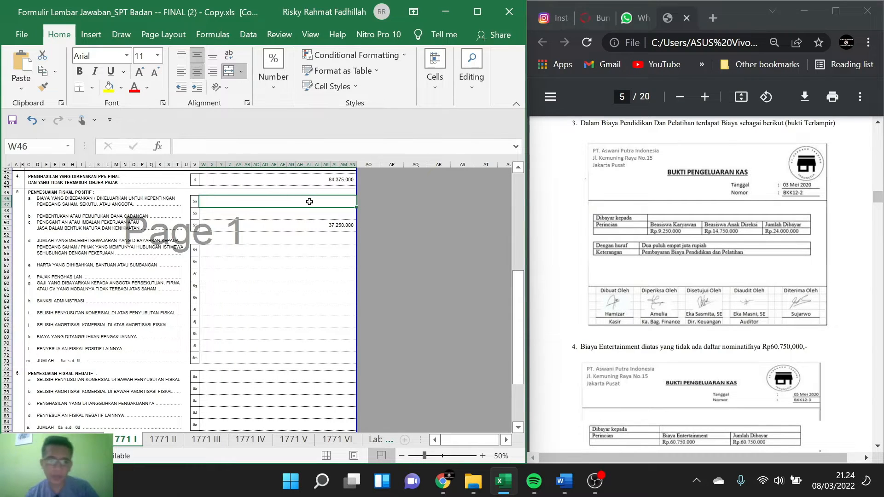
{"action": "type", "text": "="}
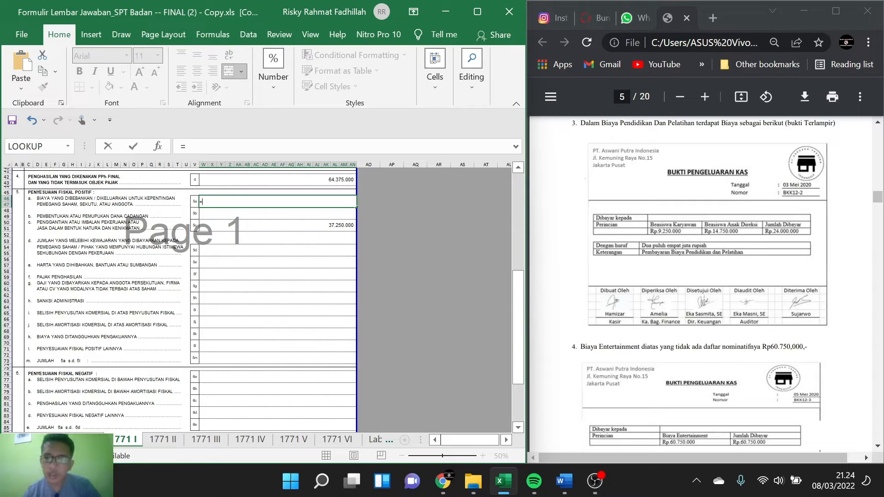
{"action": "type", "text": "14"}
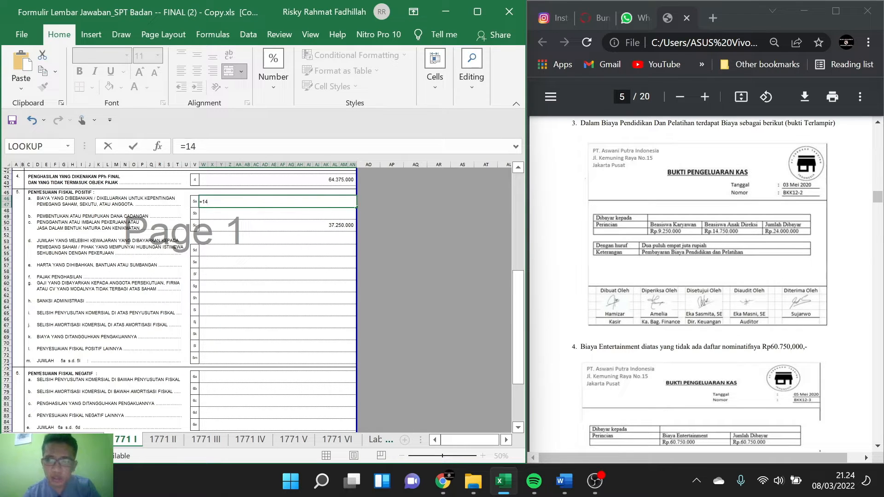
{"action": "type", "text": "750.0"}
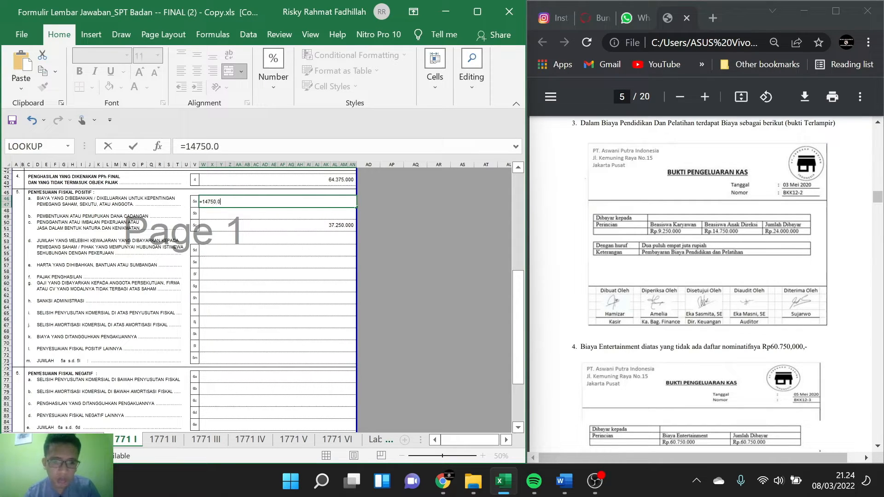
{"action": "type", "text": "00"}
{"action": "key", "text": "Return"}
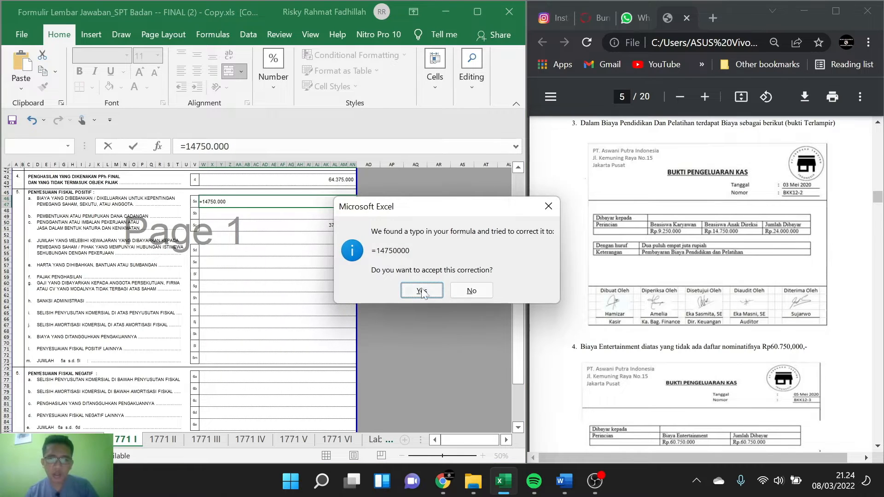
{"action": "left_click", "coordinate": [422, 290]}
Step: Enter the Biaya Entertainment without a nominative list from note 4 as =60750000 in item 5l, other positive fiscal adjustments
{"action": "scroll", "coordinate": [634, 239], "scroll_direction": "down", "scroll_amount": 2}
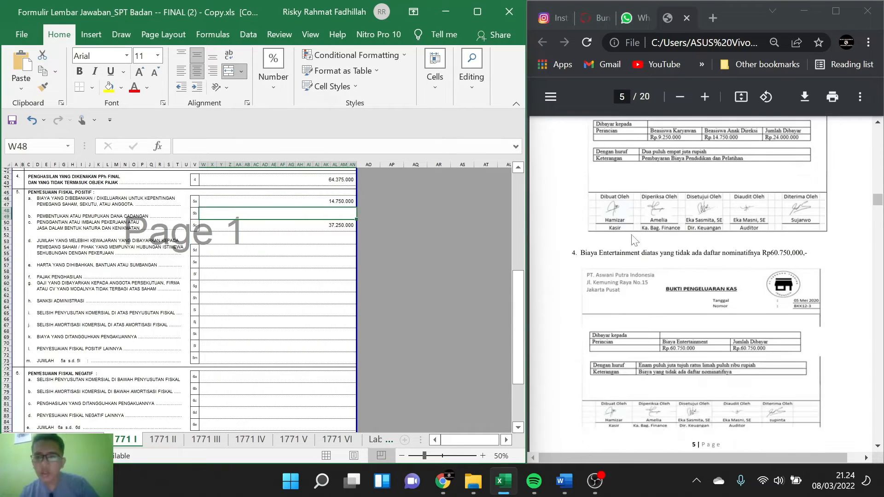
{"action": "scroll", "coordinate": [635, 240], "scroll_direction": "down", "scroll_amount": 2}
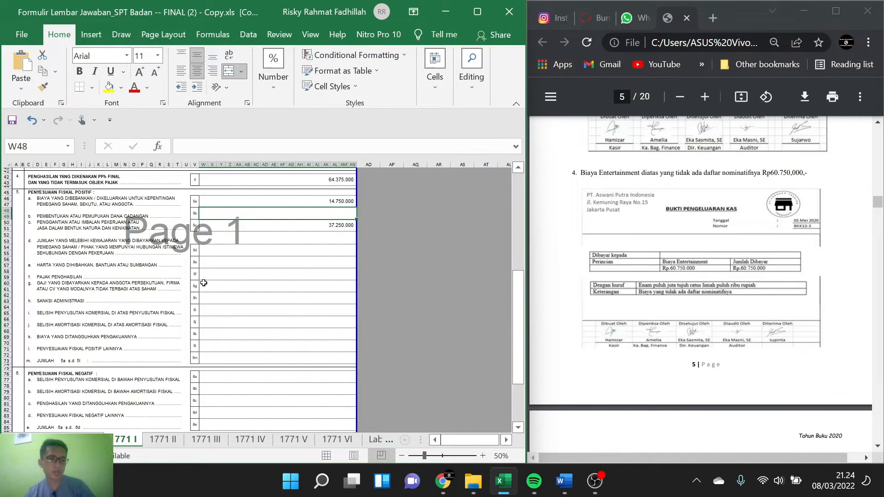
{"action": "scroll", "coordinate": [203, 282], "scroll_direction": "down", "scroll_amount": 1}
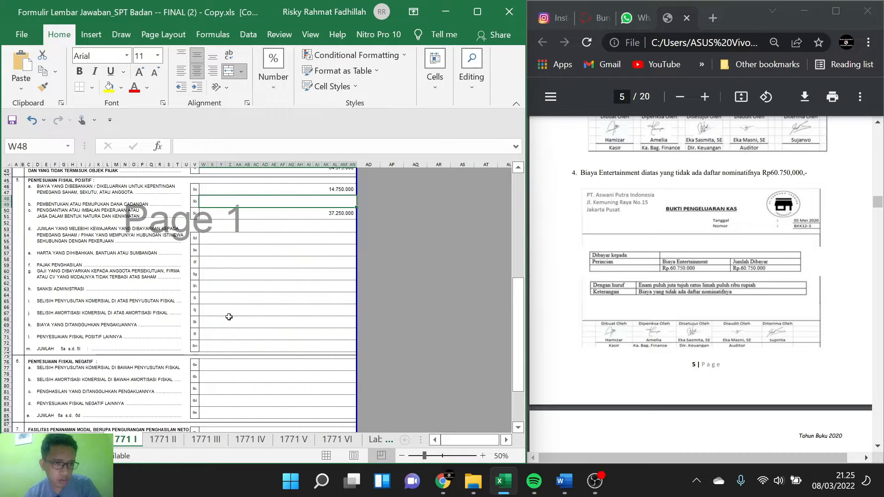
{"action": "left_click", "coordinate": [252, 337]}
{"action": "type", "text": "="}
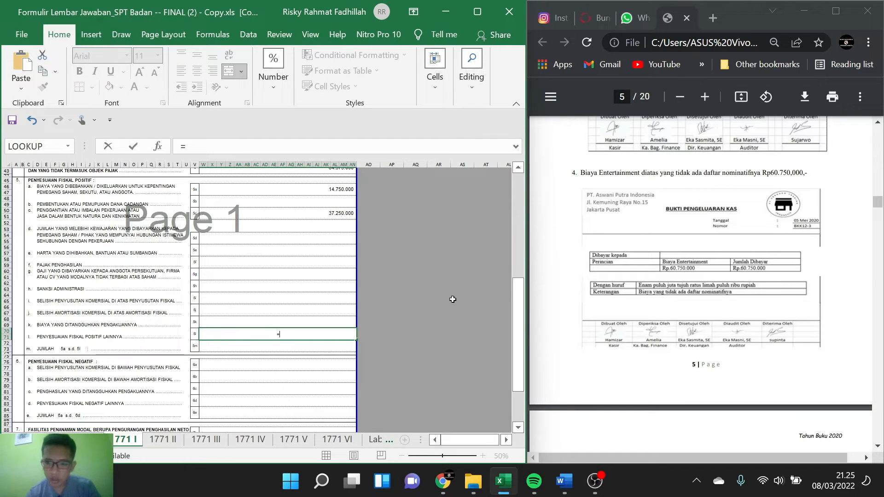
{"action": "type", "text": "607"}
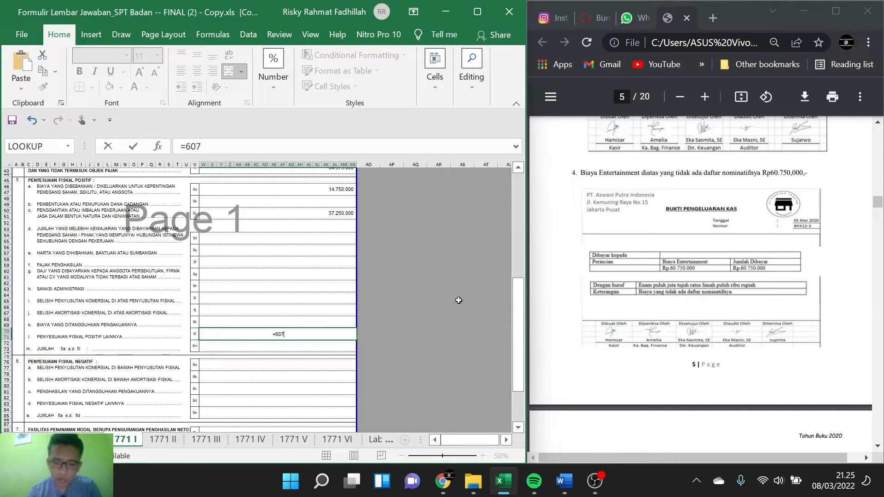
{"action": "type", "text": "50000"}
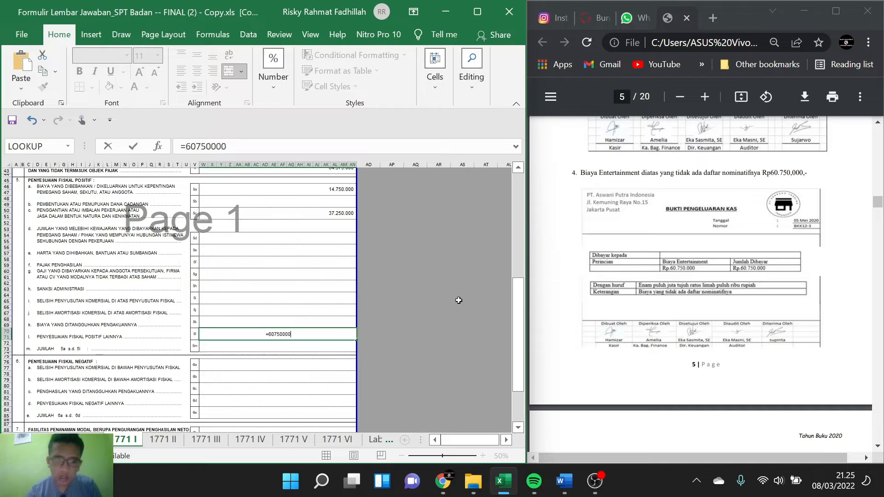
{"action": "key", "text": "Return"}
Step: Add the Biaya Sumbangan amount from note 5 to item 5l as the formula =60750000+4375000
{"action": "scroll", "coordinate": [704, 237], "scroll_direction": "down", "scroll_amount": 2}
{"action": "scroll", "coordinate": [704, 237], "scroll_direction": "down", "scroll_amount": 5}
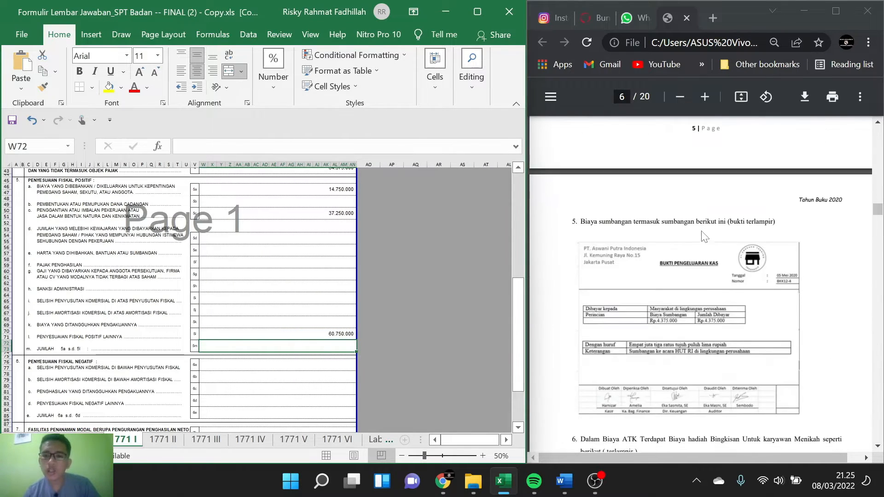
{"action": "scroll", "coordinate": [703, 235], "scroll_direction": "down", "scroll_amount": 1}
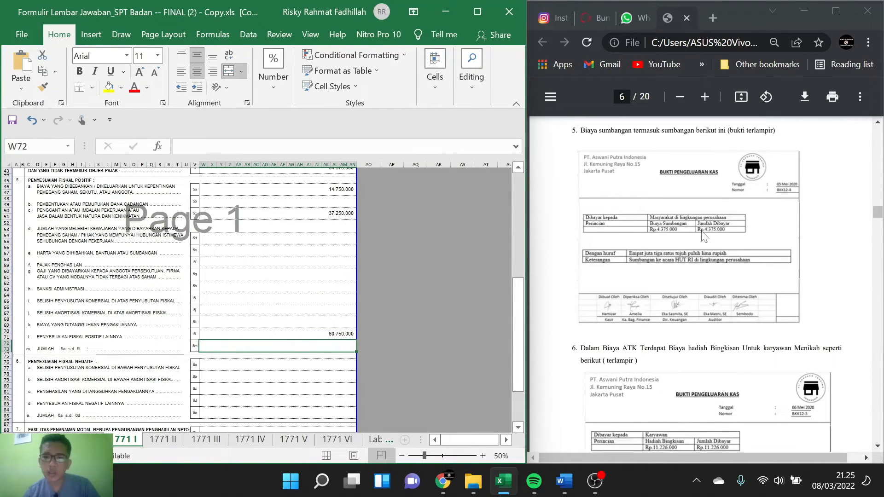
{"action": "scroll", "coordinate": [704, 237], "scroll_direction": "down", "scroll_amount": 1}
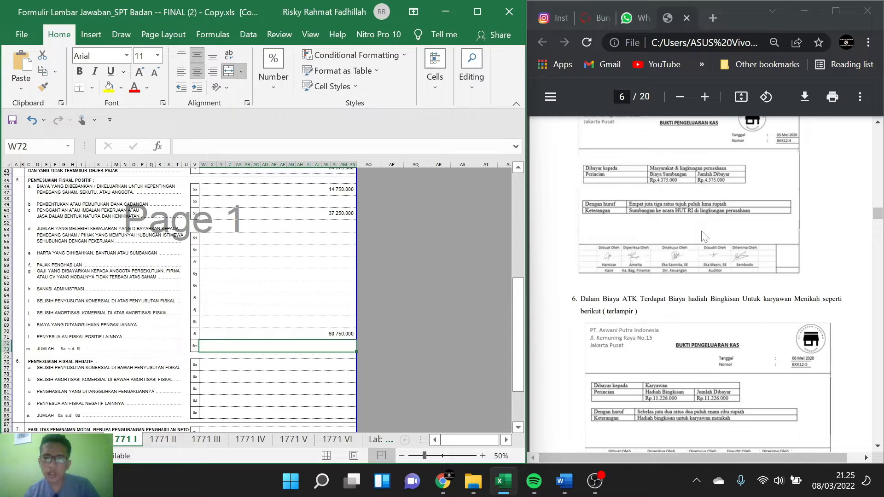
{"action": "scroll", "coordinate": [702, 237], "scroll_direction": "up", "scroll_amount": 5}
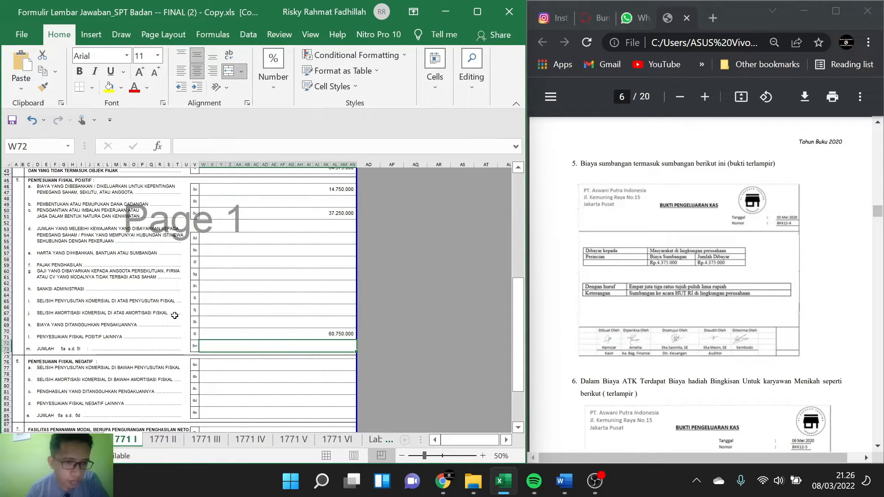
{"action": "double_click", "coordinate": [344, 333]}
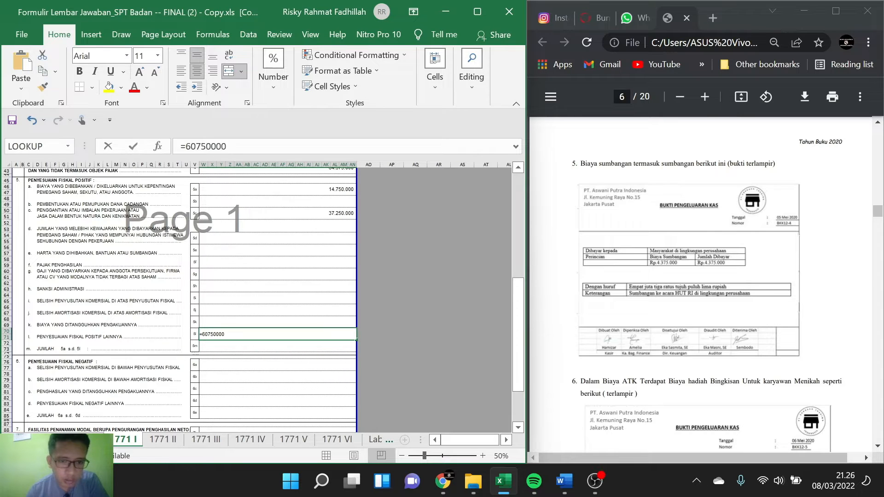
{"action": "type", "text": "+"}
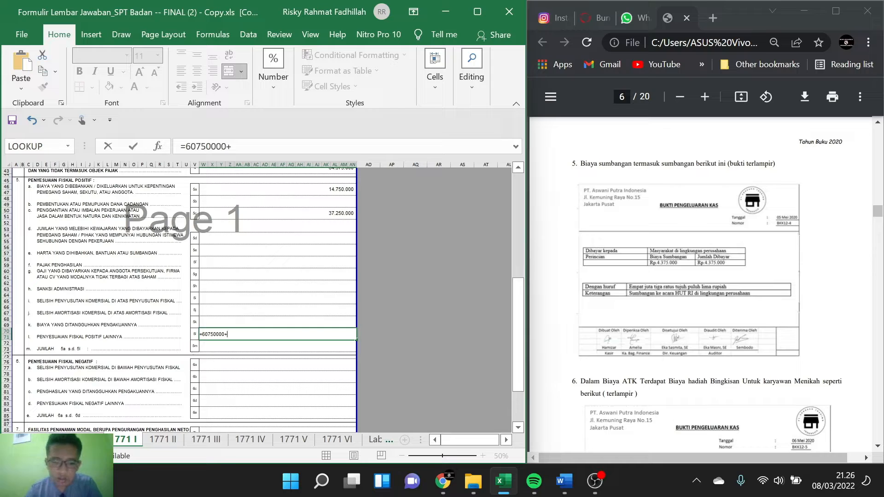
{"action": "type", "text": "437"}
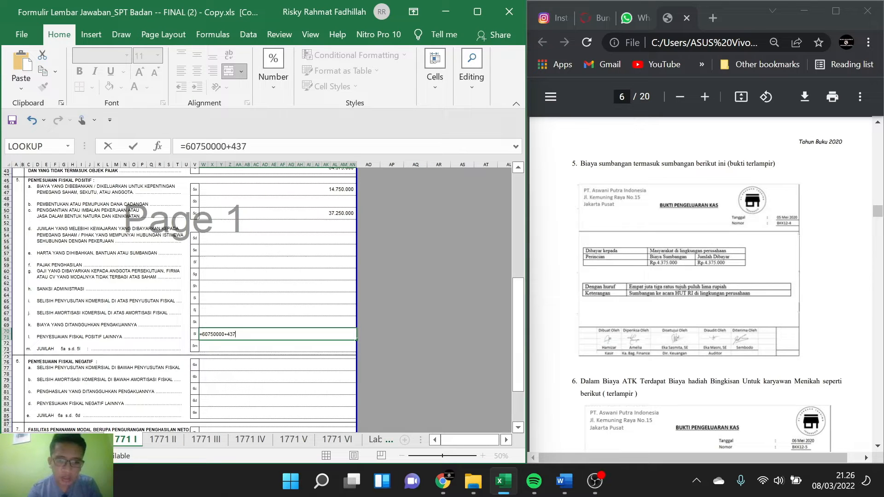
{"action": "type", "text": "5000"}
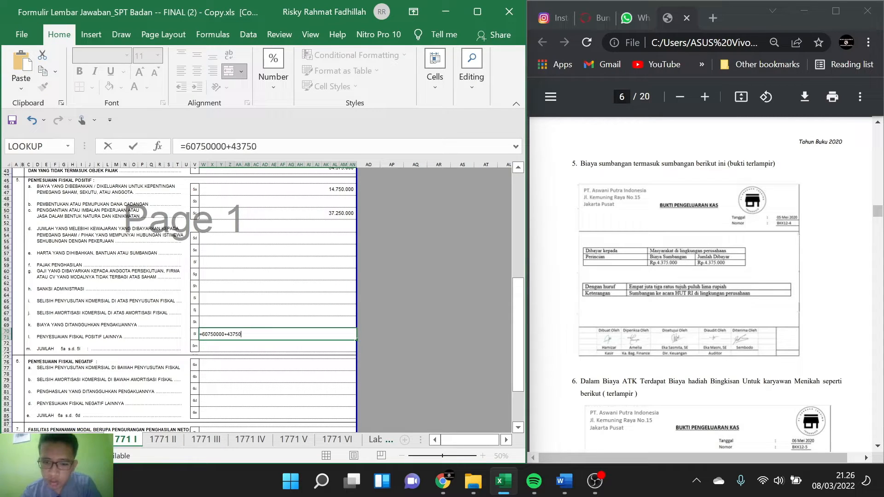
{"action": "key", "text": "Return"}
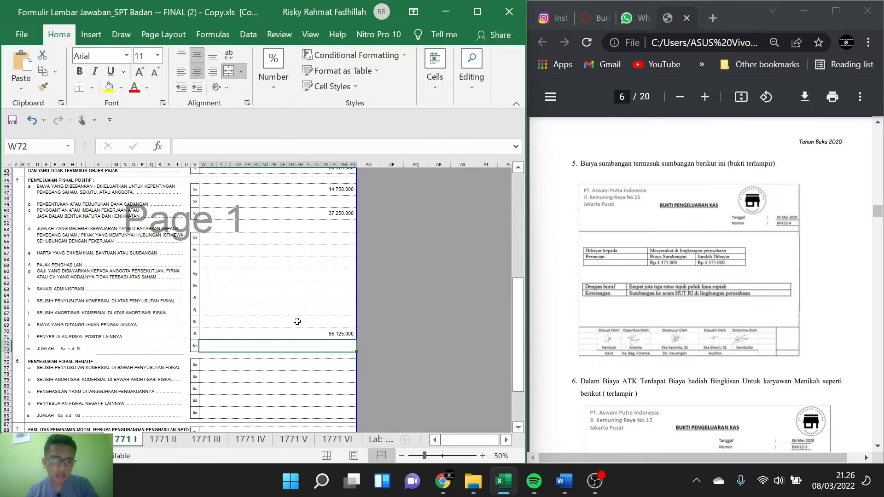
Step: Add the Hadiah Bingkisan amount from note 6 to item 5l, making the formula =60750000+4375000+11226000
{"action": "scroll", "coordinate": [285, 324], "scroll_direction": "down", "scroll_amount": 1}
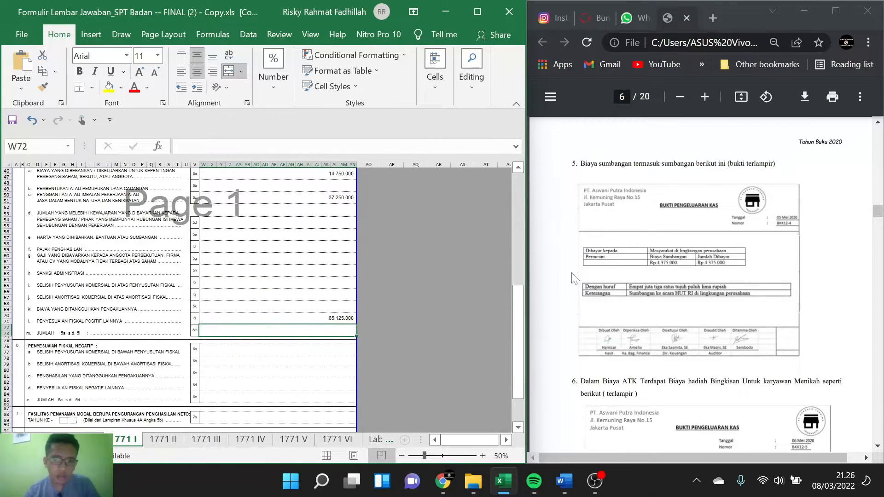
{"action": "scroll", "coordinate": [628, 288], "scroll_direction": "down", "scroll_amount": 5}
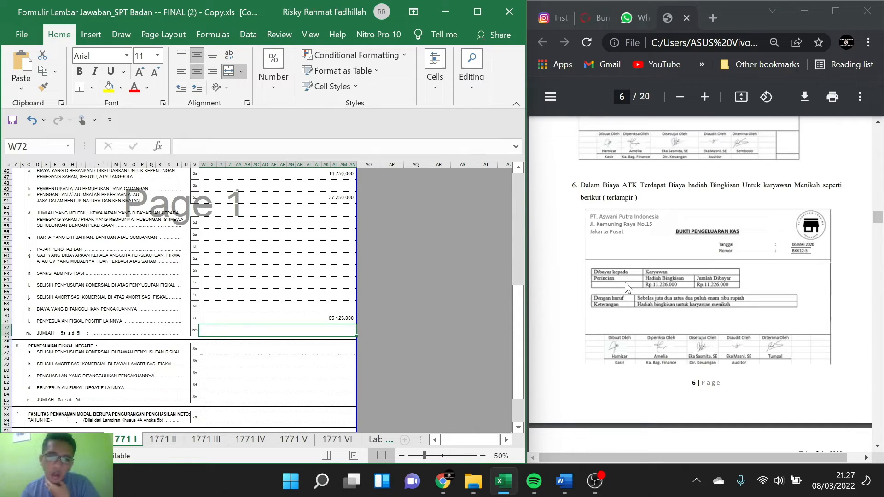
{"action": "scroll", "coordinate": [295, 227], "scroll_direction": "up", "scroll_amount": 1}
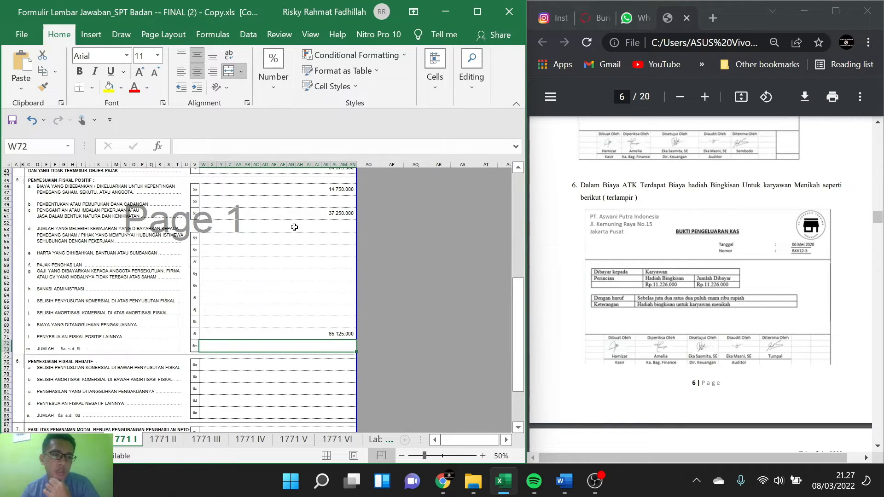
{"action": "double_click", "coordinate": [332, 335]}
{"action": "type", "text": "+4375000+"}
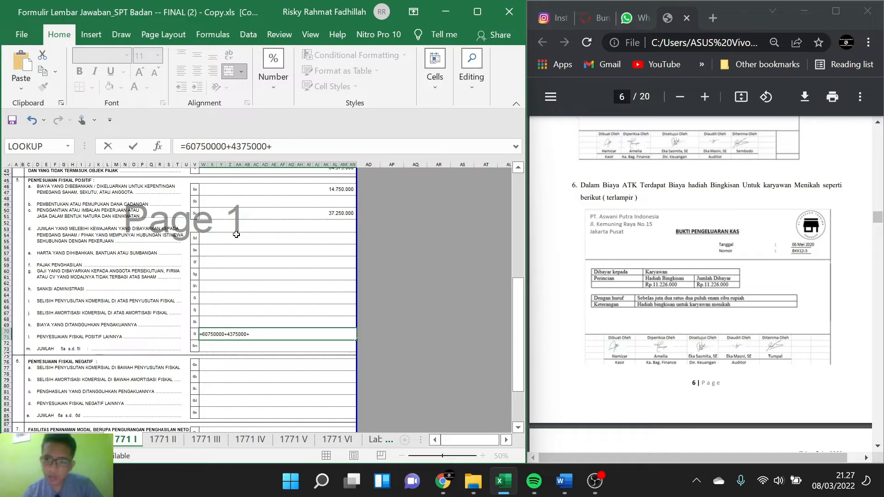
{"action": "type", "text": "11"}
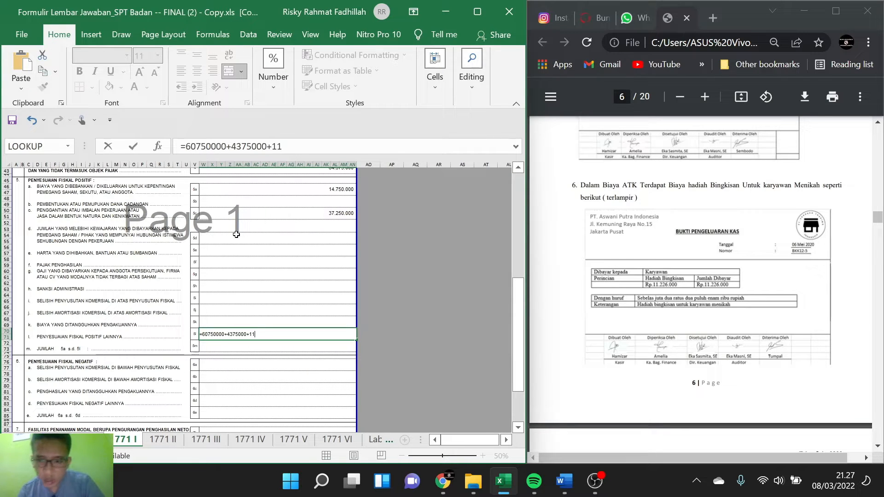
{"action": "type", "text": "22"}
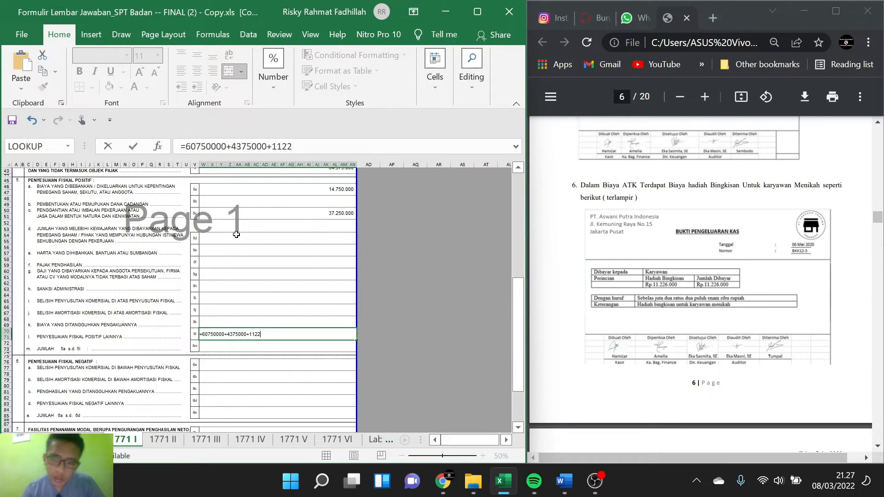
{"action": "type", "text": "6"}
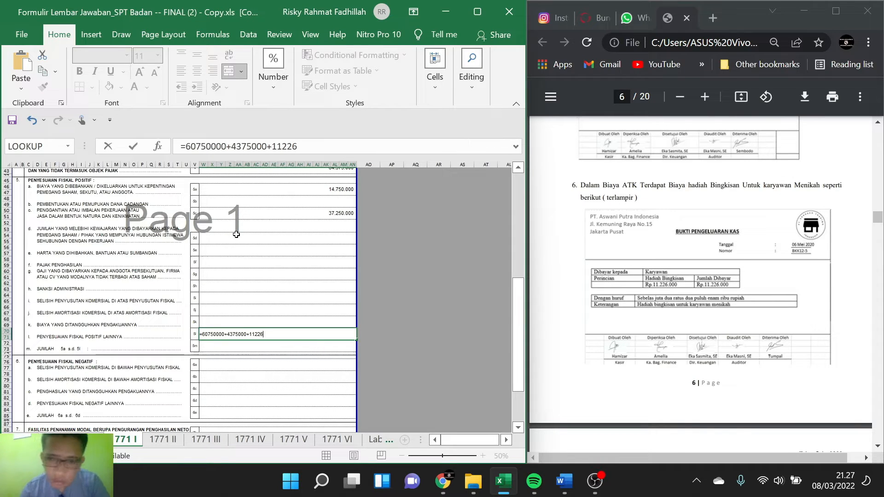
{"action": "type", "text": "000"}
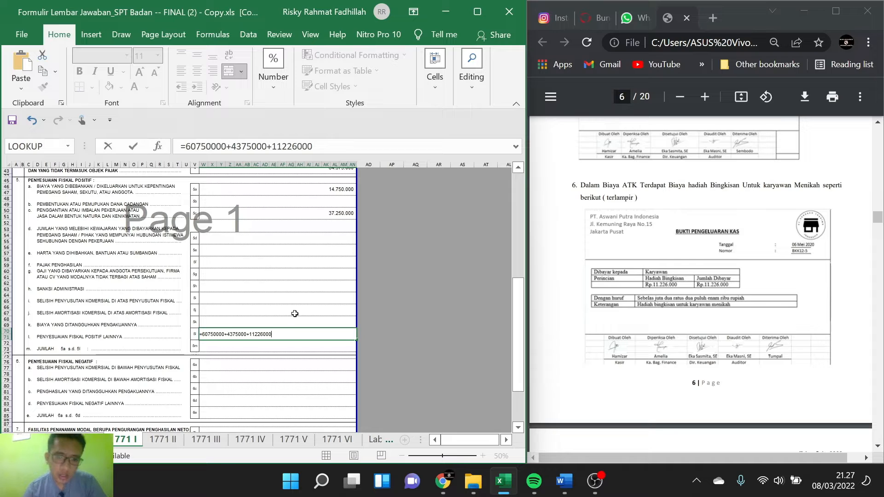
{"action": "key", "text": "Return"}
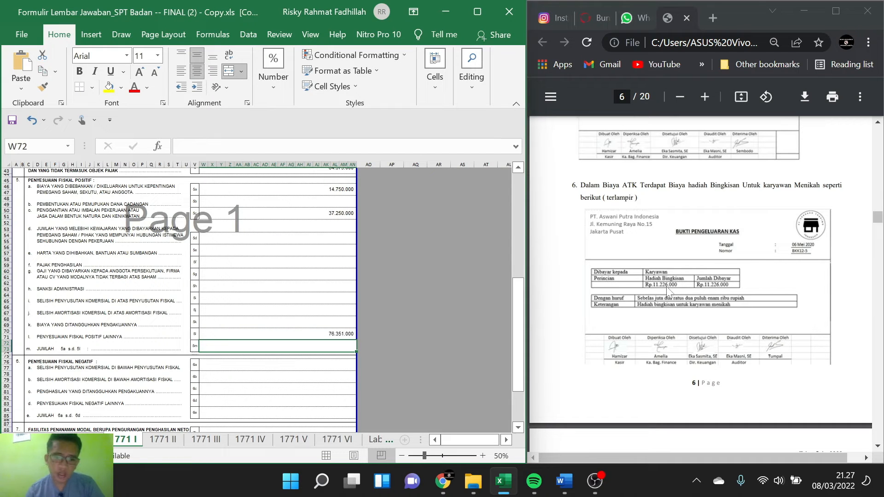
Step: Extend the item 5a formula with half of the phone credit cost from note 7 of the PDF, as =14750000+(50%10125000)
{"action": "scroll", "coordinate": [670, 292], "scroll_direction": "down", "scroll_amount": 2}
{"action": "scroll", "coordinate": [669, 293], "scroll_direction": "down", "scroll_amount": 1}
{"action": "scroll", "coordinate": [669, 292], "scroll_direction": "down", "scroll_amount": 3}
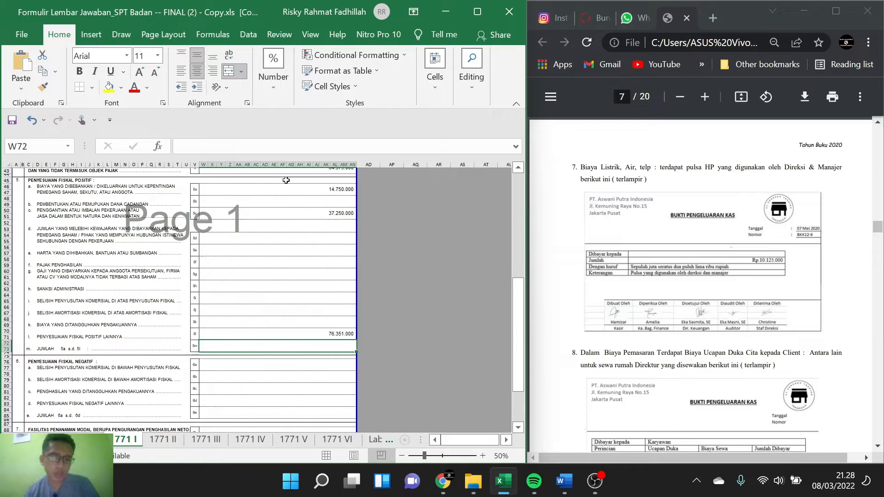
{"action": "scroll", "coordinate": [317, 192], "scroll_direction": "up", "scroll_amount": 1}
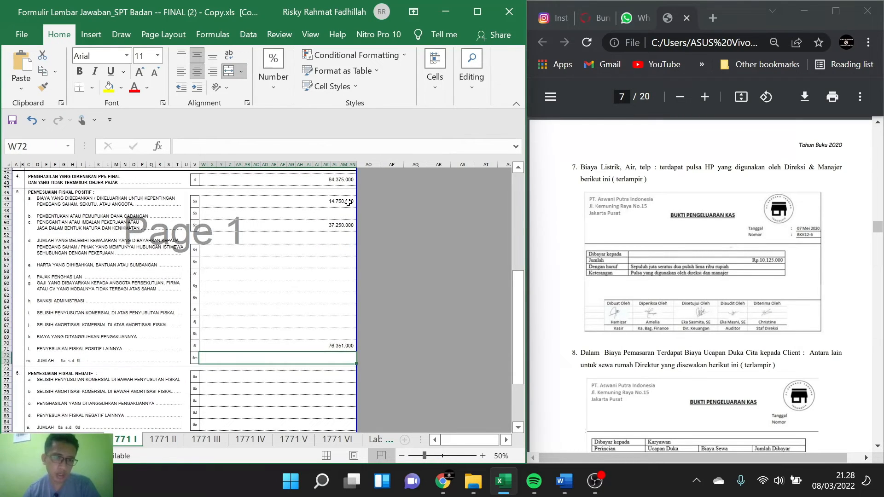
{"action": "double_click", "coordinate": [317, 201]}
{"action": "type", "text": "+"}
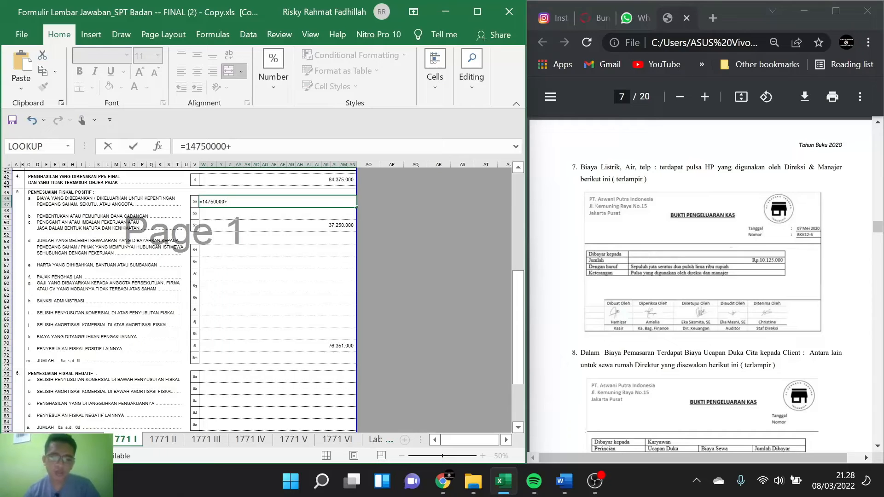
{"action": "type", "text": "(50%"}
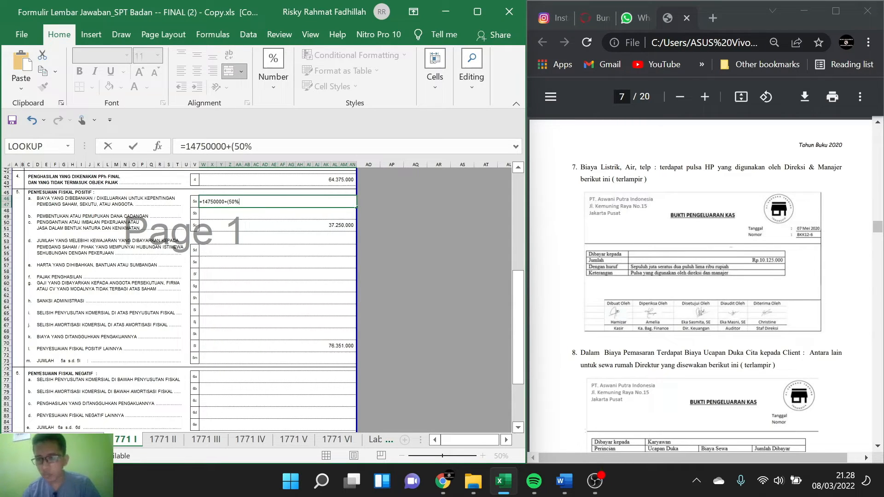
{"action": "type", "text": "10"}
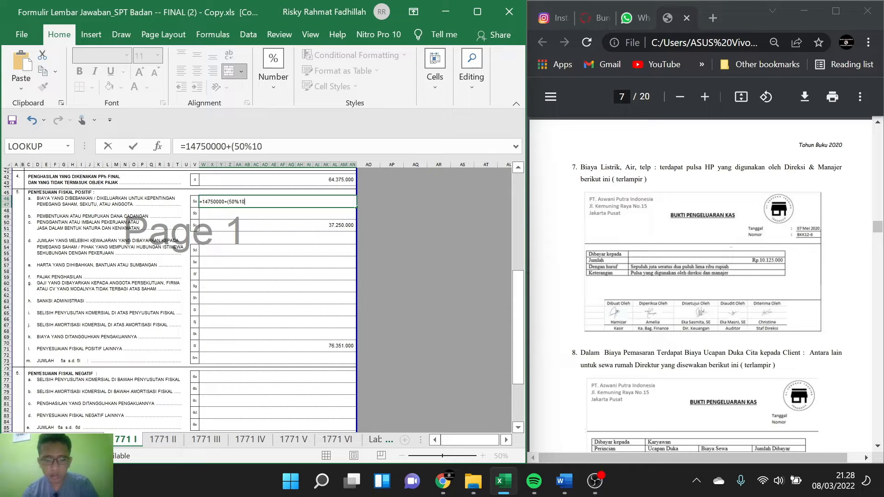
{"action": "type", "text": "12"}
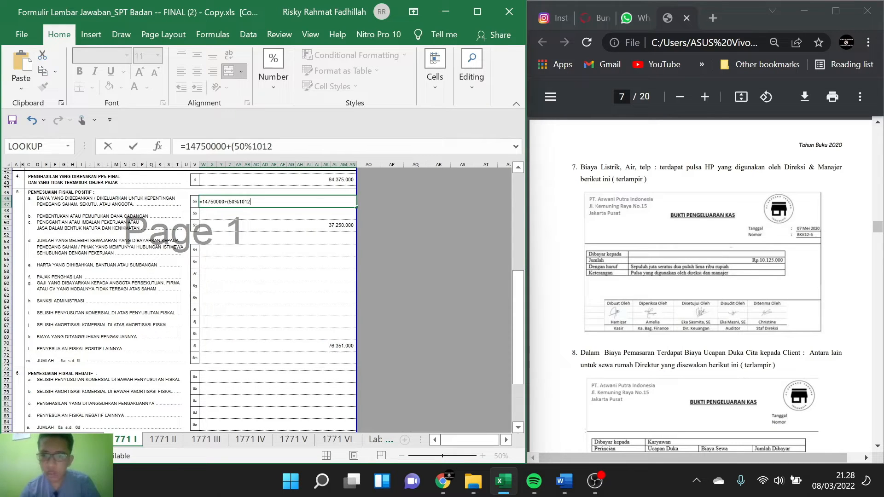
{"action": "type", "text": "5000"}
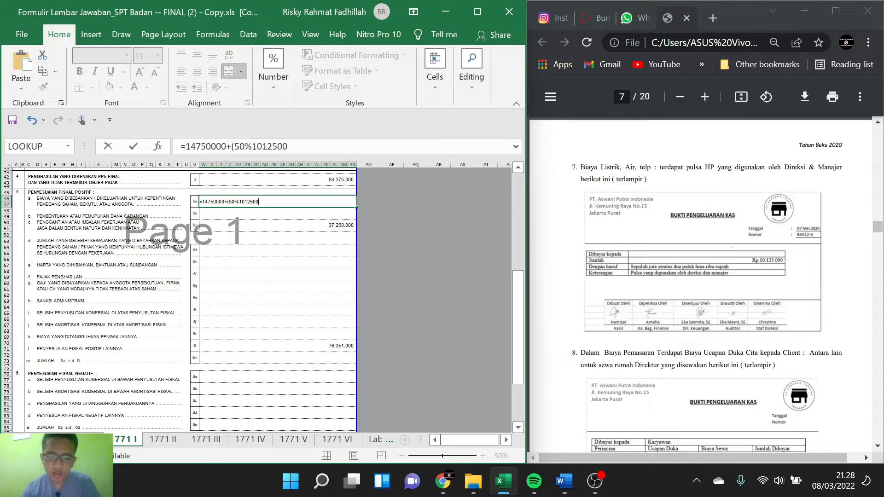
{"action": "type", "text": ")"}
{"action": "key", "text": "Return"}
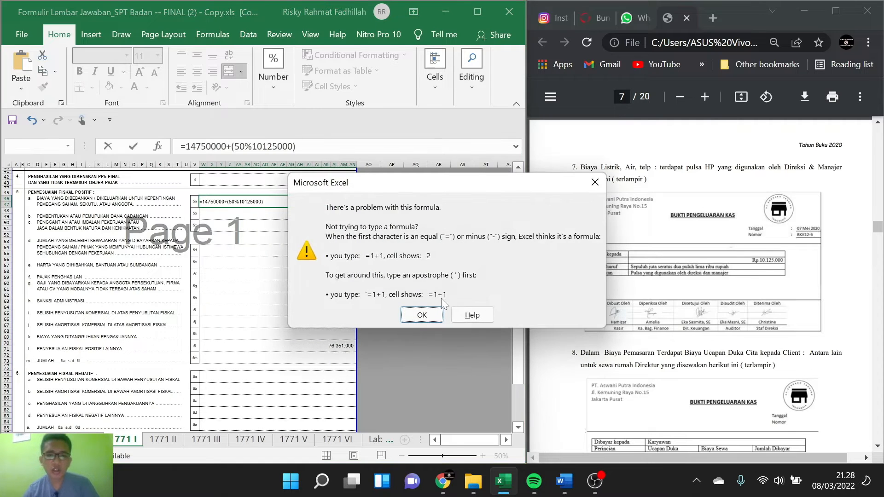
{"action": "left_click", "coordinate": [407, 306]}
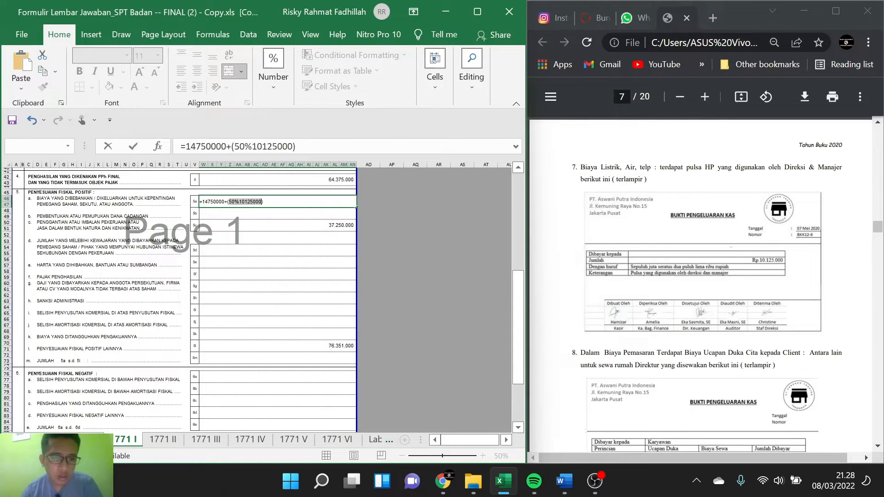
Step: Insert the missing multiplication sign in item 5a so the formula reads =14750000+(50%*10125000)
{"action": "left_click", "coordinate": [239, 202]}
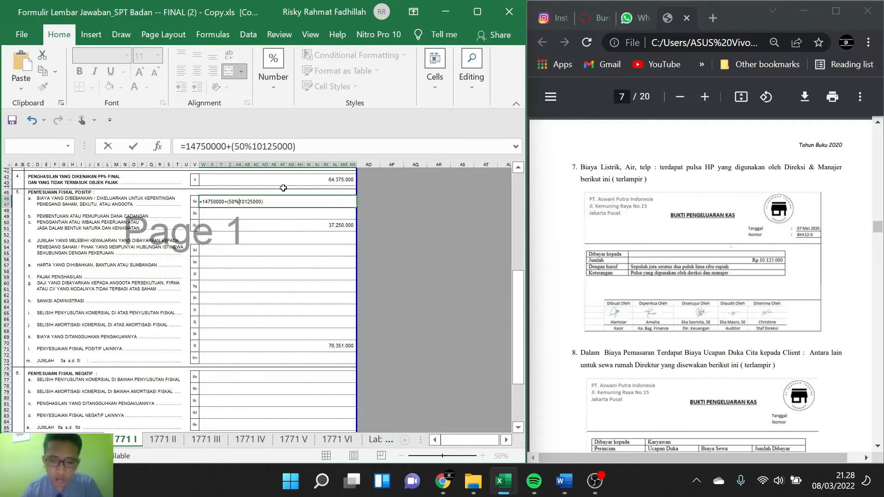
{"action": "type", "text": "*"}
{"action": "key", "text": "Return"}
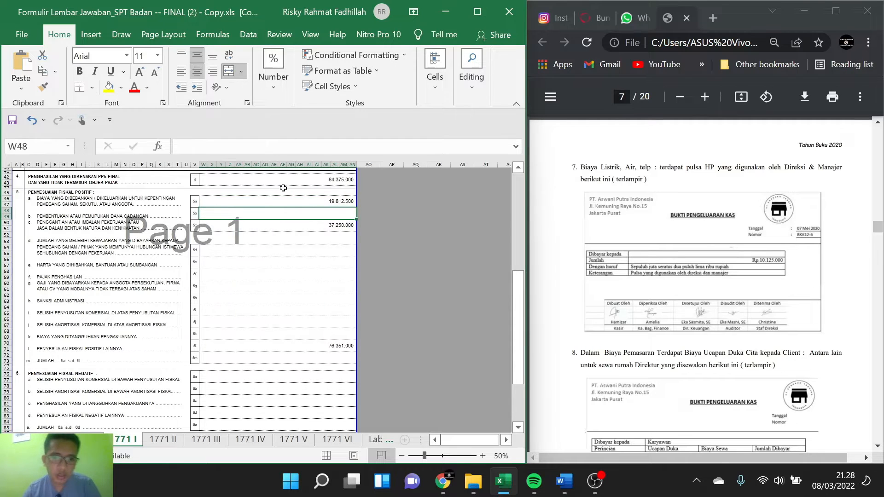
{"action": "left_click", "coordinate": [337, 202]}
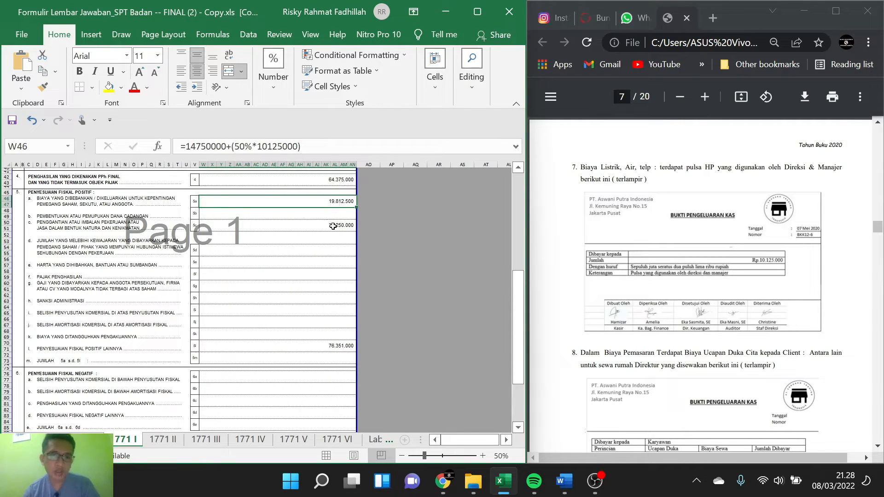
{"action": "left_click", "coordinate": [335, 241]}
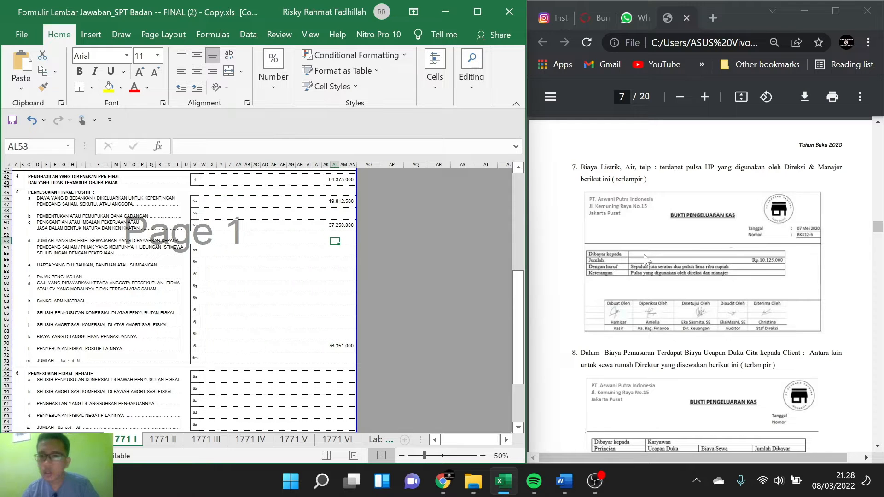
Step: Add the Ucapan Duka amount from note 8 to item 5l, making the formula =60750000+4375000+11226000+6375000
{"action": "scroll", "coordinate": [643, 254], "scroll_direction": "down", "scroll_amount": 5}
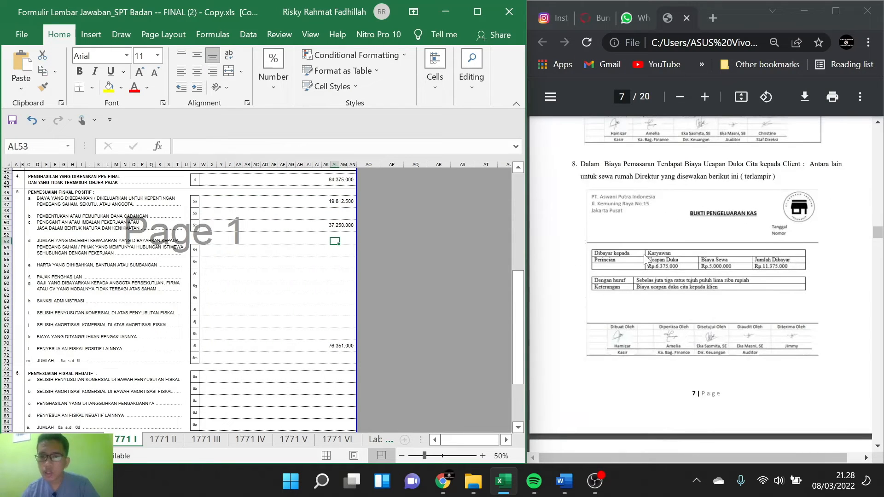
{"action": "scroll", "coordinate": [644, 258], "scroll_direction": "down", "scroll_amount": 1}
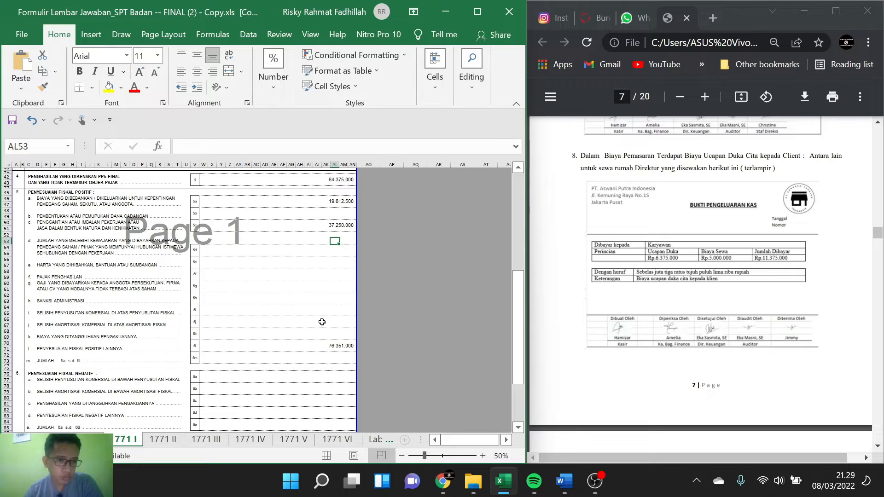
{"action": "double_click", "coordinate": [342, 346]}
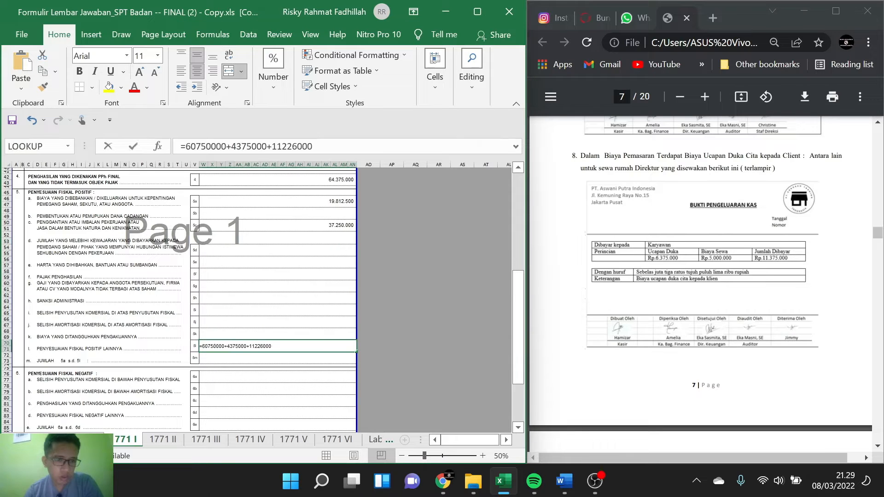
{"action": "type", "text": "+"}
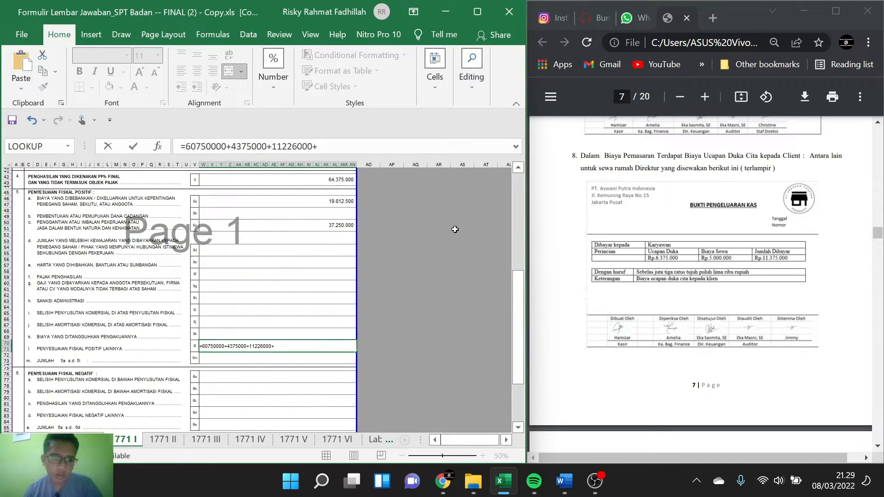
{"action": "type", "text": "6"}
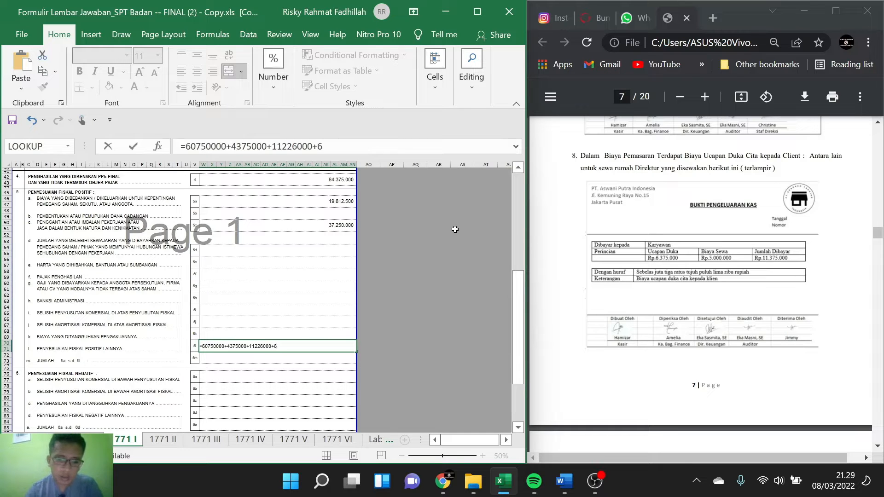
{"action": "type", "text": "374"}
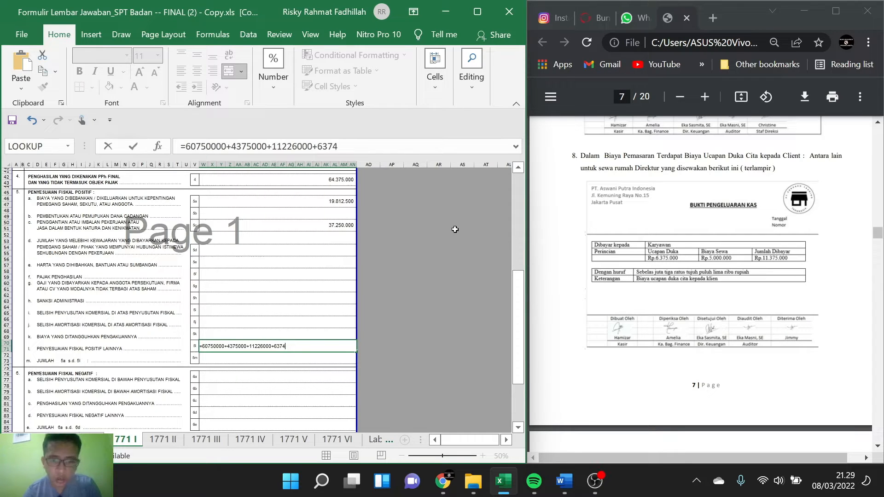
{"action": "key", "text": "BackSpace"}
{"action": "type", "text": "5000"}
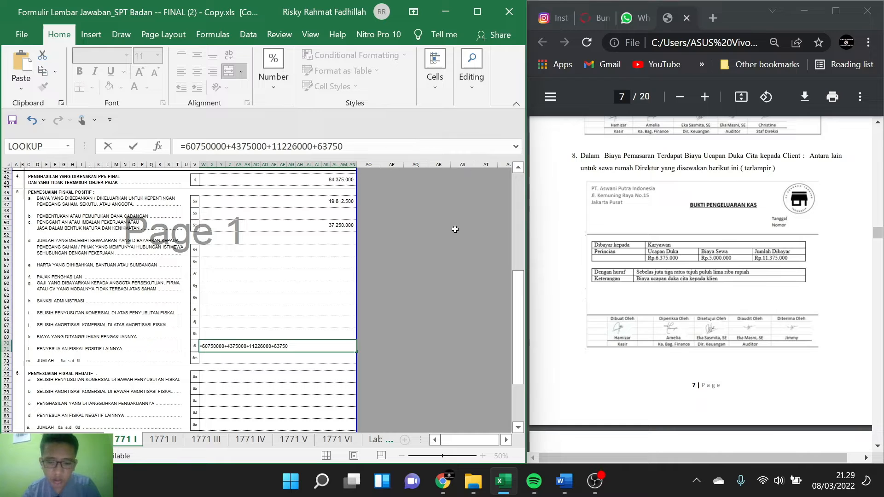
{"action": "key", "text": "Return"}
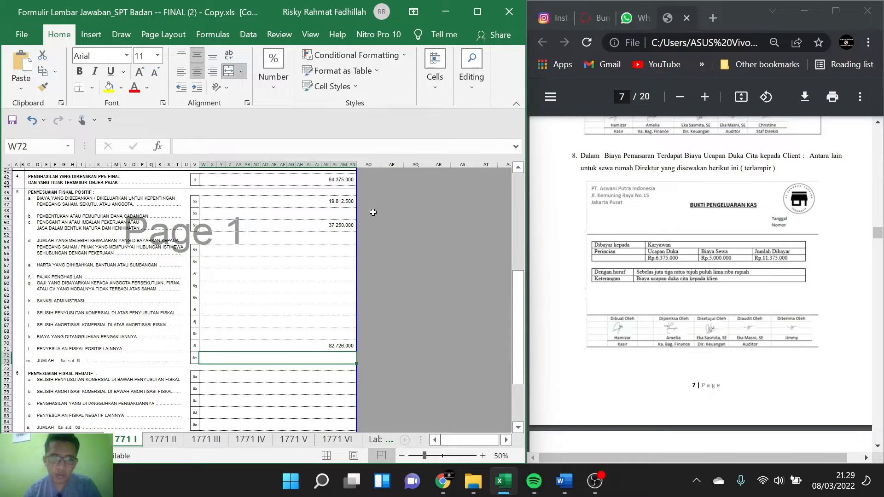
Step: Add the director's house rent (Biaya Sewa) from note 8 to item 5a, making the formula =14750000+(50%*10125000)+5000000
{"action": "double_click", "coordinate": [339, 201]}
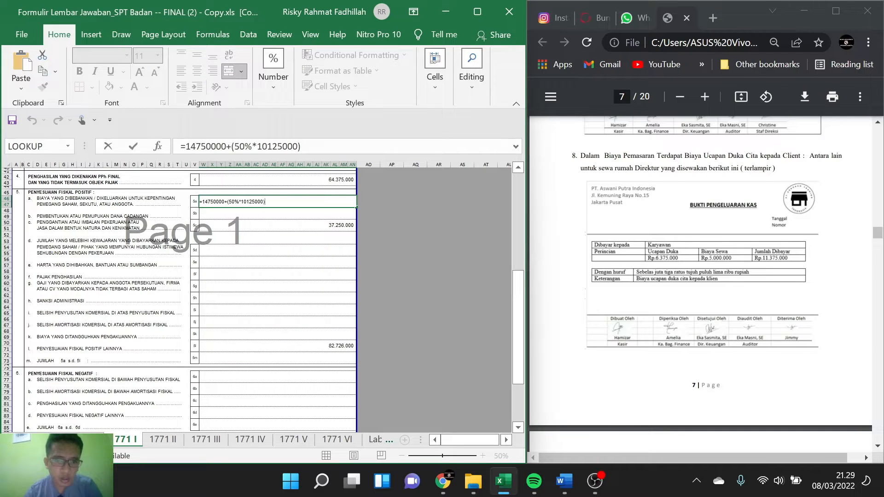
{"action": "type", "text": "+500000"}
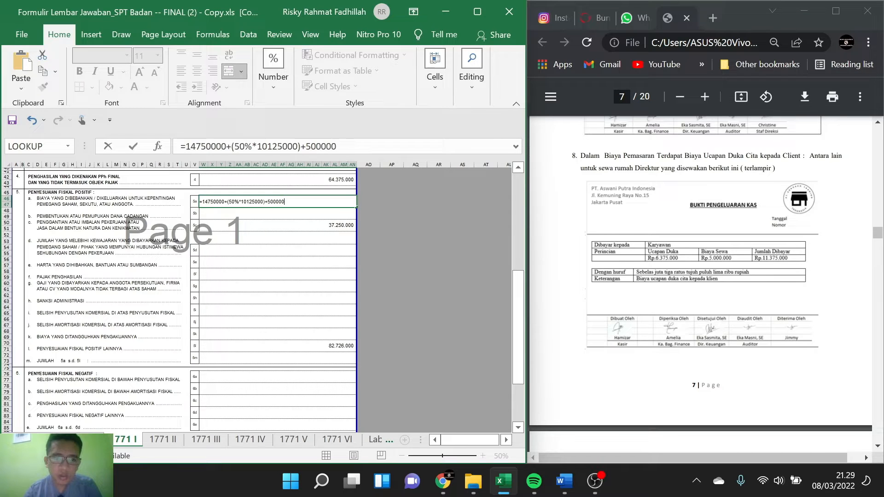
{"action": "key", "text": "Return"}
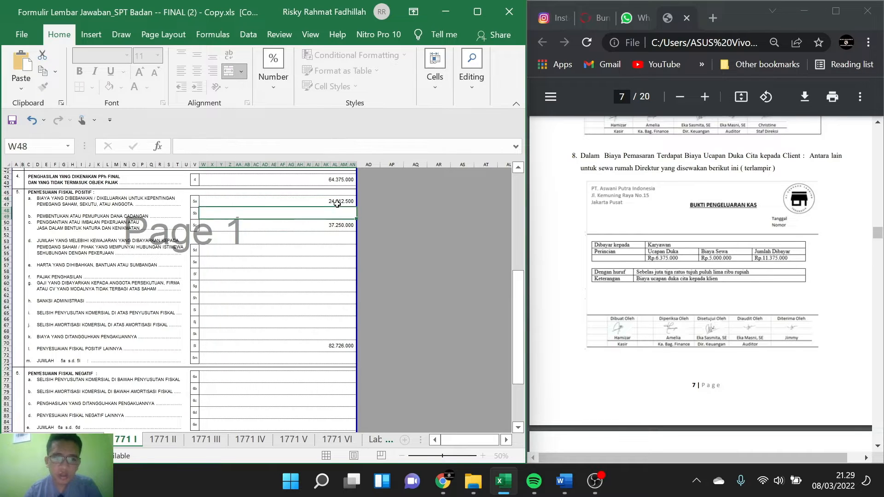
Step: Review the item 5 positive adjustment rows on 1771 I against notes 5 to 8 of the PDF
{"action": "scroll", "coordinate": [580, 314], "scroll_direction": "up", "scroll_amount": 1}
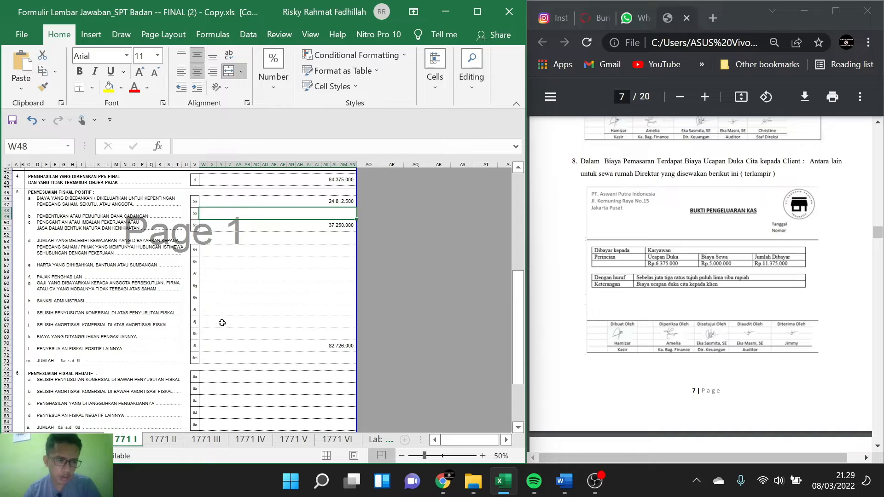
{"action": "scroll", "coordinate": [222, 322], "scroll_direction": "up", "scroll_amount": 1}
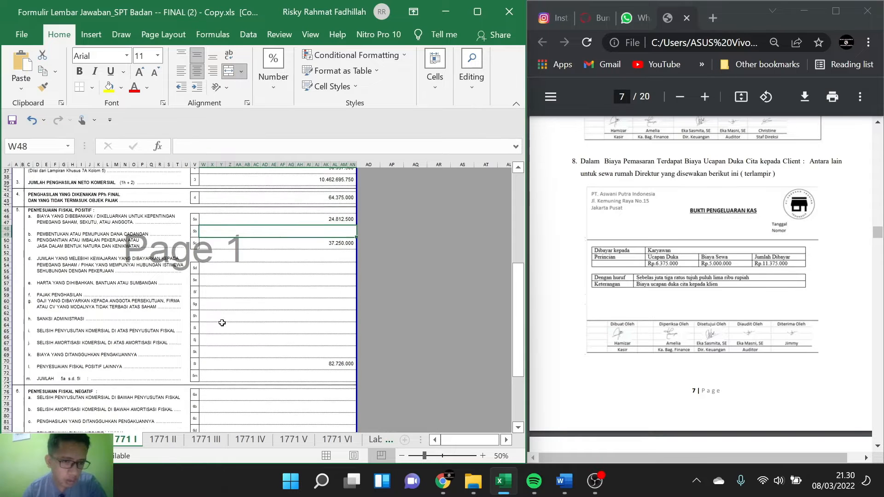
{"action": "left_click", "coordinate": [240, 282]}
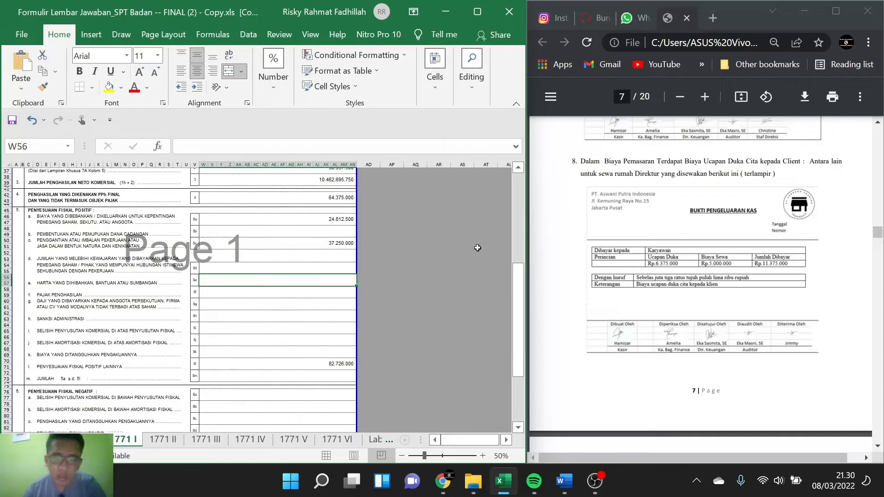
{"action": "scroll", "coordinate": [640, 227], "scroll_direction": "up", "scroll_amount": 3}
{"action": "scroll", "coordinate": [640, 228], "scroll_direction": "up", "scroll_amount": 5}
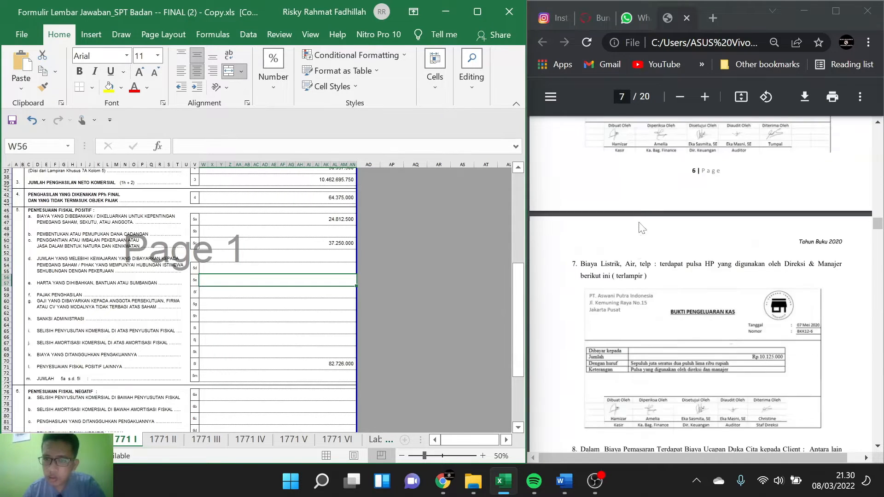
{"action": "scroll", "coordinate": [642, 227], "scroll_direction": "up", "scroll_amount": 5}
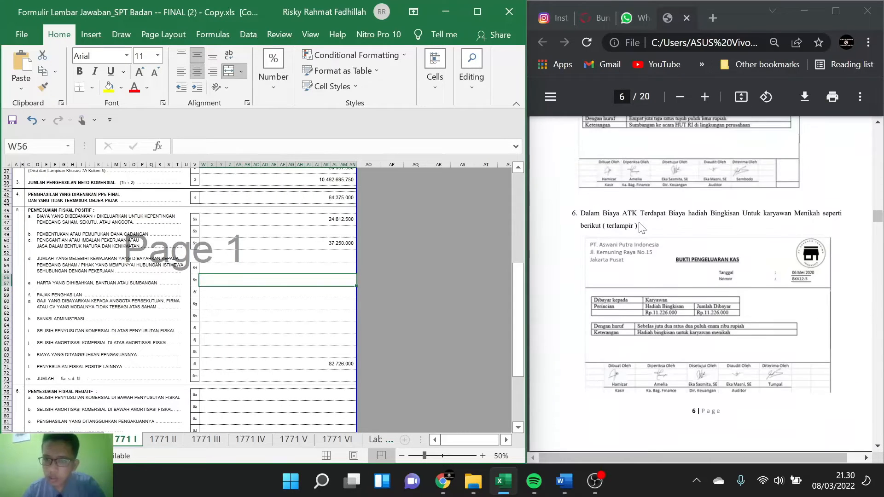
{"action": "scroll", "coordinate": [642, 228], "scroll_direction": "up", "scroll_amount": 1}
{"action": "scroll", "coordinate": [642, 228], "scroll_direction": "down", "scroll_amount": 1}
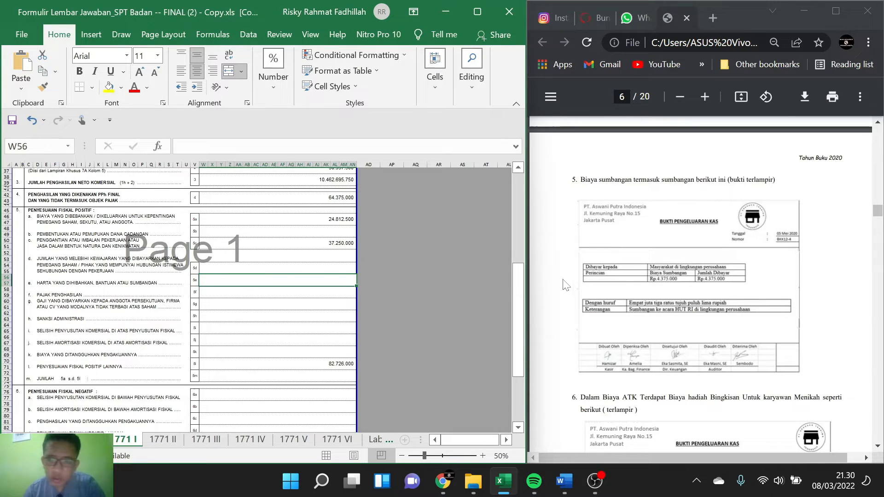
Step: Remove the 4375000 donation from item 5l so the formula reads =60750000+11226000+6375000
{"action": "left_click", "coordinate": [320, 365]}
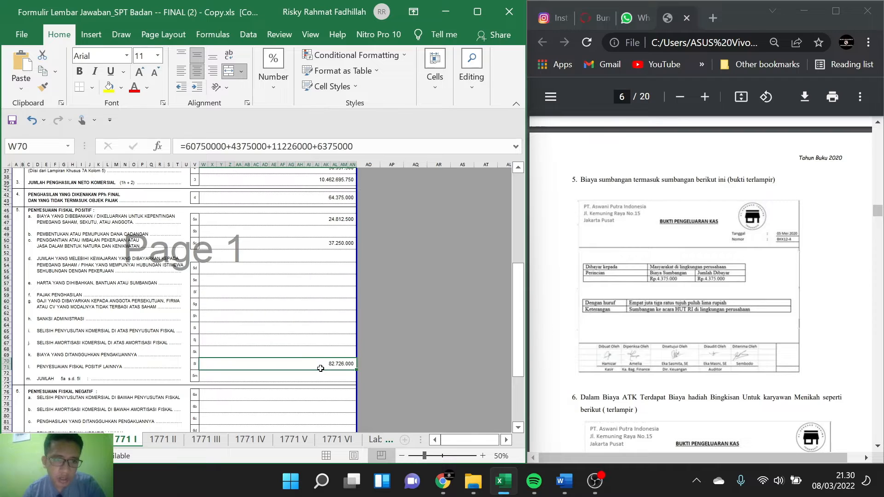
{"action": "left_click", "coordinate": [338, 243]}
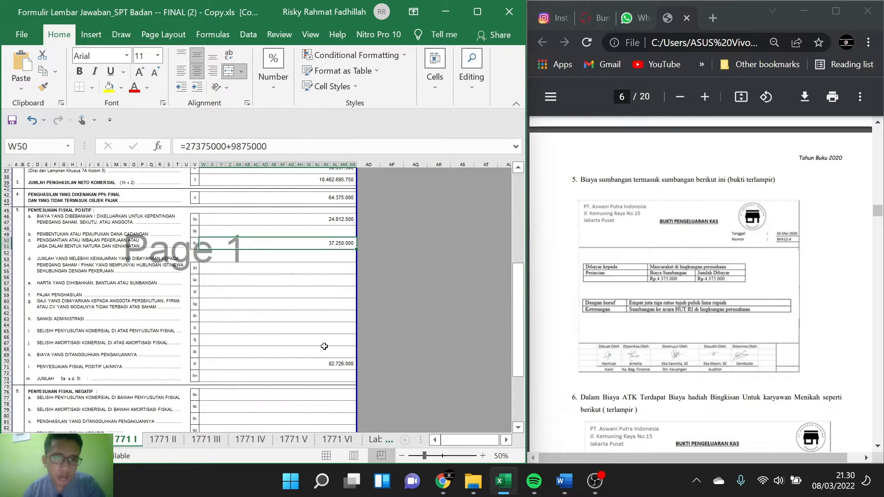
{"action": "left_click", "coordinate": [323, 364]}
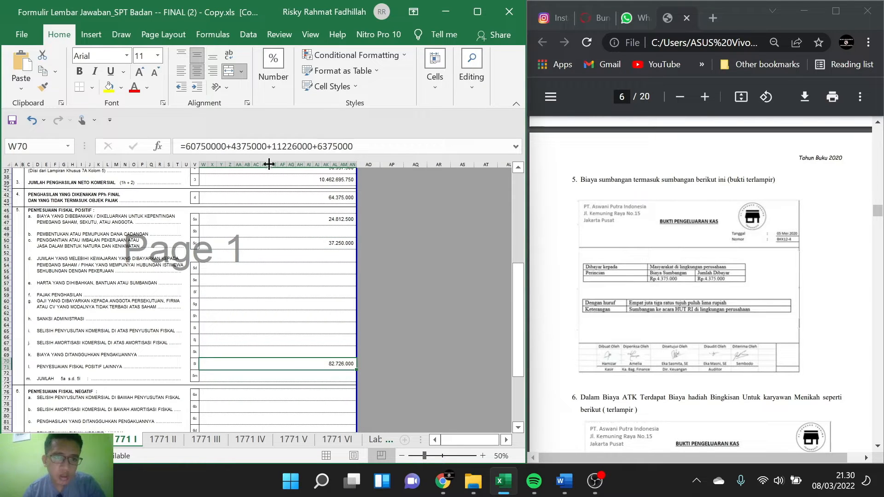
{"action": "left_click", "coordinate": [267, 146]}
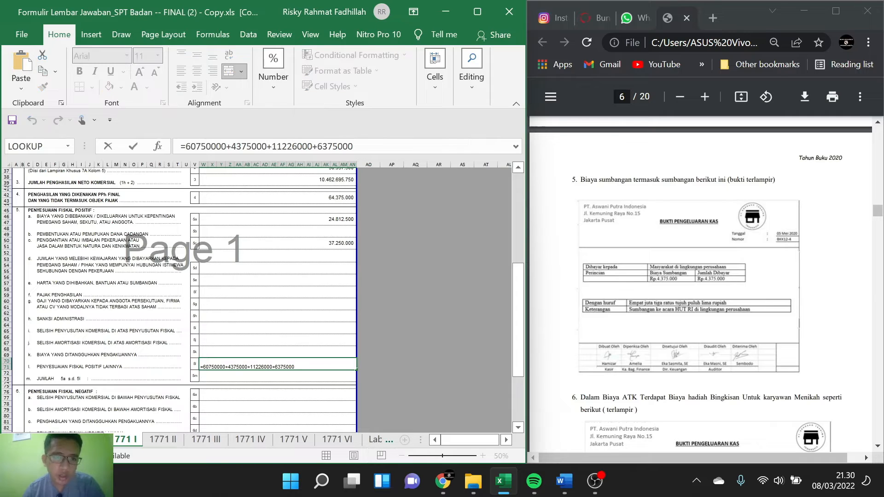
{"action": "left_click_drag", "start_coordinate": [267, 146], "coordinate": [231, 146]}
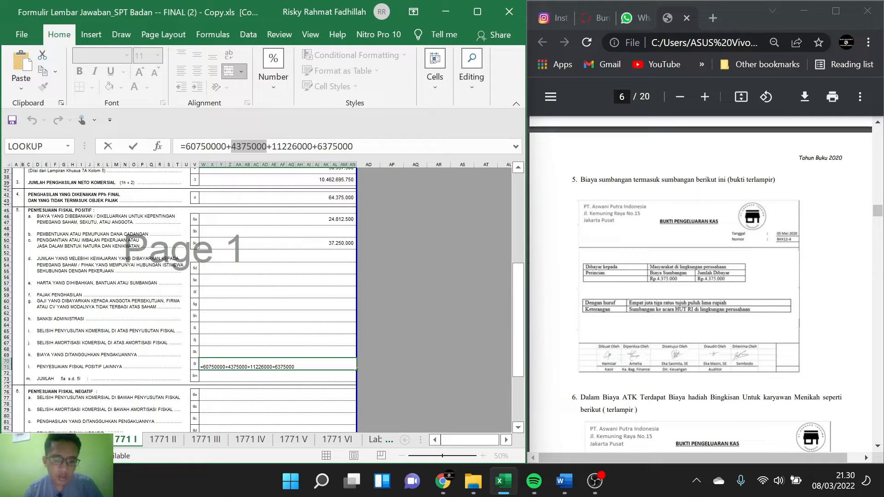
{"action": "key", "text": "BackSpace"}
{"action": "key", "text": "BackSpace"}
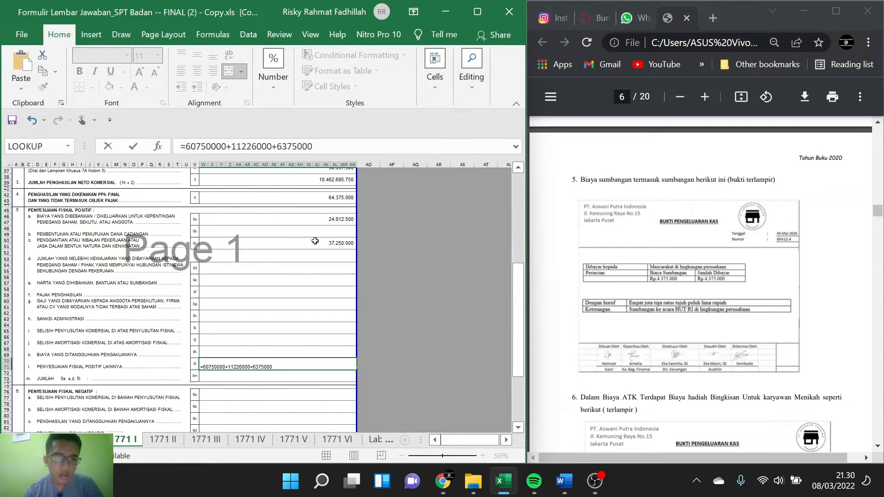
{"action": "key", "text": "Return"}
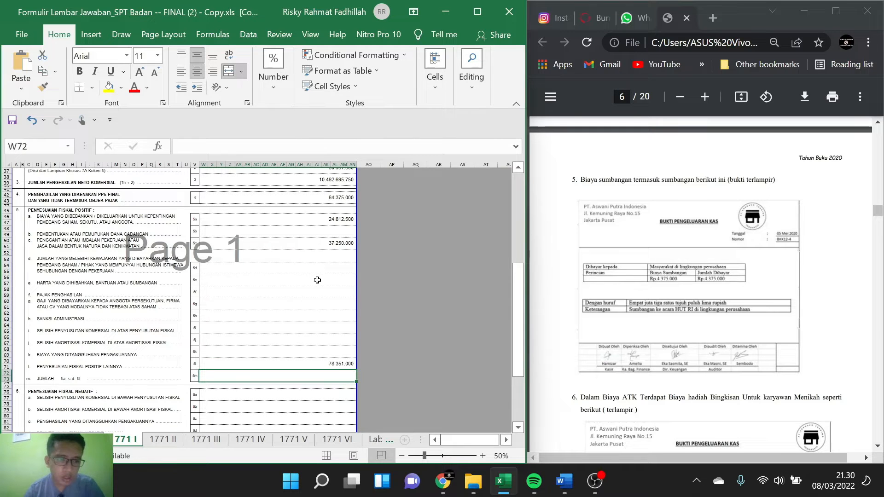
Step: Enter the note 5 donation of 4375000 in item 5e, Harta yang dihibahkan, bantuan atau sumbangan
{"action": "left_click", "coordinate": [317, 279]}
{"action": "type", "text": "4375000"}
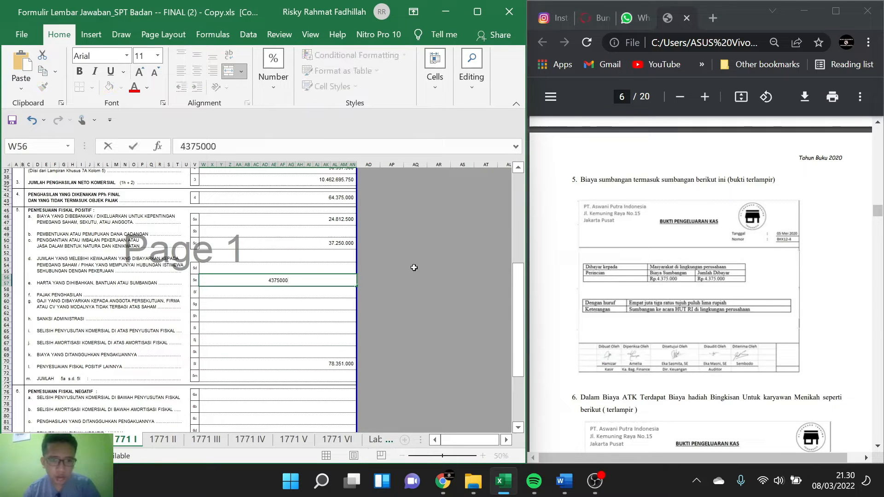
{"action": "key", "text": "Return"}
Step: Recheck notes 6 to 8 of the PDF against the formulas in items 5l and 5a
{"action": "scroll", "coordinate": [682, 266], "scroll_direction": "down", "scroll_amount": 5}
{"action": "scroll", "coordinate": [682, 266], "scroll_direction": "up", "scroll_amount": 4}
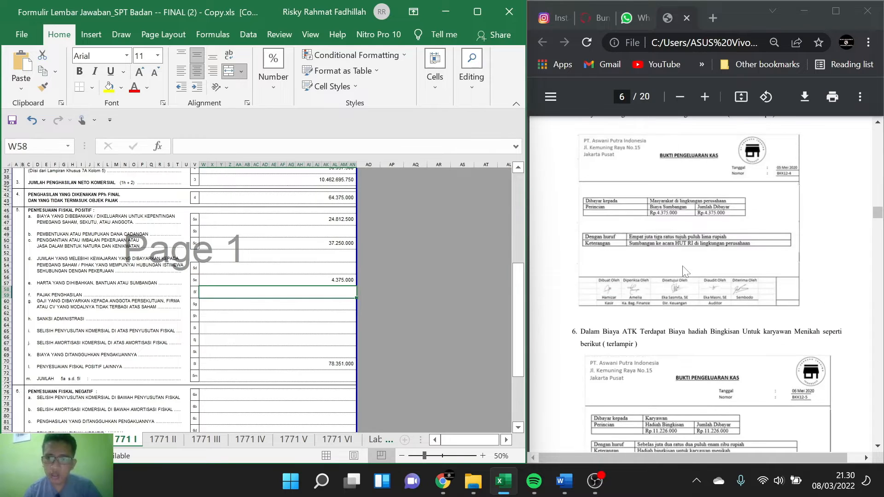
{"action": "scroll", "coordinate": [682, 266], "scroll_direction": "down", "scroll_amount": 10}
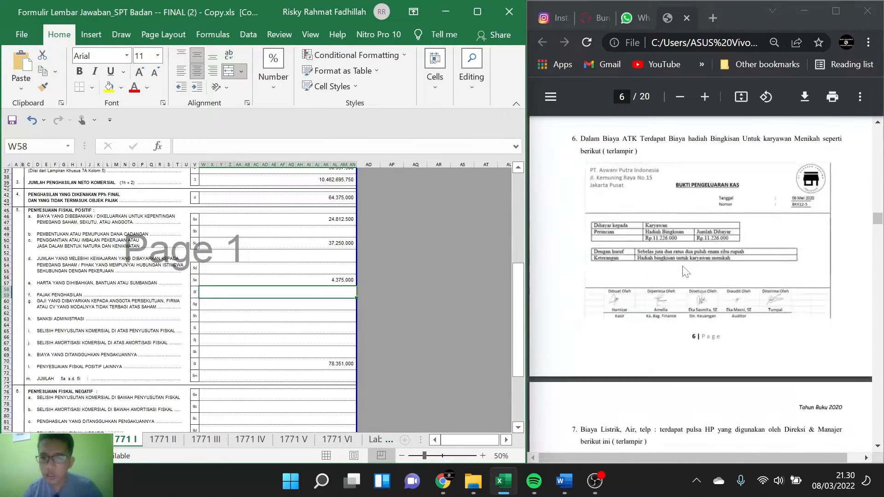
{"action": "scroll", "coordinate": [684, 271], "scroll_direction": "down", "scroll_amount": 3}
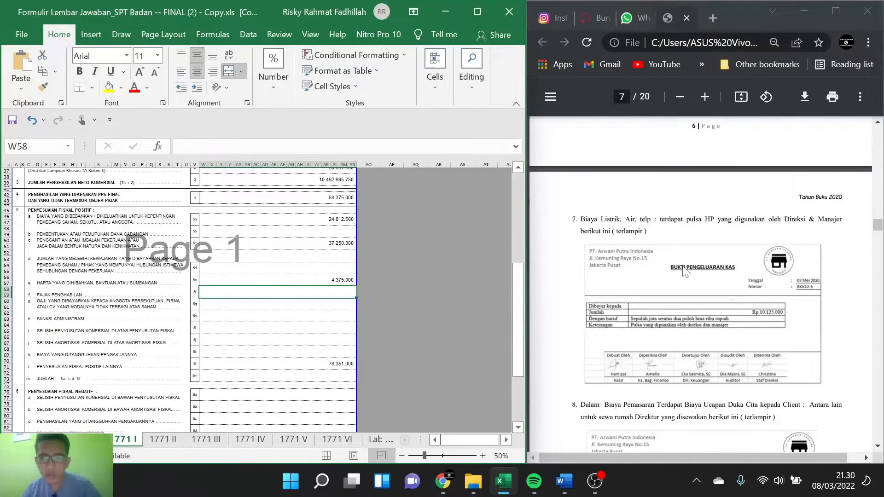
{"action": "scroll", "coordinate": [682, 266], "scroll_direction": "down", "scroll_amount": 3}
{"action": "scroll", "coordinate": [682, 266], "scroll_direction": "up", "scroll_amount": 1}
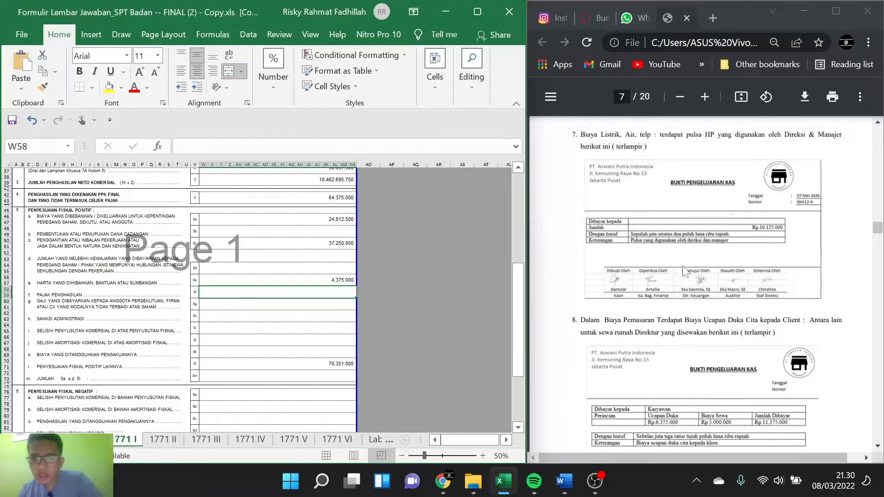
{"action": "scroll", "coordinate": [684, 269], "scroll_direction": "down", "scroll_amount": 3}
{"action": "scroll", "coordinate": [683, 272], "scroll_direction": "down", "scroll_amount": 1}
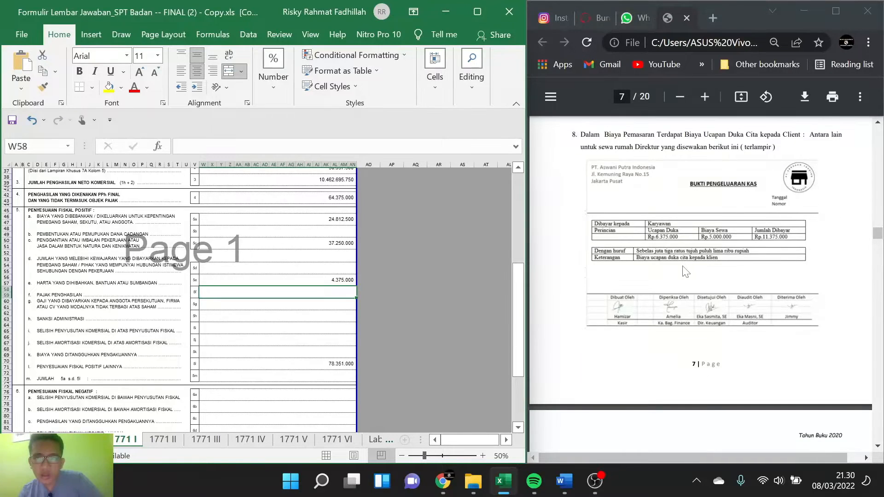
{"action": "scroll", "coordinate": [685, 272], "scroll_direction": "down", "scroll_amount": 1}
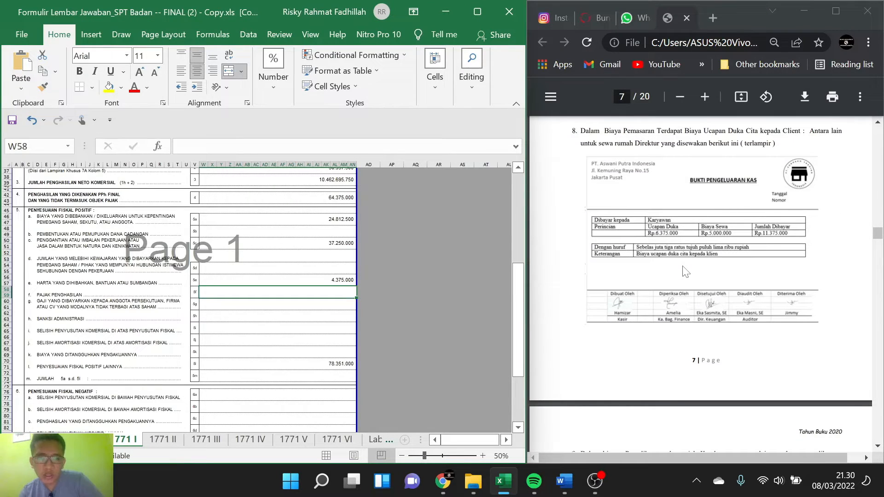
{"action": "left_click", "coordinate": [338, 361]}
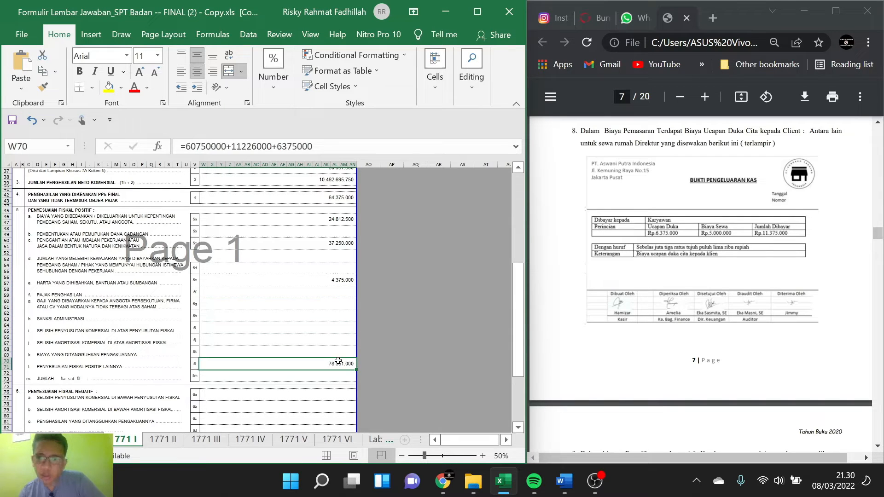
{"action": "left_click", "coordinate": [339, 219]}
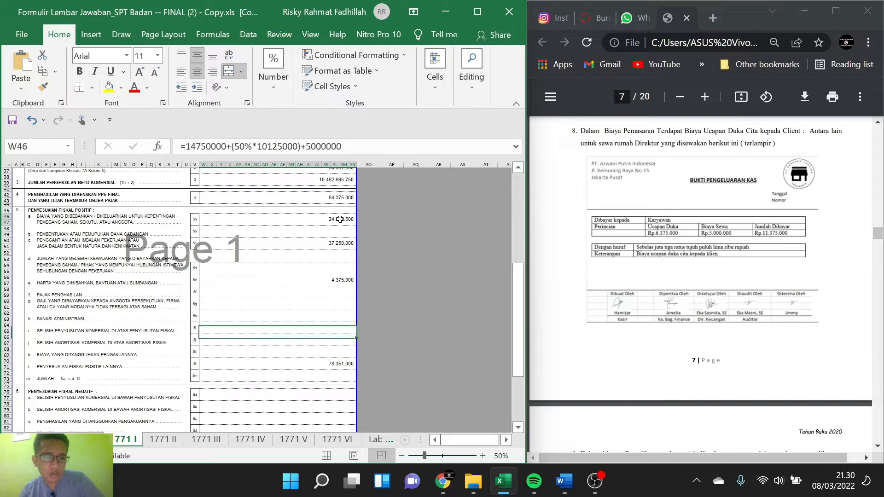
Step: Add half of the vehicle maintenance cost from note 9 to item 5a, making the formula =14750000+(50%*10125000)+5000000+(50%*8775000)
{"action": "scroll", "coordinate": [661, 246], "scroll_direction": "down", "scroll_amount": 6}
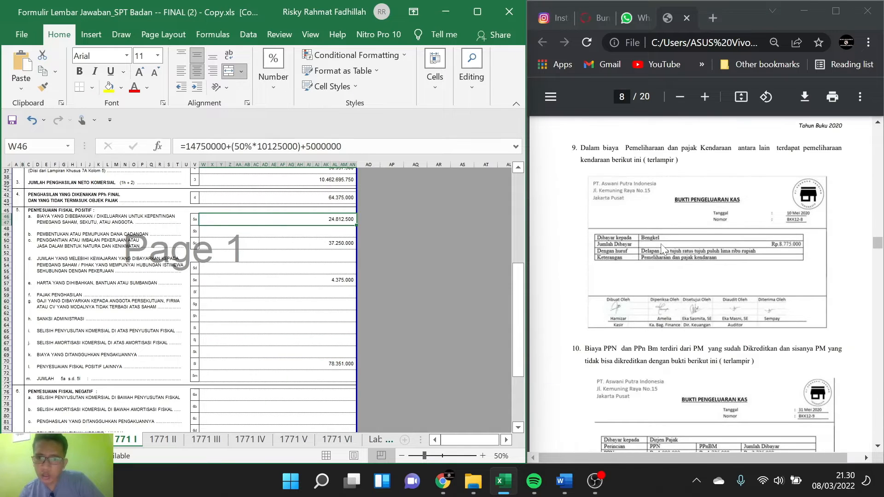
{"action": "scroll", "coordinate": [660, 249], "scroll_direction": "down", "scroll_amount": 1}
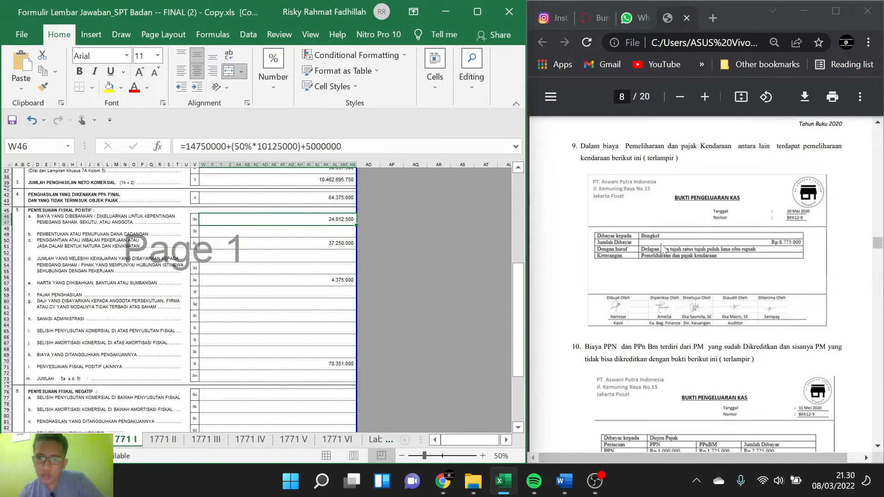
{"action": "scroll", "coordinate": [661, 249], "scroll_direction": "down", "scroll_amount": 1}
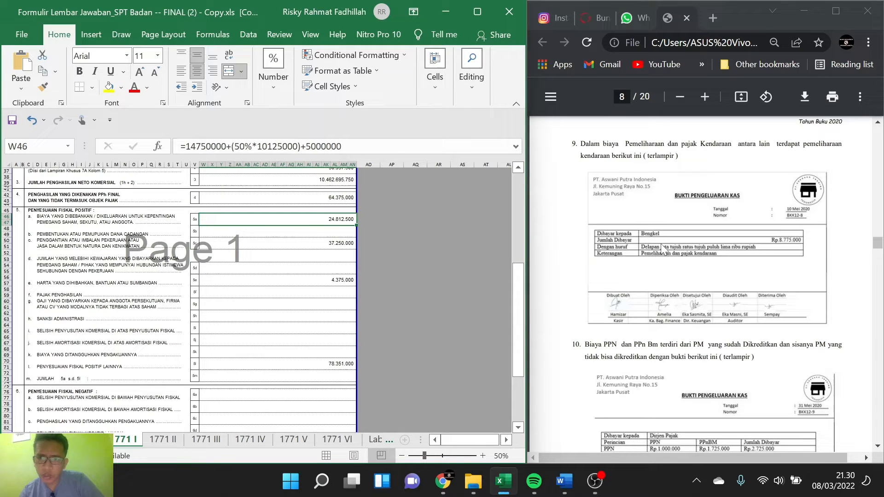
{"action": "scroll", "coordinate": [661, 249], "scroll_direction": "down", "scroll_amount": 2}
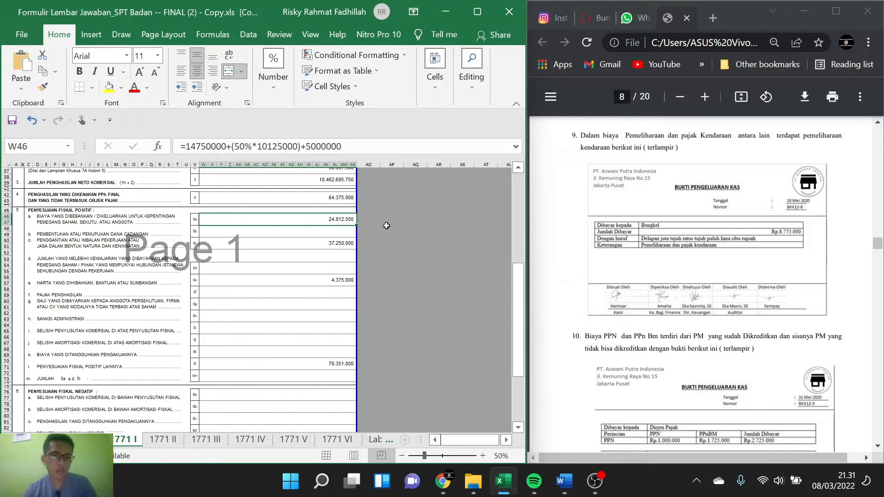
{"action": "double_click", "coordinate": [344, 219]}
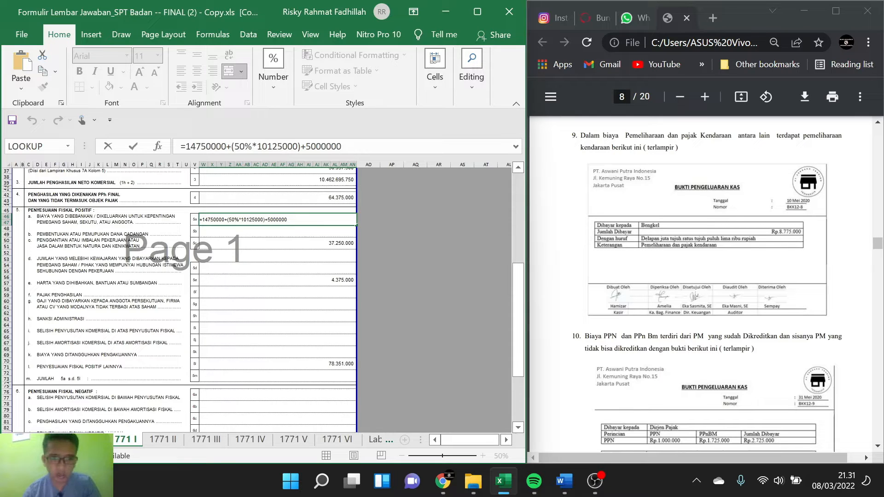
{"action": "type", "text": "+"}
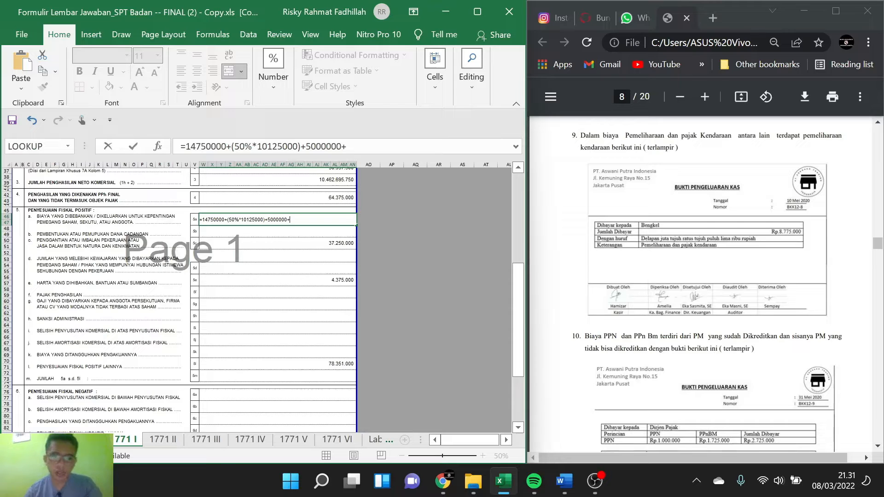
{"action": "type", "text": "(50%"}
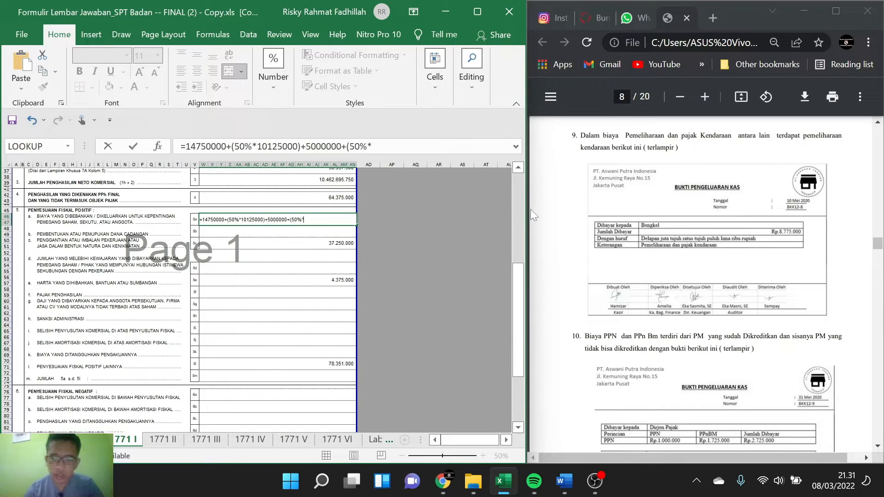
{"action": "type", "text": "*87"}
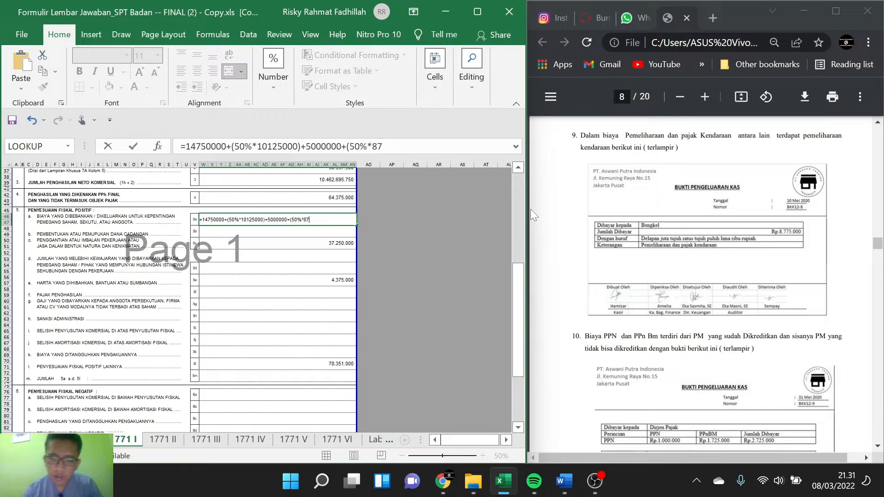
{"action": "type", "text": "75"}
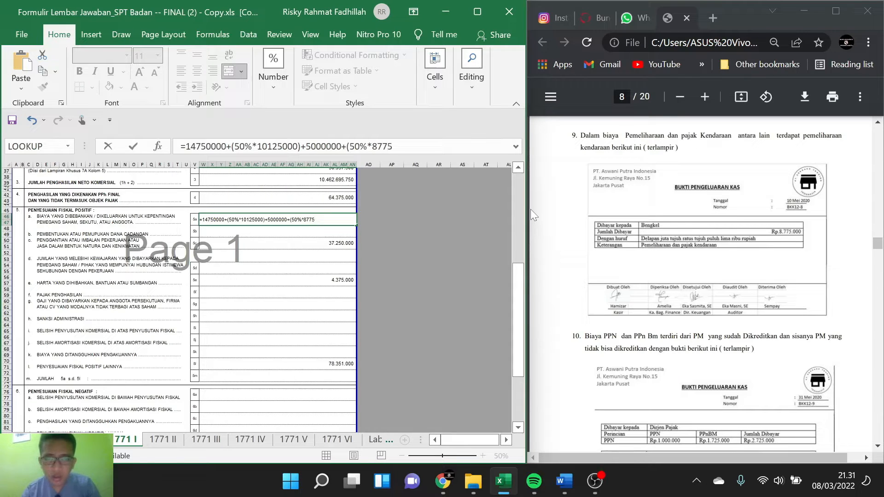
{"action": "type", "text": "000("}
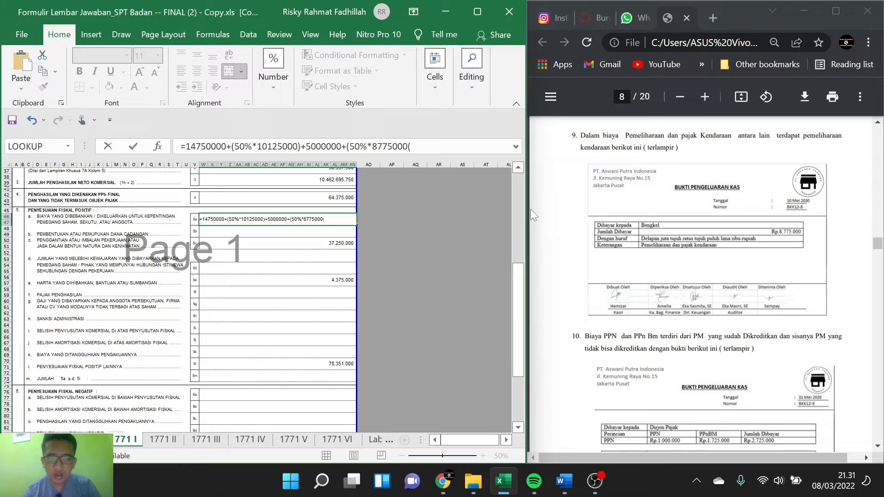
{"action": "key", "text": "BackSpace"}
{"action": "key", "text": "Return"}
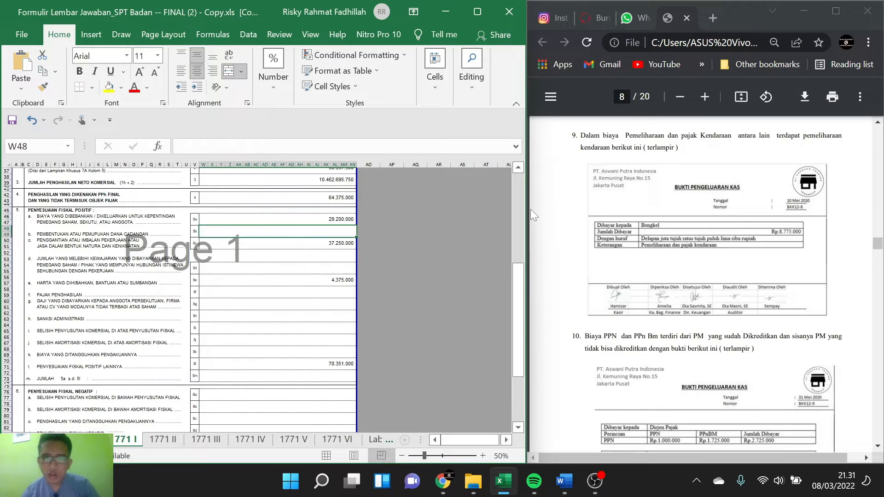
Step: Read note 10 on PPN and PPnBM in the PDF and check it against the Beban PPN dan PPnBM line in the page 2 cost list
{"action": "scroll", "coordinate": [708, 232], "scroll_direction": "down", "scroll_amount": 4}
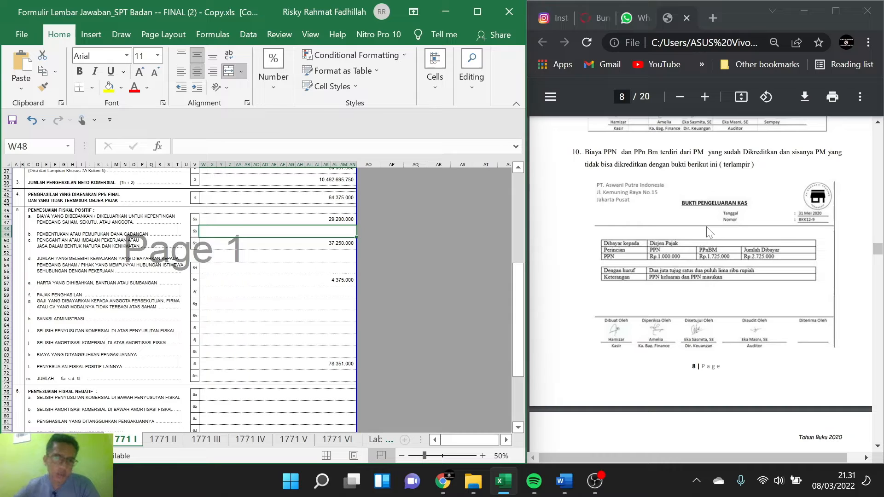
{"action": "scroll", "coordinate": [794, 203], "scroll_direction": "up", "scroll_amount": 20}
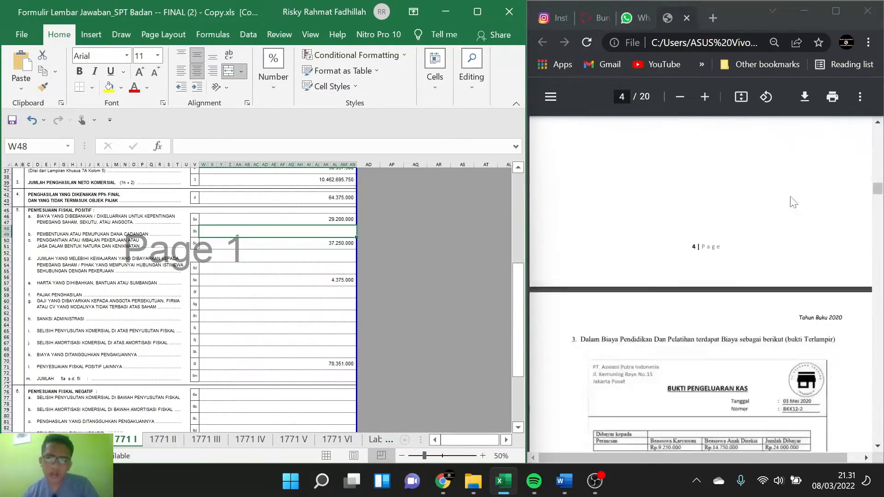
{"action": "scroll", "coordinate": [794, 203], "scroll_direction": "up", "scroll_amount": 10}
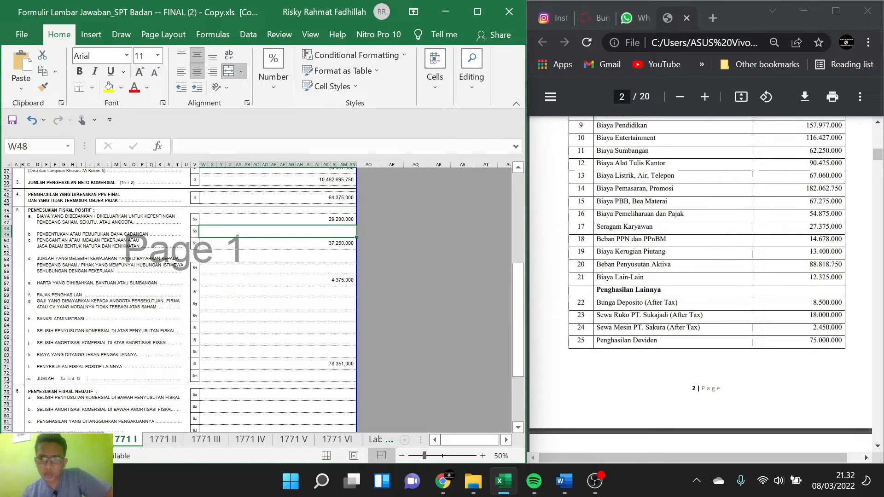
{"action": "left_click_drag", "start_coordinate": [809, 239], "coordinate": [843, 239]}
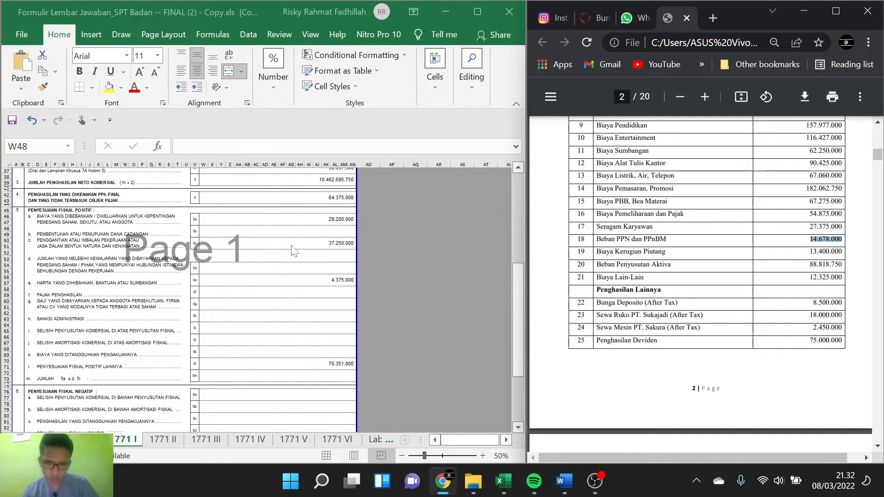
Step: Go back to note 10 on page 8 and examine the PPN and PPnBM amounts on its cash payment voucher
{"action": "scroll", "coordinate": [566, 264], "scroll_direction": "down", "scroll_amount": 20}
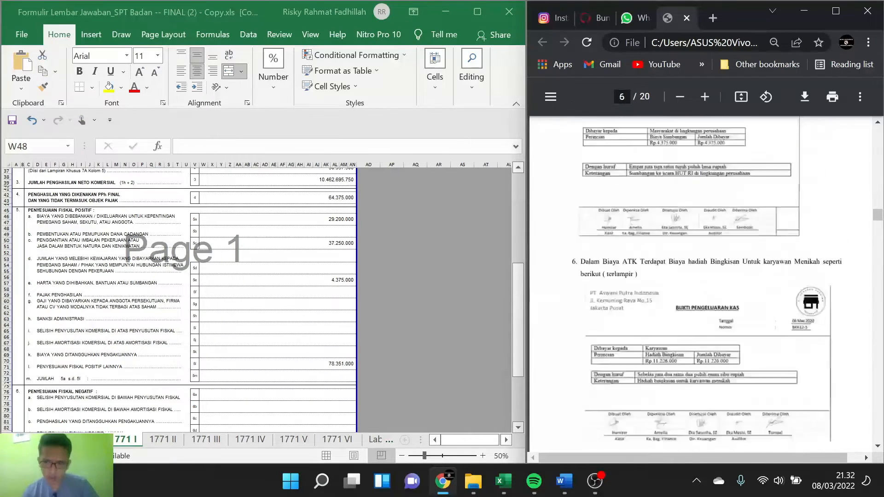
{"action": "scroll", "coordinate": [700, 285], "scroll_direction": "down", "scroll_amount": 20}
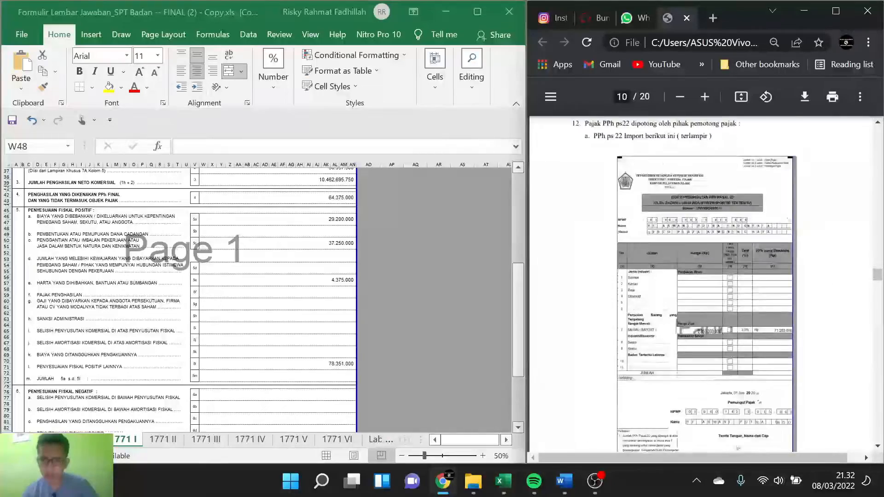
{"action": "scroll", "coordinate": [700, 285], "scroll_direction": "down", "scroll_amount": 2}
{"action": "scroll", "coordinate": [700, 286], "scroll_direction": "up", "scroll_amount": 3}
{"action": "scroll", "coordinate": [701, 285], "scroll_direction": "down", "scroll_amount": 5}
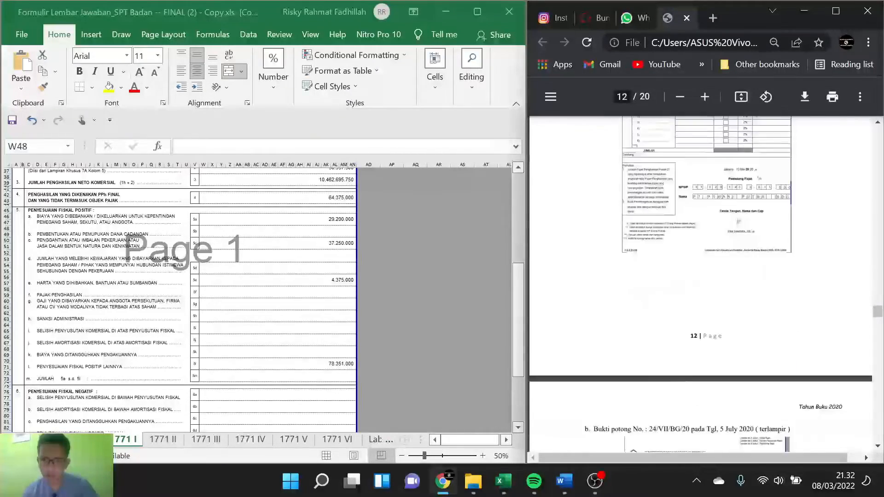
{"action": "scroll", "coordinate": [700, 285], "scroll_direction": "up", "scroll_amount": 5}
{"action": "scroll", "coordinate": [700, 285], "scroll_direction": "up", "scroll_amount": 20}
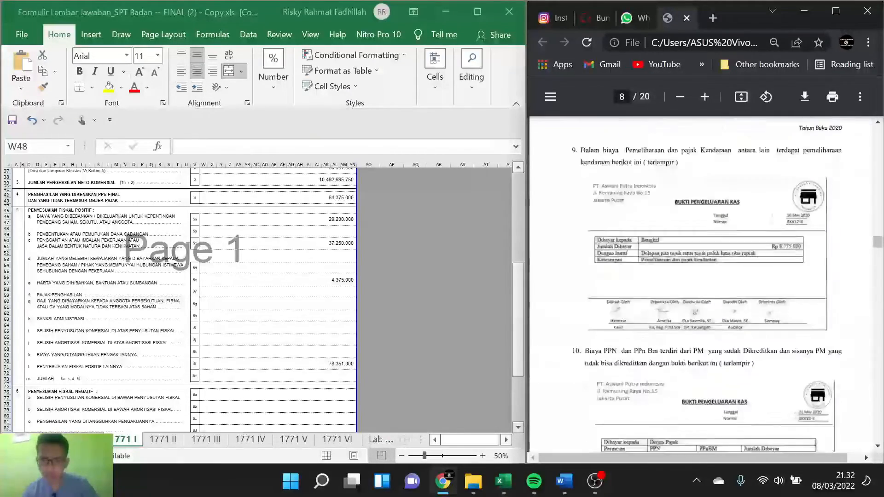
{"action": "scroll", "coordinate": [700, 285], "scroll_direction": "up", "scroll_amount": 5}
{"action": "scroll", "coordinate": [700, 285], "scroll_direction": "down", "scroll_amount": 10}
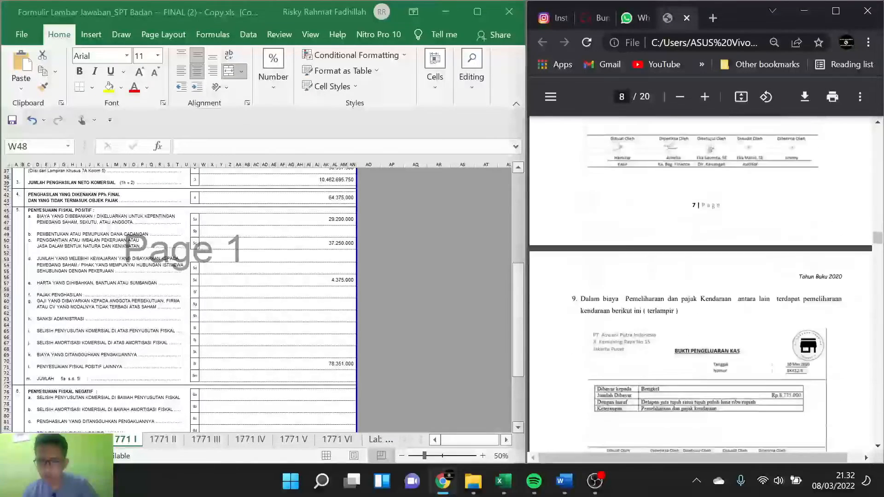
{"action": "scroll", "coordinate": [700, 285], "scroll_direction": "down", "scroll_amount": 2}
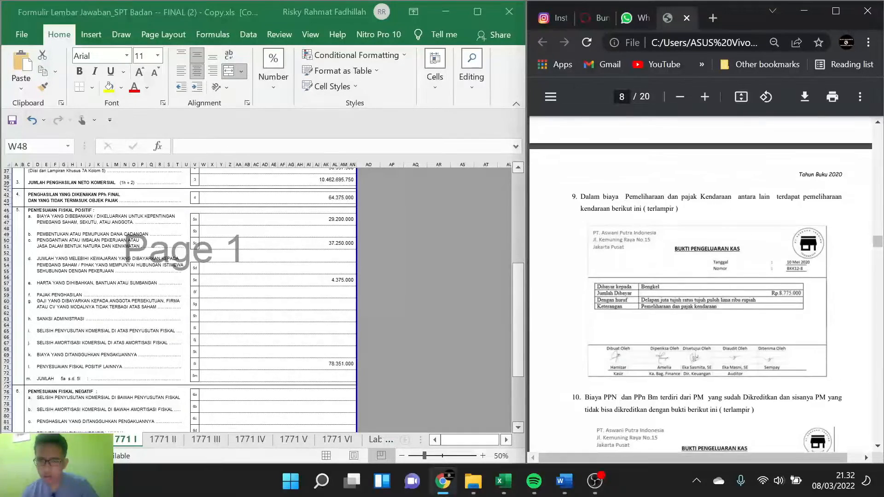
{"action": "scroll", "coordinate": [700, 285], "scroll_direction": "down", "scroll_amount": 2}
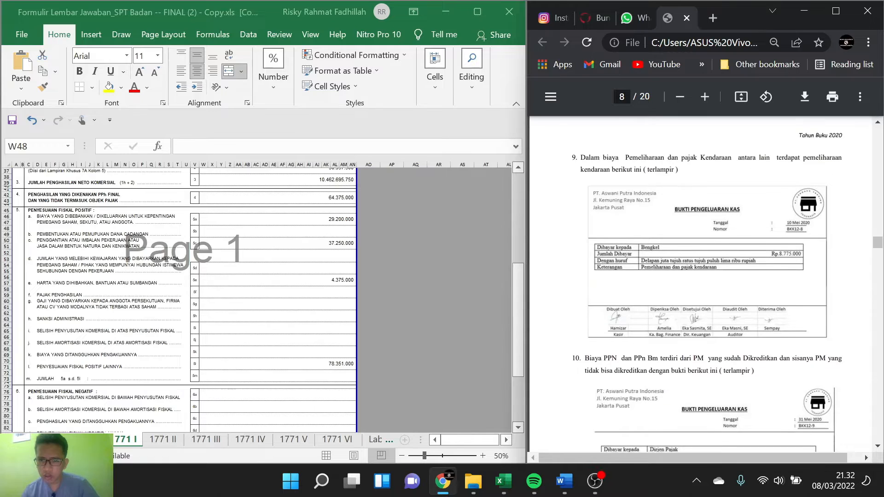
{"action": "scroll", "coordinate": [700, 285], "scroll_direction": "down", "scroll_amount": 5}
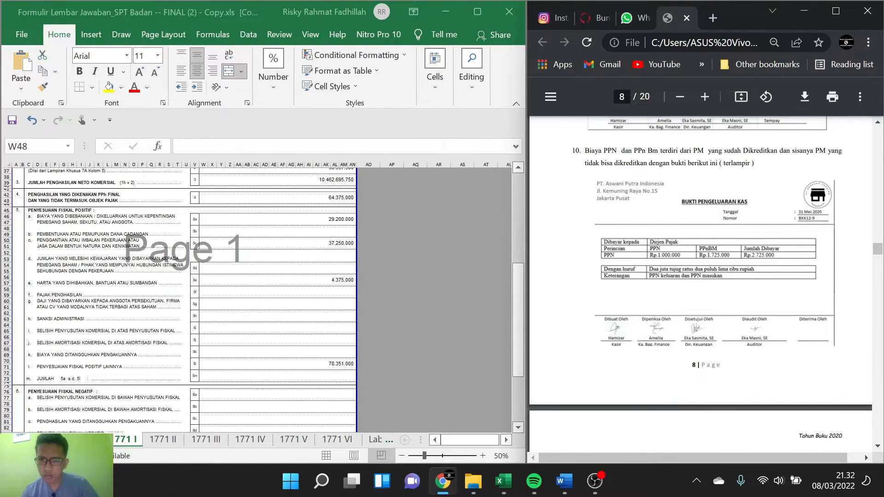
{"action": "scroll", "coordinate": [700, 285], "scroll_direction": "down", "scroll_amount": 1}
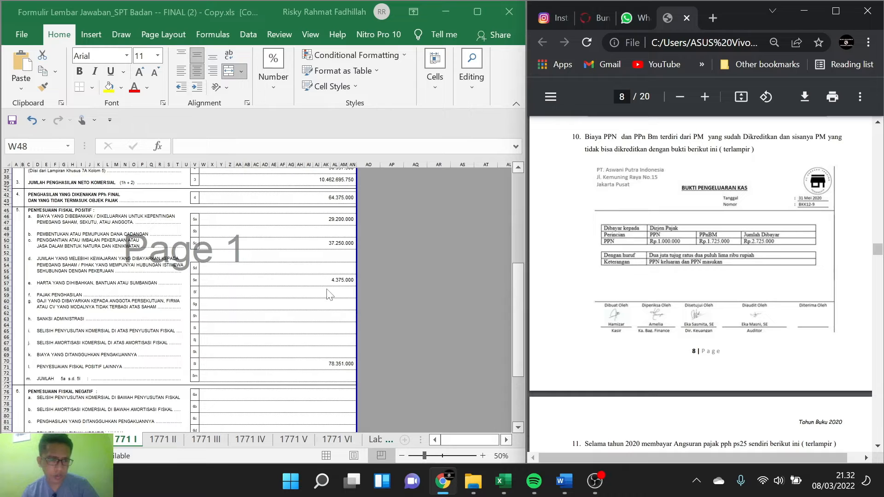
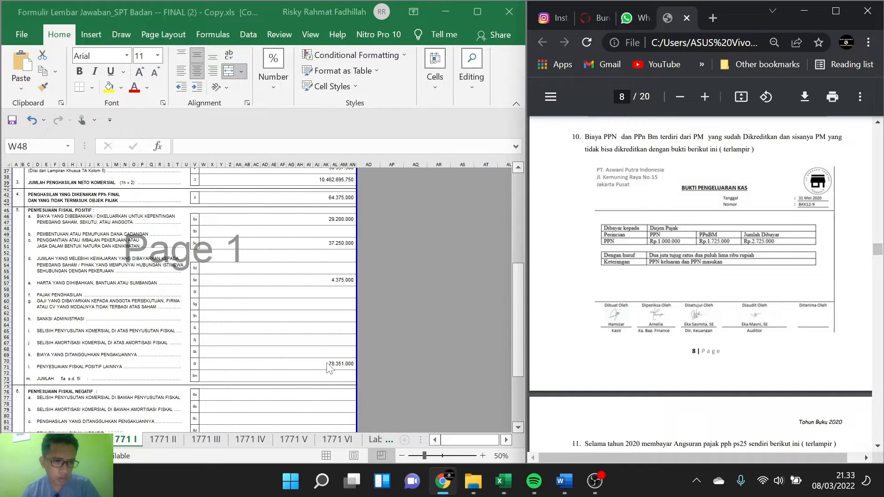
Step: Extend the item 5l formula with the note 10 PPN and PPnBM difference, adding +(14.678.000-2725000)
{"action": "left_click", "coordinate": [344, 368]}
{"action": "double_click", "coordinate": [344, 368]}
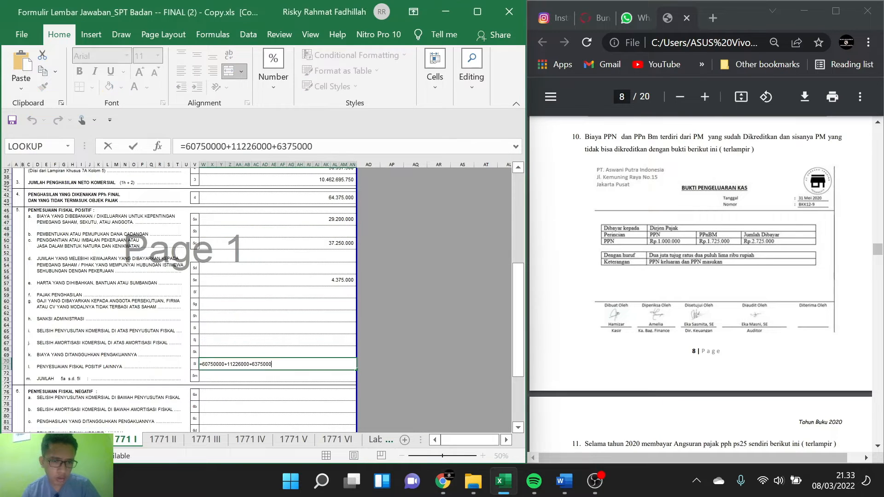
{"action": "type", "text": "+"}
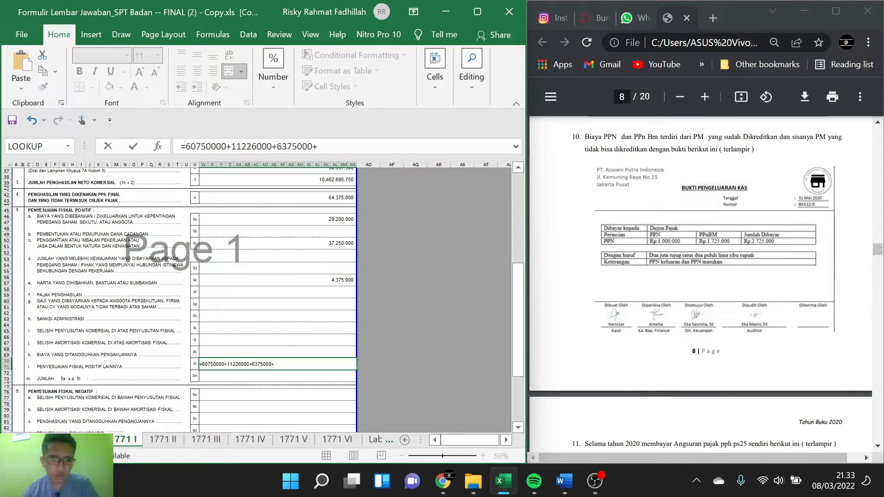
{"action": "type", "text": "("}
{"action": "type", "text": "14.678.000"}
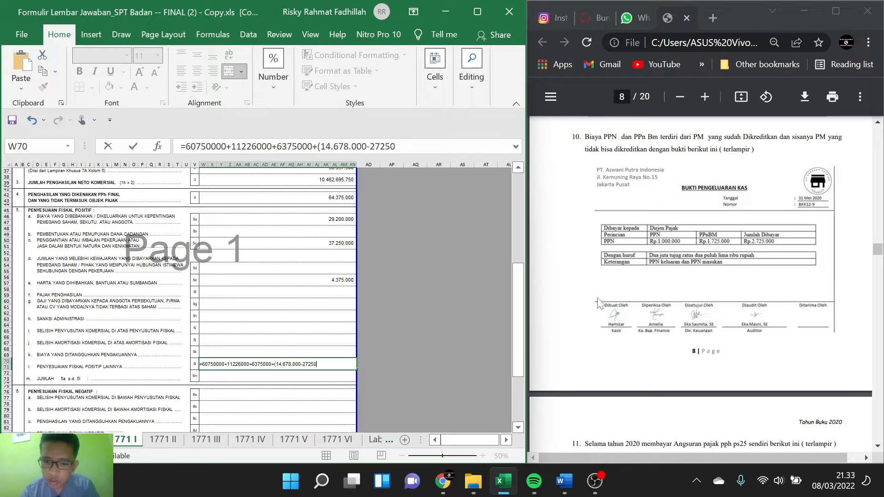
{"action": "type", "text": ")"}
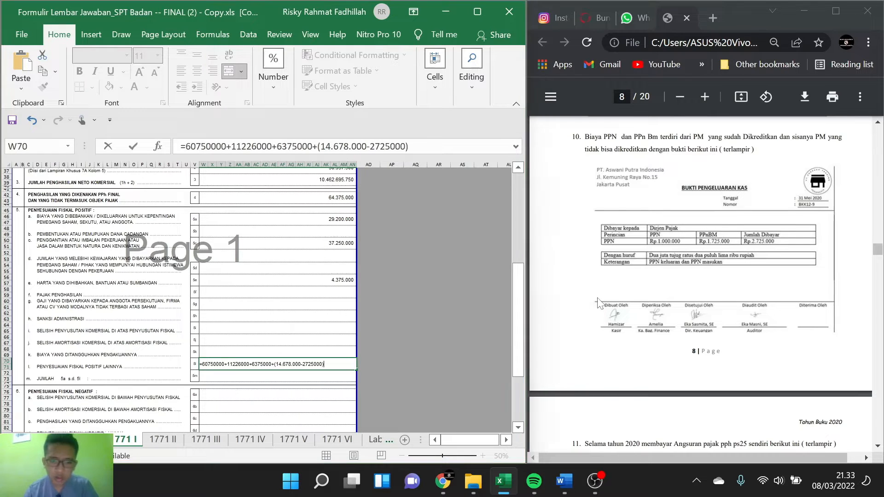
{"action": "key", "text": "Return"}
{"action": "left_click", "coordinate": [427, 319]}
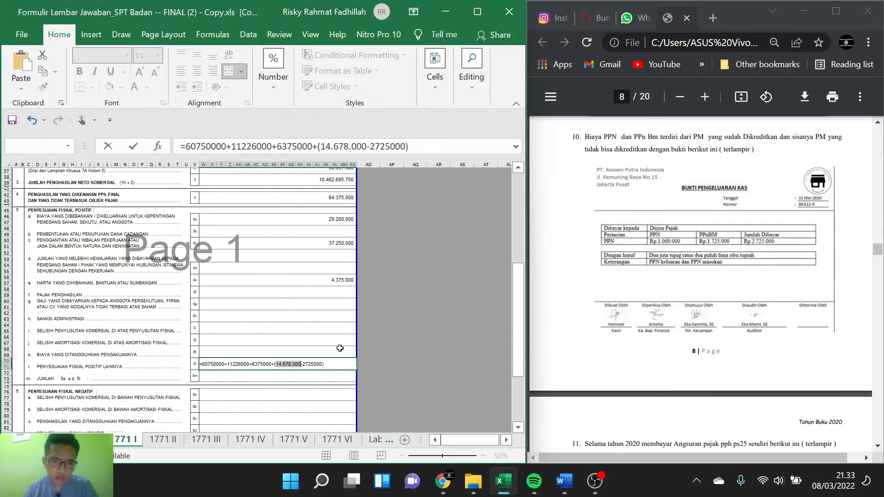
{"action": "left_click", "coordinate": [291, 364]}
{"action": "key", "text": "BackSpace"}
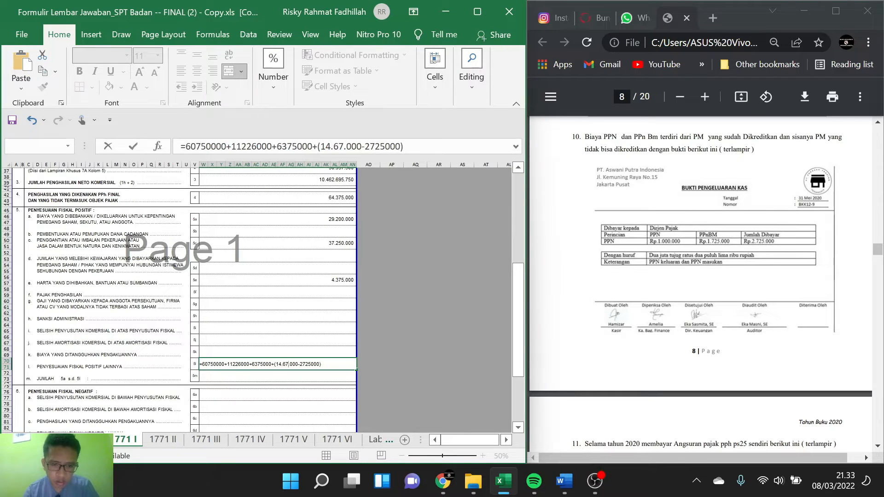
{"action": "type", "text": "0"}
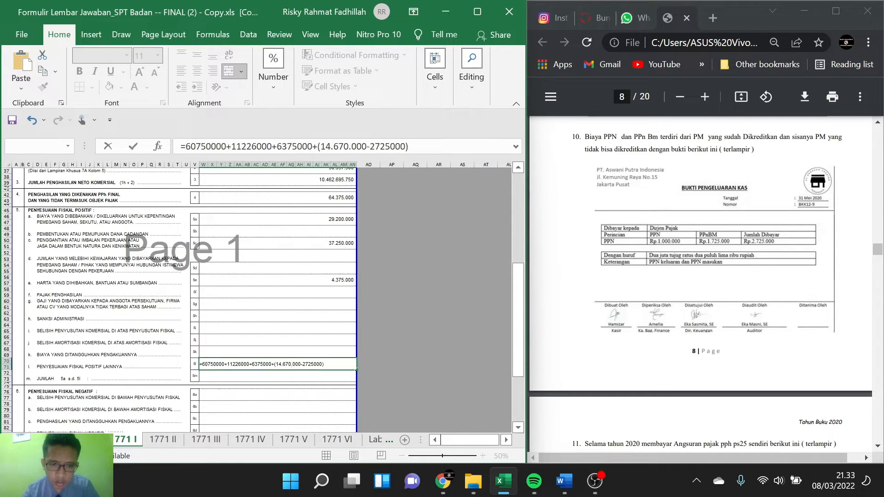
{"action": "key", "text": "BackSpace"}
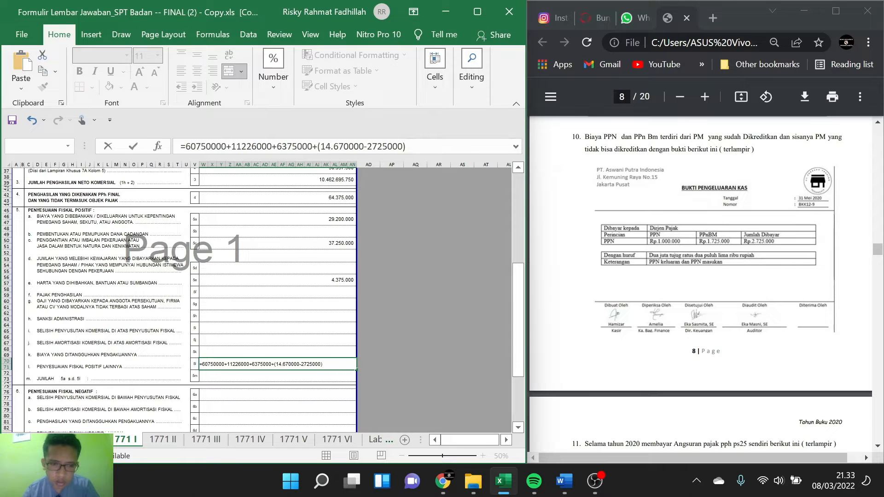
{"action": "key", "text": "BackSpace"}
{"action": "key", "text": "Return"}
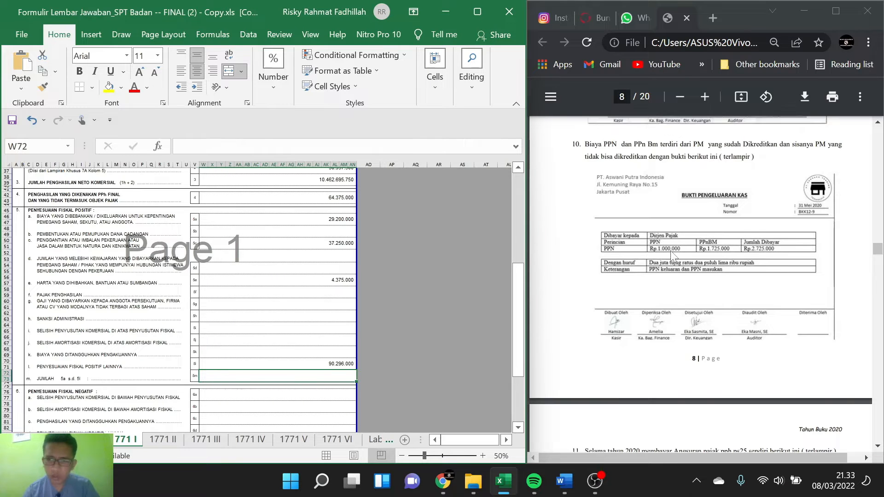
Step: Go back to note 2 on page 4 of the PDF and check its amounts against the entries in items 5a, 5c, 5e and 5l
{"action": "scroll", "coordinate": [673, 257], "scroll_direction": "down", "scroll_amount": 2}
{"action": "scroll", "coordinate": [673, 256], "scroll_direction": "up", "scroll_amount": 10}
{"action": "scroll", "coordinate": [673, 257], "scroll_direction": "up", "scroll_amount": 20}
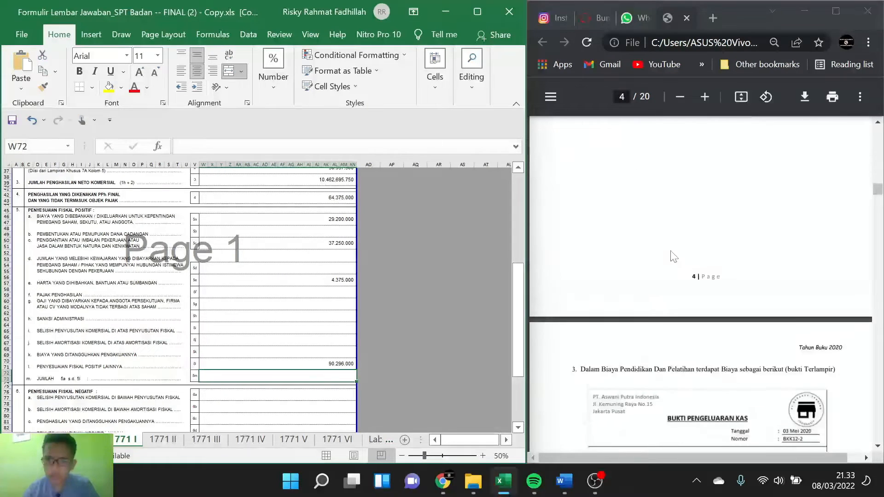
{"action": "scroll", "coordinate": [673, 256], "scroll_direction": "up", "scroll_amount": 10}
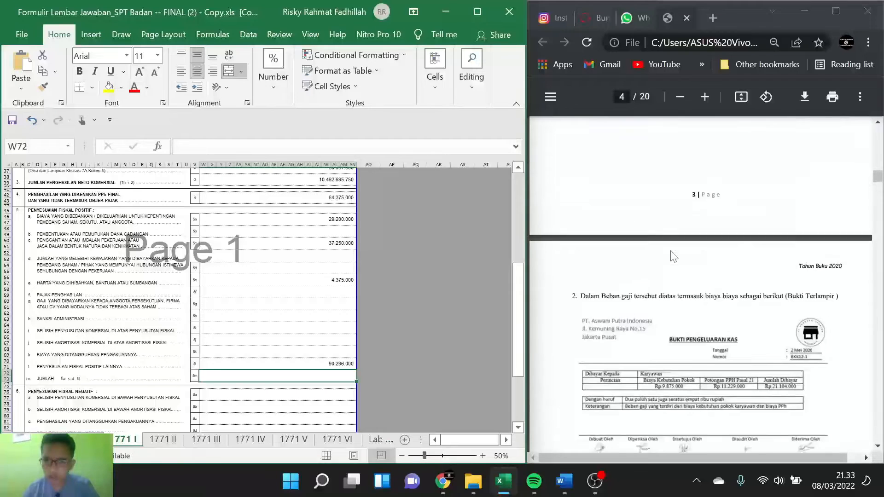
{"action": "scroll", "coordinate": [673, 256], "scroll_direction": "down", "scroll_amount": 6}
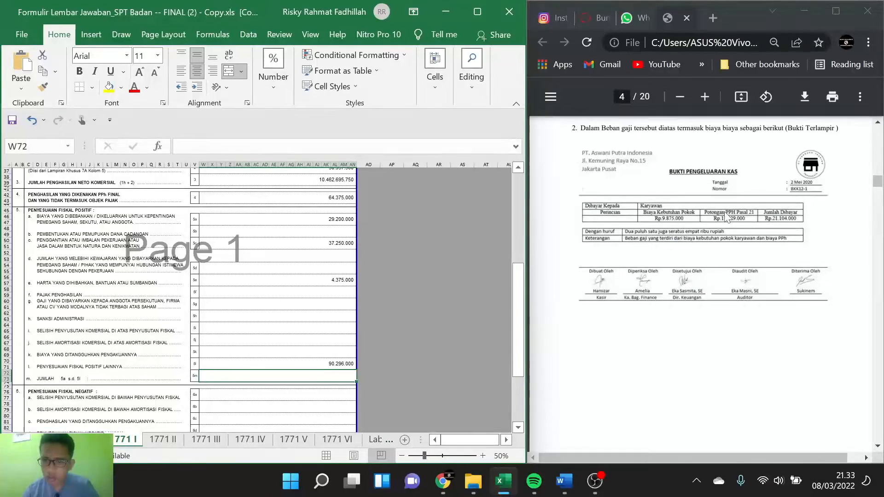
{"action": "scroll", "coordinate": [320, 265], "scroll_direction": "up", "scroll_amount": 1}
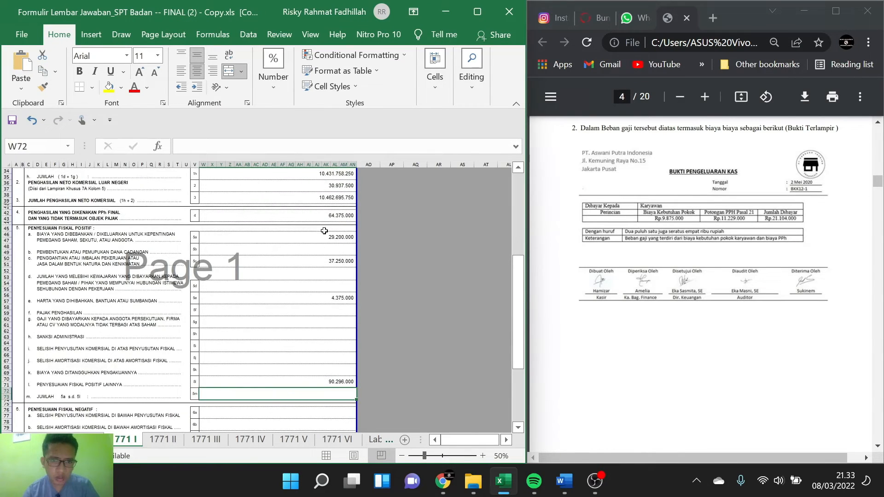
{"action": "left_click", "coordinate": [342, 240]}
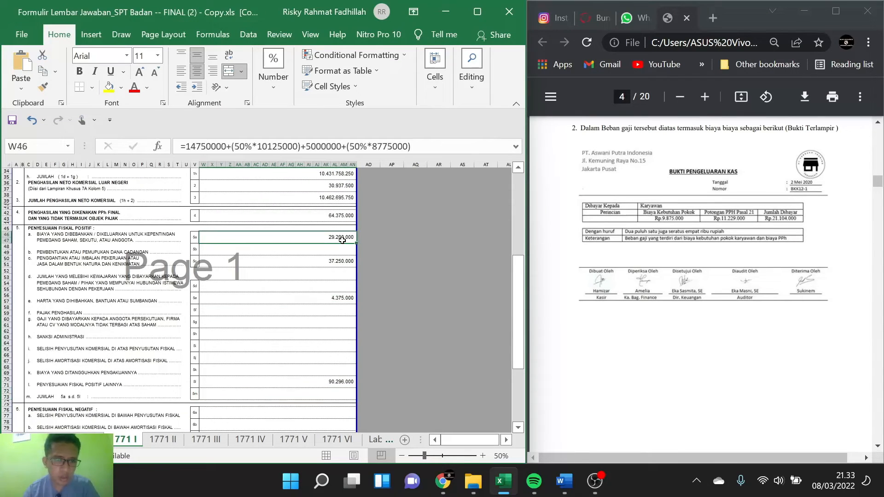
{"action": "left_click", "coordinate": [335, 264]}
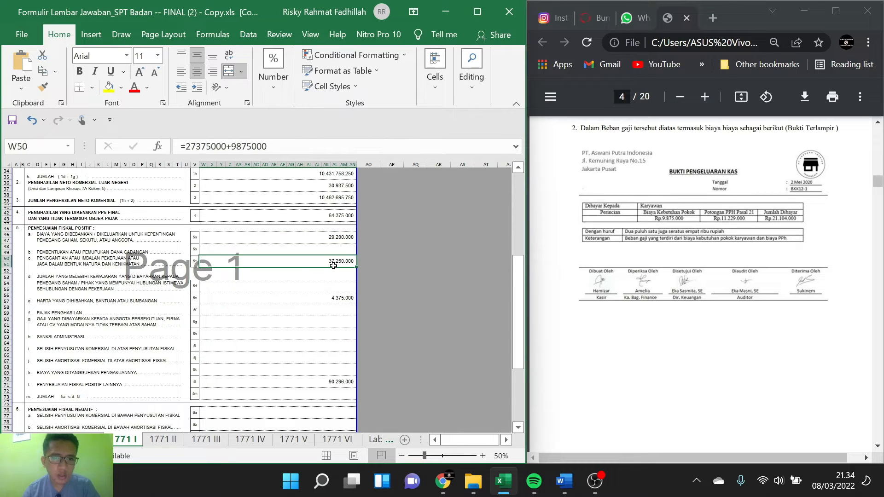
{"action": "left_click", "coordinate": [332, 299]}
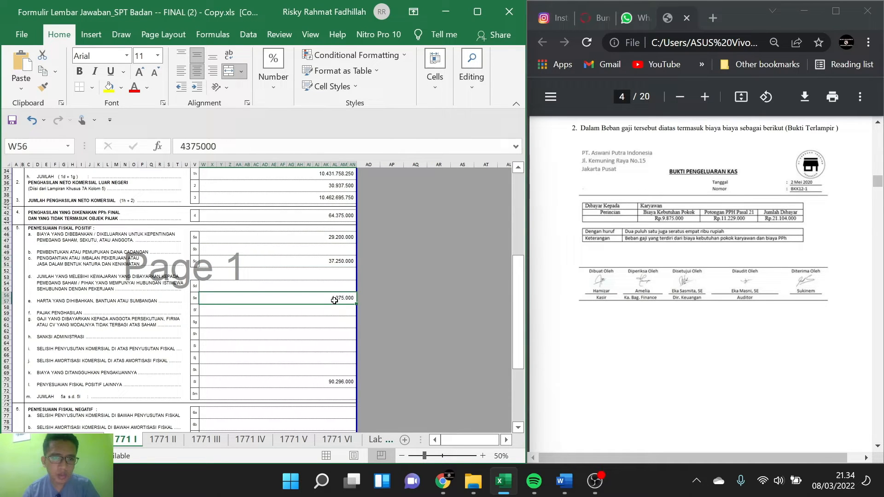
{"action": "left_click", "coordinate": [331, 383]}
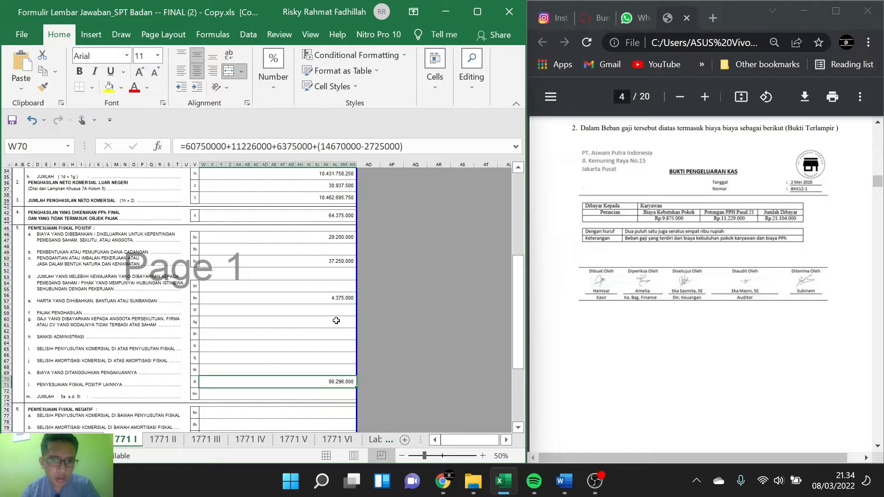
{"action": "left_click", "coordinate": [335, 298]}
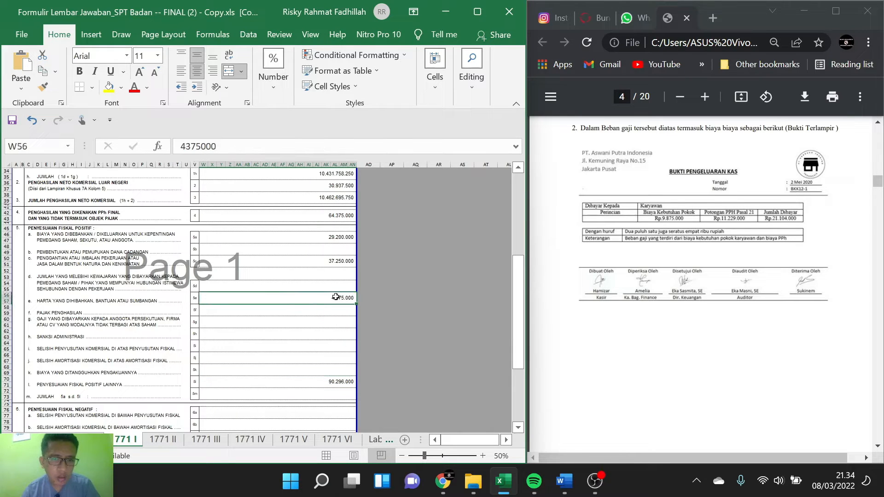
{"action": "left_click", "coordinate": [334, 261]}
{"action": "left_click", "coordinate": [337, 237]}
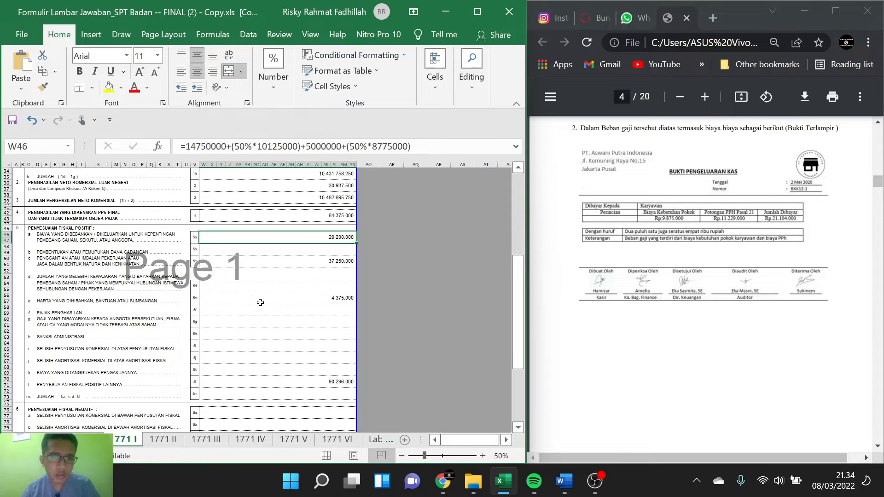
Step: Enter 11299000 in item 5f, Pajak Penghasilan, for the PPh Pasal 21 amount from note 2
{"action": "left_click", "coordinate": [299, 314]}
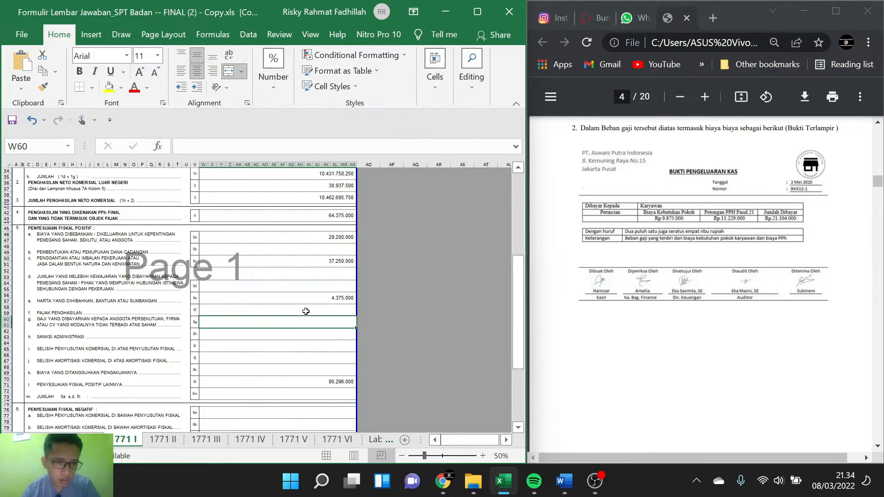
{"action": "type", "text": "11"}
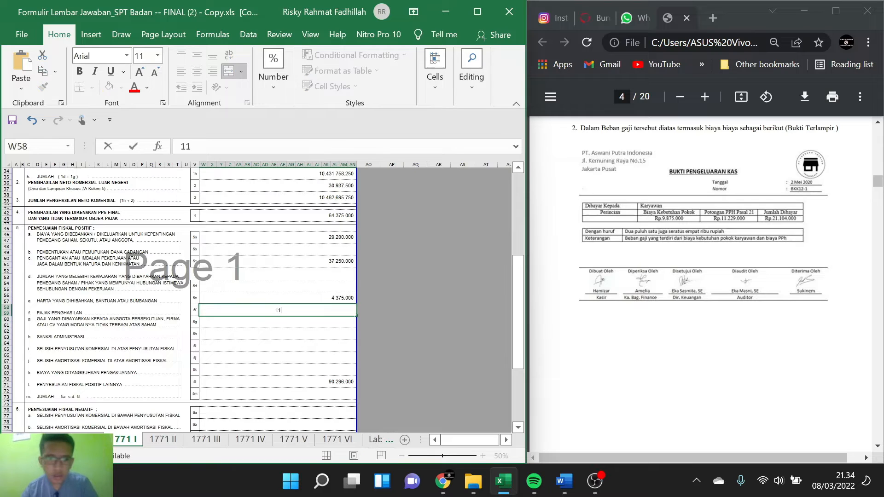
{"action": "type", "text": ".2"}
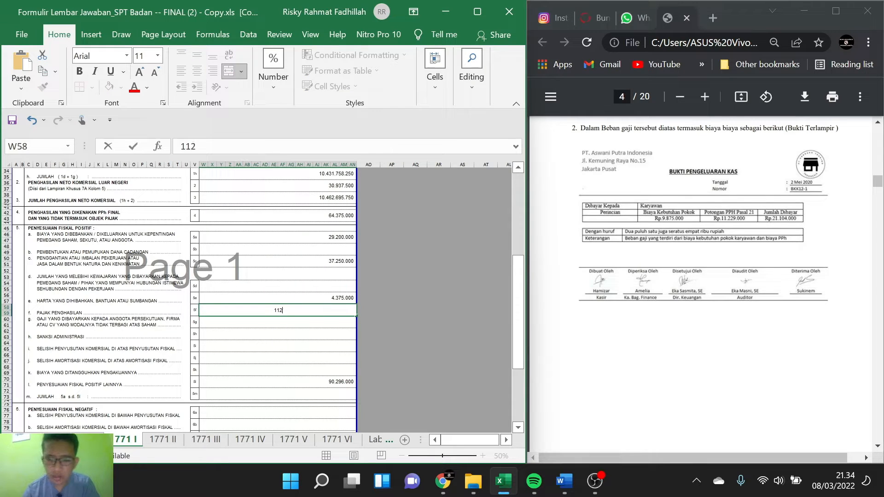
{"action": "type", "text": "99.000"}
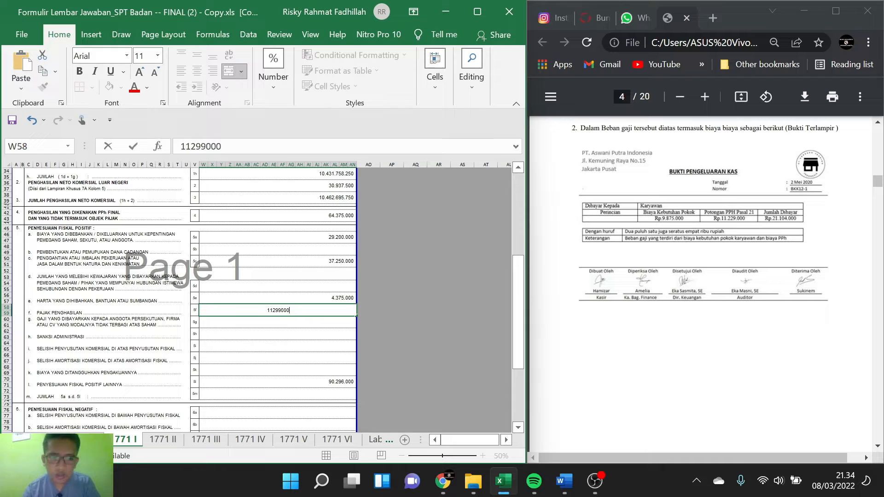
{"action": "key", "text": "Return"}
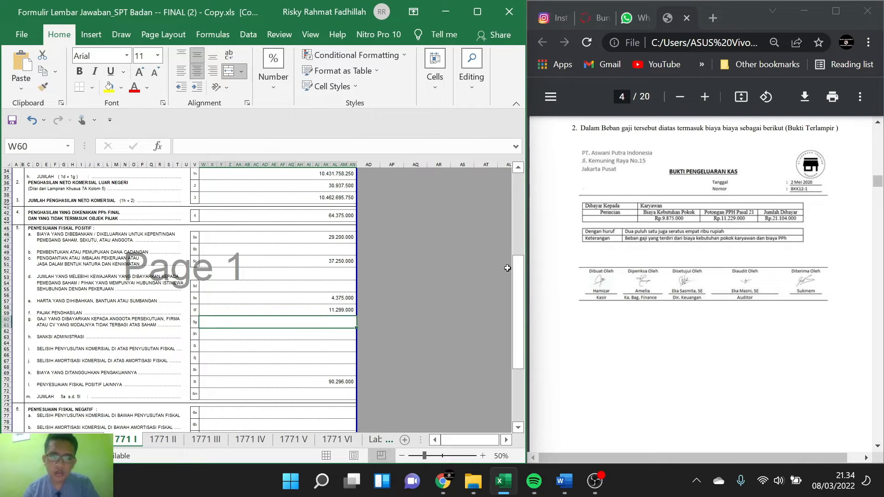
Step: Read on through the PDF from note 10 to notes 11, 12 and 14, examining the tax payment slips and withholding evidence
{"action": "scroll", "coordinate": [692, 270], "scroll_direction": "down", "scroll_amount": 20}
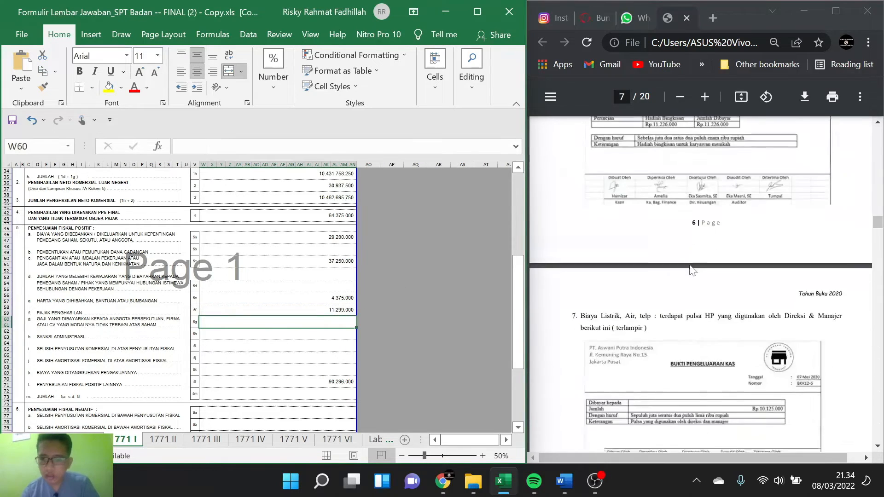
{"action": "scroll", "coordinate": [692, 271], "scroll_direction": "down", "scroll_amount": 15}
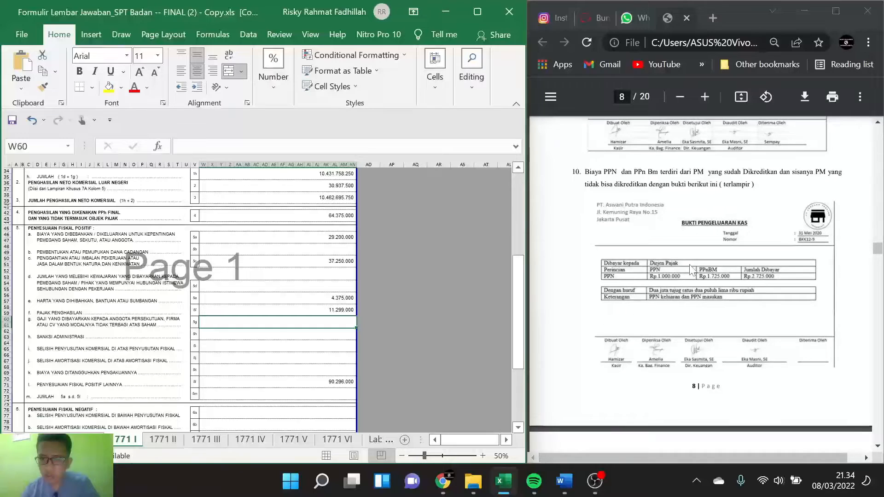
{"action": "scroll", "coordinate": [692, 270], "scroll_direction": "down", "scroll_amount": 2}
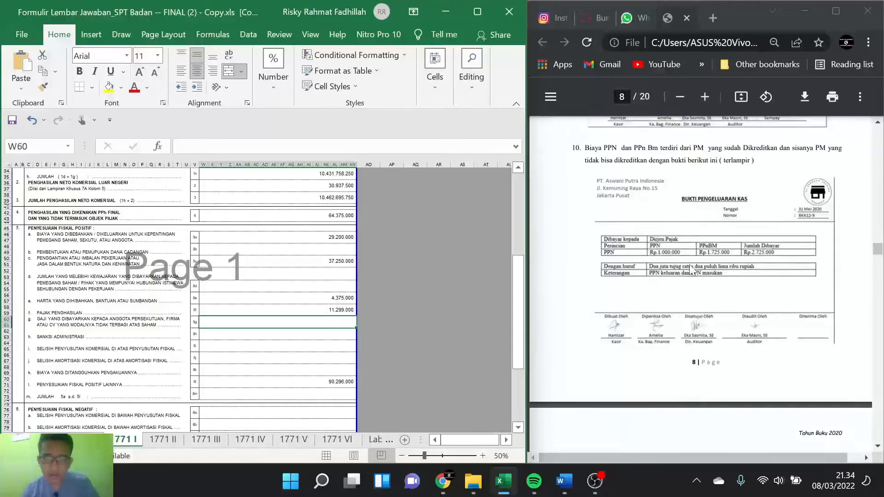
{"action": "scroll", "coordinate": [691, 270], "scroll_direction": "down", "scroll_amount": 2}
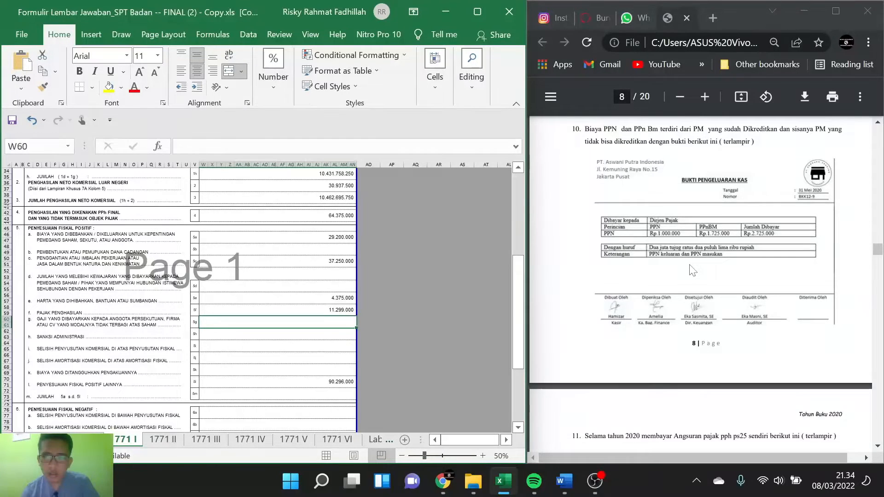
{"action": "scroll", "coordinate": [692, 271], "scroll_direction": "down", "scroll_amount": 5}
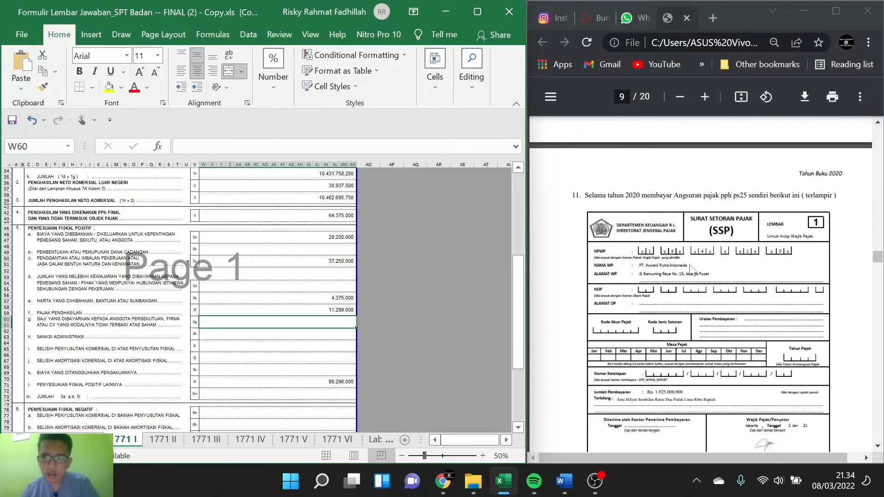
{"action": "scroll", "coordinate": [690, 267], "scroll_direction": "down", "scroll_amount": 1}
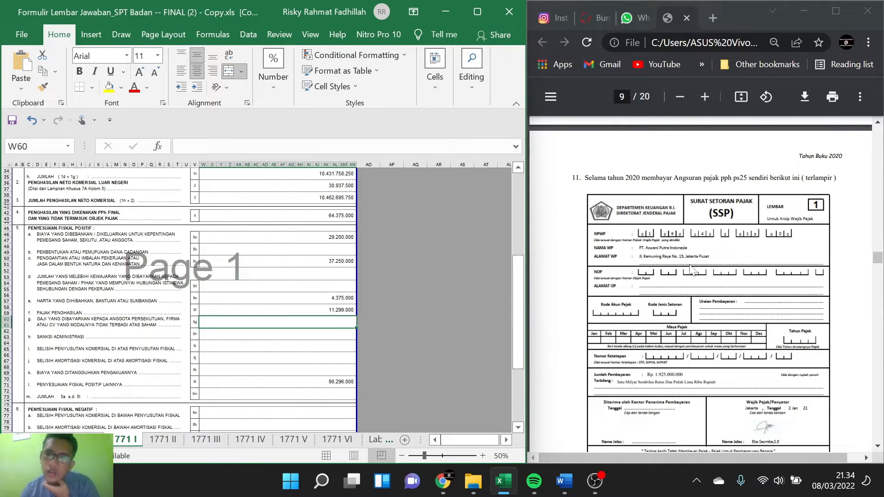
{"action": "scroll", "coordinate": [692, 270], "scroll_direction": "down", "scroll_amount": 12}
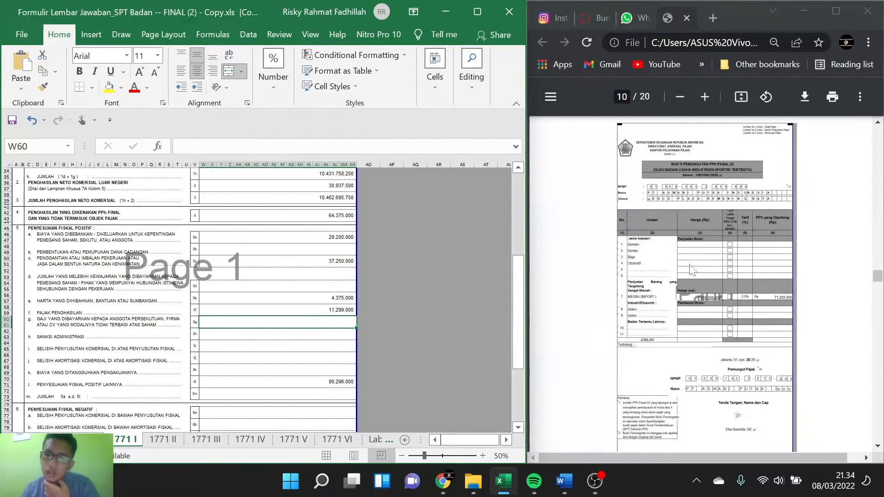
{"action": "scroll", "coordinate": [691, 270], "scroll_direction": "up", "scroll_amount": 4}
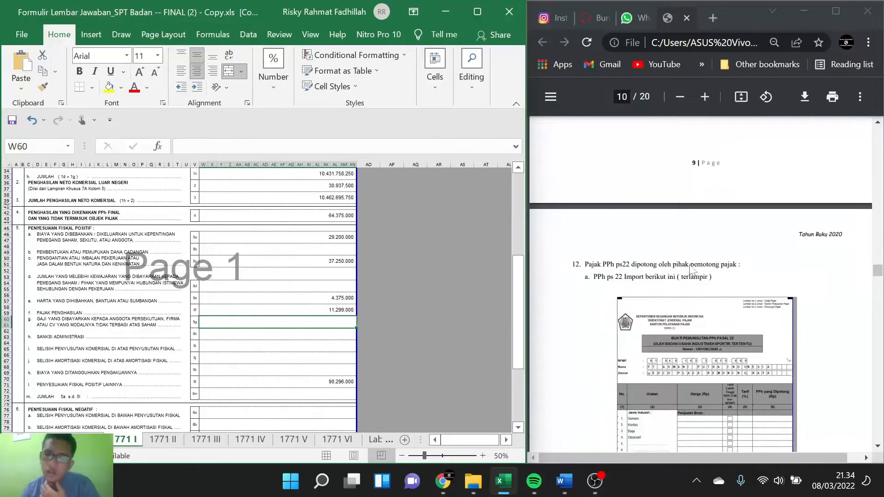
{"action": "scroll", "coordinate": [690, 269], "scroll_direction": "down", "scroll_amount": 2}
{"action": "scroll", "coordinate": [689, 265], "scroll_direction": "down", "scroll_amount": 20}
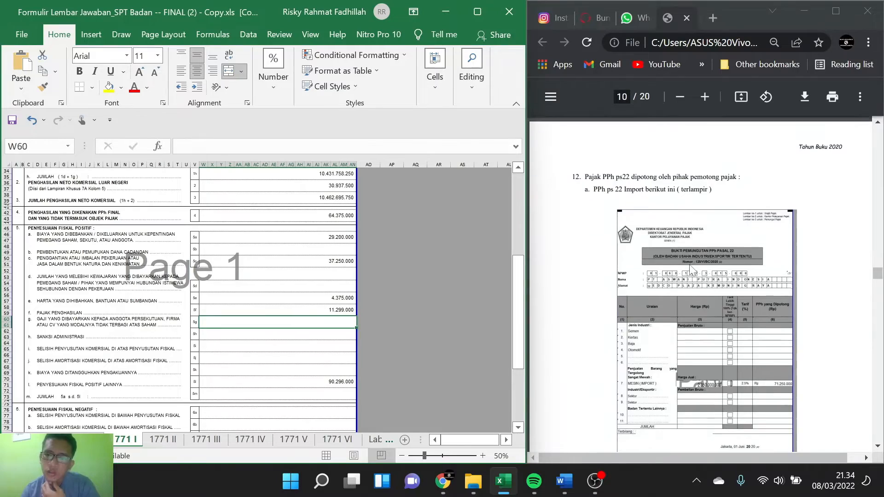
{"action": "scroll", "coordinate": [690, 270], "scroll_direction": "down", "scroll_amount": 15}
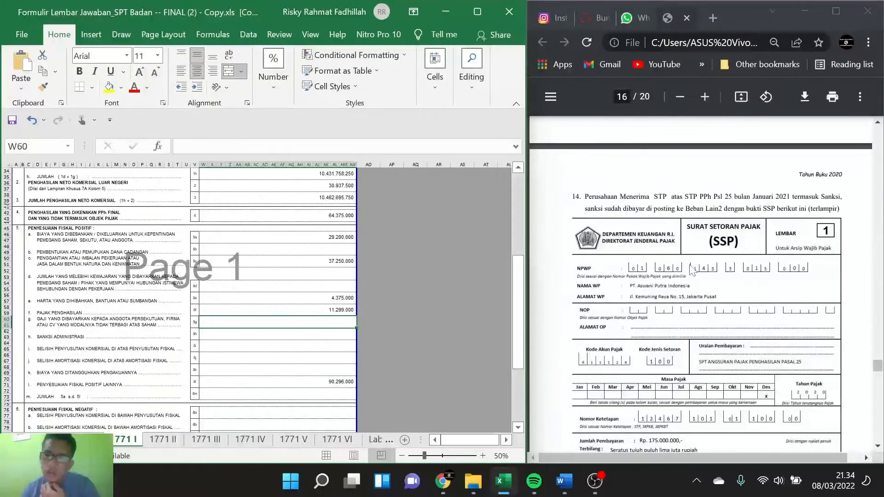
{"action": "scroll", "coordinate": [692, 270], "scroll_direction": "down", "scroll_amount": 1}
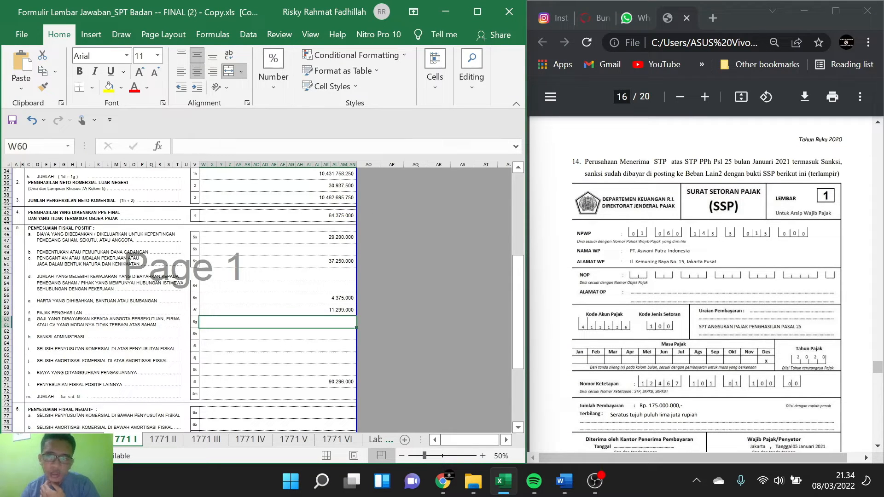
Step: Enter the administrative sanction in item 5h, Sanksi Administrasi, as =2%*175000000, using the payment amount on note 14's SSP slip
{"action": "scroll", "coordinate": [682, 249], "scroll_direction": "down", "scroll_amount": 3}
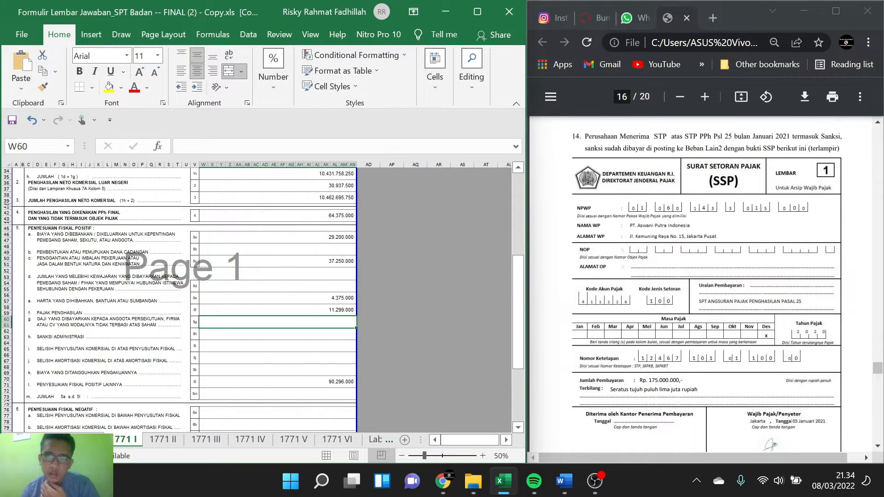
{"action": "scroll", "coordinate": [682, 245], "scroll_direction": "up", "scroll_amount": 3}
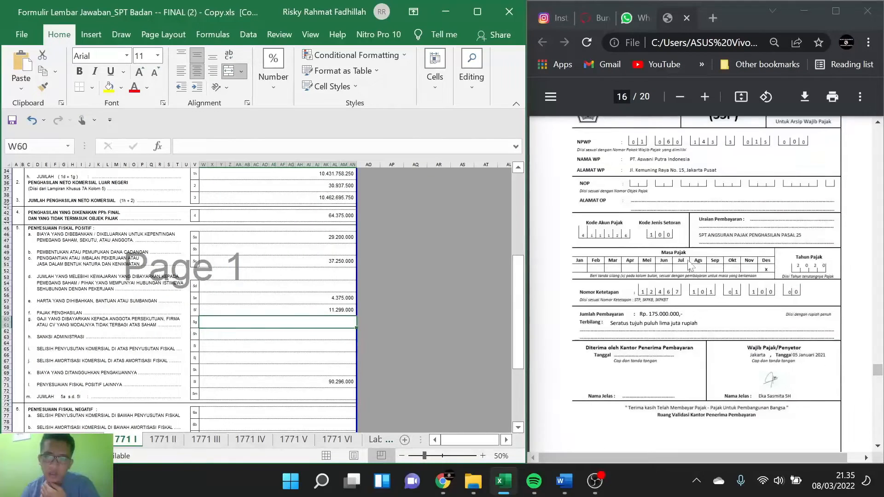
{"action": "scroll", "coordinate": [689, 266], "scroll_direction": "down", "scroll_amount": 1}
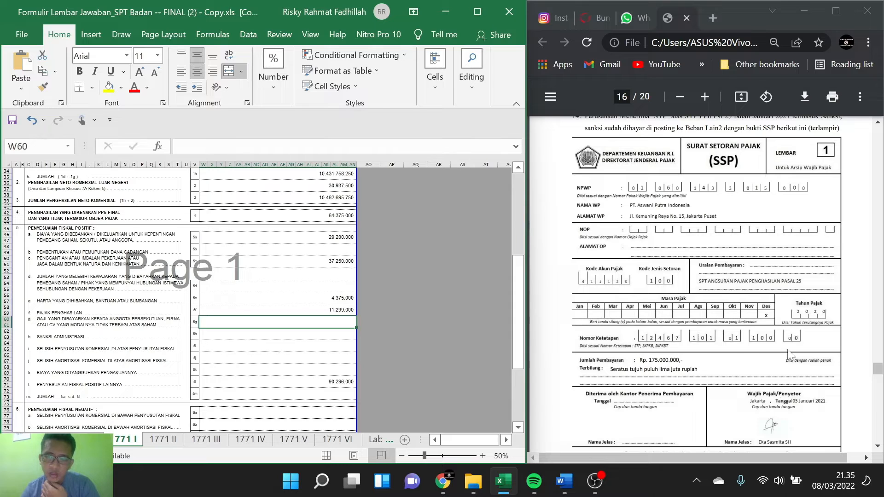
{"action": "scroll", "coordinate": [638, 246], "scroll_direction": "down", "scroll_amount": 2}
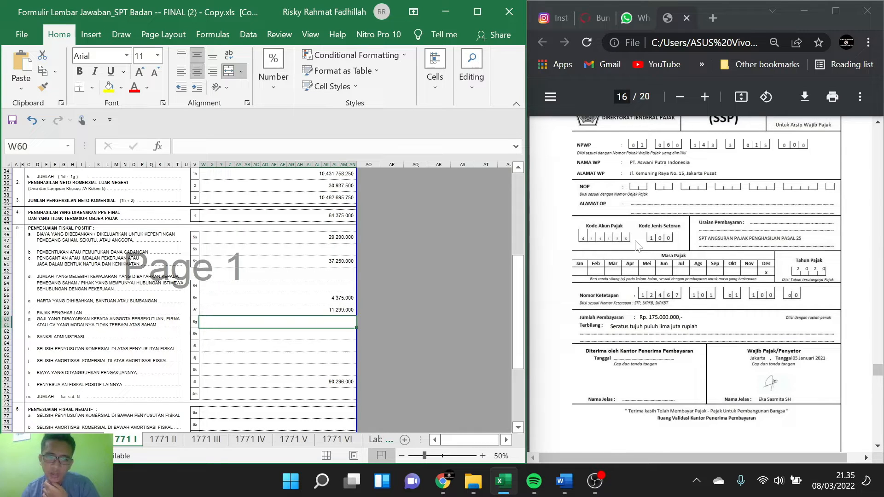
{"action": "scroll", "coordinate": [637, 246], "scroll_direction": "up", "scroll_amount": 2}
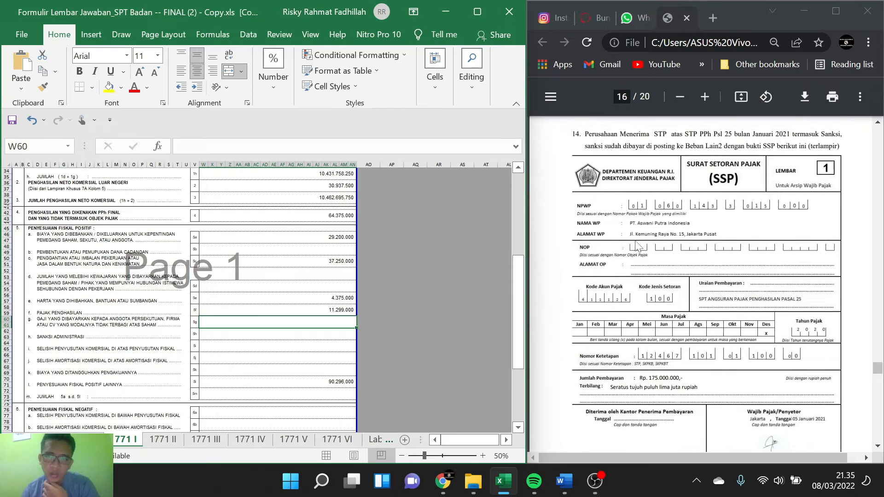
{"action": "scroll", "coordinate": [637, 246], "scroll_direction": "up", "scroll_amount": 1}
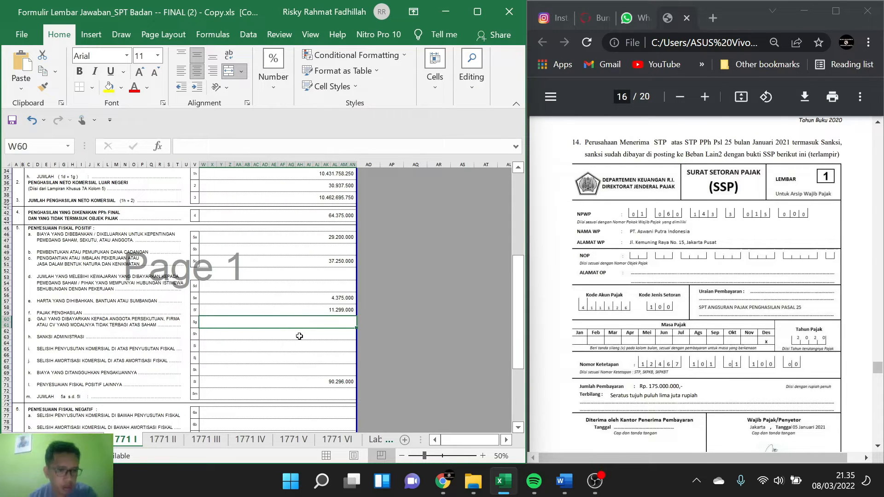
{"action": "left_click", "coordinate": [298, 334]}
{"action": "type", "text": "="}
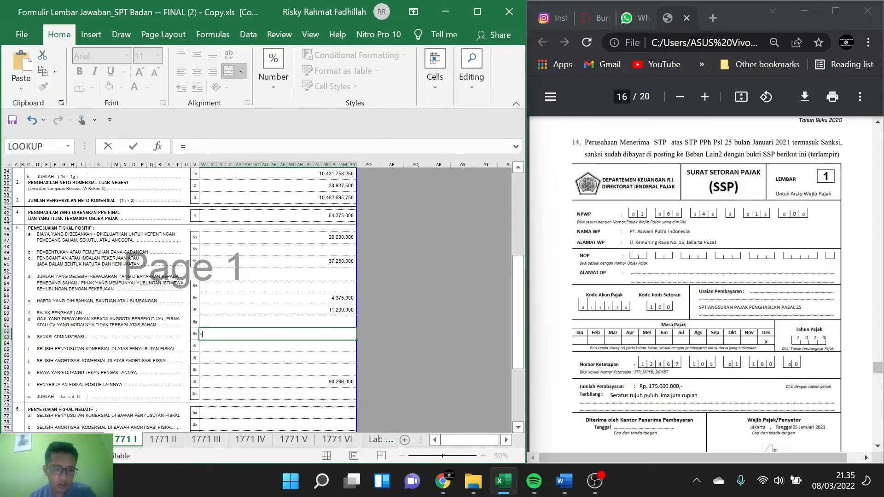
{"action": "type", "text": "2%*"}
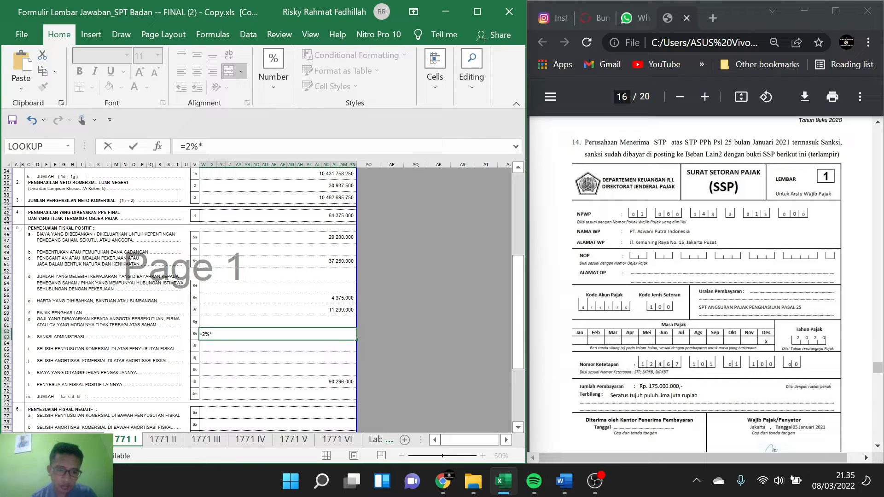
{"action": "type", "text": "175"}
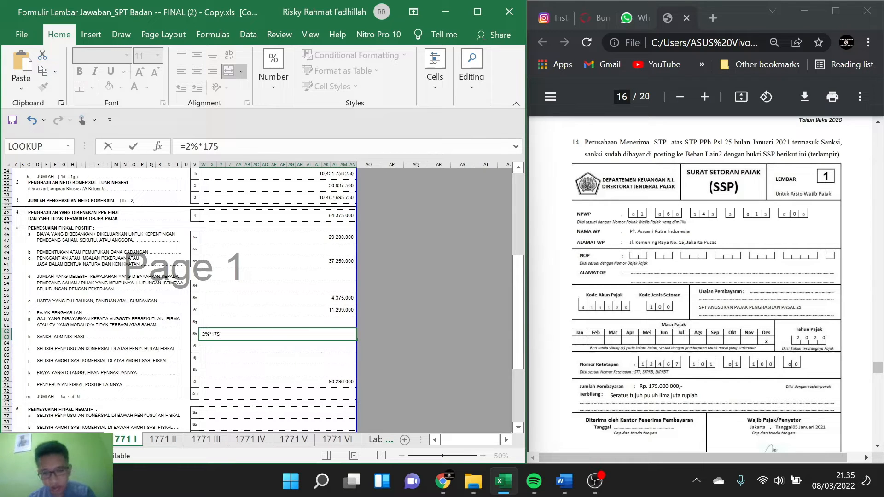
{"action": "type", "text": "000000"}
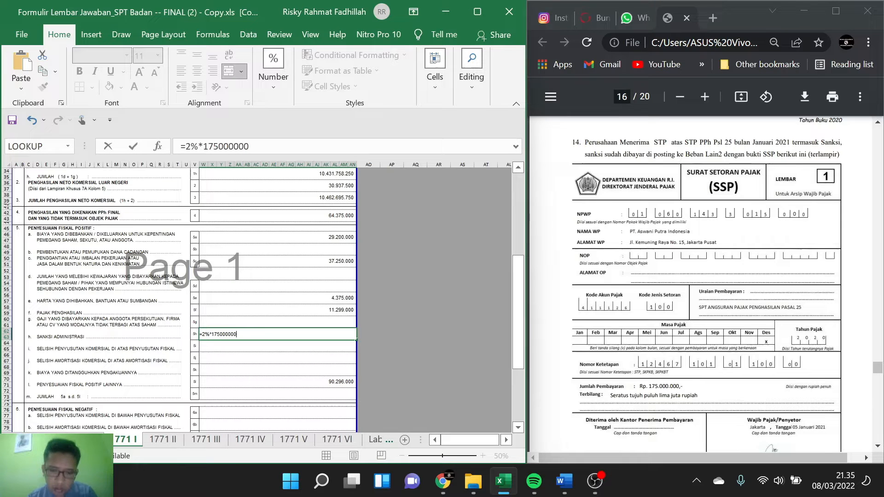
{"action": "key", "text": "Return"}
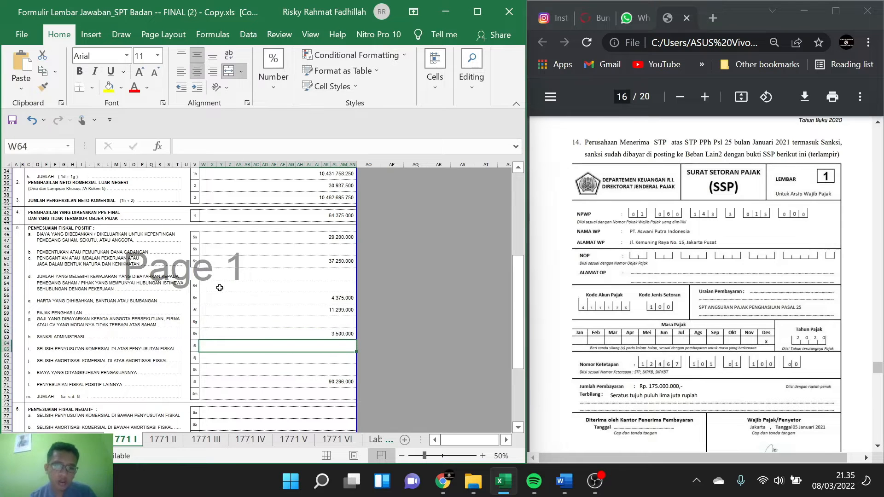
Step: Read on in the PDF from the note 14 slip to note 15 and its cash voucher for unsupported other expenses
{"action": "scroll", "coordinate": [220, 288], "scroll_direction": "up", "scroll_amount": 2}
{"action": "scroll", "coordinate": [632, 276], "scroll_direction": "up", "scroll_amount": 4}
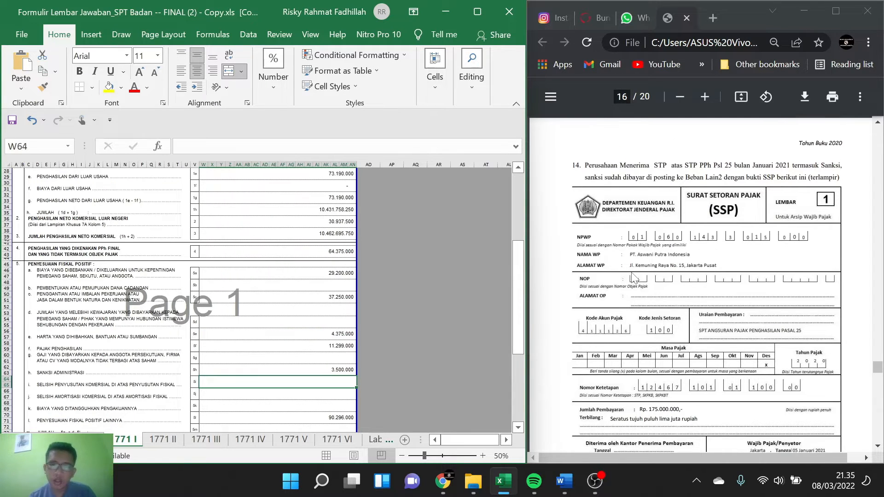
{"action": "scroll", "coordinate": [631, 278], "scroll_direction": "down", "scroll_amount": 12}
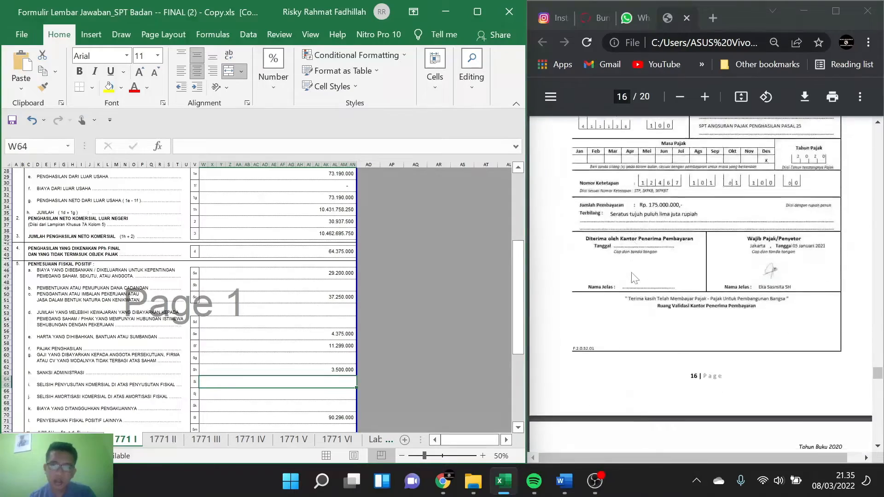
{"action": "scroll", "coordinate": [631, 277], "scroll_direction": "up", "scroll_amount": 8}
{"action": "scroll", "coordinate": [632, 278], "scroll_direction": "down", "scroll_amount": 13}
{"action": "scroll", "coordinate": [632, 278], "scroll_direction": "down", "scroll_amount": 3}
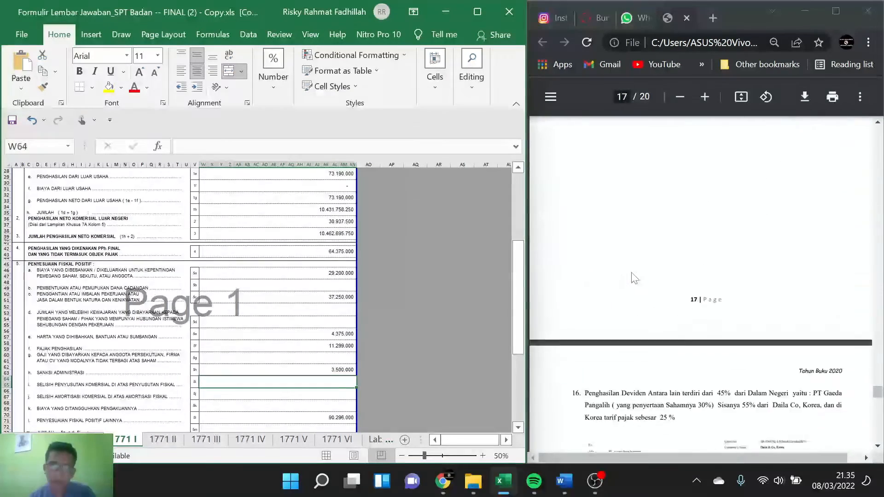
{"action": "scroll", "coordinate": [633, 277], "scroll_direction": "up", "scroll_amount": 6}
{"action": "scroll", "coordinate": [633, 278], "scroll_direction": "up", "scroll_amount": 3}
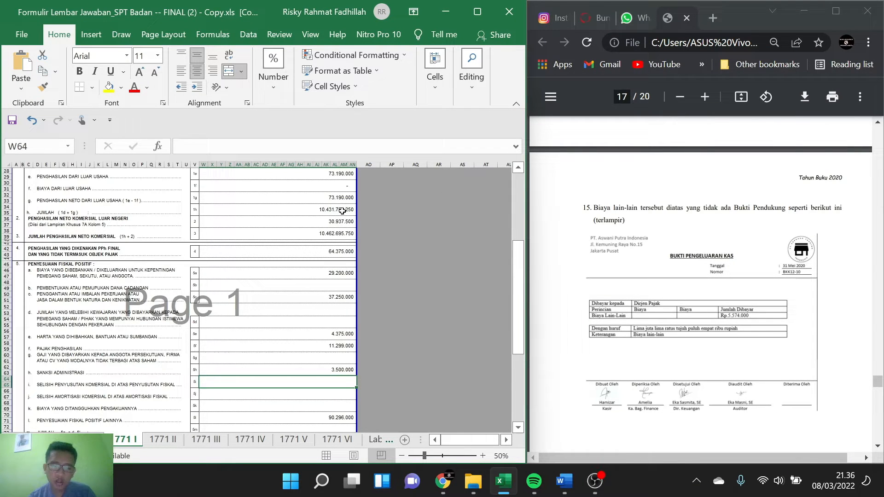
Step: Review the formulas behind the existing amounts in items 5a, 4 and 2 of the 1771 I sheet
{"action": "scroll", "coordinate": [324, 254], "scroll_direction": "down", "scroll_amount": 2}
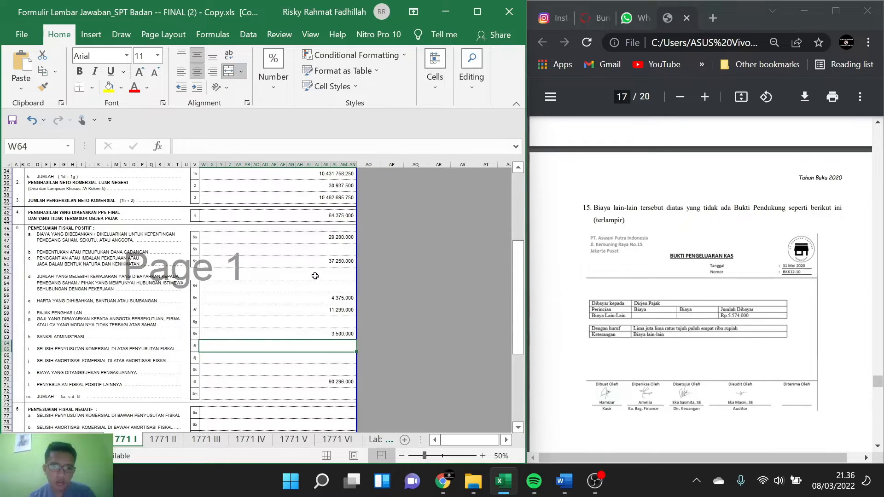
{"action": "key", "text": "Up"}
{"action": "key", "text": "Up"}
{"action": "key", "text": "Up"}
{"action": "key", "text": "Up"}
{"action": "key", "text": "Up"}
{"action": "key", "text": "Up"}
{"action": "key", "text": "Up"}
{"action": "key", "text": "Up"}
{"action": "key", "text": "Up"}
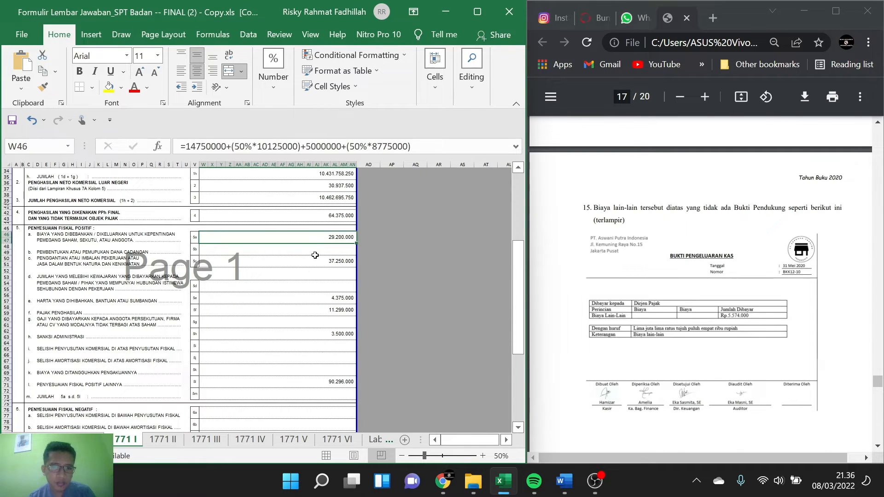
{"action": "key", "text": "Up"}
{"action": "key", "text": "Up"}
{"action": "key", "text": "Up"}
{"action": "key", "text": "Down"}
{"action": "key", "text": "Down"}
{"action": "key", "text": "Down"}
{"action": "key", "text": "Down"}
{"action": "key", "text": "Up"}
{"action": "key", "text": "Up"}
{"action": "key", "text": "Up"}
{"action": "key", "text": "Up"}
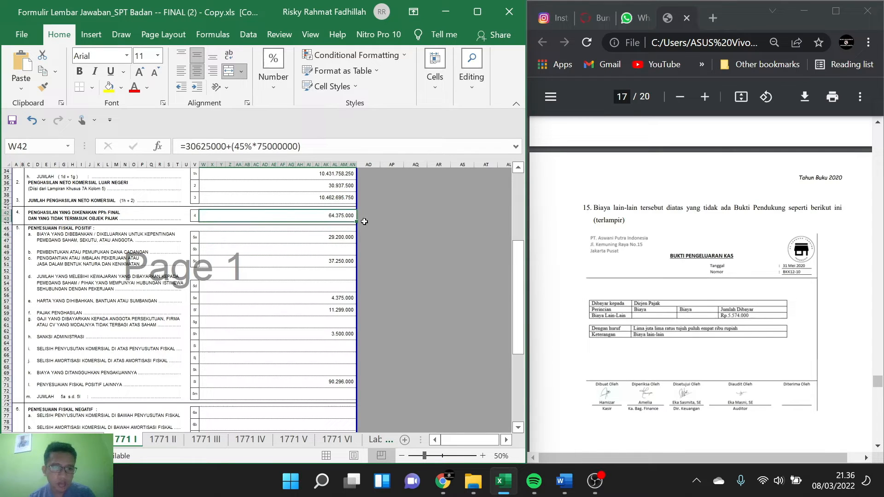
{"action": "left_click", "coordinate": [419, 195]}
{"action": "left_click", "coordinate": [313, 197]}
{"action": "left_click", "coordinate": [294, 186]}
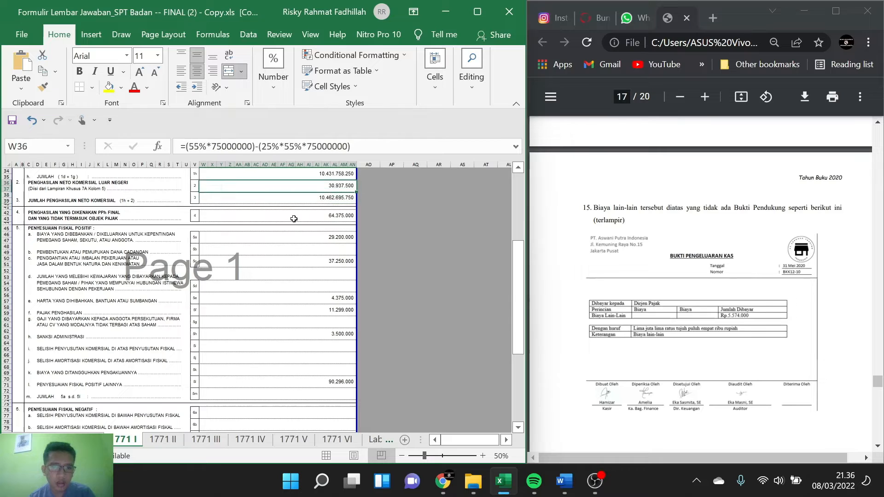
{"action": "left_click", "coordinate": [290, 208]}
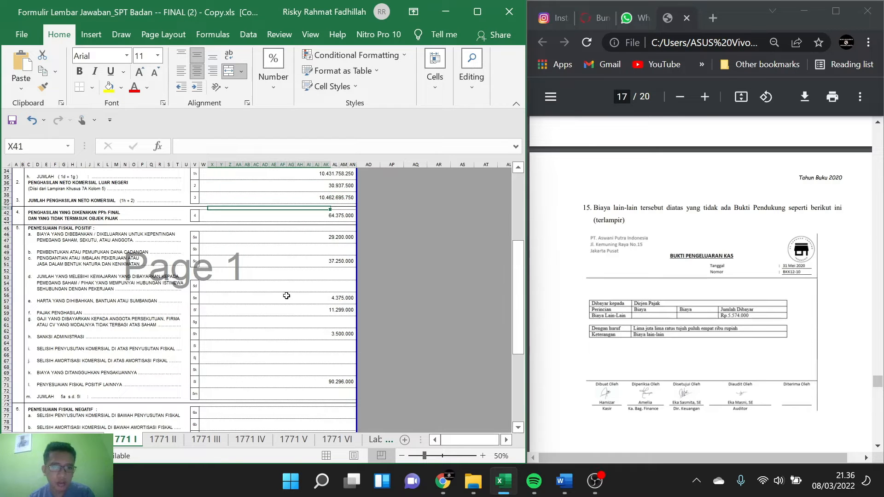
Step: Look at the withheld tax entries on the 1771 III sheet, and return to 1771 I to recheck items 5a and 4
{"action": "left_click", "coordinate": [206, 439]}
{"action": "left_click", "coordinate": [346, 268]}
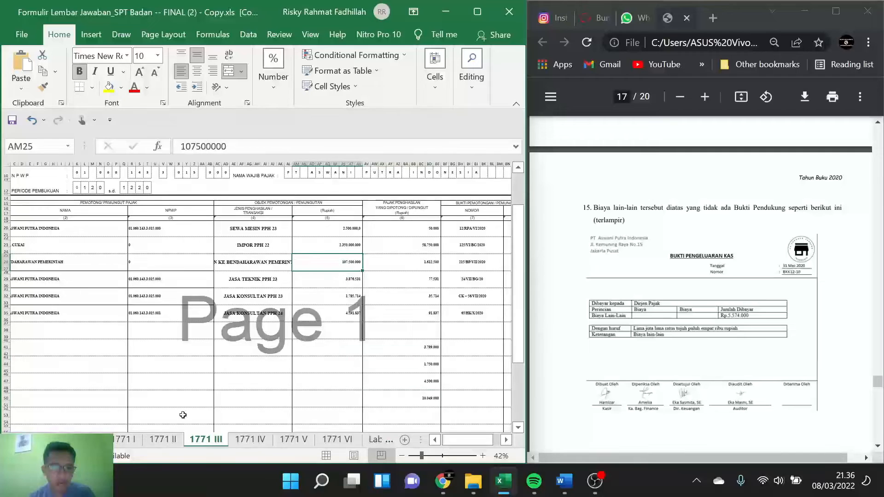
{"action": "left_click", "coordinate": [128, 439]}
{"action": "left_click", "coordinate": [302, 272]}
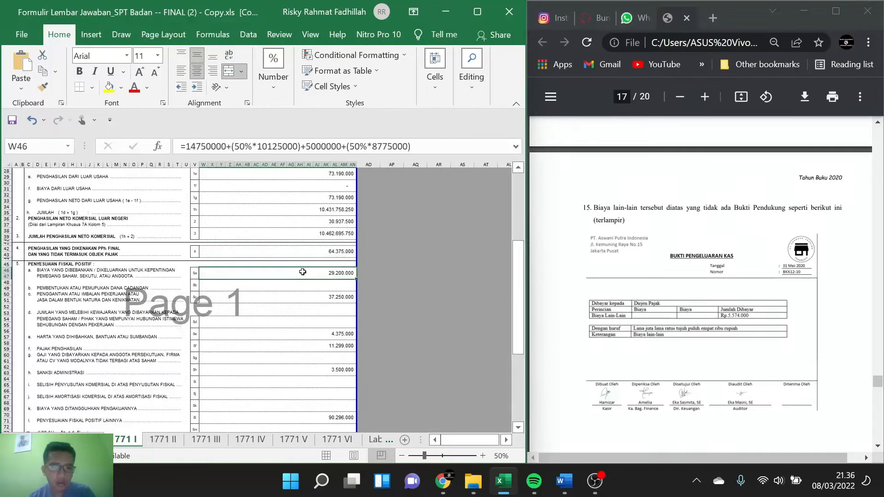
{"action": "left_click", "coordinate": [308, 251]}
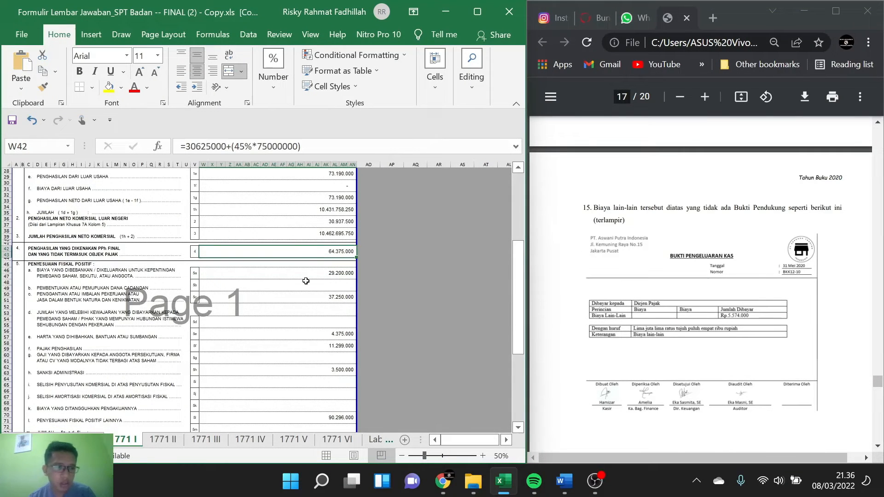
Step: Copy the Biaya Kerugian Piutang amount of 13.400.000 from page 2 of the PDF into item 5b, Pembentukan atau Pemupukan Dana Cadangan
{"action": "scroll", "coordinate": [306, 274], "scroll_direction": "down", "scroll_amount": 1}
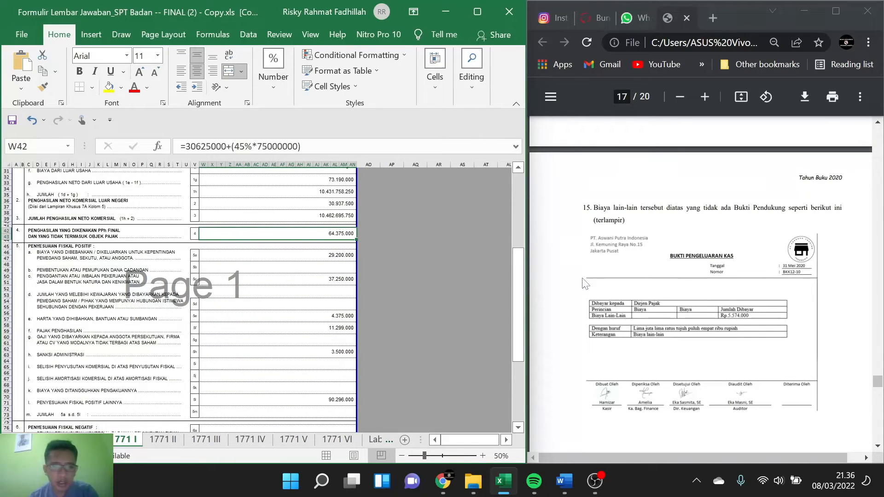
{"action": "scroll", "coordinate": [725, 291], "scroll_direction": "up", "scroll_amount": 20}
{"action": "scroll", "coordinate": [724, 291], "scroll_direction": "up", "scroll_amount": 20}
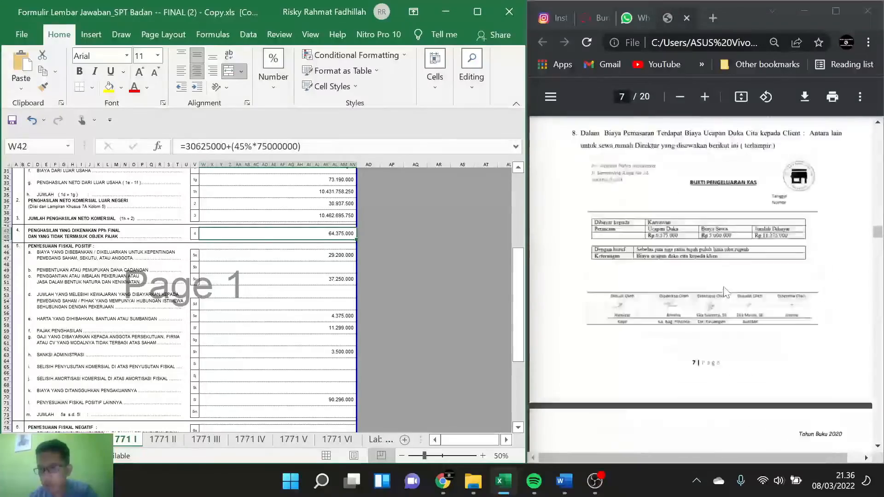
{"action": "scroll", "coordinate": [725, 291], "scroll_direction": "up", "scroll_amount": 15}
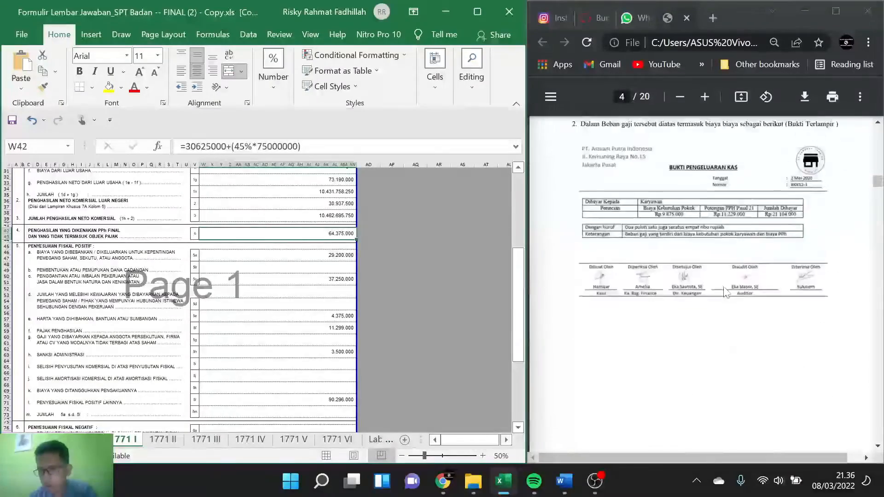
{"action": "scroll", "coordinate": [726, 291], "scroll_direction": "up", "scroll_amount": 4}
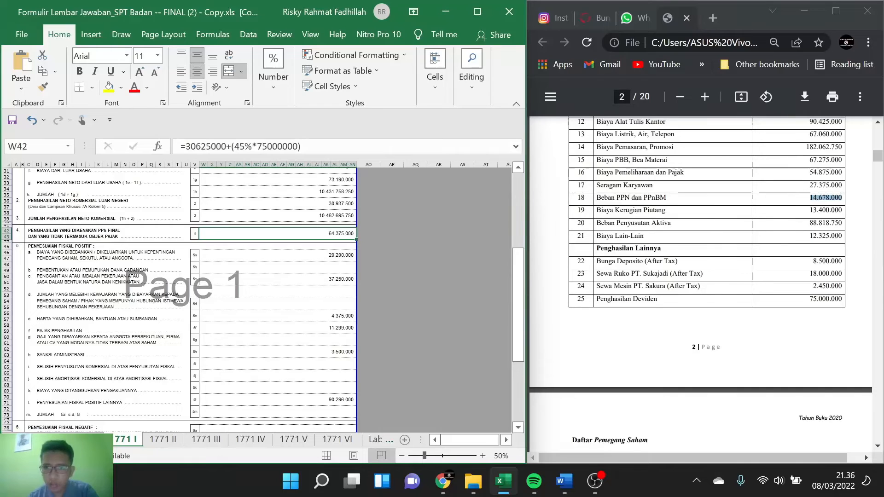
{"action": "left_click_drag", "start_coordinate": [597, 211], "coordinate": [666, 210]}
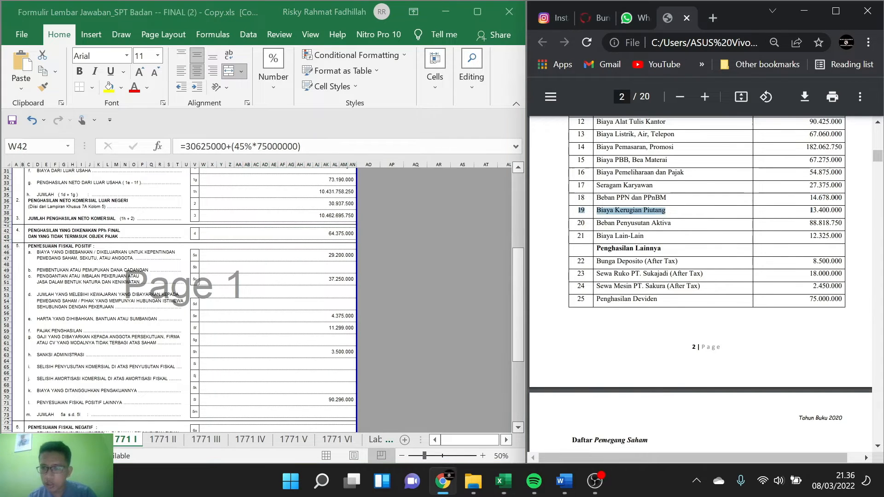
{"action": "left_click_drag", "start_coordinate": [810, 210], "coordinate": [842, 210]}
{"action": "key", "text": "ctrl+c"}
{"action": "scroll", "coordinate": [397, 285], "scroll_direction": "down", "scroll_amount": 4}
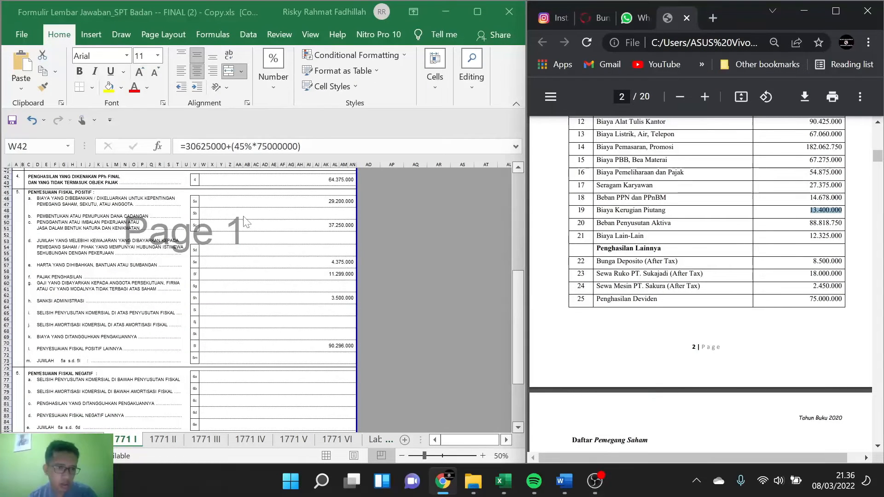
{"action": "left_click", "coordinate": [257, 214]}
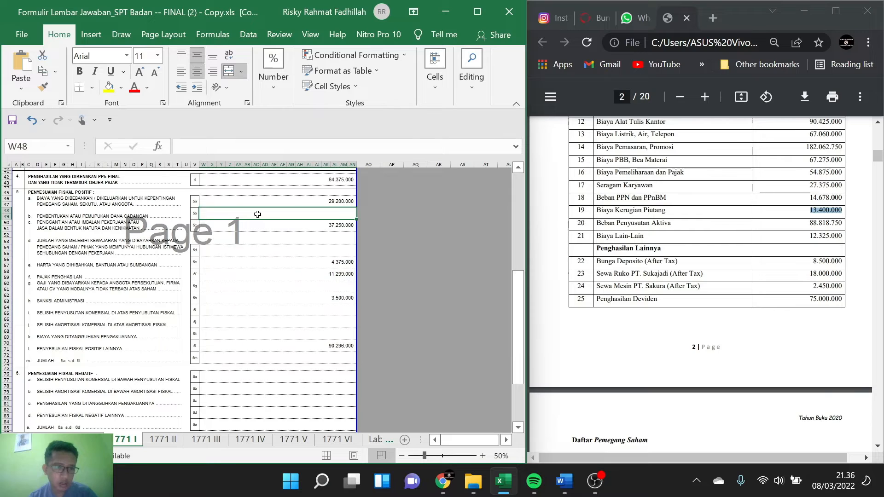
{"action": "key", "text": "F2"}
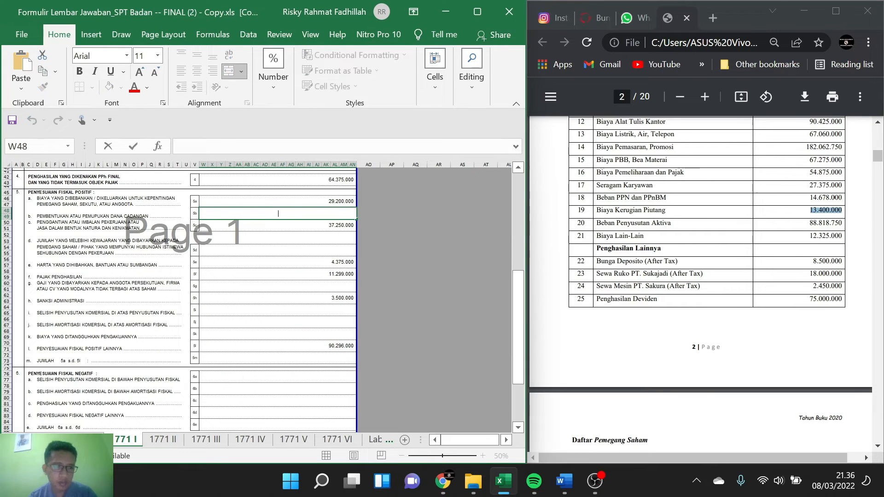
{"action": "key", "text": "ctrl+v"}
{"action": "key", "text": "Return"}
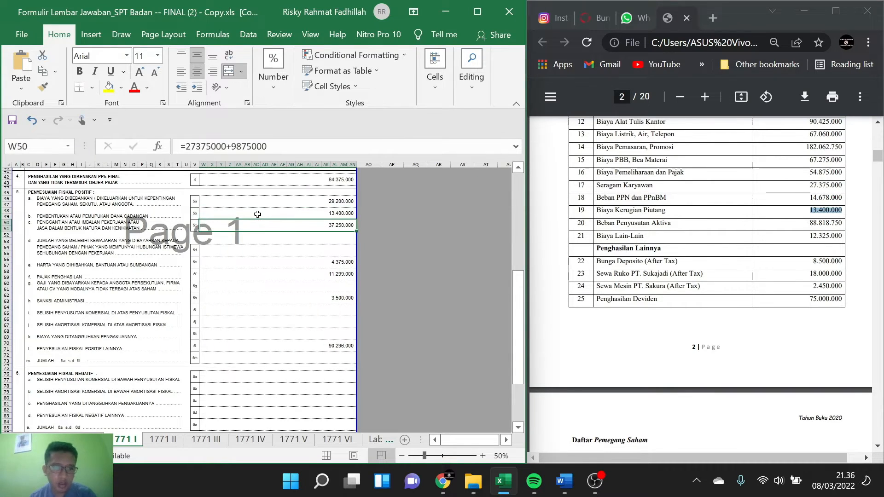
Step: Check the contents of the amounts in items 5a, 5c, 5e and 5f of the positive fiscal adjustments
{"action": "scroll", "coordinate": [275, 216], "scroll_direction": "up", "scroll_amount": 1}
{"action": "left_click", "coordinate": [319, 222]}
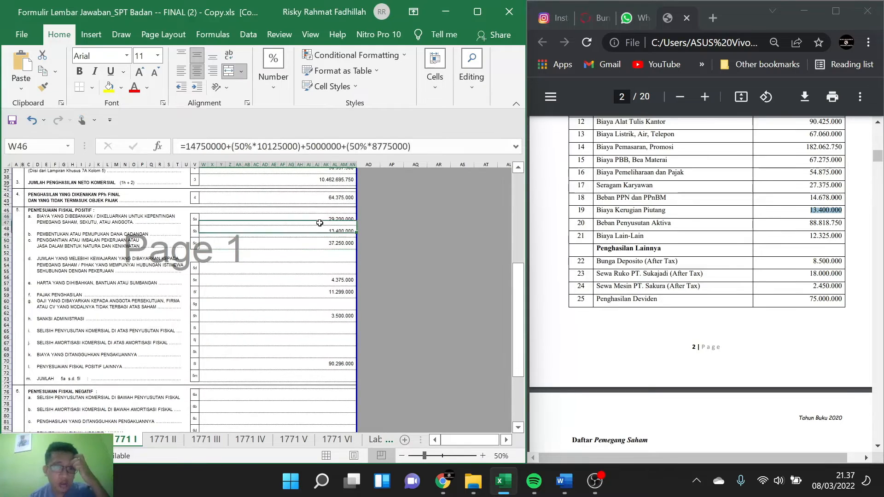
{"action": "left_click", "coordinate": [322, 245]}
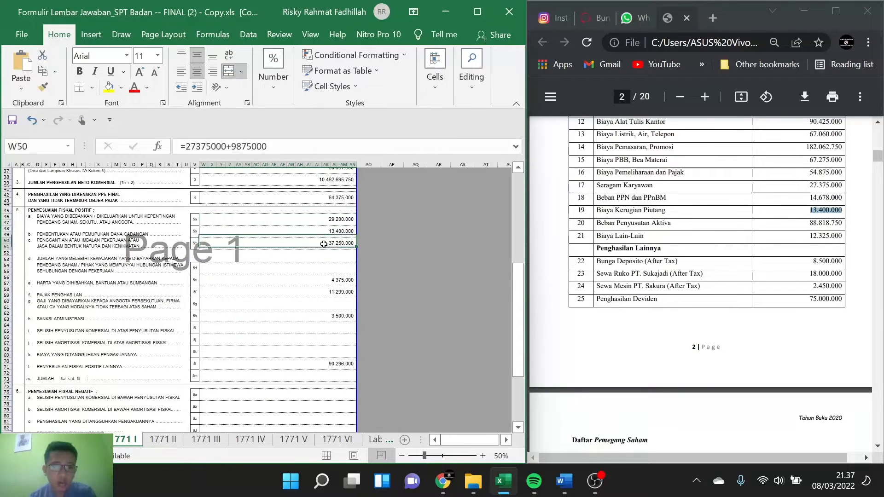
{"action": "left_click", "coordinate": [323, 282]}
{"action": "left_click", "coordinate": [324, 290]}
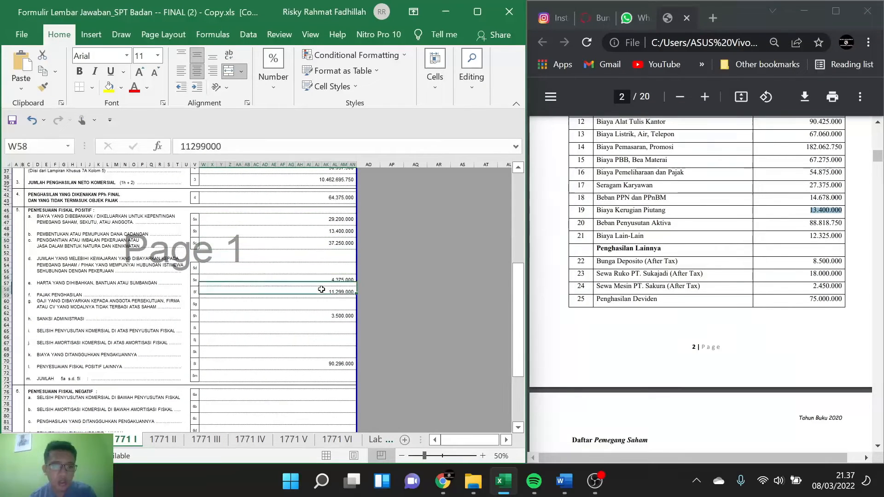
Step: Check the formula in item 5h, Sanksi Administrasi, and look through the PDF case for the Biaya lain-lain cash voucher in note 15
{"action": "left_click", "coordinate": [312, 315]}
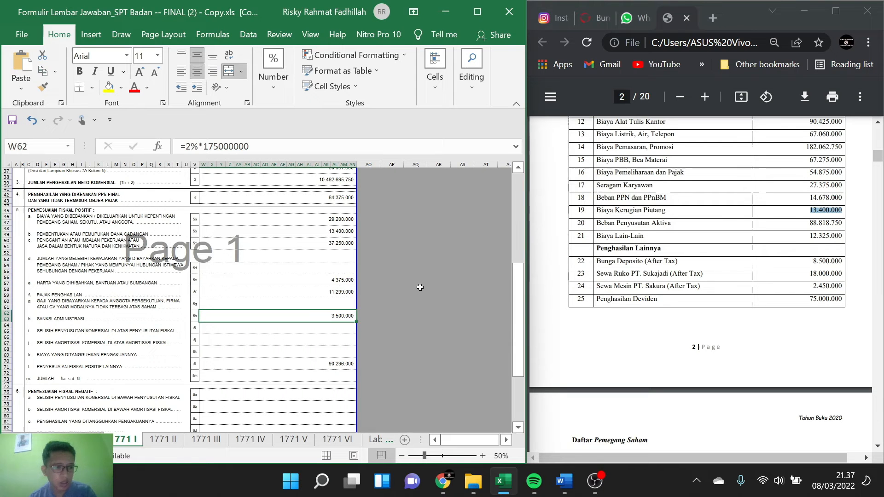
{"action": "scroll", "coordinate": [702, 234], "scroll_direction": "down", "scroll_amount": 2}
{"action": "scroll", "coordinate": [701, 234], "scroll_direction": "down", "scroll_amount": 20}
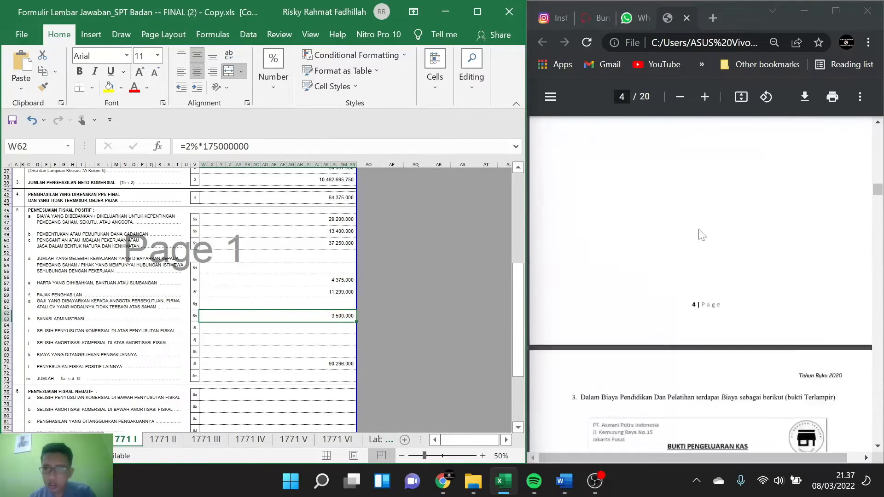
{"action": "scroll", "coordinate": [701, 235], "scroll_direction": "down", "scroll_amount": 5}
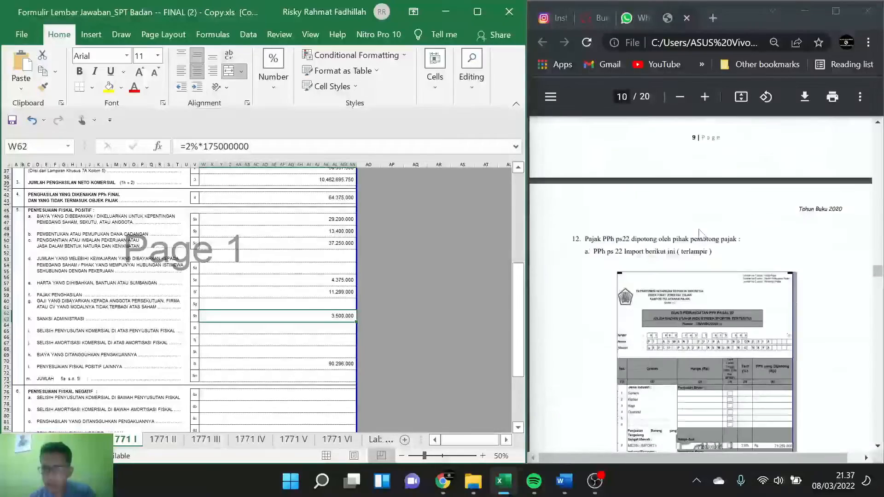
{"action": "scroll", "coordinate": [702, 234], "scroll_direction": "up", "scroll_amount": 3}
{"action": "scroll", "coordinate": [700, 234], "scroll_direction": "up", "scroll_amount": 10}
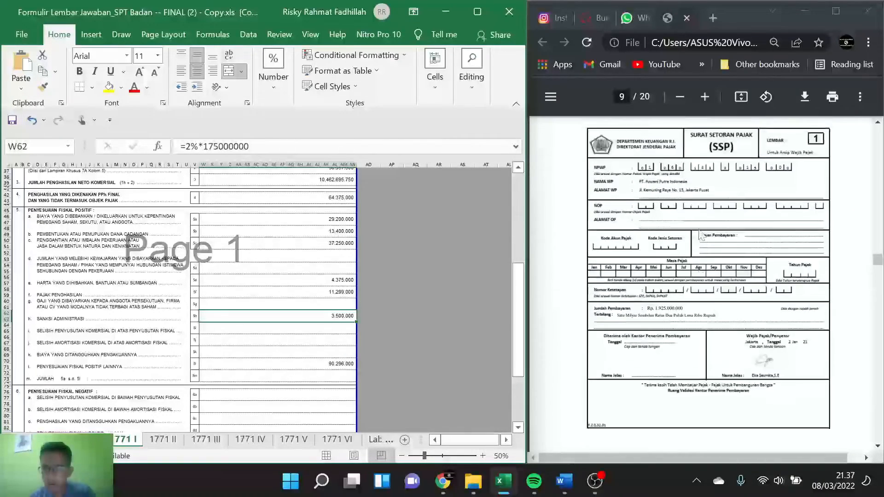
{"action": "scroll", "coordinate": [702, 235], "scroll_direction": "down", "scroll_amount": 3}
{"action": "scroll", "coordinate": [702, 234], "scroll_direction": "down", "scroll_amount": 15}
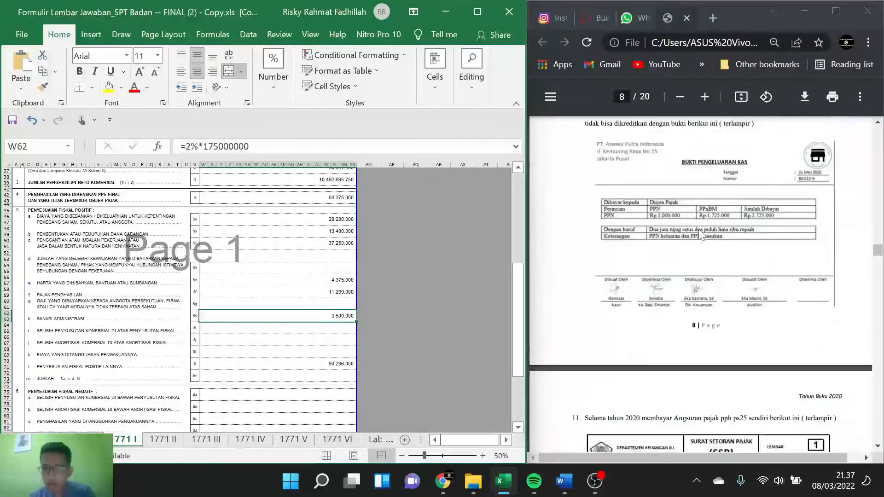
{"action": "scroll", "coordinate": [700, 234], "scroll_direction": "down", "scroll_amount": 20}
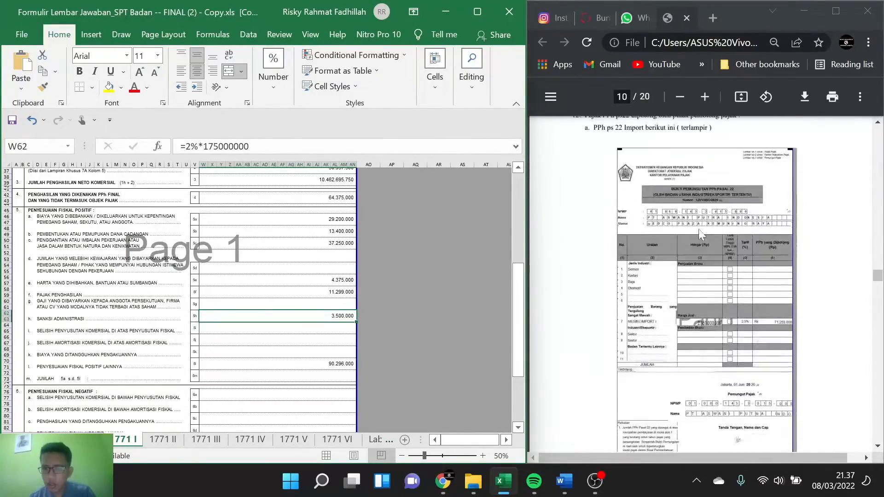
{"action": "scroll", "coordinate": [701, 235], "scroll_direction": "down", "scroll_amount": 20}
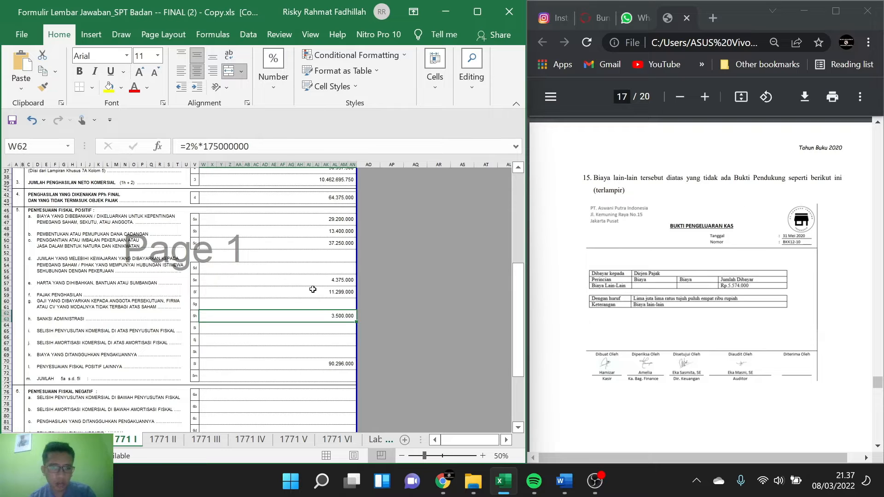
Step: Enter the note 15 Biaya Lain-Lain amount as =5574000 in item 5k, Biaya yang Ditangguhkan Pengakuannya
{"action": "scroll", "coordinate": [312, 289], "scroll_direction": "down", "scroll_amount": 1}
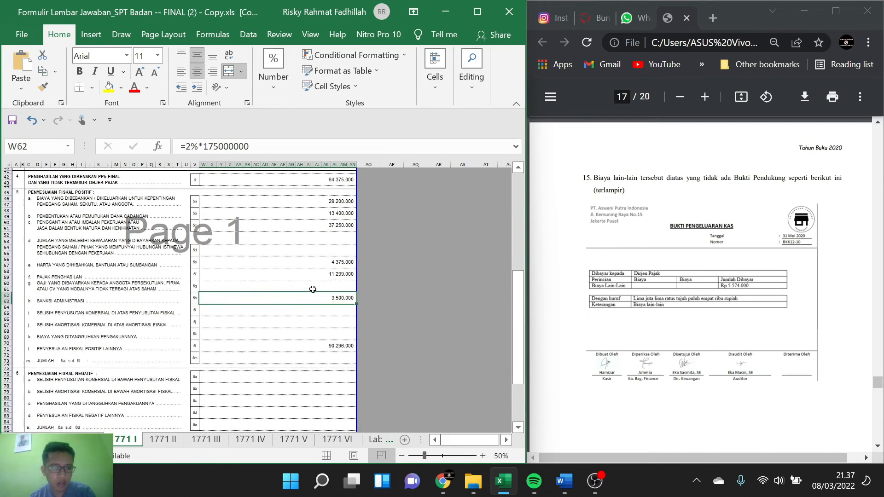
{"action": "left_click", "coordinate": [319, 335]}
{"action": "key", "text": "BackSpace"}
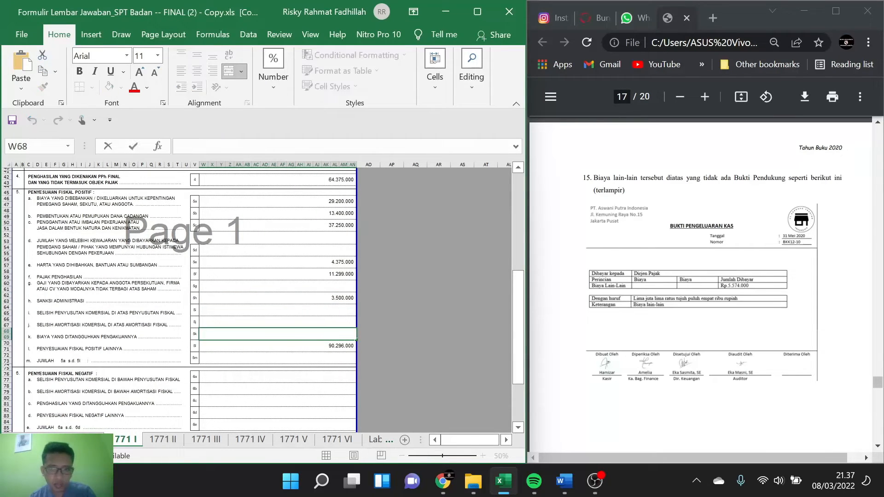
{"action": "type", "text": "="}
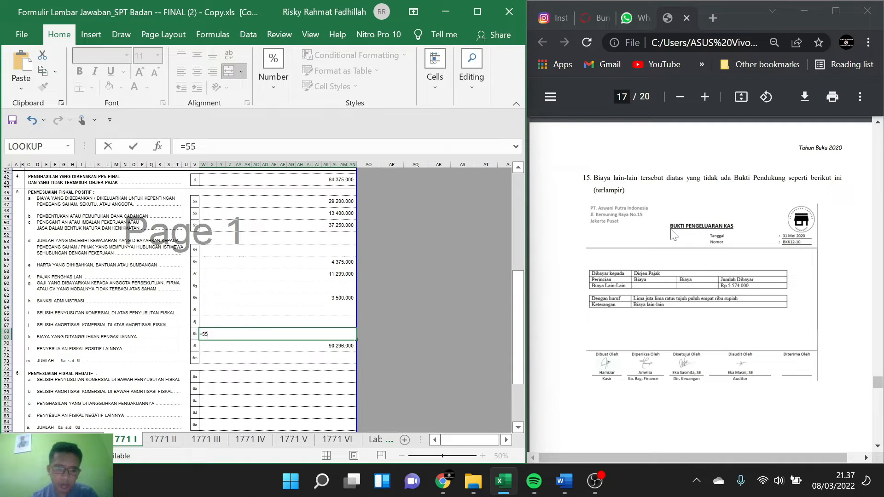
{"action": "type", "text": "55"}
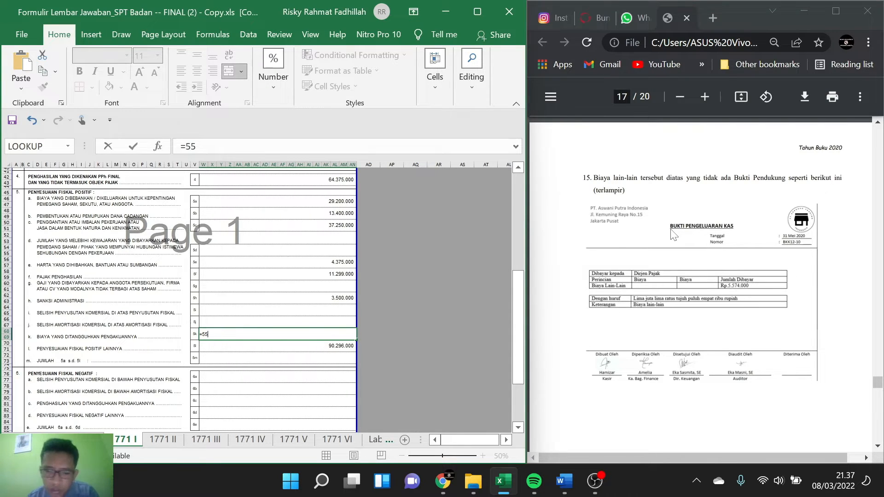
{"action": "type", "text": "74"}
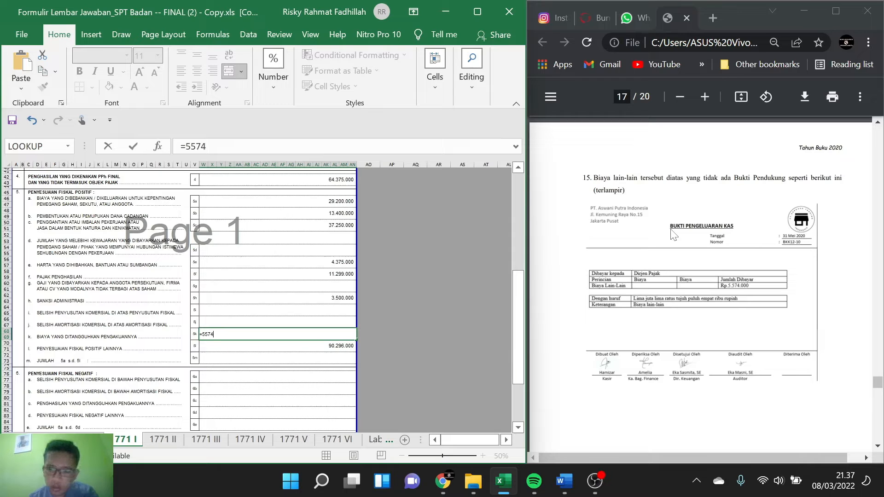
{"action": "type", "text": "000"}
{"action": "key", "text": "Return"}
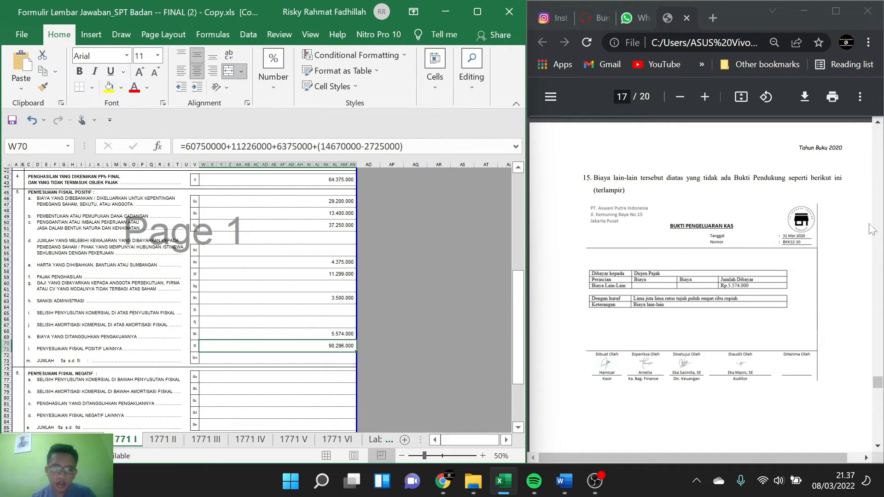
Step: Review the vehicle maintenance, PPN/PPnBM and PPh 25 installment evidence in notes 9 to 11 of the PDF case
{"action": "scroll", "coordinate": [817, 289], "scroll_direction": "up", "scroll_amount": 20}
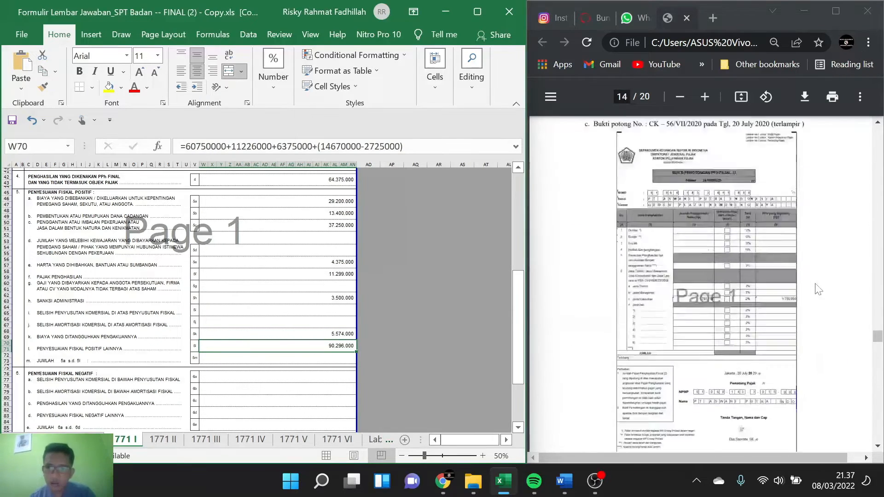
{"action": "scroll", "coordinate": [817, 289], "scroll_direction": "up", "scroll_amount": 20}
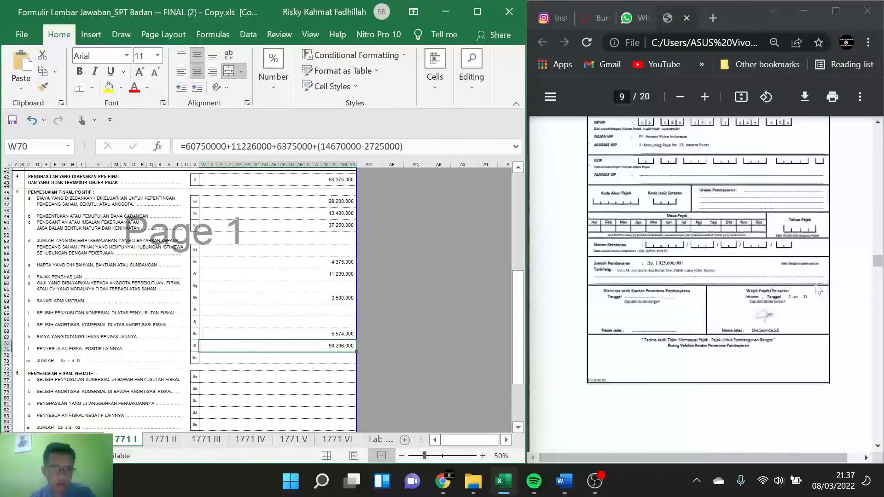
{"action": "scroll", "coordinate": [817, 289], "scroll_direction": "up", "scroll_amount": 3}
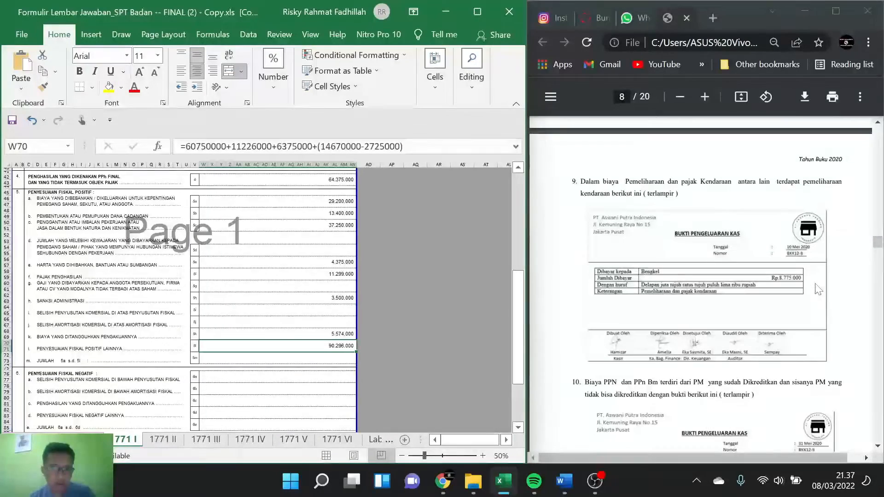
{"action": "scroll", "coordinate": [817, 289], "scroll_direction": "down", "scroll_amount": 3}
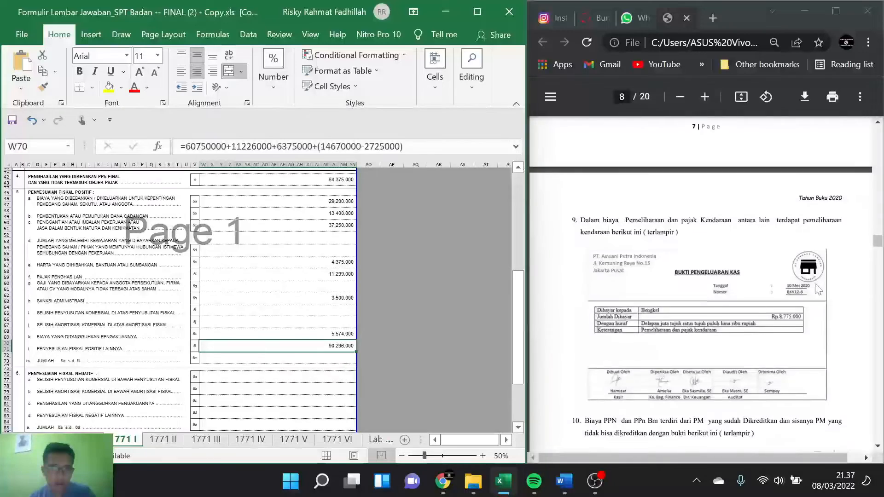
{"action": "scroll", "coordinate": [817, 289], "scroll_direction": "down", "scroll_amount": 10}
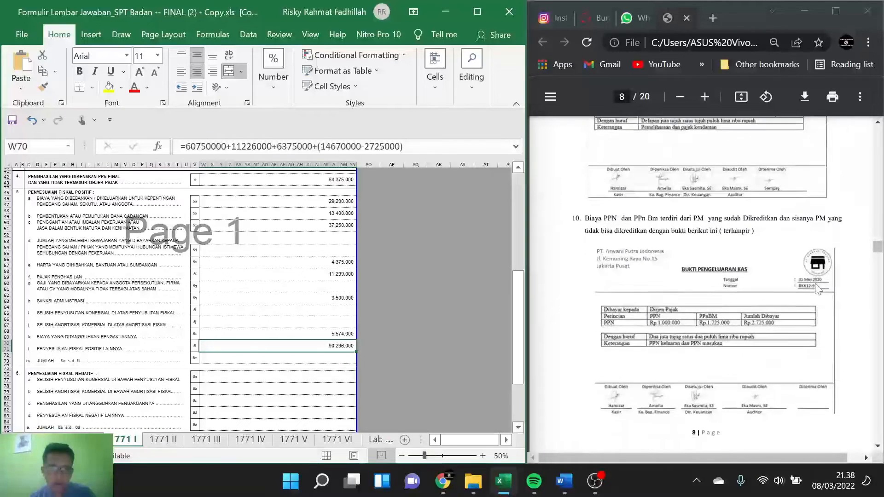
{"action": "scroll", "coordinate": [817, 289], "scroll_direction": "down", "scroll_amount": 10}
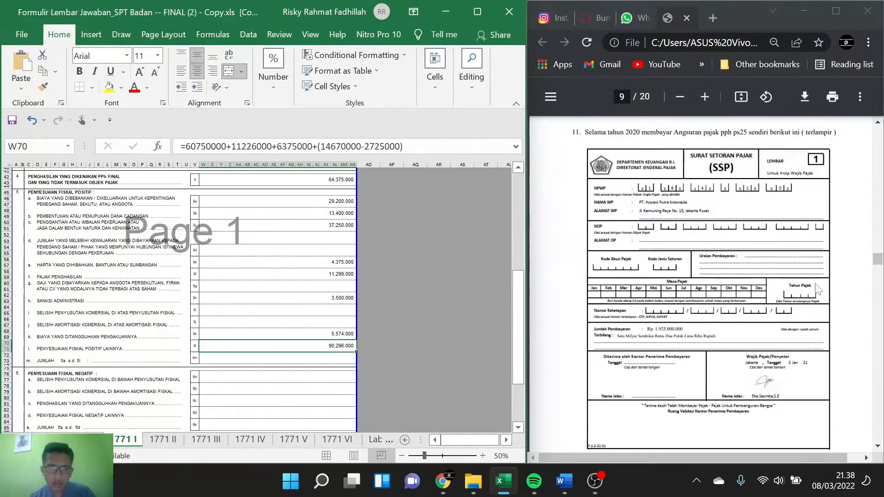
{"action": "scroll", "coordinate": [816, 289], "scroll_direction": "down", "scroll_amount": 20}
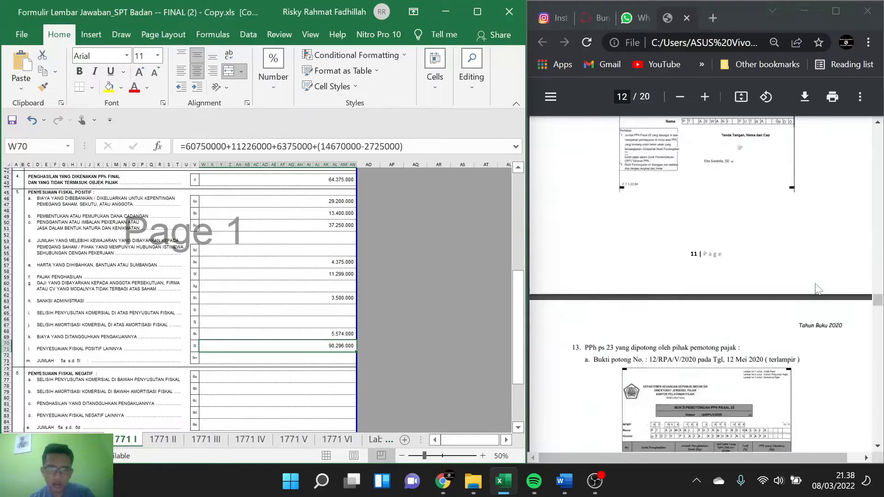
Step: Examine the STP PPh Pasal 25 payment slip in note 14 and the Biaya lain-lain voucher in note 15 against the 1771 I adjustments
{"action": "scroll", "coordinate": [816, 289], "scroll_direction": "up", "scroll_amount": 10}
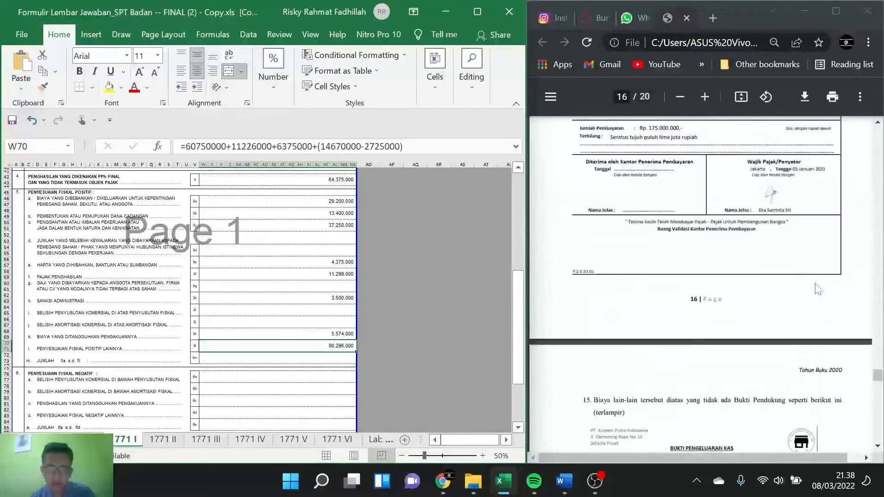
{"action": "scroll", "coordinate": [817, 289], "scroll_direction": "up", "scroll_amount": 1}
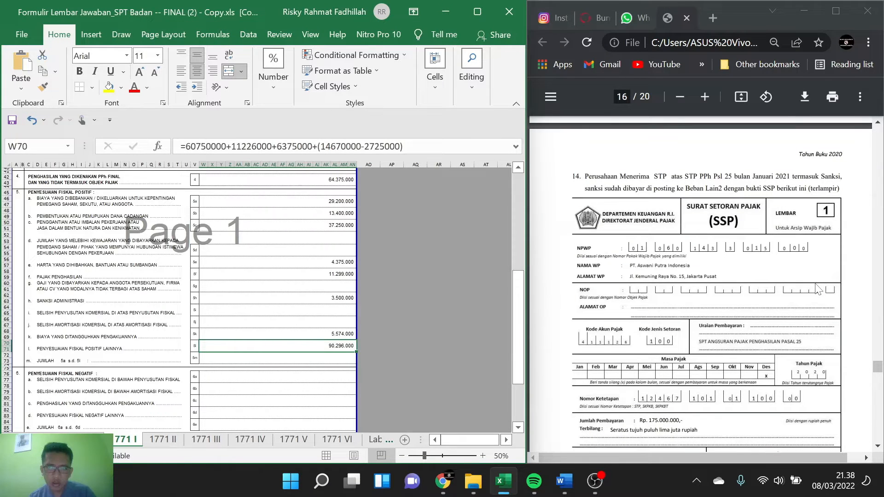
{"action": "scroll", "coordinate": [817, 289], "scroll_direction": "down", "scroll_amount": 1}
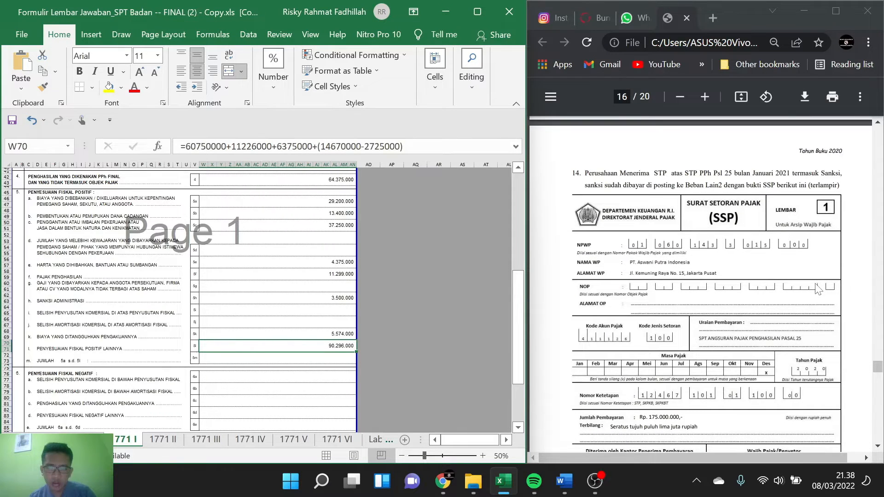
{"action": "scroll", "coordinate": [817, 289], "scroll_direction": "down", "scroll_amount": 2}
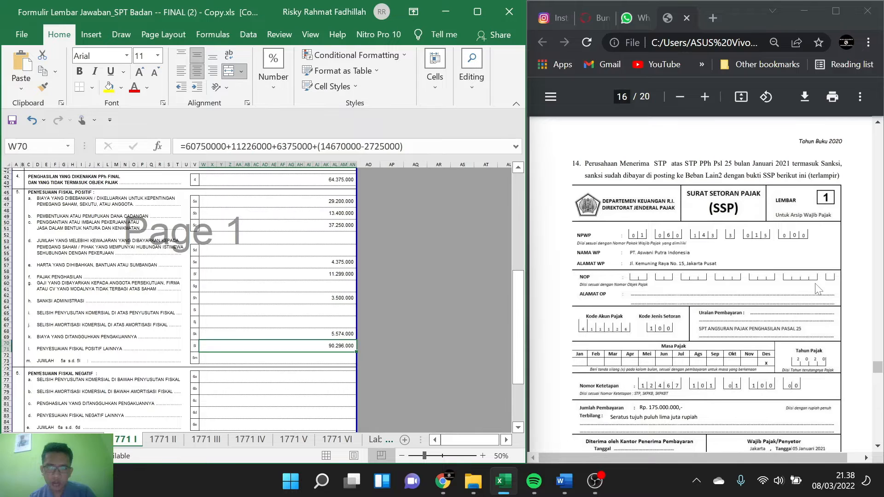
{"action": "scroll", "coordinate": [817, 289], "scroll_direction": "down", "scroll_amount": 1}
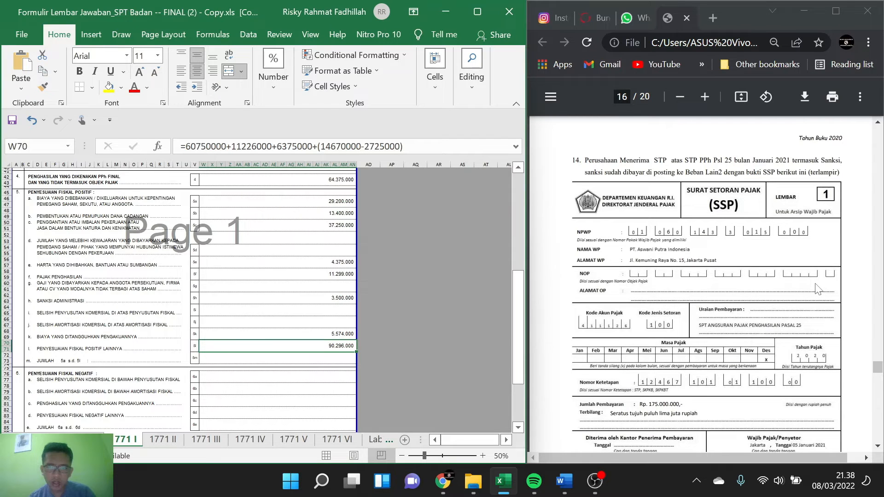
{"action": "scroll", "coordinate": [817, 289], "scroll_direction": "down", "scroll_amount": 2}
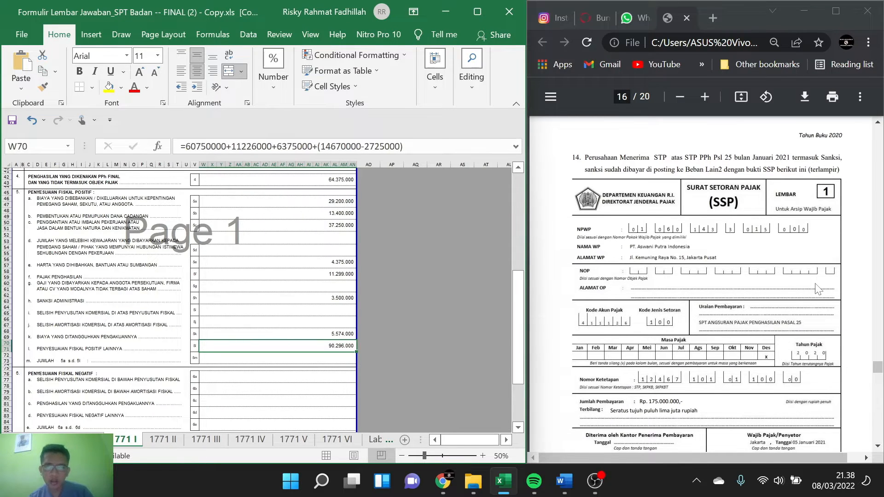
{"action": "scroll", "coordinate": [816, 289], "scroll_direction": "down", "scroll_amount": 7}
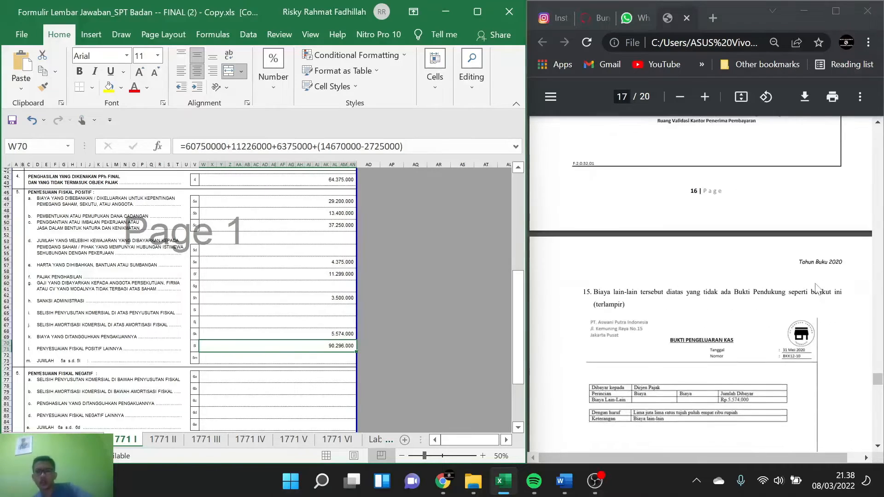
{"action": "scroll", "coordinate": [817, 289], "scroll_direction": "down", "scroll_amount": 1}
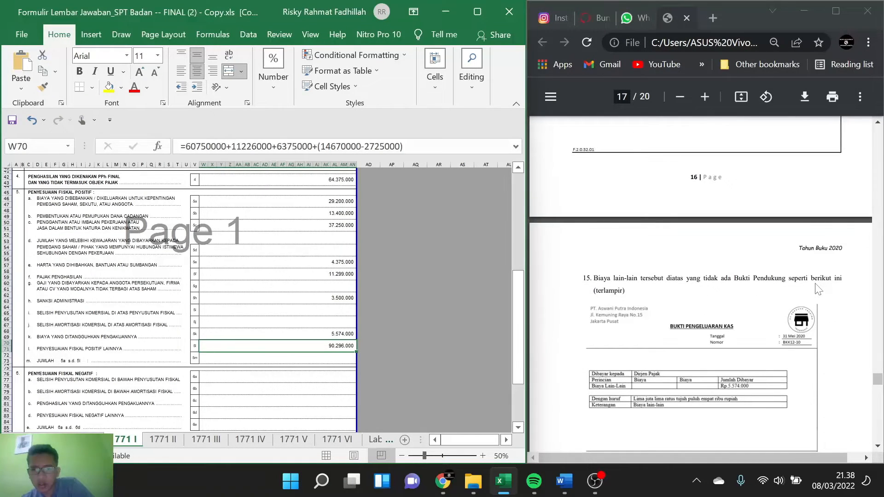
{"action": "scroll", "coordinate": [817, 289], "scroll_direction": "up", "scroll_amount": 6}
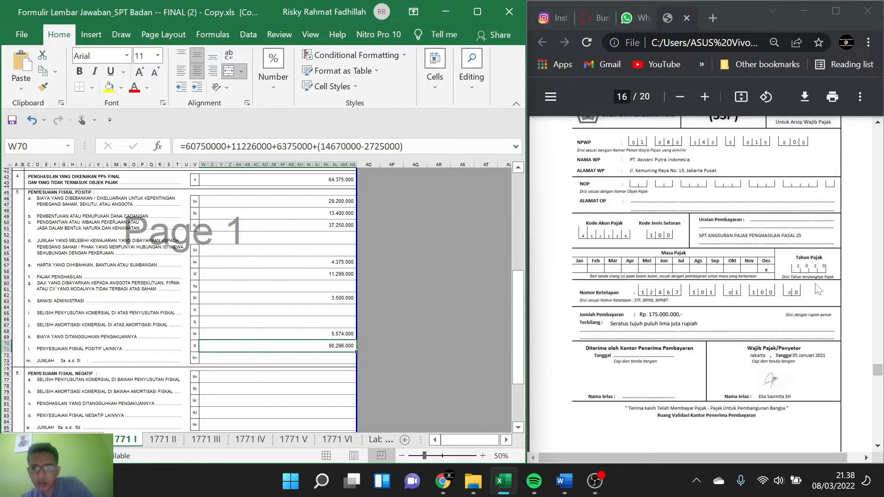
{"action": "scroll", "coordinate": [817, 289], "scroll_direction": "up", "scroll_amount": 3}
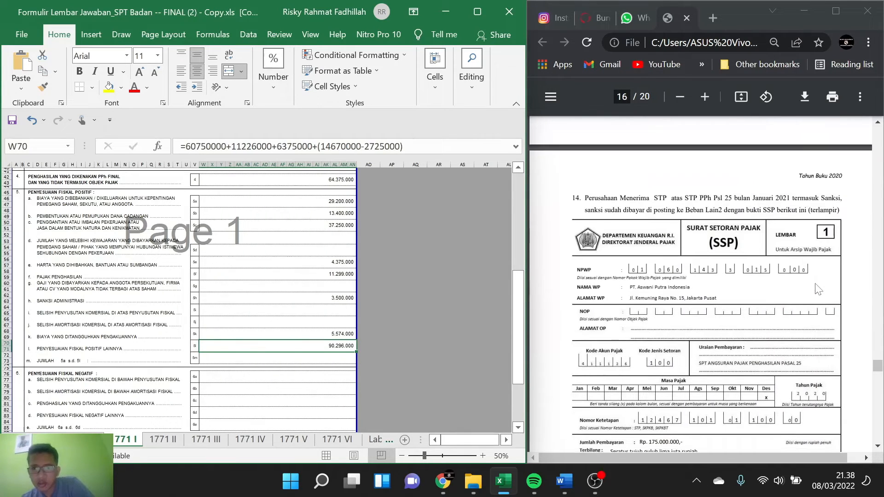
{"action": "scroll", "coordinate": [817, 289], "scroll_direction": "down", "scroll_amount": 1}
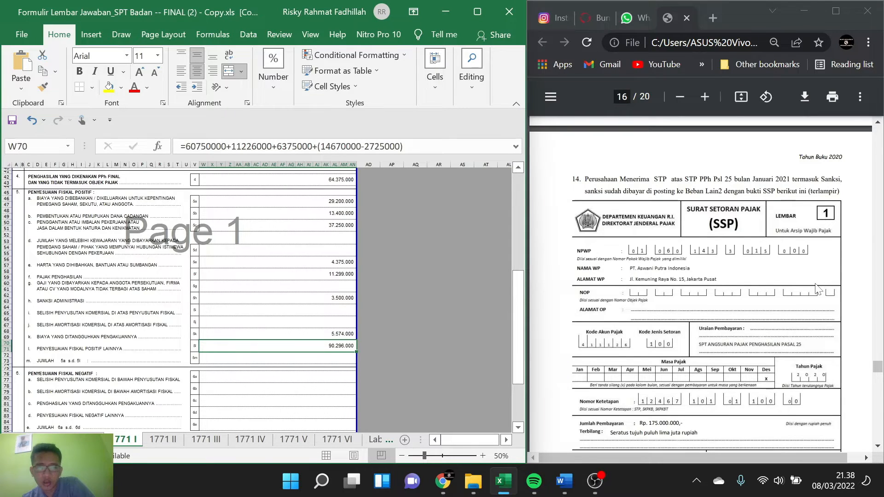
{"action": "scroll", "coordinate": [817, 289], "scroll_direction": "down", "scroll_amount": 1}
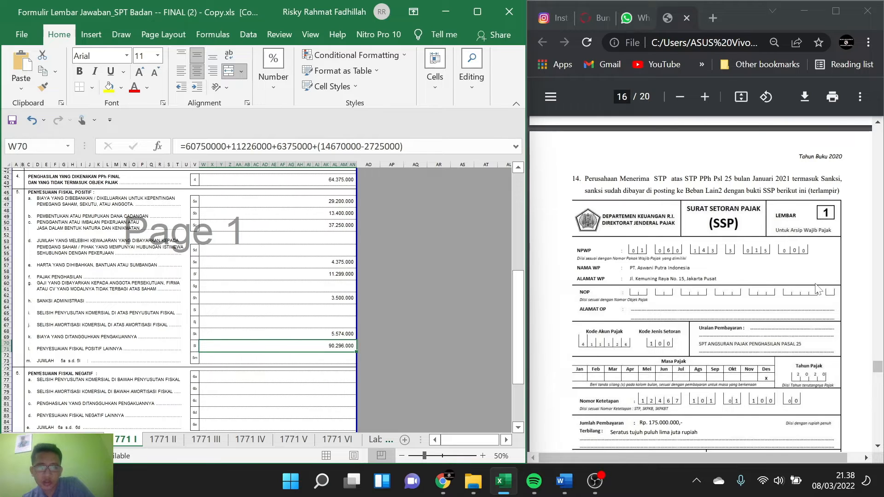
{"action": "scroll", "coordinate": [817, 289], "scroll_direction": "down", "scroll_amount": 3}
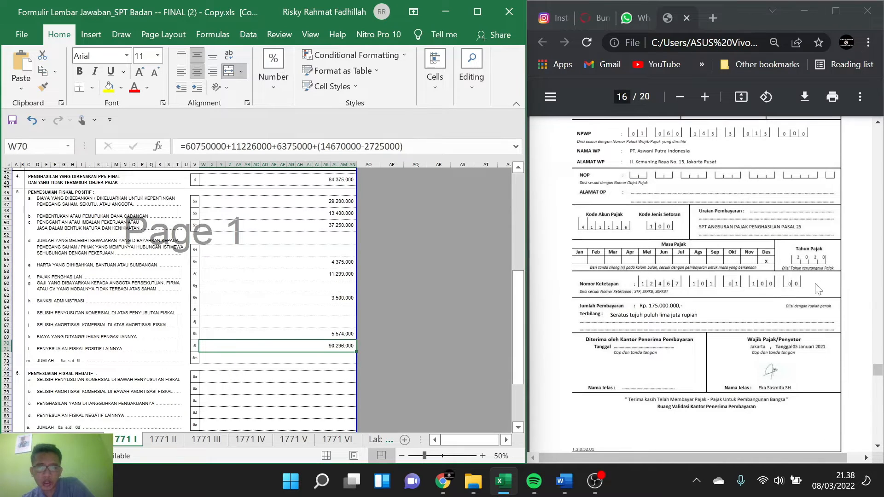
{"action": "scroll", "coordinate": [817, 289], "scroll_direction": "down", "scroll_amount": 3}
{"action": "scroll", "coordinate": [273, 284], "scroll_direction": "down", "scroll_amount": 1}
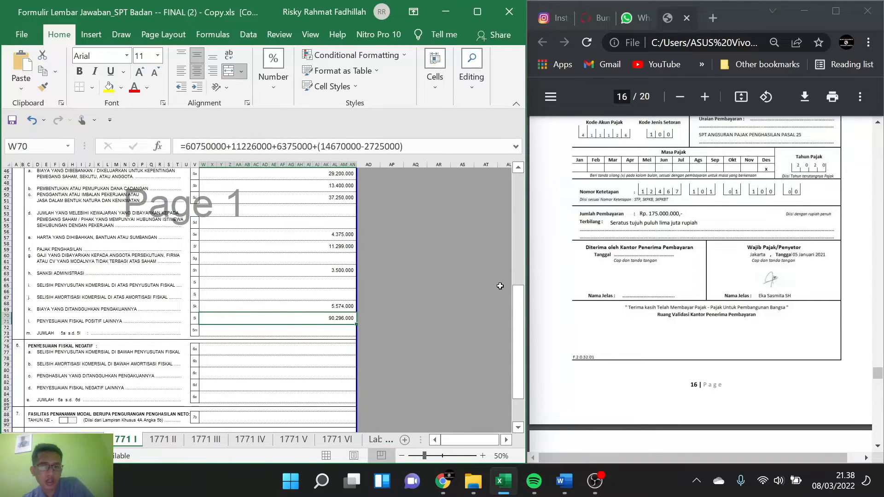
{"action": "scroll", "coordinate": [646, 276], "scroll_direction": "down", "scroll_amount": 2}
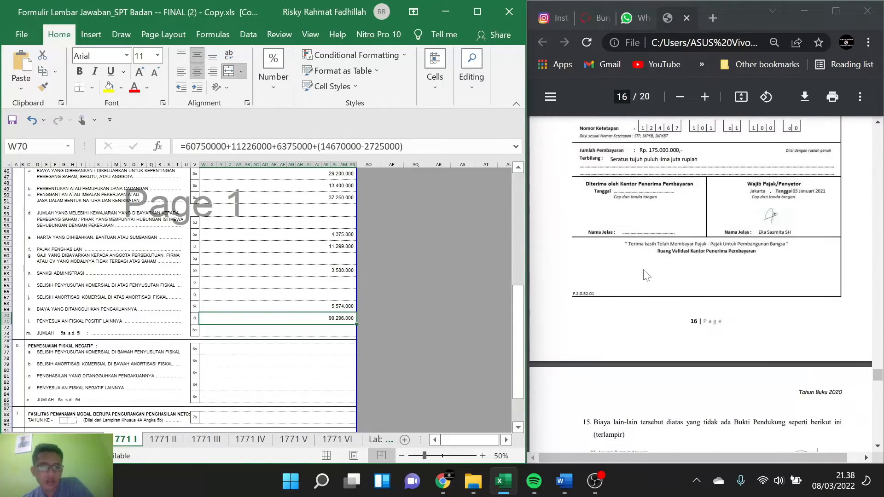
Step: Recheck the note 14 tax payment slip and note 15 cash voucher against items 5k and 5l of form 1771 I
{"action": "left_click", "coordinate": [317, 299]}
{"action": "left_click", "coordinate": [271, 315]}
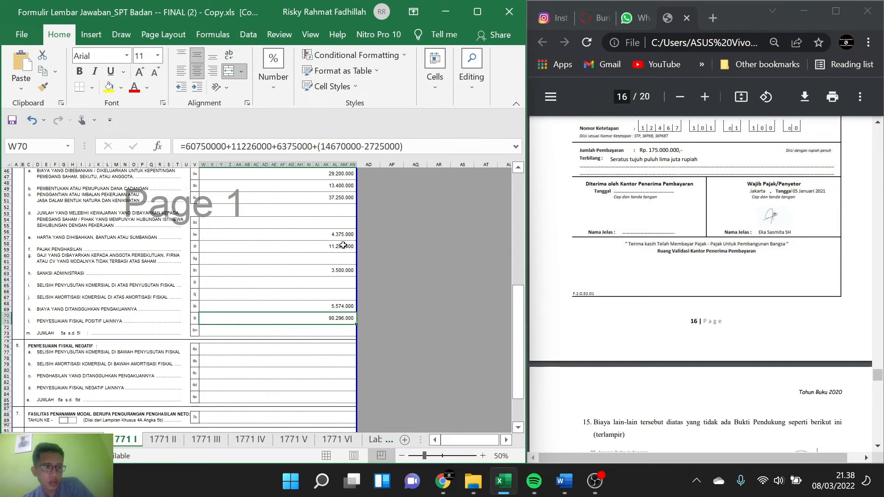
{"action": "scroll", "coordinate": [674, 276], "scroll_direction": "down", "scroll_amount": 2}
{"action": "scroll", "coordinate": [675, 276], "scroll_direction": "down", "scroll_amount": 3}
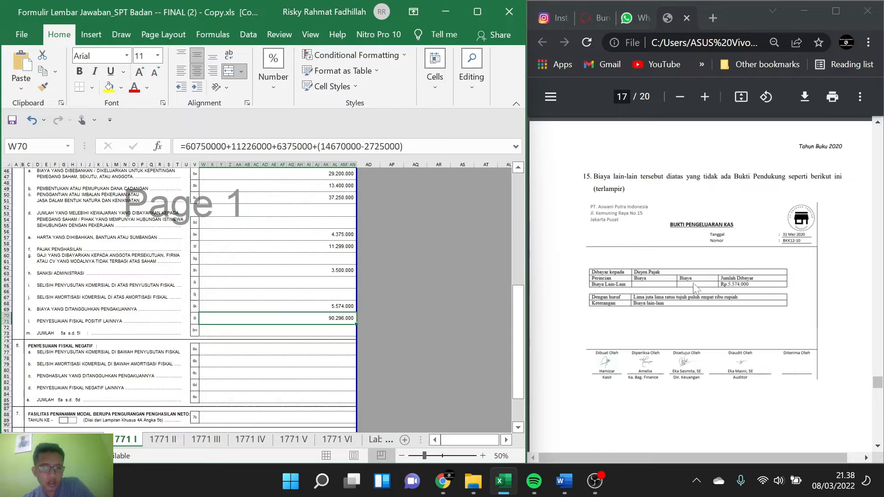
{"action": "scroll", "coordinate": [696, 289], "scroll_direction": "up", "scroll_amount": 5}
{"action": "scroll", "coordinate": [696, 289], "scroll_direction": "down", "scroll_amount": 7}
{"action": "scroll", "coordinate": [695, 289], "scroll_direction": "up", "scroll_amount": 20}
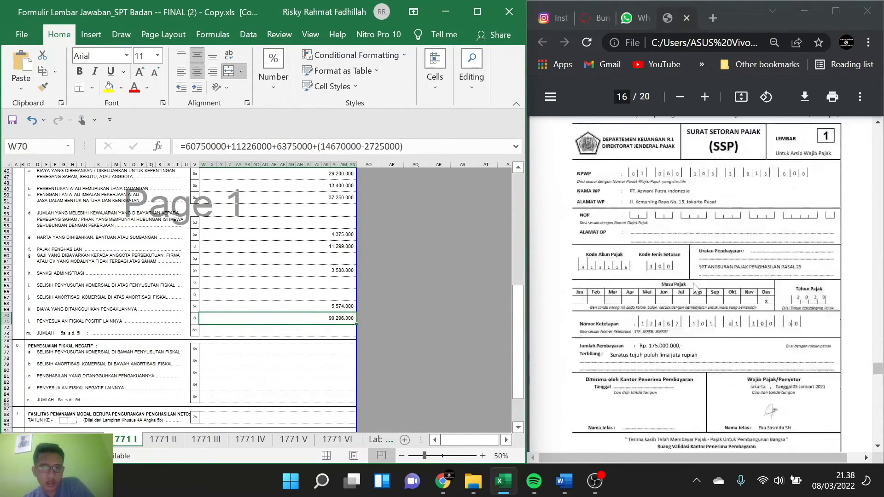
{"action": "scroll", "coordinate": [695, 289], "scroll_direction": "up", "scroll_amount": 2}
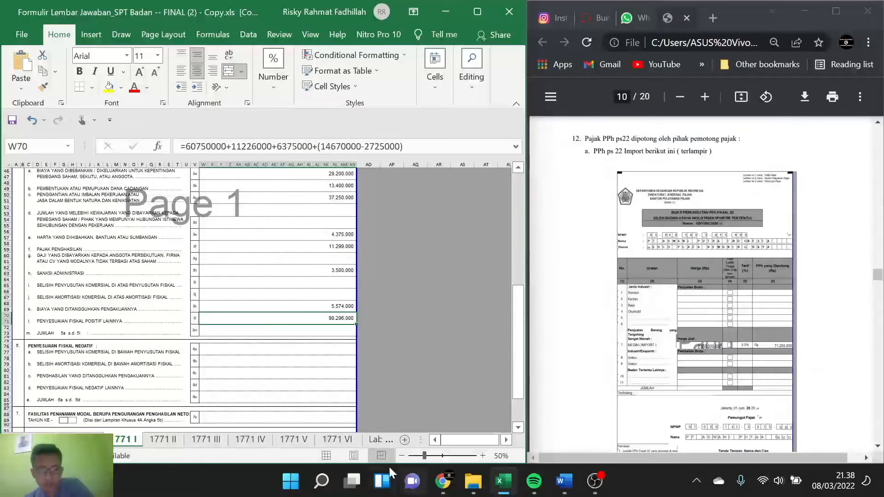
Step: Open the Lamp 1A fiscal depreciation sheet and bring up the fixed asset table of note 1 in the PDF case
{"action": "left_click", "coordinate": [386, 437]}
{"action": "left_click", "coordinate": [387, 437]}
{"action": "left_click", "coordinate": [385, 435]}
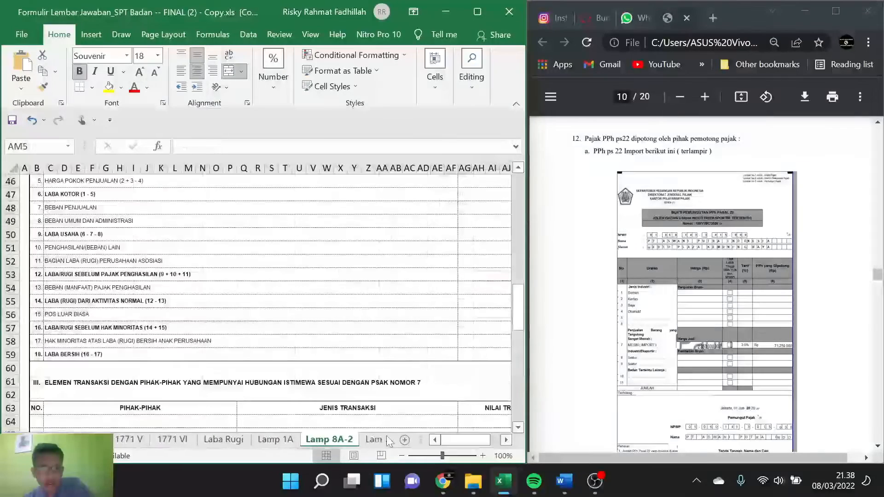
{"action": "left_click", "coordinate": [283, 437]}
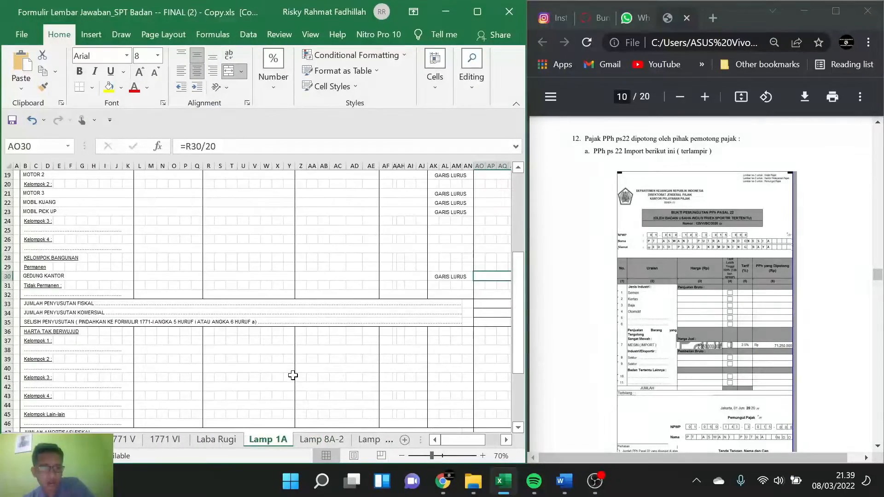
{"action": "scroll", "coordinate": [292, 373], "scroll_direction": "up", "scroll_amount": 5}
{"action": "scroll", "coordinate": [747, 316], "scroll_direction": "up", "scroll_amount": 20}
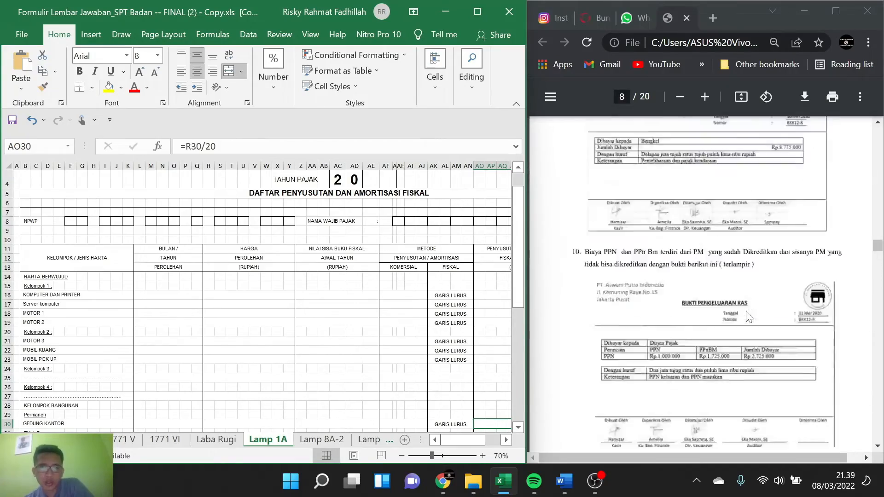
{"action": "scroll", "coordinate": [748, 317], "scroll_direction": "down", "scroll_amount": 7}
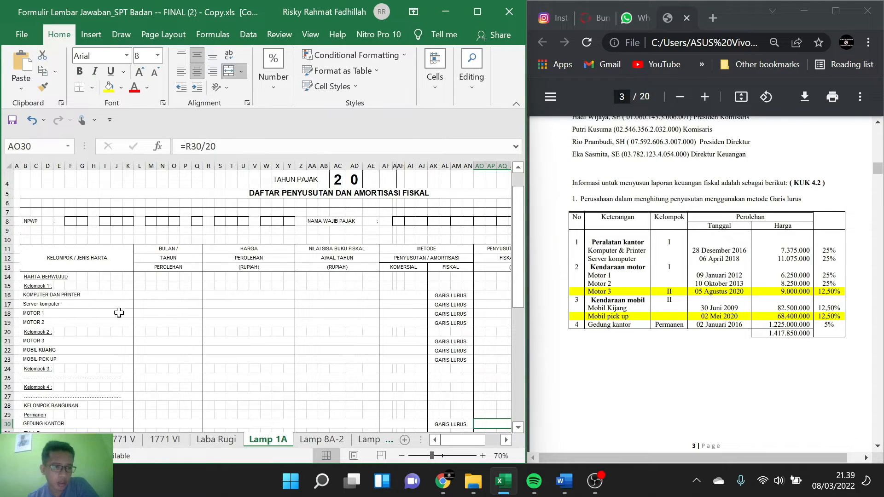
Step: Enter 28 DESEMBER 2016 as the acquisition date of Komputer dan Printer in Kelompok 1
{"action": "left_click", "coordinate": [146, 308]}
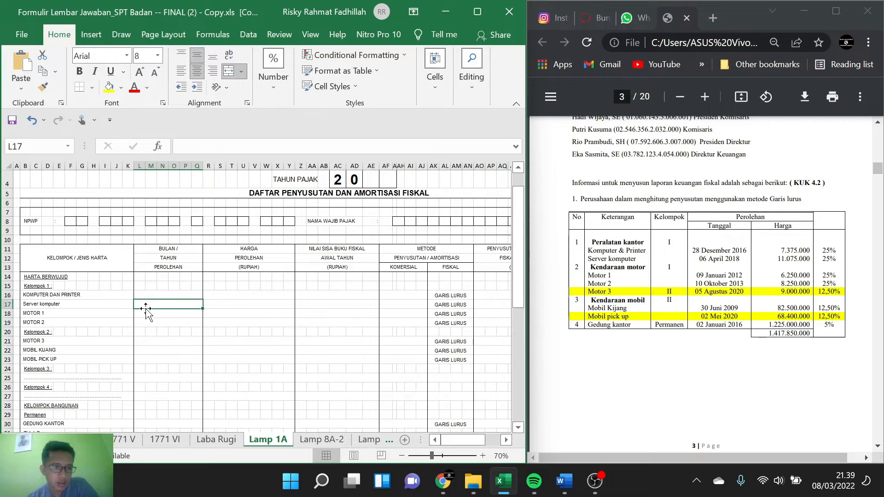
{"action": "left_click", "coordinate": [166, 296]}
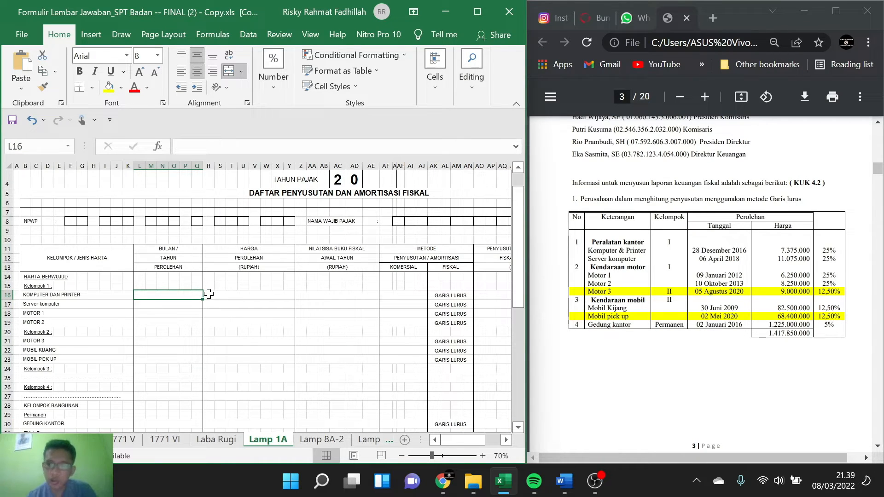
{"action": "type", "text": "28 DES"}
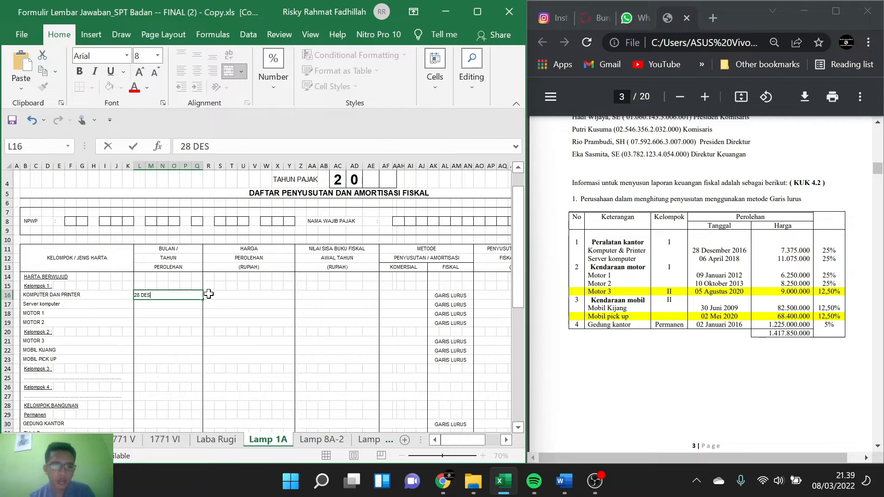
{"action": "type", "text": "EMBER 202"}
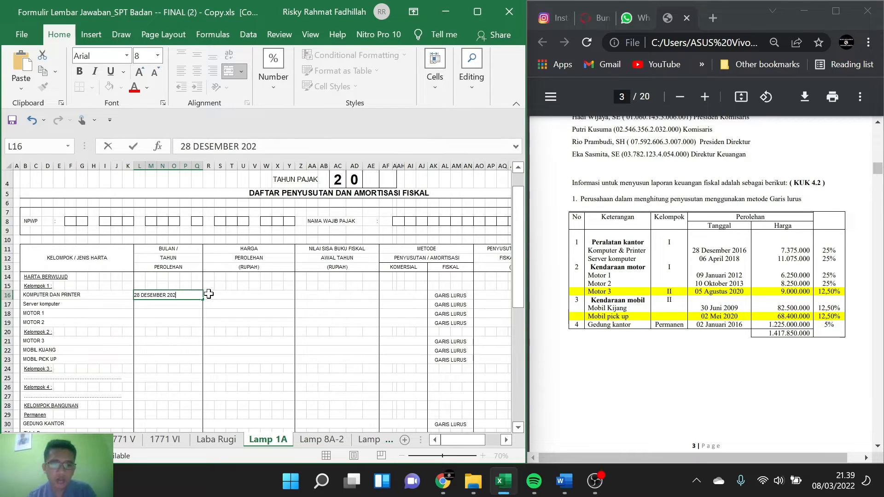
{"action": "key", "text": "BackSpace"}
{"action": "type", "text": "1"}
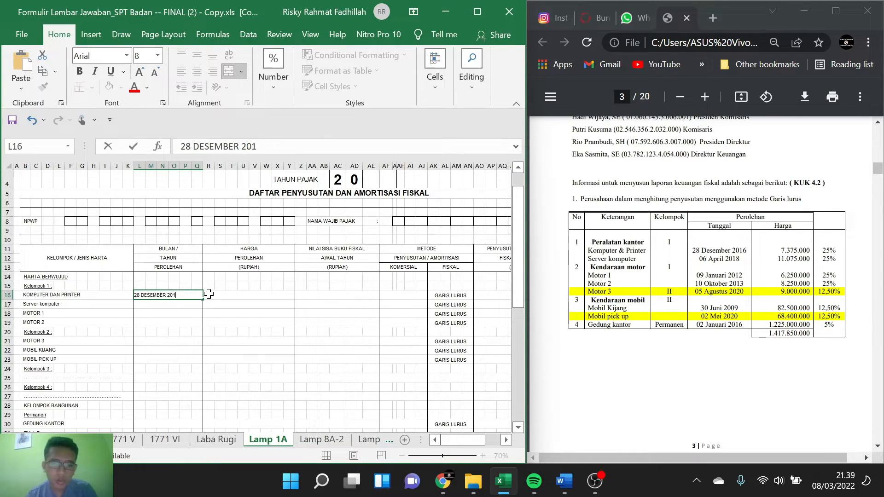
{"action": "type", "text": "6"}
Step: Enter 7375000 as the acquisition price of Komputer dan Printer and check its current-year fiscal depreciation formula
{"action": "left_click", "coordinate": [209, 293]}
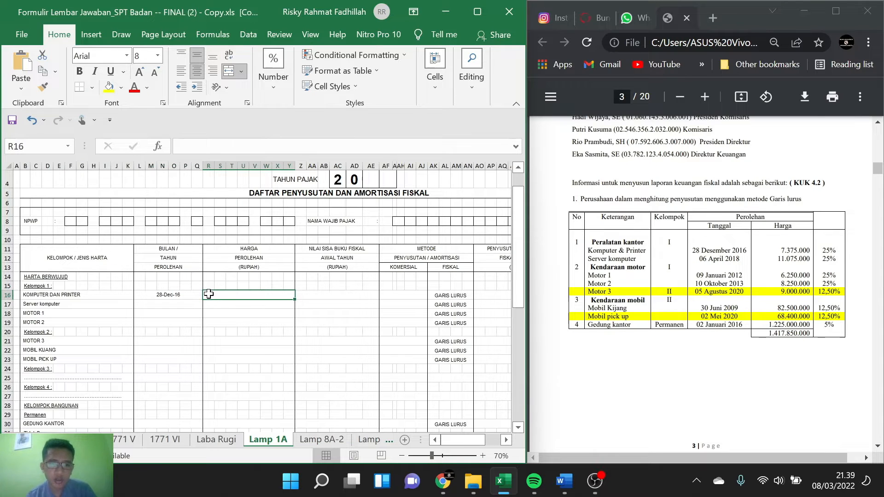
{"action": "type", "text": "7"}
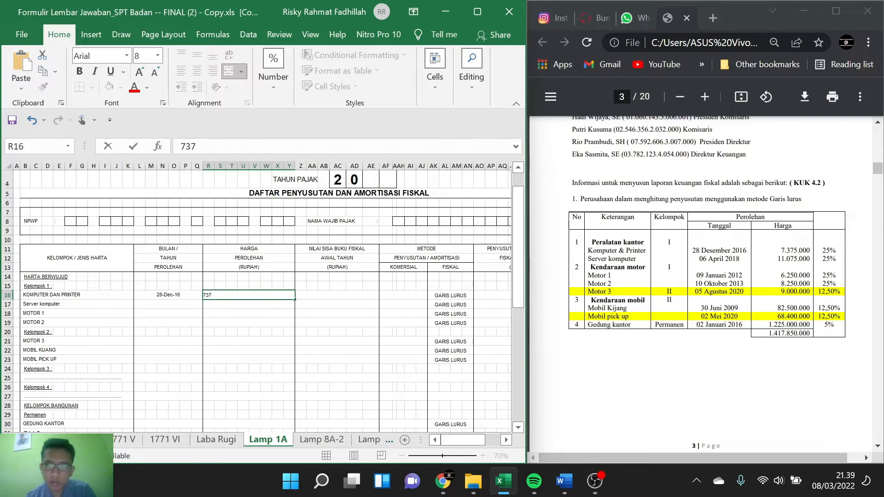
{"action": "type", "text": ".375.000"}
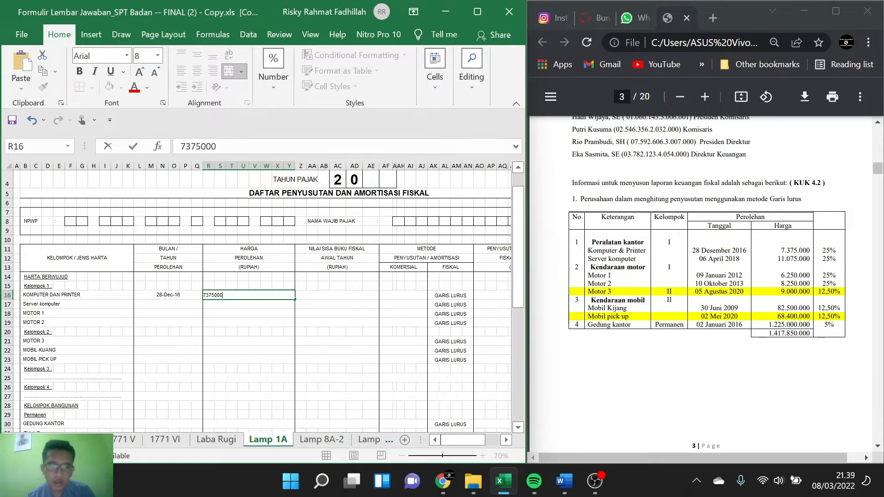
{"action": "key", "text": "Tab"}
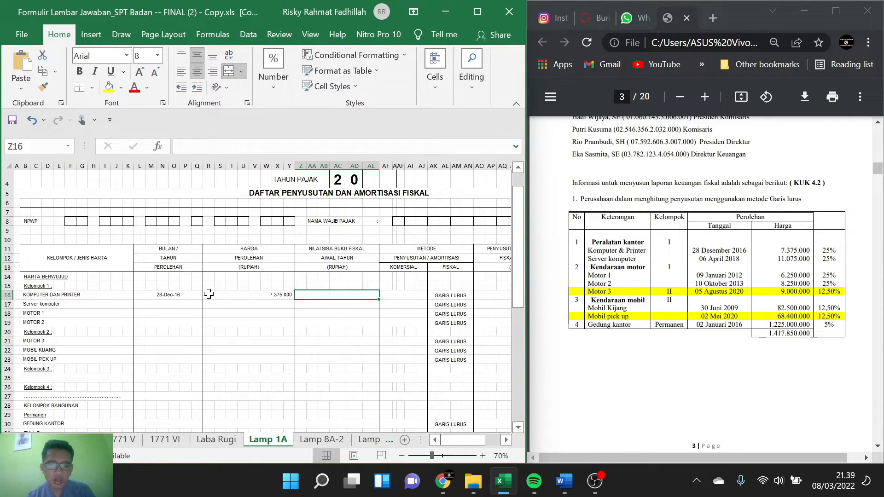
{"action": "key", "text": "Tab"}
{"action": "key", "text": "Tab"}
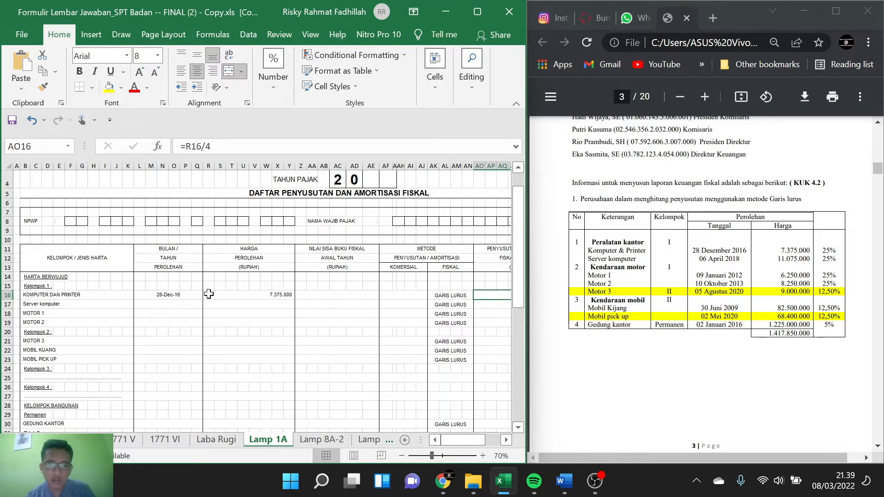
{"action": "scroll", "coordinate": [304, 369], "scroll_direction": "right", "scroll_amount": 5}
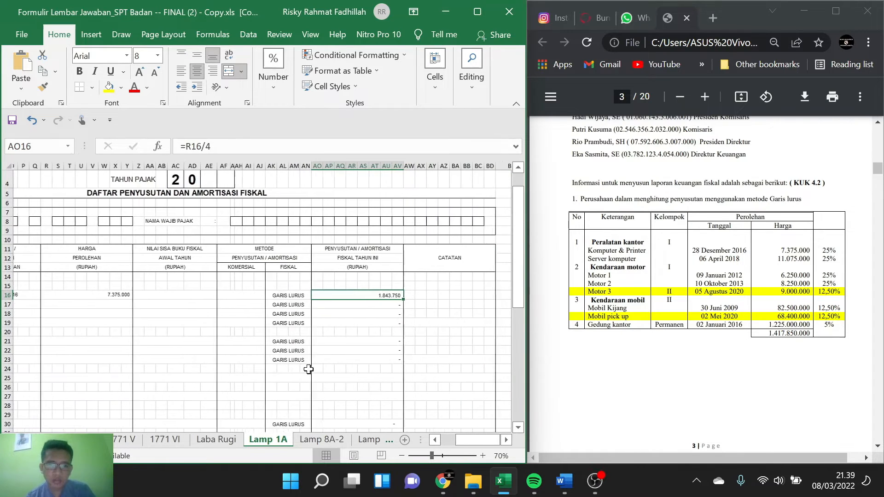
{"action": "scroll", "coordinate": [308, 369], "scroll_direction": "right", "scroll_amount": 1}
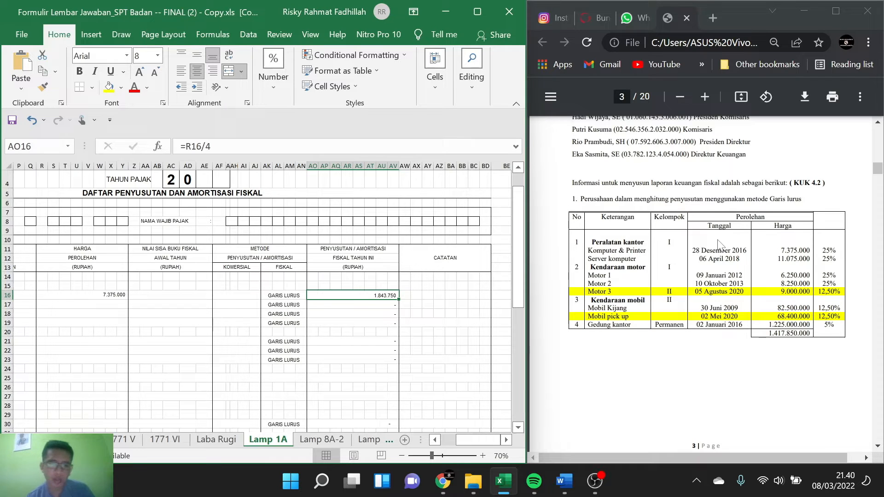
Step: Set the beginning-of-year fiscal book value of Komputer dan Printer to =0
{"action": "left_click", "coordinate": [173, 296]}
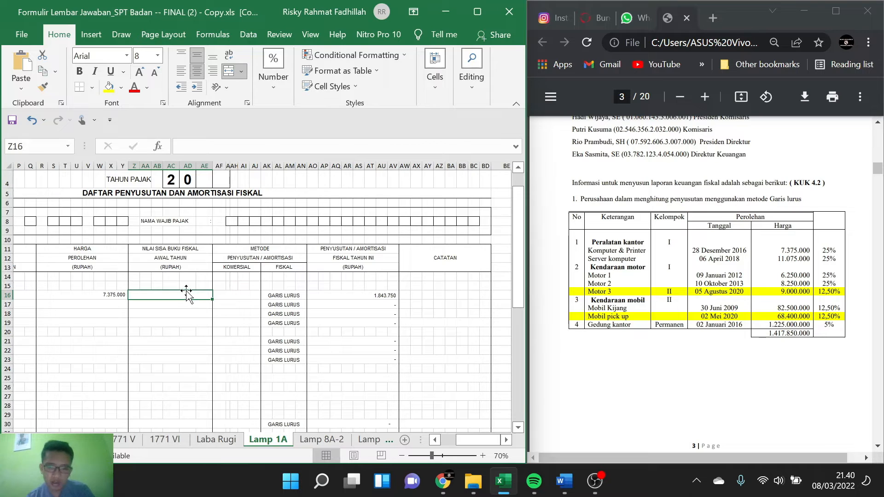
{"action": "type", "text": "="}
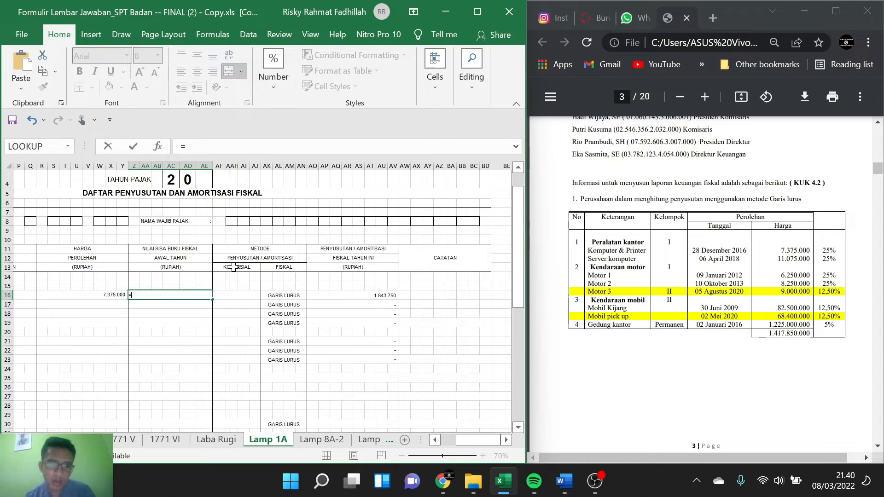
{"action": "type", "text": "0"}
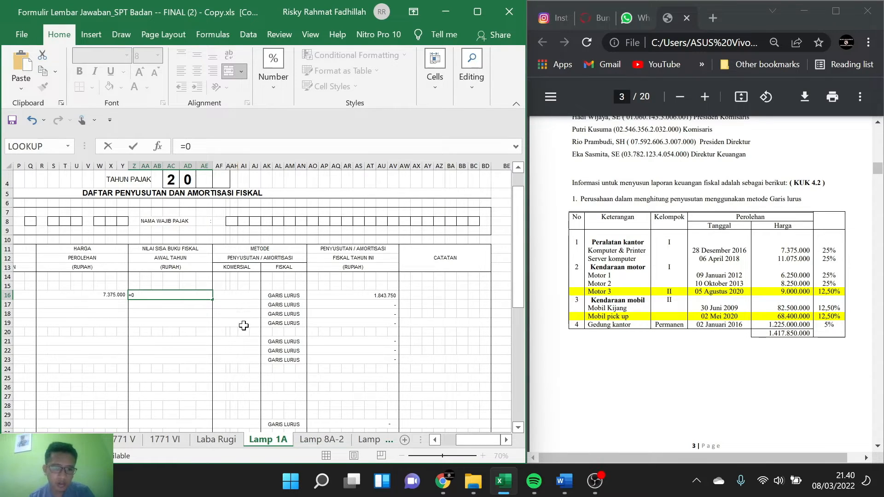
{"action": "left_click", "coordinate": [247, 339]}
Step: Fill in the Server komputer row with acquisition date 6 APRIL 2018 and acquisition price 11075000
{"action": "scroll", "coordinate": [103, 309], "scroll_direction": "left", "scroll_amount": 3}
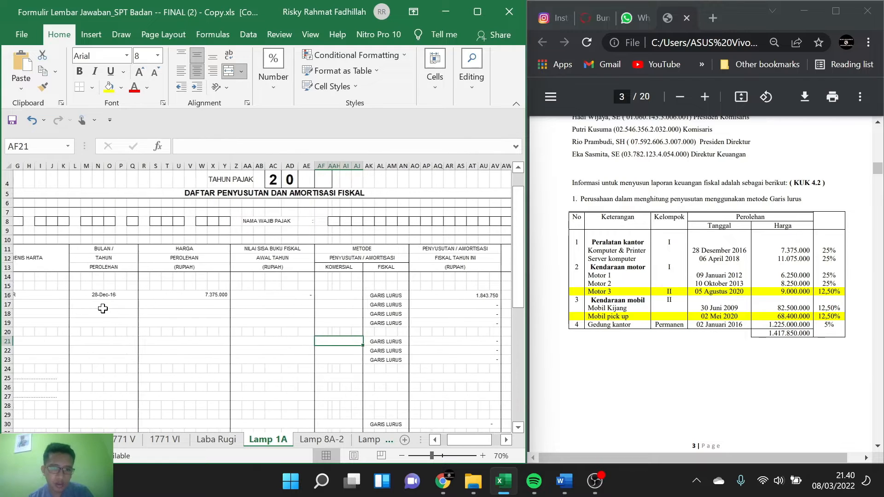
{"action": "scroll", "coordinate": [40, 312], "scroll_direction": "left", "scroll_amount": 2}
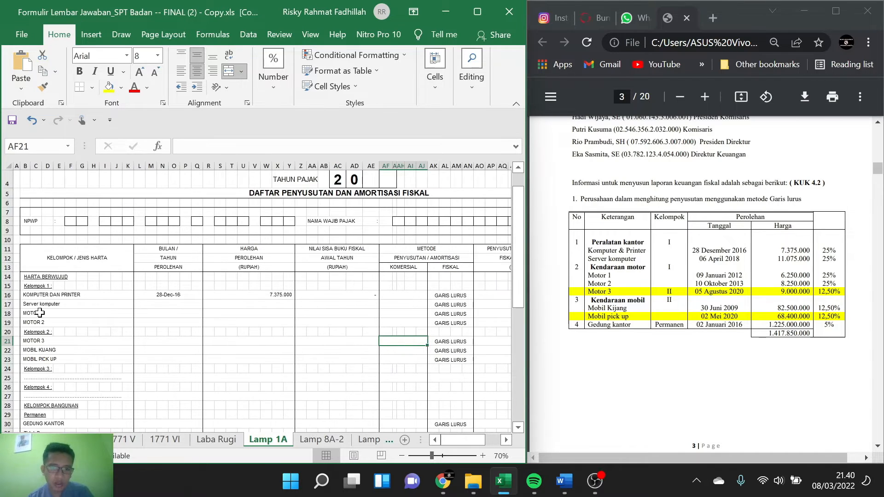
{"action": "left_click", "coordinate": [171, 305]}
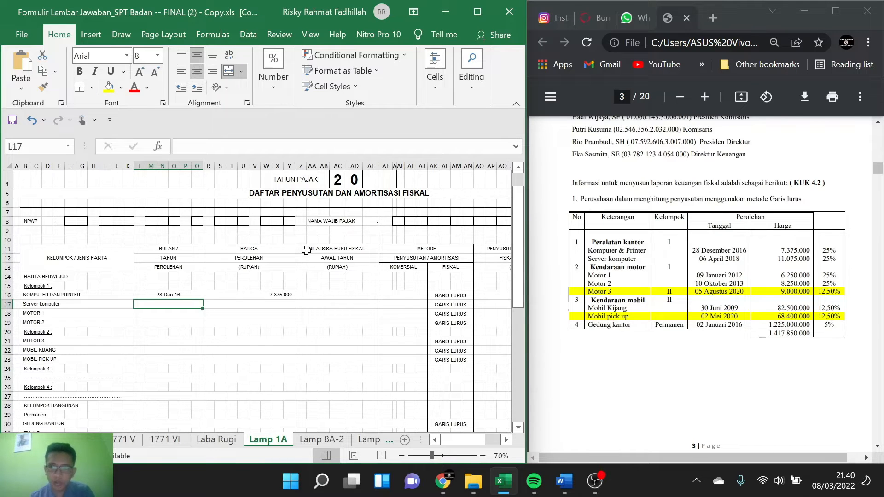
{"action": "type", "text": "6 APR"}
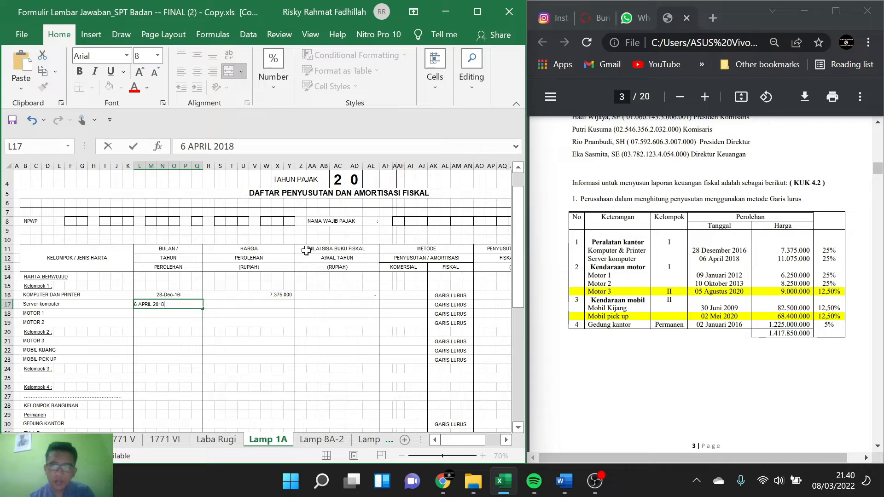
{"action": "type", "text": "IL 2018"}
{"action": "key", "text": "Tab"}
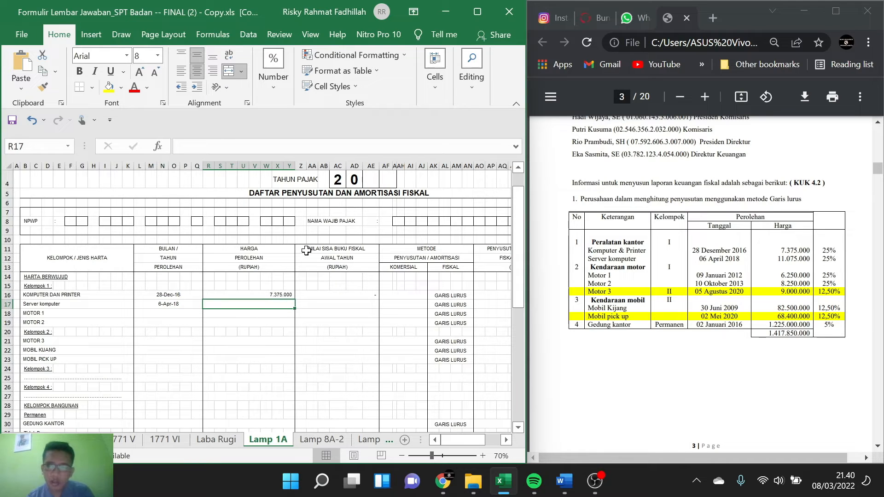
{"action": "type", "text": "11075"}
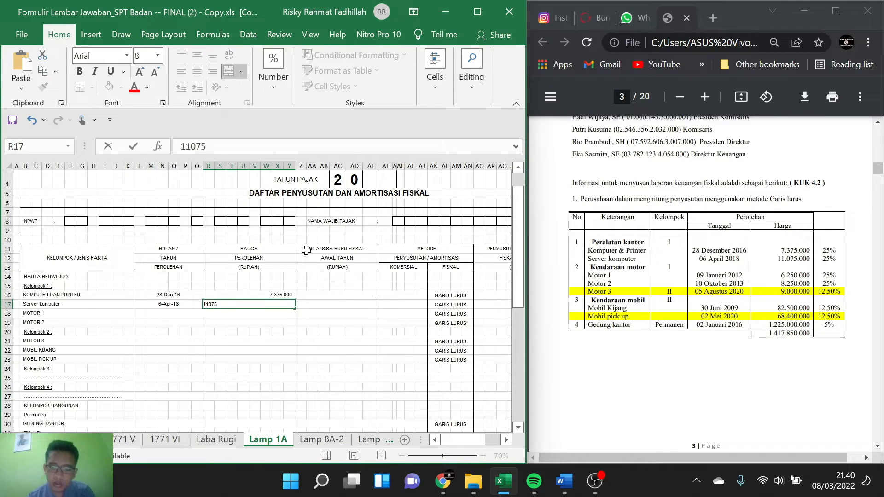
{"action": "type", "text": "000"}
{"action": "key", "text": "Return"}
{"action": "key", "text": "Left"}
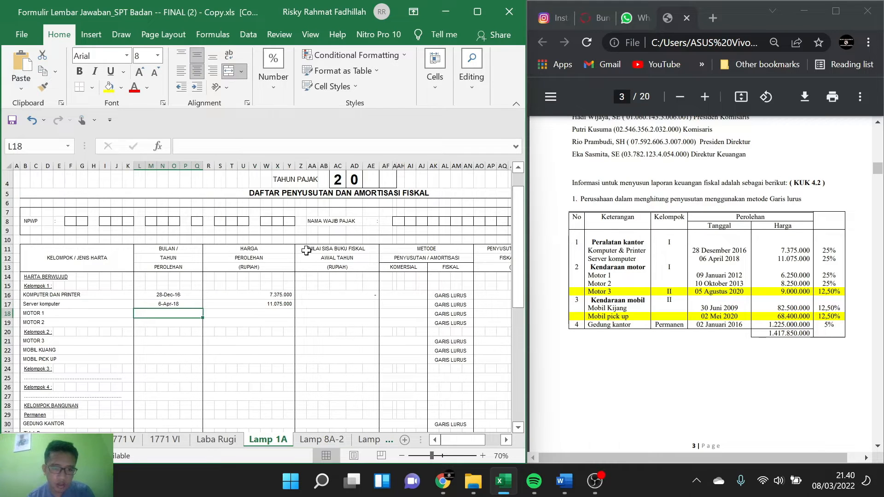
Step: Check the current-year fiscal depreciation formula of the Server komputer row
{"action": "left_click", "coordinate": [352, 303]}
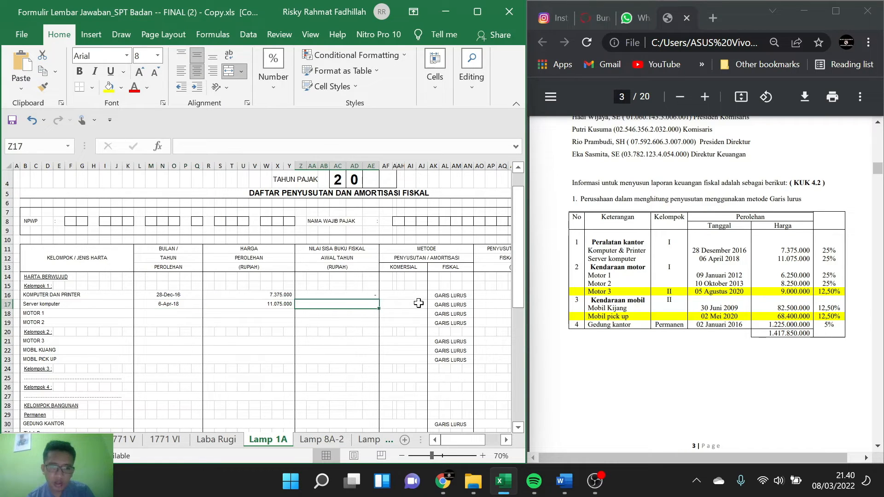
{"action": "left_click", "coordinate": [481, 305]}
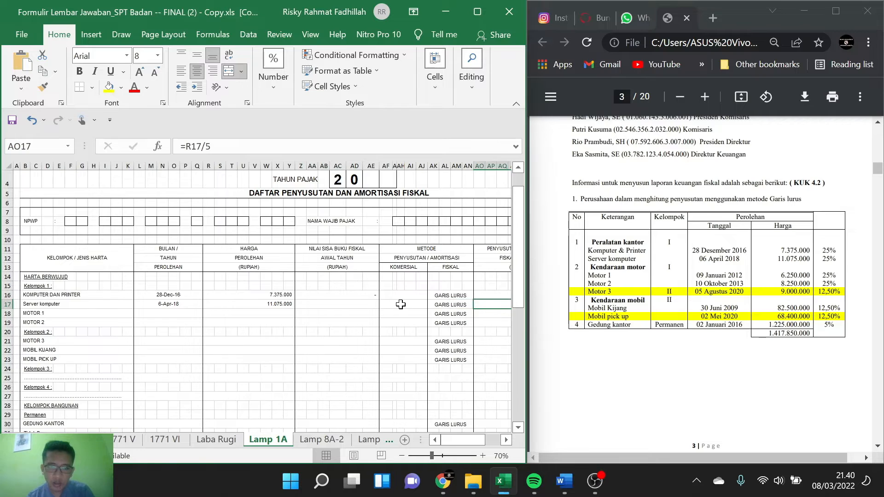
{"action": "scroll", "coordinate": [401, 304], "scroll_direction": "right", "scroll_amount": 4}
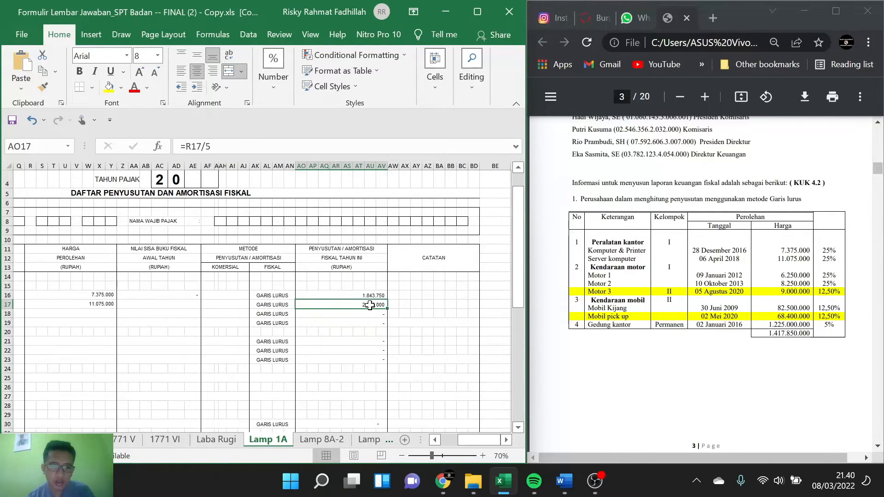
{"action": "key", "text": "F2"}
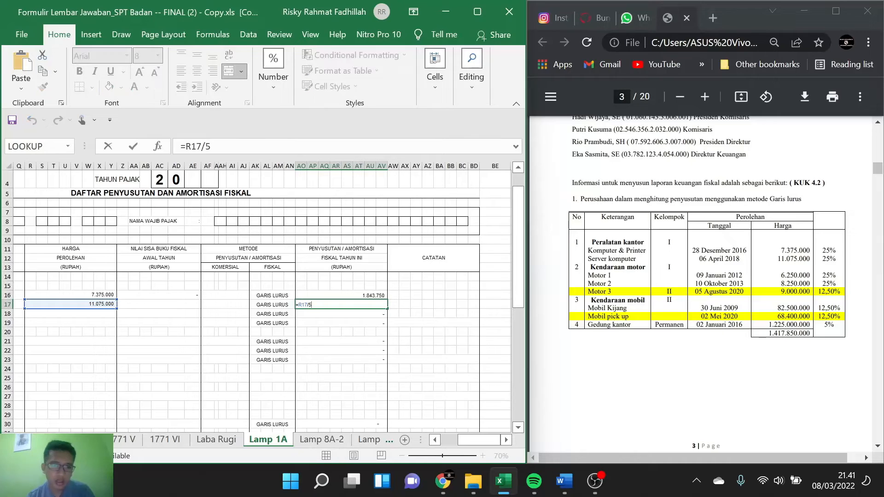
{"action": "left_click", "coordinate": [162, 303]}
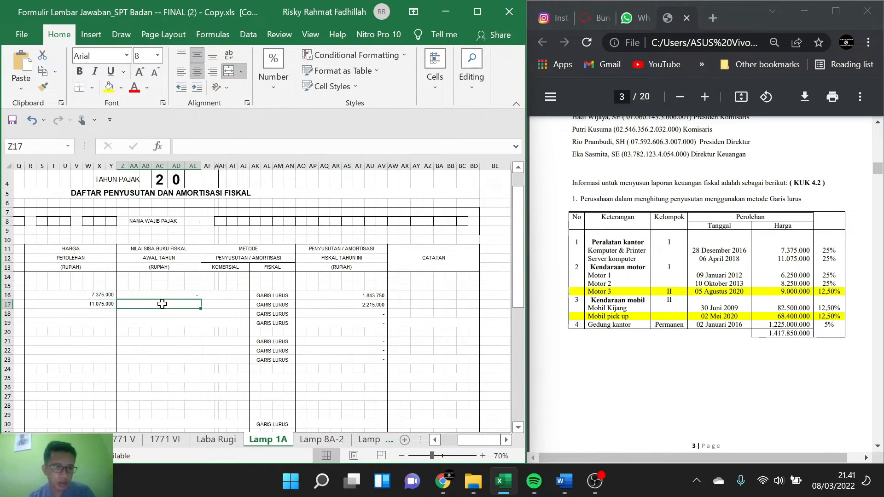
Step: Set the beginning-of-year fiscal book value of Server komputer to =R17-(AO17*2)-(9/12*AO17)
{"action": "type", "text": "="}
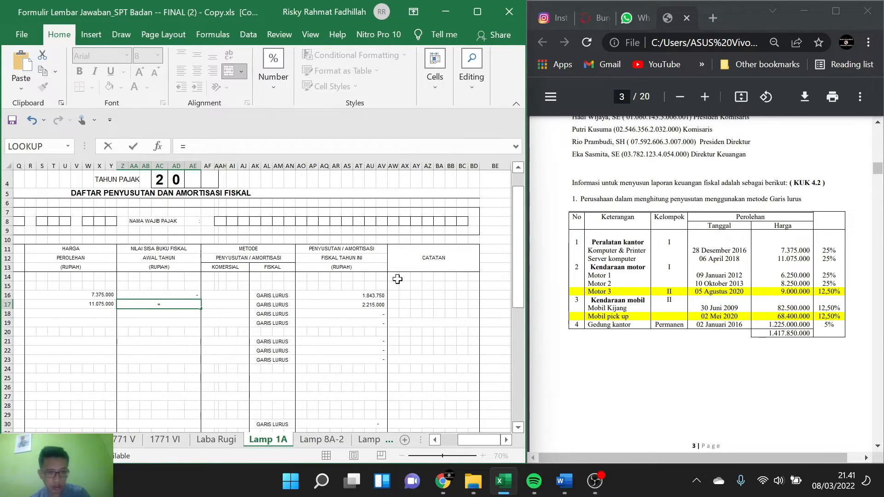
{"action": "left_click", "coordinate": [107, 305]}
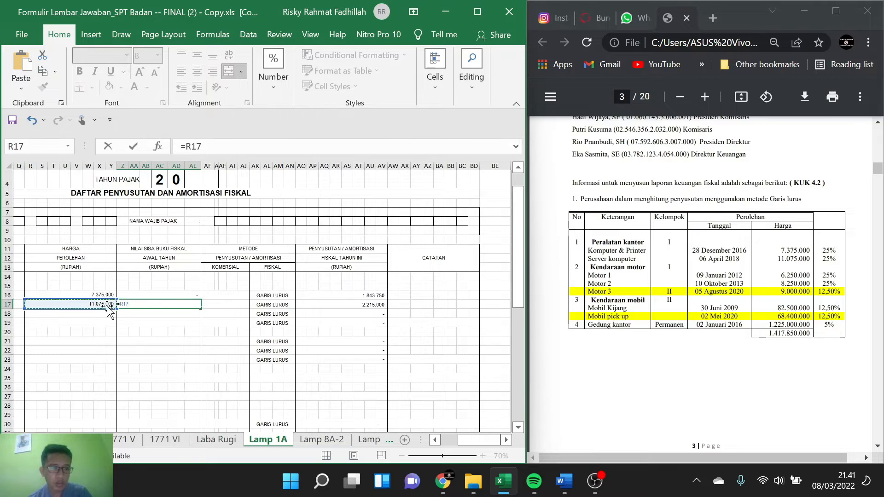
{"action": "type", "text": "*"}
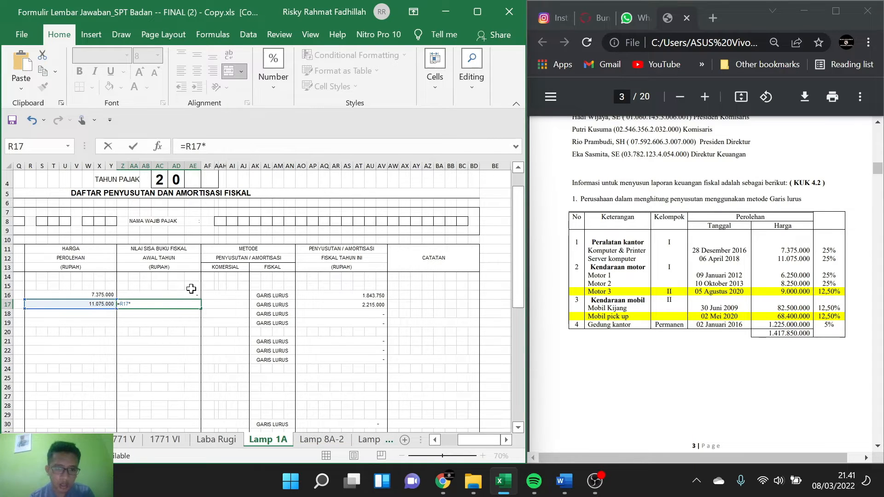
{"action": "type", "text": "("}
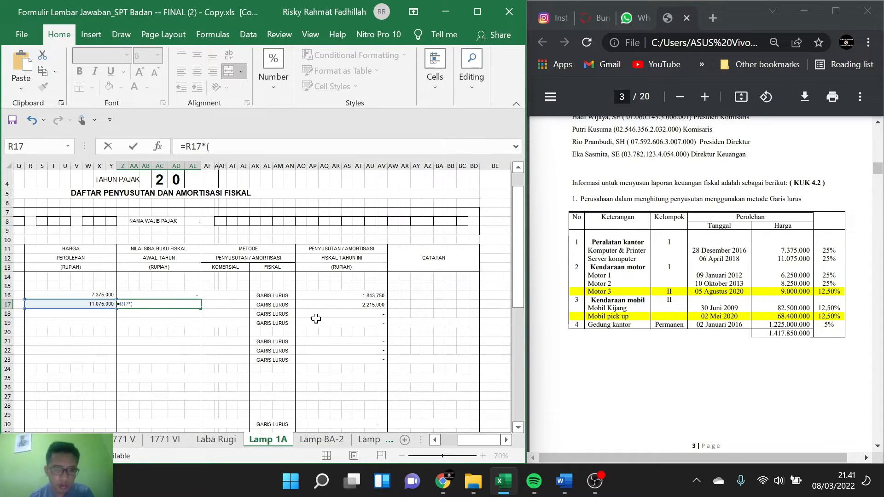
{"action": "left_click", "coordinate": [365, 304]}
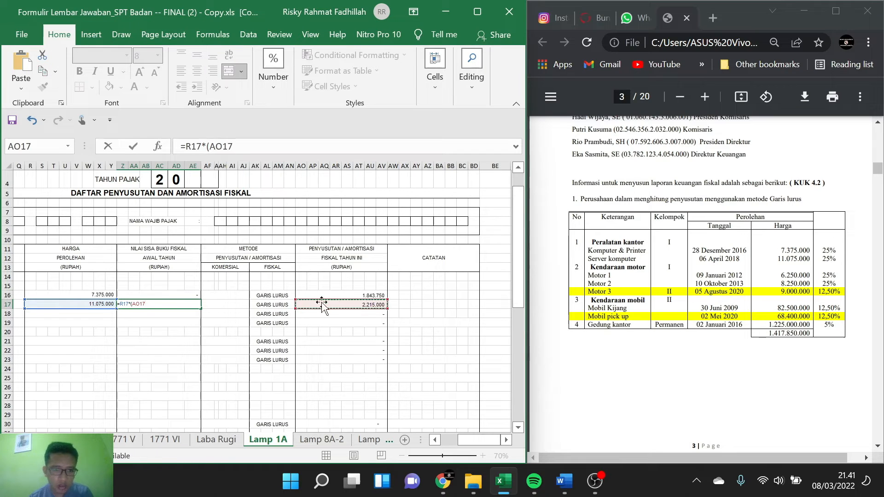
{"action": "type", "text": "*"}
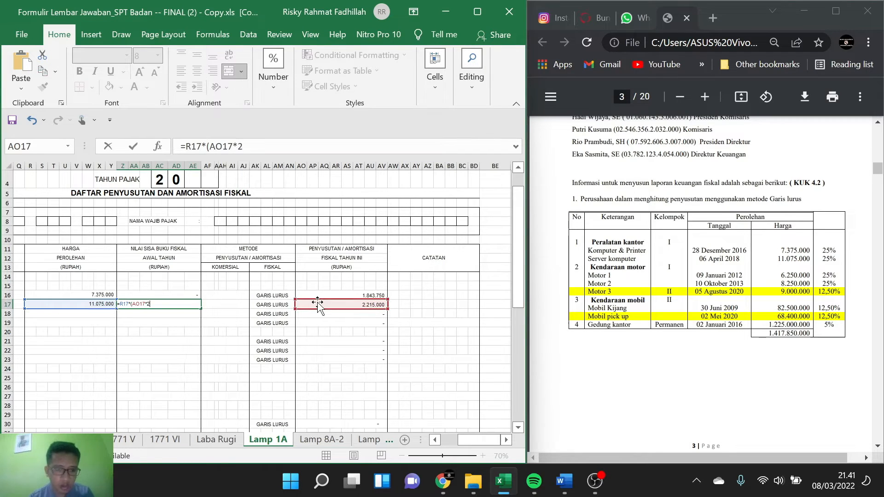
{"action": "type", "text": "2)"}
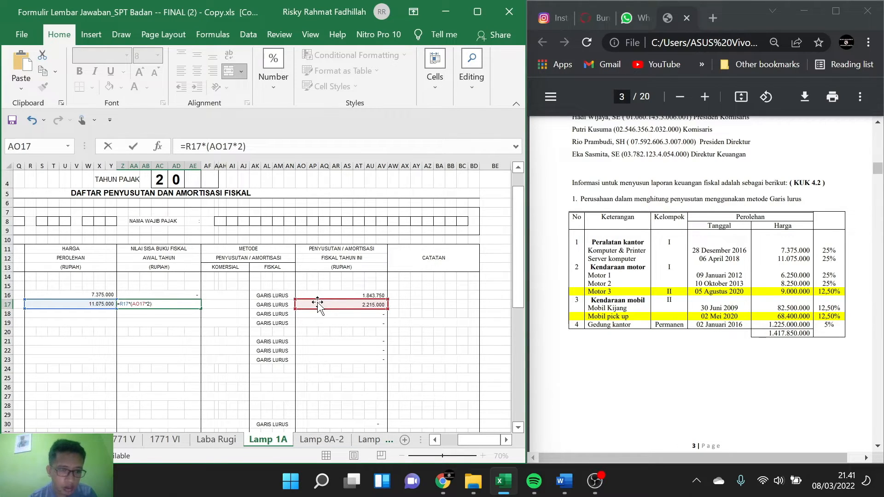
{"action": "type", "text": "_"}
{"action": "type", "text": "-"}
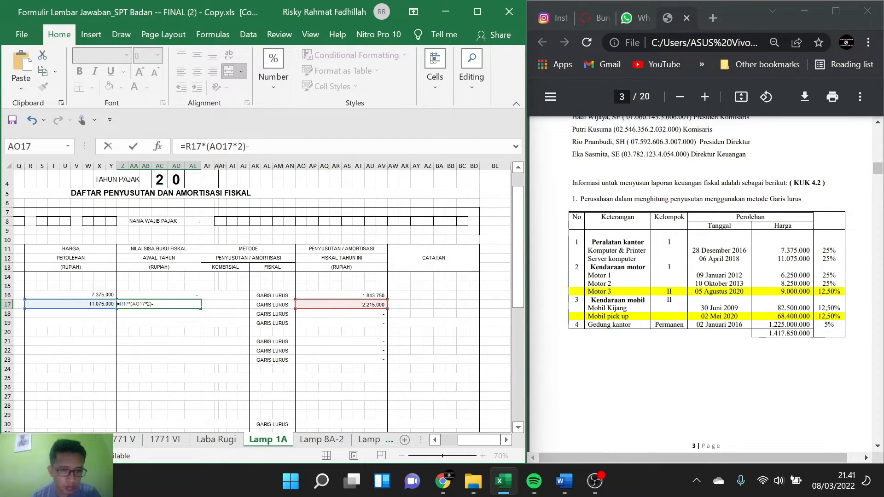
{"action": "left_click", "coordinate": [131, 304]}
{"action": "key", "text": "BackSpace"}
{"action": "type", "text": "-"}
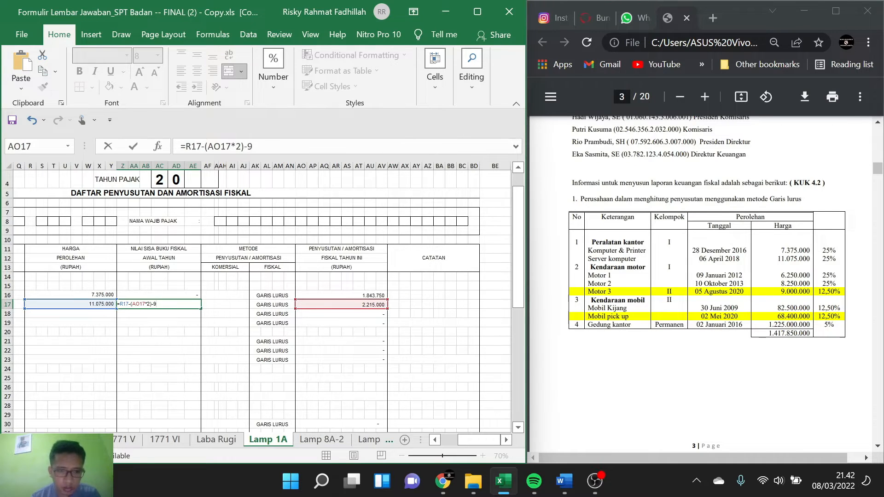
{"action": "type", "text": "2"}
{"action": "type", "text": "(9/12"}
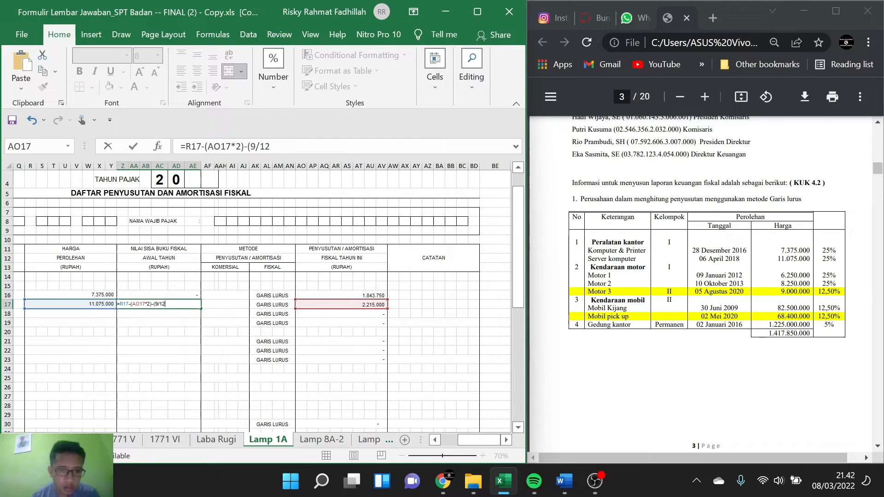
{"action": "type", "text": "*"}
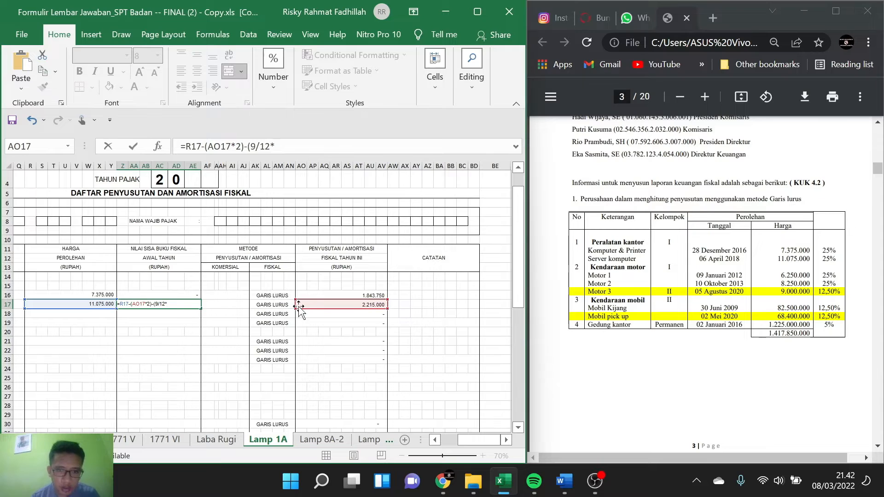
{"action": "left_click", "coordinate": [346, 304]}
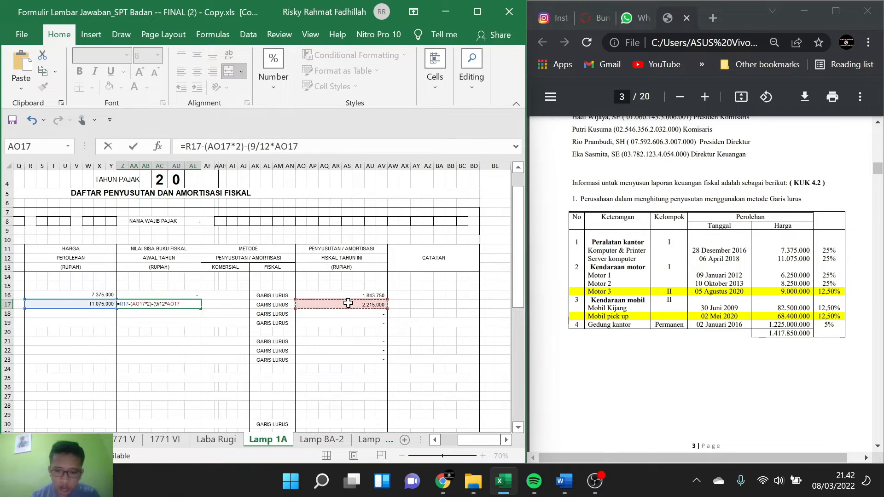
{"action": "type", "text": ")"}
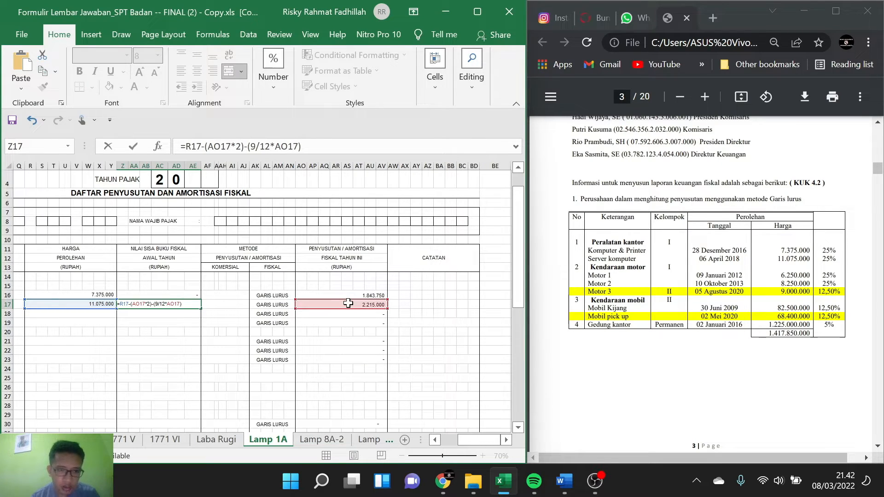
{"action": "key", "text": "Return"}
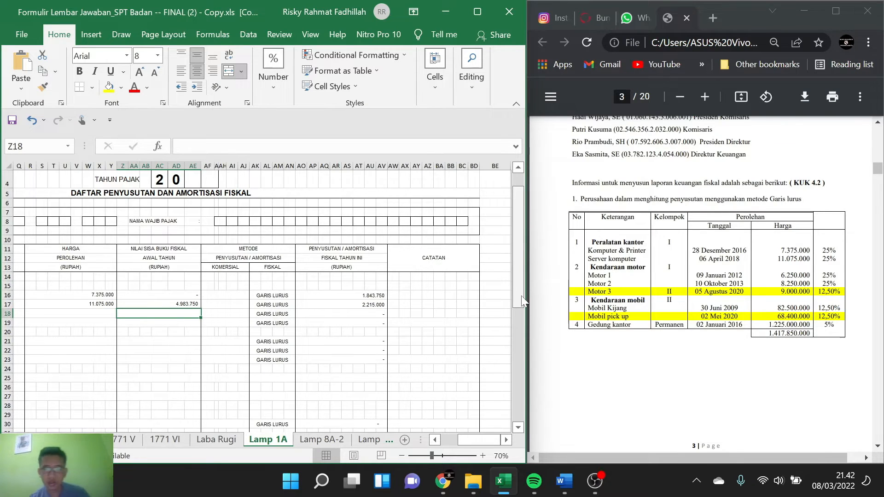
Step: Enter 9 JANUARI 2012 as the acquisition date of MOTOR 1
{"action": "scroll", "coordinate": [706, 252], "scroll_direction": "down", "scroll_amount": 1}
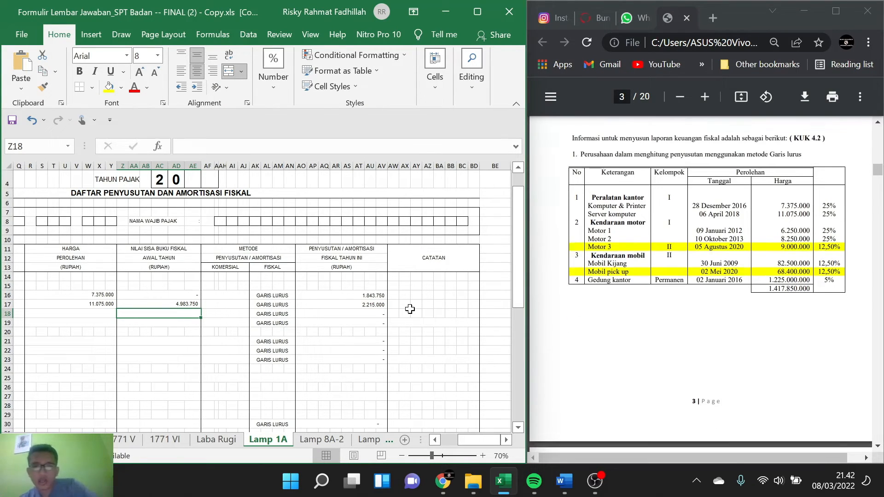
{"action": "scroll", "coordinate": [244, 312], "scroll_direction": "left", "scroll_amount": 5}
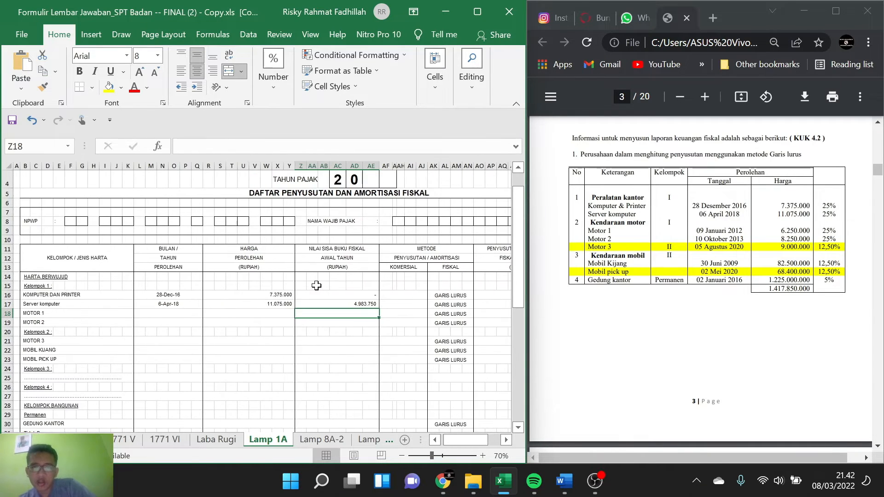
{"action": "left_click", "coordinate": [97, 313]}
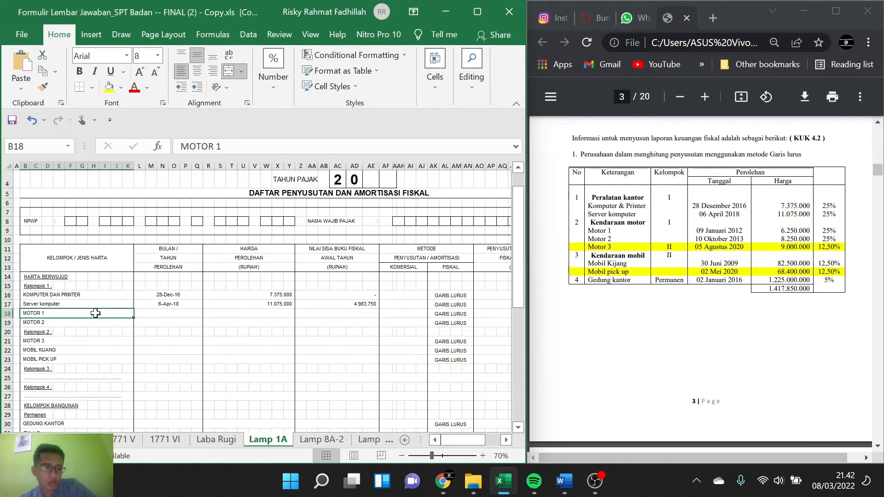
{"action": "left_click", "coordinate": [181, 317]}
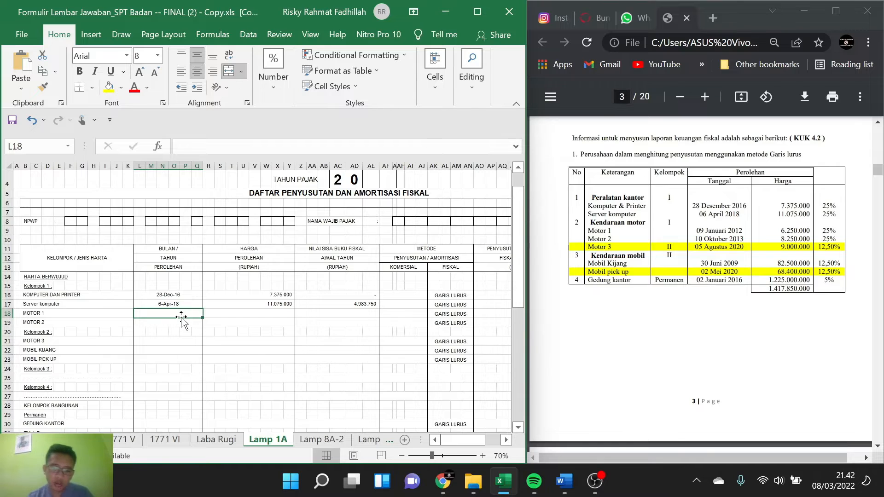
{"action": "type", "text": "9 HA"}
{"action": "key", "text": "BackSpace"}
{"action": "key", "text": "BackSpace"}
{"action": "key", "text": "BackSpace"}
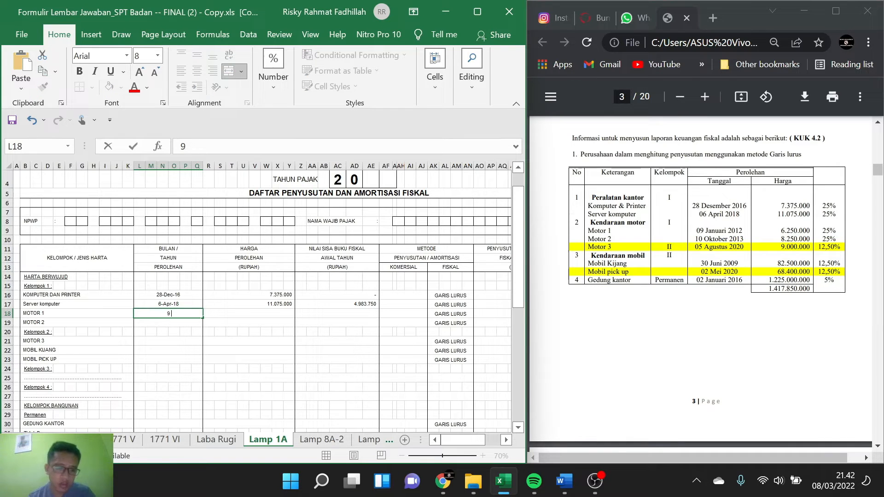
{"action": "type", "text": "JANUARI 20"}
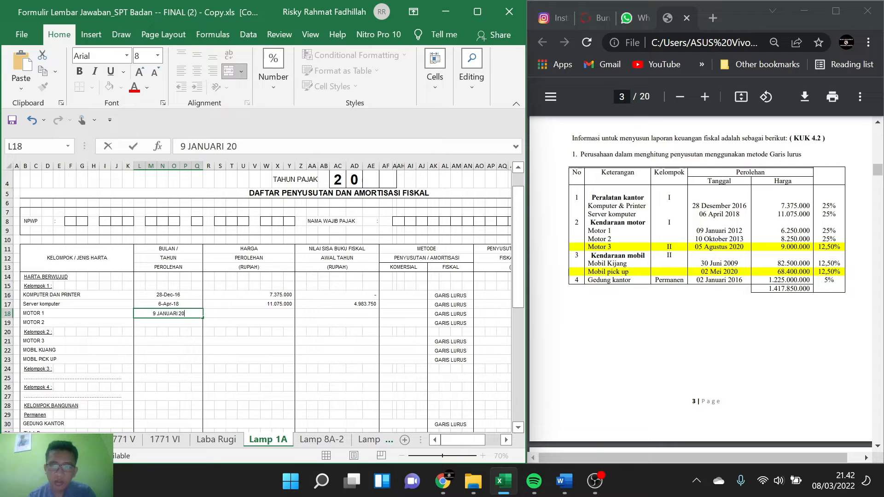
{"action": "type", "text": "12"}
Step: Enter 6250000 as the acquisition price of MOTOR 1
{"action": "left_click", "coordinate": [275, 313]}
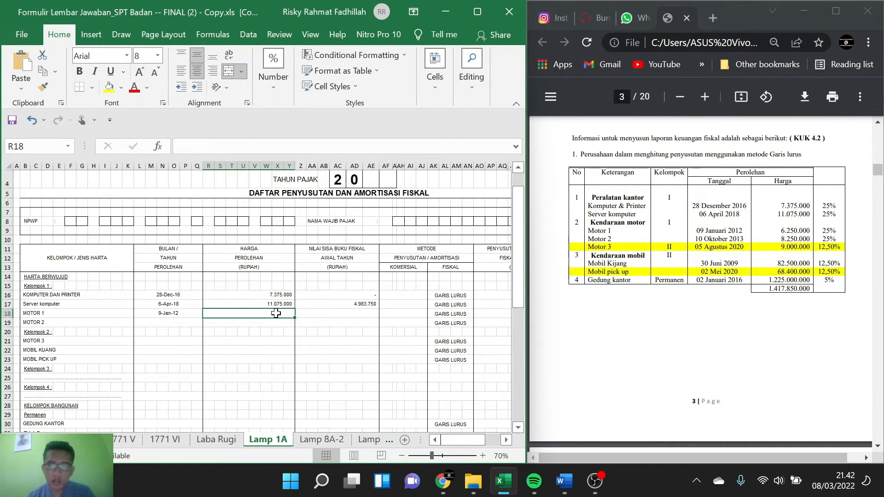
{"action": "type", "text": "6"}
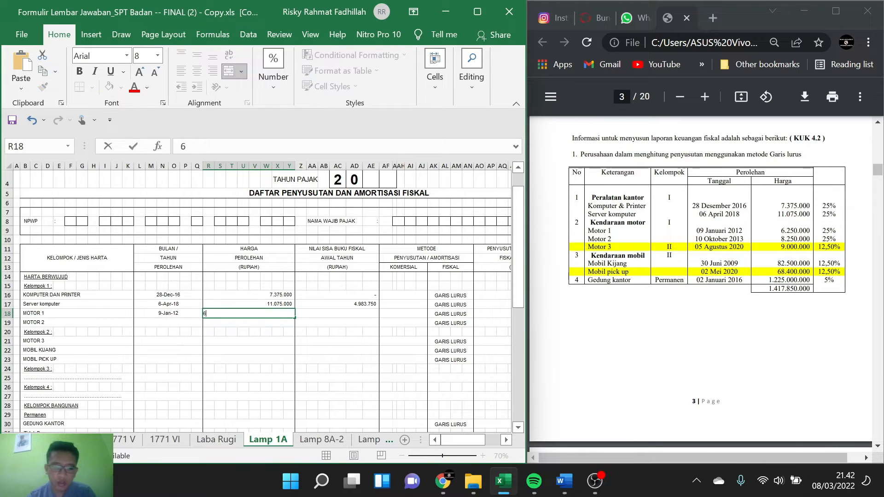
{"action": "type", "text": "2"}
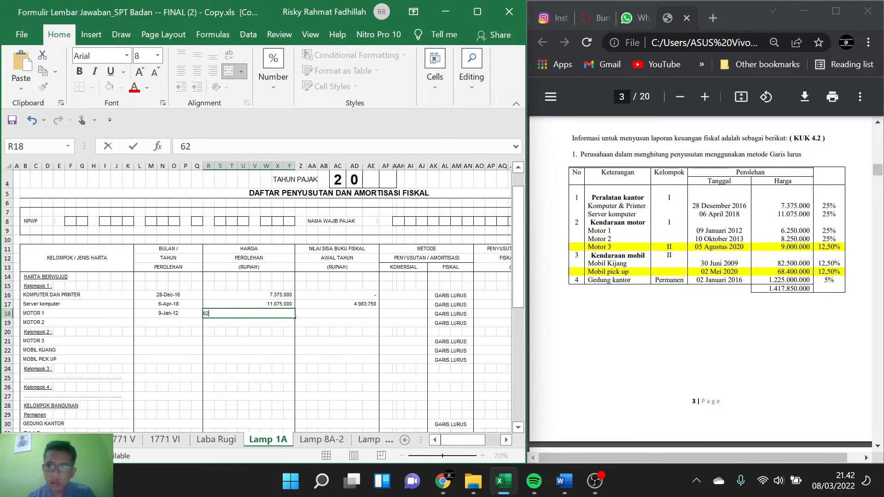
{"action": "type", "text": "50"}
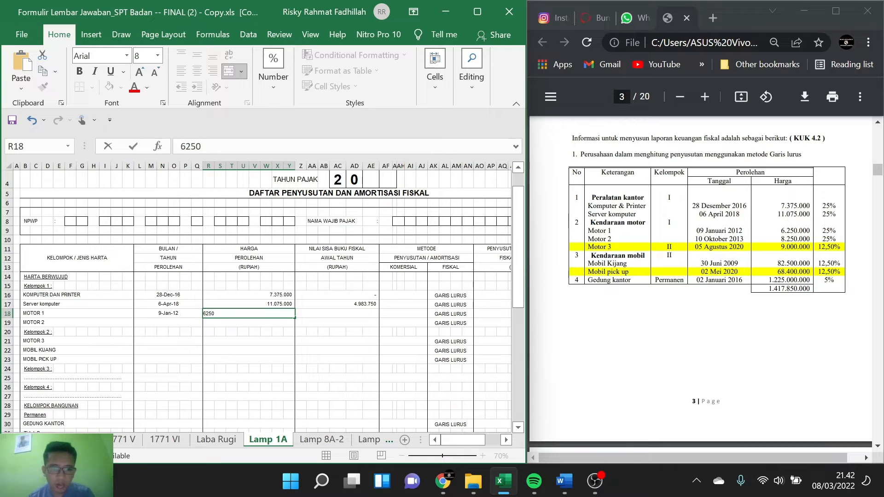
{"action": "type", "text": "000"}
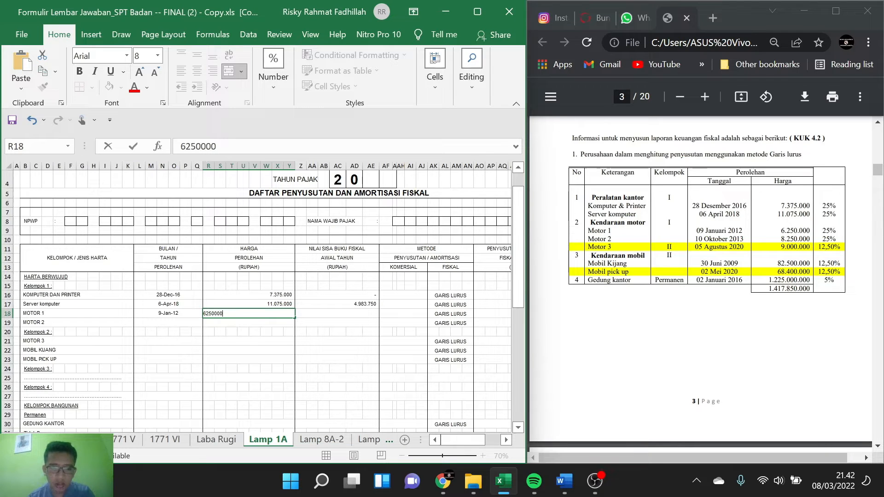
Step: Set both the beginning-of-year fiscal book value and the current-year fiscal depreciation of MOTOR 1 to 0
{"action": "left_click", "coordinate": [325, 324]}
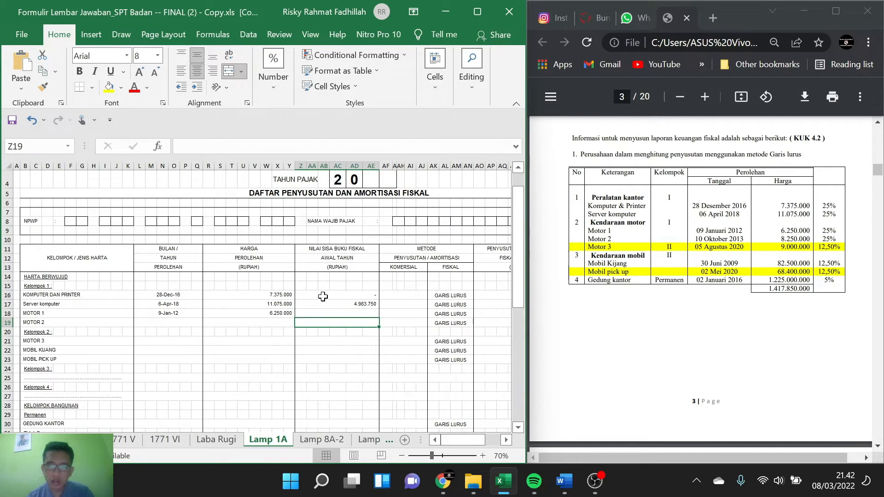
{"action": "left_click", "coordinate": [344, 312]}
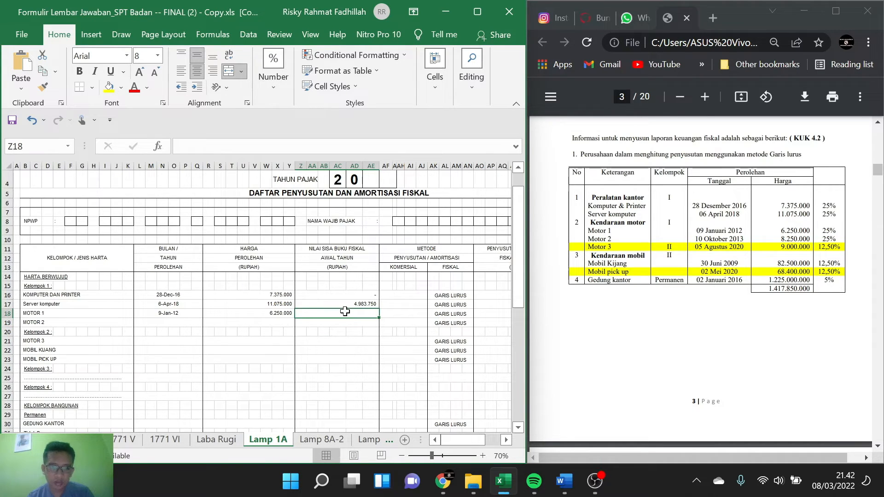
{"action": "type", "text": "0"}
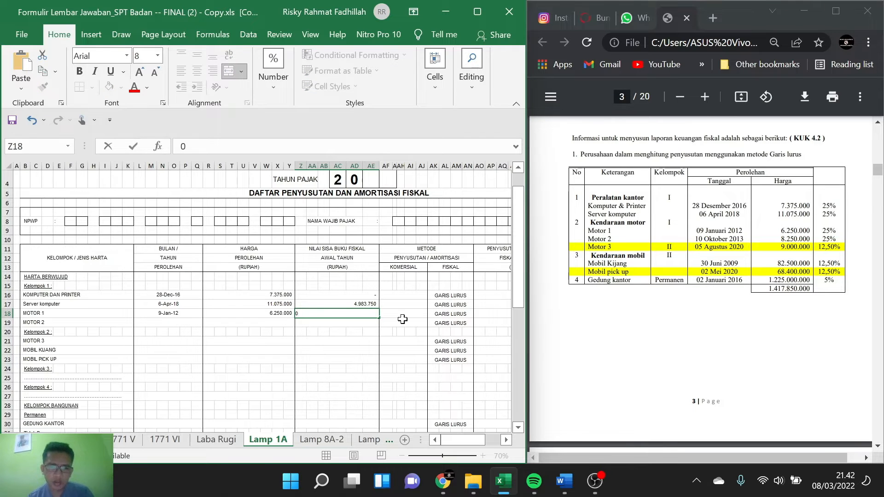
{"action": "scroll", "coordinate": [403, 319], "scroll_direction": "right", "scroll_amount": 1}
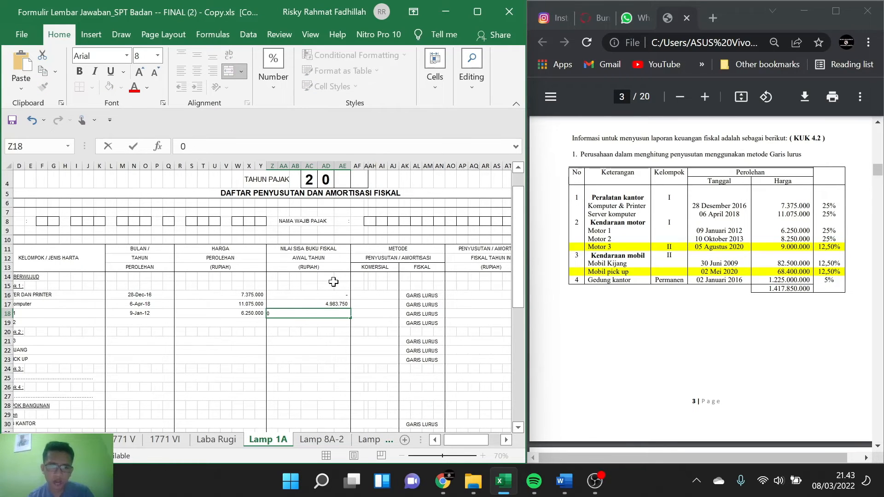
{"action": "scroll", "coordinate": [333, 282], "scroll_direction": "right", "scroll_amount": 3}
{"action": "left_click", "coordinate": [389, 313]}
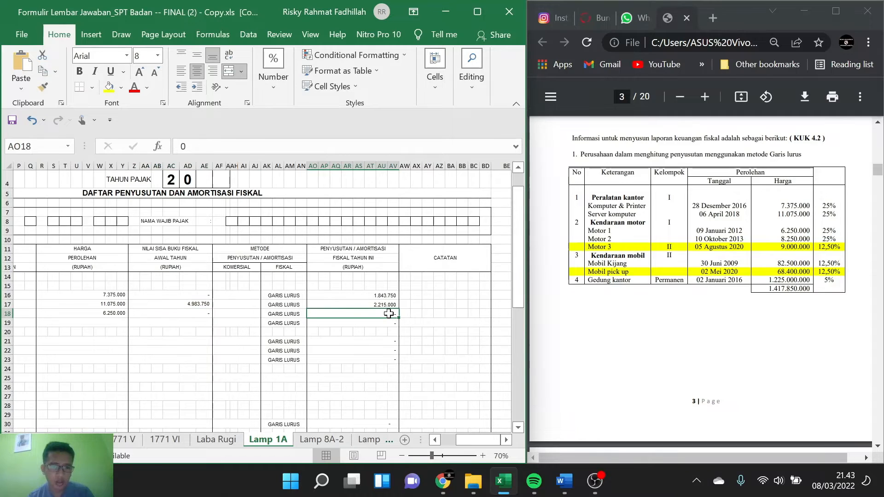
{"action": "type", "text": "0"}
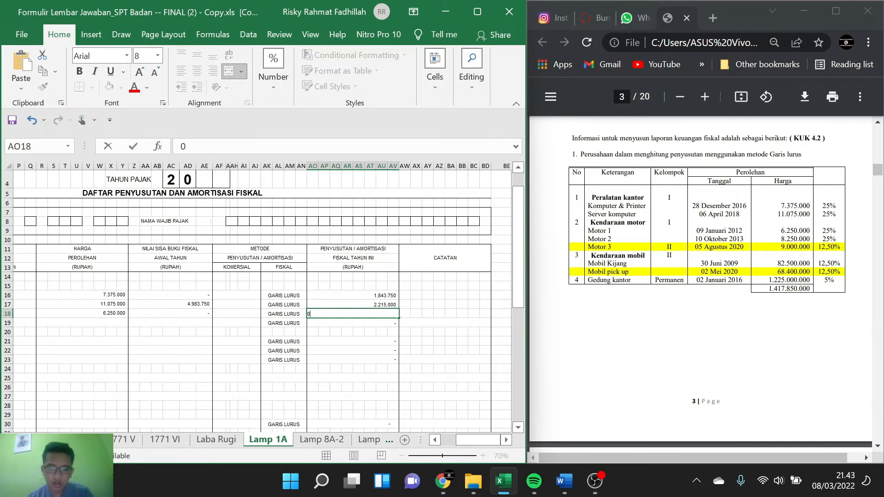
{"action": "left_click", "coordinate": [210, 351]}
Step: Enter 10 OKTOBER 2013 as the acquisition date of MOTOR 2
{"action": "scroll", "coordinate": [166, 328], "scroll_direction": "left", "scroll_amount": 3}
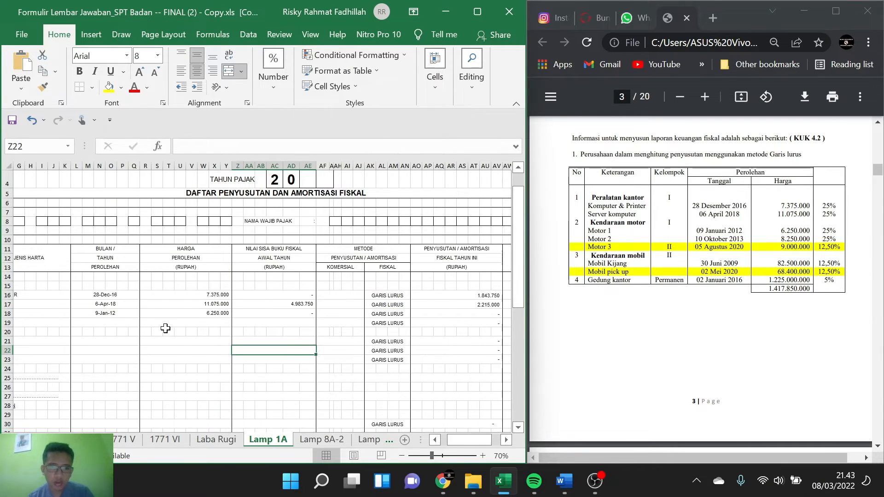
{"action": "left_click", "coordinate": [173, 321]}
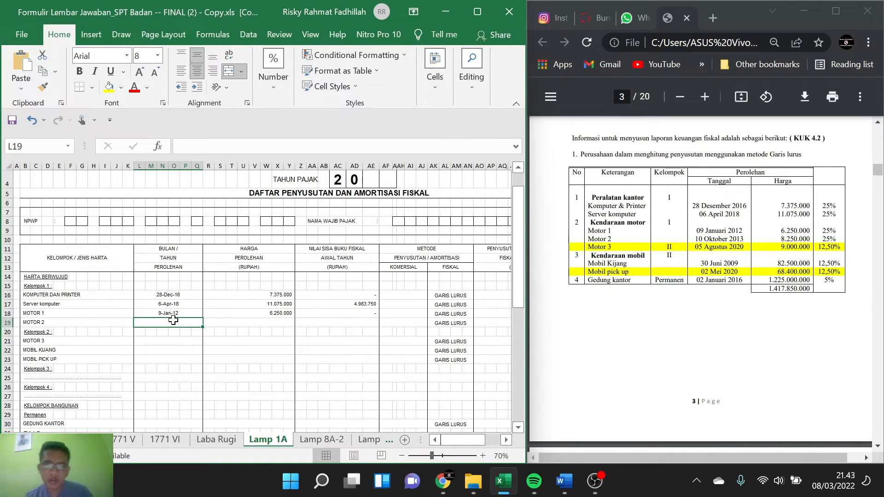
{"action": "type", "text": "10 OKTOBER"}
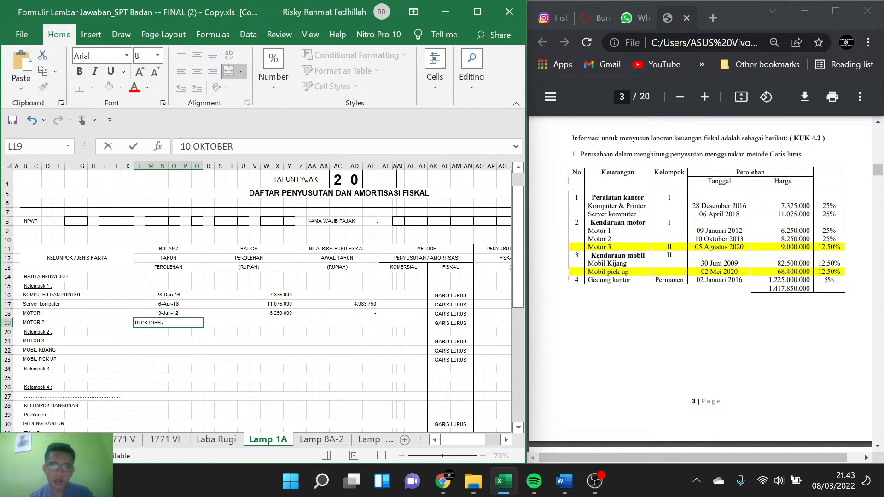
{"action": "type", "text": " 2013"}
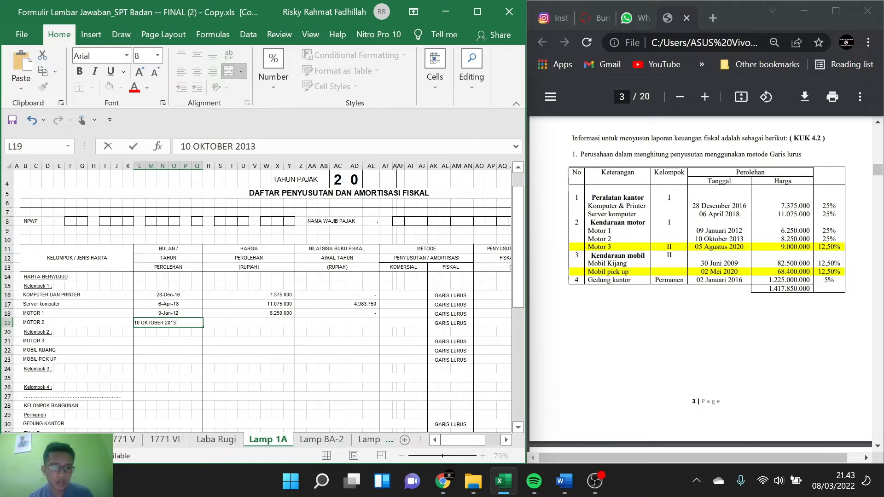
Step: Enter 9000000 as the acquisition price of MOTOR 2
{"action": "key", "text": "Tab"}
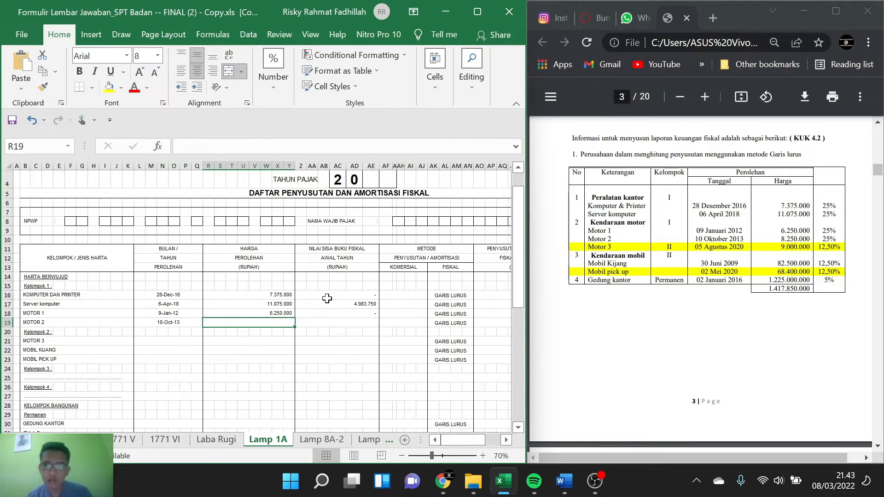
{"action": "type", "text": "9"}
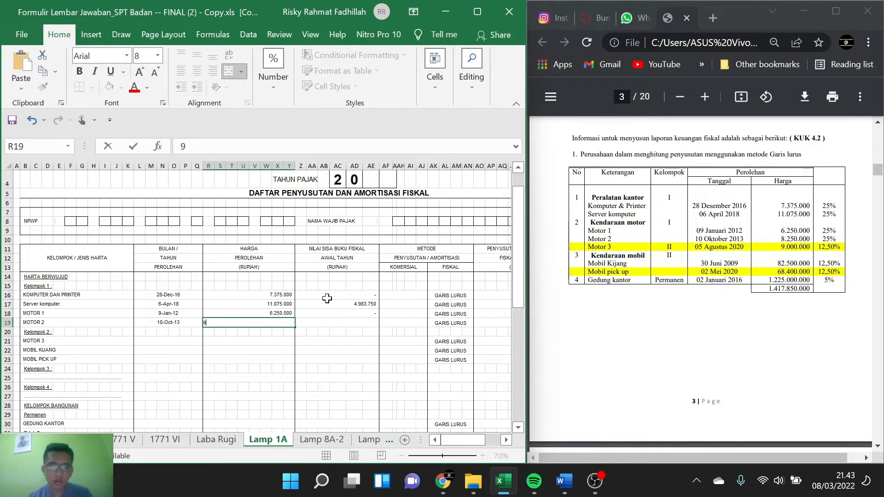
{"action": "type", "text": "0"}
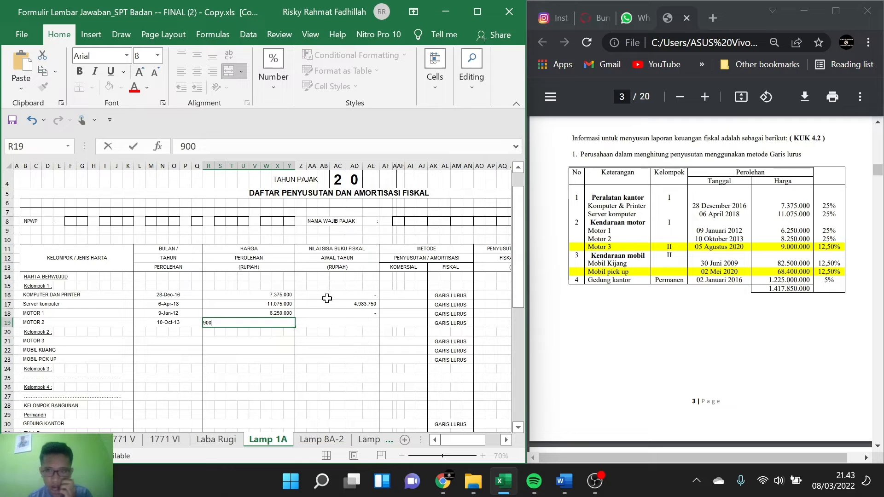
{"action": "type", "text": "0"}
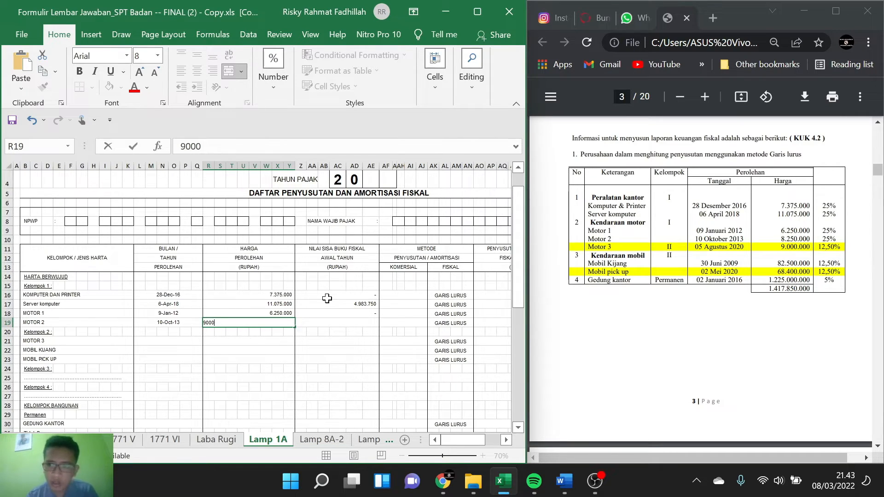
{"action": "type", "text": "000"}
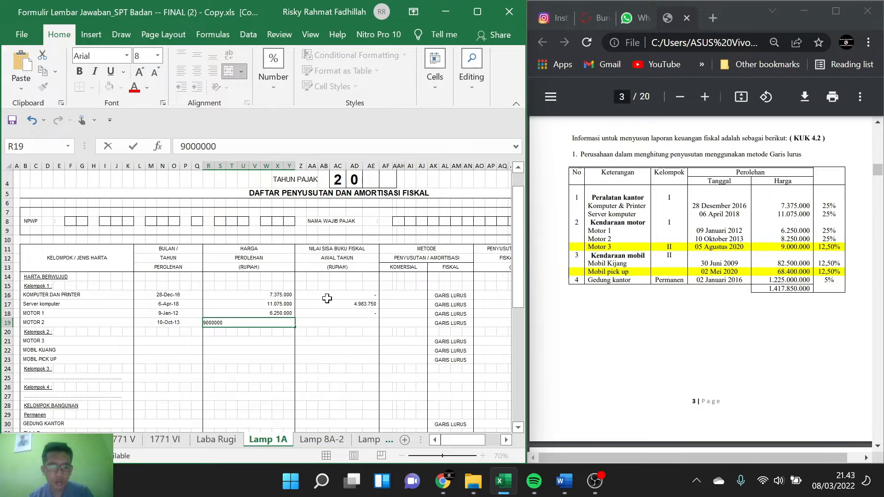
{"action": "left_click", "coordinate": [344, 323]}
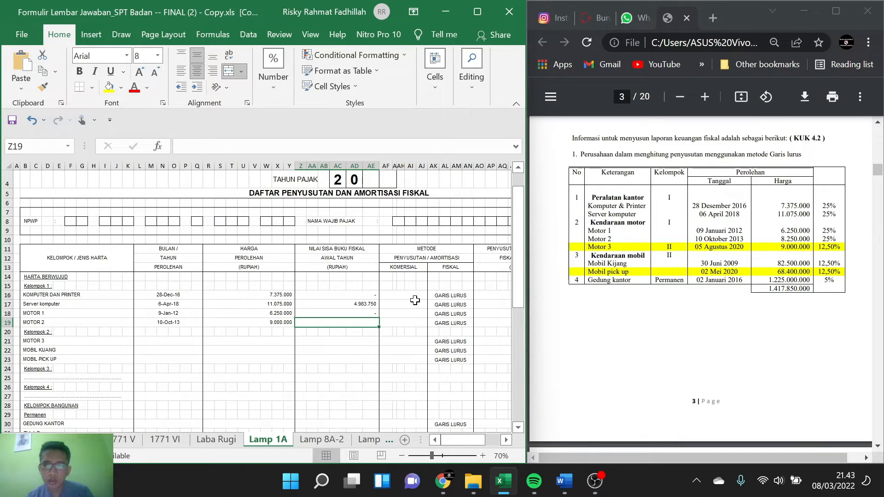
Step: Set the acquisition price of MOTOR 2 to 8250000
{"action": "left_click", "coordinate": [279, 324]}
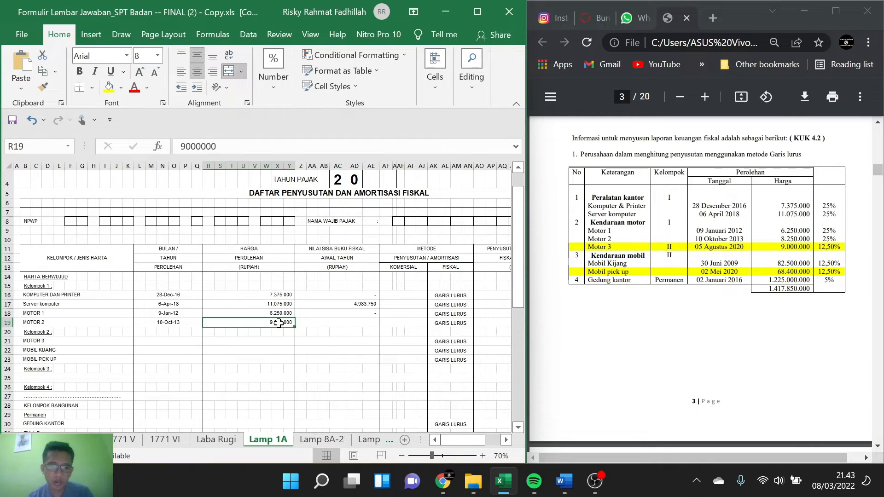
{"action": "type", "text": "8.250."}
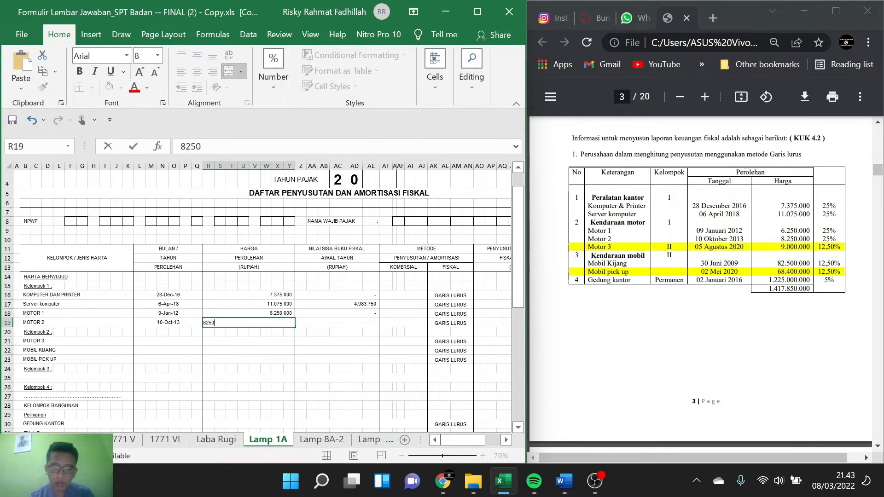
{"action": "type", "text": "000"}
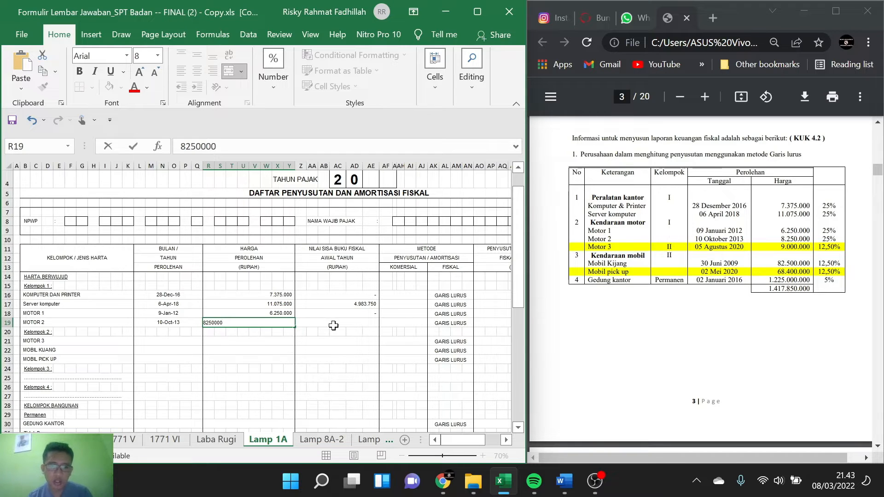
Step: Set the beginning-of-year fiscal book value of MOTOR 2 to 0
{"action": "left_click", "coordinate": [334, 325]}
{"action": "type", "text": "-"}
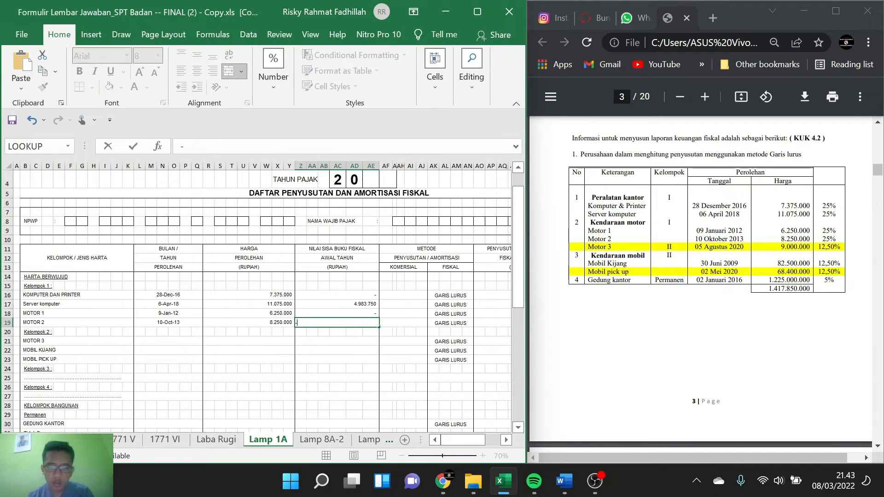
{"action": "left_click", "coordinate": [405, 324]}
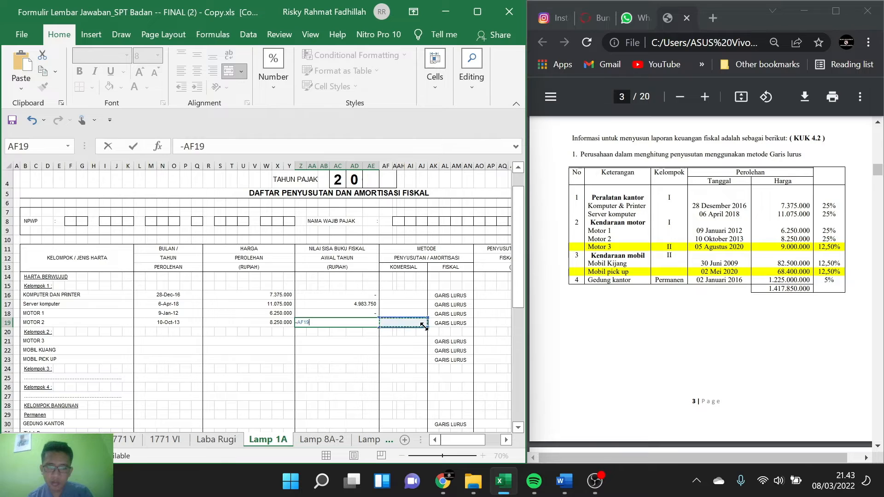
{"action": "key", "text": "BackSpace"}
{"action": "key", "text": "BackSpace"}
{"action": "key", "text": "BackSpace"}
{"action": "key", "text": "BackSpace"}
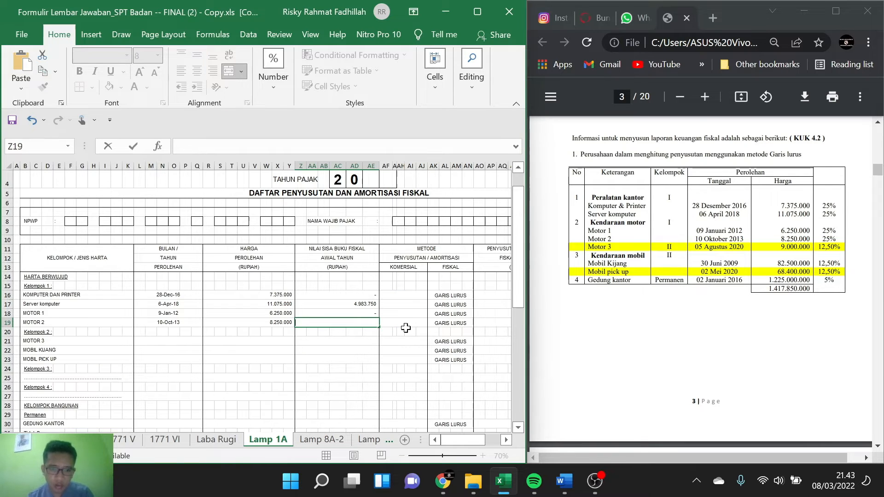
{"action": "key", "text": "Escape"}
{"action": "left_click", "coordinate": [375, 341]}
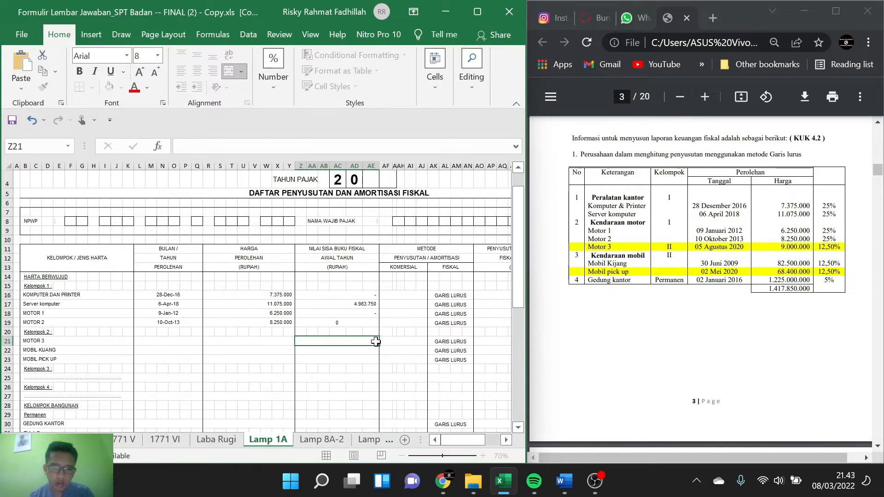
{"action": "scroll", "coordinate": [344, 346], "scroll_direction": "right", "scroll_amount": 3}
{"action": "scroll", "coordinate": [343, 344], "scroll_direction": "left", "scroll_amount": 3}
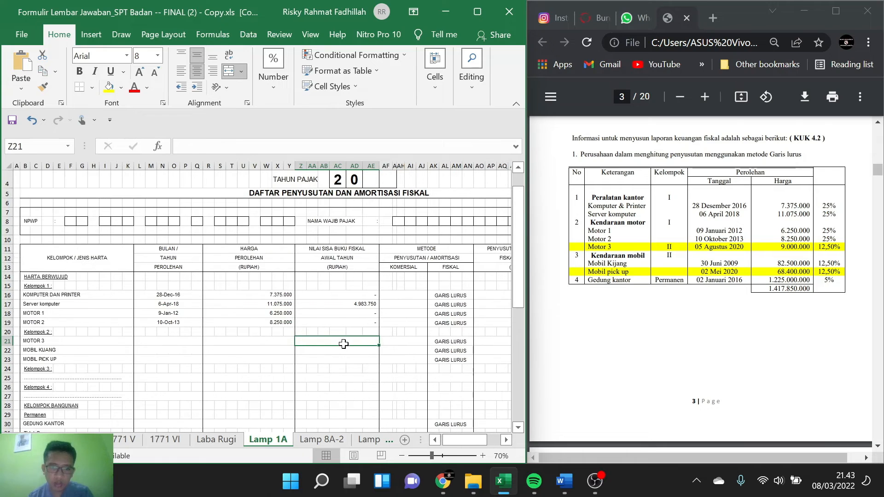
Step: Enter 5 AGUSTUS 2020 as the acquisition date of MOTOR 3
{"action": "left_click", "coordinate": [165, 341]}
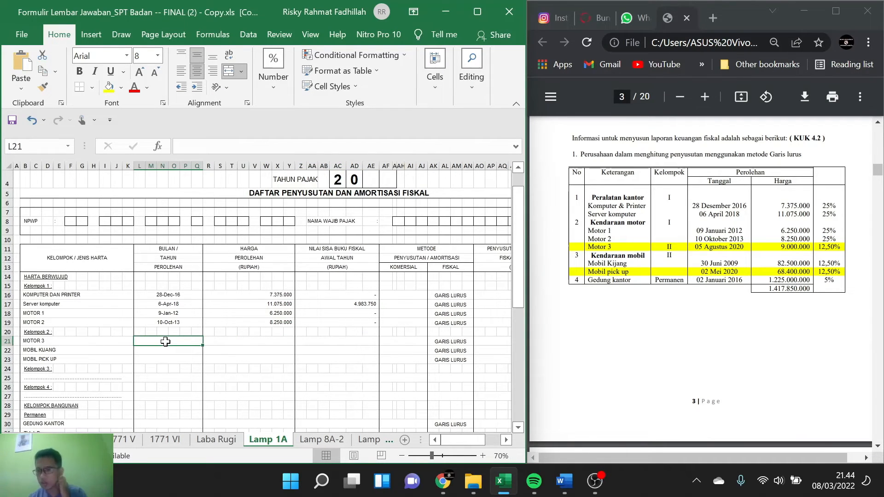
{"action": "type", "text": "900"}
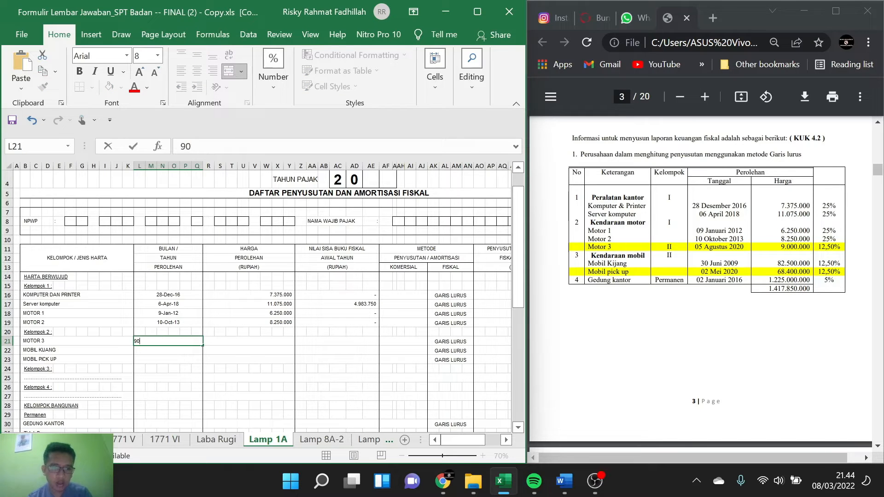
{"action": "key", "text": "BackSpace"}
{"action": "key", "text": "BackSpace"}
{"action": "key", "text": "BackSpace"}
{"action": "type", "text": "5 A"}
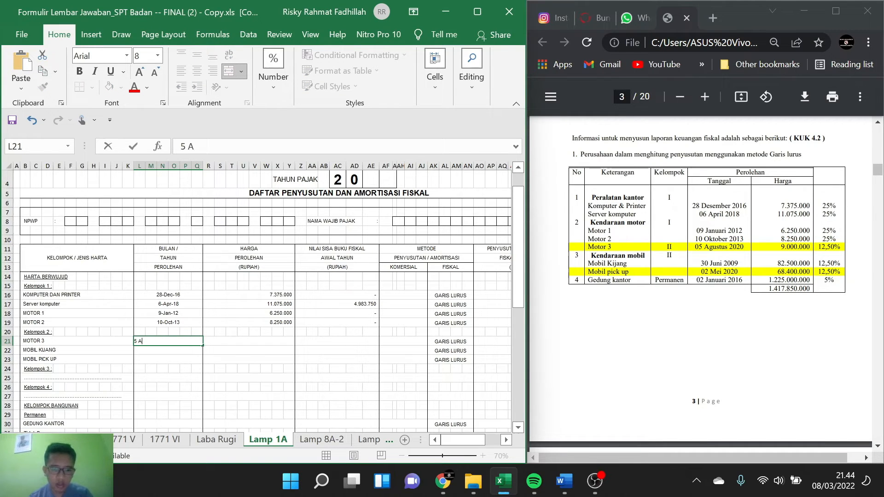
{"action": "type", "text": "GUSTU"}
{"action": "key", "text": "BackSpace"}
{"action": "type", "text": "TU"}
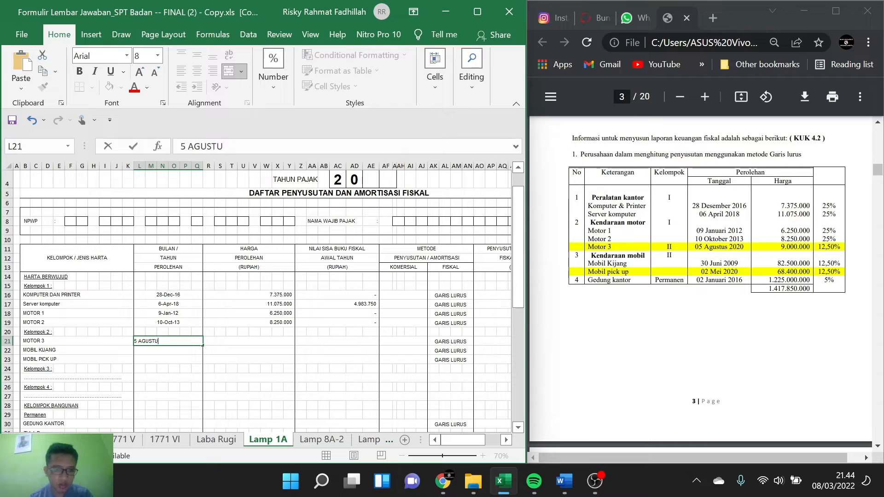
{"action": "type", "text": "S 2020"}
{"action": "key", "text": "Tab"}
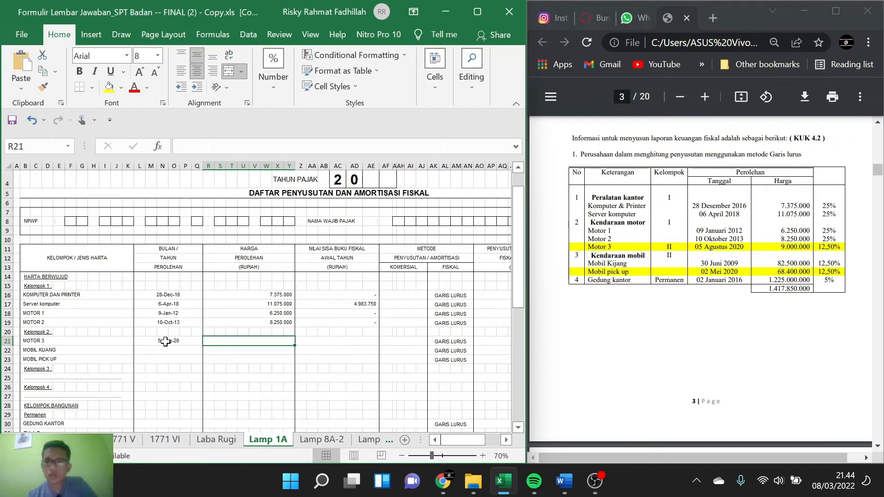
Step: Enter 9000000 as the acquisition price of MOTOR 3
{"action": "type", "text": "900"}
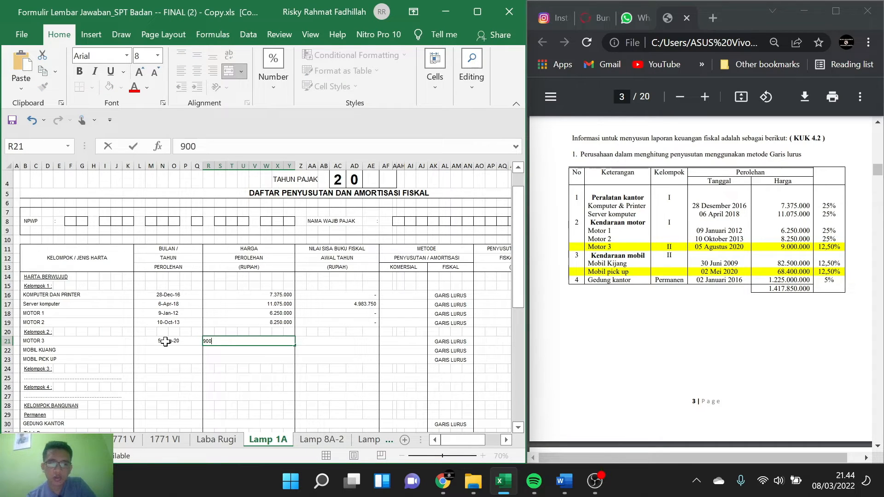
{"action": "type", "text": "0000"}
{"action": "key", "text": "Tab"}
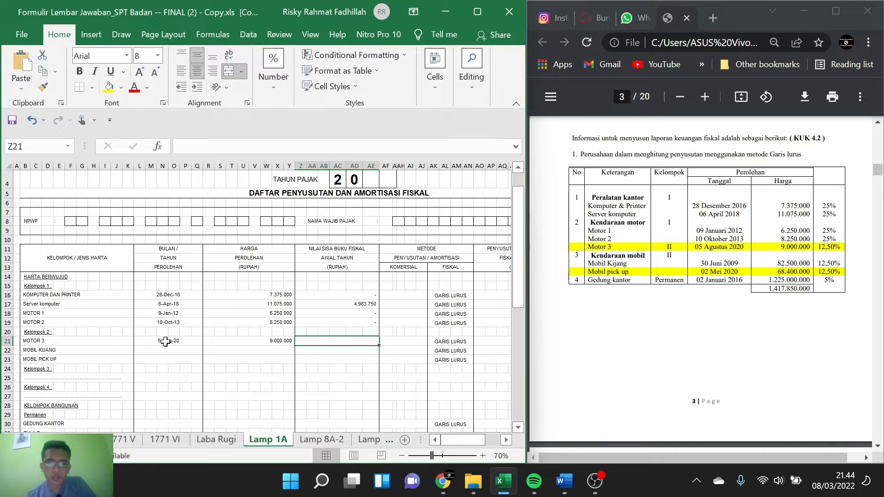
Step: Calculate the beginning-of-year fiscal book value of MOTOR 3 as =R21-(R21/8*5/12) and check its current-year fiscal depreciation formula
{"action": "type", "text": "="}
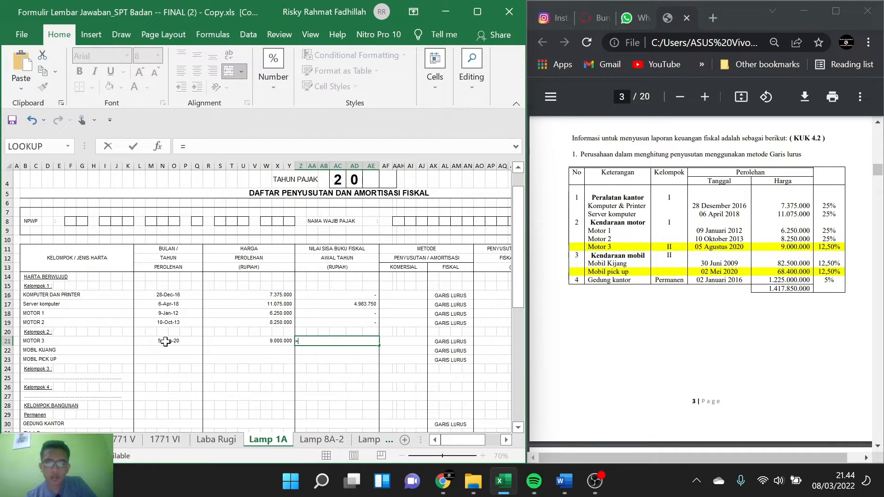
{"action": "left_click", "coordinate": [285, 340]}
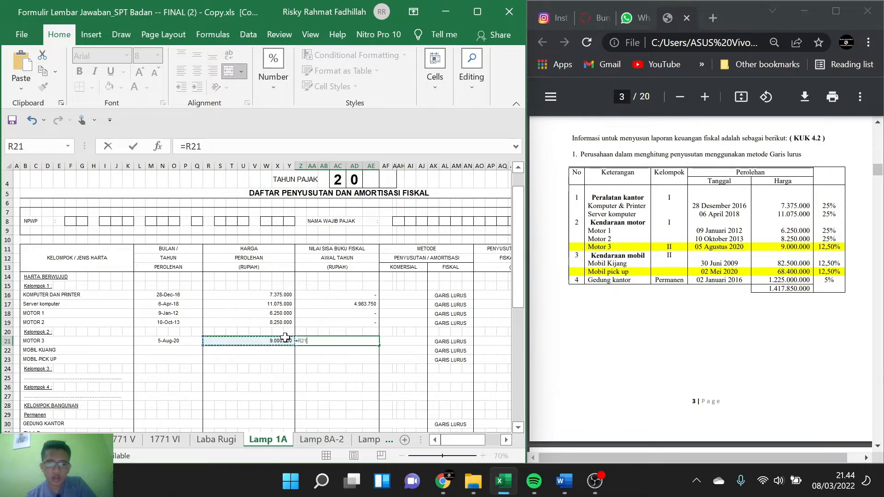
{"action": "type", "text": "/"}
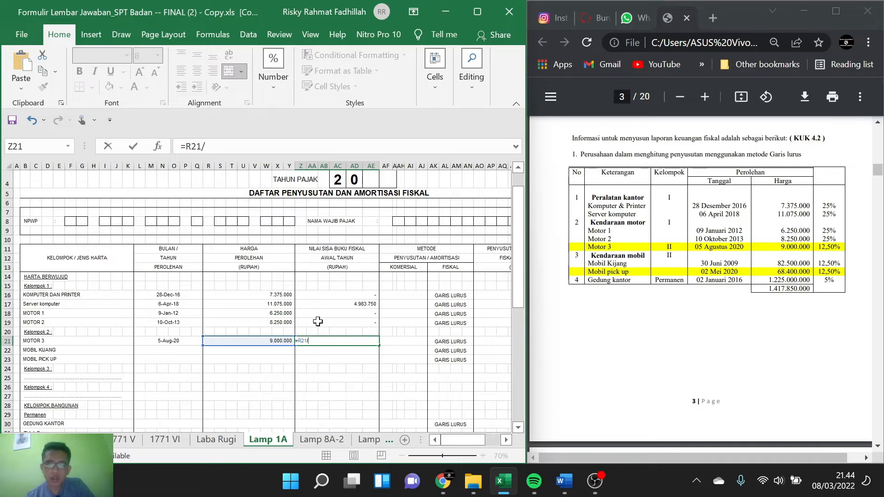
{"action": "type", "text": "8*"}
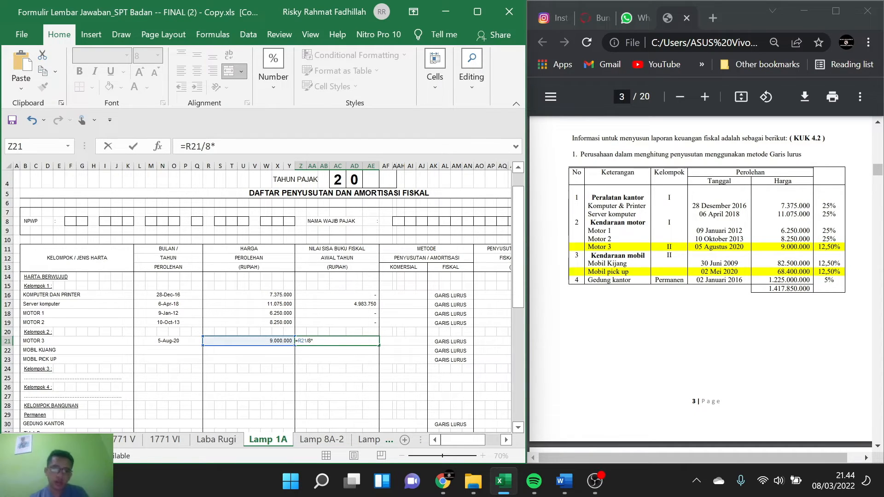
{"action": "type", "text": "4"}
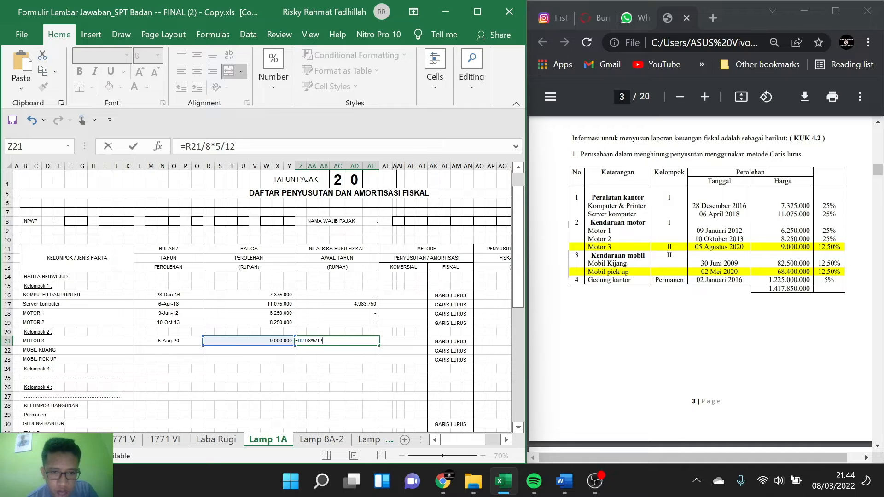
{"action": "type", "text": "("}
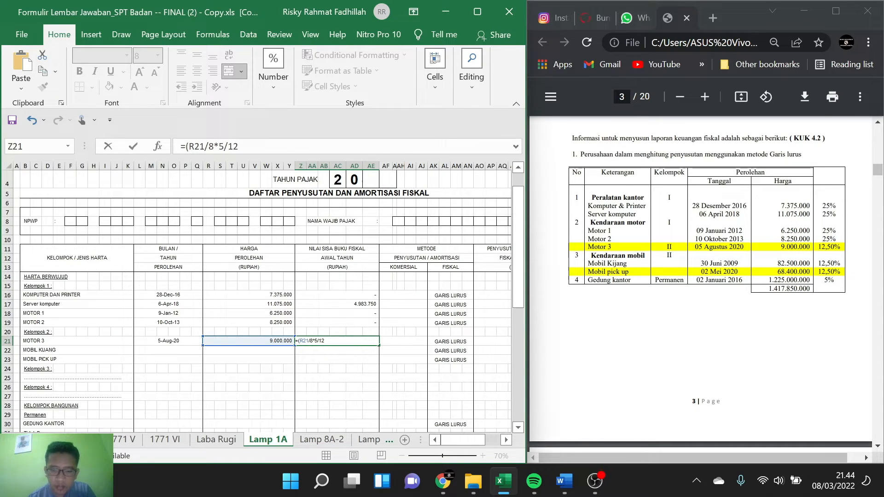
{"action": "left_click", "coordinate": [300, 341]}
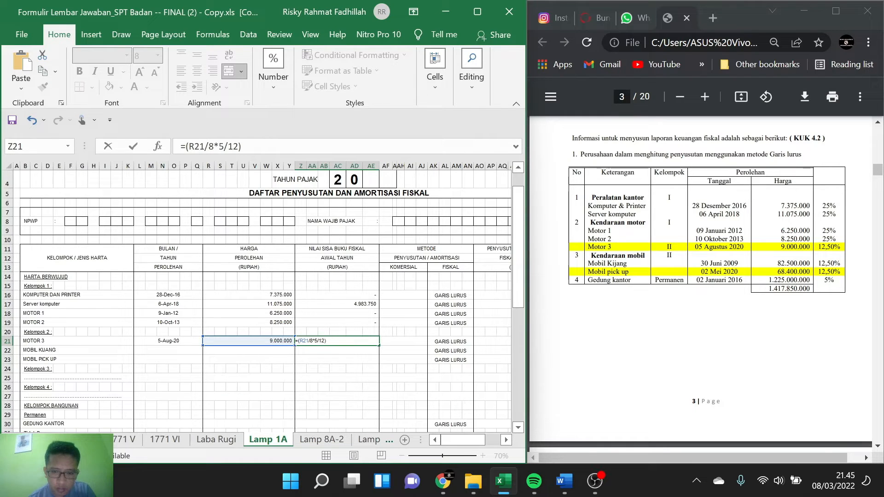
{"action": "left_click", "coordinate": [272, 339]}
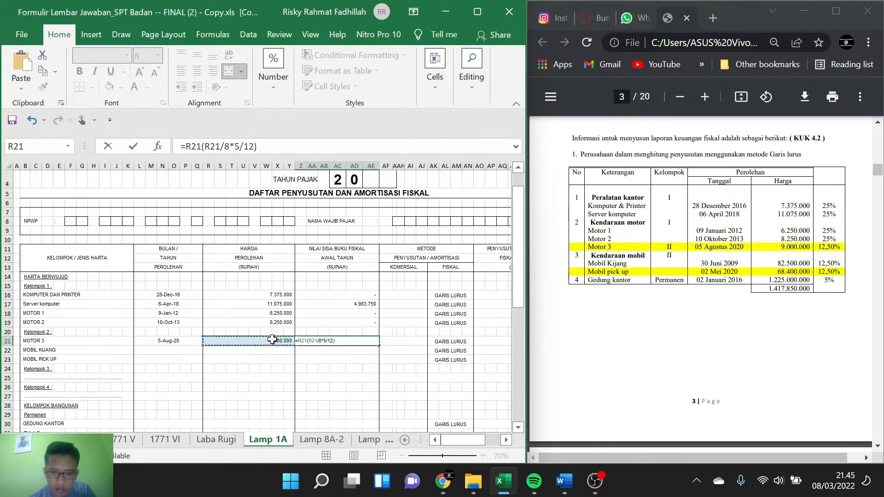
{"action": "type", "text": "-"}
{"action": "key", "text": "Return"}
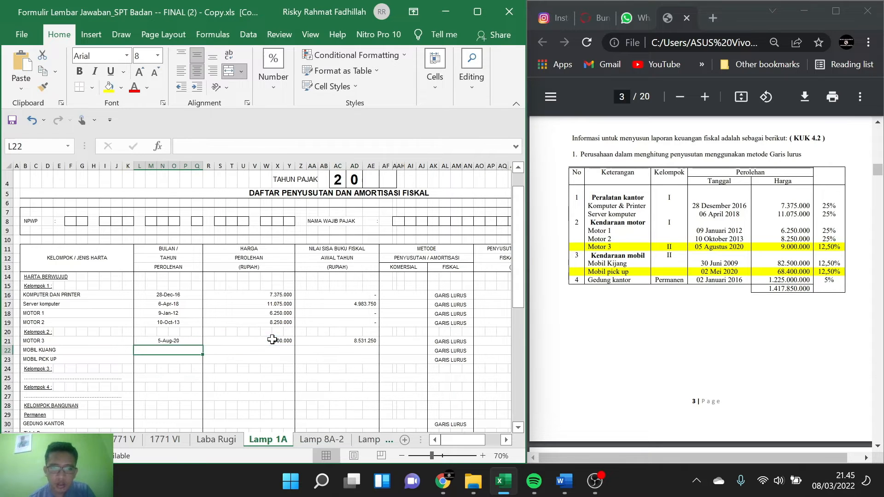
{"action": "scroll", "coordinate": [377, 370], "scroll_direction": "right", "scroll_amount": 3}
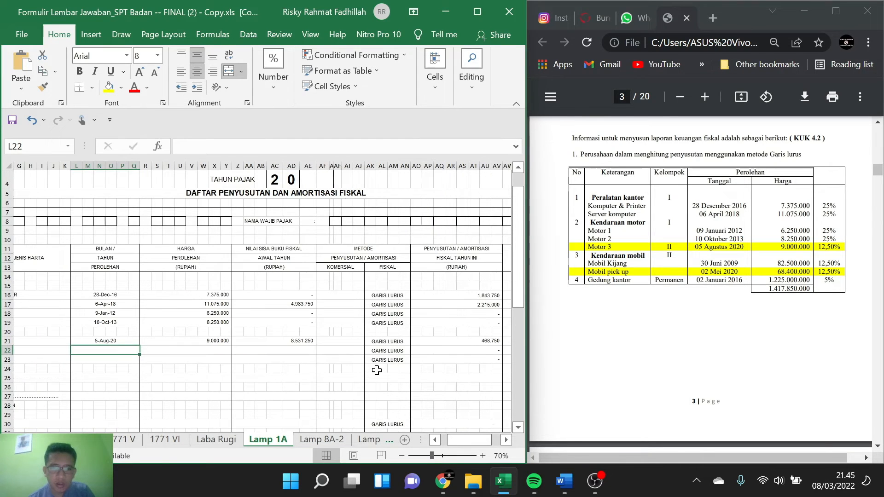
{"action": "left_click", "coordinate": [464, 343]}
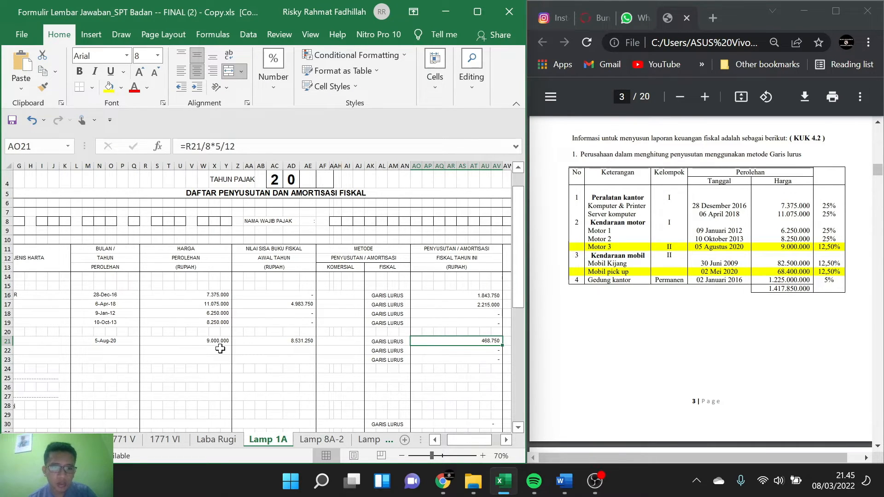
{"action": "scroll", "coordinate": [220, 348], "scroll_direction": "left", "scroll_amount": 3}
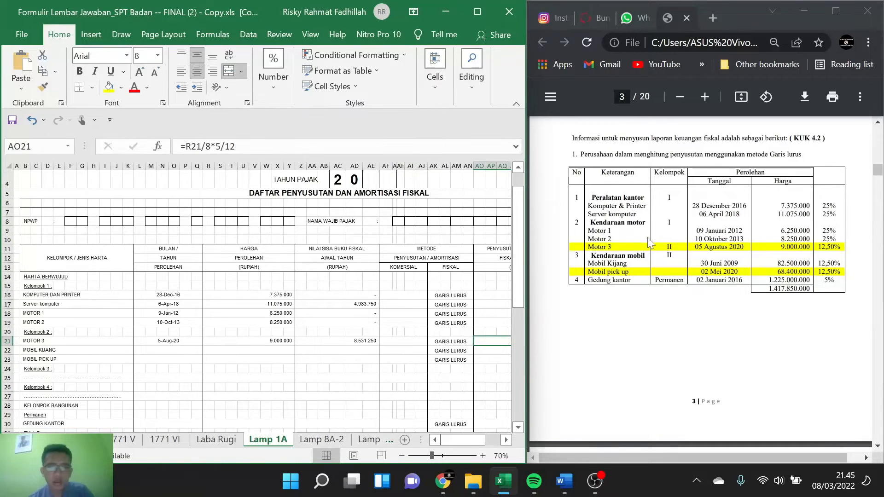
Step: Enter 30 JUNI 2009 as the acquisition date of MOBIL KIJANG, following the asset table in the PDF case
{"action": "scroll", "coordinate": [649, 244], "scroll_direction": "down", "scroll_amount": 1}
{"action": "scroll", "coordinate": [649, 243], "scroll_direction": "down", "scroll_amount": 1}
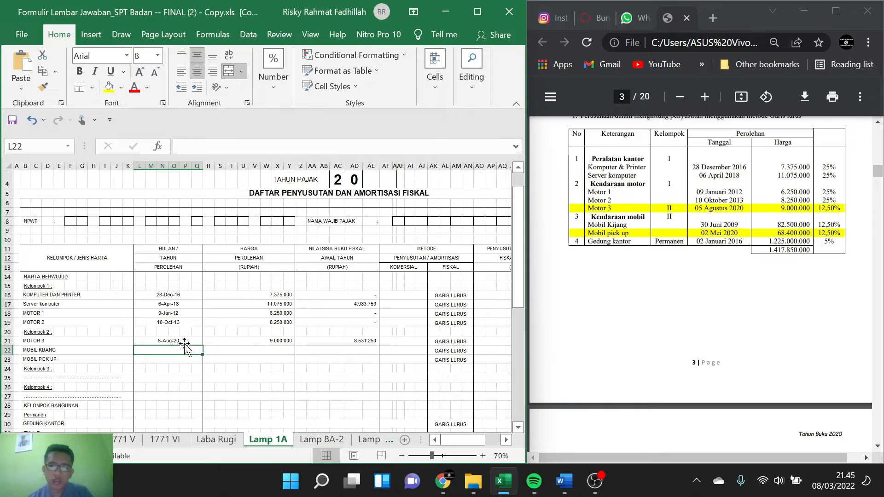
{"action": "type", "text": "30"}
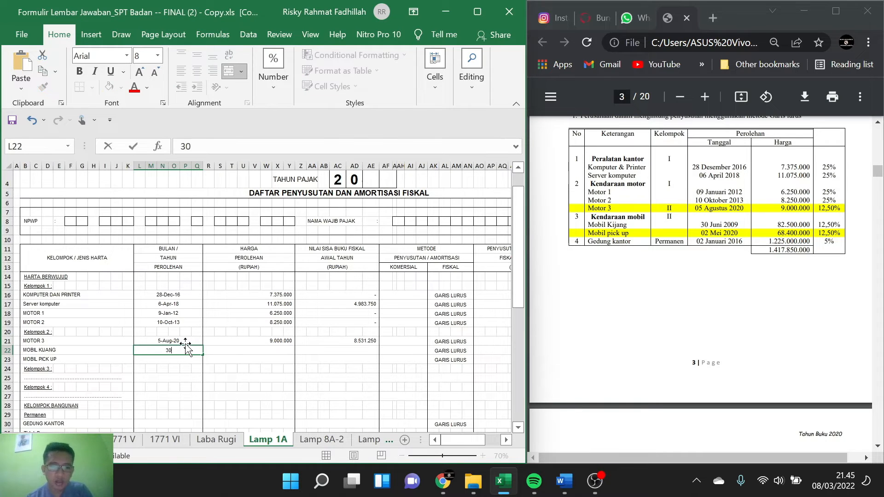
{"action": "type", "text": " JUNI 202"}
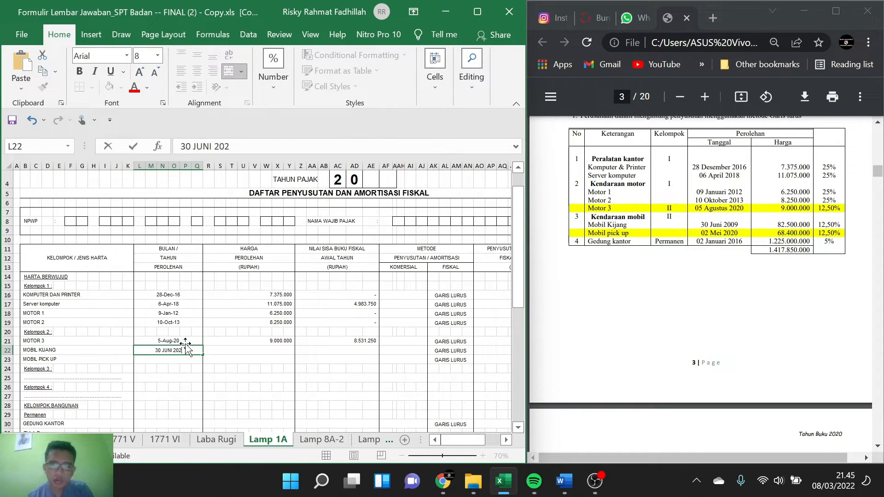
{"action": "key", "text": "BackSpace"}
{"action": "type", "text": "09"}
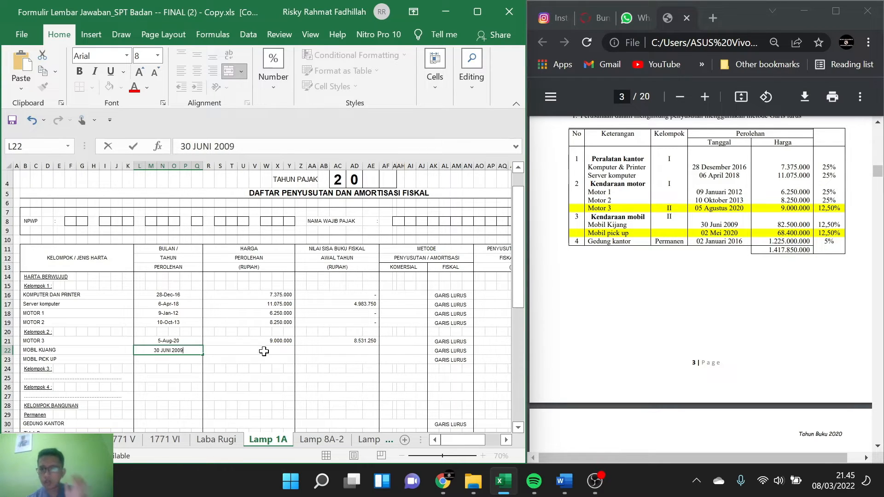
Step: Enter 82500000 as the acquisition price of MOBIL KIJANG and 0 as its beginning-of-year fiscal book value
{"action": "left_click", "coordinate": [278, 349]}
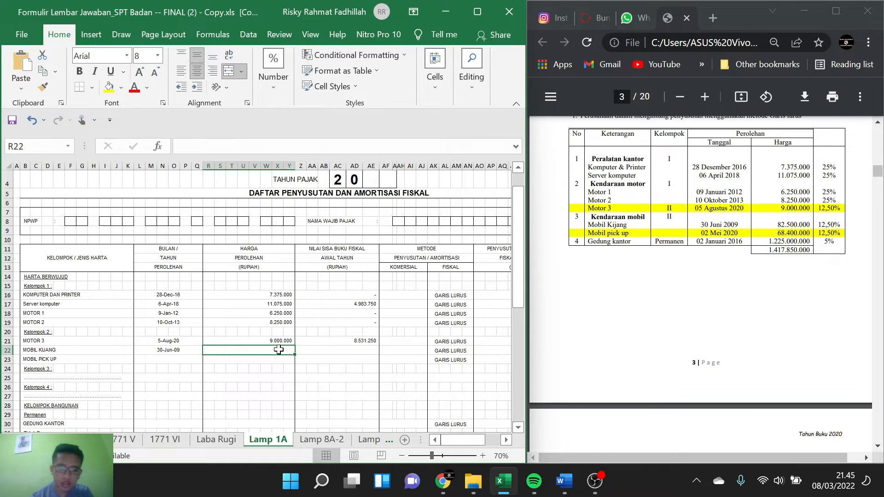
{"action": "type", "text": "8"}
{"action": "type", "text": "2.500."}
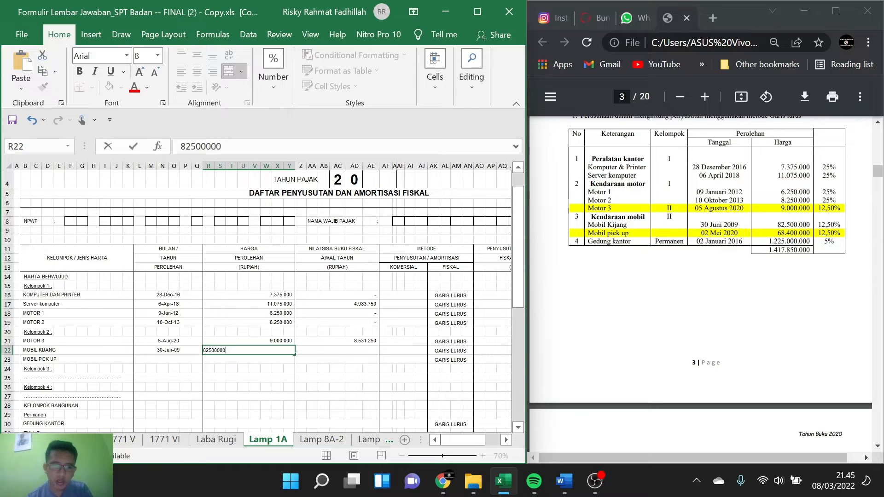
{"action": "type", "text": "000"}
{"action": "left_click", "coordinate": [308, 360]}
{"action": "left_click", "coordinate": [336, 349]}
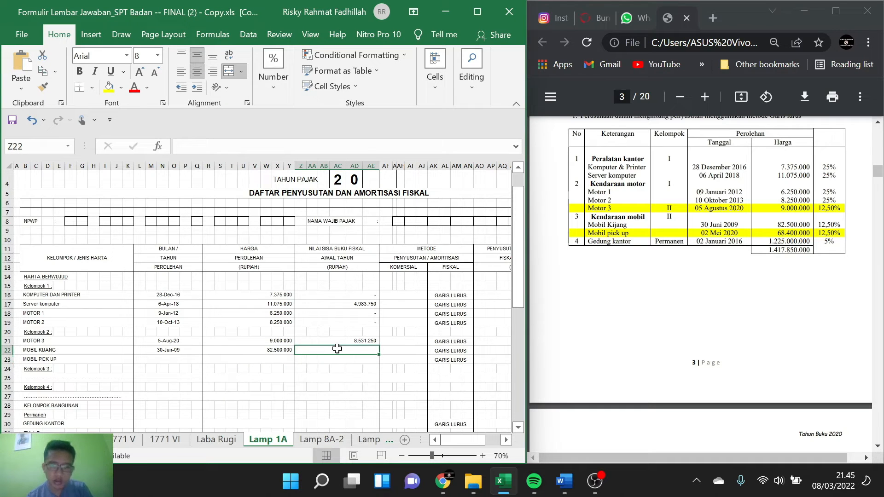
{"action": "type", "text": "0"}
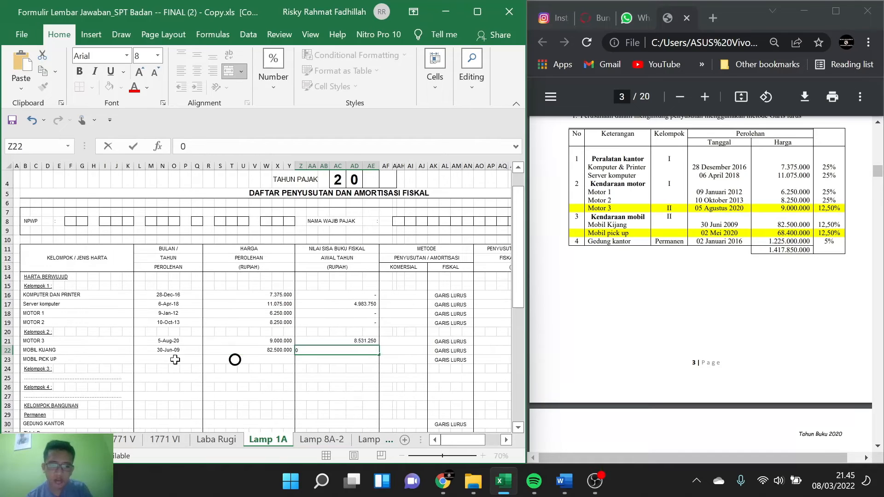
Step: Enter 2 MEI 2020 as the acquisition date and 68400000 as the acquisition price of MOBIL PICK UP
{"action": "left_click", "coordinate": [159, 361]}
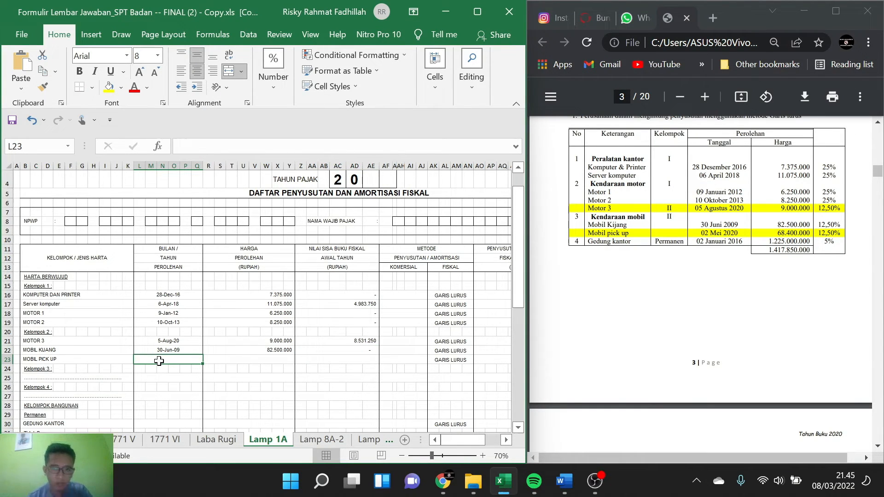
{"action": "type", "text": "2 MEI 2020"}
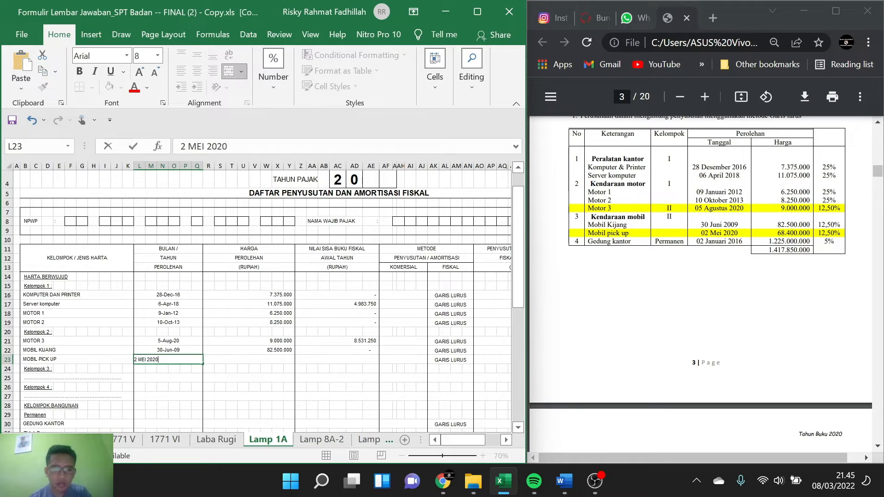
{"action": "key", "text": "Tab"}
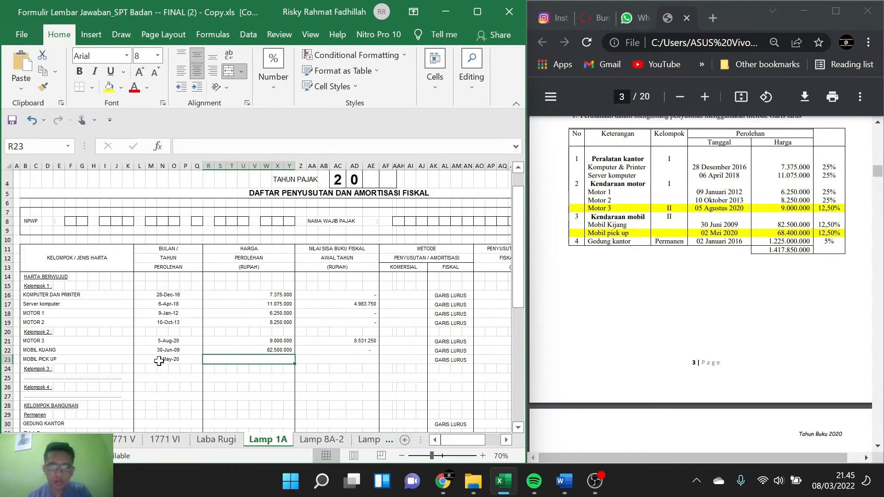
{"action": "type", "text": "69"}
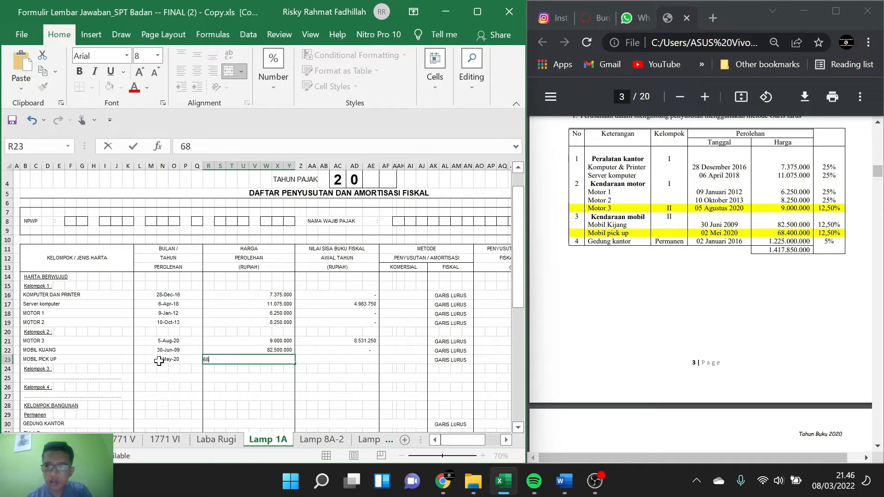
{"action": "type", "text": "400000"}
{"action": "key", "text": "Tab"}
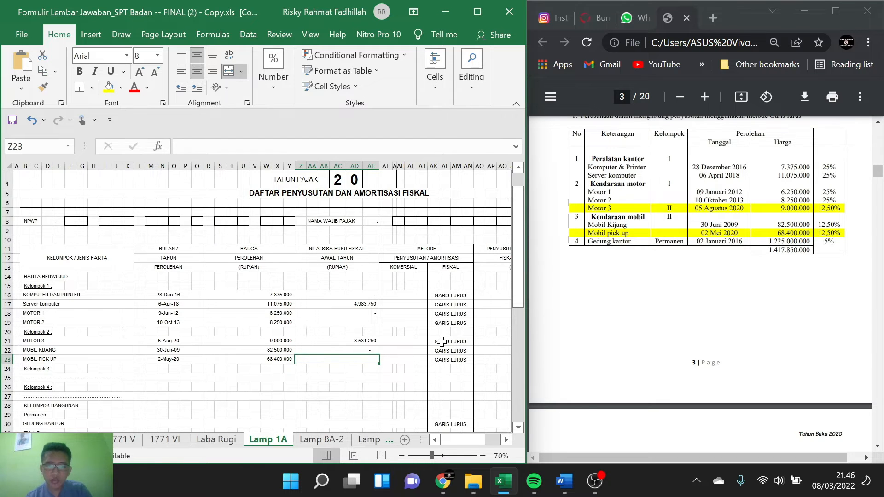
Step: Check the current-year depreciation formula of MOBIL PICK UP and calculate its beginning-of-year fiscal book value as =R23-AO23
{"action": "scroll", "coordinate": [444, 343], "scroll_direction": "right", "scroll_amount": 3}
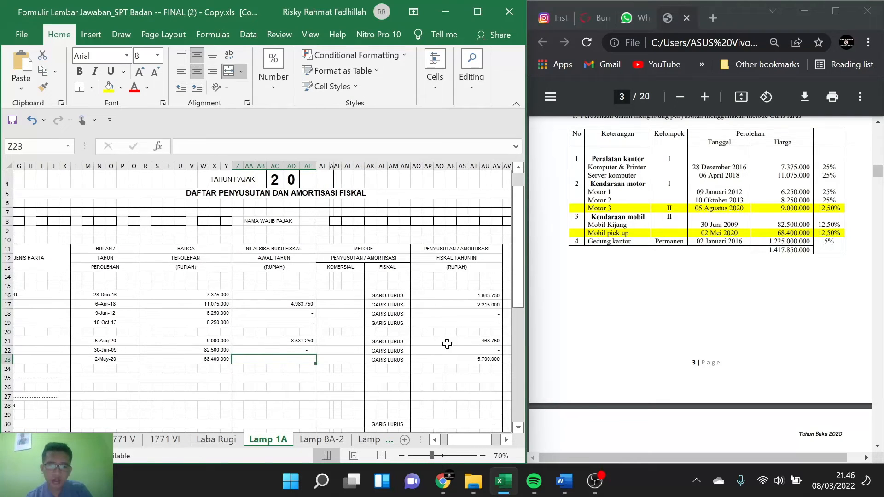
{"action": "left_click", "coordinate": [471, 359]}
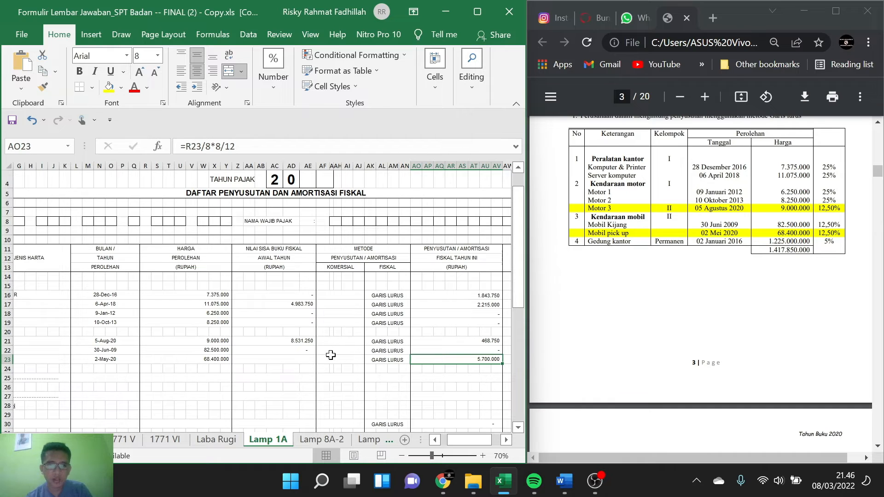
{"action": "left_click", "coordinate": [277, 358]}
{"action": "type", "text": "="}
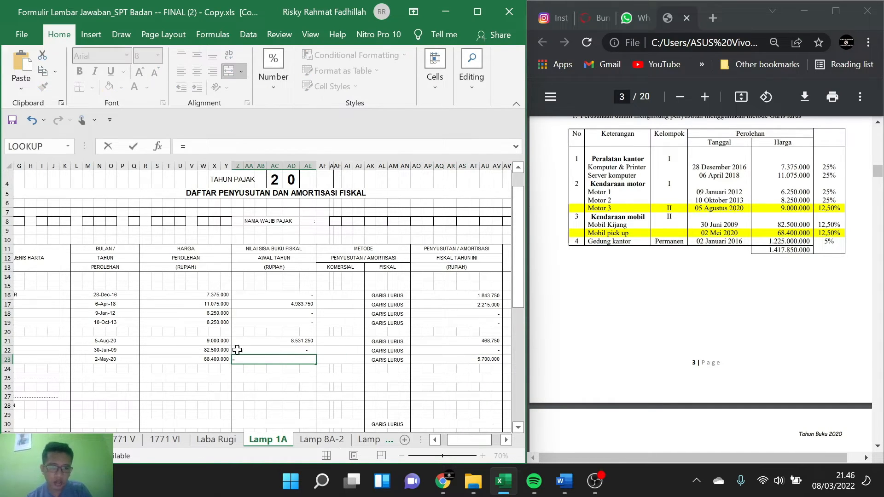
{"action": "left_click", "coordinate": [219, 359]}
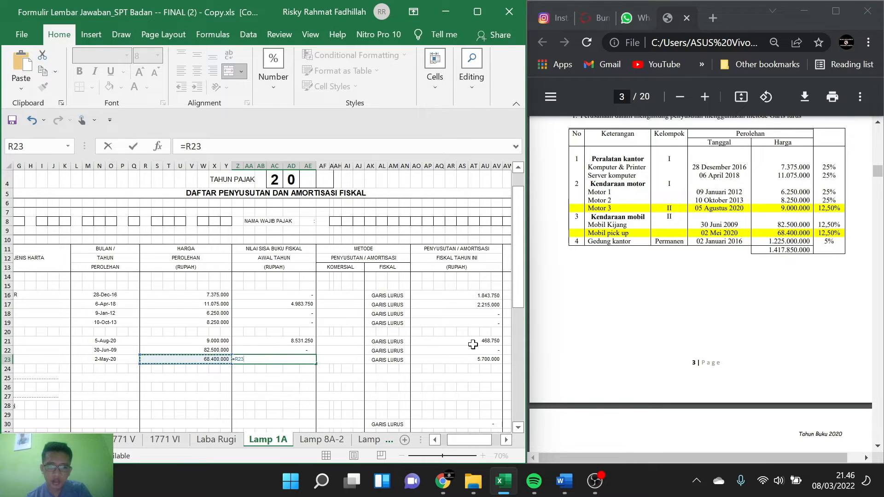
{"action": "type", "text": "-"}
{"action": "left_click", "coordinate": [470, 359]}
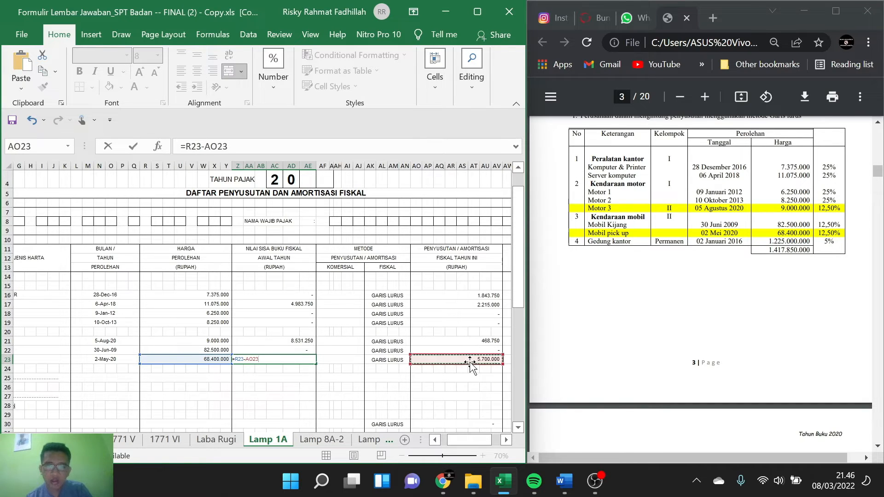
{"action": "key", "text": "Return"}
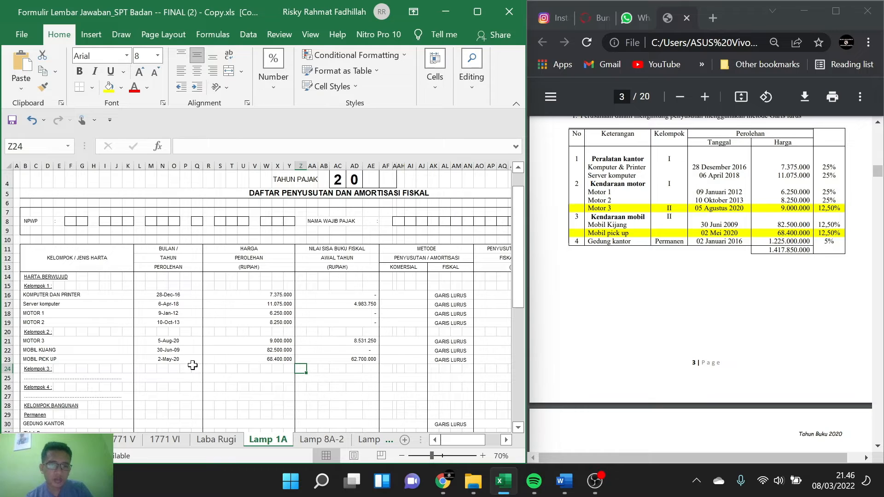
Step: Enter 2 JANUARI 2016 as the acquisition date of GEDUNG KANTOR in the permanent building group
{"action": "scroll", "coordinate": [140, 352], "scroll_direction": "down", "scroll_amount": 2}
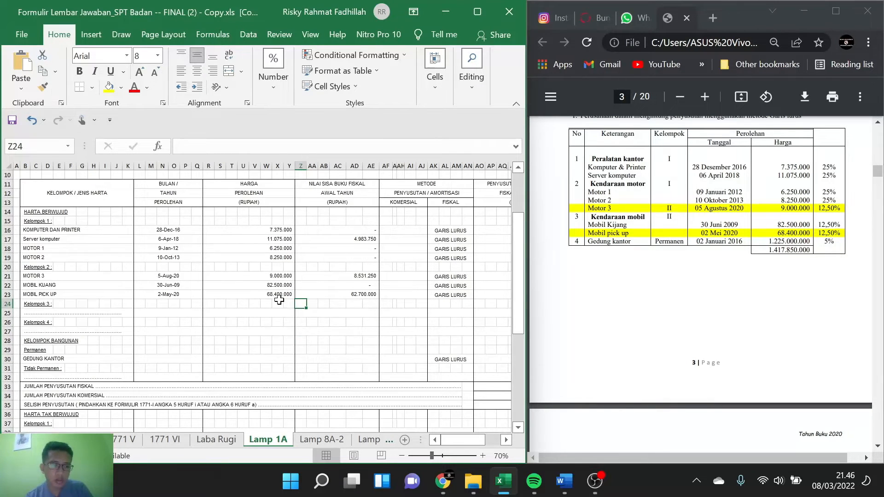
{"action": "scroll", "coordinate": [278, 300], "scroll_direction": "down", "scroll_amount": 2}
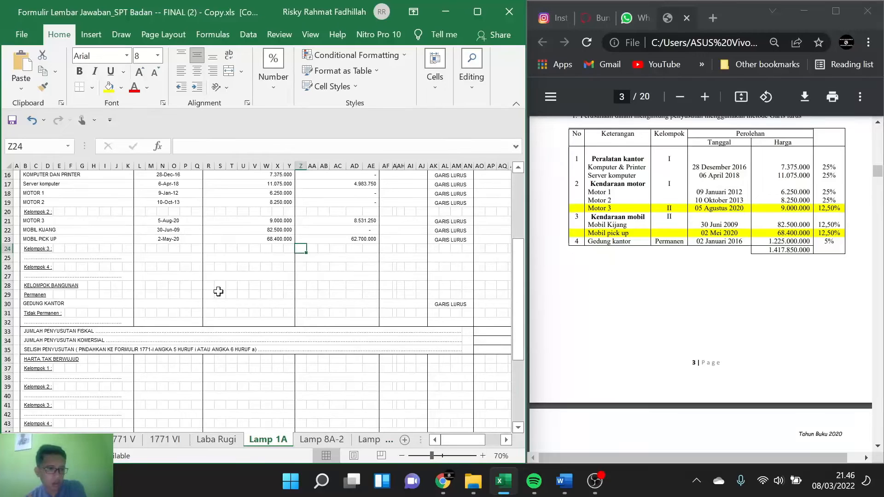
{"action": "left_click", "coordinate": [178, 306]}
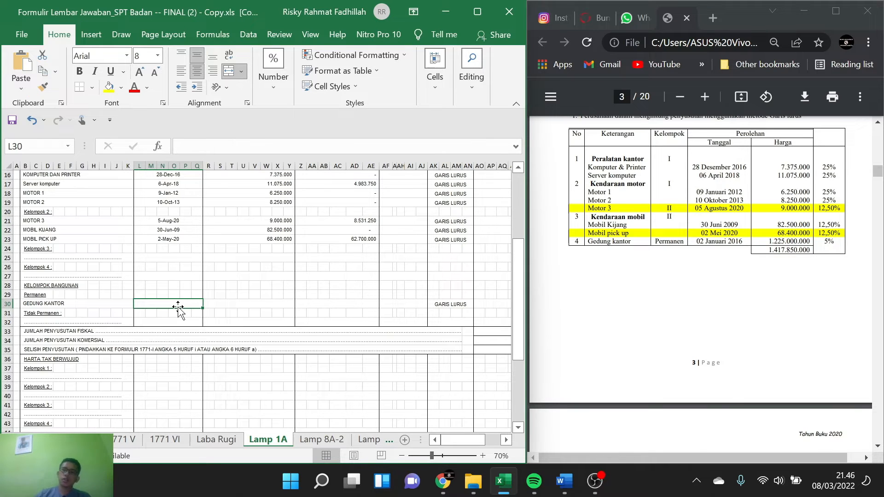
{"action": "type", "text": "2"}
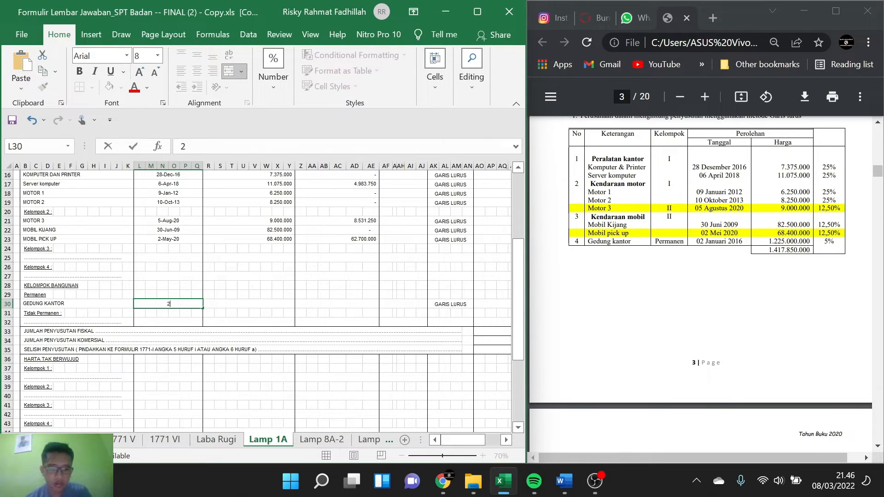
{"action": "type", "text": " JANUARI 2016"}
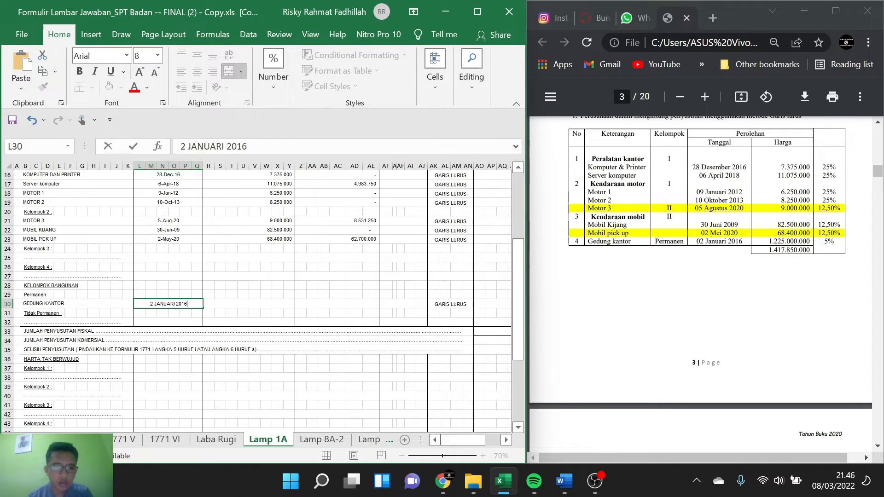
{"action": "key", "text": "Tab"}
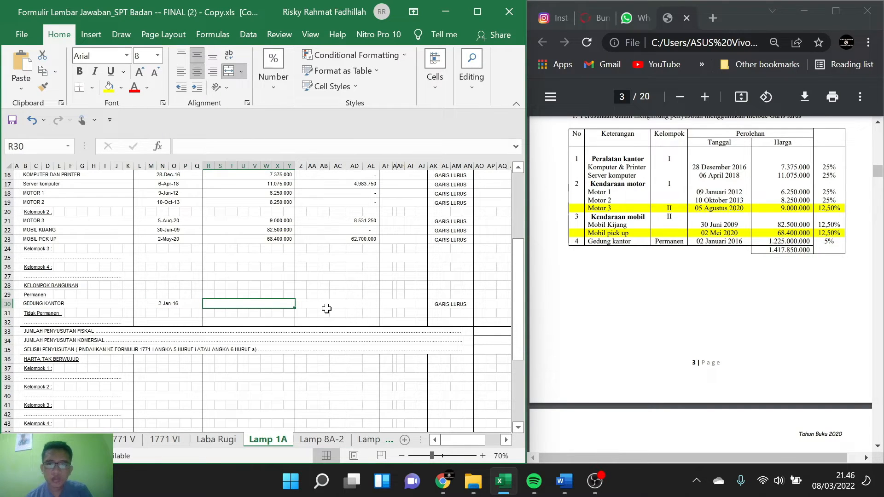
{"action": "type", "text": "1225"}
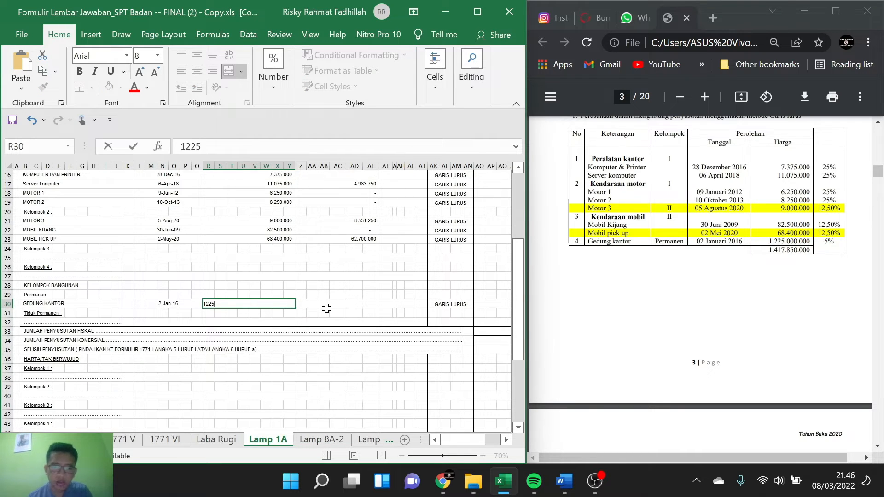
{"action": "type", "text": "00"}
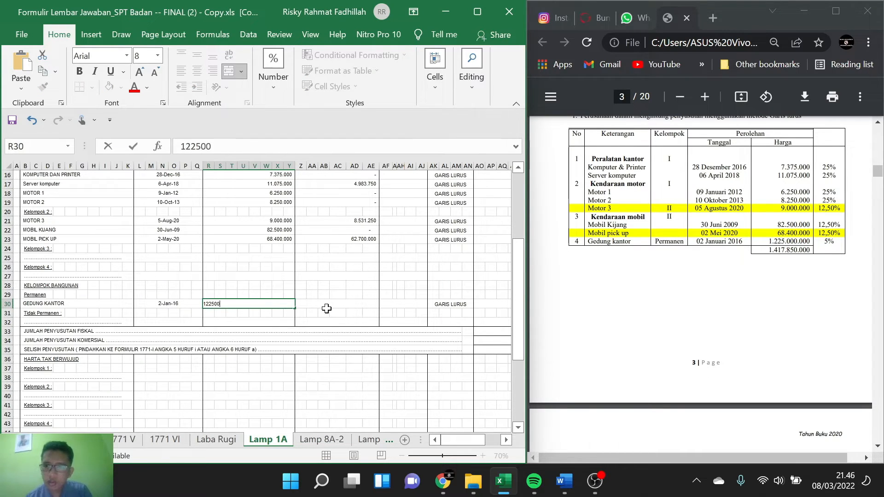
{"action": "type", "text": "0000"}
Step: Calculate the beginning-of-year fiscal book value of GEDUNG KANTOR as =R30-(AO30*5)
{"action": "left_click", "coordinate": [326, 309]}
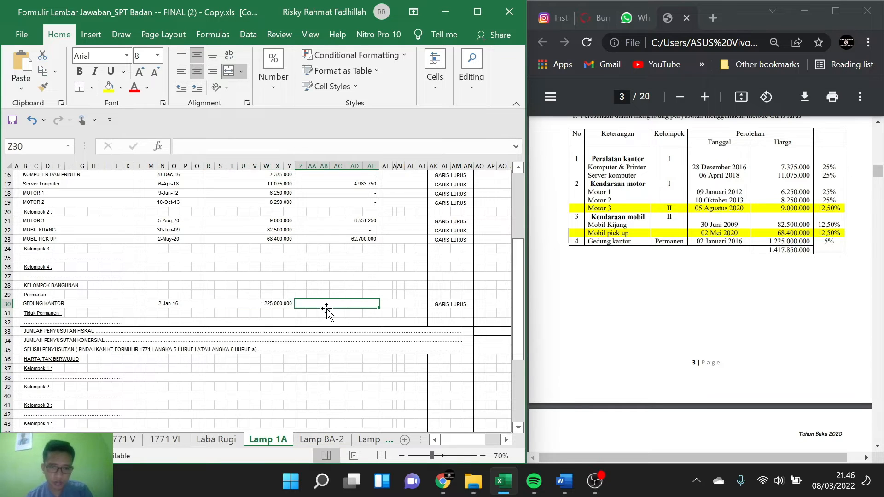
{"action": "key", "text": "Right"}
{"action": "key", "text": "Right"}
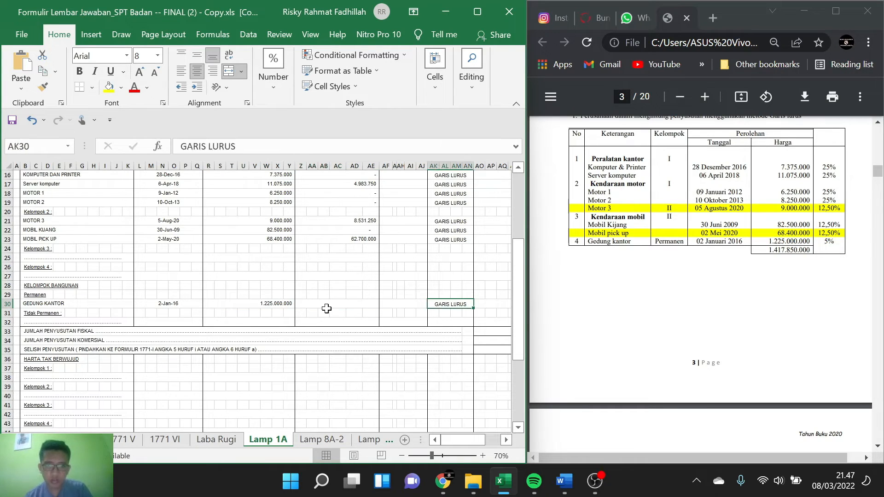
{"action": "key", "text": "Right"}
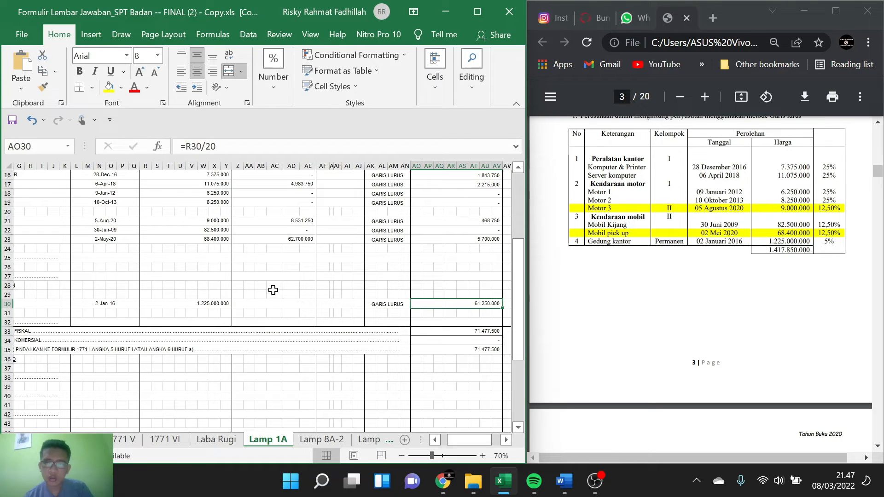
{"action": "left_click", "coordinate": [287, 304]}
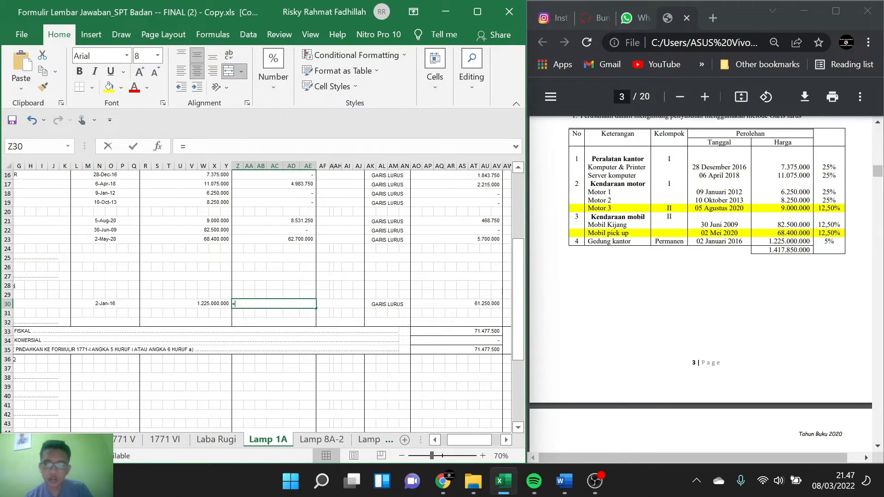
{"action": "type", "text": "="}
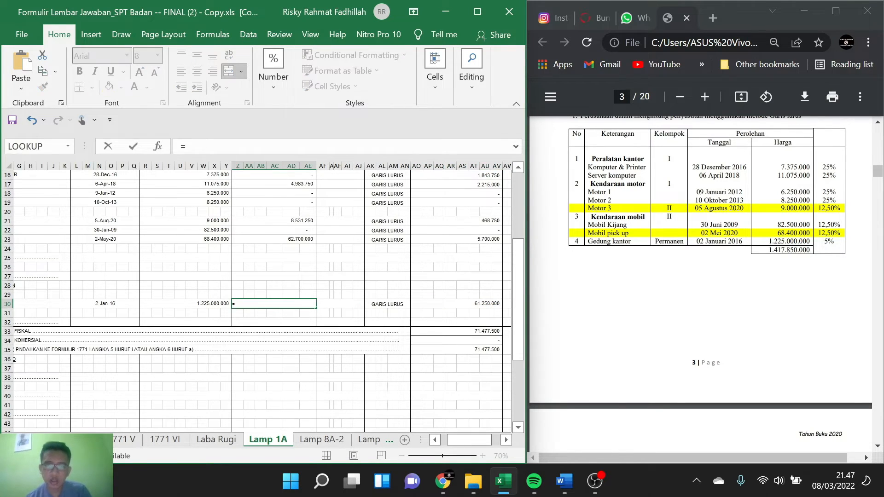
{"action": "left_click", "coordinate": [219, 304]}
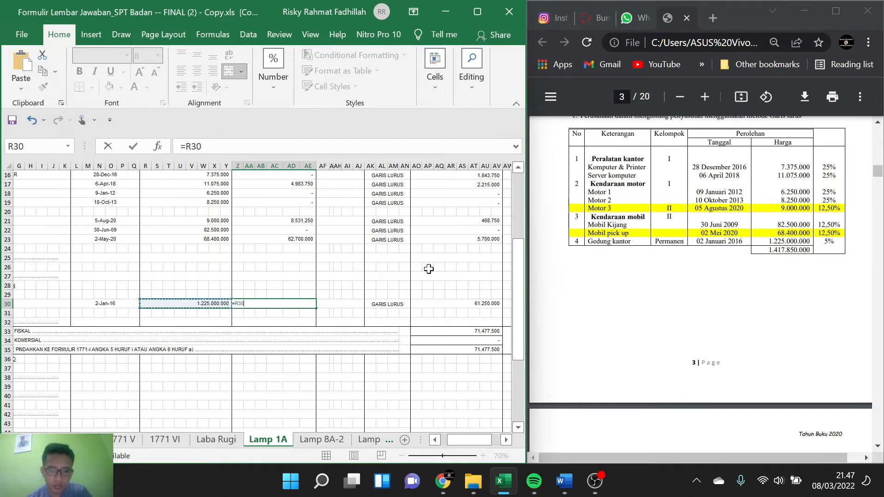
{"action": "type", "text": "-"}
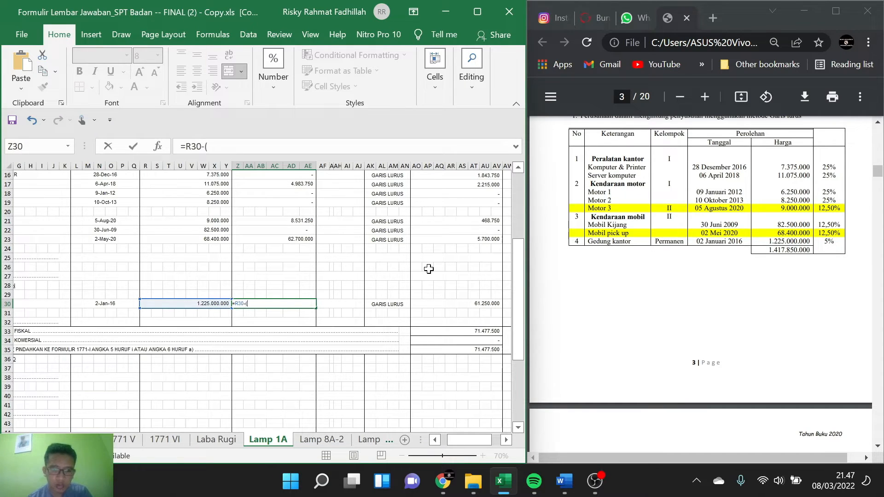
{"action": "type", "text": "("}
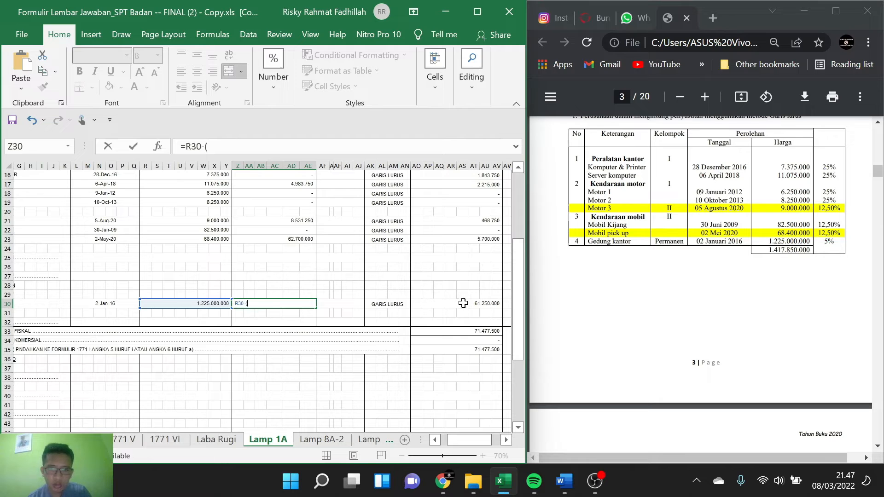
{"action": "left_click", "coordinate": [463, 303]}
{"action": "type", "text": "*"}
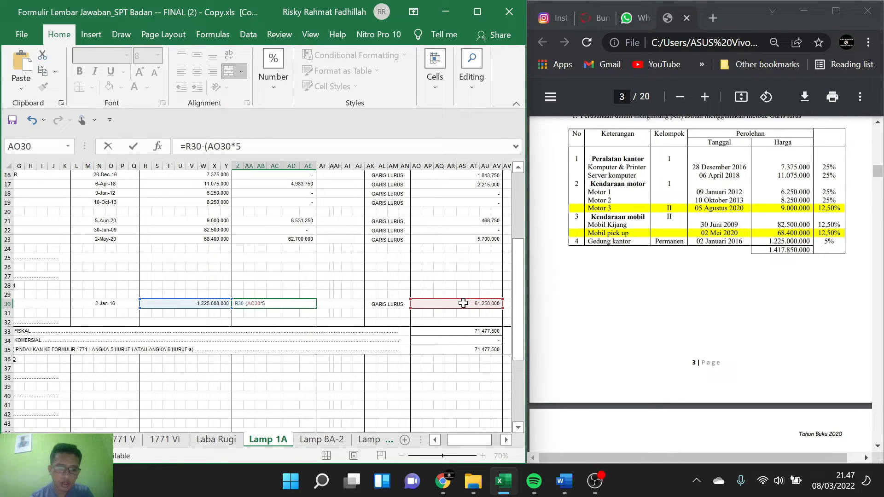
{"action": "type", "text": "5"}
{"action": "key", "text": "Return"}
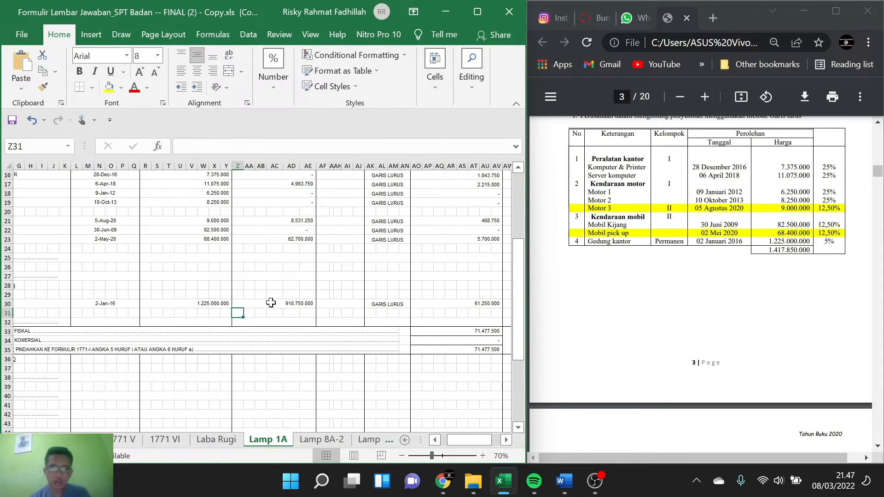
{"action": "scroll", "coordinate": [270, 302], "scroll_direction": "right", "scroll_amount": 3}
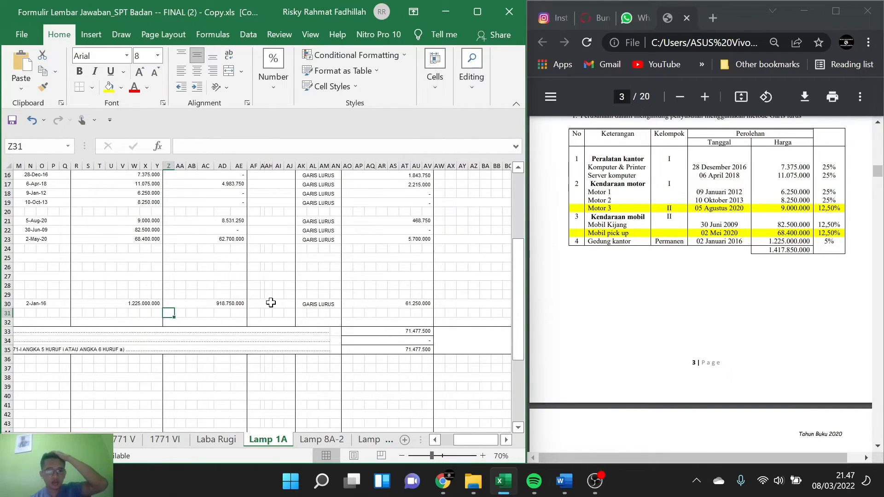
{"action": "left_click", "coordinate": [229, 303]}
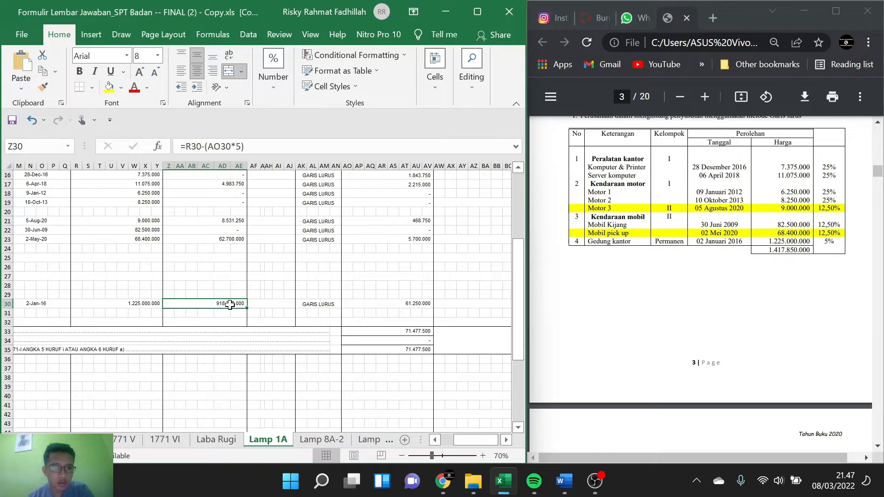
Step: Enter the Beban Penyusutan Aktiva amount from the case's commercial financial report, 88818750, as JUMLAH PENYUSUTAN KOMERSIAL on Lamp 1A
{"action": "scroll", "coordinate": [248, 333], "scroll_direction": "right", "scroll_amount": 2}
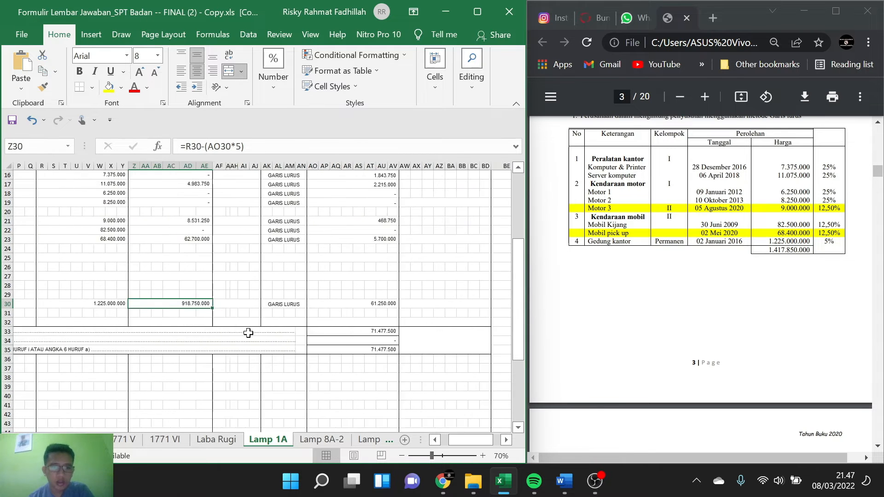
{"action": "scroll", "coordinate": [248, 333], "scroll_direction": "left", "scroll_amount": 4}
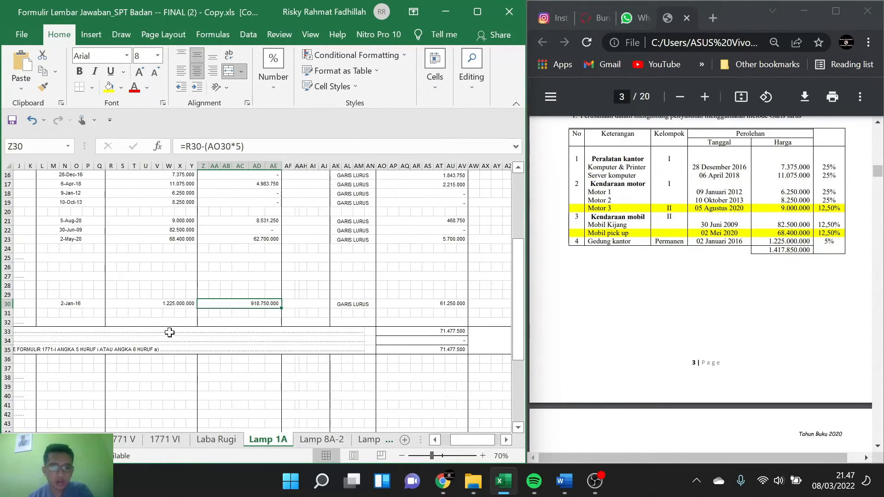
{"action": "scroll", "coordinate": [170, 332], "scroll_direction": "left", "scroll_amount": 3}
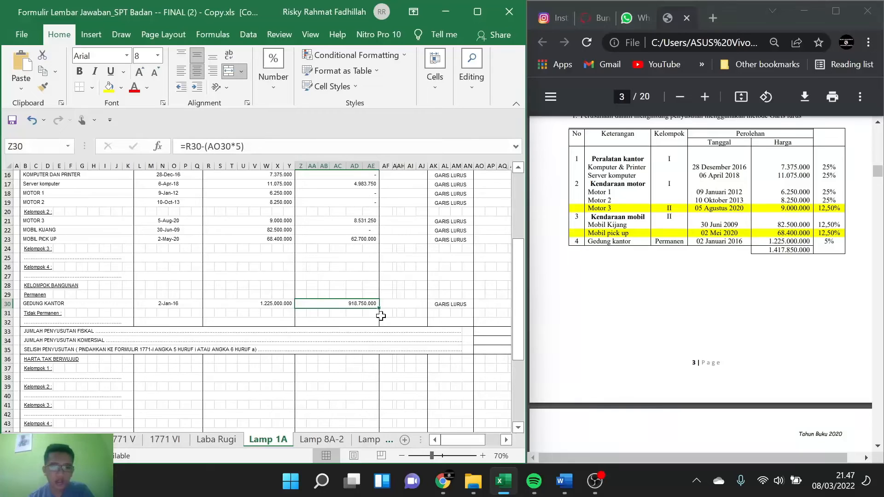
{"action": "scroll", "coordinate": [381, 316], "scroll_direction": "right", "scroll_amount": 2}
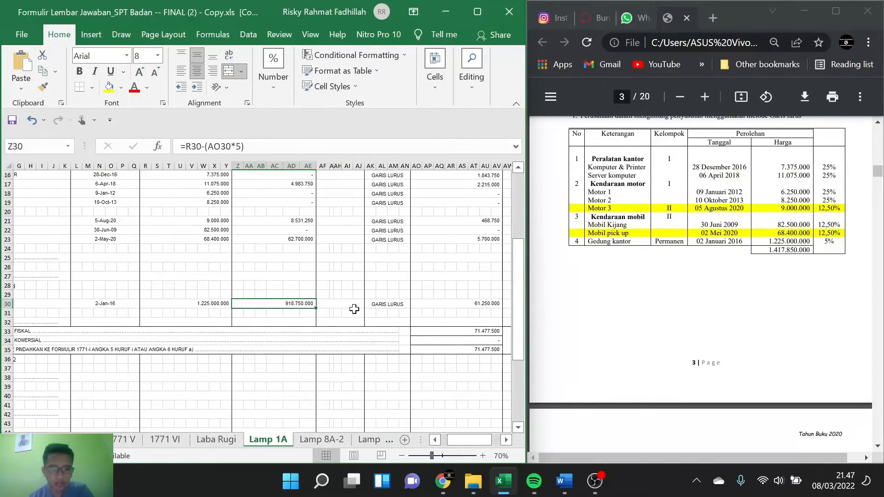
{"action": "scroll", "coordinate": [353, 309], "scroll_direction": "right", "scroll_amount": 1}
{"action": "scroll", "coordinate": [718, 294], "scroll_direction": "up", "scroll_amount": 6}
{"action": "scroll", "coordinate": [718, 295], "scroll_direction": "up", "scroll_amount": 10}
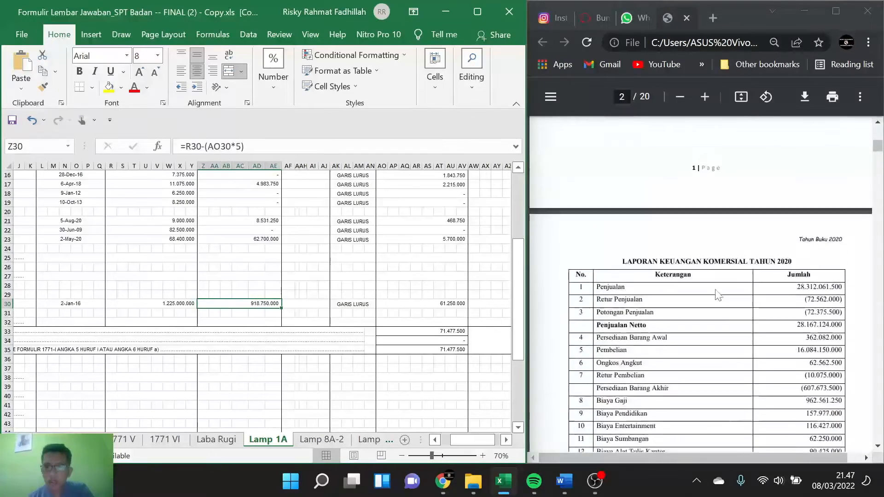
{"action": "scroll", "coordinate": [718, 295], "scroll_direction": "down", "scroll_amount": 5}
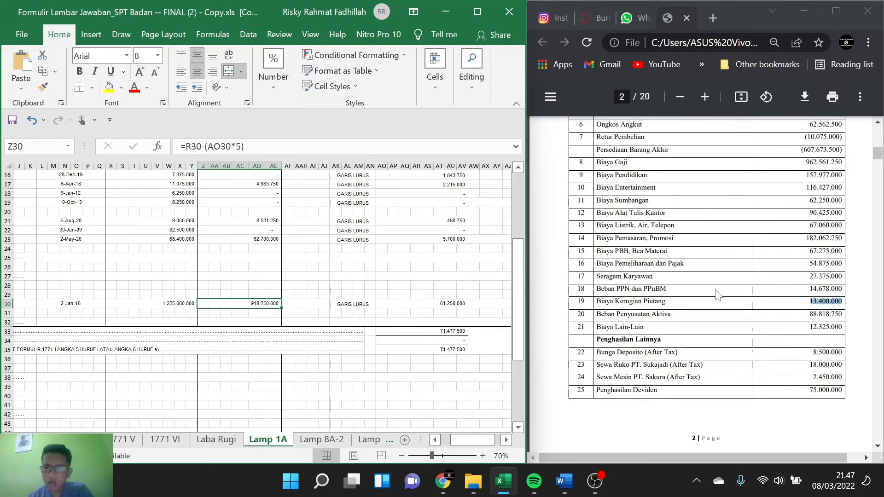
{"action": "scroll", "coordinate": [718, 295], "scroll_direction": "up", "scroll_amount": 1}
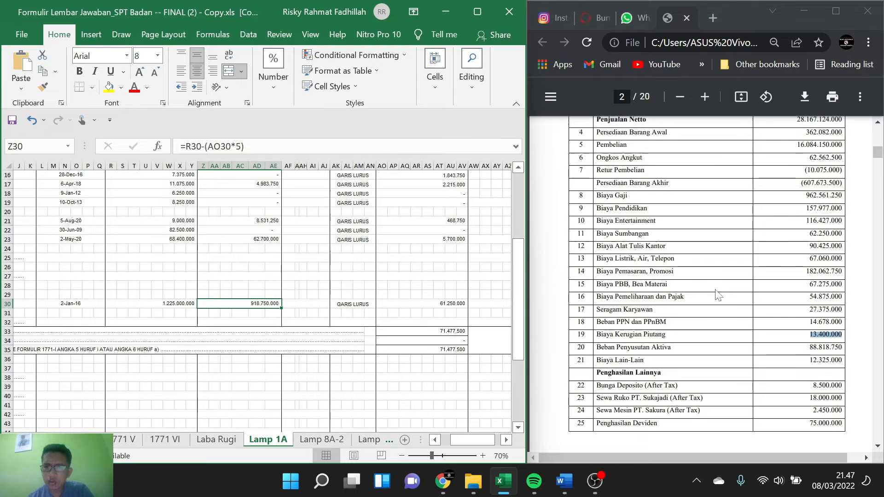
{"action": "scroll", "coordinate": [718, 295], "scroll_direction": "down", "scroll_amount": 1}
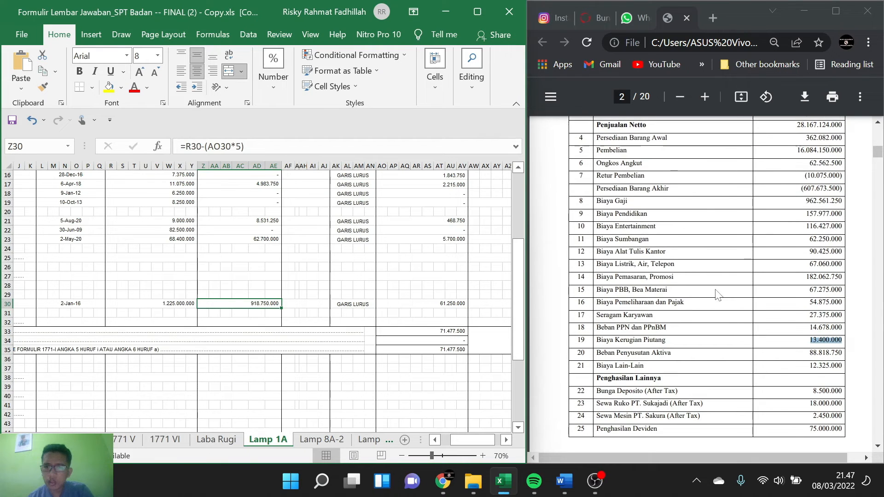
{"action": "scroll", "coordinate": [718, 294], "scroll_direction": "down", "scroll_amount": 1}
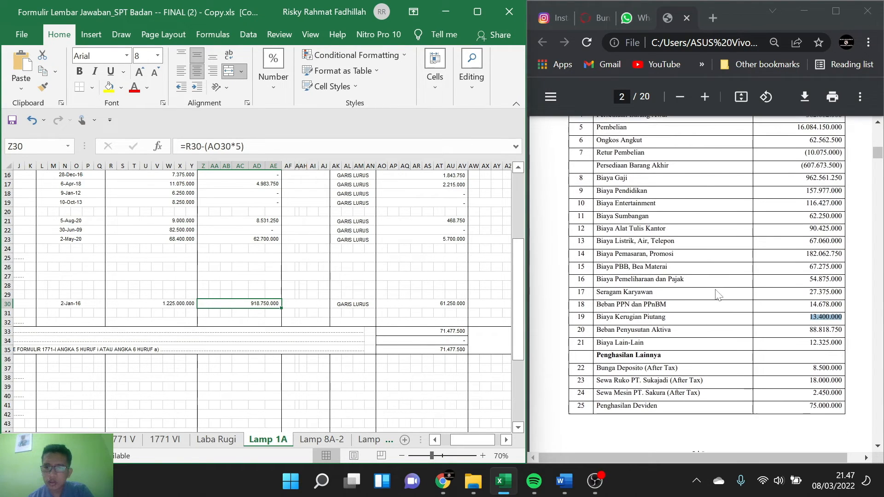
{"action": "left_click", "coordinate": [462, 340]}
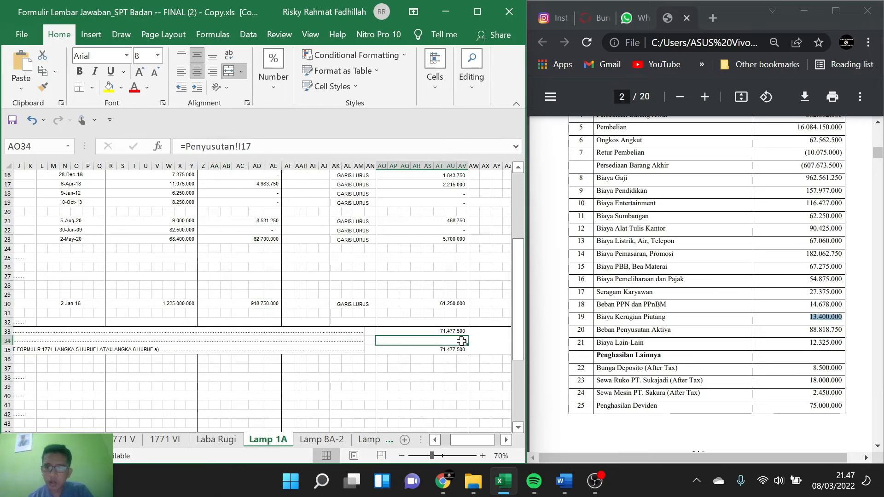
{"action": "type", "text": "88"}
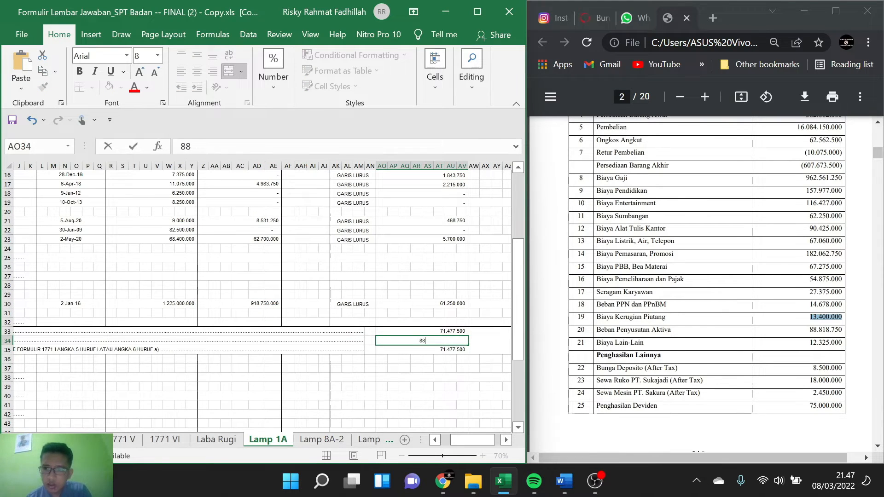
{"action": "type", "text": "818"}
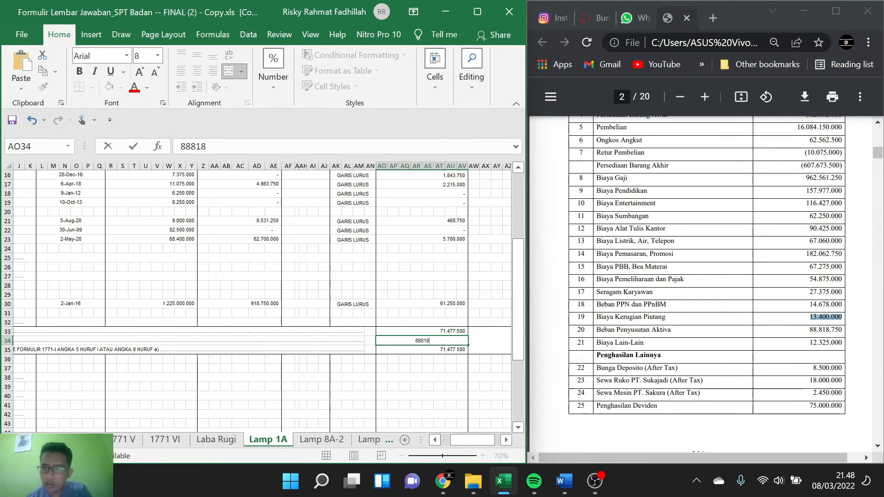
{"action": "type", "text": "750"}
{"action": "key", "text": "Return"}
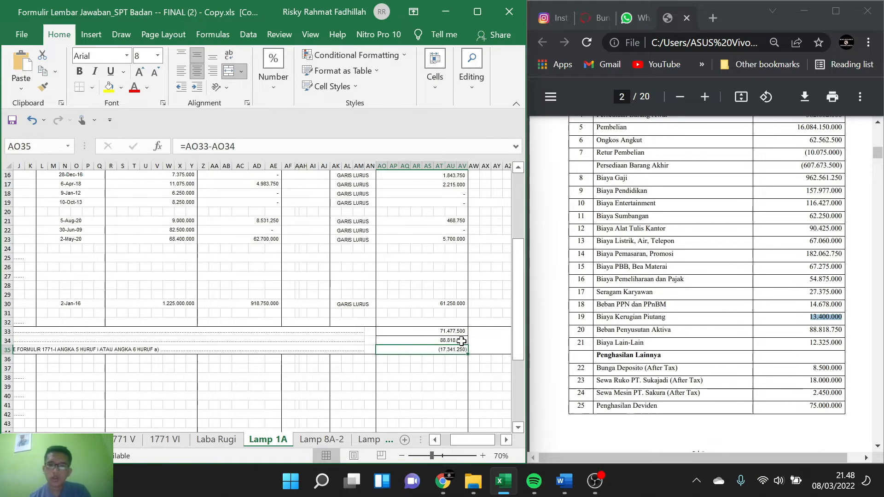
Step: Check the transfer instruction for SELISIH PENYUSUTAN on Lamp 1A against the line 5i commercial depreciation difference on sheet 1771 I
{"action": "scroll", "coordinate": [335, 343], "scroll_direction": "left", "scroll_amount": 3}
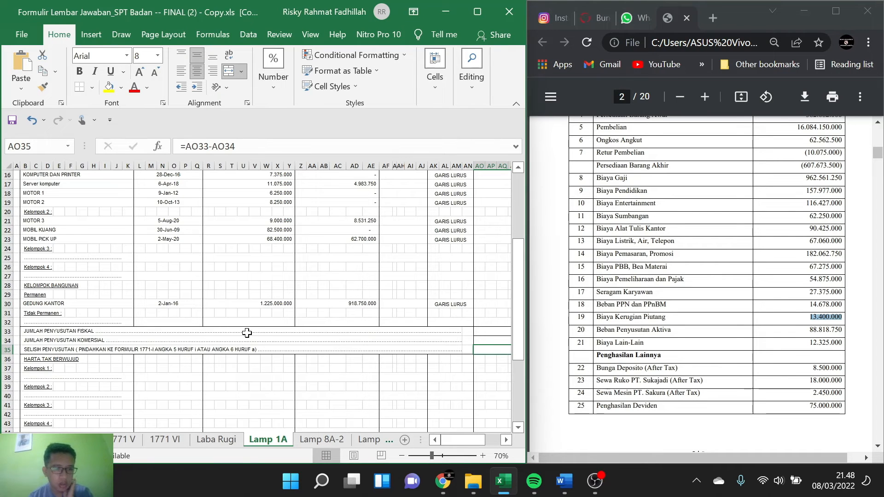
{"action": "scroll", "coordinate": [247, 333], "scroll_direction": "right", "scroll_amount": 3}
{"action": "scroll", "coordinate": [246, 333], "scroll_direction": "right", "scroll_amount": 3}
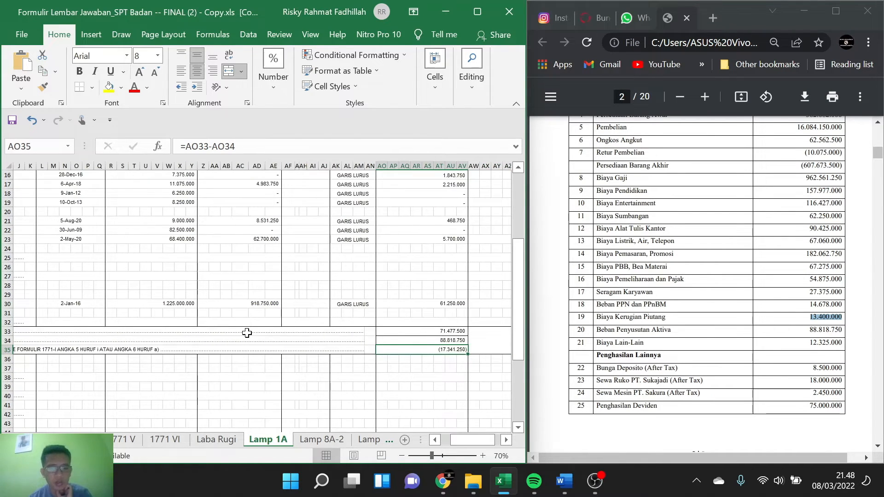
{"action": "scroll", "coordinate": [193, 339], "scroll_direction": "left", "scroll_amount": 5}
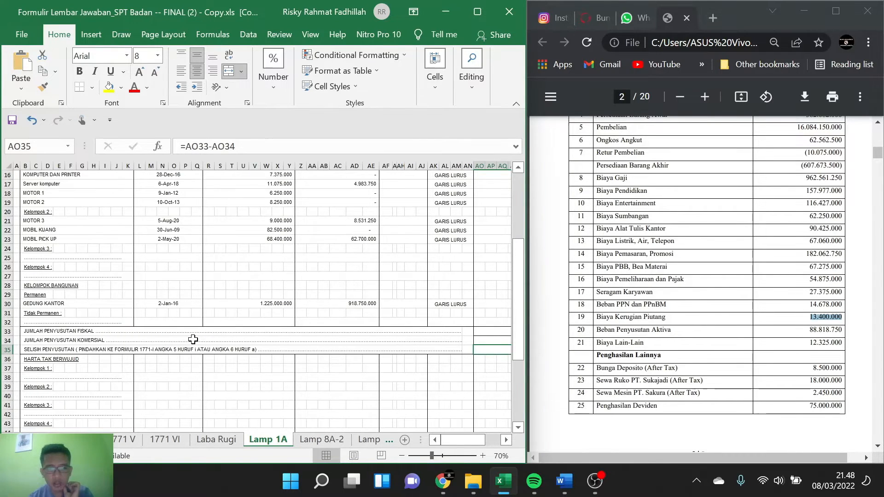
{"action": "scroll", "coordinate": [193, 339], "scroll_direction": "down", "scroll_amount": 1}
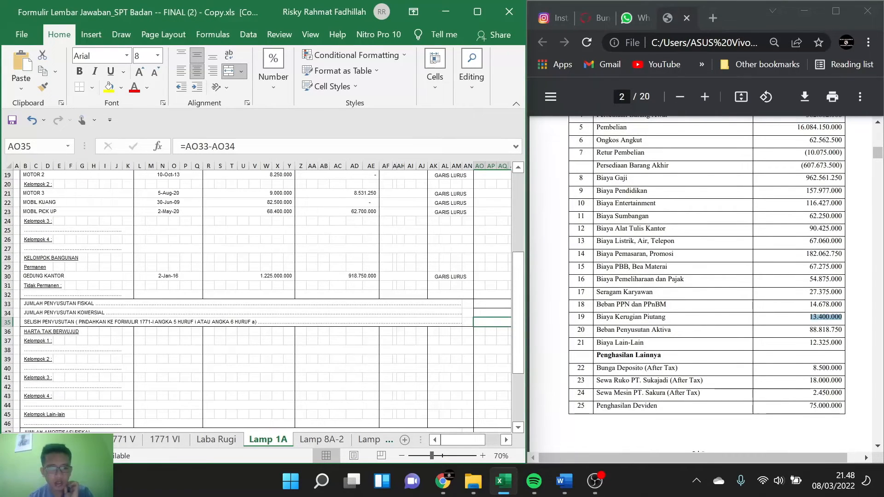
{"action": "left_click", "coordinate": [11, 440]}
{"action": "left_click", "coordinate": [11, 440]}
{"action": "left_click", "coordinate": [11, 439]}
{"action": "left_click", "coordinate": [11, 439]}
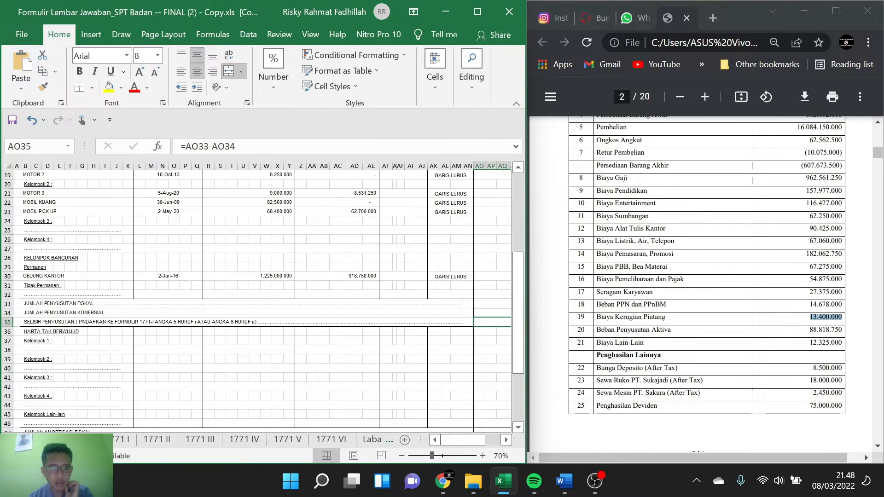
{"action": "left_click", "coordinate": [131, 439]}
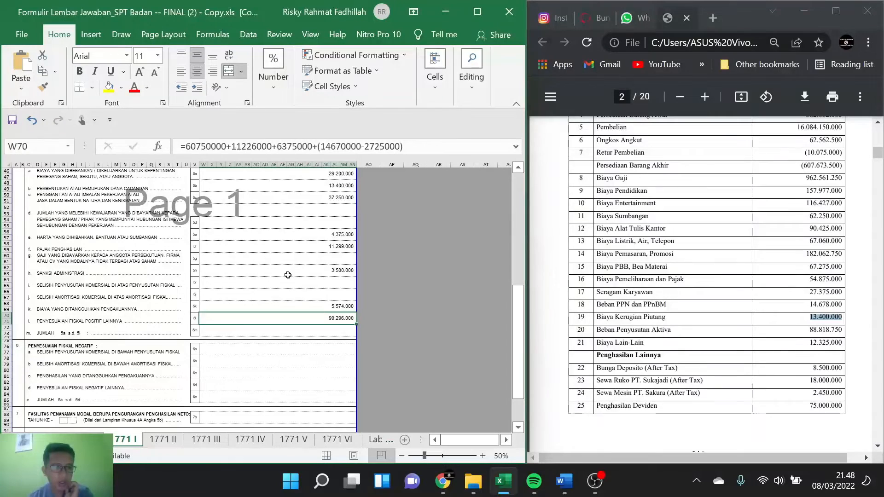
{"action": "left_click", "coordinate": [313, 278]}
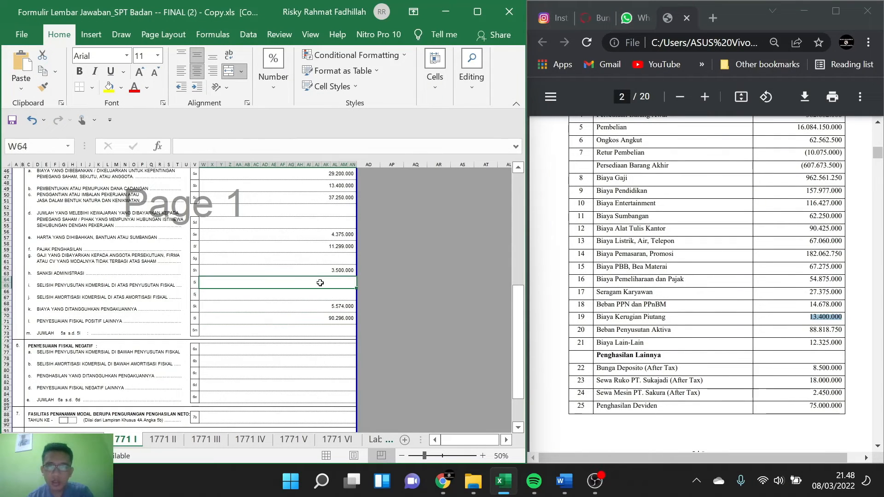
Step: Write the SELISIH PENYUSUTAN amount as the positive number 17341250 in blank cell AW36 on Lamp 1A and cut the number out
{"action": "left_click", "coordinate": [365, 438]}
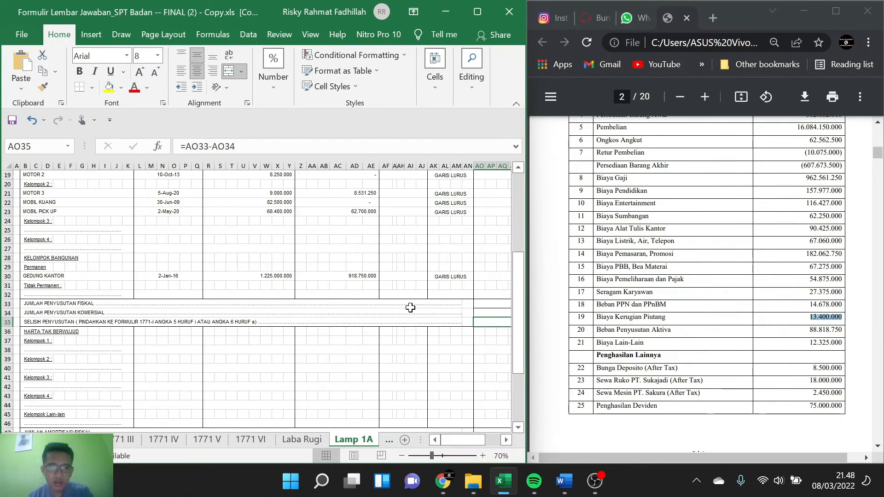
{"action": "scroll", "coordinate": [409, 308], "scroll_direction": "right", "scroll_amount": 1}
{"action": "scroll", "coordinate": [410, 308], "scroll_direction": "right", "scroll_amount": 4}
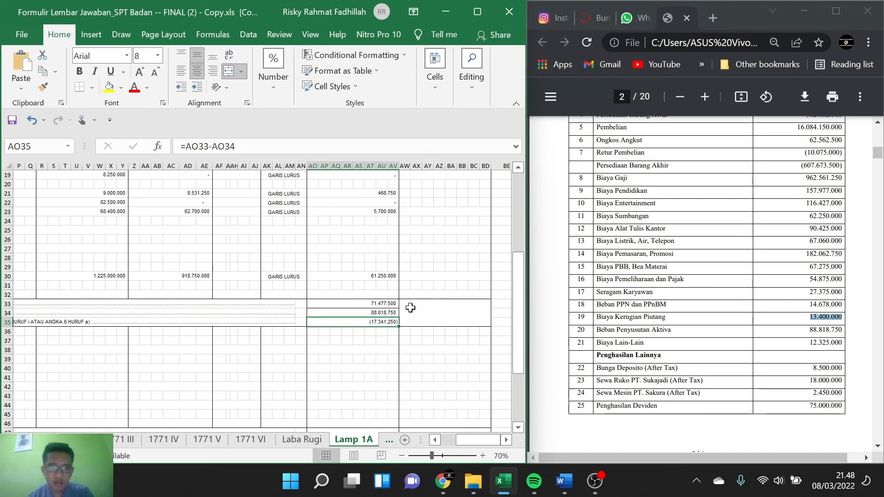
{"action": "left_click", "coordinate": [447, 319]}
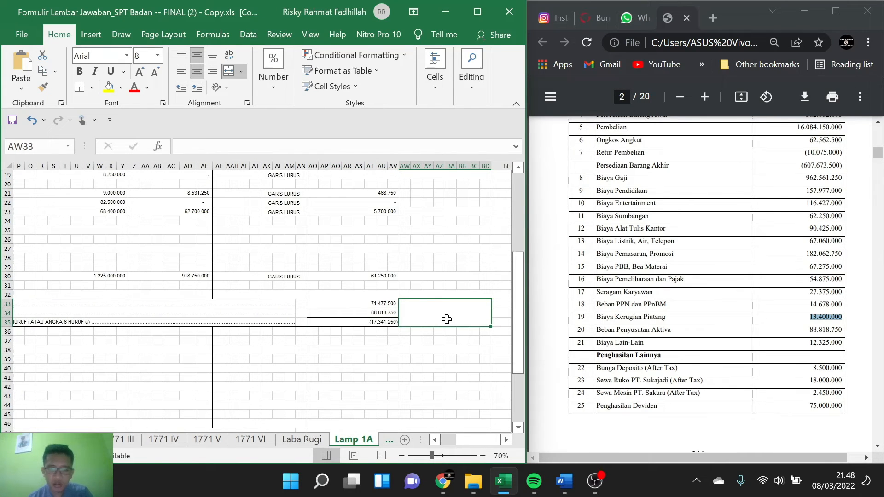
{"action": "left_click", "coordinate": [406, 332]}
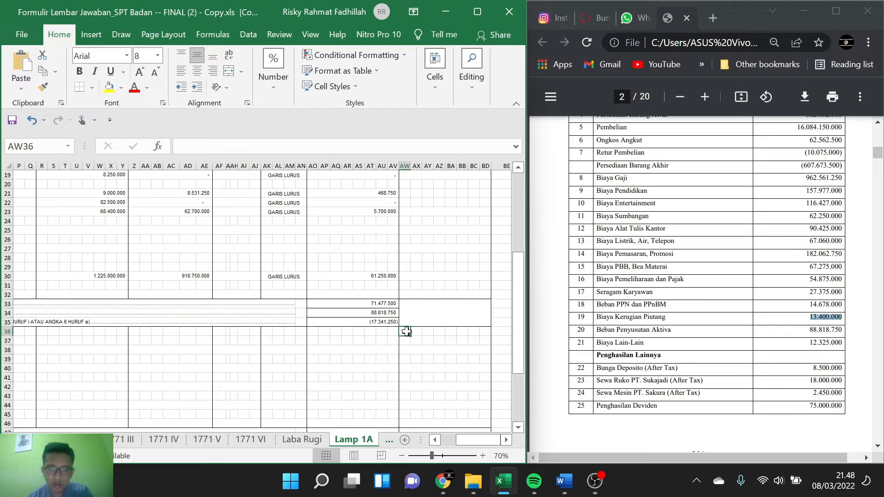
{"action": "type", "text": "17"}
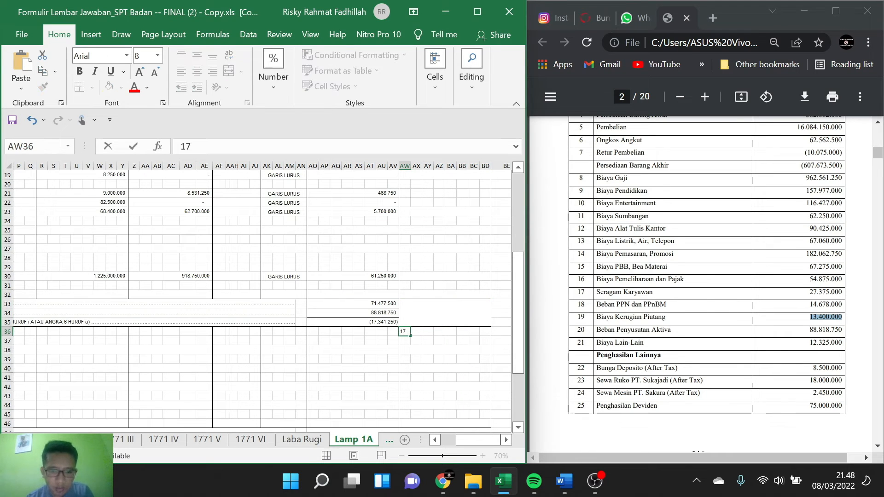
{"action": "type", "text": "341"}
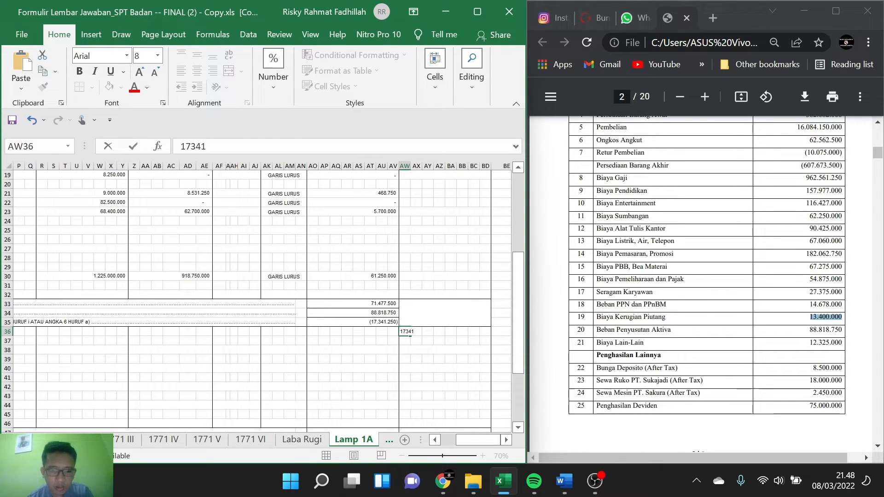
{"action": "type", "text": "250"}
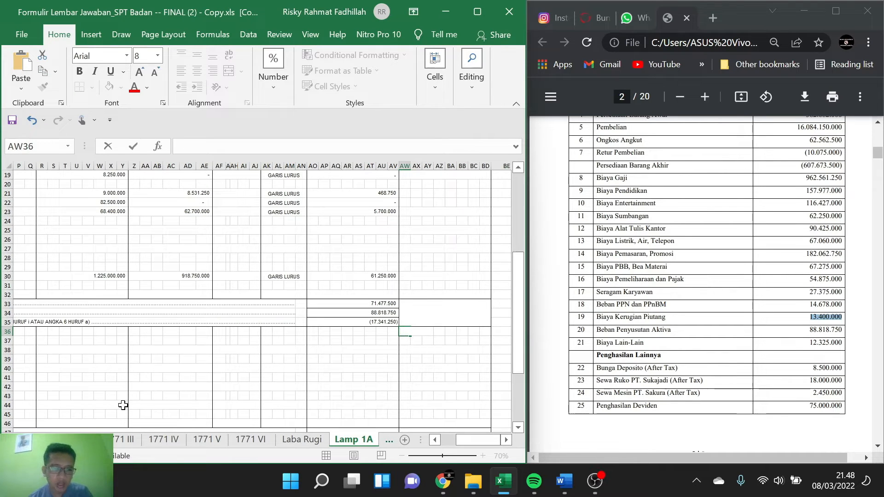
Step: Paste 17341250 into line 5i, SELISIH PENYUSUTAN KOMERSIAL DI ATAS PENYUSUTAN FISKAL, on sheet 1771 I
{"action": "left_click", "coordinate": [14, 440]}
{"action": "left_click", "coordinate": [76, 440]}
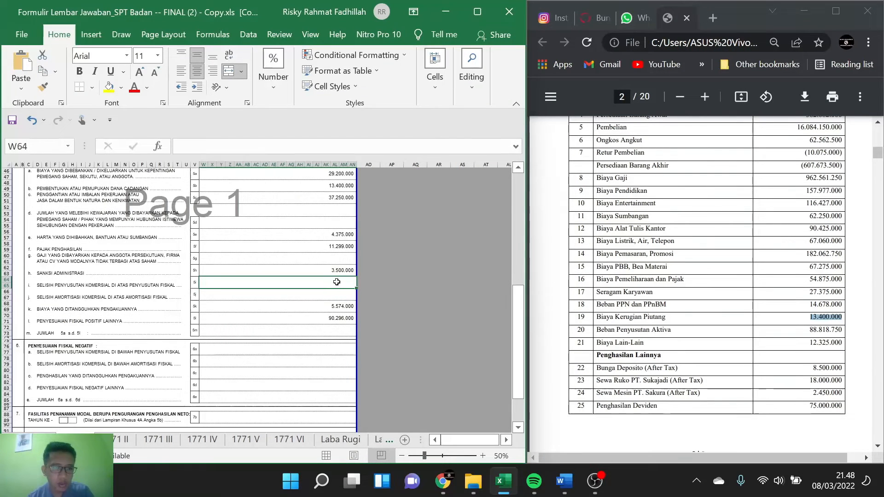
{"action": "double_click", "coordinate": [334, 283]}
{"action": "type", "text": "17341250"}
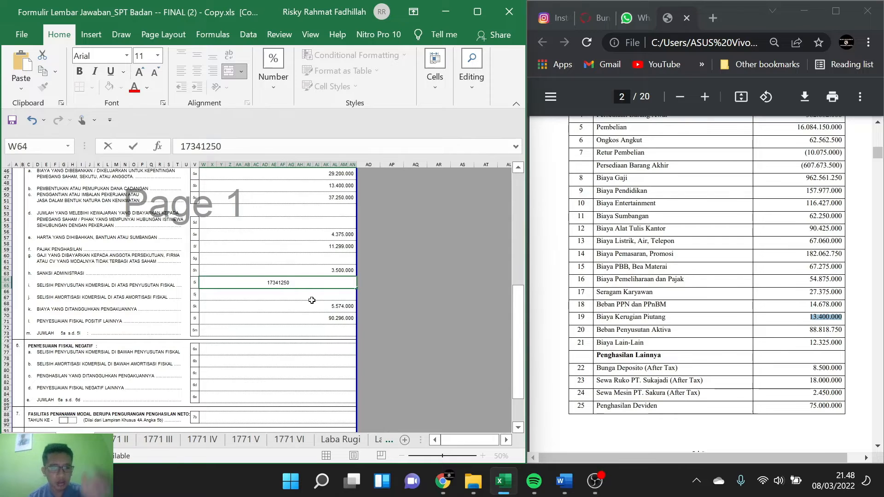
{"action": "left_click", "coordinate": [302, 315]}
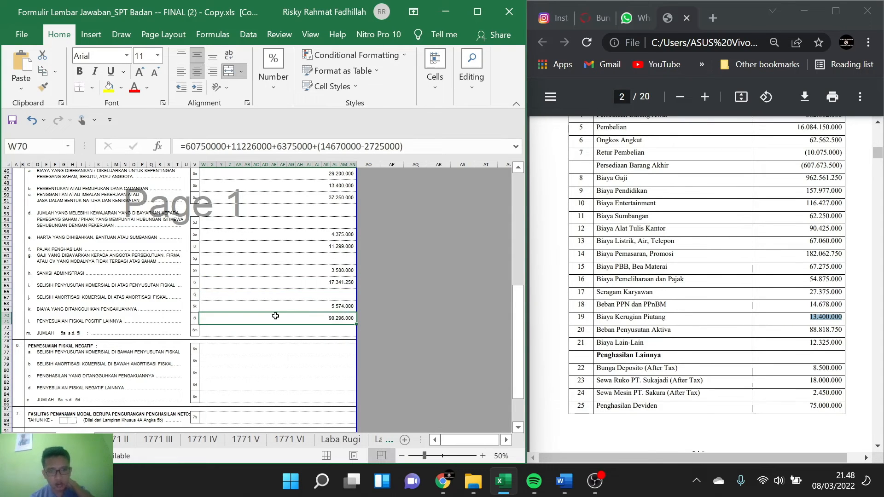
Step: Begin a formula for the positive fiscal adjustment total, JUMLAH 5a s.d. 5l, on line 5m of sheet 1771 I
{"action": "left_click", "coordinate": [311, 332]}
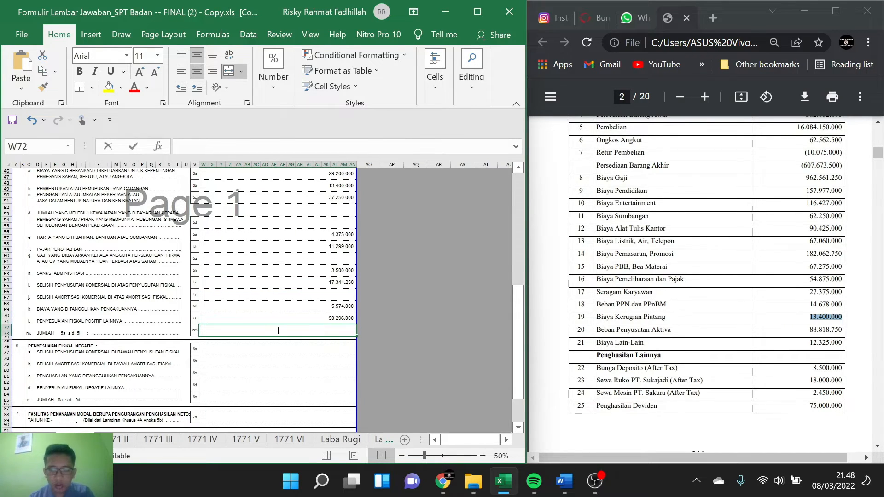
{"action": "type", "text": "="}
{"action": "scroll", "coordinate": [336, 298], "scroll_direction": "up", "scroll_amount": 1}
{"action": "scroll", "coordinate": [336, 298], "scroll_direction": "up", "scroll_amount": 1}
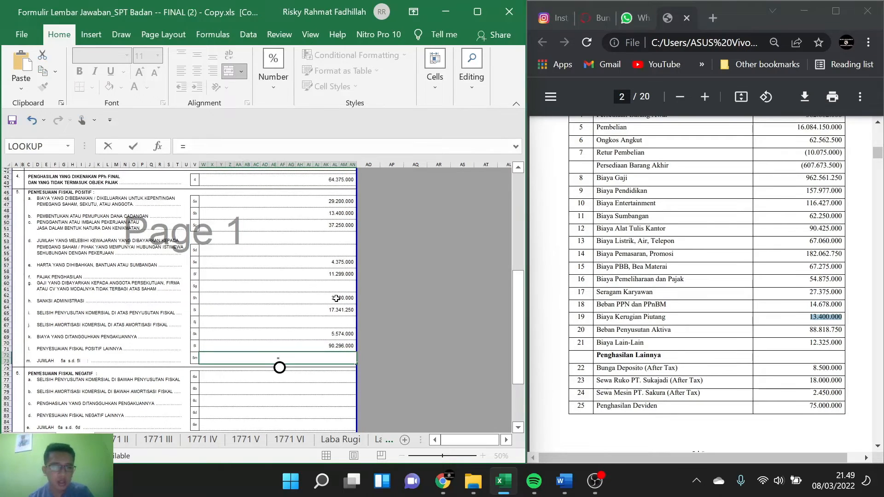
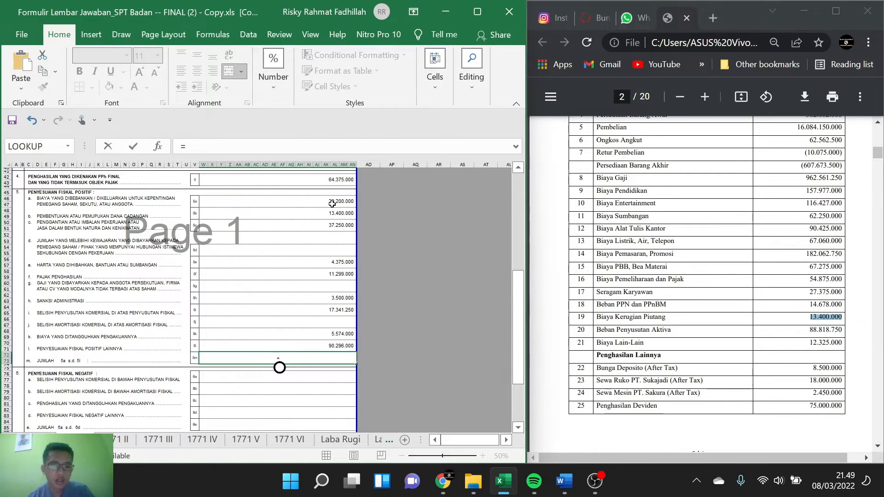
Step: Total the positive fiscal adjustments 5a through 5l with a SUM formula in row 5m
{"action": "type", "text": "SUM"}
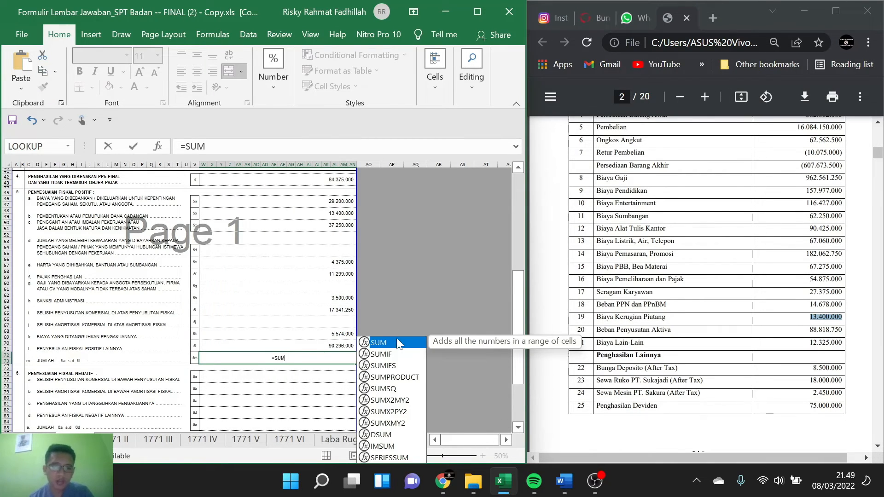
{"action": "type", "text": "("}
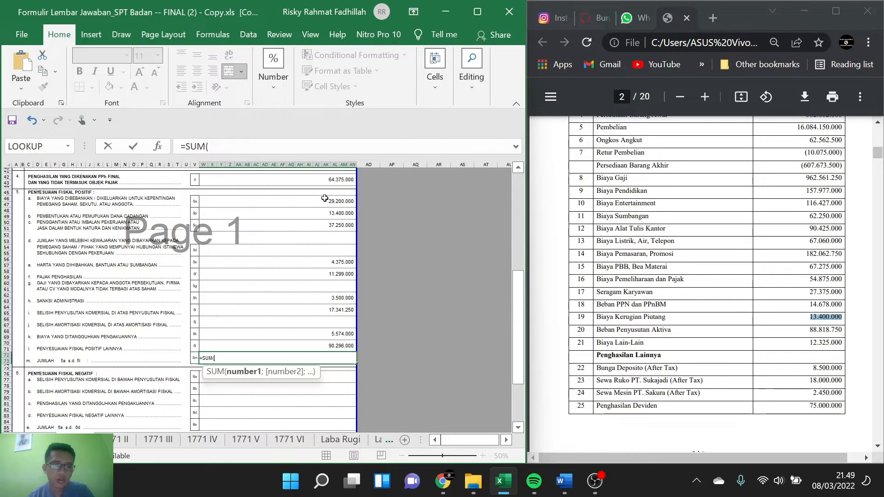
{"action": "left_click_drag", "start_coordinate": [325, 202], "coordinate": [325, 342]}
{"action": "key", "text": "Return"}
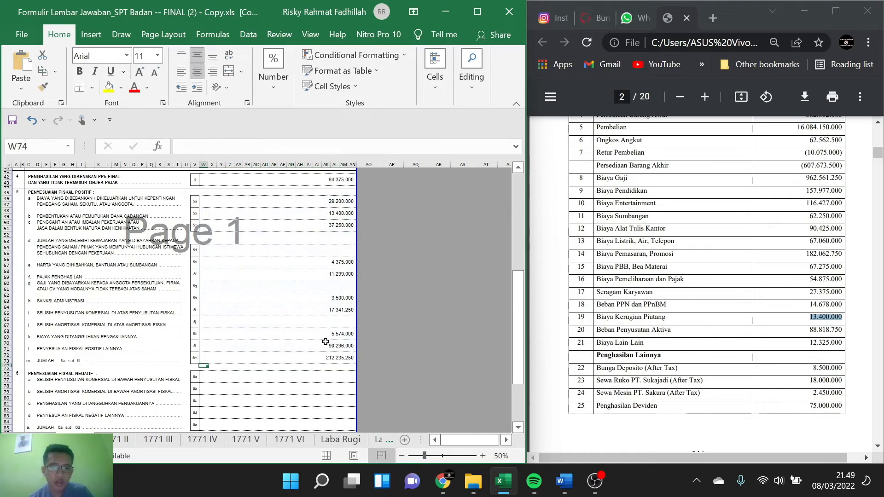
Step: Enter 0 for the negative fiscal adjustment rows 6a through 6e and for the investment facility row 7b
{"action": "scroll", "coordinate": [304, 293], "scroll_direction": "down", "scroll_amount": 5}
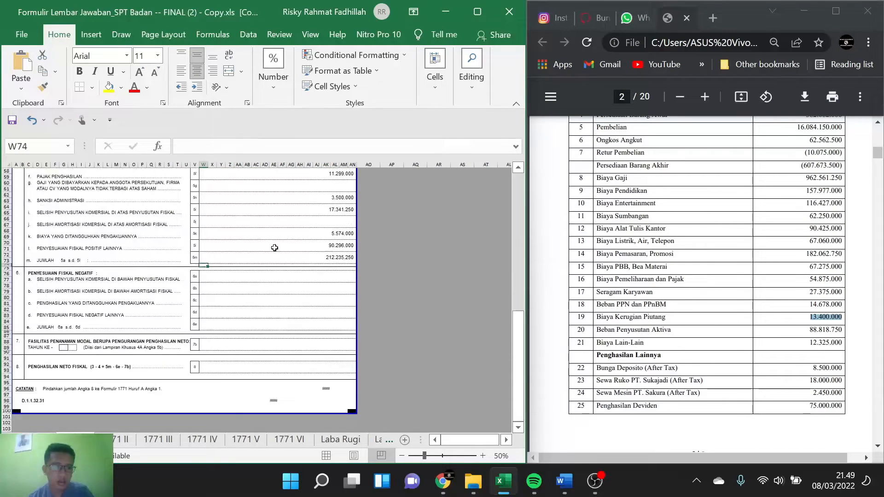
{"action": "left_click", "coordinate": [289, 275]}
{"action": "type", "text": "0"}
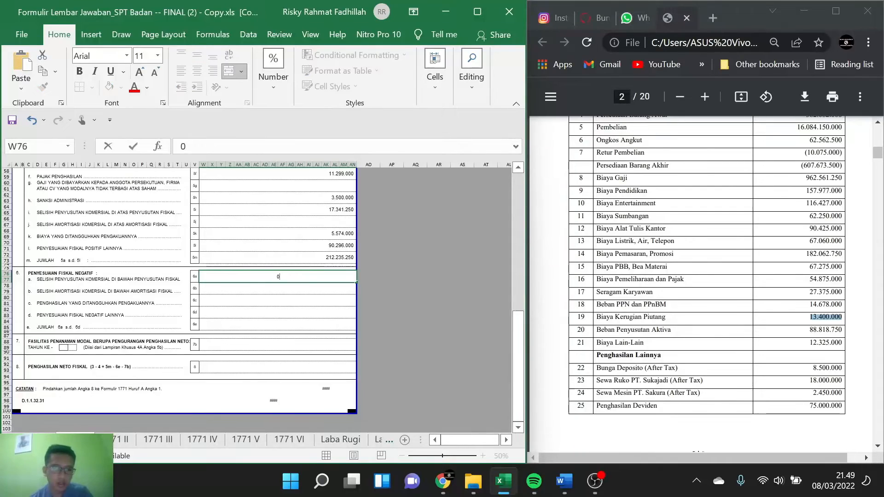
{"action": "key", "text": "Return"}
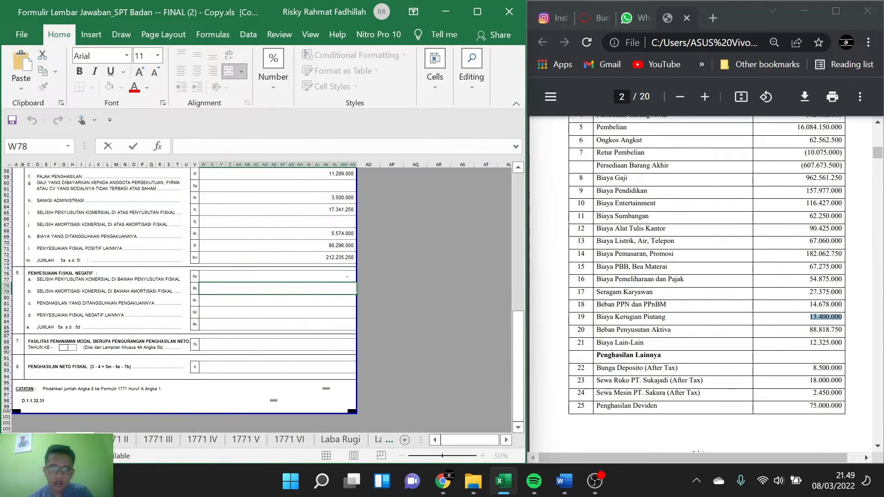
{"action": "type", "text": "0"}
{"action": "key", "text": "Return"}
{"action": "type", "text": "0"}
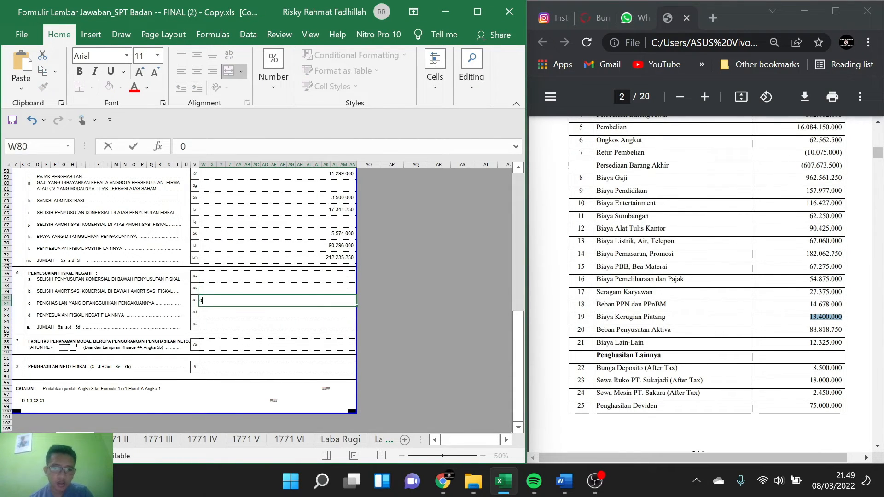
{"action": "key", "text": "Return"}
{"action": "type", "text": "0"}
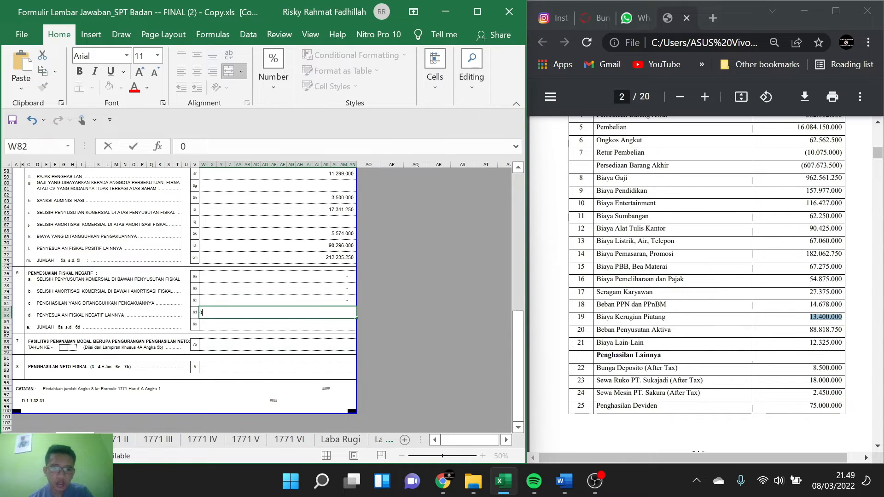
{"action": "key", "text": "Return"}
{"action": "type", "text": "0"}
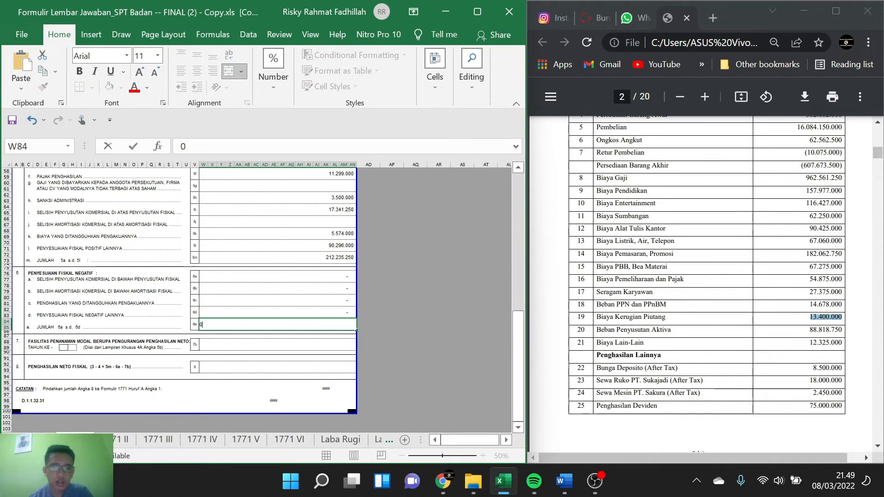
{"action": "left_click", "coordinate": [268, 342]}
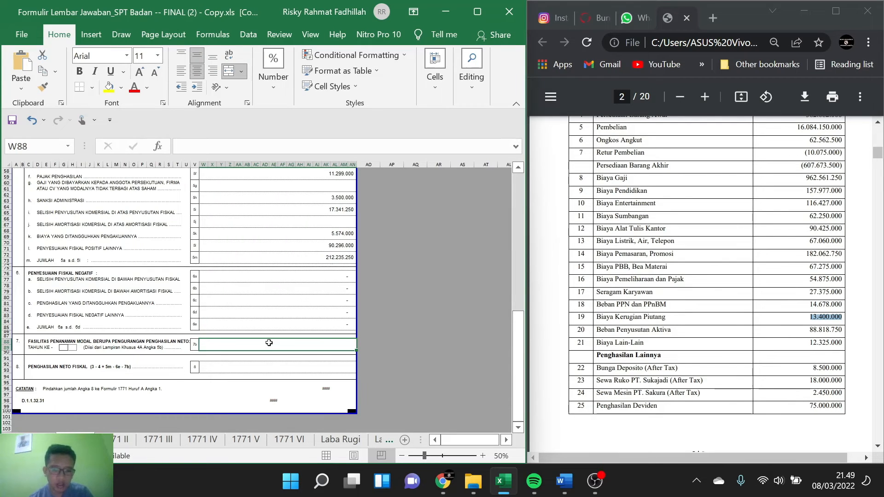
{"action": "type", "text": "0"}
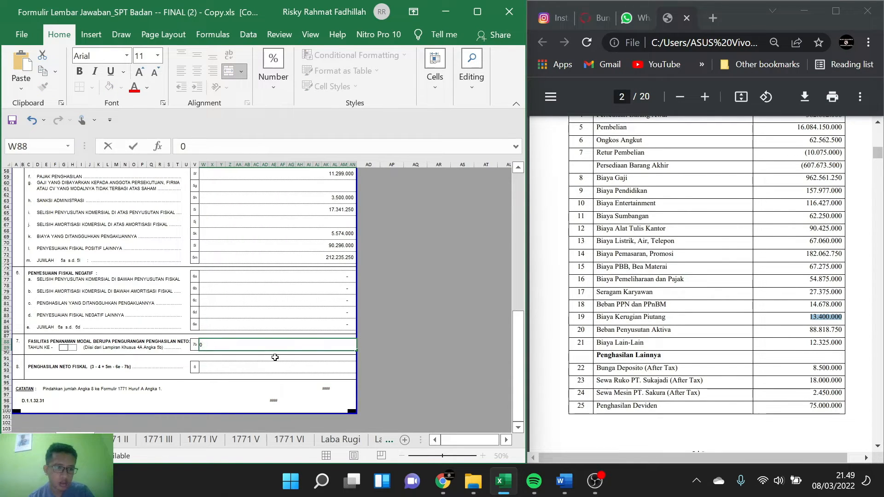
Step: Calculate Penghasilan Neto Fiskal in row 8 as item 3 minus item 4 plus item 5m, with the formula =W38-W42+W72
{"action": "left_click", "coordinate": [280, 370]}
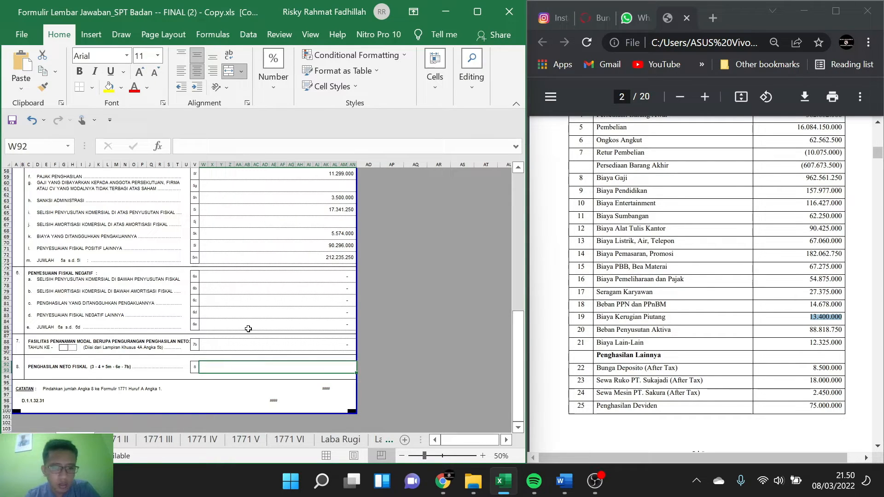
{"action": "type", "text": "="}
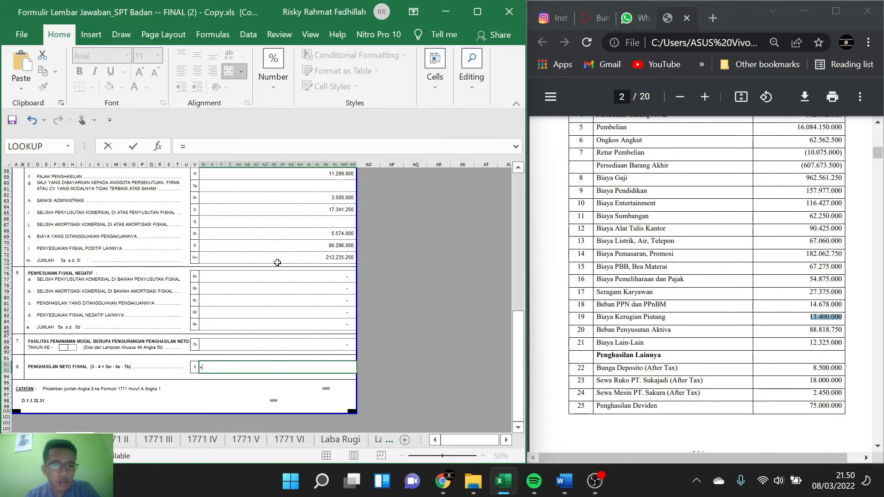
{"action": "scroll", "coordinate": [280, 260], "scroll_direction": "up", "scroll_amount": 2}
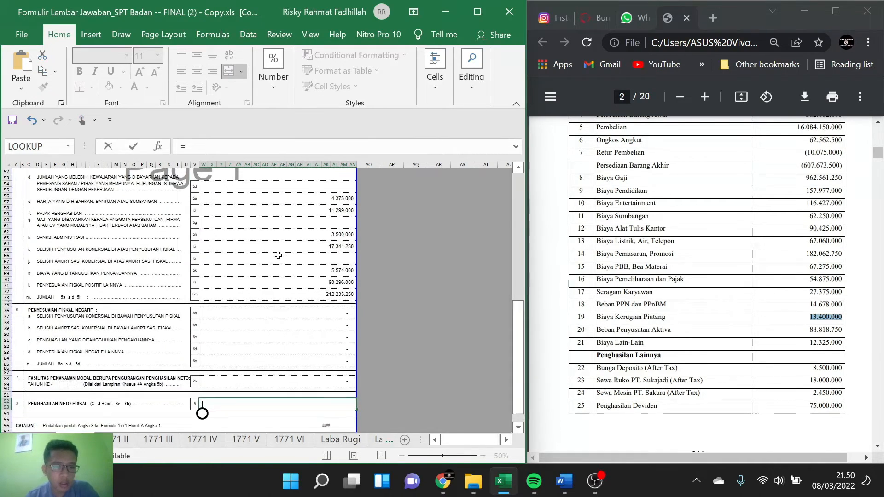
{"action": "scroll", "coordinate": [277, 255], "scroll_direction": "up", "scroll_amount": 6}
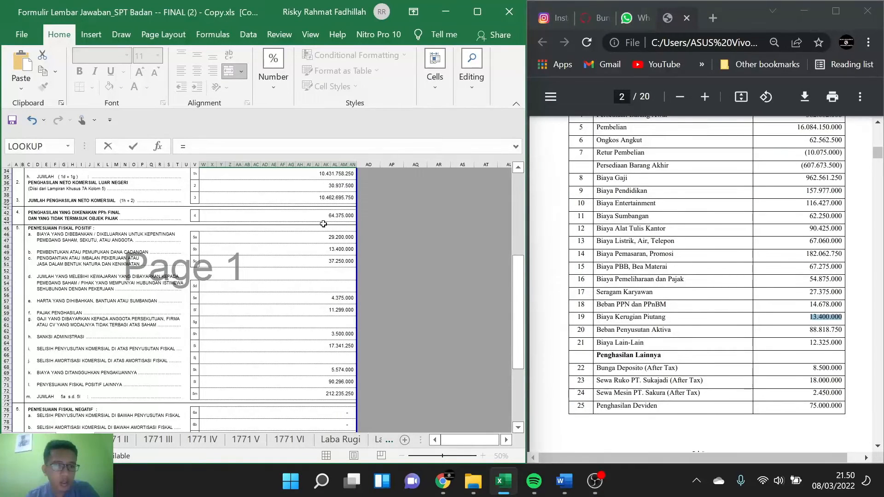
{"action": "left_click", "coordinate": [347, 201]}
{"action": "type", "text": "-"}
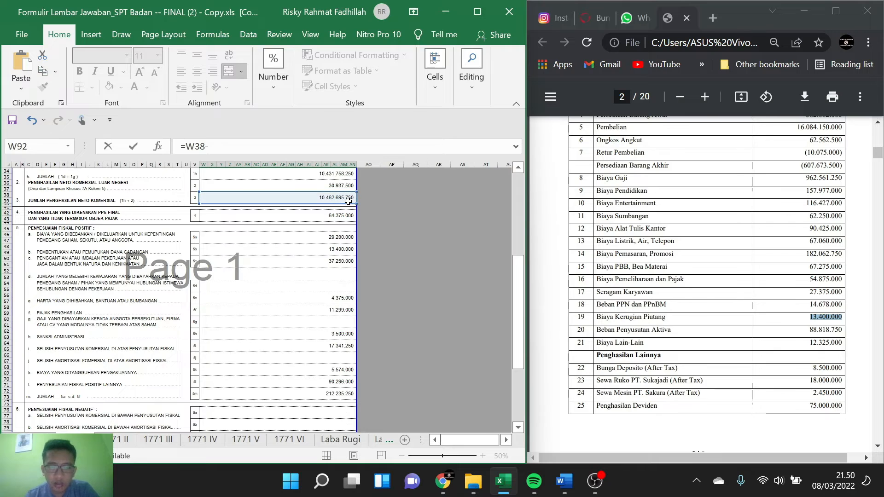
{"action": "left_click", "coordinate": [330, 215]}
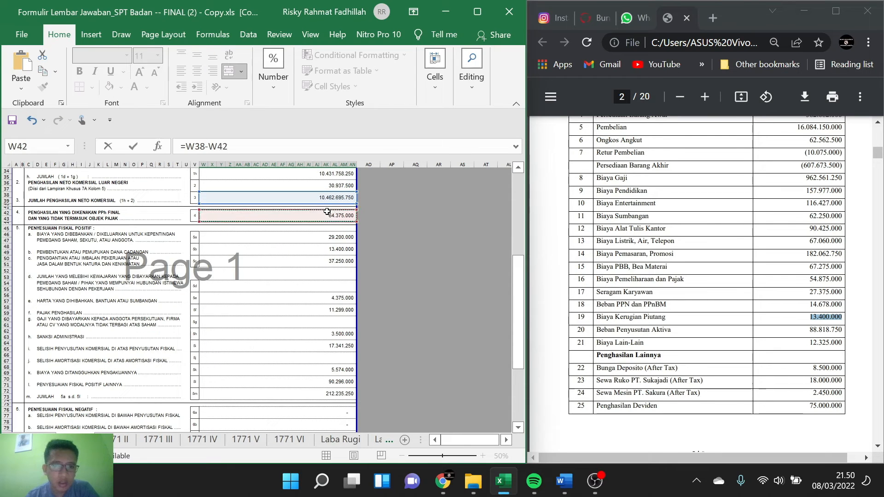
{"action": "scroll", "coordinate": [313, 237], "scroll_direction": "down", "scroll_amount": 1}
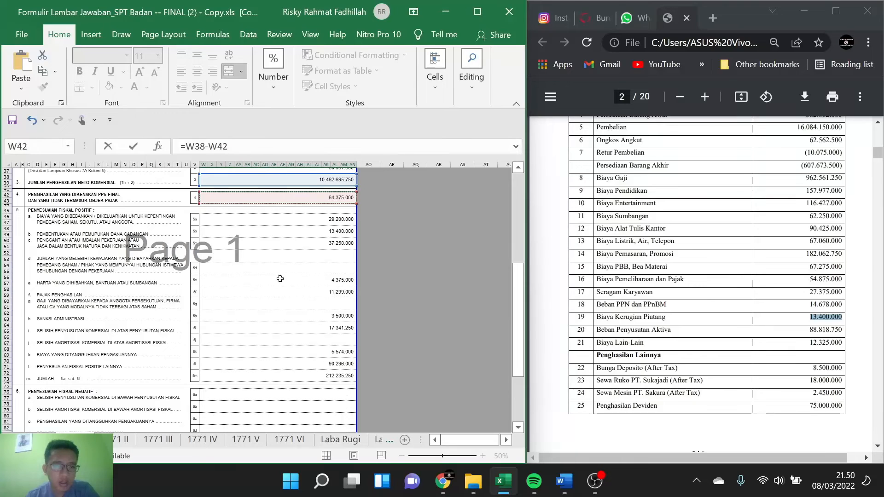
{"action": "left_click", "coordinate": [249, 147]}
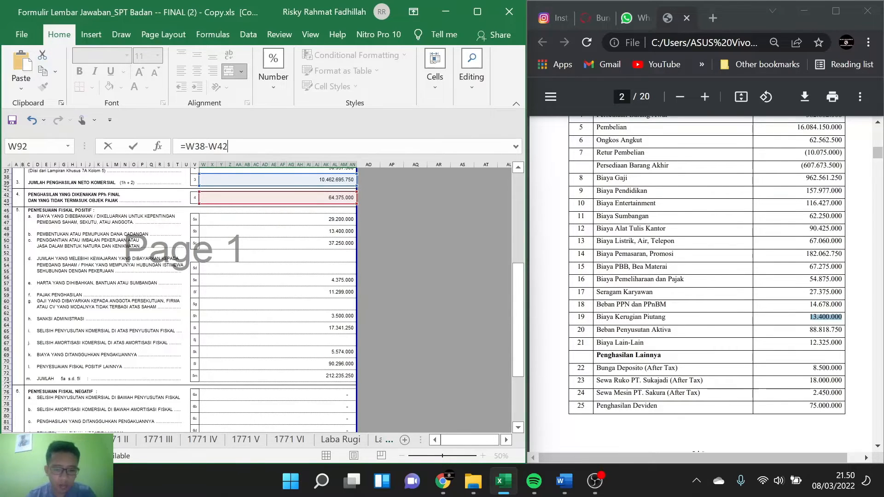
{"action": "left_click", "coordinate": [326, 379]}
{"action": "scroll", "coordinate": [279, 331], "scroll_direction": "down", "scroll_amount": 5}
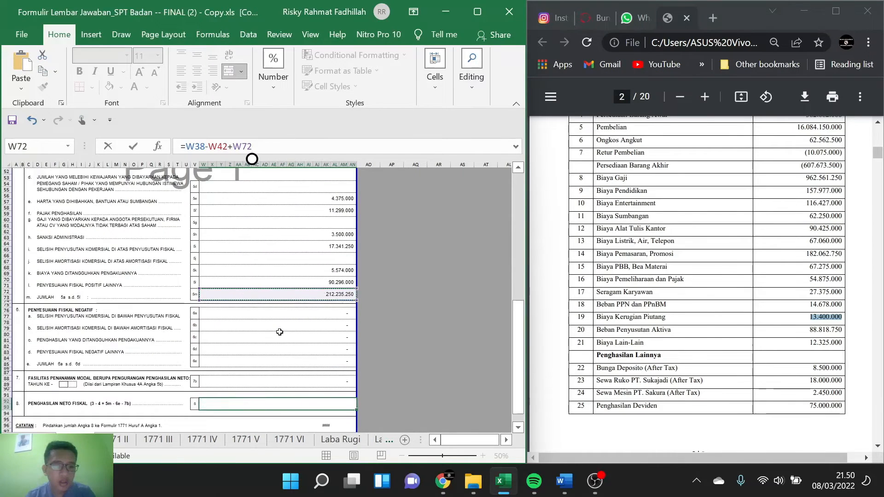
{"action": "key", "text": "Return"}
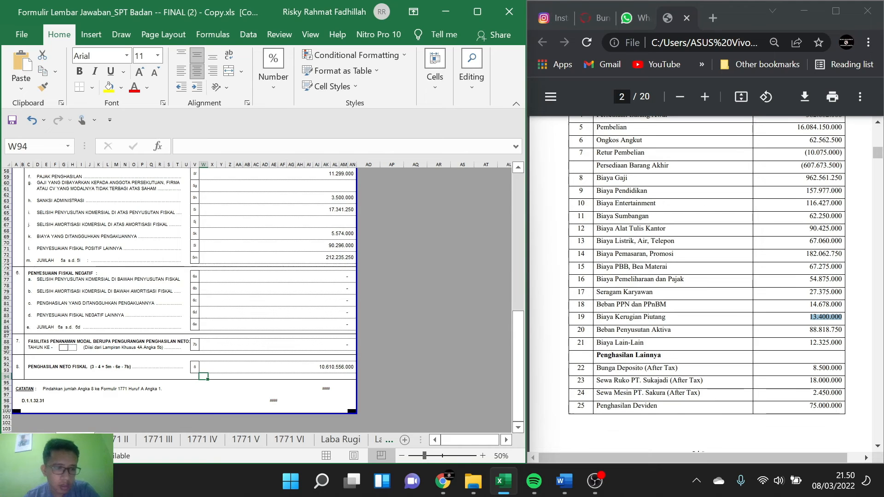
Step: Check section A of the main Formulir 1771 for the row that takes the net fiscal income from 1771-I
{"action": "left_click", "coordinate": [14, 440]}
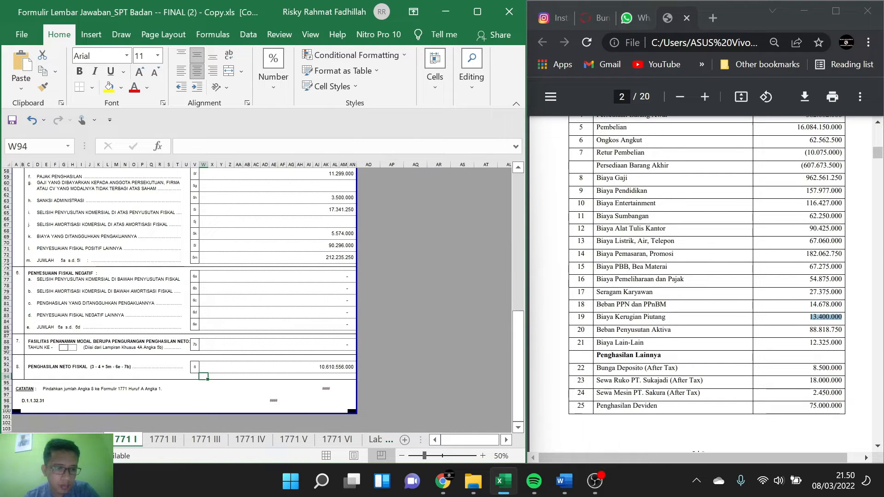
{"action": "left_click", "coordinate": [80, 440]}
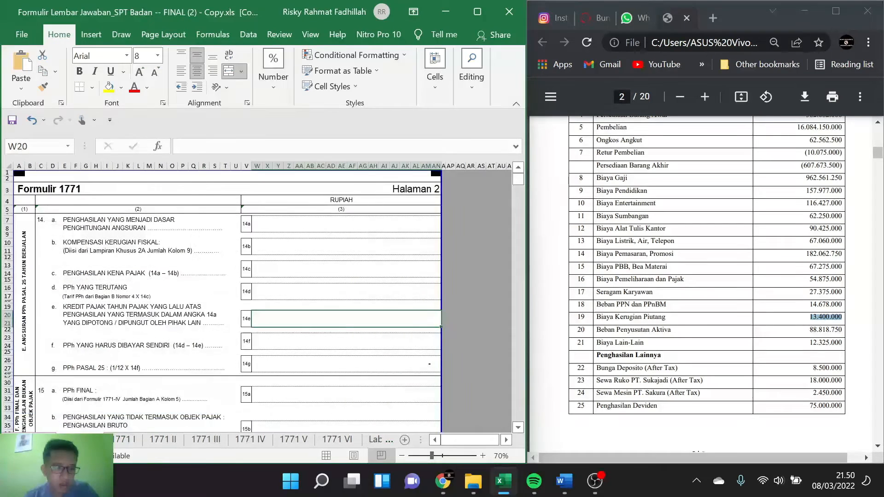
{"action": "left_click", "coordinate": [15, 440]}
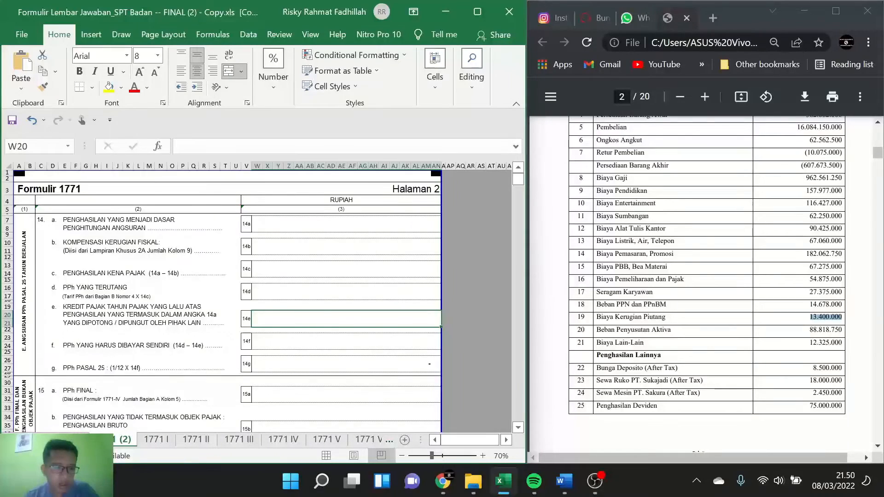
{"action": "left_click", "coordinate": [71, 440]}
{"action": "scroll", "coordinate": [173, 319], "scroll_direction": "down", "scroll_amount": 2}
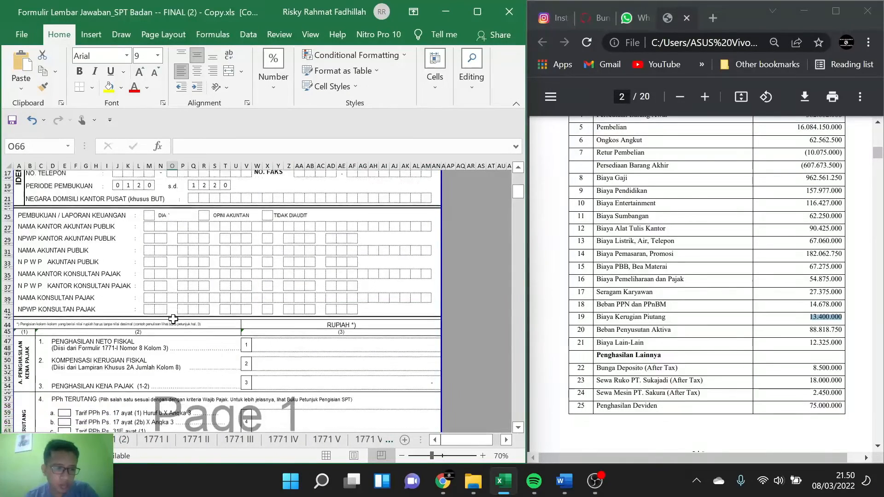
{"action": "scroll", "coordinate": [173, 319], "scroll_direction": "down", "scroll_amount": 2}
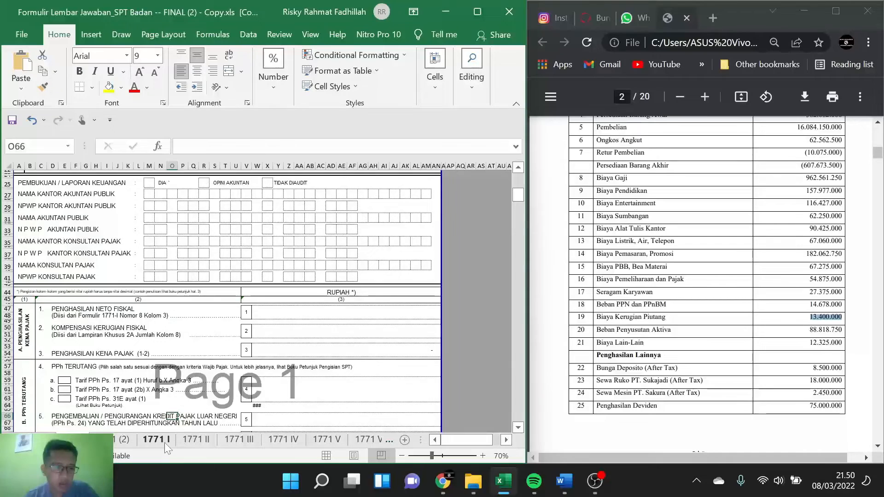
{"action": "left_click", "coordinate": [164, 442]}
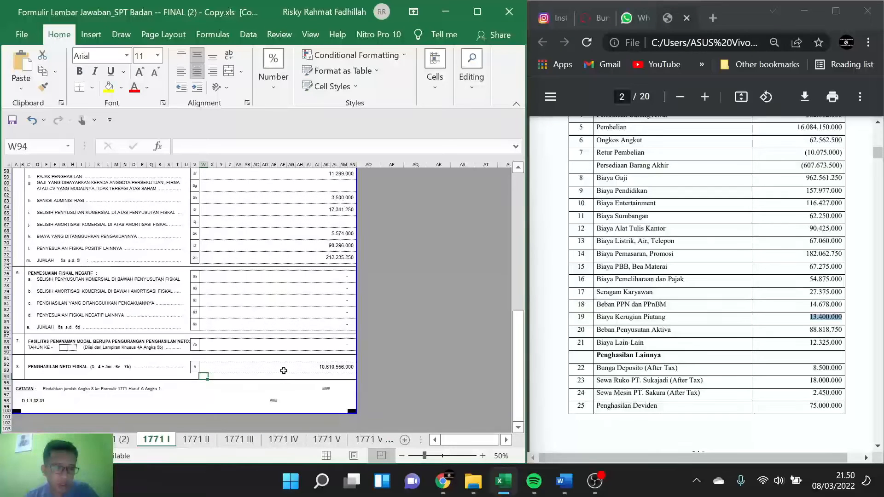
{"action": "left_click", "coordinate": [264, 383]}
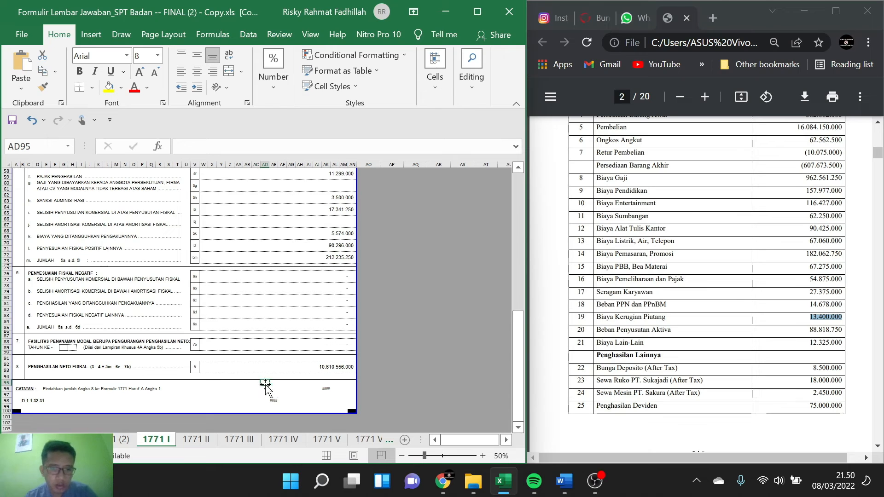
{"action": "type", "text": "1061"}
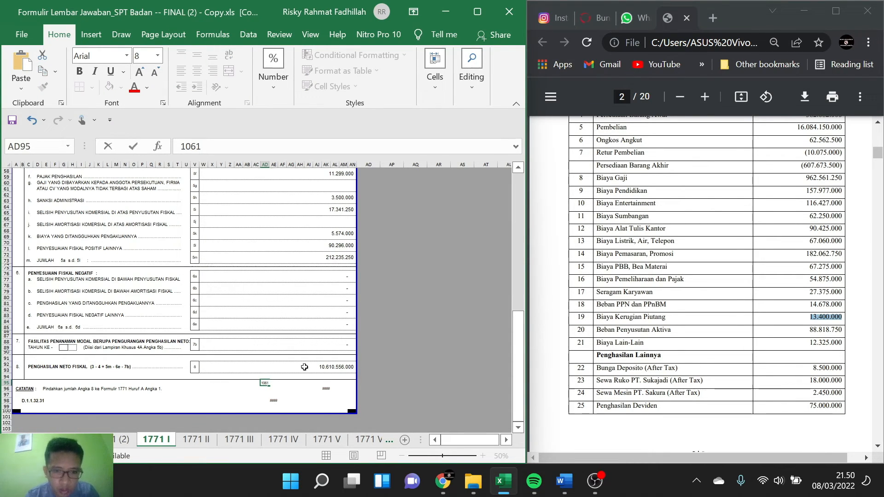
{"action": "type", "text": "055"}
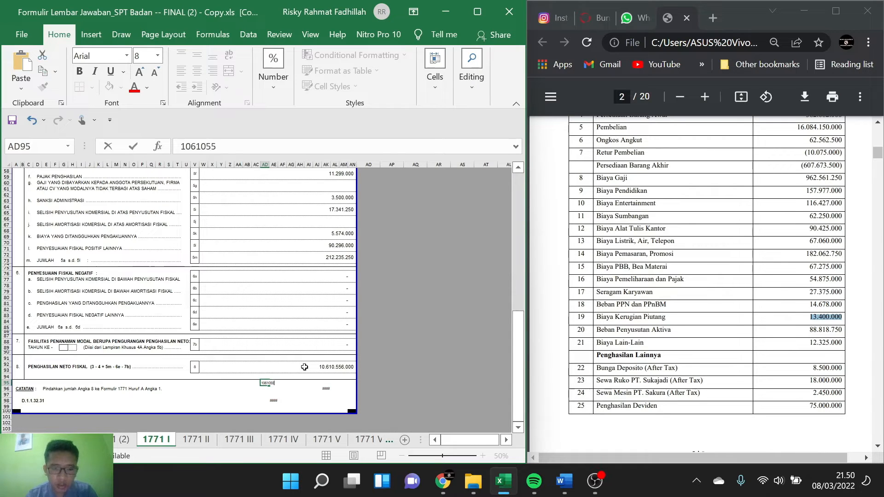
{"action": "type", "text": "6000"}
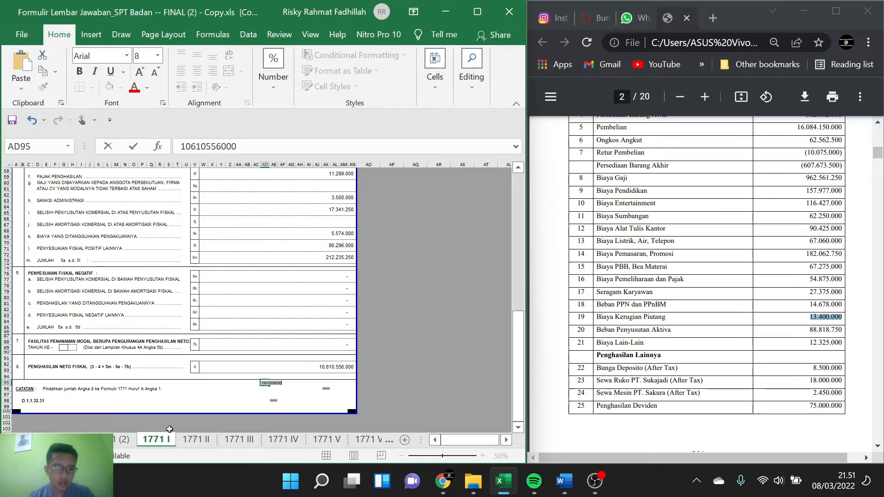
{"action": "left_click", "coordinate": [125, 439]}
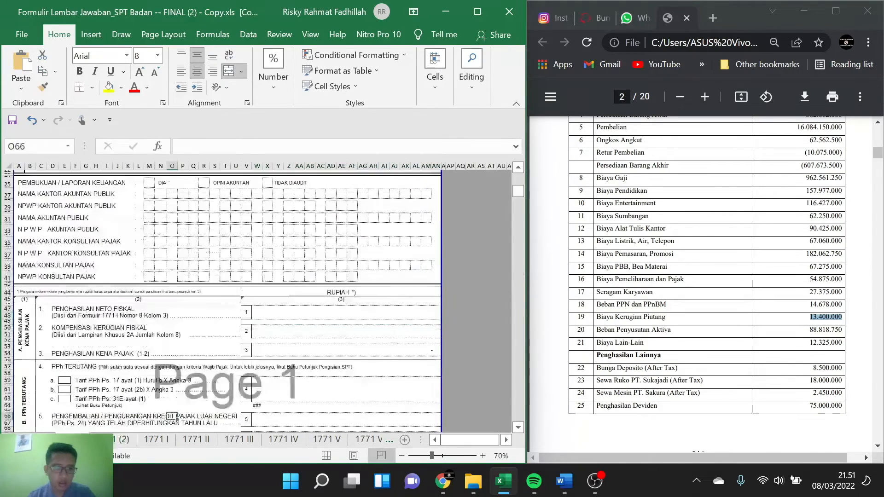
{"action": "key", "text": "ctrl+Page_Up"}
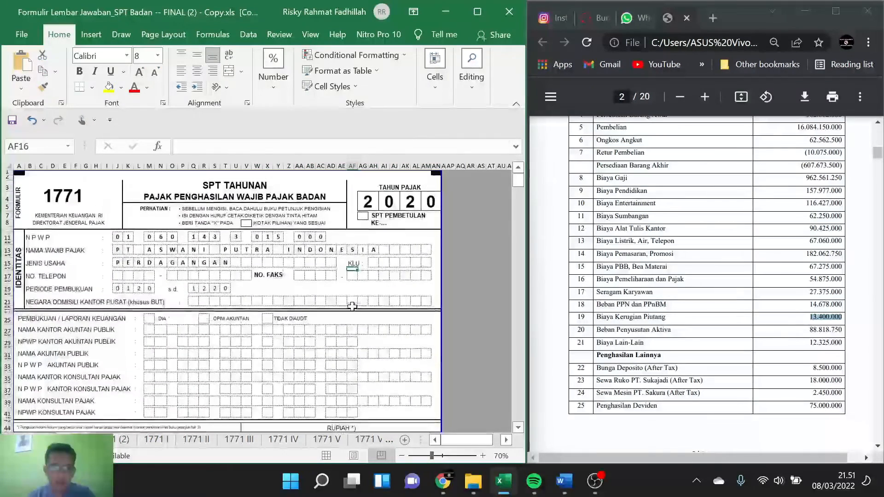
{"action": "scroll", "coordinate": [351, 328], "scroll_direction": "down", "scroll_amount": 3}
{"action": "double_click", "coordinate": [346, 374]}
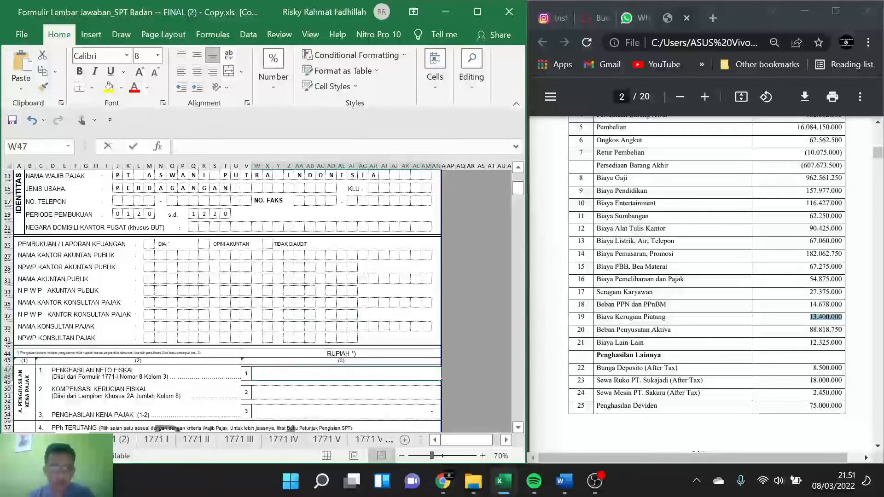
{"action": "key", "text": "ctrl+v"}
{"action": "scroll", "coordinate": [318, 345], "scroll_direction": "down", "scroll_amount": 1}
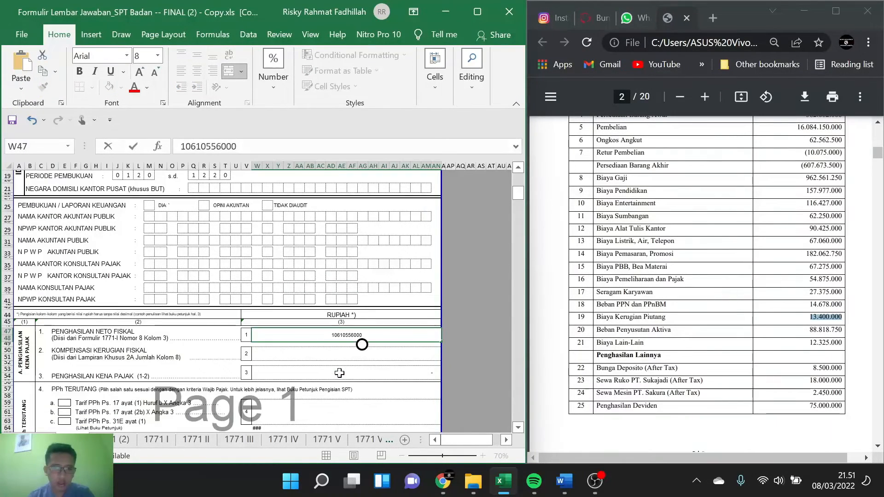
Step: Find the 2019 fiscal profit-and-loss report under item 17 of the case PDF to get the loss for compensation
{"action": "left_click", "coordinate": [318, 345]}
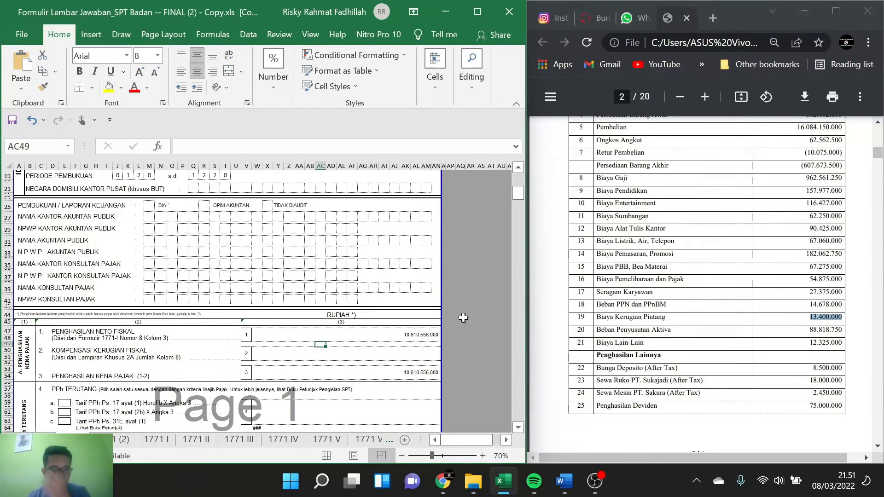
{"action": "scroll", "coordinate": [706, 281], "scroll_direction": "down", "scroll_amount": 10}
{"action": "scroll", "coordinate": [701, 281], "scroll_direction": "down", "scroll_amount": 20}
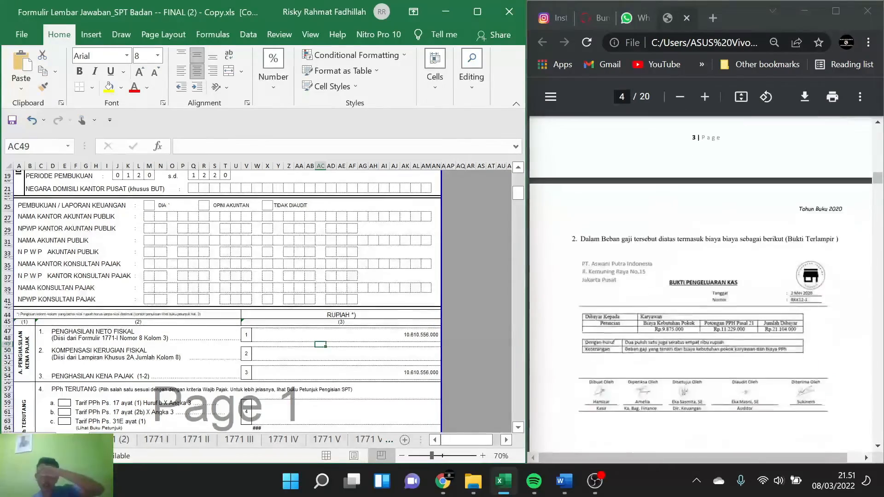
{"action": "scroll", "coordinate": [701, 280], "scroll_direction": "down", "scroll_amount": 10}
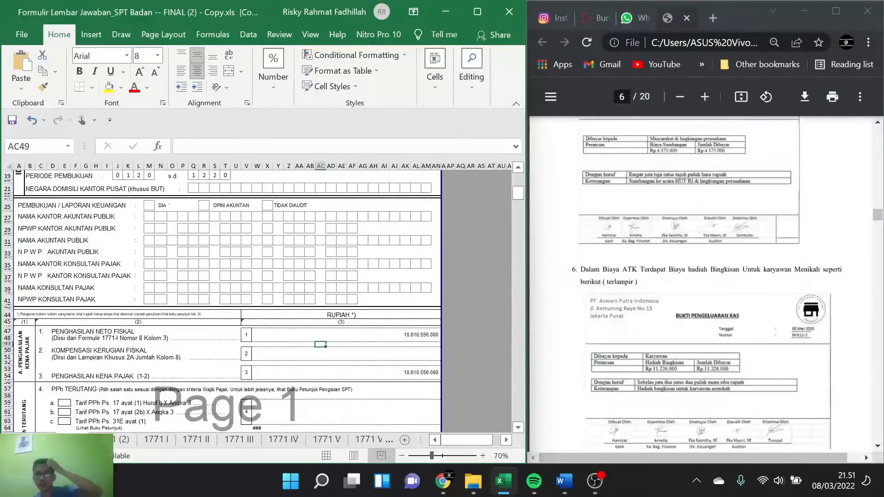
{"action": "scroll", "coordinate": [700, 281], "scroll_direction": "down", "scroll_amount": 20}
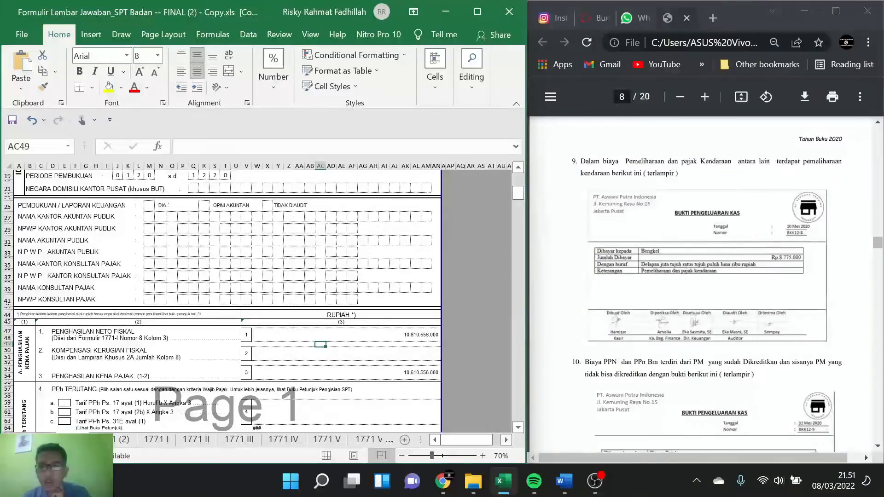
{"action": "scroll", "coordinate": [700, 280], "scroll_direction": "down", "scroll_amount": 20}
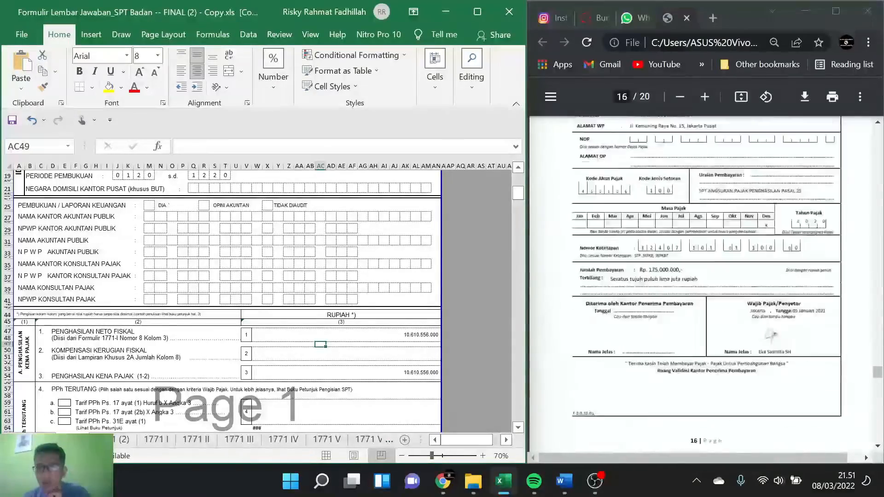
{"action": "scroll", "coordinate": [700, 281], "scroll_direction": "down", "scroll_amount": 5}
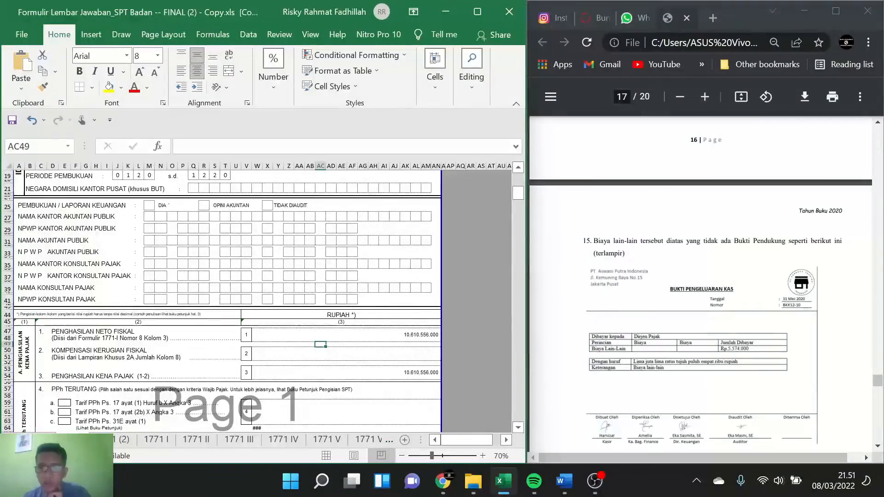
{"action": "scroll", "coordinate": [700, 280], "scroll_direction": "down", "scroll_amount": 20}
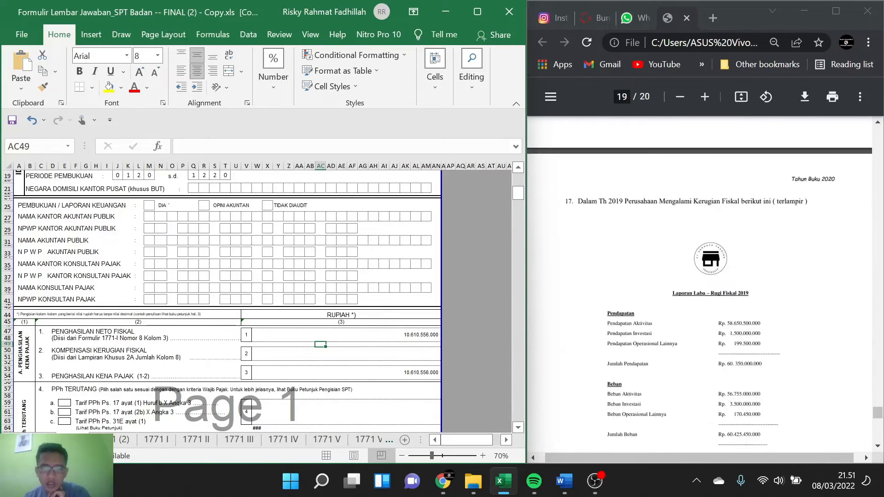
{"action": "scroll", "coordinate": [701, 280], "scroll_direction": "up", "scroll_amount": 10}
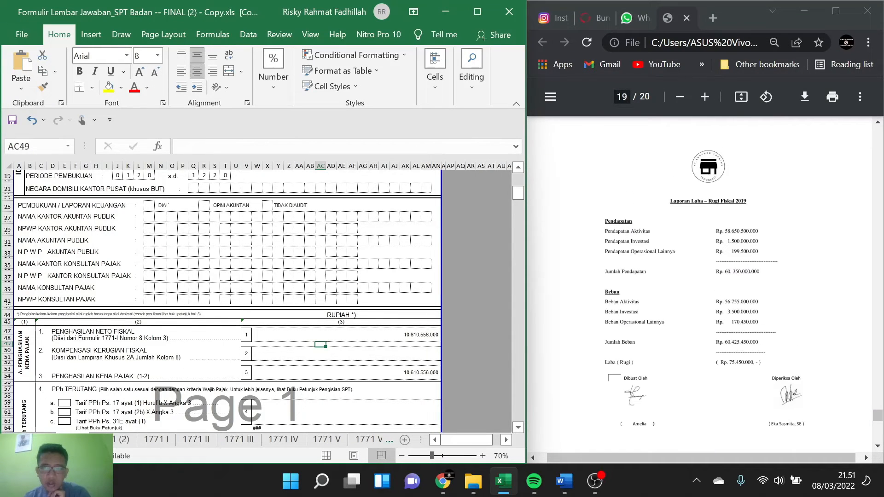
{"action": "scroll", "coordinate": [701, 280], "scroll_direction": "down", "scroll_amount": 1}
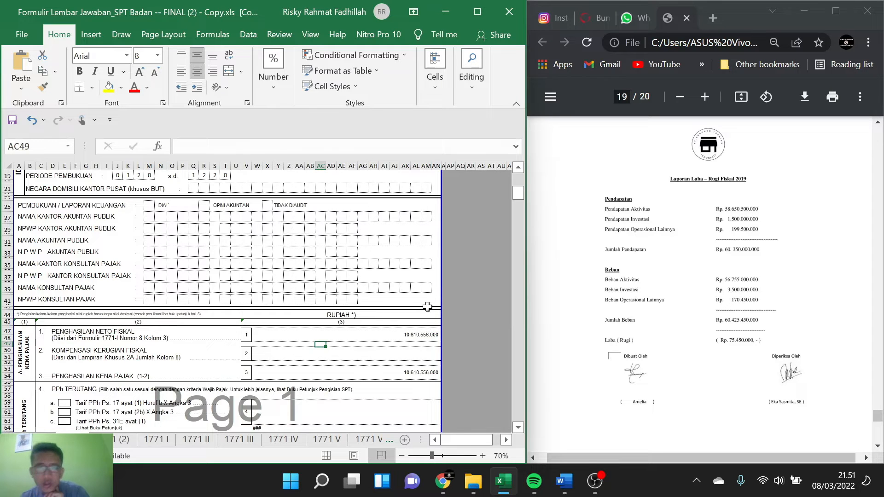
{"action": "scroll", "coordinate": [358, 351], "scroll_direction": "up", "scroll_amount": 1}
{"action": "scroll", "coordinate": [364, 353], "scroll_direction": "down", "scroll_amount": 2}
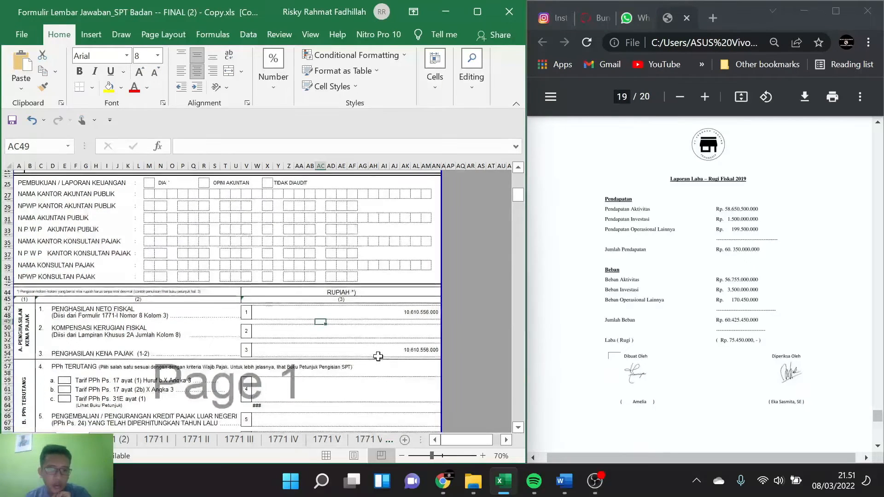
Step: Enter the 2019 fiscal loss of 75450000 as Kompensasi Kerugian Fiskal in item 2 of section A
{"action": "left_click", "coordinate": [415, 326]}
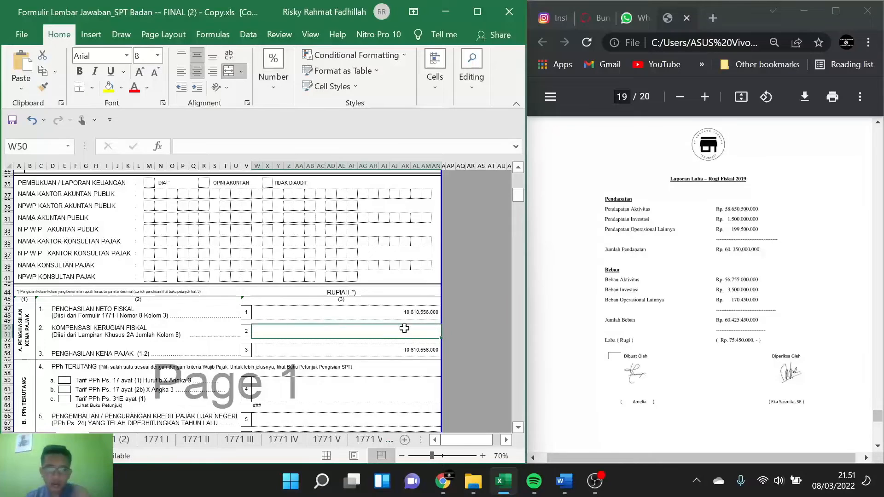
{"action": "type", "text": "75"}
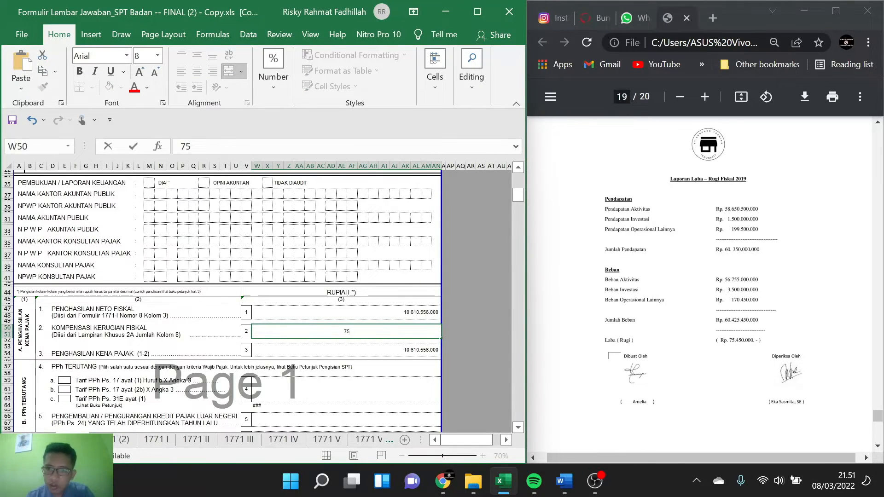
{"action": "type", "text": ".450"}
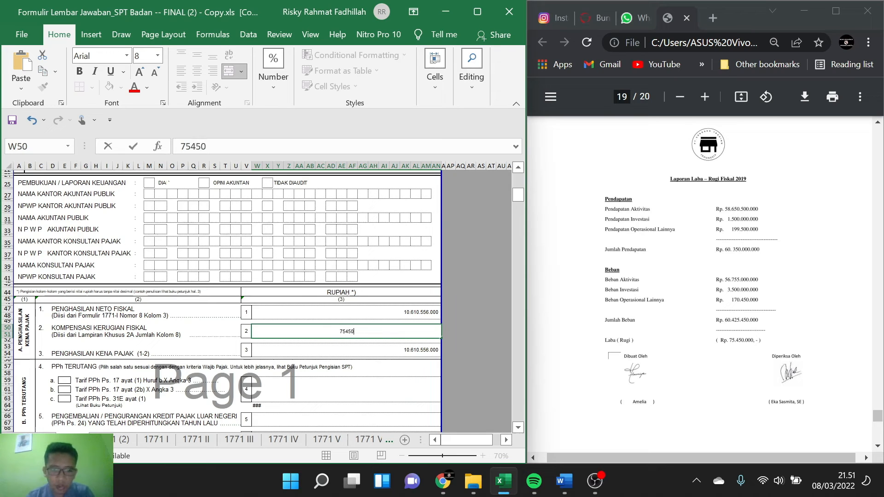
{"action": "type", "text": ".0000"}
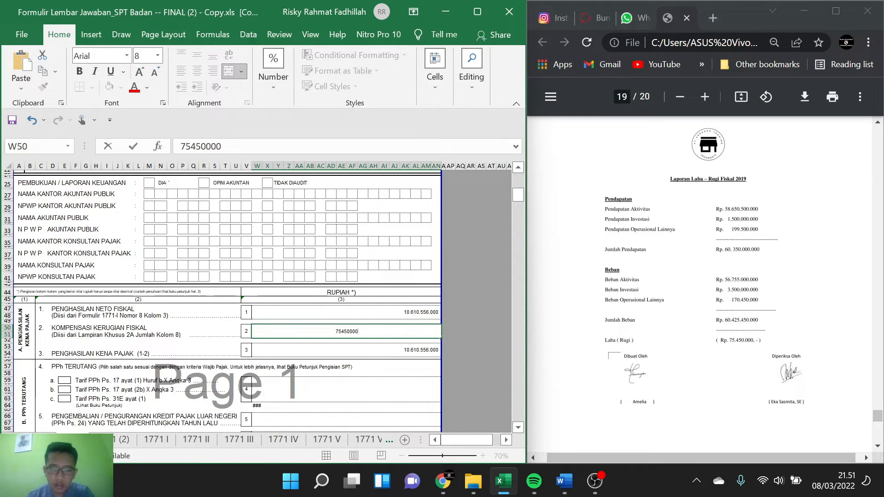
{"action": "key", "text": "Return"}
Step: Mark option c, Tarif PPh Ps. 31E ayat (1), with an X under item 4 PPh Terutang
{"action": "scroll", "coordinate": [307, 340], "scroll_direction": "down", "scroll_amount": 1}
{"action": "scroll", "coordinate": [307, 341], "scroll_direction": "down", "scroll_amount": 4}
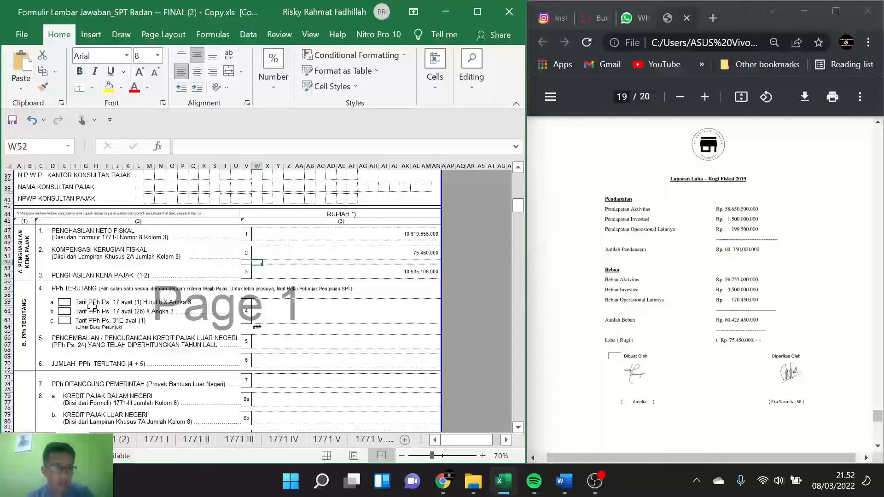
{"action": "left_click", "coordinate": [64, 321]}
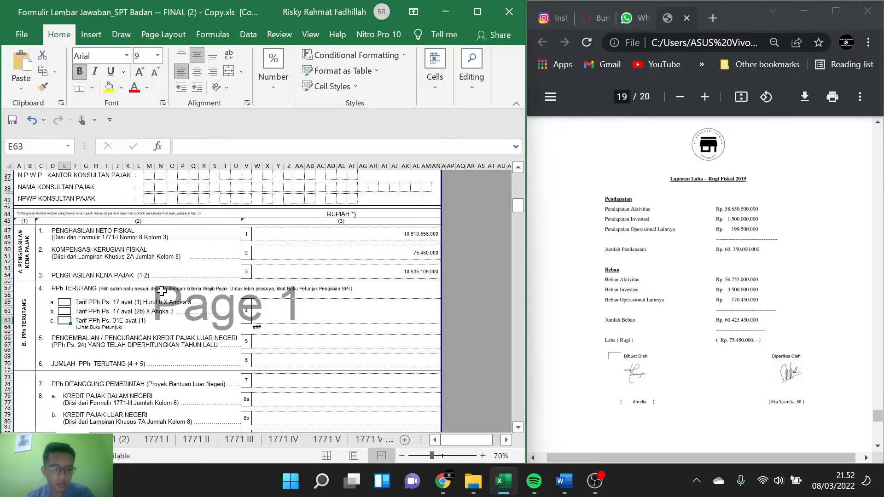
{"action": "type", "text": "X"}
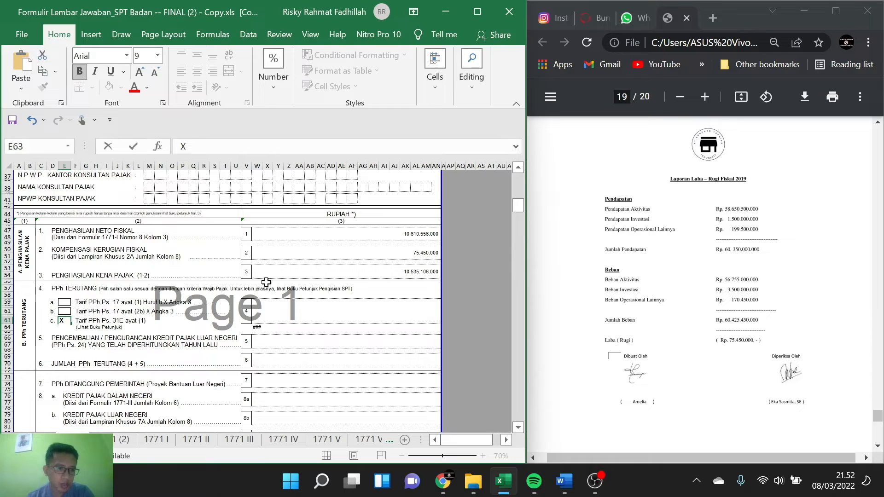
{"action": "left_click", "coordinate": [326, 308]}
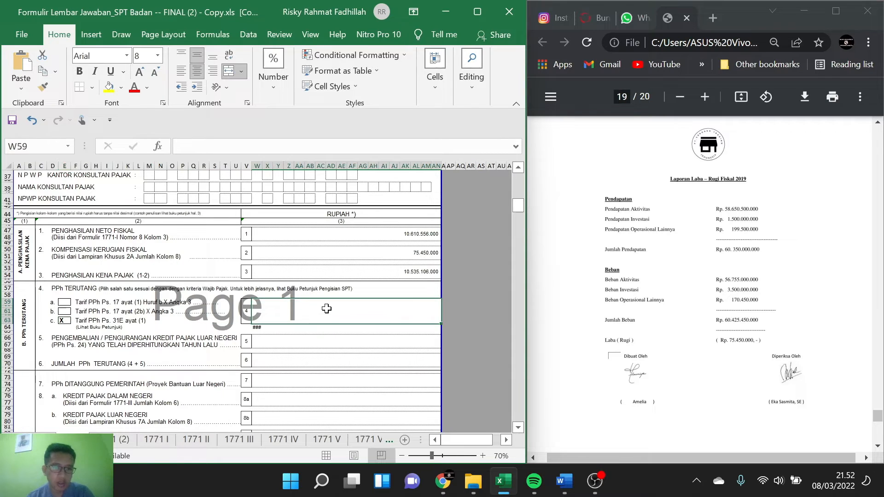
Step: Start a formula in the item 4 PPh Terutang amount cell and locate the Penjualan figure in the PDF's 2020 commercial report
{"action": "double_click", "coordinate": [326, 308]}
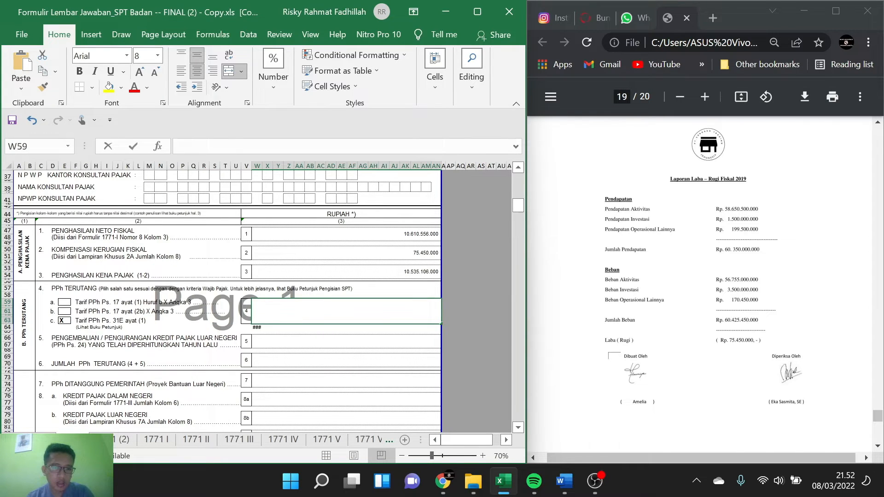
{"action": "type", "text": "="}
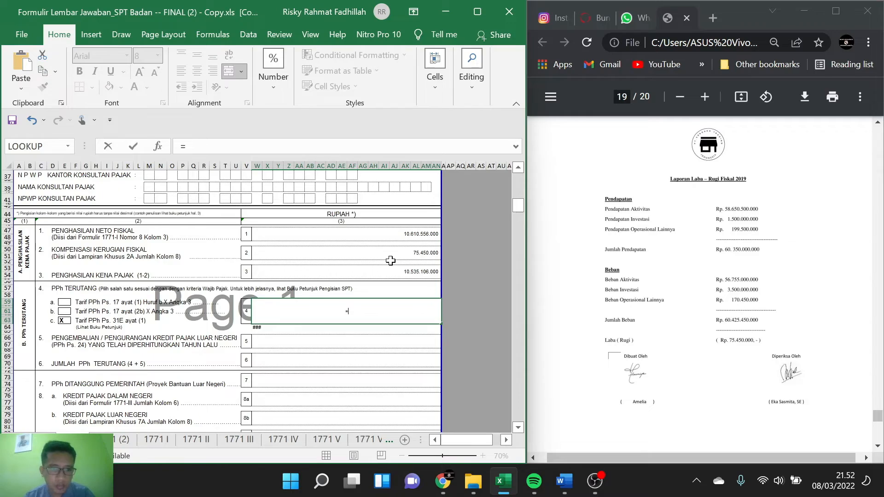
{"action": "scroll", "coordinate": [390, 261], "scroll_direction": "up", "scroll_amount": 1}
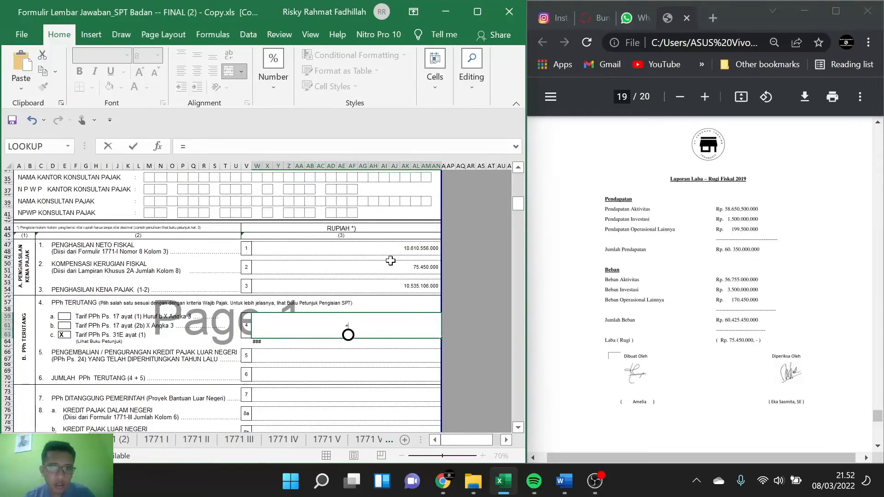
{"action": "scroll", "coordinate": [562, 270], "scroll_direction": "up", "scroll_amount": 20}
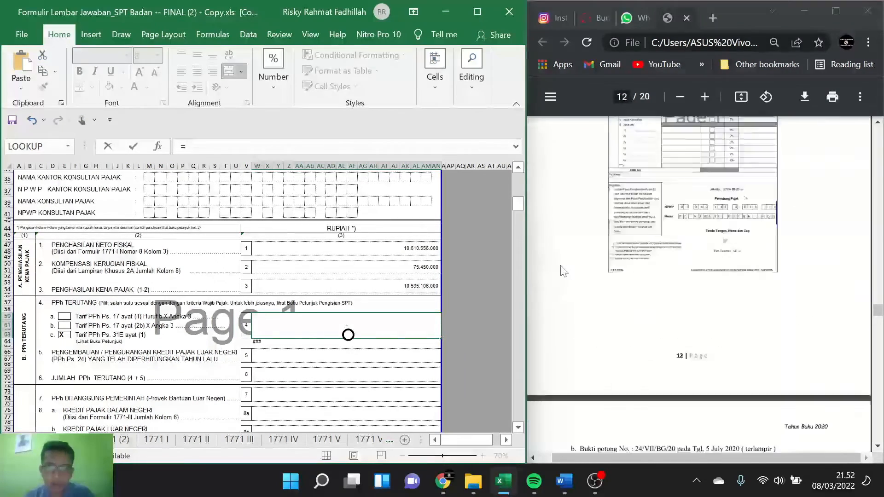
{"action": "scroll", "coordinate": [562, 270], "scroll_direction": "up", "scroll_amount": 20}
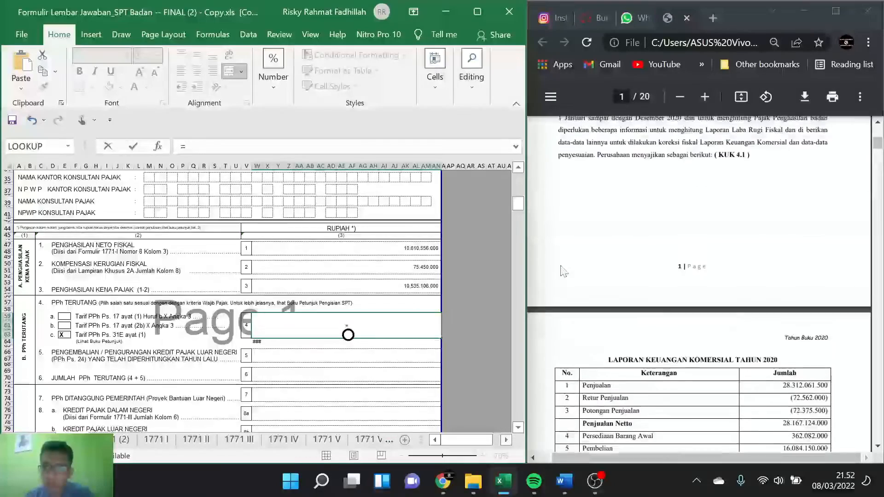
{"action": "scroll", "coordinate": [562, 271], "scroll_direction": "down", "scroll_amount": 2}
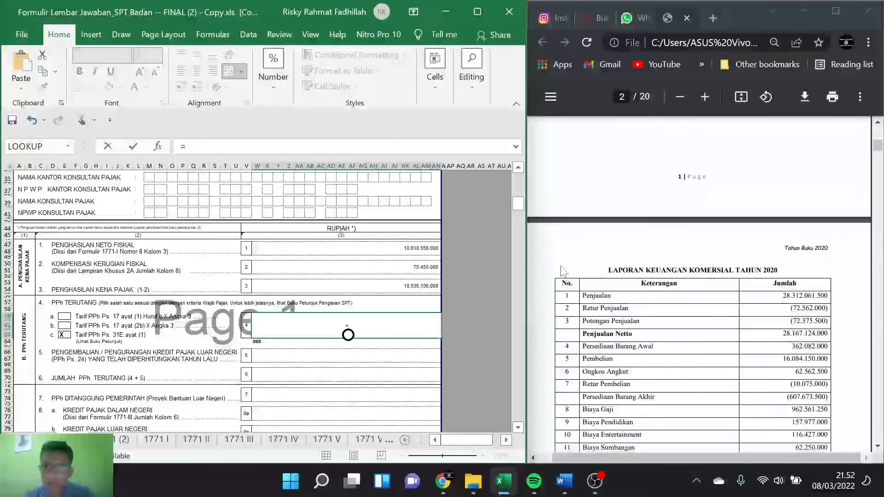
{"action": "scroll", "coordinate": [562, 270], "scroll_direction": "down", "scroll_amount": 1}
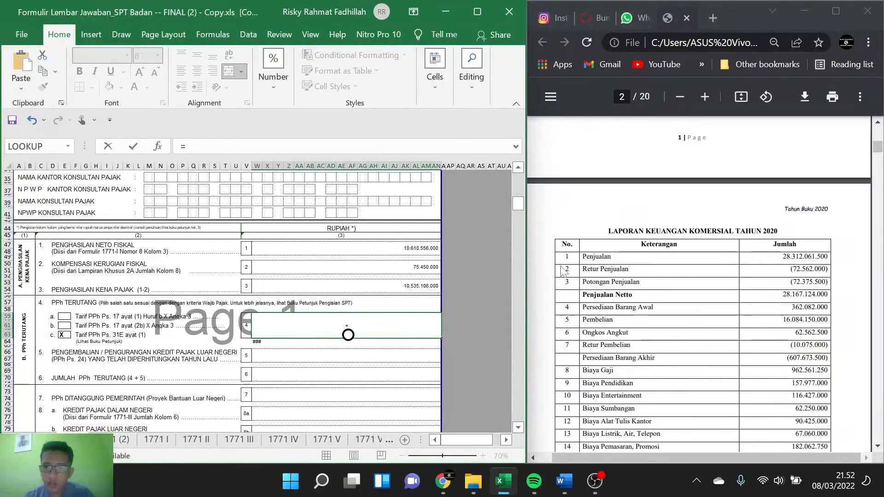
{"action": "type", "text": "2"}
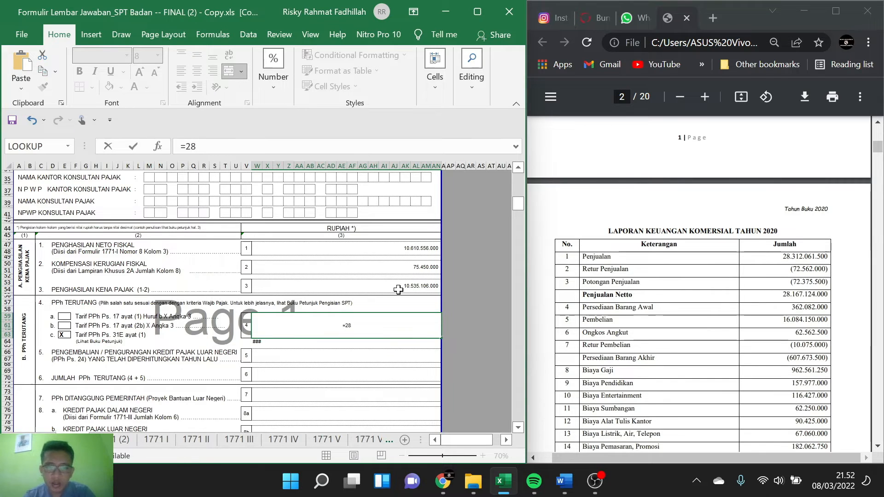
{"action": "key", "text": "BackSpace"}
{"action": "type", "text": "4"}
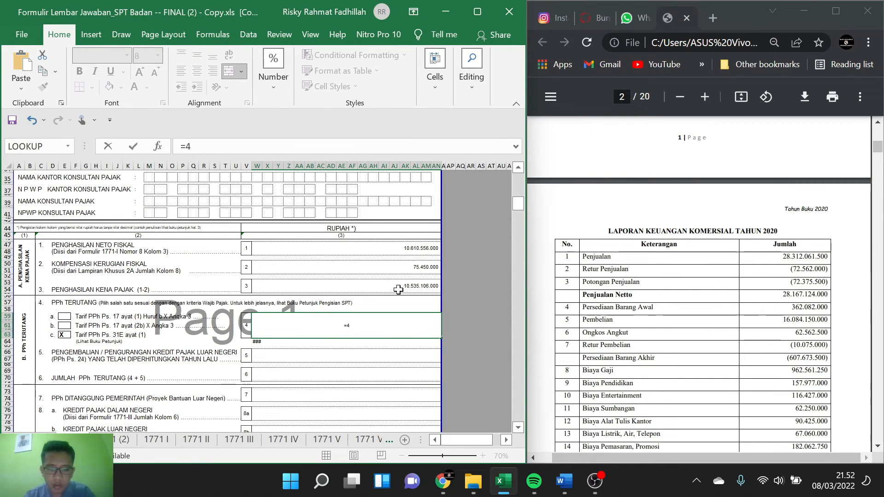
{"action": "type", "text": "80"}
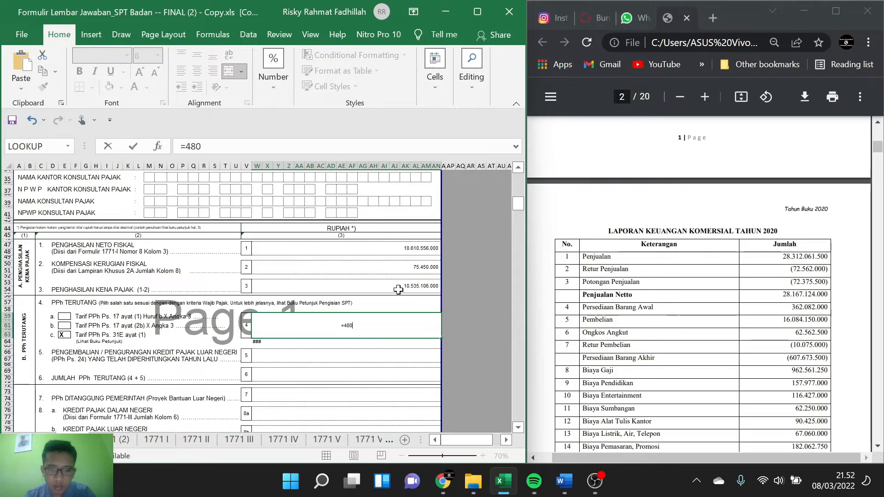
{"action": "type", "text": "000000"}
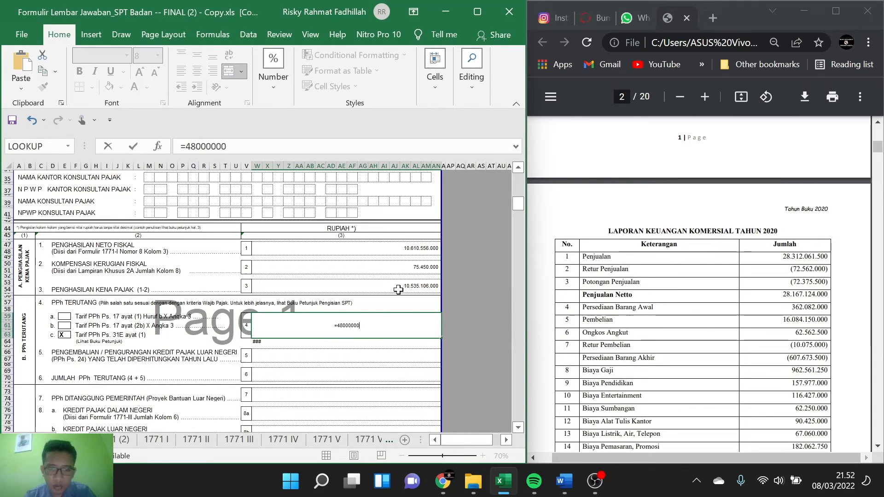
{"action": "type", "text": "00"}
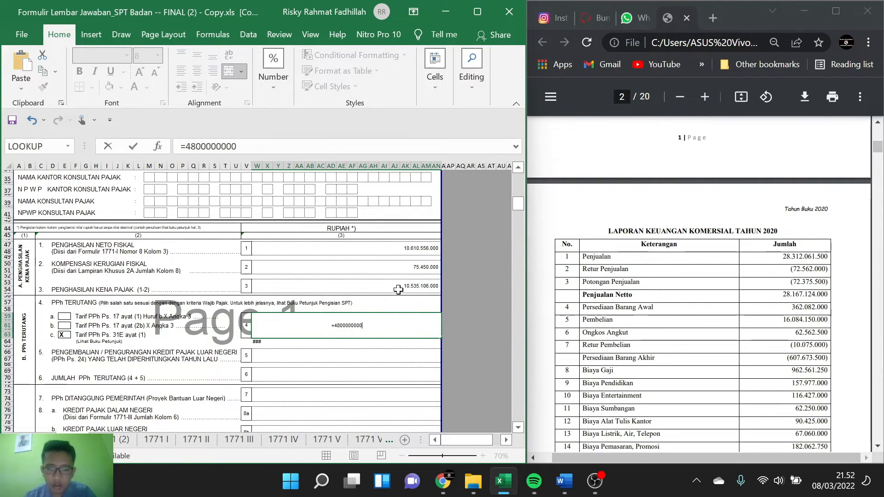
{"action": "type", "text": "/"}
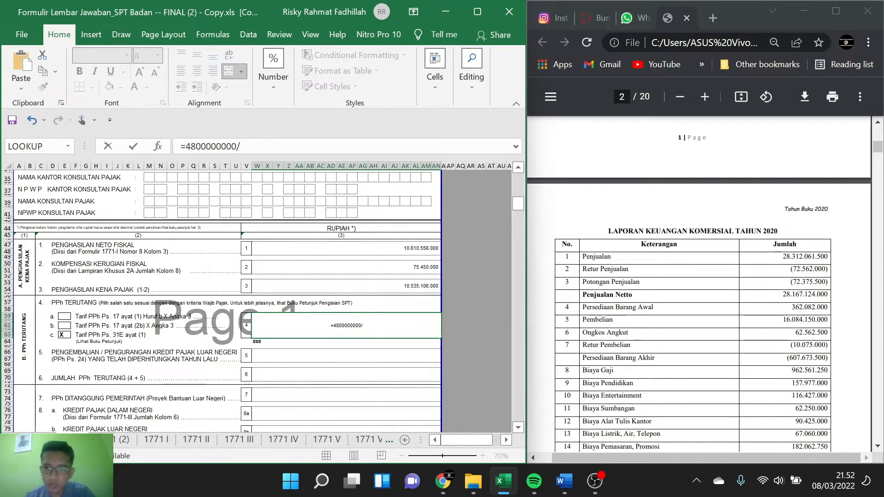
{"action": "type", "text": "28"}
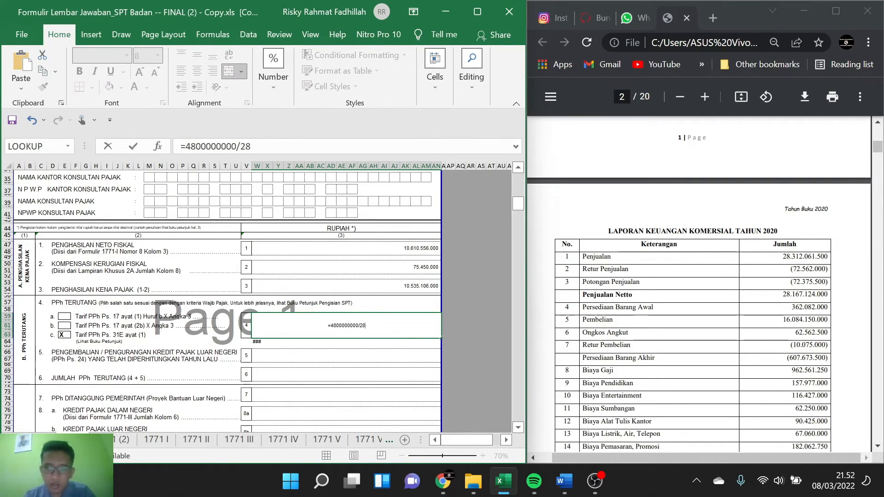
{"action": "type", "text": "312"}
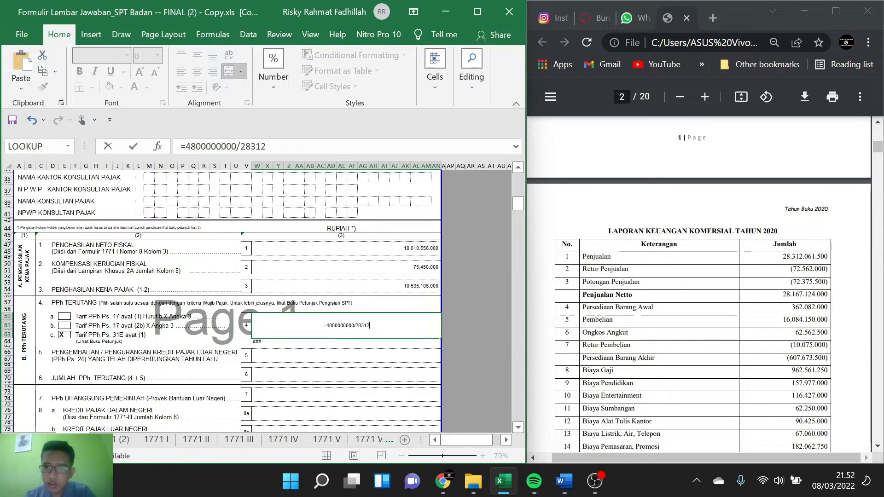
{"action": "type", "text": "0"}
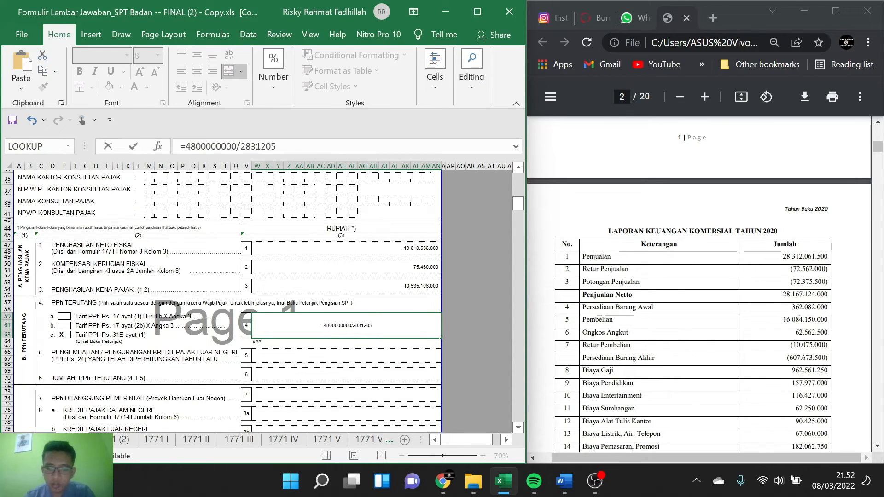
{"action": "type", "text": "61"}
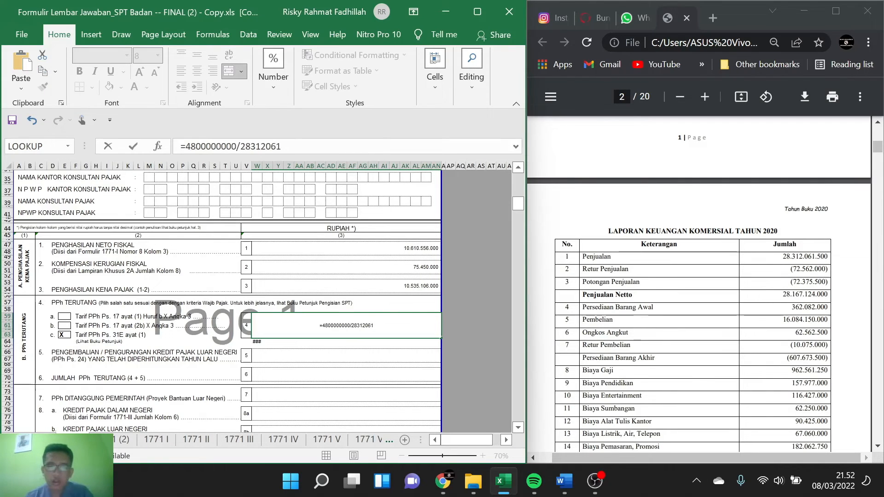
{"action": "type", "text": "500"}
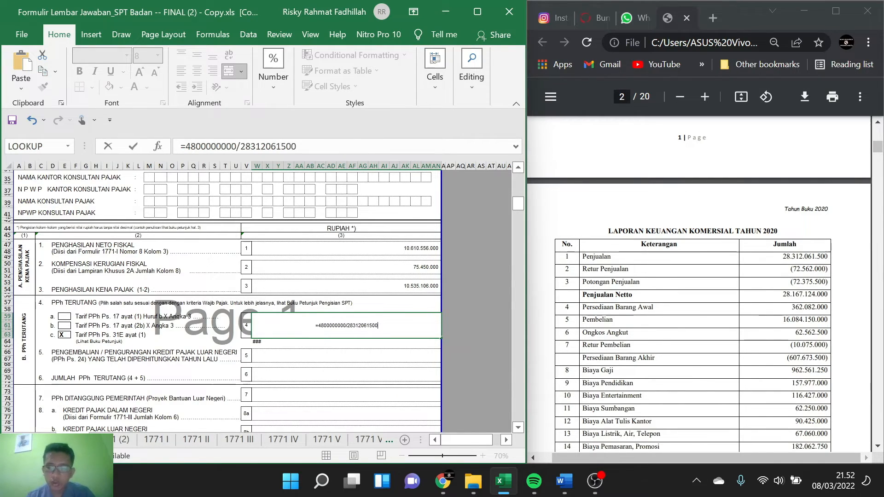
{"action": "type", "text": "*"}
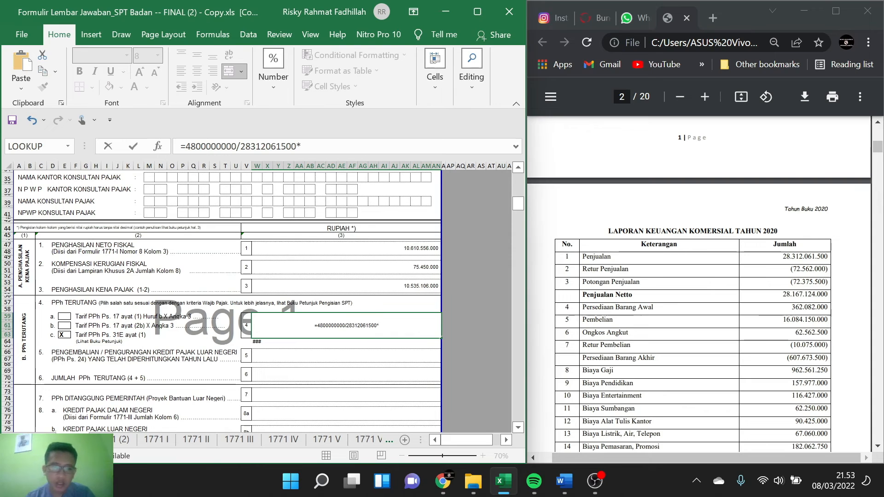
{"action": "left_click", "coordinate": [426, 287]}
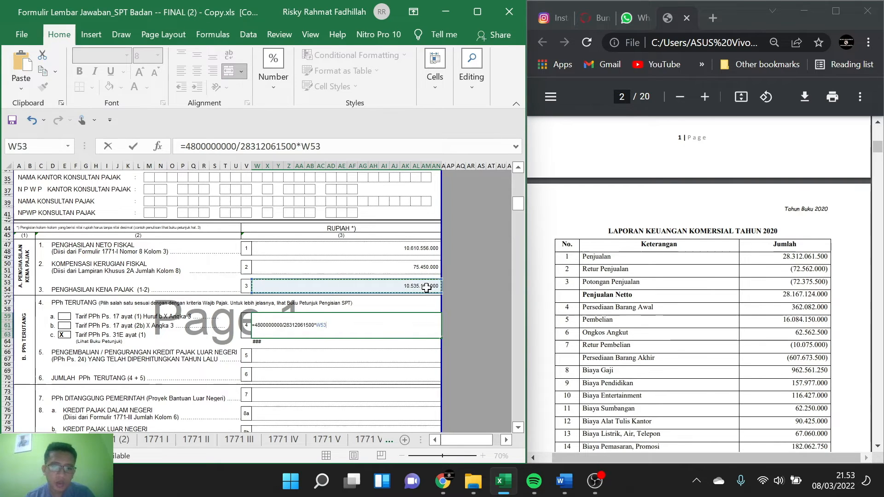
{"action": "key", "text": "Return"}
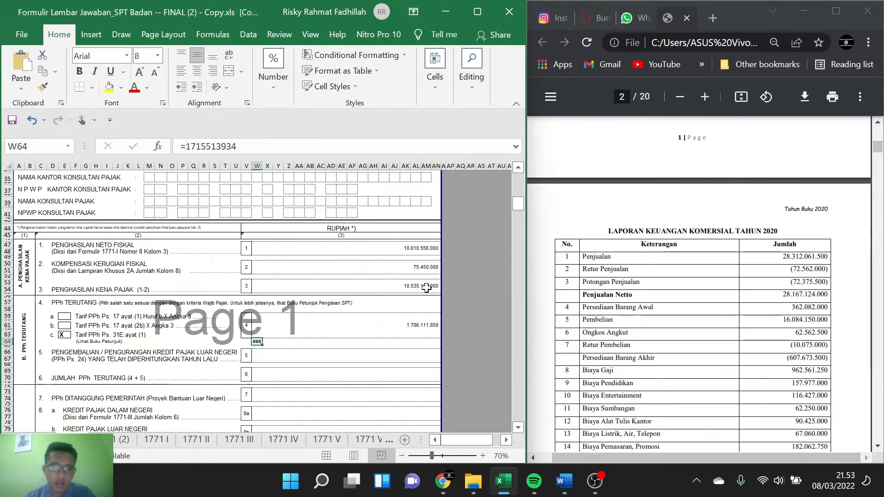
{"action": "left_click", "coordinate": [409, 324]}
{"action": "left_click", "coordinate": [334, 345]}
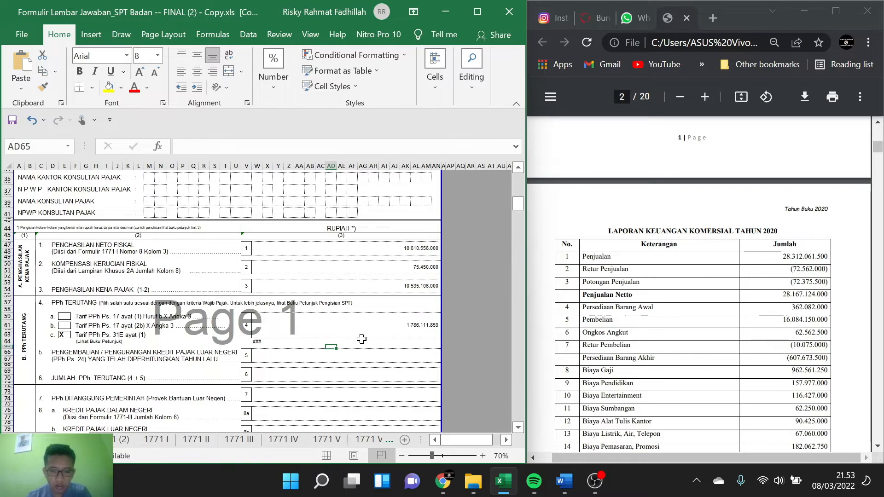
{"action": "type", "text": "1"}
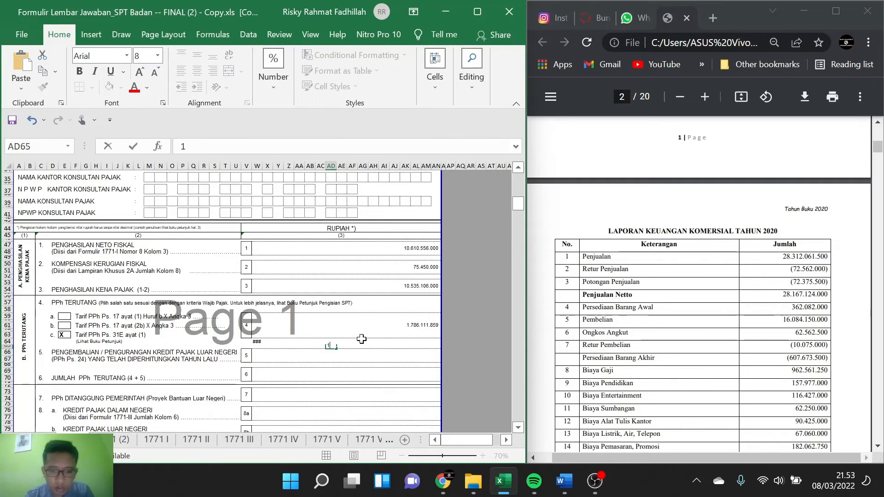
{"action": "type", "text": "78"}
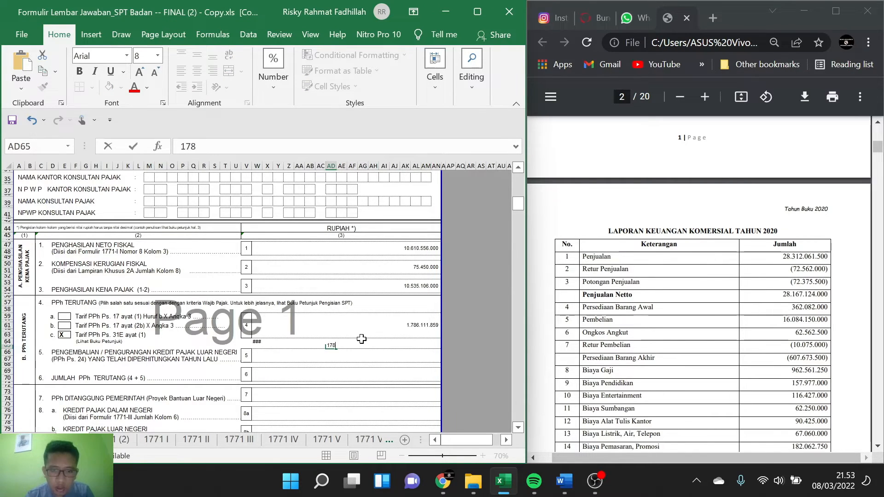
{"action": "type", "text": "6"}
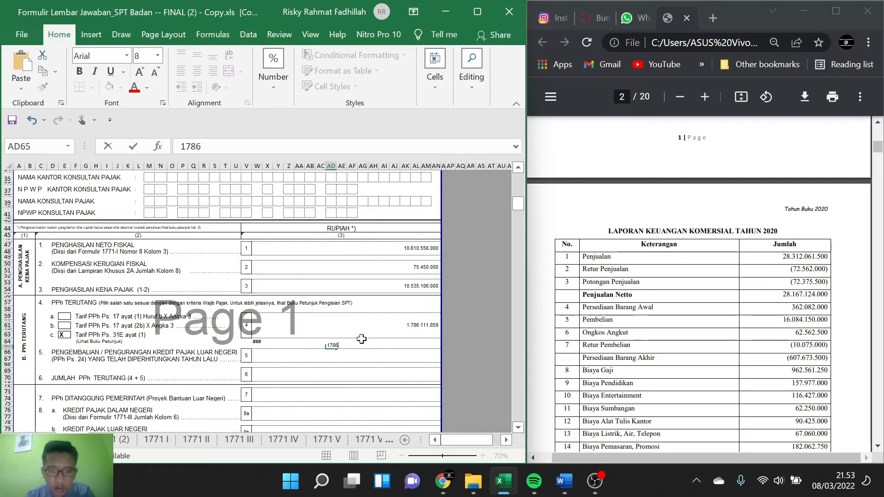
{"action": "type", "text": "1118"}
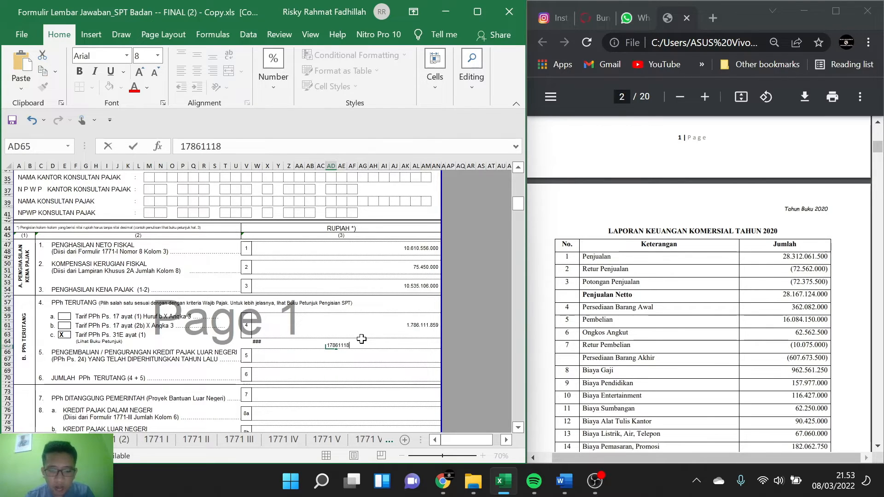
{"action": "type", "text": "59"}
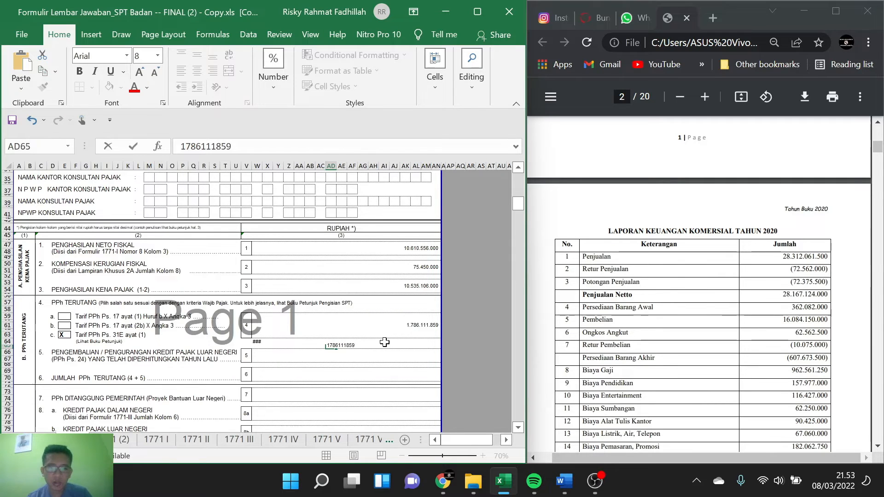
Step: Replace the item 4 PPh Terutang formula with =W53-AD65 to calculate the taxable income without the rate facility
{"action": "left_click", "coordinate": [400, 336]}
{"action": "key", "text": "F2"}
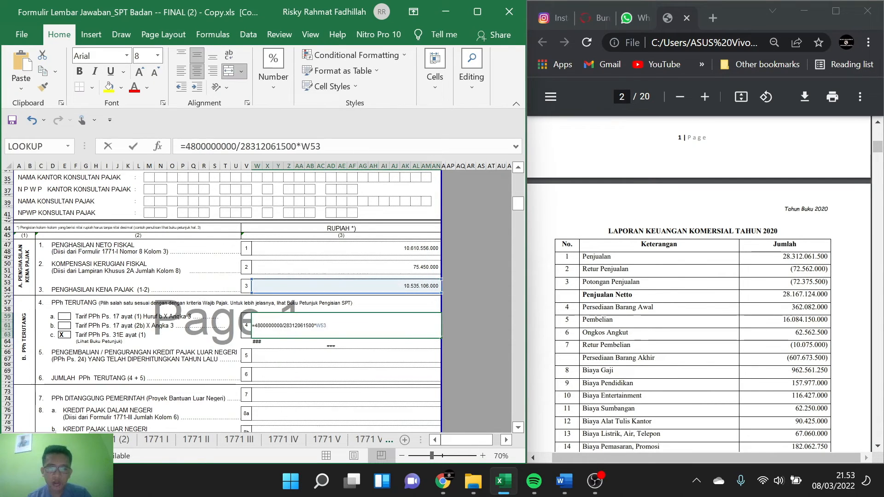
{"action": "key", "text": "ctrl+a"}
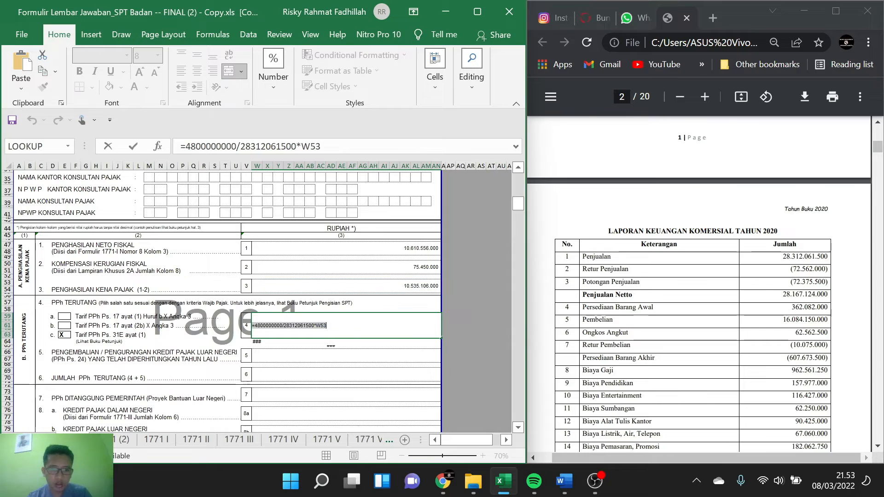
{"action": "key", "text": "BackSpace"}
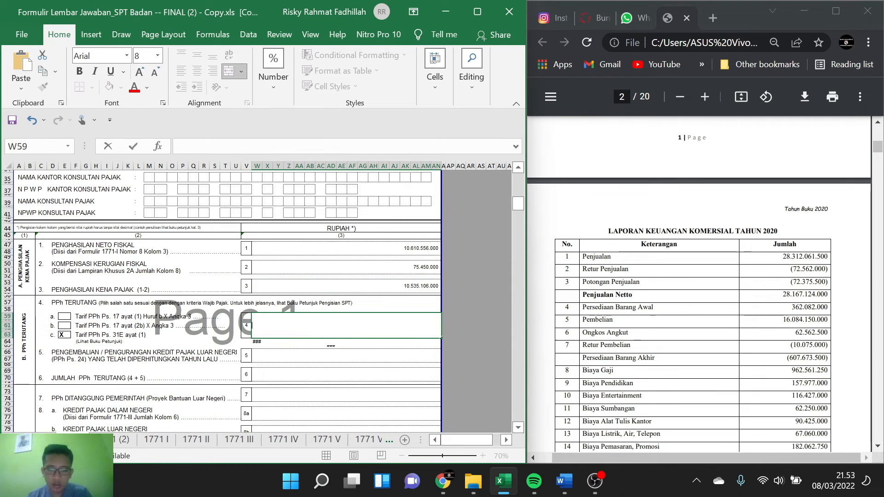
{"action": "type", "text": "="}
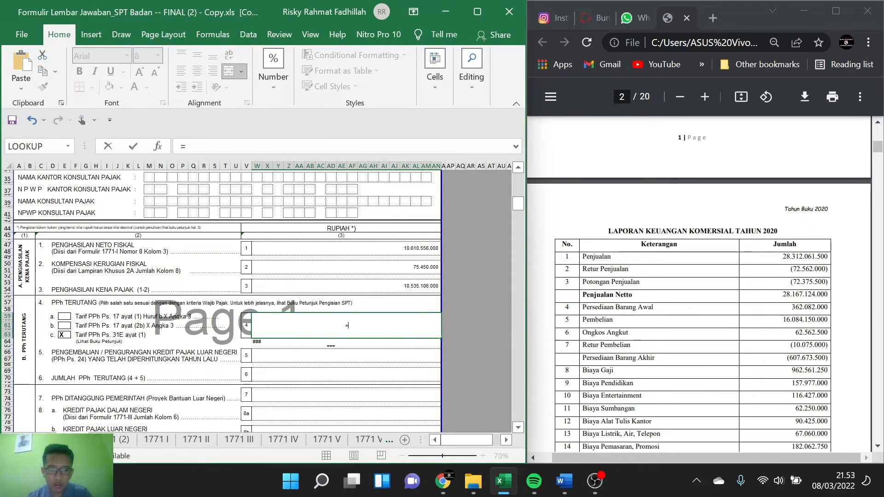
{"action": "left_click", "coordinate": [413, 286]}
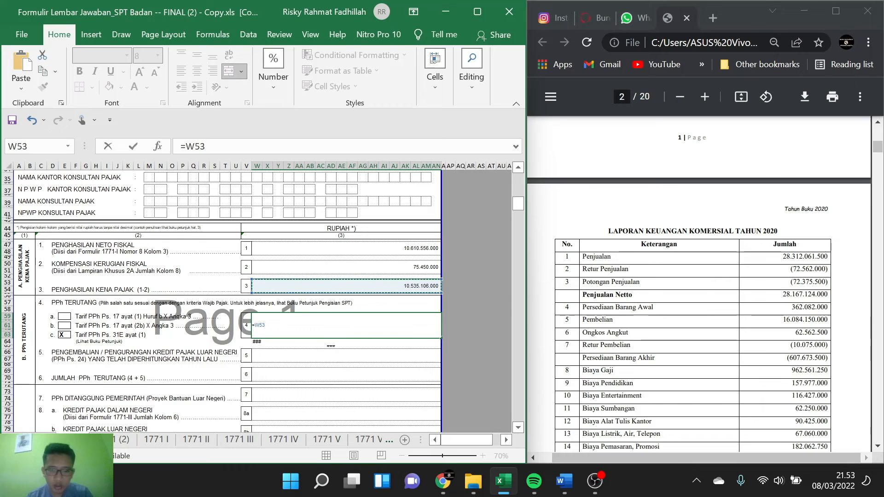
{"action": "type", "text": "-"}
{"action": "left_click", "coordinate": [332, 345]}
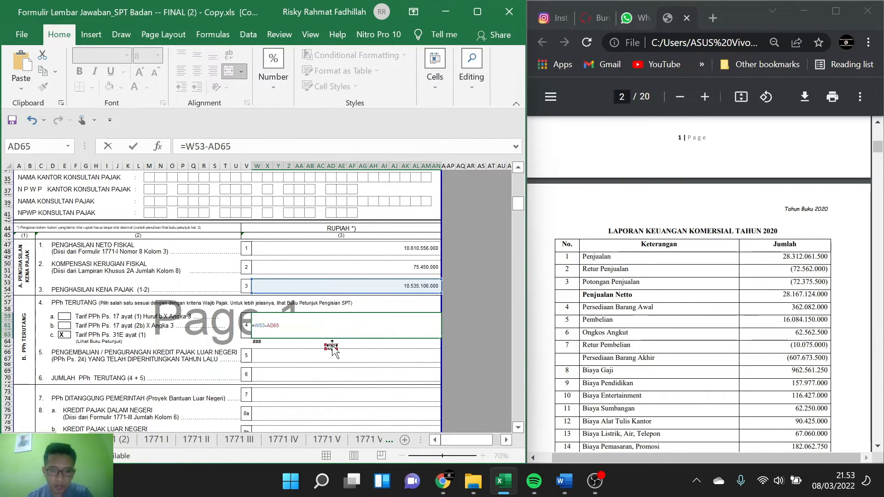
{"action": "key", "text": "Return"}
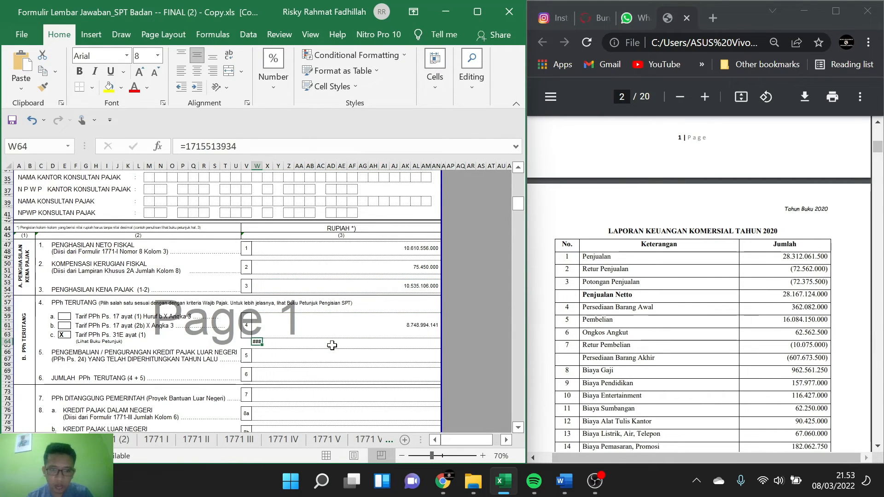
{"action": "left_click", "coordinate": [384, 344]}
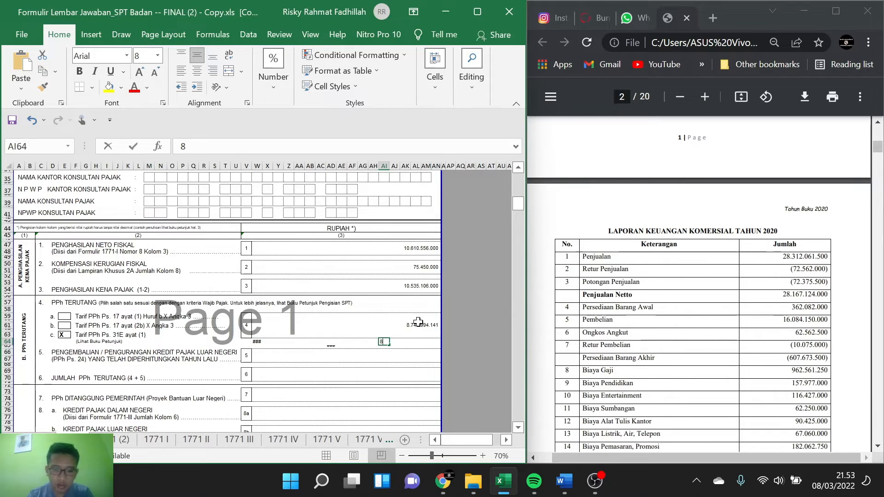
{"action": "type", "text": "87"}
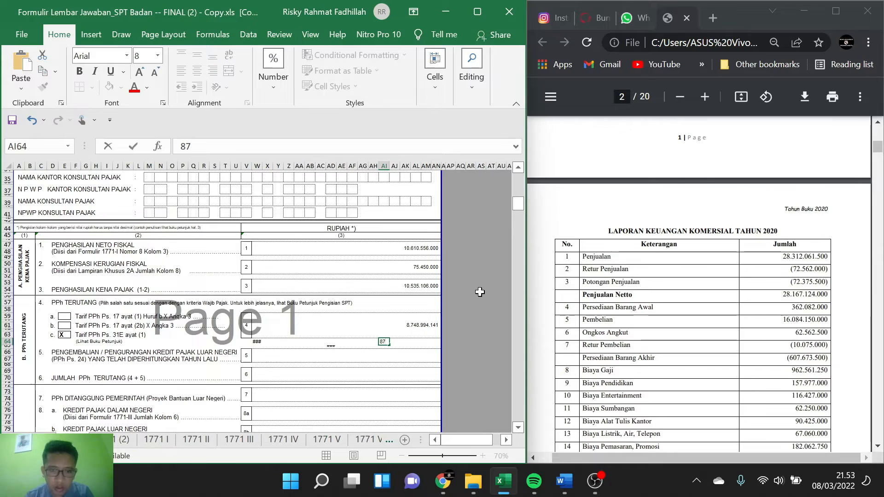
{"action": "type", "text": "48"}
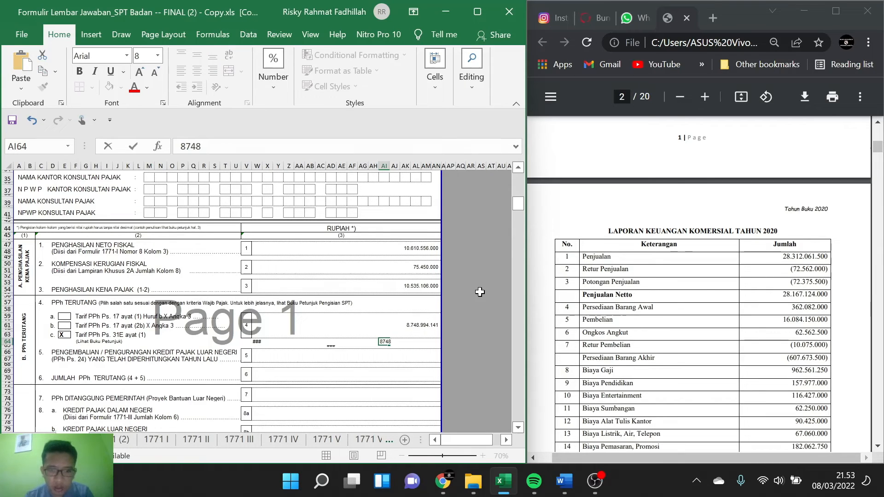
{"action": "type", "text": "994"}
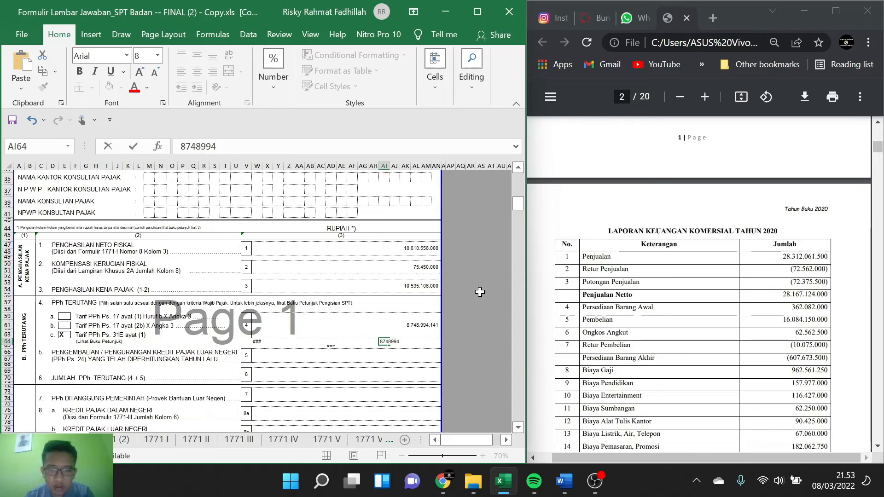
{"action": "type", "text": "141"}
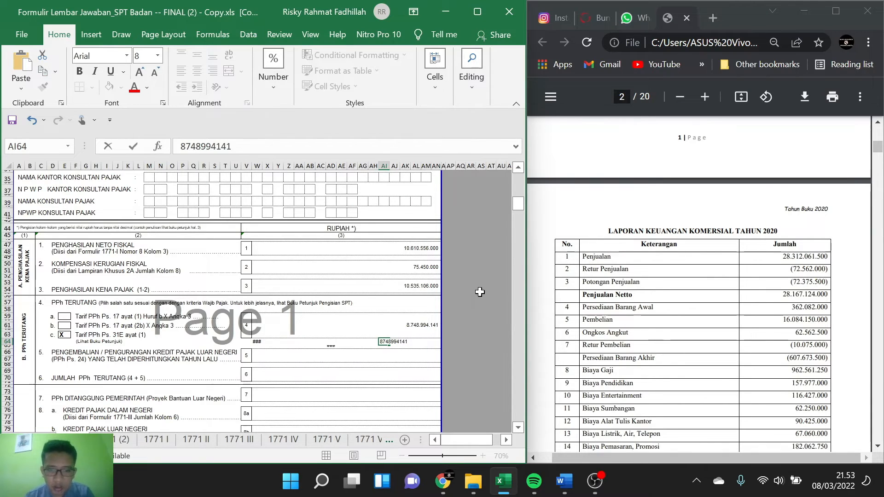
{"action": "key", "text": "Return"}
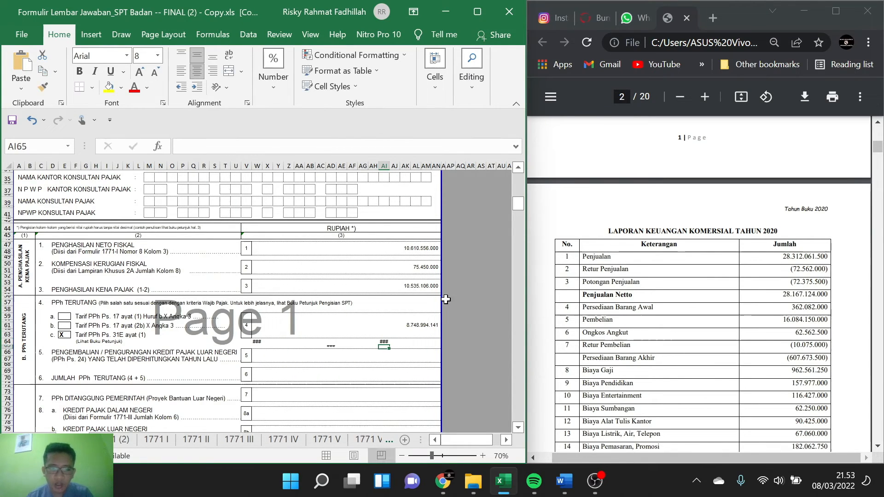
Step: Replace the item 4 PPh Terutang content with the facility-rate part of the tax formula, =(50%*22%*AD65)
{"action": "left_click", "coordinate": [417, 322]}
{"action": "key", "text": "BackSpace"}
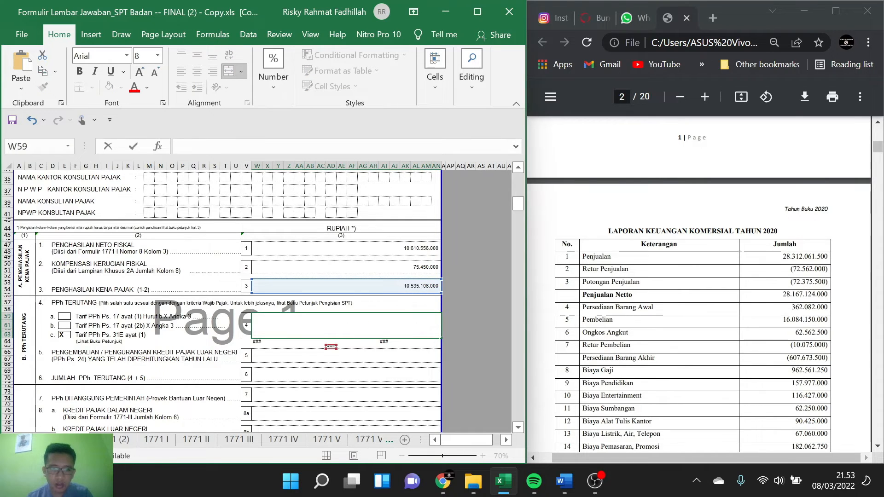
{"action": "type", "text": "=("}
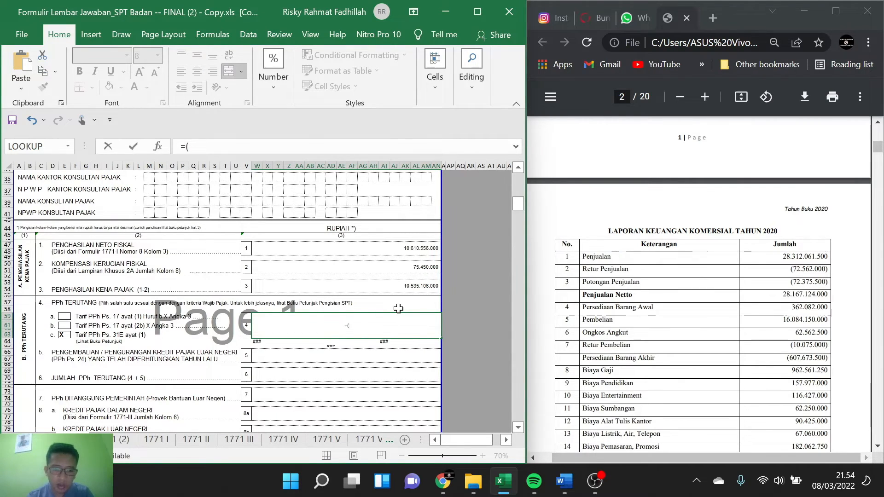
{"action": "type", "text": "50%*"}
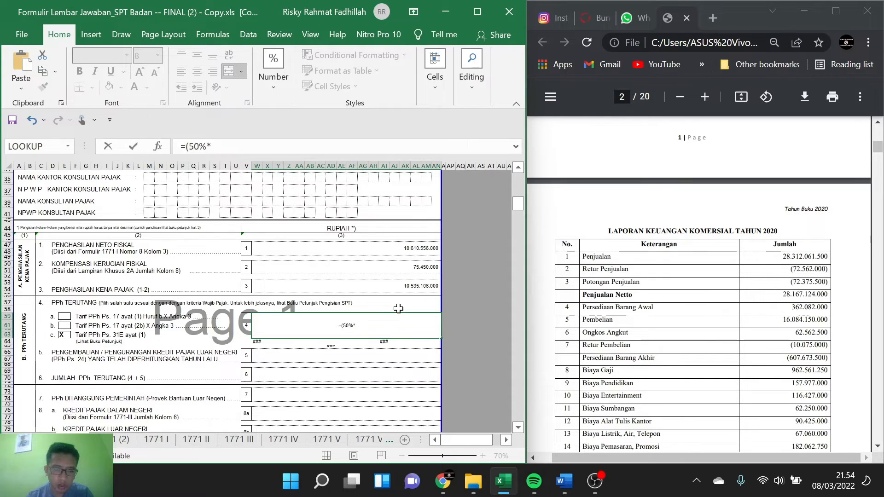
{"action": "type", "text": "22"}
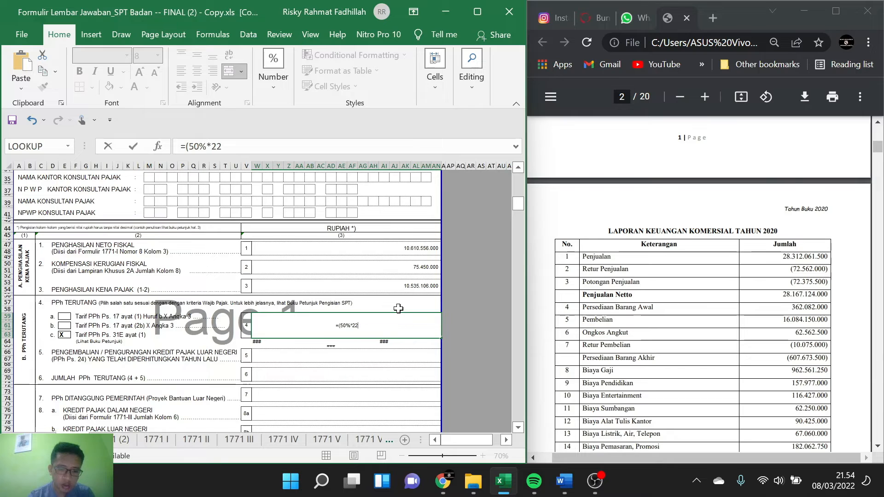
{"action": "type", "text": "%"}
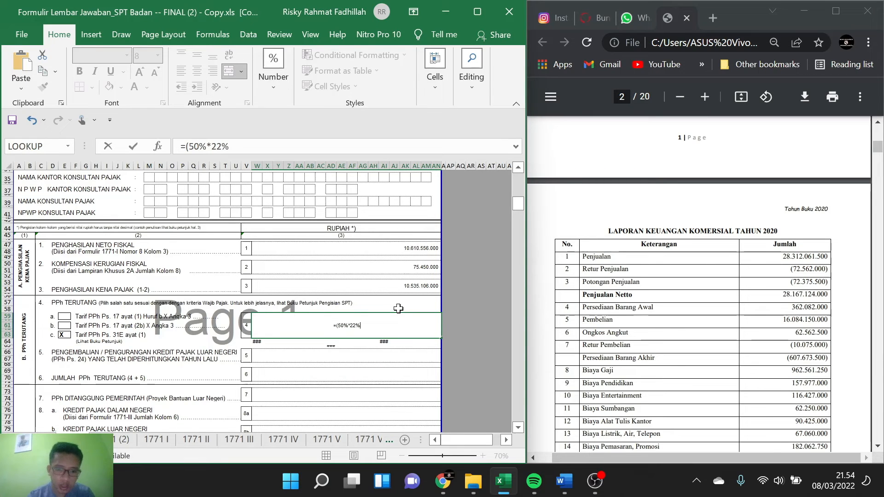
{"action": "type", "text": "*"}
{"action": "left_click", "coordinate": [331, 346]}
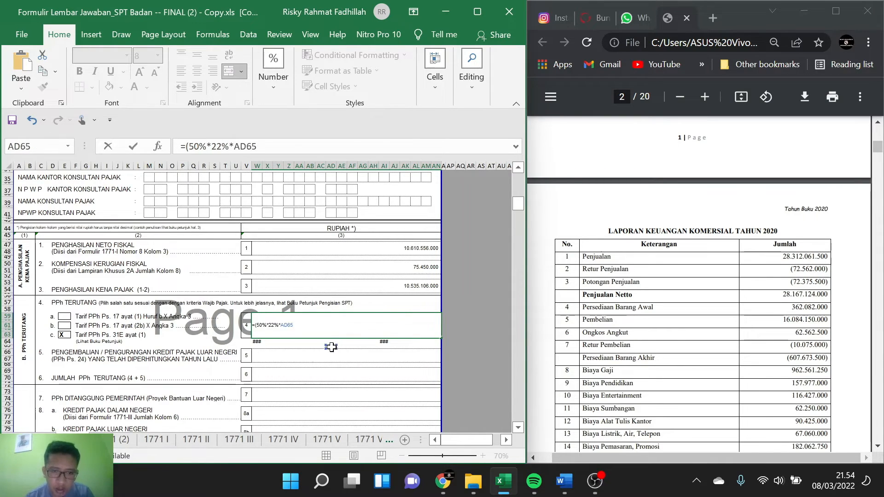
{"action": "type", "text": ")"}
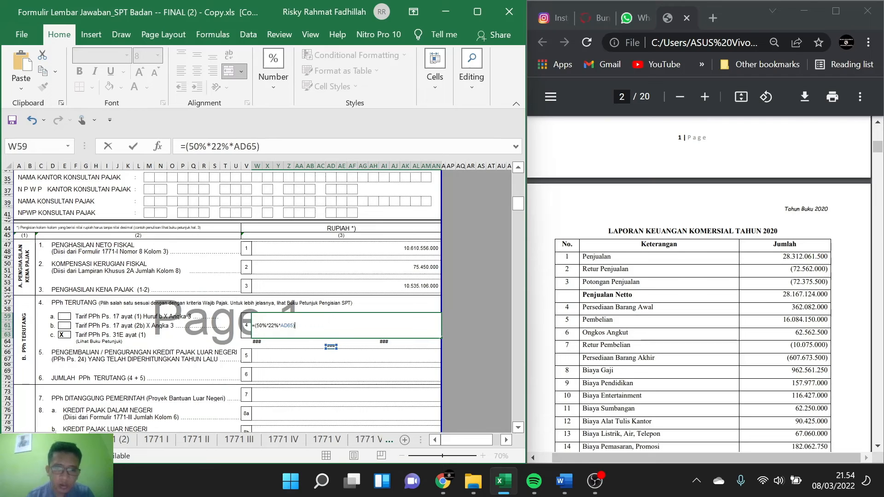
{"action": "type", "text": "+("}
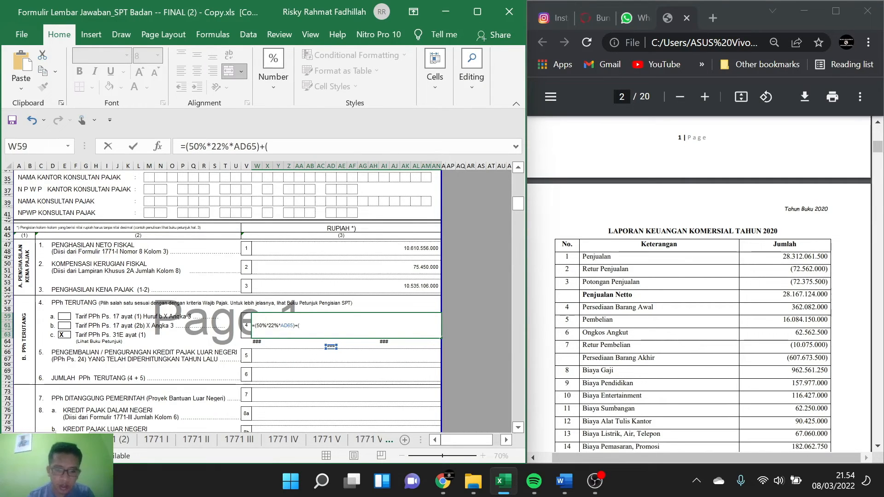
{"action": "type", "text": "22%"}
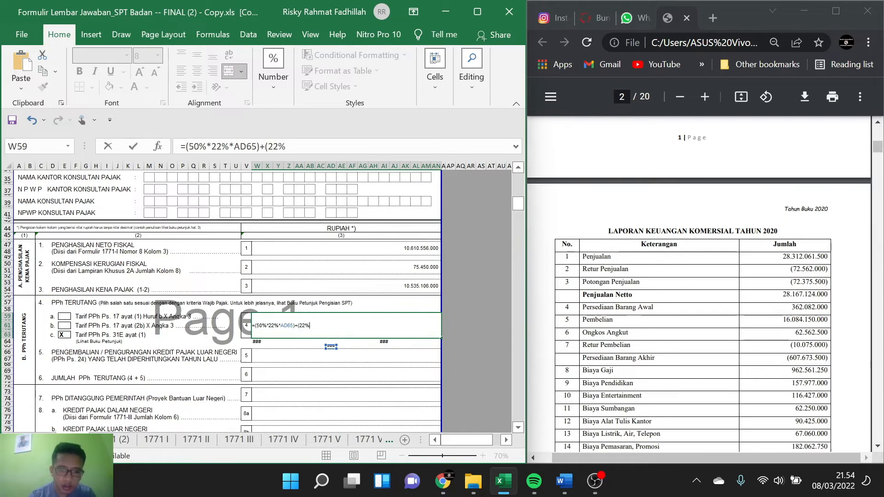
{"action": "type", "text": "*"}
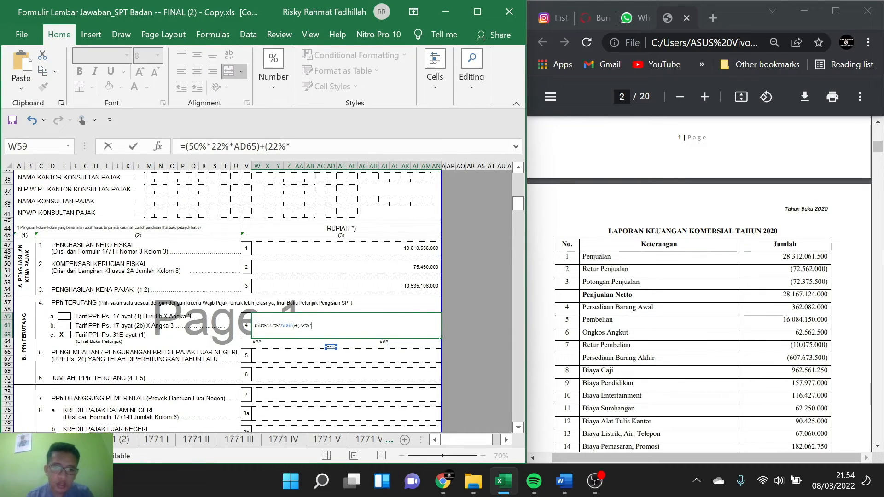
Step: Complete the item 4 PPh Terutang formula by adding the non-facility part, +(22%*AI64)
{"action": "left_click", "coordinate": [383, 342]}
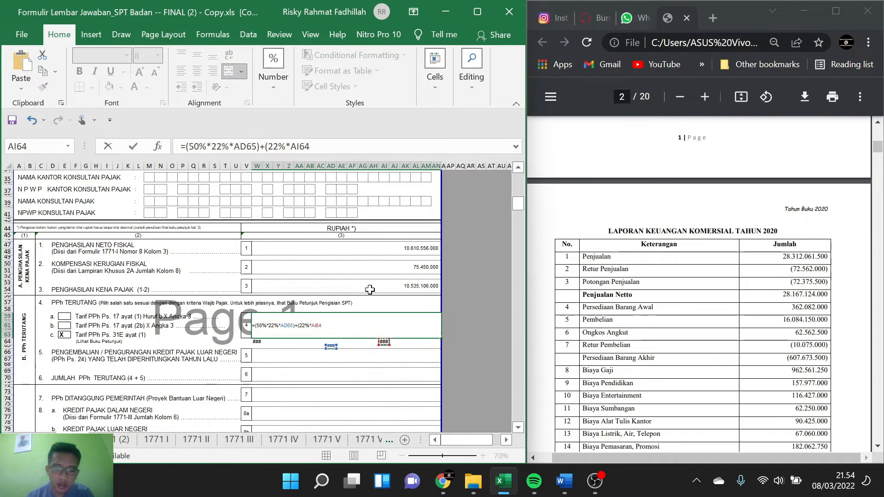
{"action": "type", "text": ")"}
{"action": "key", "text": "Return"}
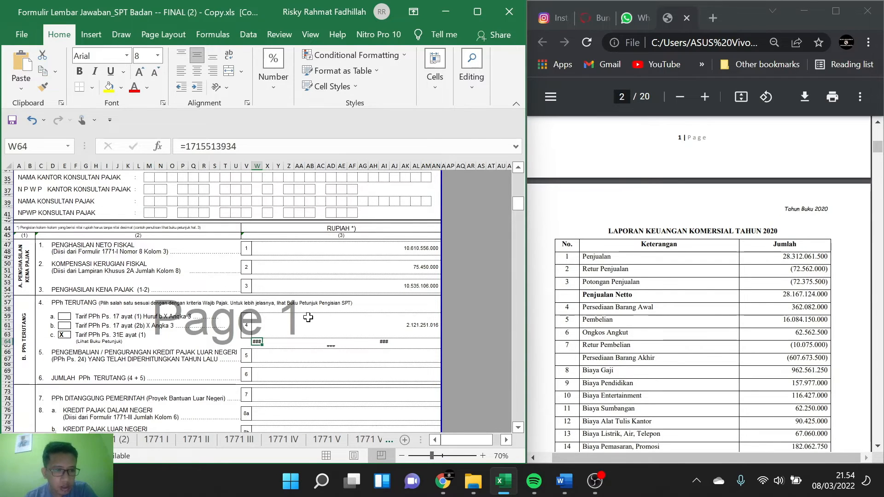
Step: Enter 0 for item 5, the return or reduction of foreign tax credit (PPh Ps. 24)
{"action": "scroll", "coordinate": [304, 317], "scroll_direction": "down", "scroll_amount": 2}
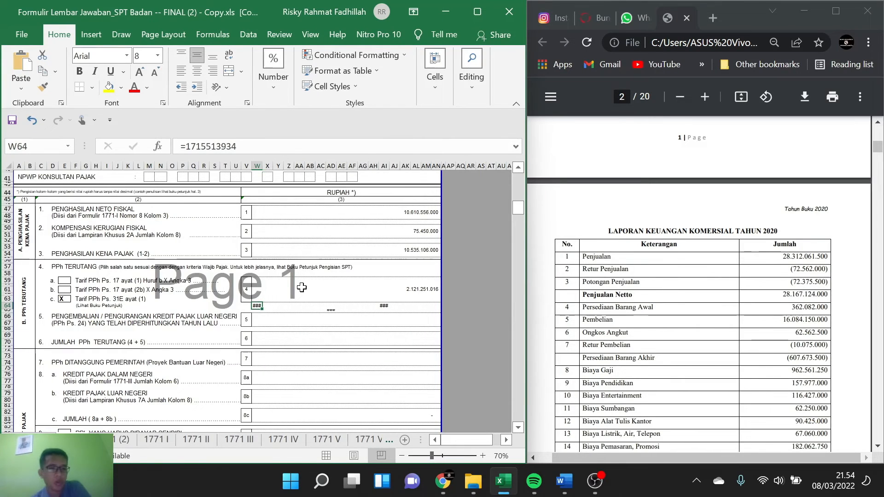
{"action": "scroll", "coordinate": [260, 292], "scroll_direction": "down", "scroll_amount": 1}
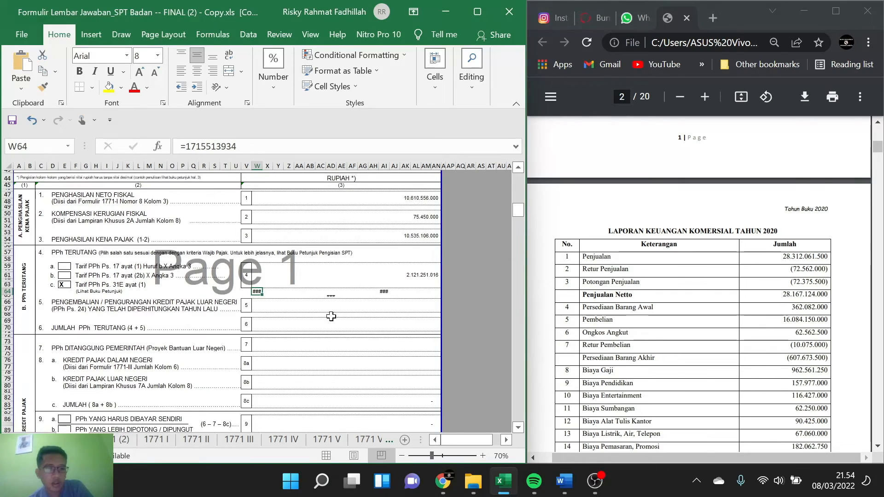
{"action": "left_click", "coordinate": [382, 300]}
{"action": "type", "text": "0"}
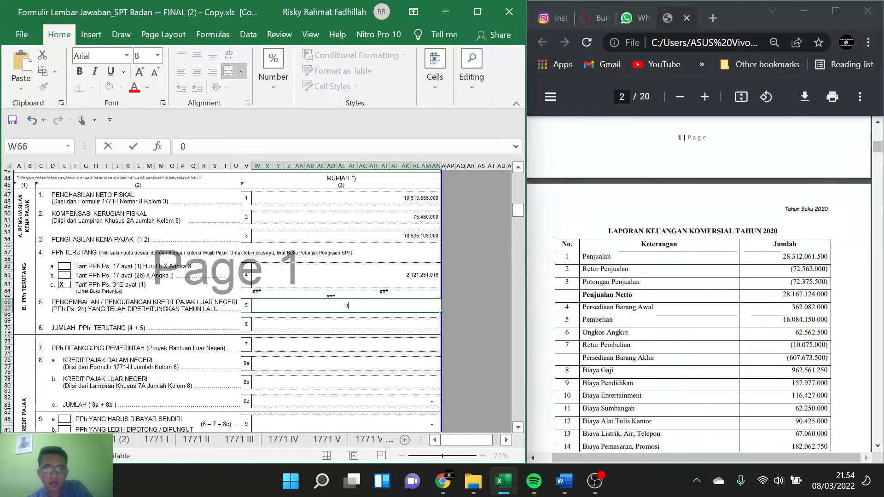
Step: Calculate item 6 Jumlah PPh Terutang as =W59+W66, the sum of items 4 and 5
{"action": "left_click", "coordinate": [357, 326]}
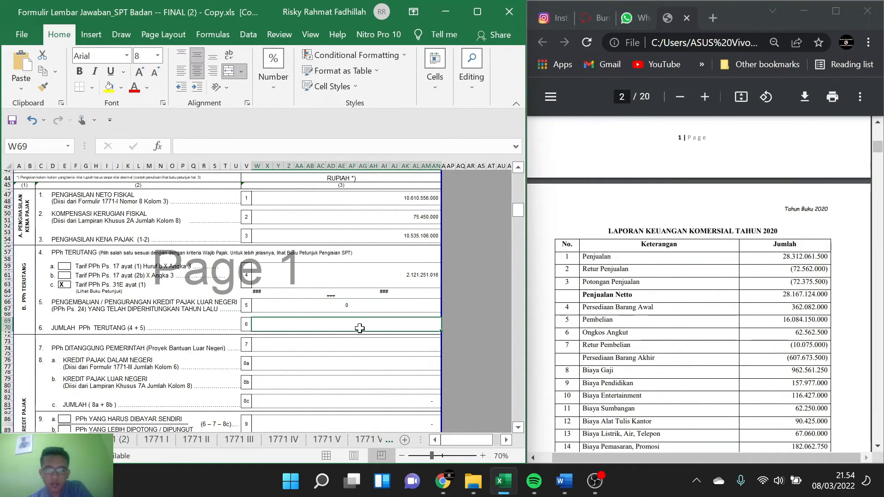
{"action": "type", "text": "="}
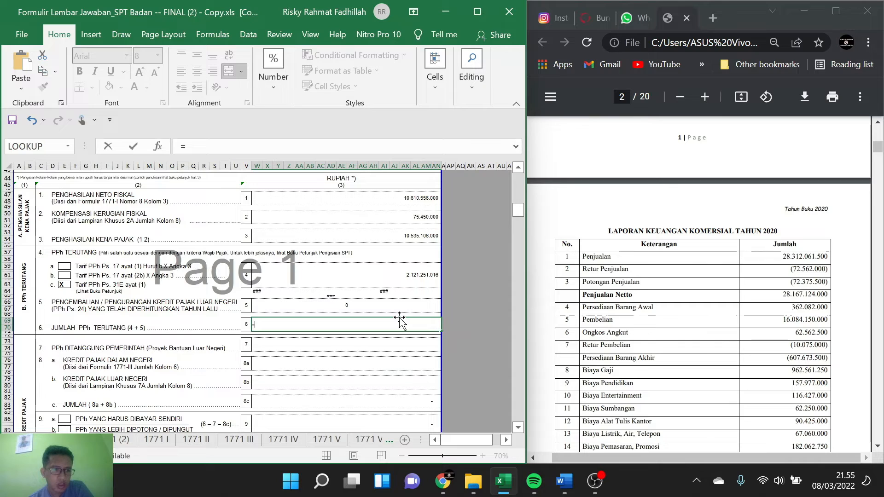
{"action": "left_click", "coordinate": [421, 275]}
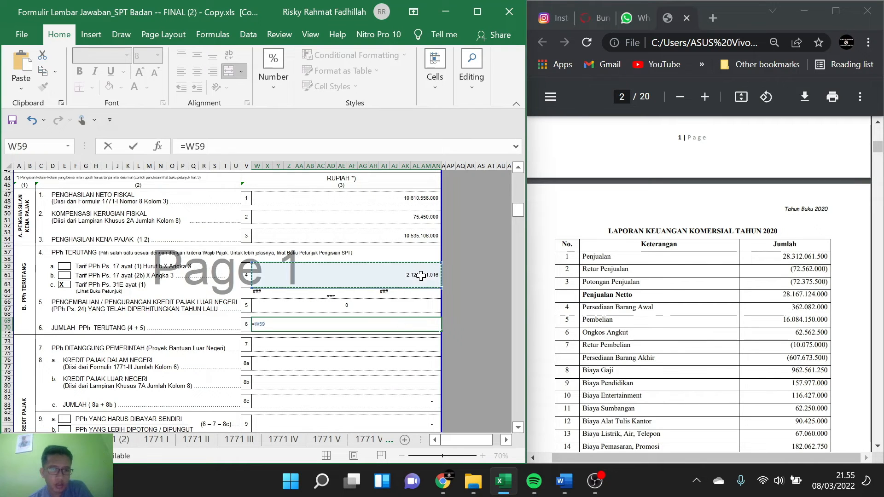
{"action": "type", "text": "+"}
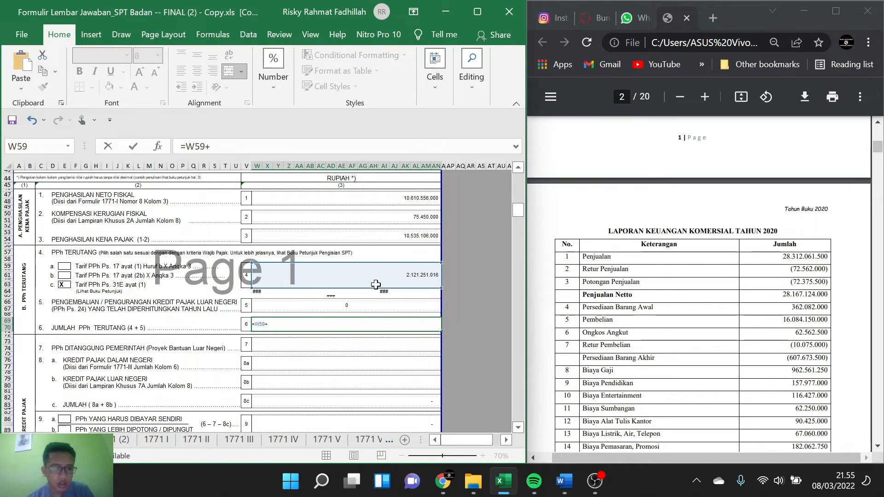
{"action": "left_click", "coordinate": [371, 305]}
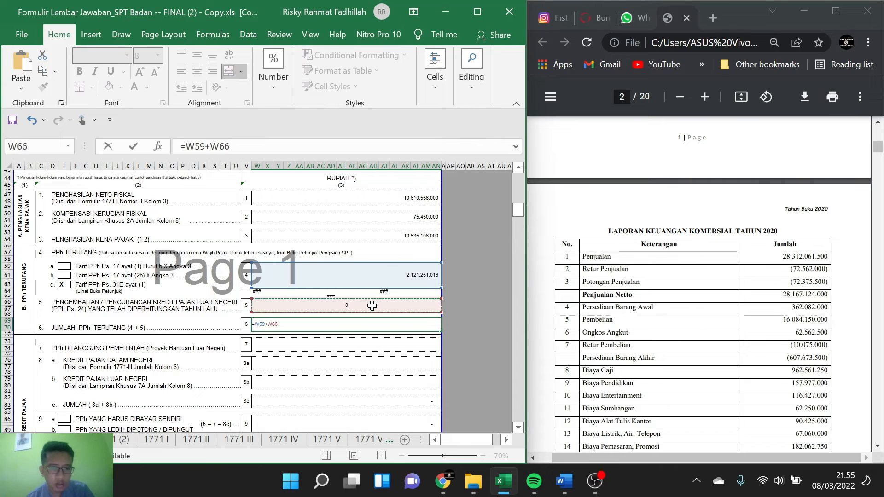
{"action": "key", "text": "Return"}
Step: Review the Kredit Pajak section and the following items 7 to 11 of the main form
{"action": "scroll", "coordinate": [286, 303], "scroll_direction": "down", "scroll_amount": 3}
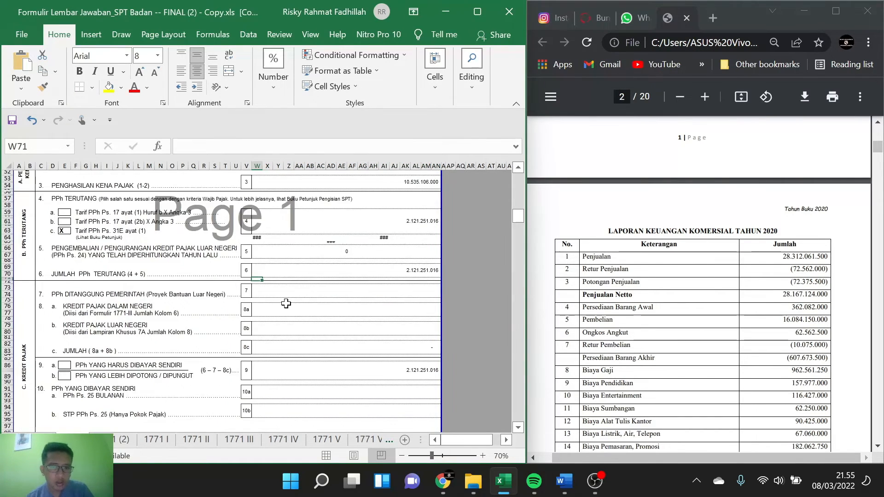
{"action": "scroll", "coordinate": [286, 304], "scroll_direction": "down", "scroll_amount": 1}
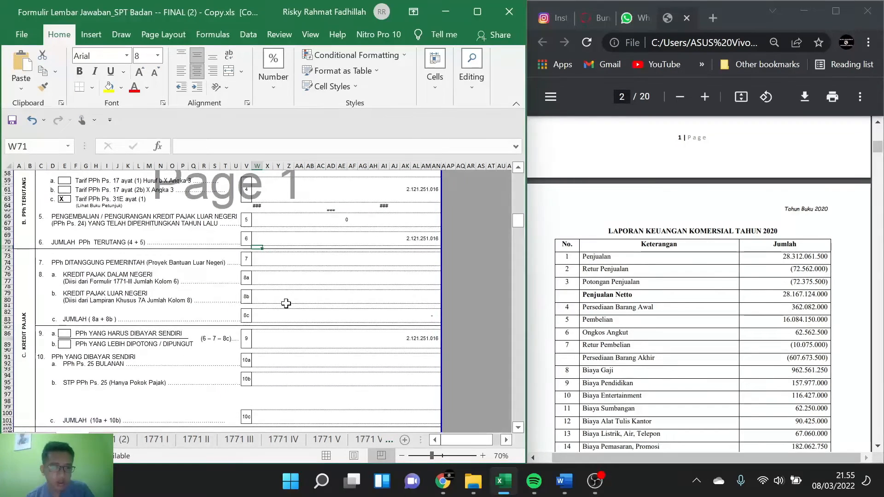
{"action": "scroll", "coordinate": [286, 303], "scroll_direction": "down", "scroll_amount": 2}
{"action": "scroll", "coordinate": [286, 303], "scroll_direction": "up", "scroll_amount": 2}
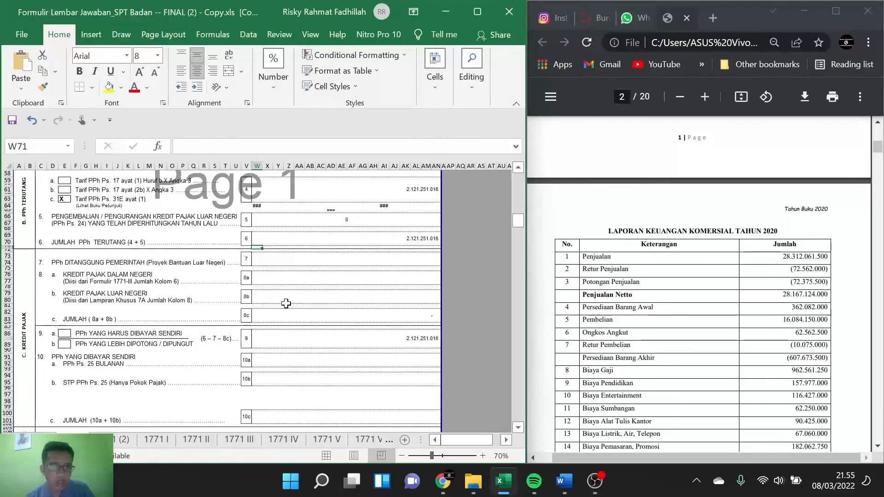
{"action": "scroll", "coordinate": [286, 303], "scroll_direction": "up", "scroll_amount": 2}
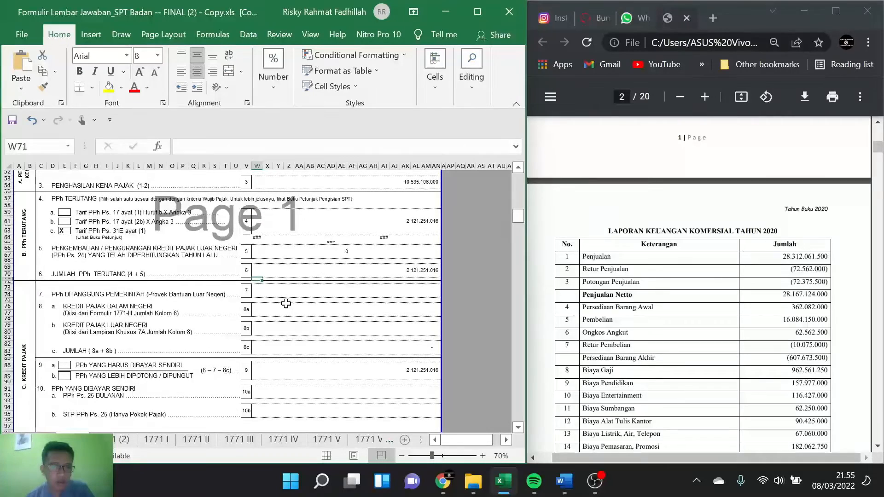
{"action": "scroll", "coordinate": [286, 303], "scroll_direction": "down", "scroll_amount": 2}
{"action": "scroll", "coordinate": [286, 304], "scroll_direction": "down", "scroll_amount": 1}
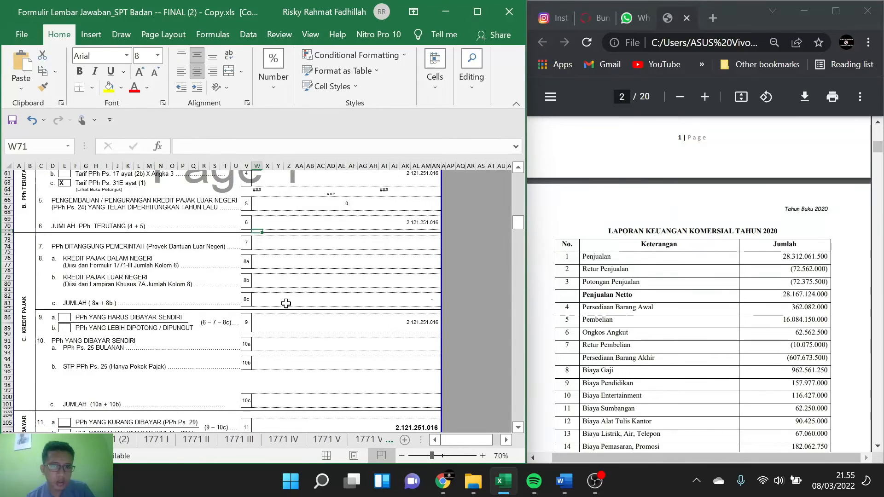
{"action": "scroll", "coordinate": [285, 303], "scroll_direction": "down", "scroll_amount": 2}
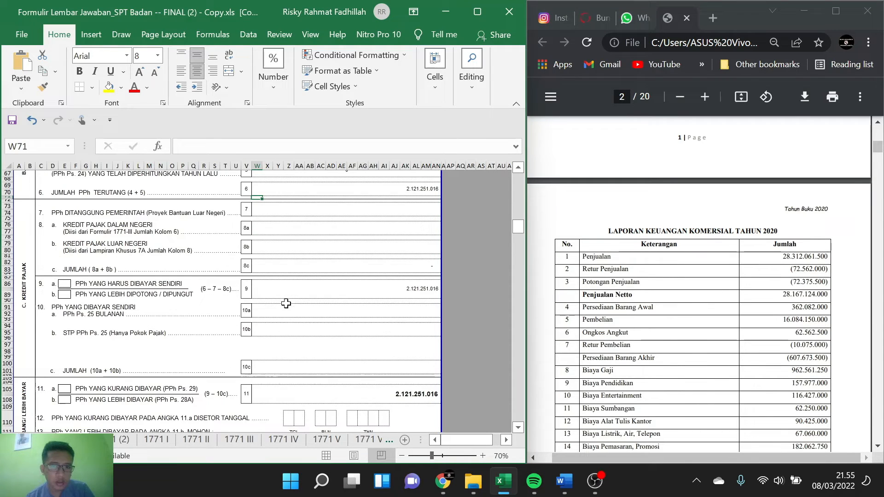
Step: On the 1771 III sheet, clear the four extra amounts below the last Jasa Konsultan entry in the withheld income tax column
{"action": "left_click", "coordinate": [301, 225]}
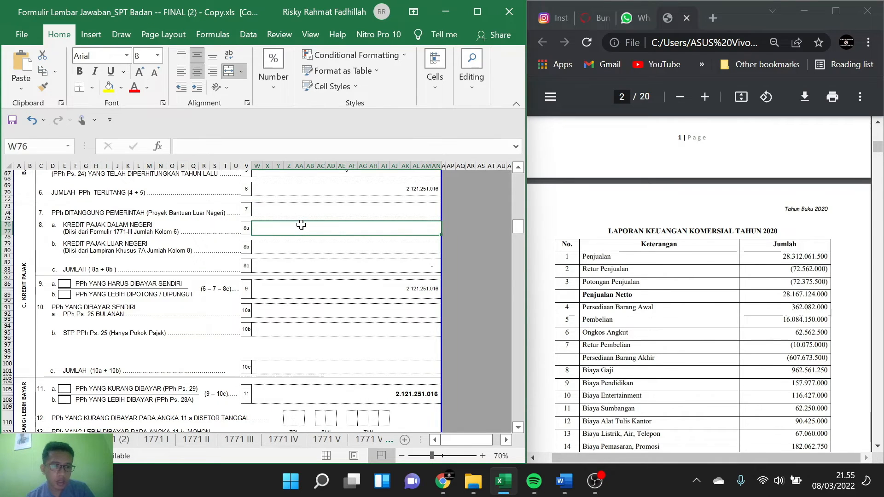
{"action": "left_click", "coordinate": [192, 437]}
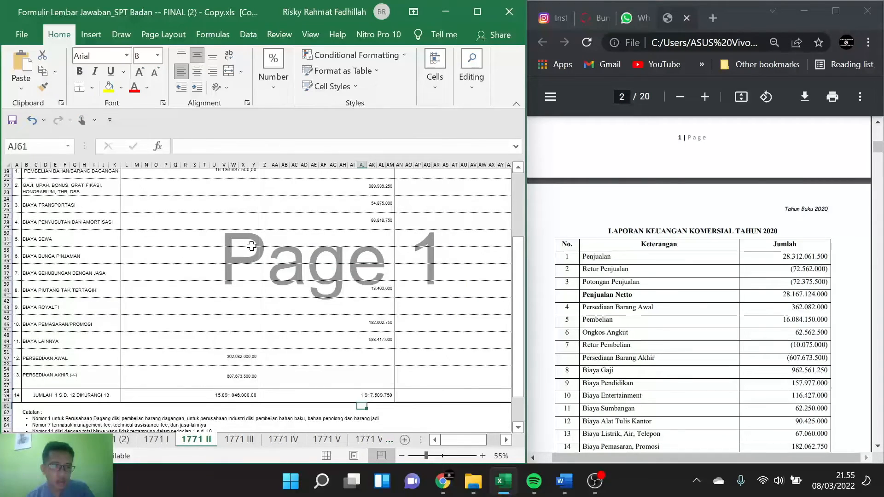
{"action": "scroll", "coordinate": [250, 244], "scroll_direction": "up", "scroll_amount": 6}
{"action": "left_click", "coordinate": [237, 440]}
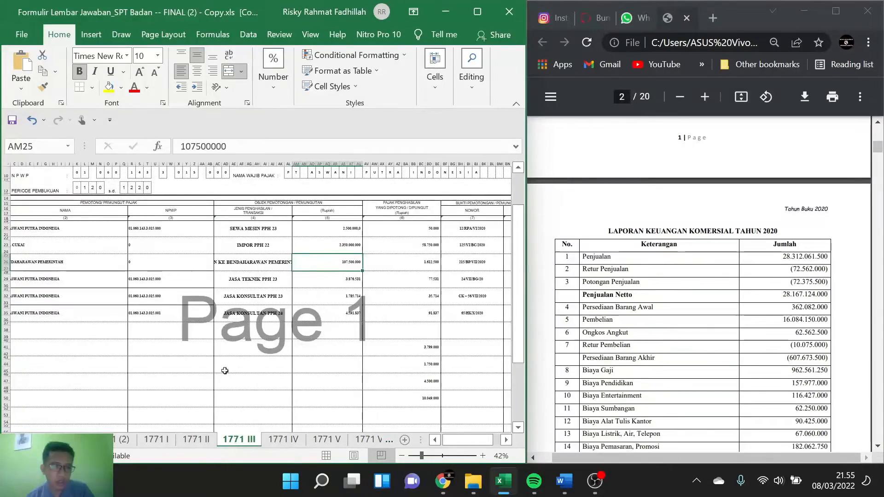
{"action": "scroll", "coordinate": [213, 328], "scroll_direction": "down", "scroll_amount": 2}
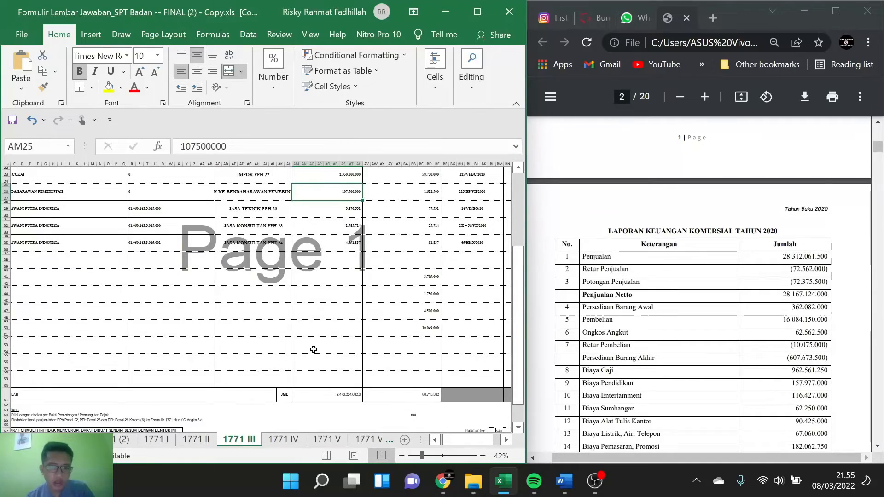
{"action": "left_click", "coordinate": [431, 408]}
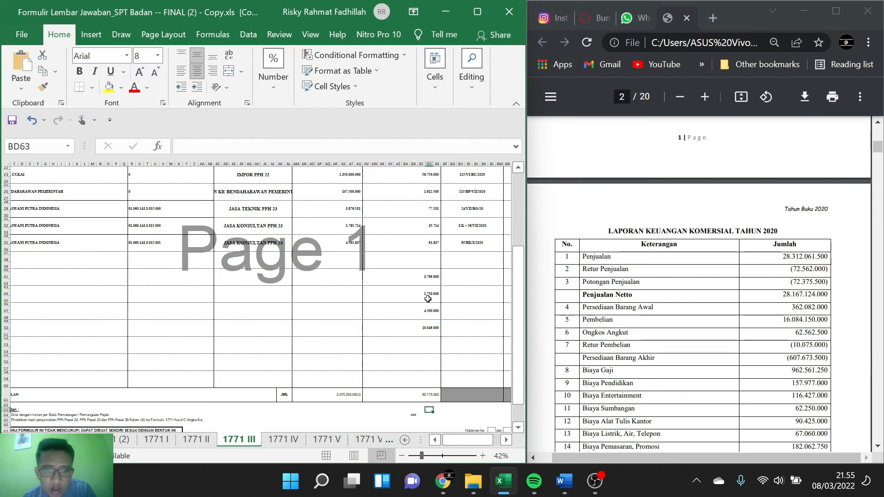
{"action": "left_click_drag", "start_coordinate": [426, 275], "coordinate": [430, 327]}
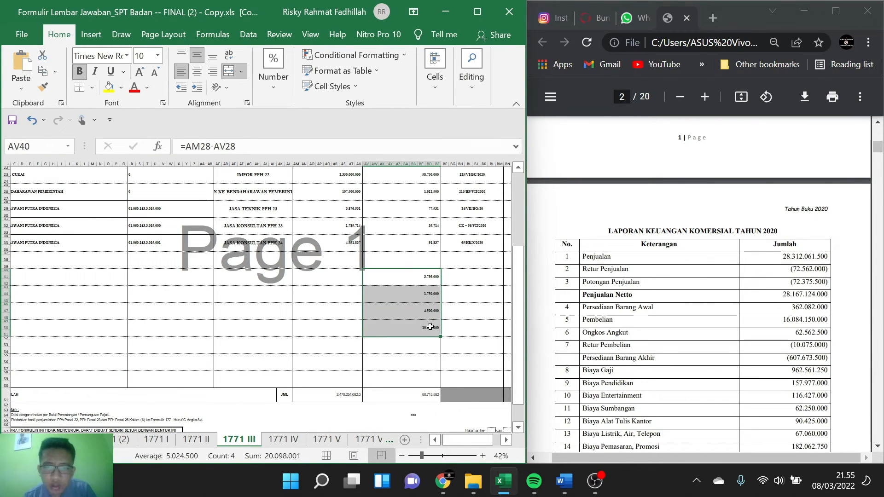
{"action": "key", "text": "Delete"}
Step: Check the JML total of the withheld income tax column on the 1771 III sheet at a larger zoom
{"action": "left_click", "coordinate": [421, 391]}
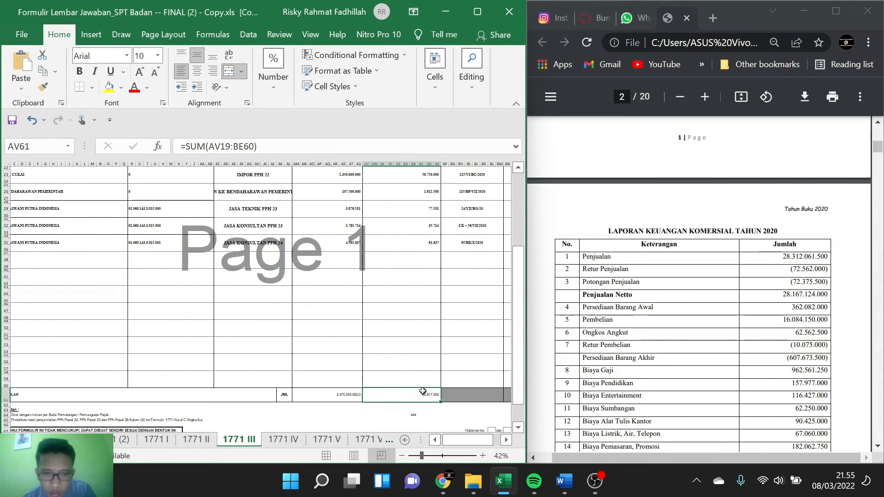
{"action": "left_click", "coordinate": [428, 409]}
{"action": "scroll", "coordinate": [428, 407], "scroll_direction": "up", "scroll_amount": 4}
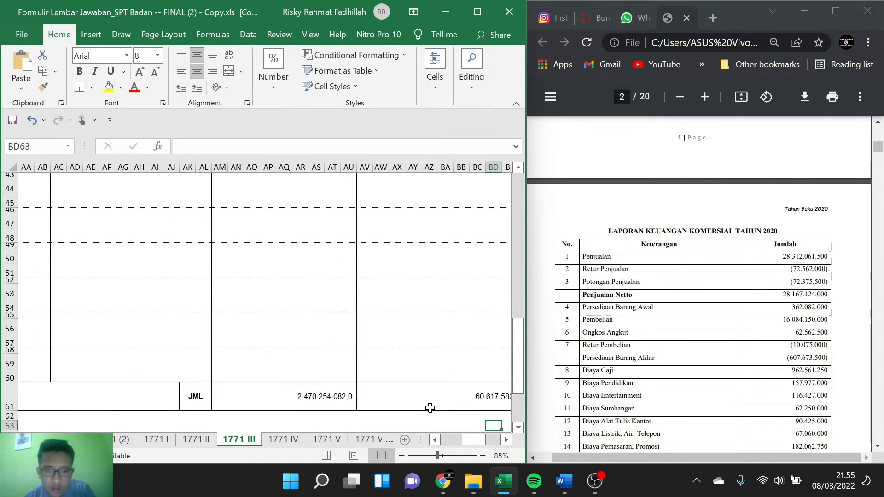
{"action": "scroll", "coordinate": [415, 396], "scroll_direction": "right", "scroll_amount": 3}
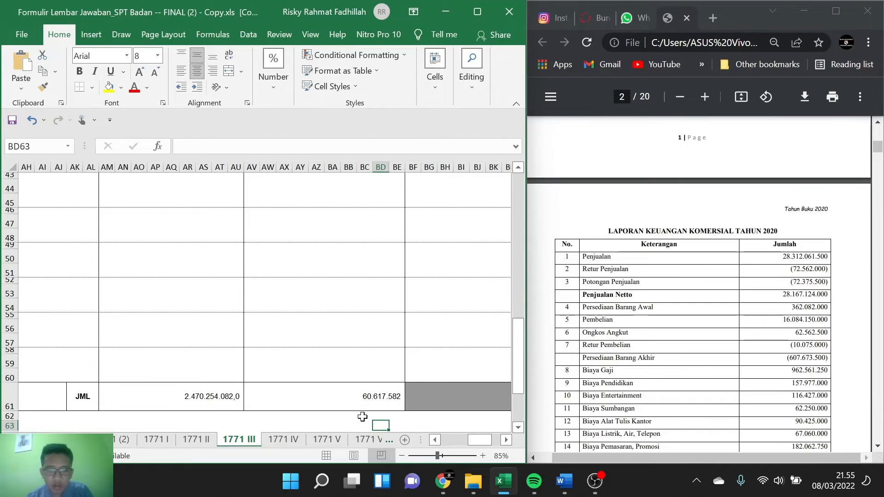
{"action": "type", "text": "606"}
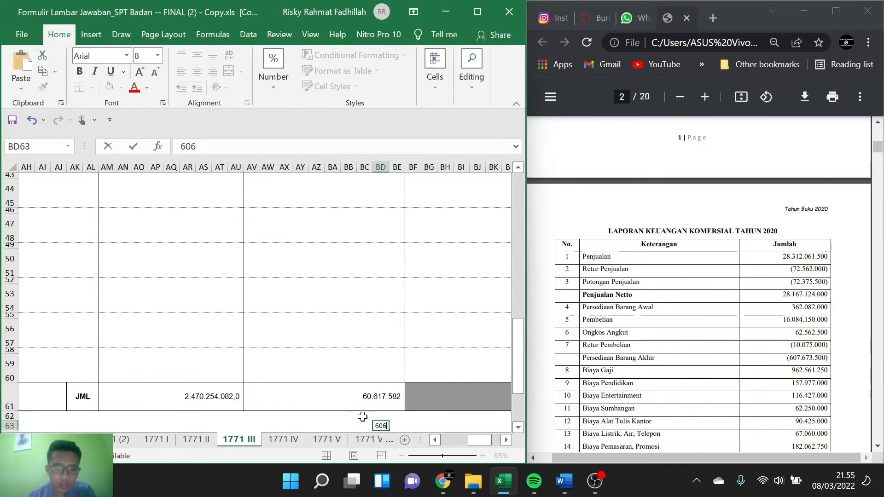
{"action": "type", "text": "175"}
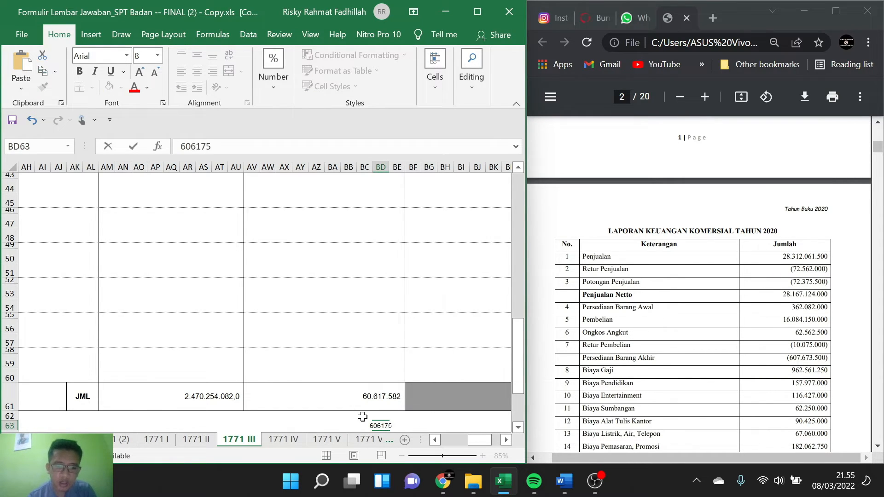
{"action": "type", "text": "82"}
{"action": "key", "text": "shift+Home"}
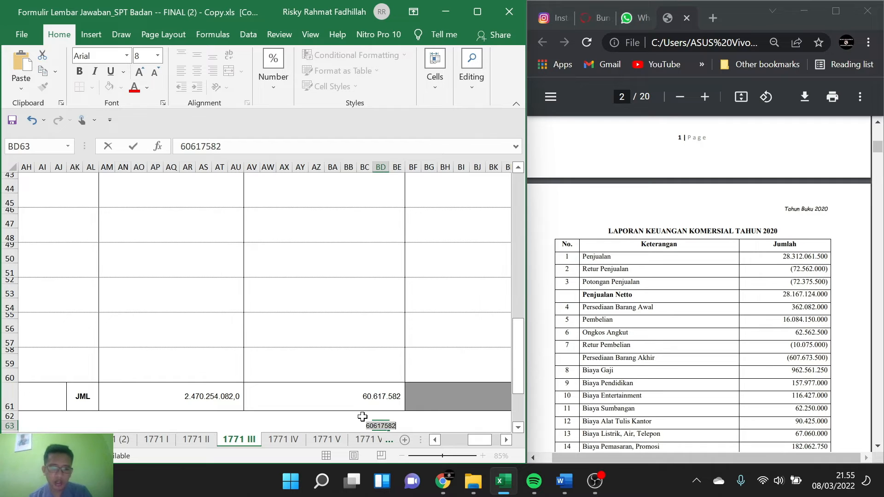
{"action": "key", "text": "BackSpace"}
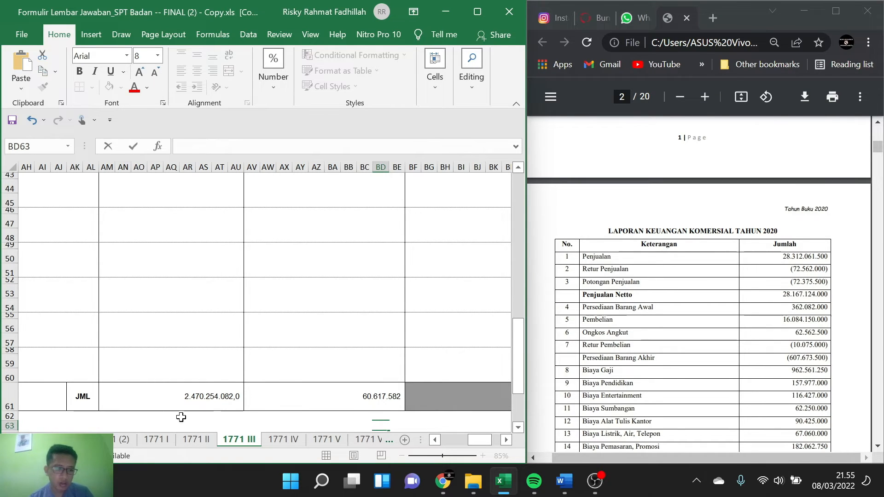
Step: On the main form, enter 60617582 for item 8a, Kredit Pajak Dalam Negeri
{"action": "left_click", "coordinate": [75, 440]}
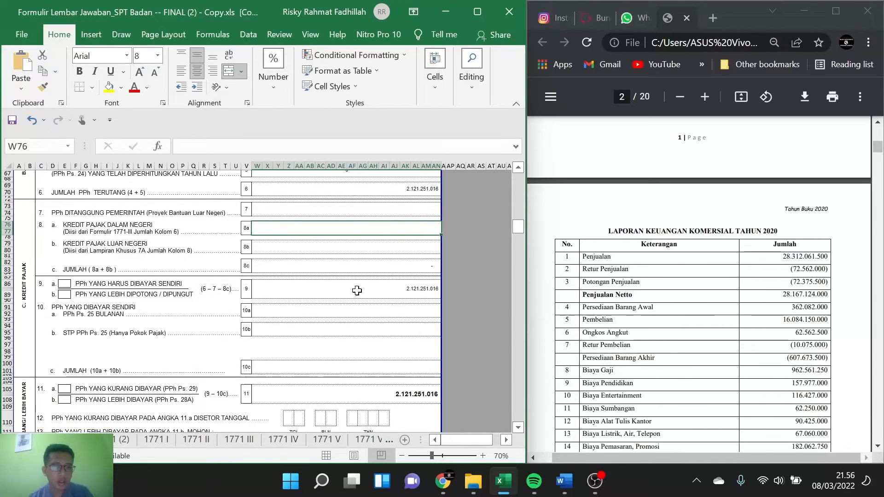
{"action": "type", "text": "60617582"}
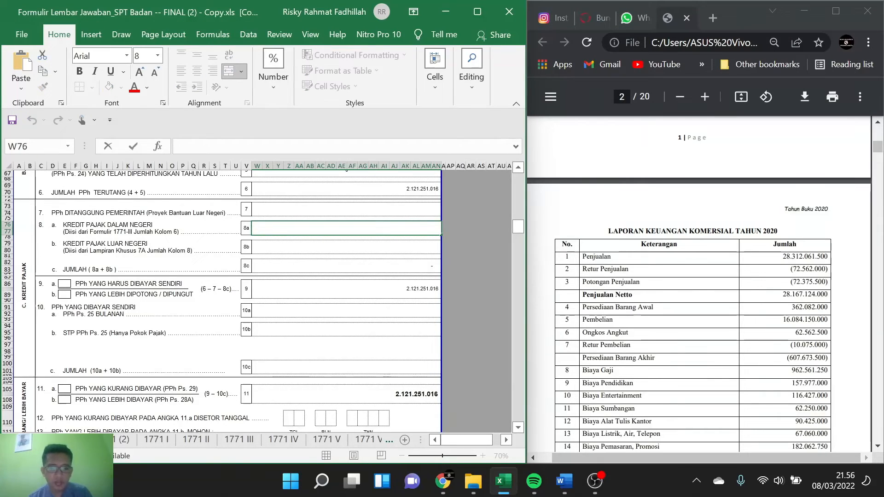
{"action": "left_click", "coordinate": [354, 251]}
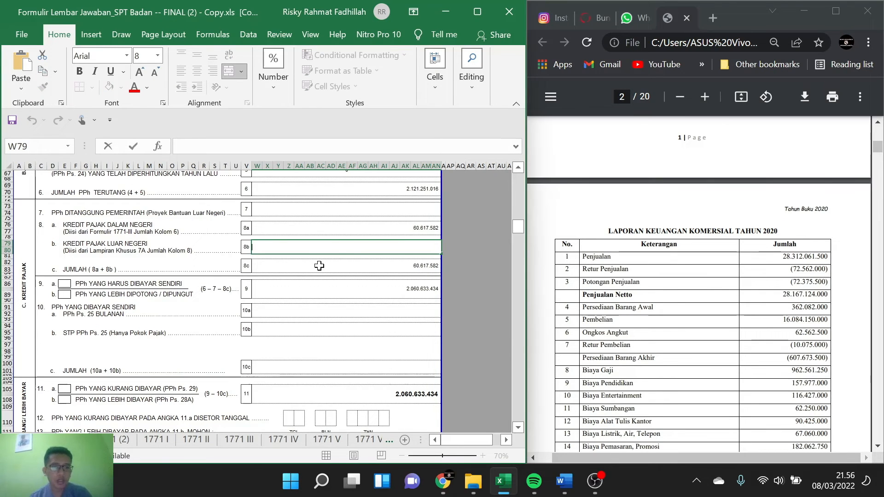
Step: On the Lamp 7A sheet, enter KOREA as the name of the tax withholder in row 1
{"action": "left_click", "coordinate": [389, 441]}
{"action": "left_click", "coordinate": [388, 442]}
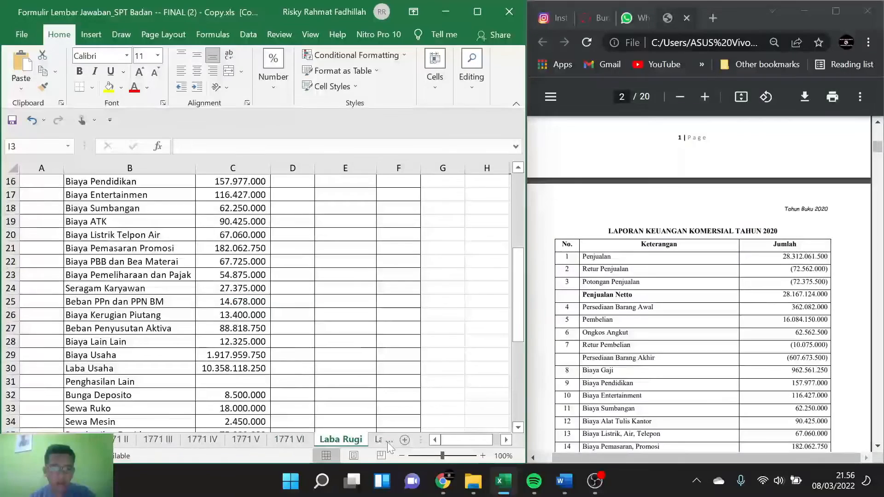
{"action": "left_click", "coordinate": [387, 442]}
{"action": "left_click", "coordinate": [388, 440]}
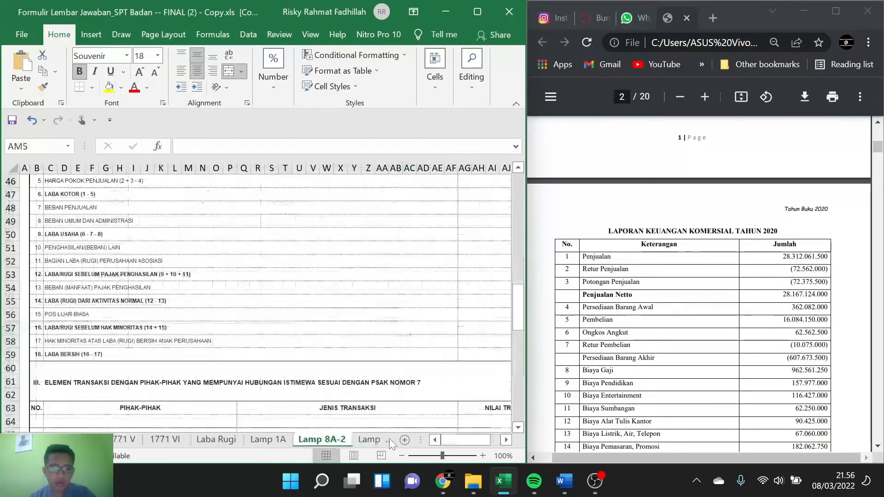
{"action": "left_click", "coordinate": [387, 440]}
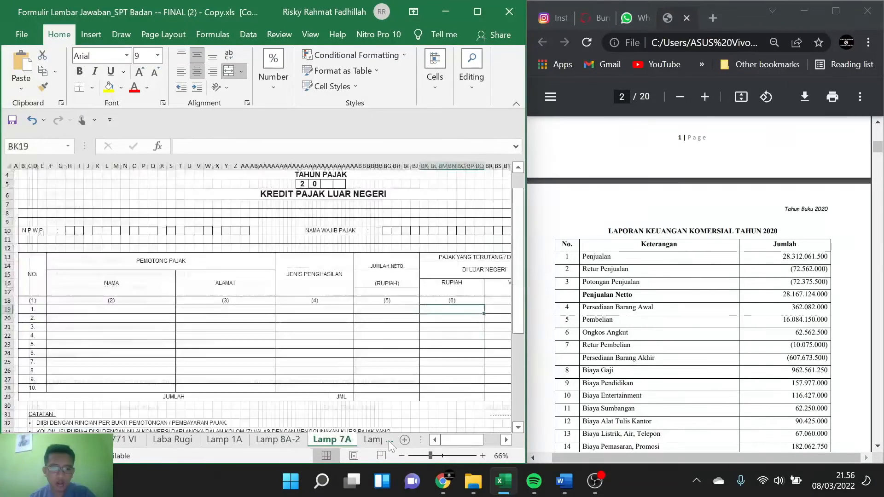
{"action": "left_click", "coordinate": [104, 308]}
{"action": "type", "text": "SI"}
{"action": "key", "text": "BackSpace"}
{"action": "key", "text": "BackSpace"}
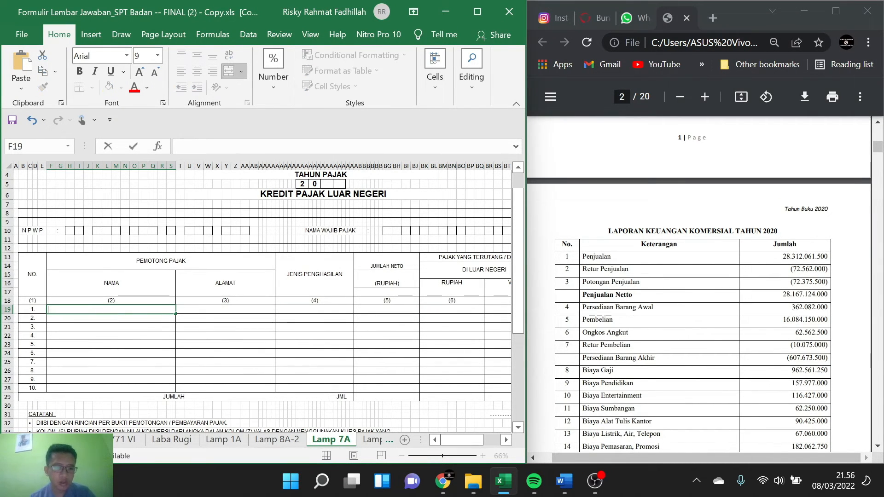
{"action": "type", "text": "KOREA"}
{"action": "key", "text": "Tab"}
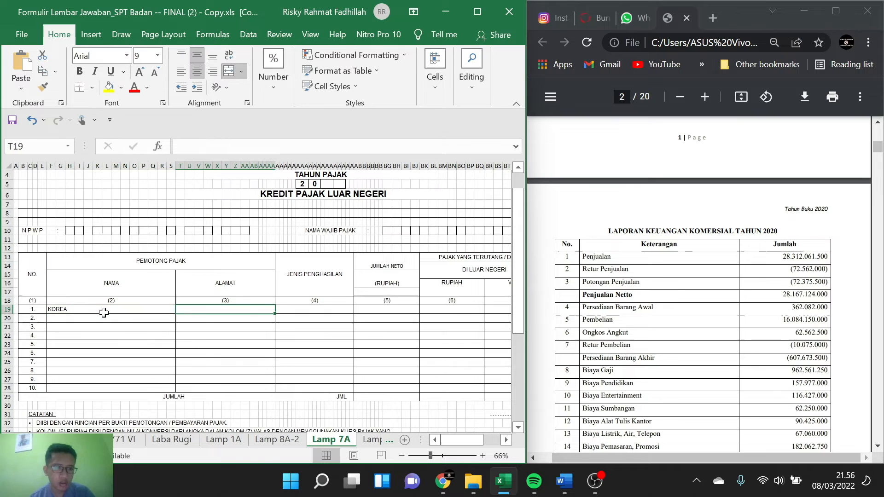
Step: Fill in row 1's address as KOREA and its type of income as PPH 24 DIVIDEN
{"action": "type", "text": "KORE"}
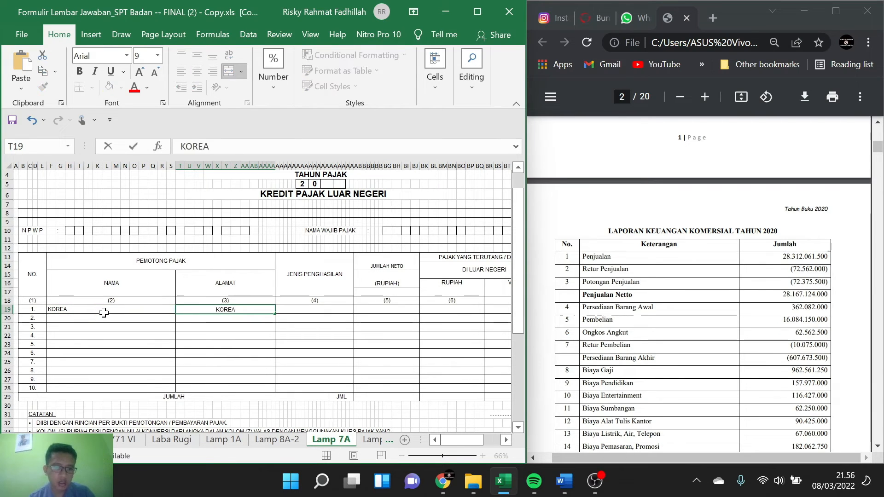
{"action": "type", "text": "A"}
{"action": "key", "text": "Tab"}
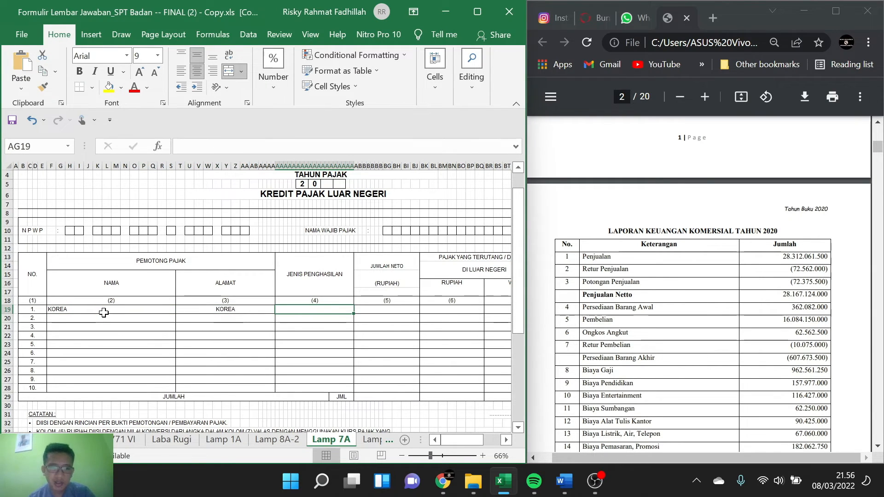
{"action": "type", "text": "PPH"}
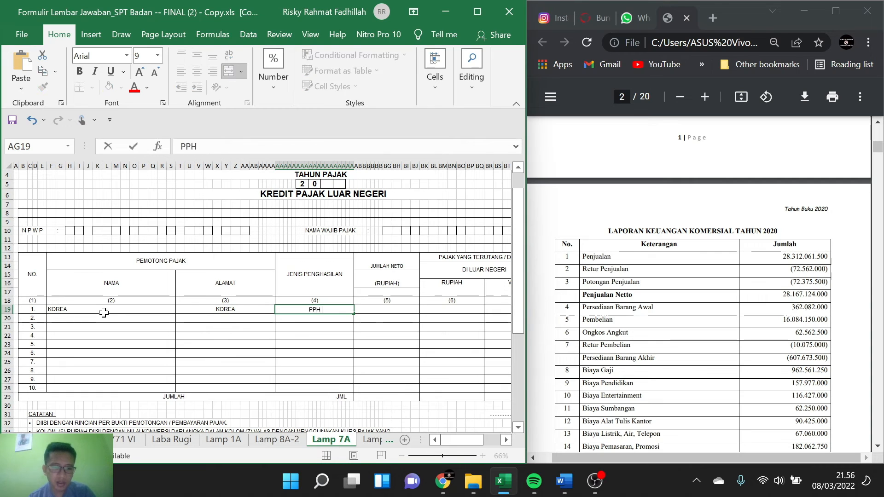
{"action": "type", "text": " 24 DIVIDEN"}
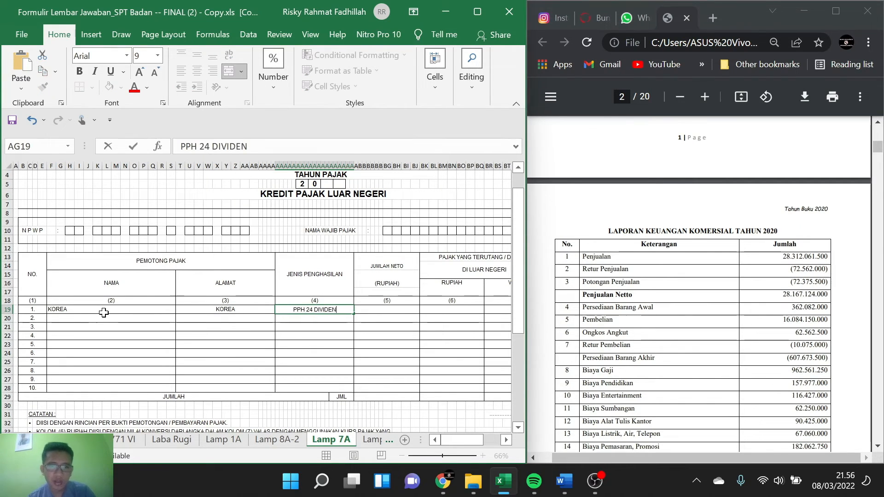
{"action": "key", "text": "Tab"}
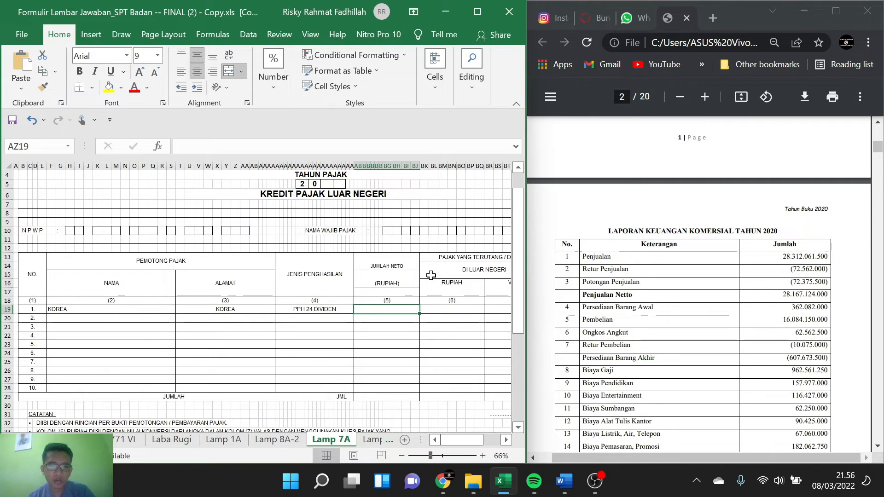
Step: Calculate row 1's Jumlah Neto in column 5 as =55%*75000000
{"action": "scroll", "coordinate": [431, 276], "scroll_direction": "right", "scroll_amount": 3}
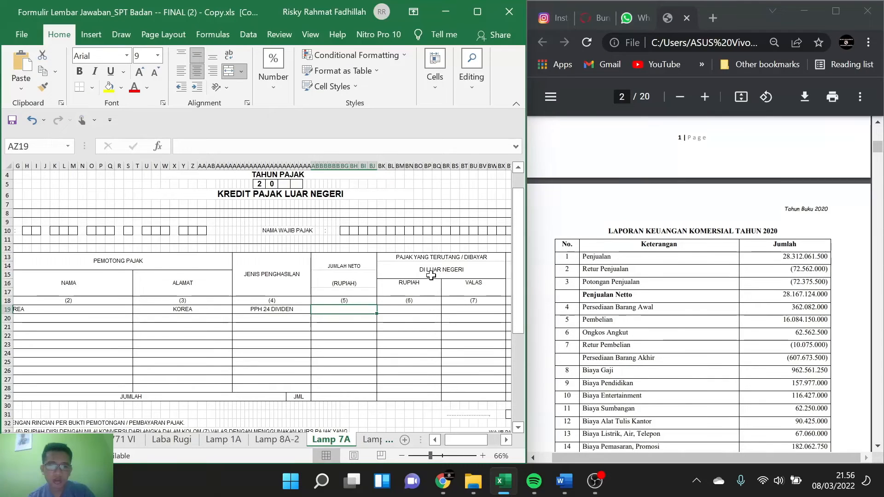
{"action": "type", "text": "45"}
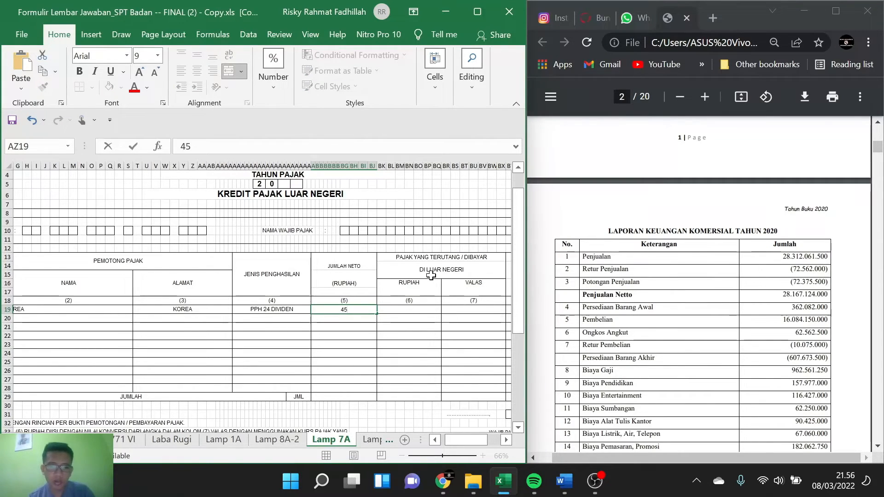
{"action": "key", "text": "BackSpace"}
{"action": "key", "text": "BackSpace"}
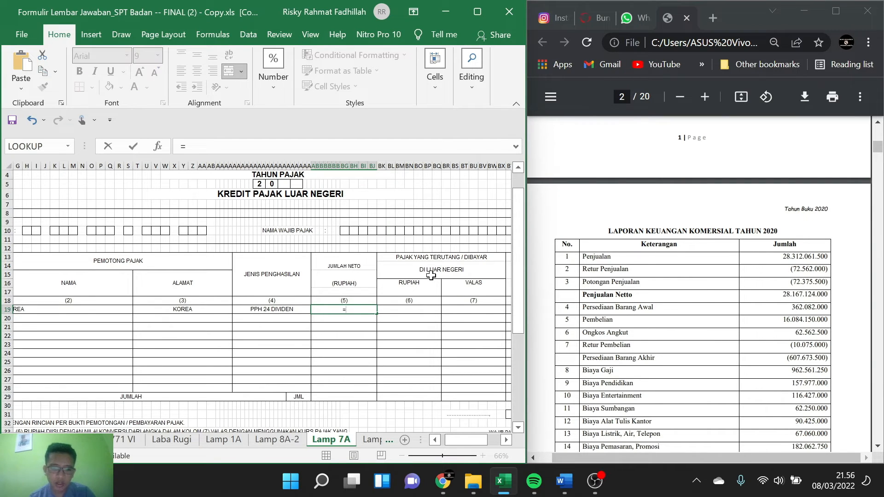
{"action": "type", "text": "=55%"}
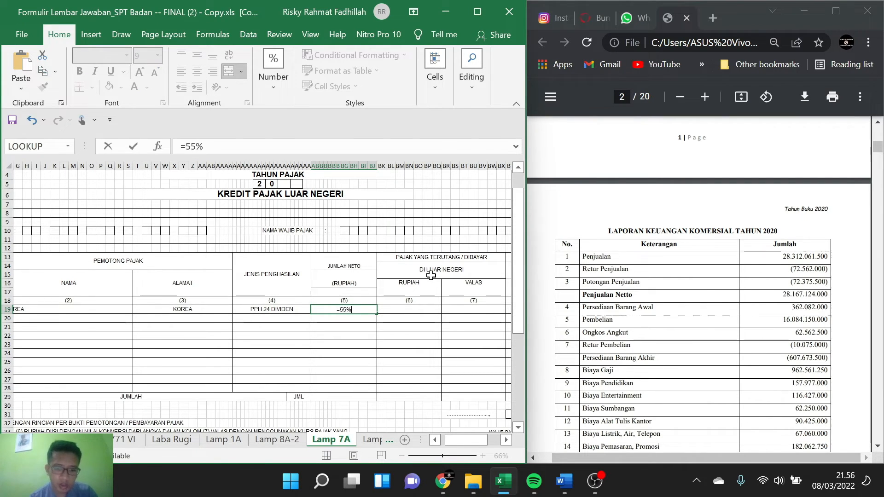
{"action": "type", "text": "*75"}
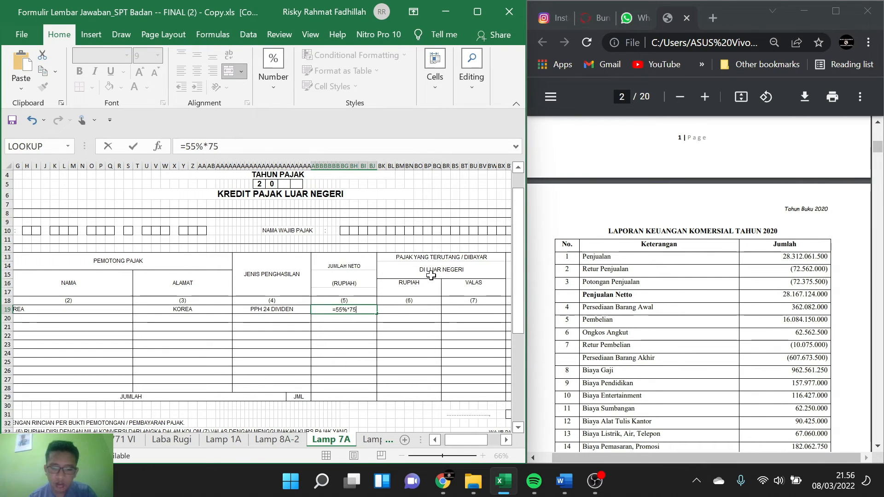
{"action": "type", "text": "000000"}
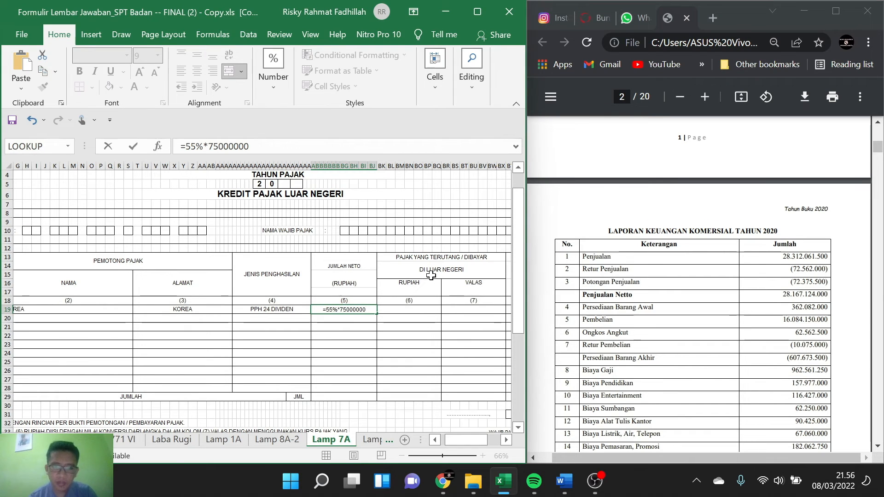
{"action": "key", "text": "Return"}
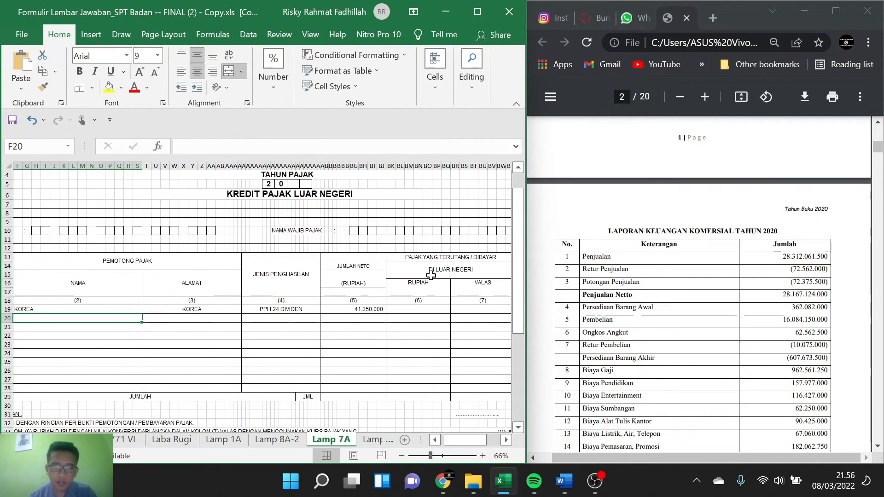
Step: Calculate row 1's tax due abroad in rupiah, column 6, as =AZ19*25%
{"action": "left_click", "coordinate": [419, 309]}
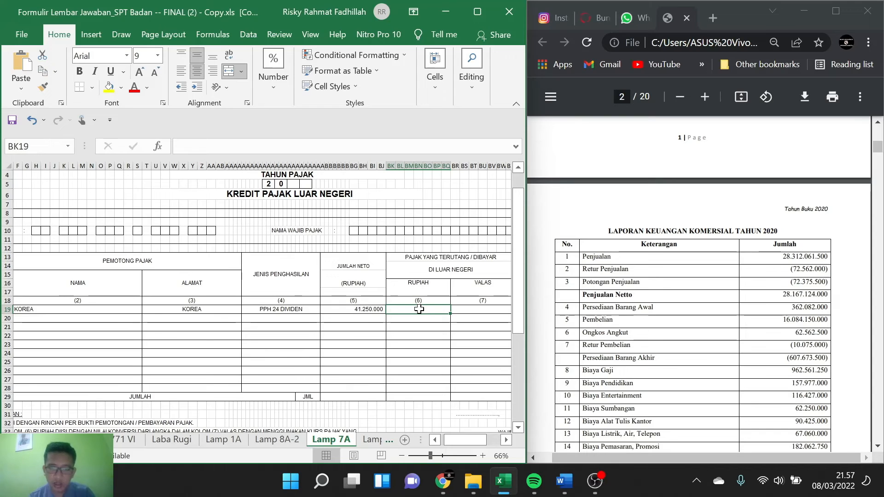
{"action": "type", "text": "="}
{"action": "left_click", "coordinate": [353, 312]}
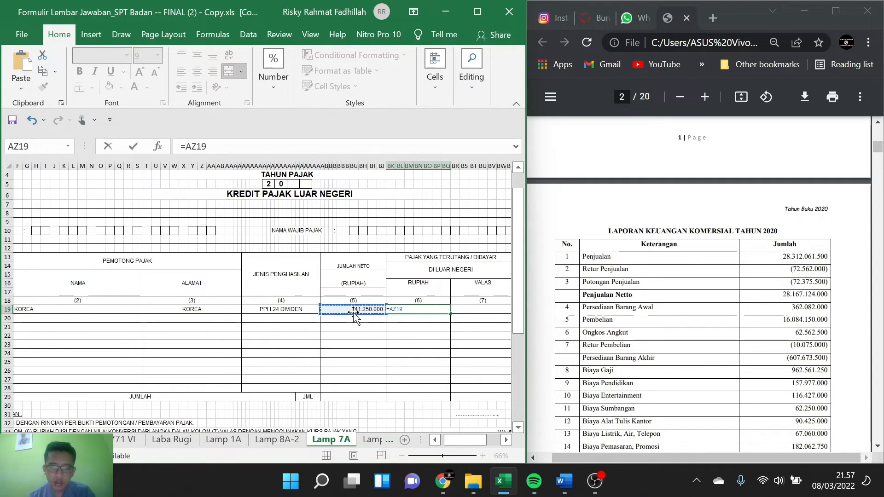
{"action": "type", "text": "*25%"}
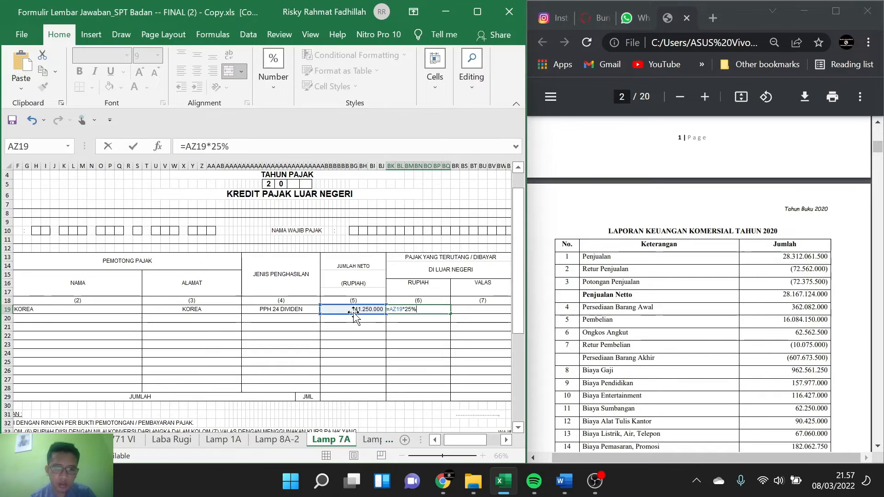
{"action": "key", "text": "Return"}
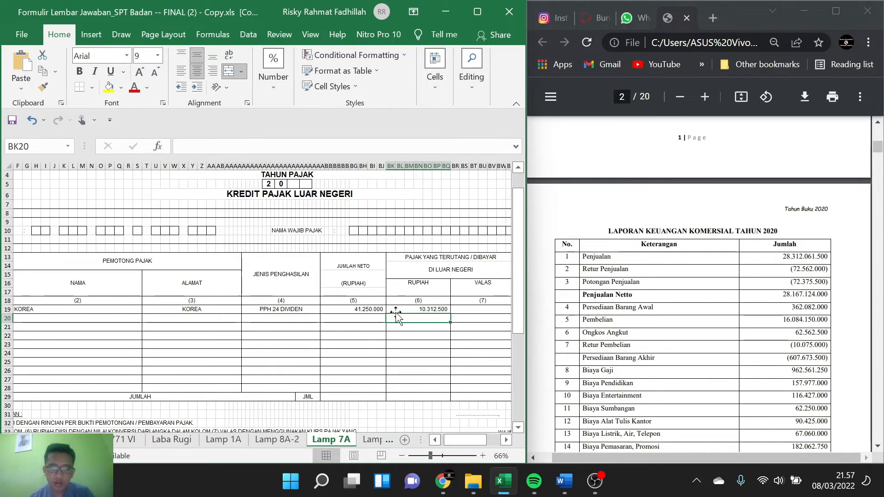
Step: Clear the existing formula in row 1's creditable tax cell, column 8, leaving only the equals sign
{"action": "scroll", "coordinate": [396, 317], "scroll_direction": "right", "scroll_amount": 4}
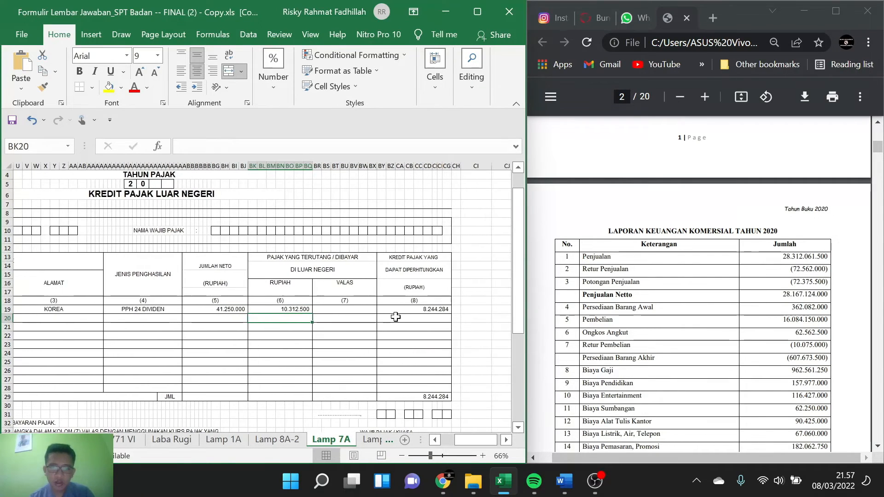
{"action": "left_click", "coordinate": [433, 309]}
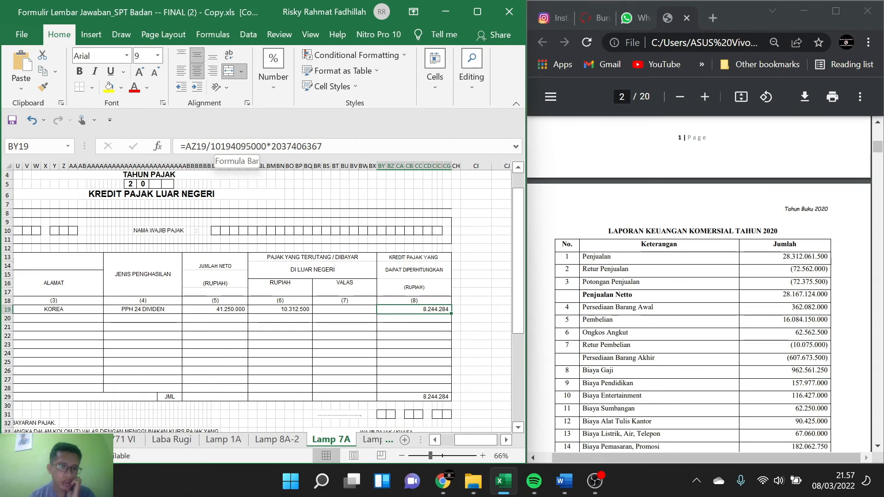
{"action": "double_click", "coordinate": [430, 309]}
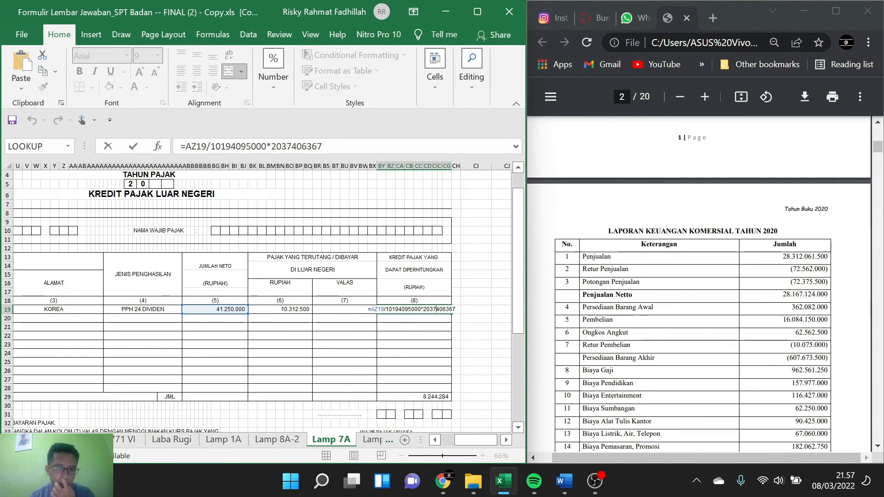
{"action": "left_click_drag", "start_coordinate": [388, 310], "coordinate": [456, 309]}
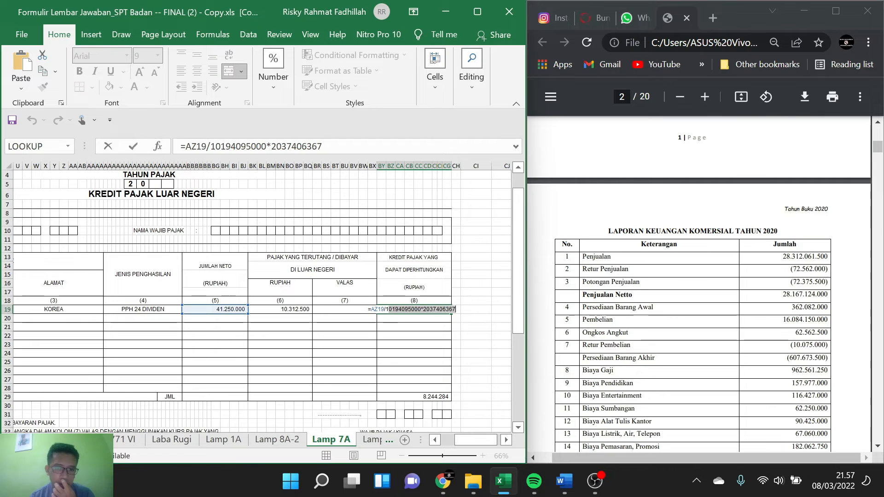
{"action": "key", "text": "BackSpace"}
{"action": "key", "text": "BackSpace"}
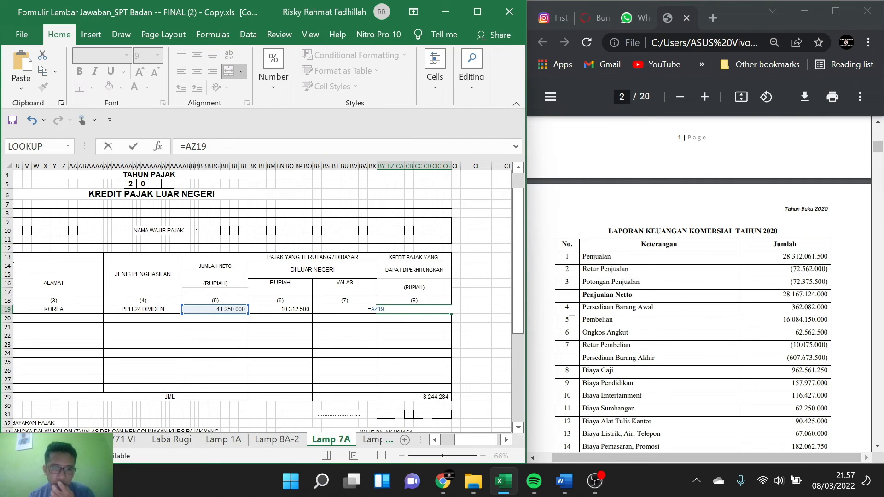
{"action": "key", "text": "BackSpace"}
{"action": "key", "text": "BackSpace"}
{"action": "key", "text": "BackSpace"}
{"action": "key", "text": "BackSpace"}
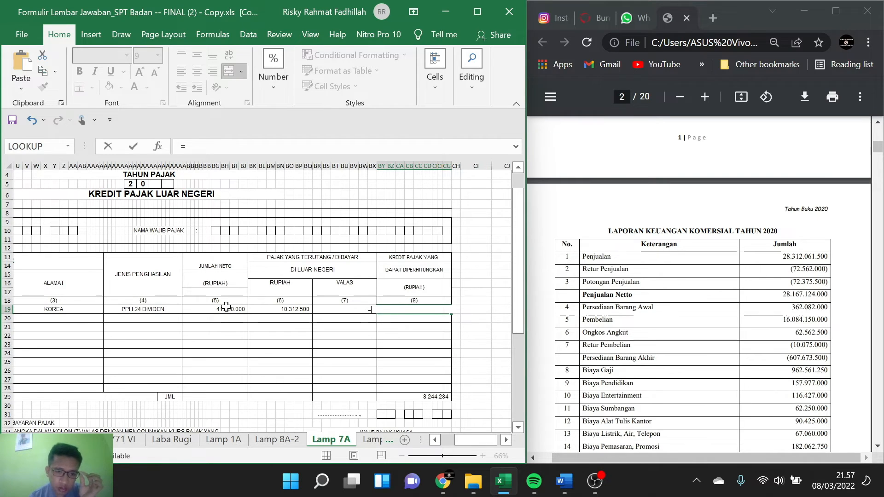
Step: Begin row 1's column 8 formula with the Jumlah Neto in AZ19 followed by a division sign
{"action": "left_click", "coordinate": [226, 306]}
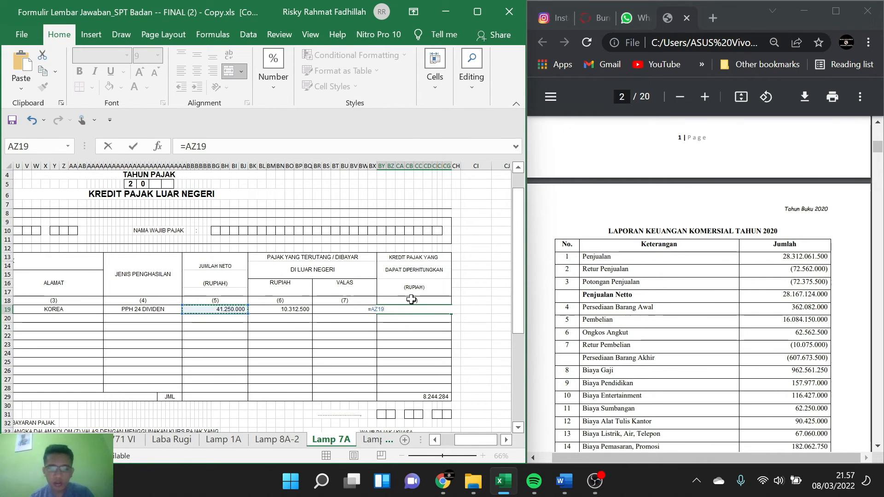
{"action": "type", "text": "/"}
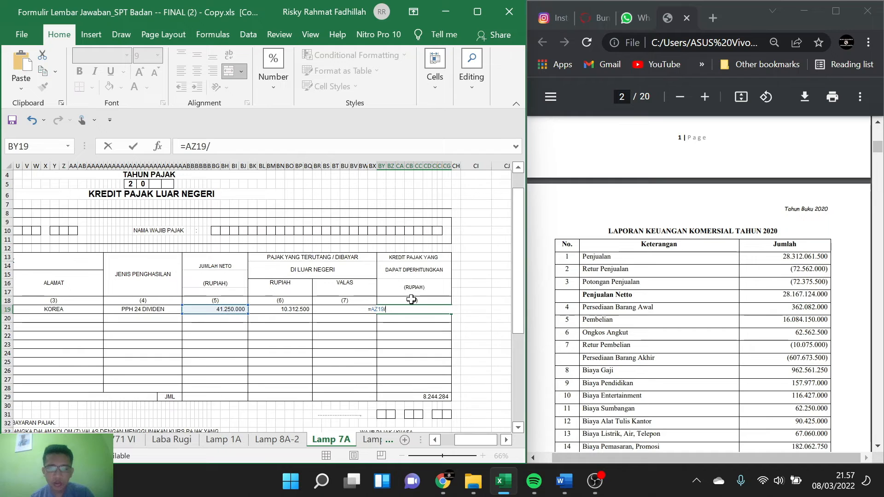
{"action": "left_click", "coordinate": [301, 309]}
{"action": "key", "text": "BackSpace"}
{"action": "key", "text": "BackSpace"}
{"action": "key", "text": "BackSpace"}
{"action": "key", "text": "BackSpace"}
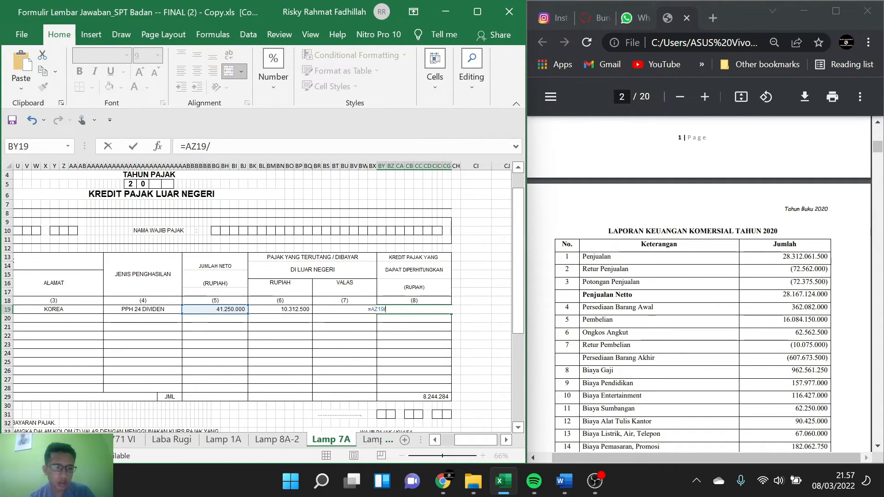
Step: Try to divide AZ19 by a reference to Penghasilan Neto Fiskal on the 1771 sheet, W47:AN48
{"action": "left_click", "coordinate": [13, 440]}
{"action": "left_click", "coordinate": [13, 440]}
{"action": "left_click", "coordinate": [13, 440]}
{"action": "left_click", "coordinate": [13, 440]}
{"action": "left_click", "coordinate": [13, 439]}
{"action": "left_click", "coordinate": [13, 440]}
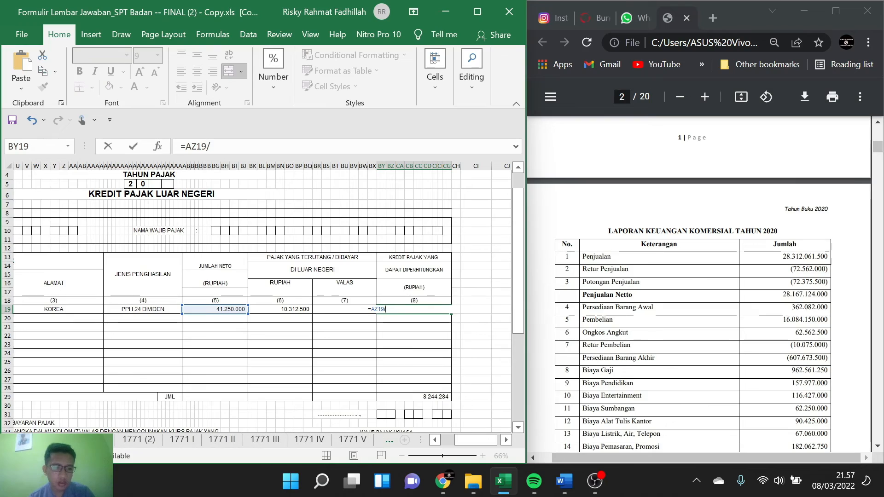
{"action": "left_click", "coordinate": [96, 440]}
{"action": "scroll", "coordinate": [174, 341], "scroll_direction": "up", "scroll_amount": 10}
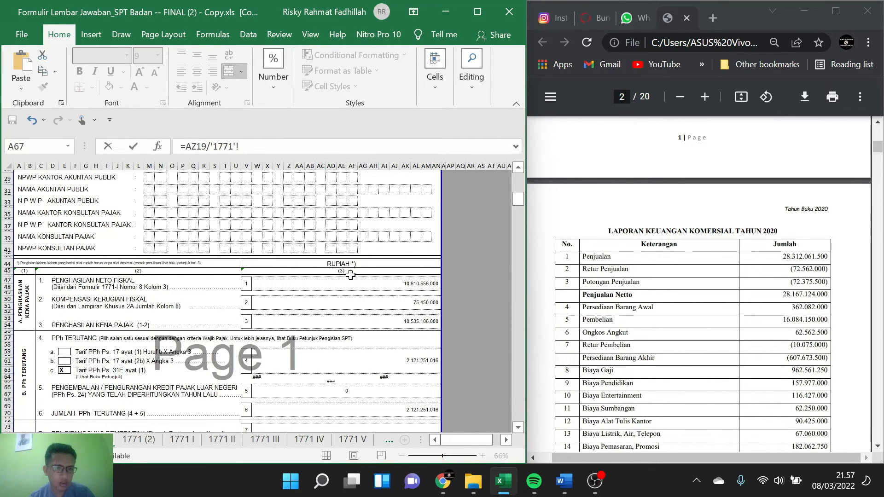
{"action": "scroll", "coordinate": [359, 300], "scroll_direction": "down", "scroll_amount": 1}
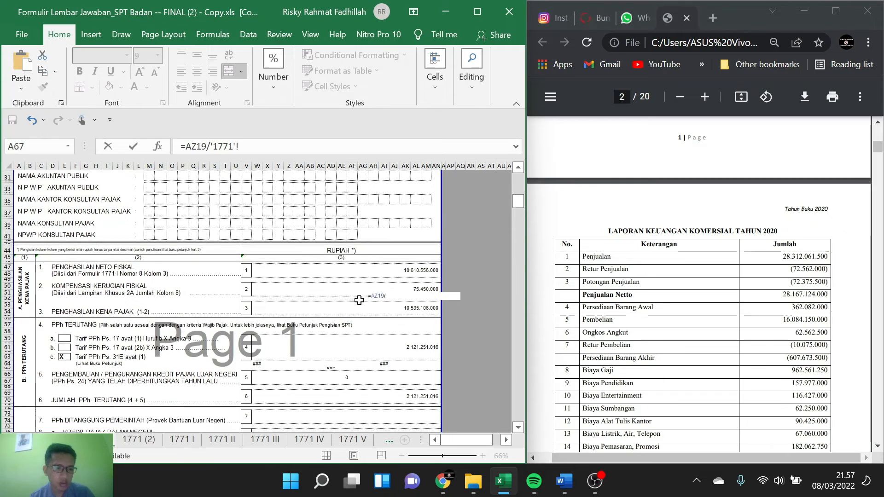
{"action": "left_click", "coordinate": [417, 269]}
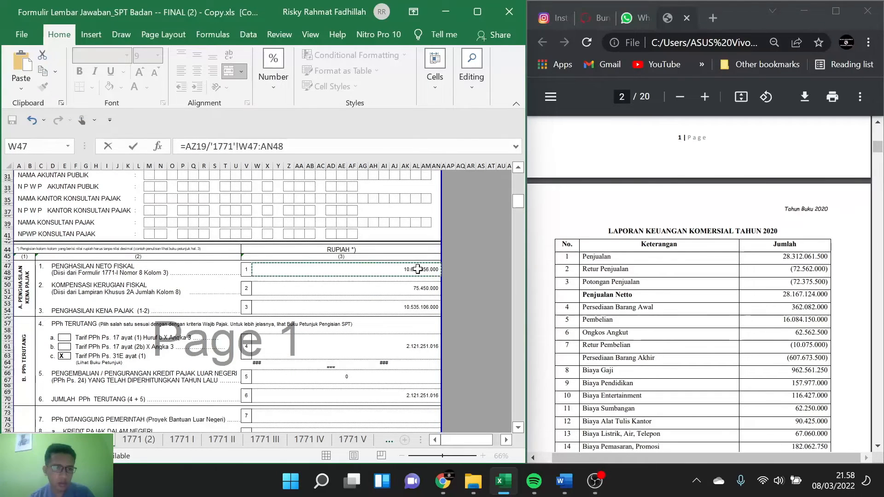
{"action": "key", "text": "Return"}
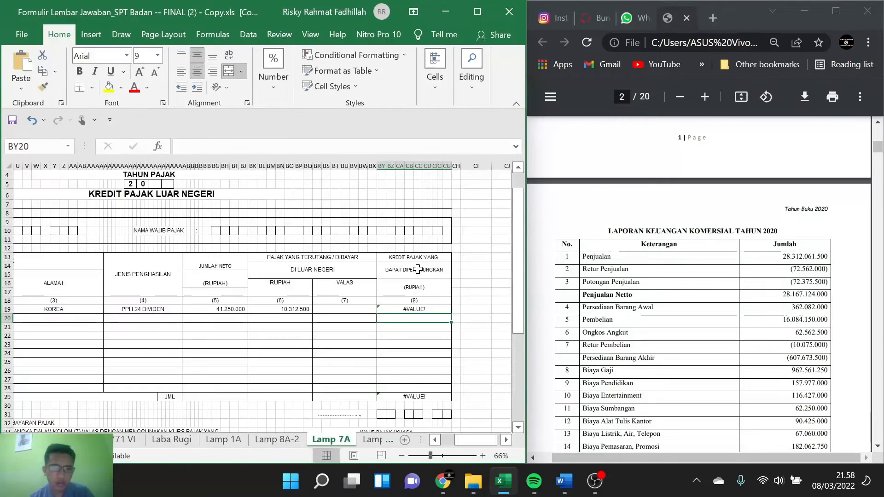
{"action": "double_click", "coordinate": [415, 306]}
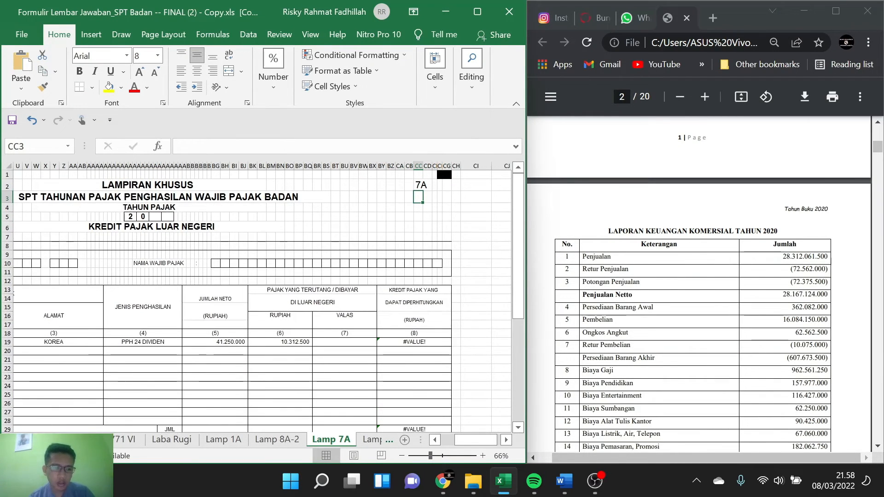
{"action": "left_click", "coordinate": [14, 439]}
{"action": "left_click", "coordinate": [14, 439]}
{"action": "left_click", "coordinate": [14, 440]}
{"action": "left_click", "coordinate": [14, 439]}
{"action": "left_click", "coordinate": [14, 439]}
{"action": "left_click", "coordinate": [14, 439]}
{"action": "left_click", "coordinate": [14, 439]}
{"action": "left_click", "coordinate": [13, 439]}
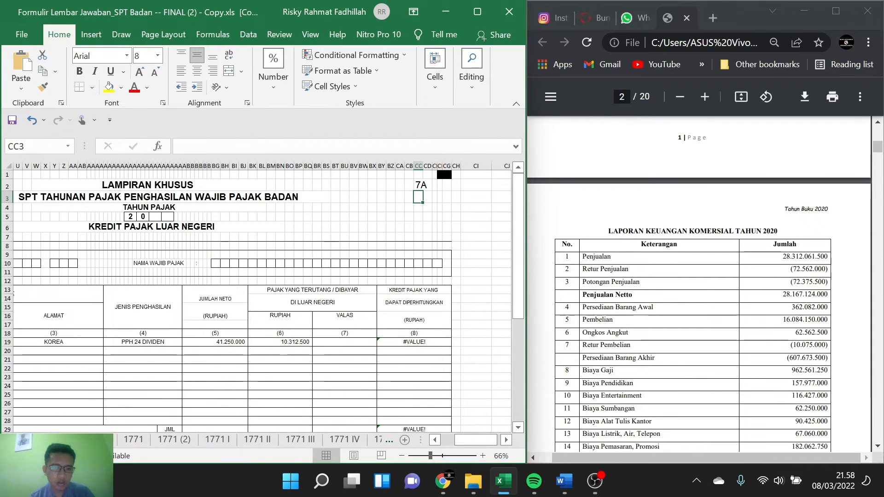
{"action": "left_click", "coordinate": [133, 439]}
{"action": "left_click", "coordinate": [397, 275]}
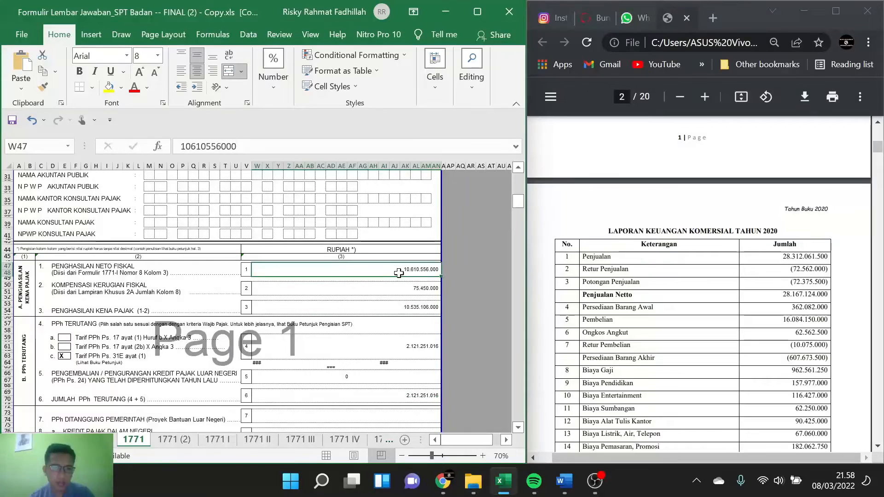
{"action": "key", "text": "F2"}
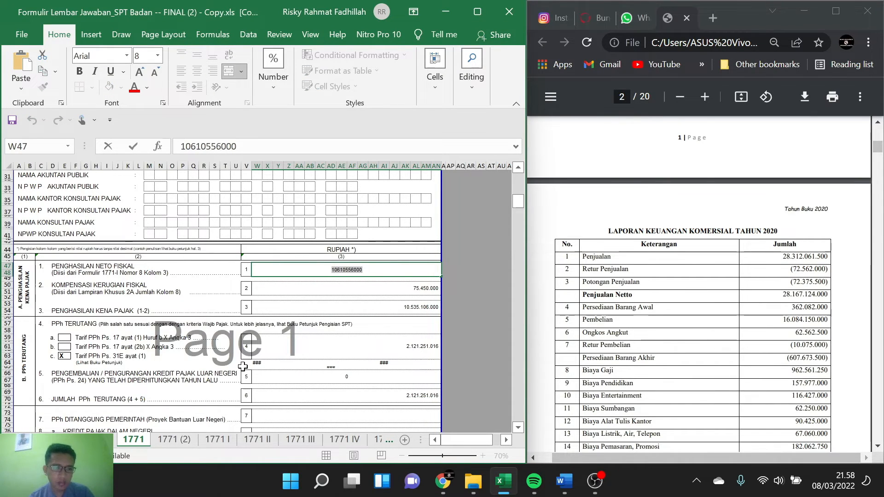
{"action": "left_click", "coordinate": [215, 440]}
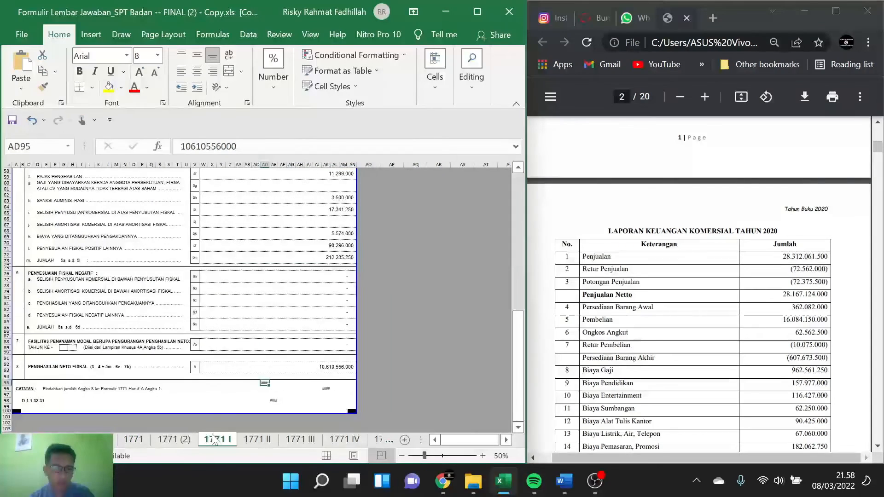
{"action": "left_click", "coordinate": [251, 442]}
{"action": "left_click", "coordinate": [291, 443]}
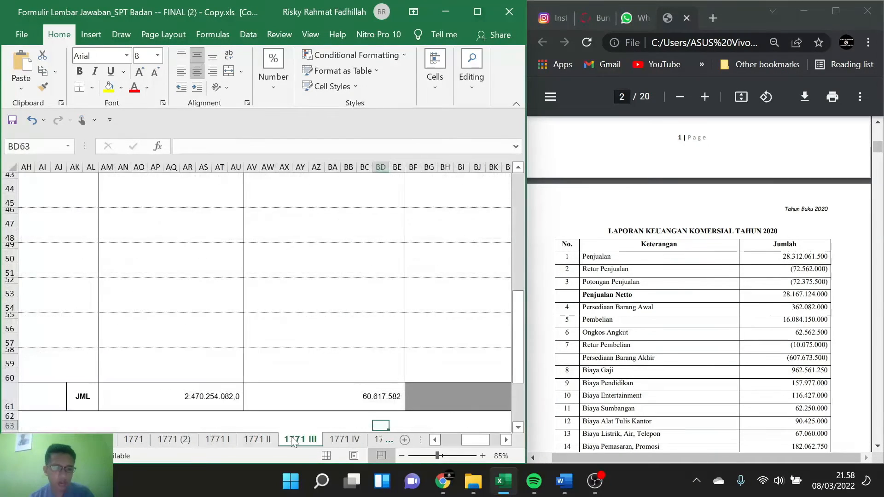
{"action": "left_click", "coordinate": [220, 442]}
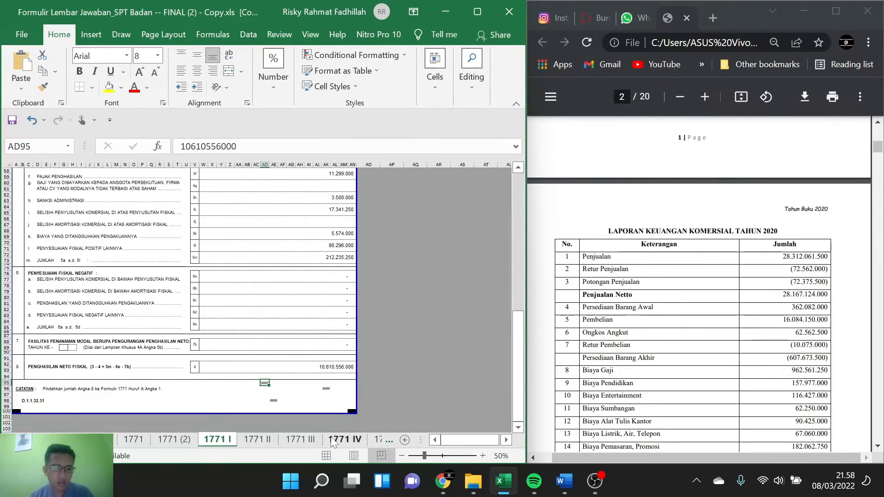
{"action": "left_click", "coordinate": [388, 438]}
{"action": "left_click", "coordinate": [388, 438]}
{"action": "left_click", "coordinate": [388, 437]}
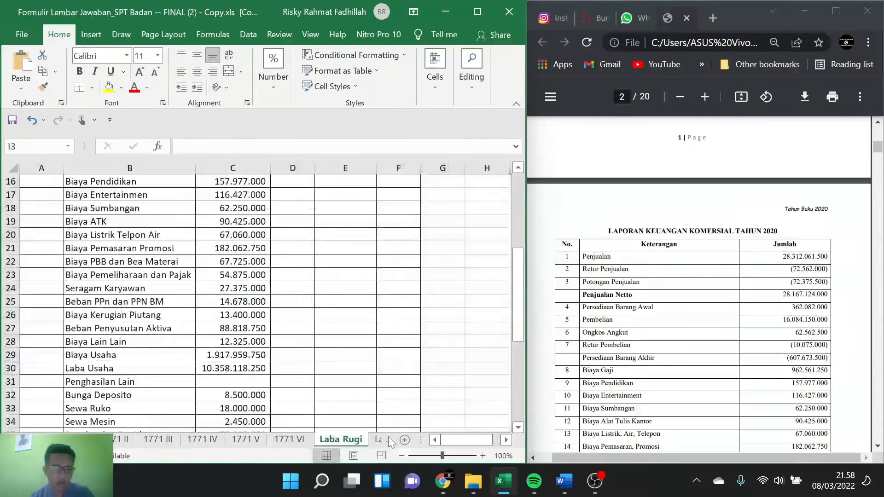
{"action": "left_click", "coordinate": [388, 436]}
{"action": "left_click", "coordinate": [388, 438]}
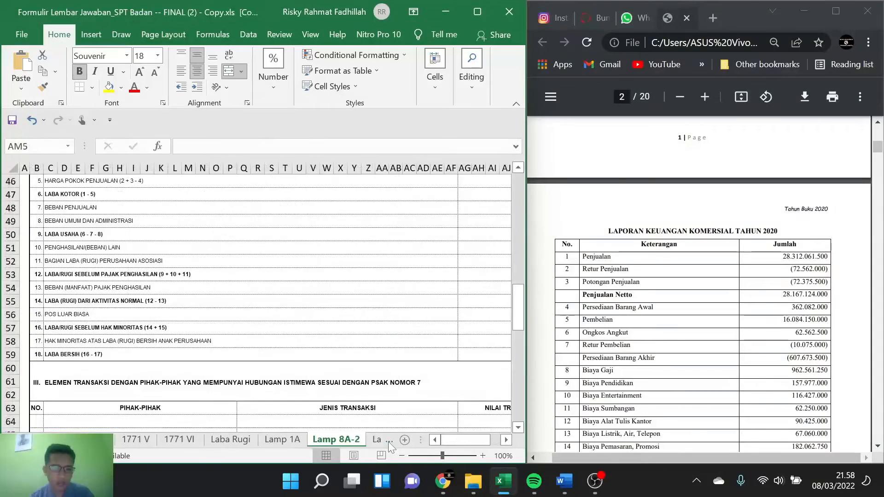
{"action": "left_click", "coordinate": [388, 441]}
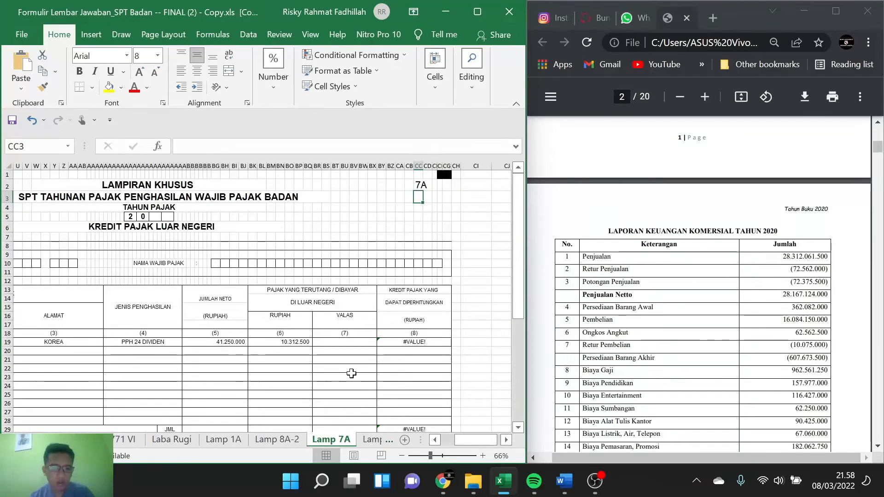
{"action": "double_click", "coordinate": [401, 342]}
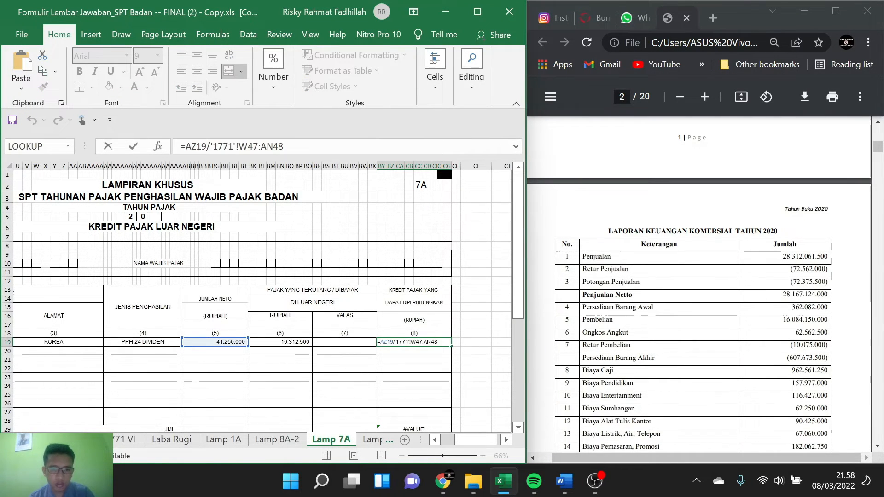
{"action": "left_click_drag", "start_coordinate": [438, 341], "coordinate": [395, 341]}
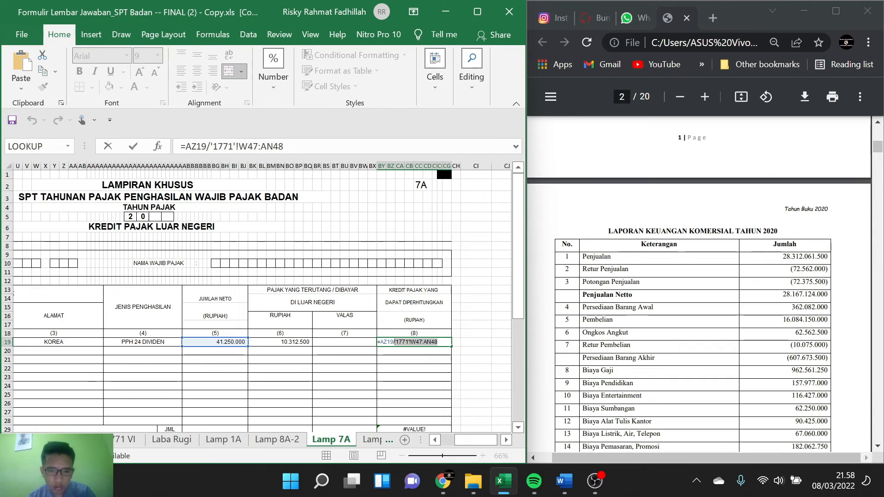
{"action": "key", "text": "BackSpace"}
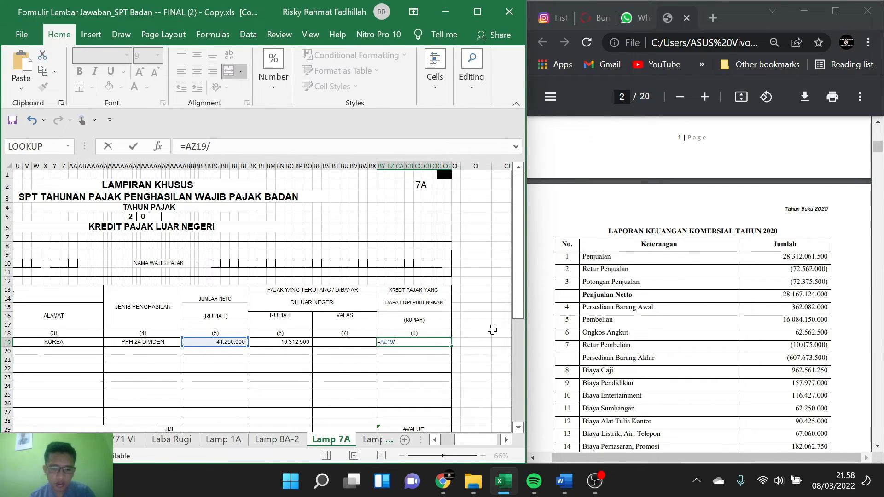
{"action": "key", "text": "ctrl+v"}
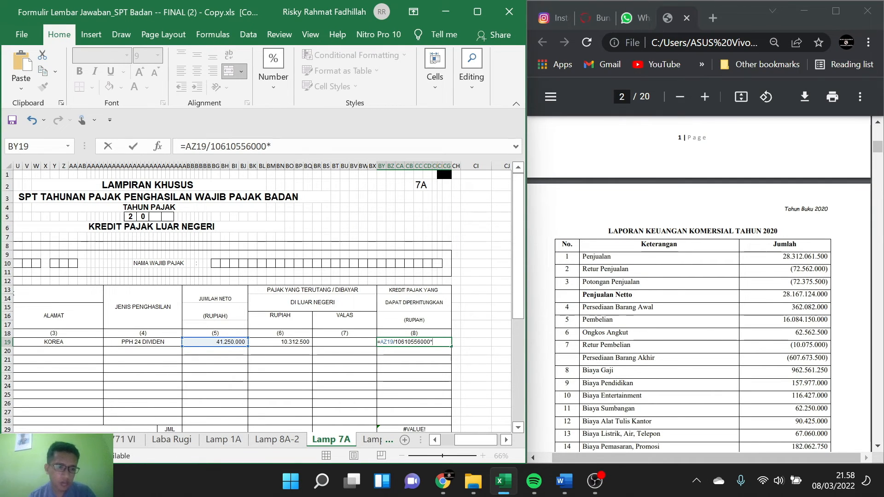
Step: Search the 1771 I sheet for the tax due amount needed in row 1's column 8 formula
{"action": "left_click", "coordinate": [14, 440]}
{"action": "left_click", "coordinate": [14, 440]}
{"action": "left_click", "coordinate": [14, 440]}
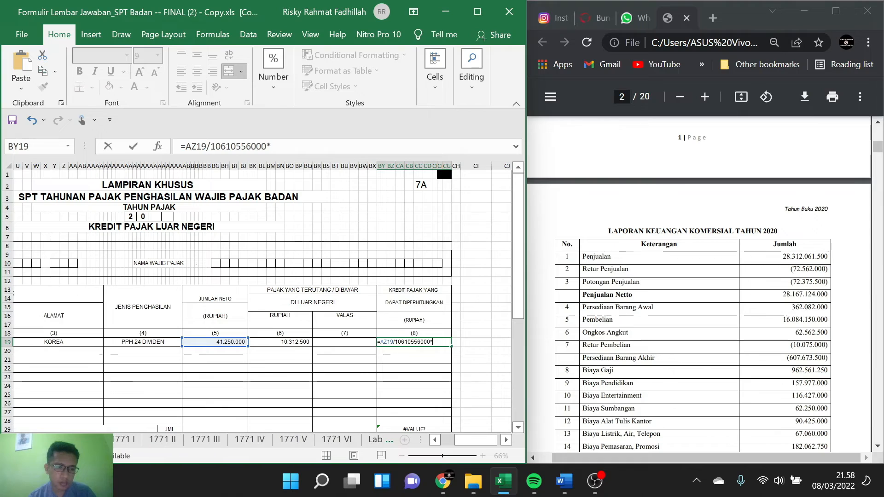
{"action": "left_click", "coordinate": [121, 441]}
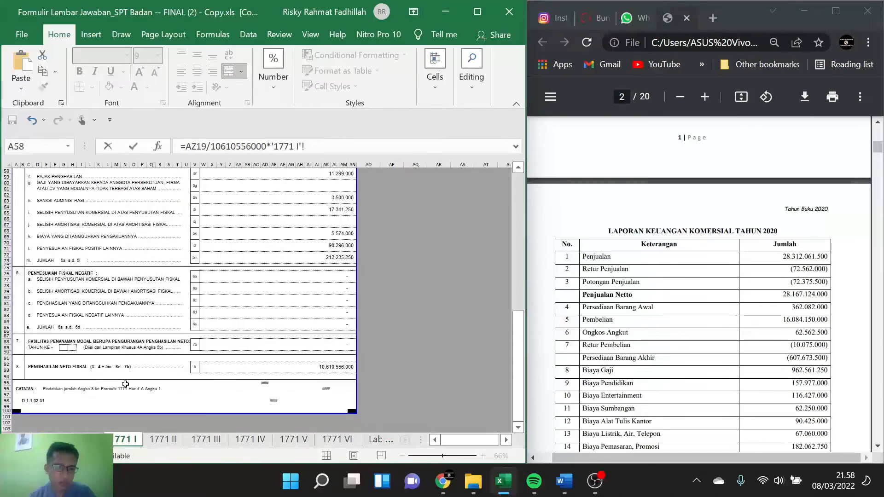
{"action": "scroll", "coordinate": [126, 383], "scroll_direction": "up", "scroll_amount": 9}
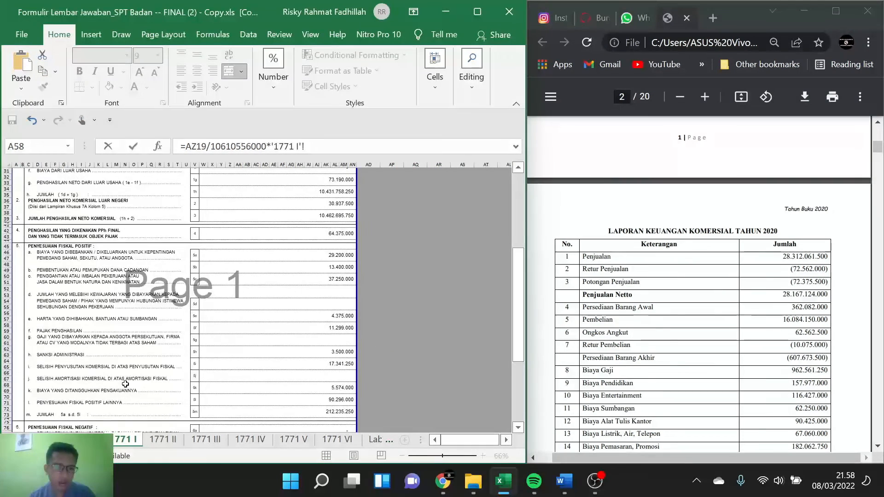
{"action": "scroll", "coordinate": [125, 384], "scroll_direction": "up", "scroll_amount": 7}
{"action": "scroll", "coordinate": [125, 383], "scroll_direction": "down", "scroll_amount": 6}
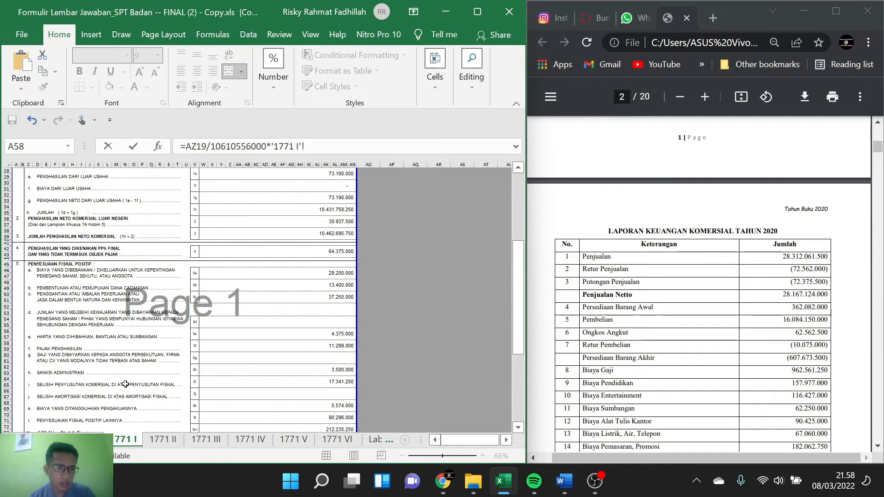
{"action": "scroll", "coordinate": [125, 384], "scroll_direction": "down", "scroll_amount": 2}
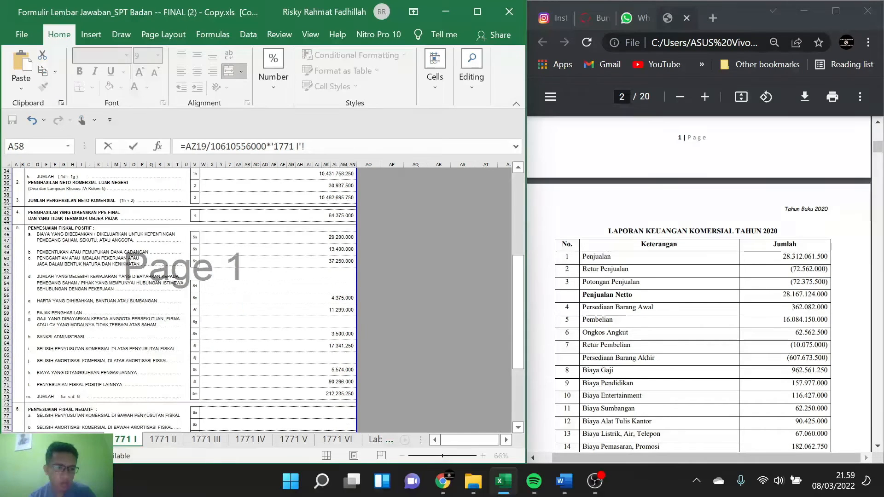
Step: Try to multiply by a reference to Jumlah PPh Terutang on line 6 of the 1771 sheet, W69:AN70
{"action": "left_click", "coordinate": [15, 440]}
{"action": "left_click", "coordinate": [73, 440]}
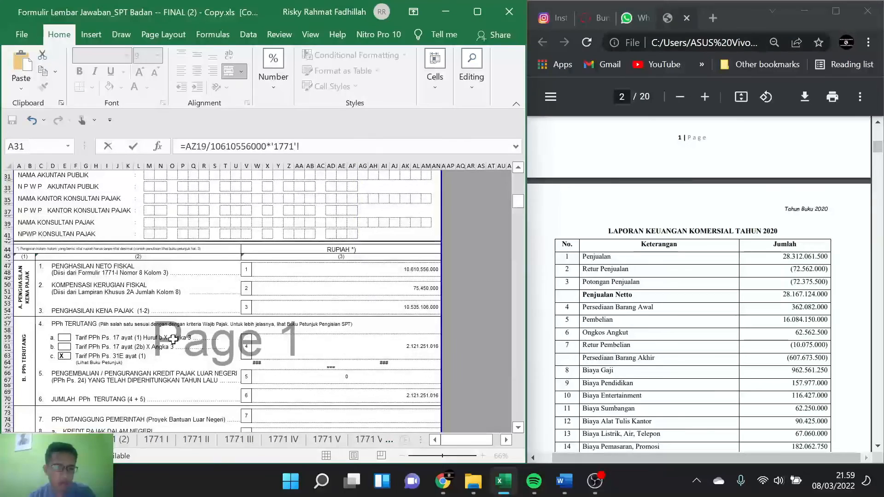
{"action": "scroll", "coordinate": [173, 339], "scroll_direction": "down", "scroll_amount": 3}
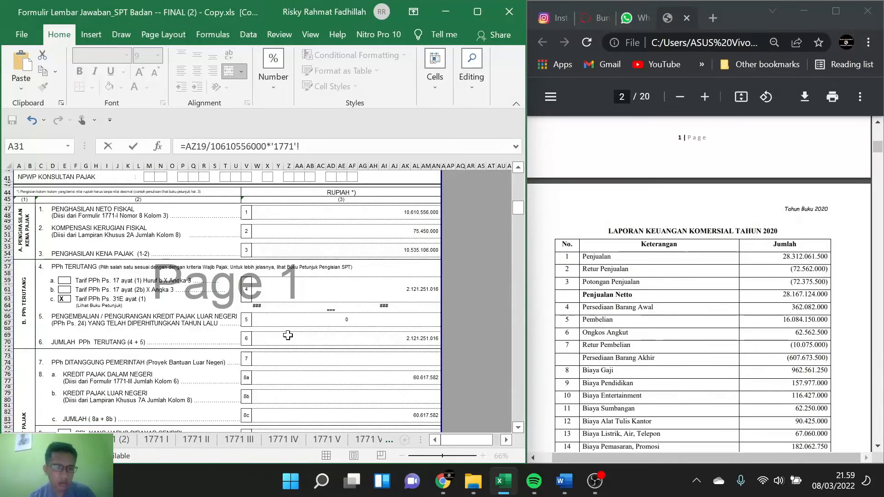
{"action": "left_click", "coordinate": [406, 338]}
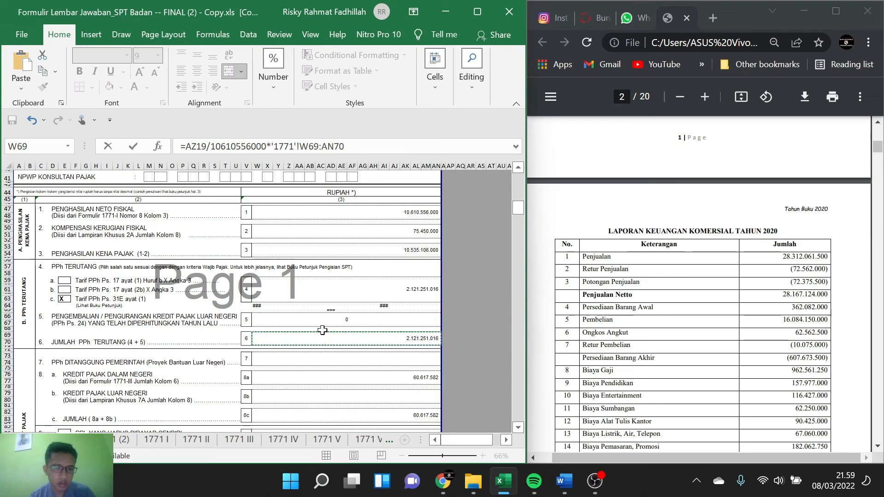
{"action": "scroll", "coordinate": [322, 330], "scroll_direction": "down", "scroll_amount": 5}
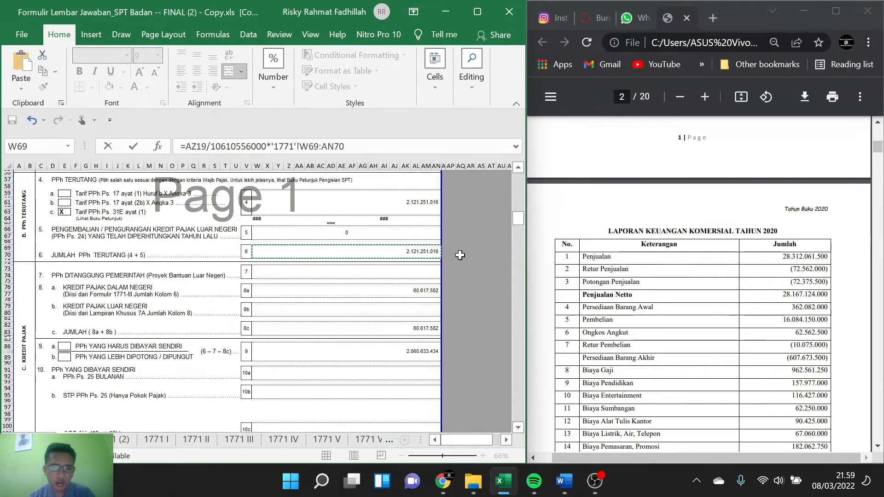
{"action": "left_click", "coordinate": [422, 269]}
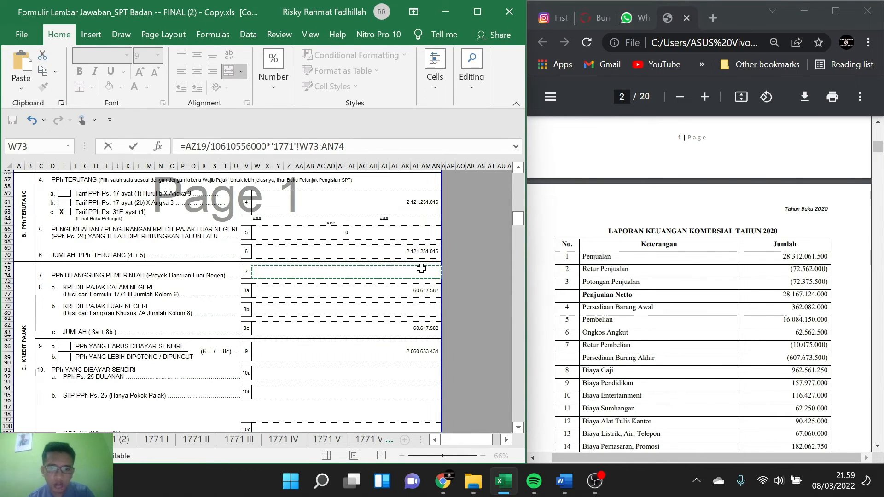
{"action": "left_click", "coordinate": [332, 262]}
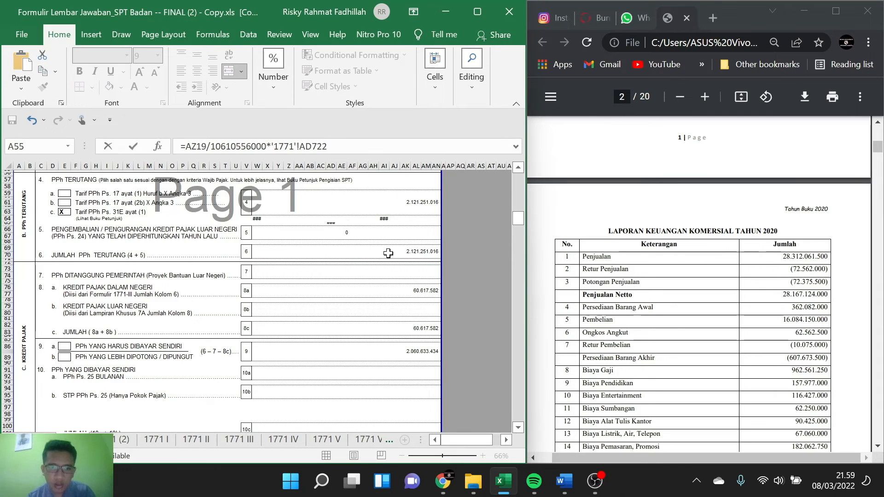
{"action": "type", "text": "21"}
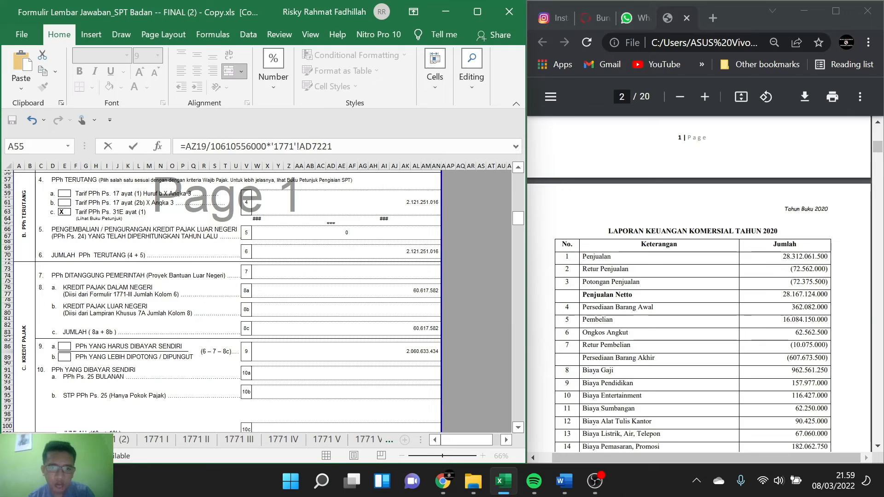
{"action": "key", "text": "shift+Left"}
{"action": "key", "text": "shift+Left"}
{"action": "key", "text": "shift+Left"}
{"action": "key", "text": "shift+Left"}
{"action": "key", "text": "shift+Left"}
{"action": "key", "text": "shift+Left"}
{"action": "key", "text": "shift+Left"}
{"action": "key", "text": "shift+Left"}
{"action": "key", "text": "shift+Left"}
{"action": "key", "text": "shift+Left"}
{"action": "key", "text": "shift+Left"}
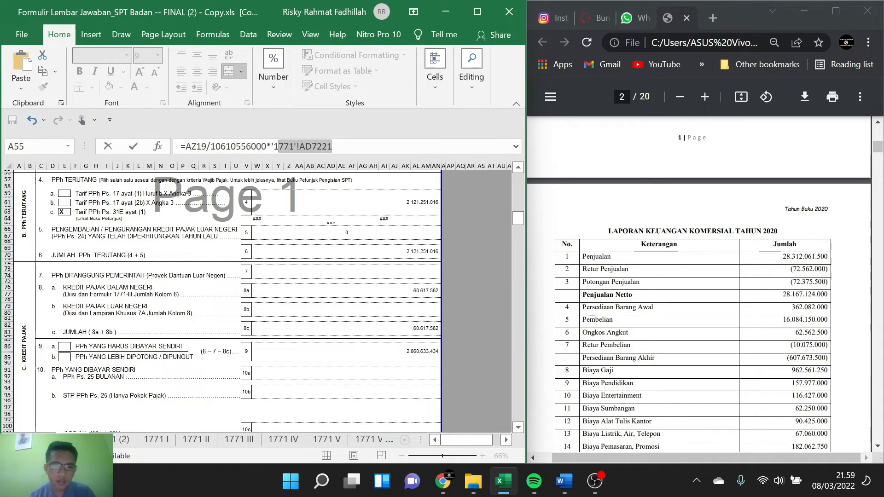
{"action": "key", "text": "BackSpace"}
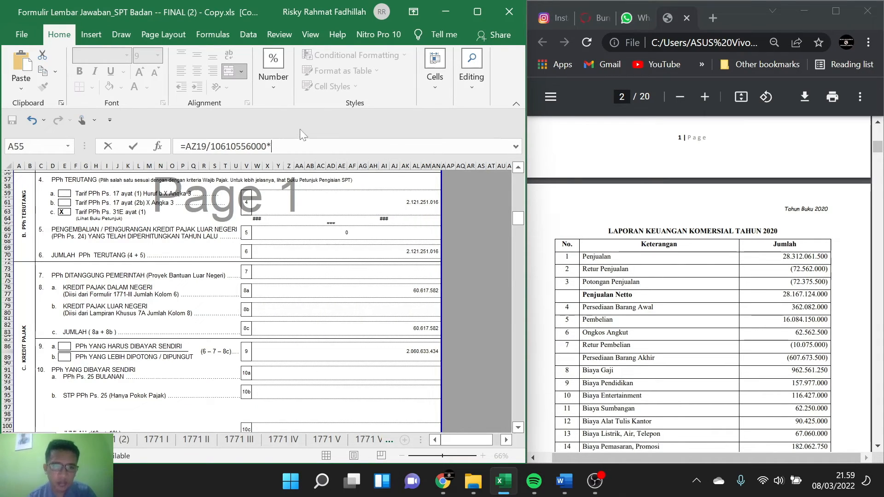
{"action": "type", "text": "212"}
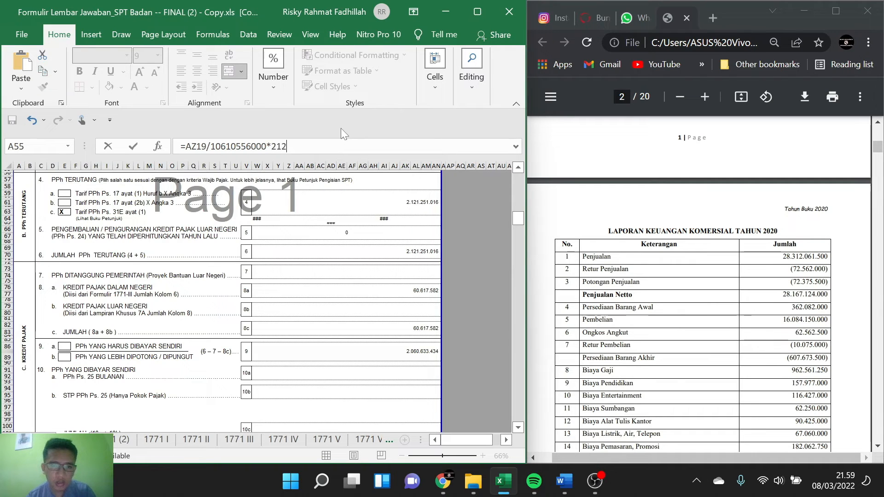
{"action": "type", "text": "1"}
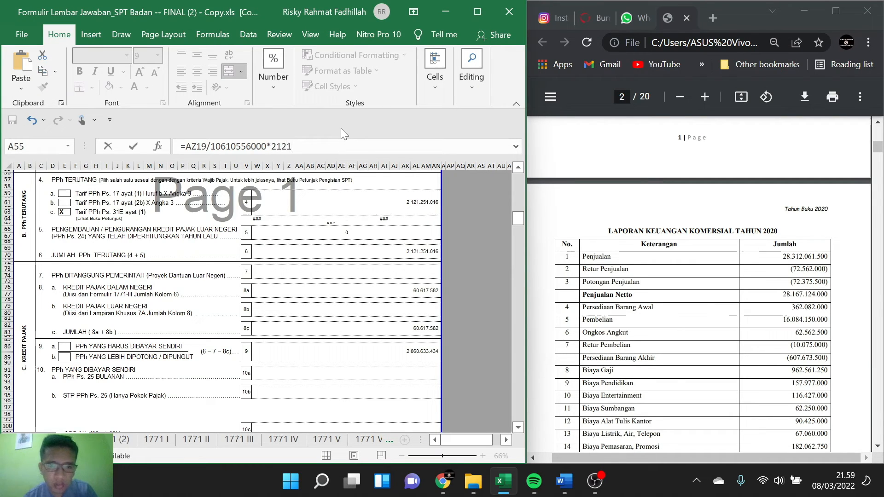
{"action": "type", "text": "251"}
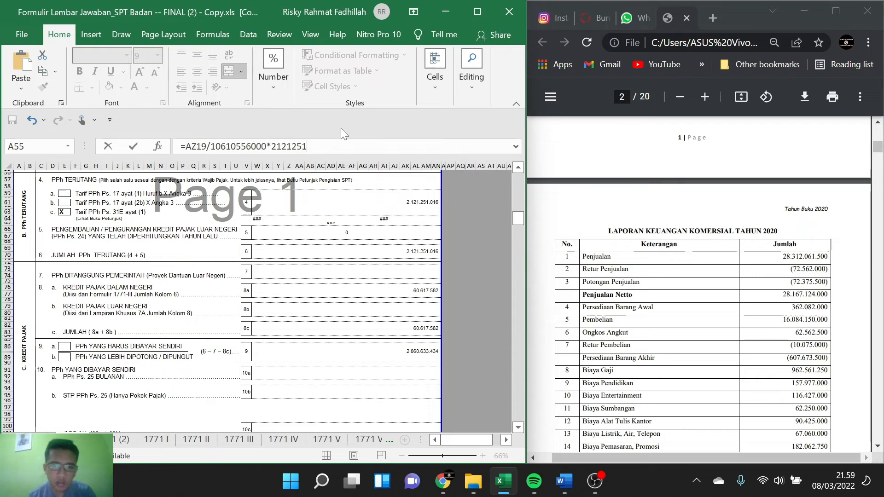
{"action": "type", "text": "016"}
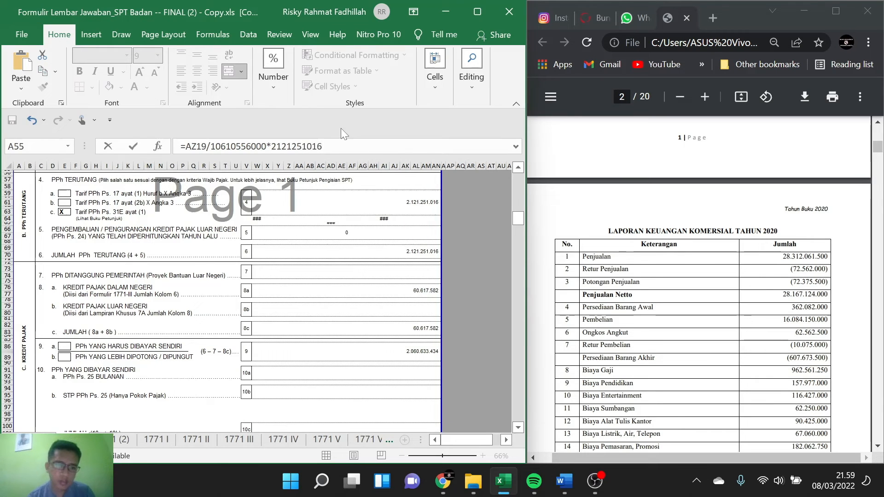
{"action": "key", "text": "Return"}
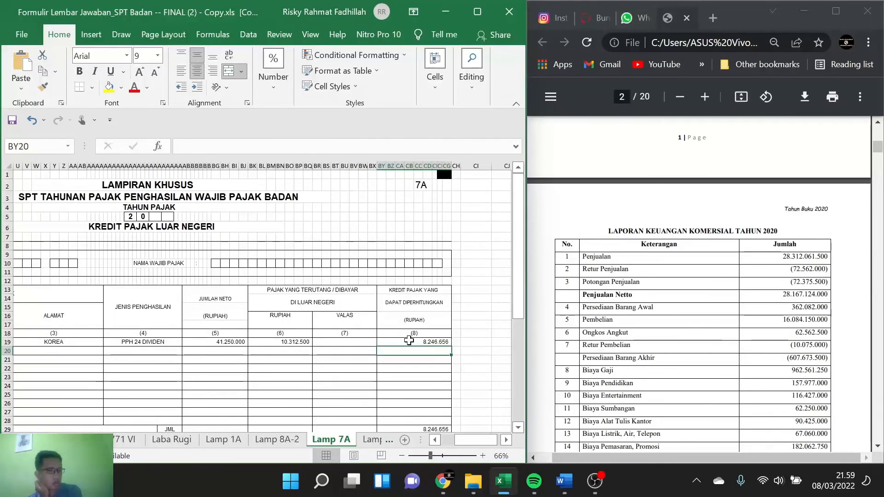
Step: Write the column 8 total, 8246656, in blank cell BL32 below the Lamp 7A table and clear it again
{"action": "scroll", "coordinate": [382, 231], "scroll_direction": "down", "scroll_amount": 4}
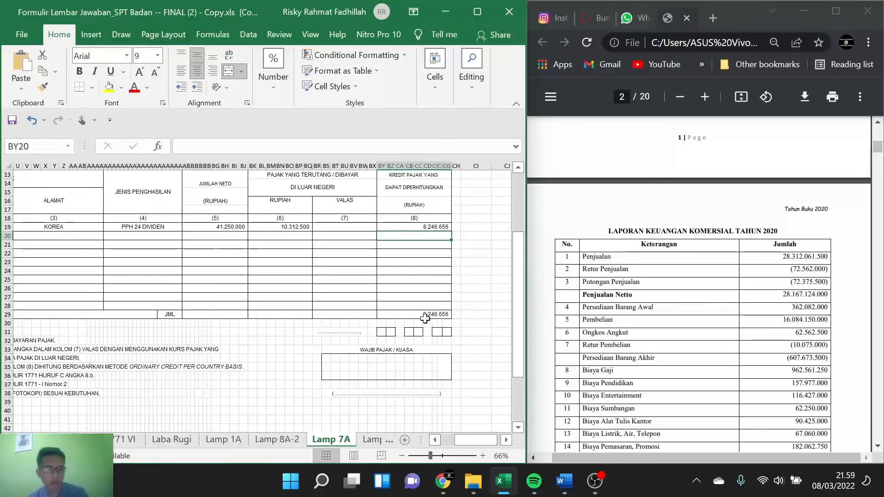
{"action": "left_click", "coordinate": [262, 340]}
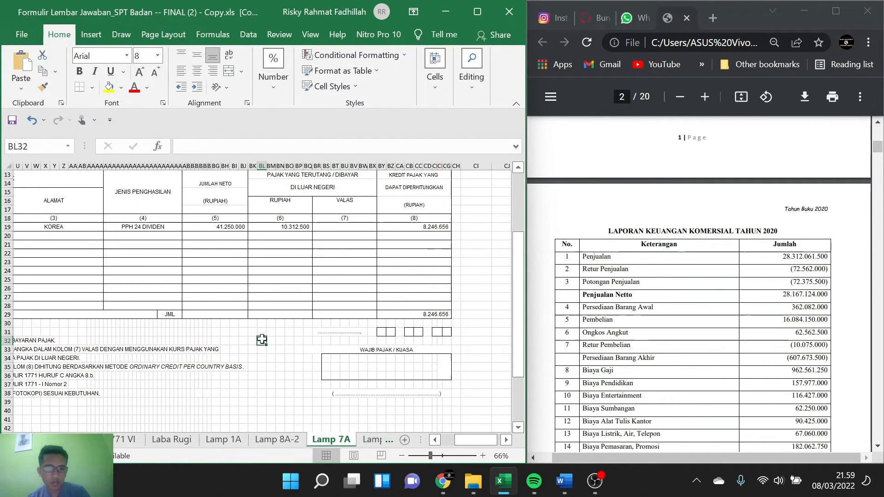
{"action": "type", "text": "8"}
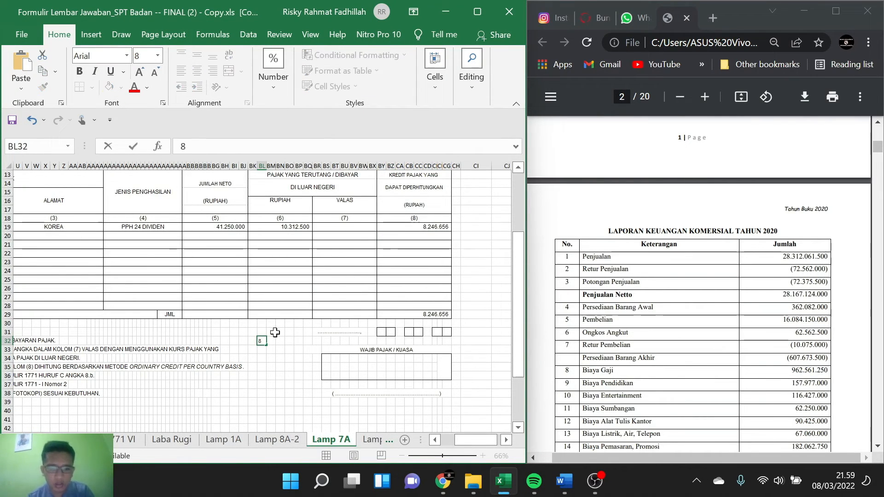
{"action": "type", "text": "246"}
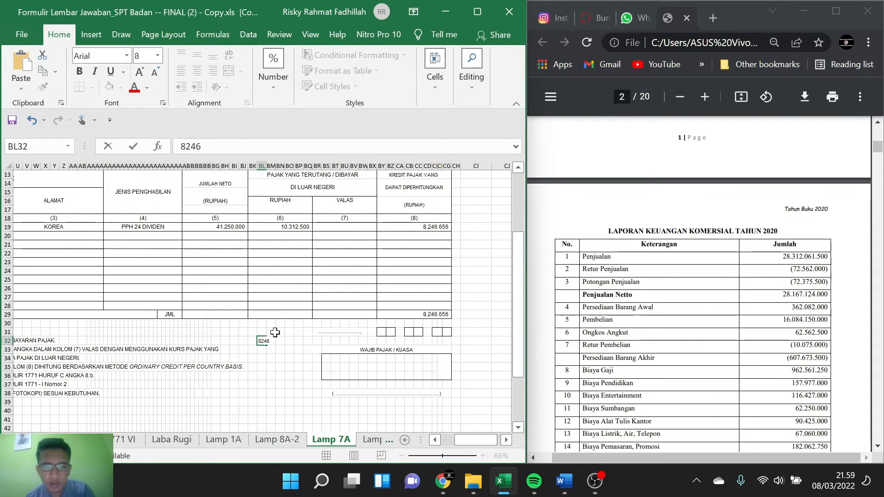
{"action": "type", "text": "656"}
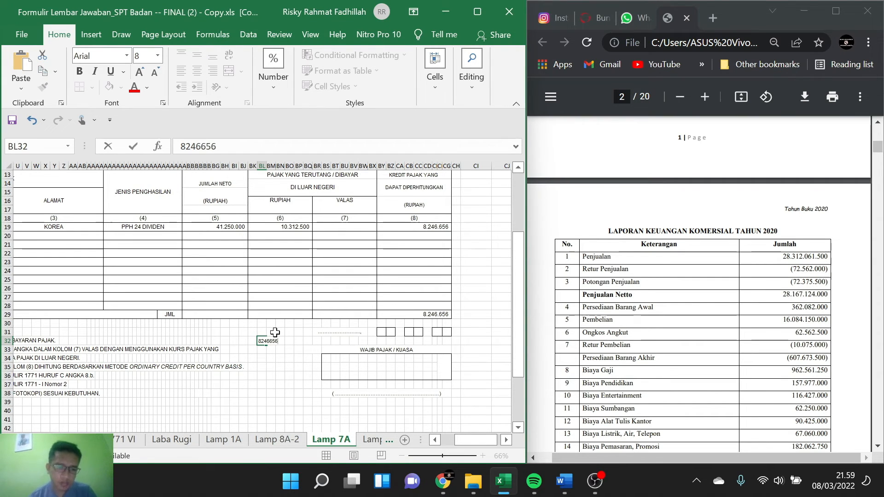
{"action": "key", "text": "Escape"}
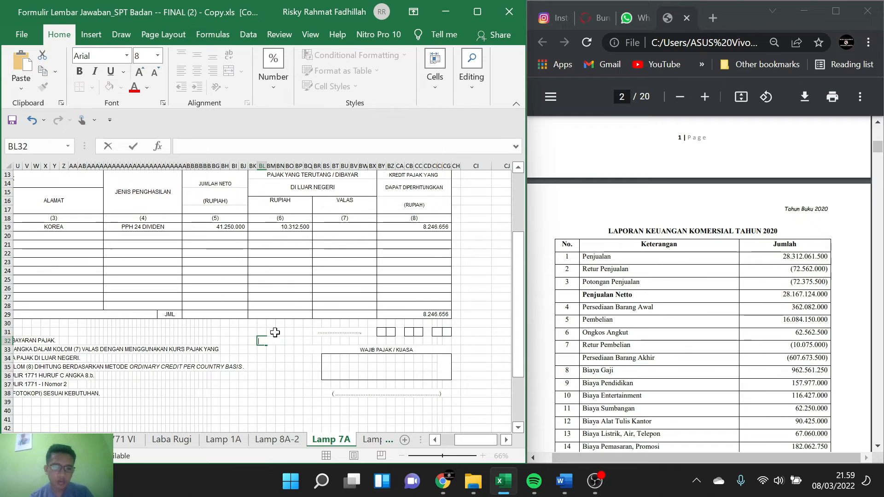
{"action": "key", "text": "ctrl+z"}
{"action": "key", "text": "ctrl+y"}
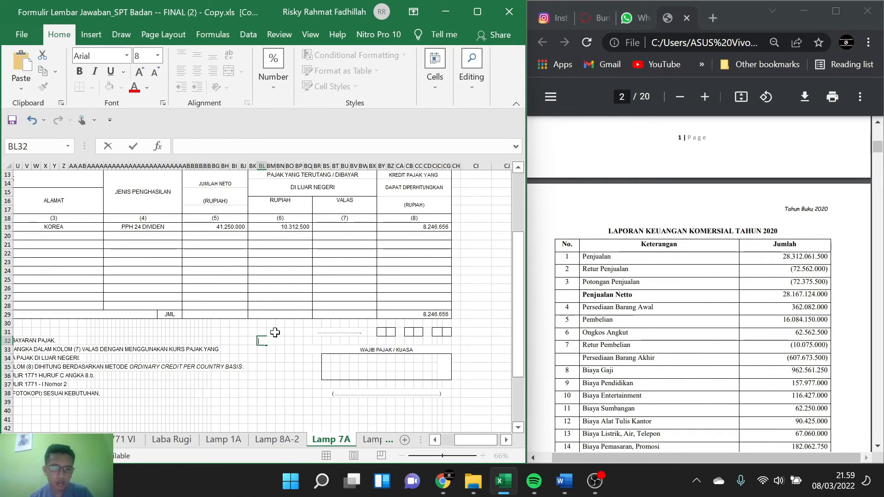
Step: Fill in Kredit Pajak Luar Negeri on line 8b of the 1771 sheet with 8246656
{"action": "scroll", "coordinate": [245, 375], "scroll_direction": "left", "scroll_amount": 3}
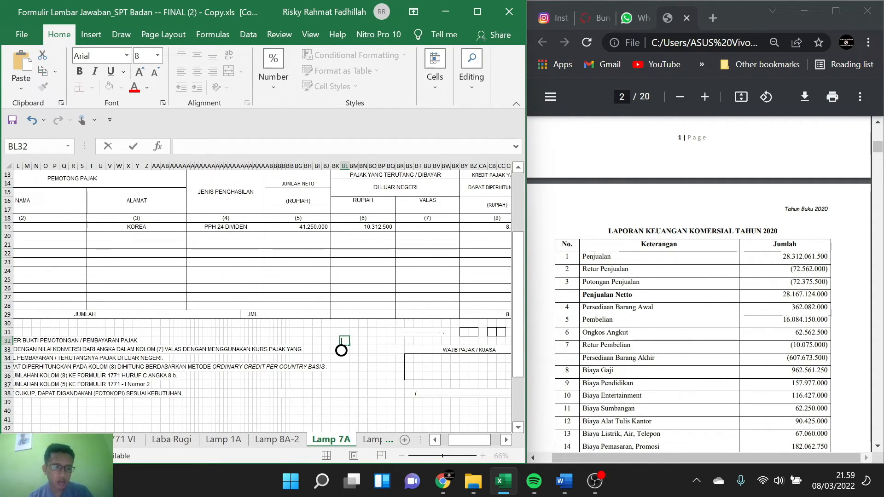
{"action": "left_click", "coordinate": [12, 440]}
{"action": "left_click", "coordinate": [12, 440]}
{"action": "left_click", "coordinate": [12, 440]}
{"action": "left_click", "coordinate": [12, 440]}
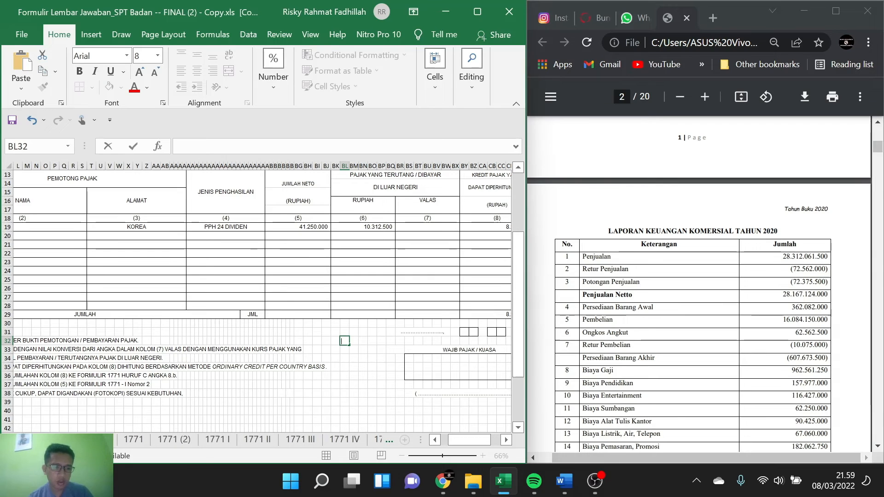
{"action": "left_click", "coordinate": [133, 438]}
{"action": "scroll", "coordinate": [409, 291], "scroll_direction": "down", "scroll_amount": 3}
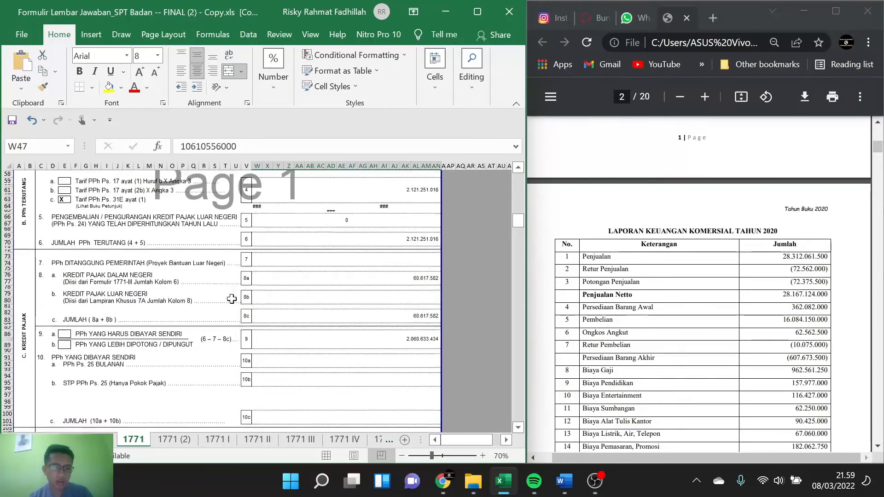
{"action": "left_click", "coordinate": [408, 291]}
{"action": "type", "text": "8246656"}
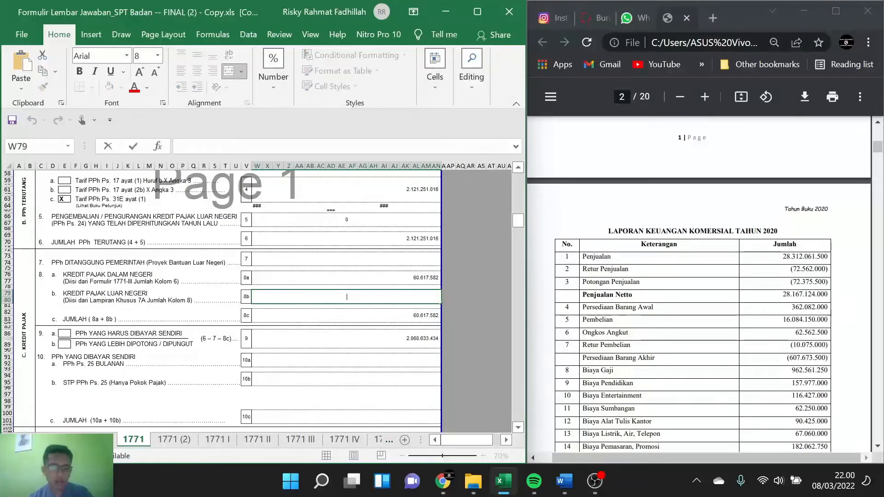
{"action": "left_click", "coordinate": [365, 316]}
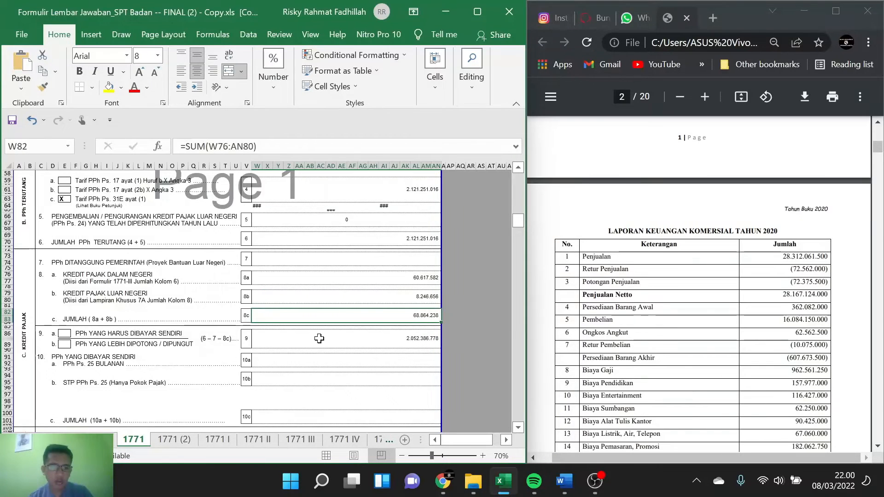
Step: Mark option 9a, PPh yang Harus Dibayar Sendiri, with an X in cell E86
{"action": "scroll", "coordinate": [319, 338], "scroll_direction": "down", "scroll_amount": 1}
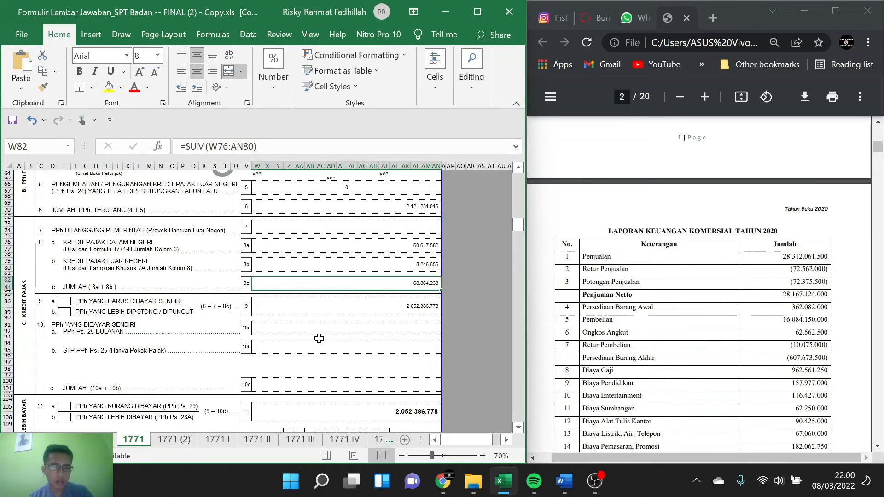
{"action": "scroll", "coordinate": [319, 338], "scroll_direction": "down", "scroll_amount": 1}
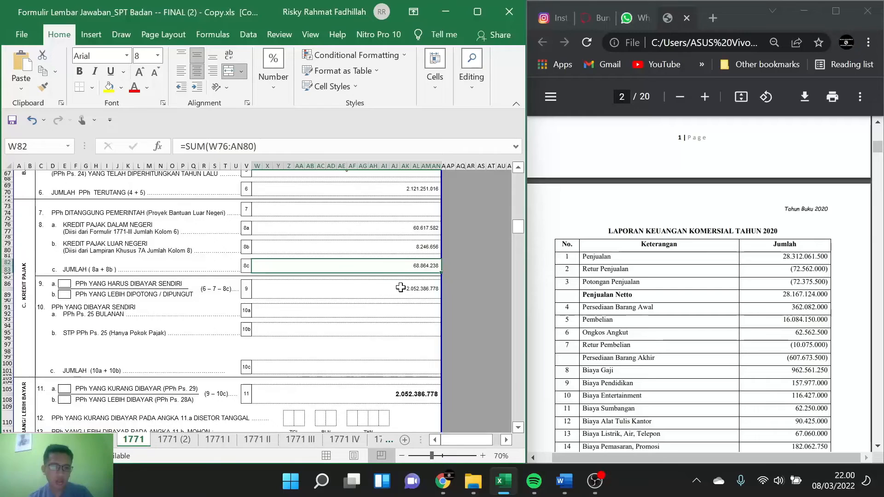
{"action": "left_click", "coordinate": [65, 282]}
{"action": "type", "text": "C"}
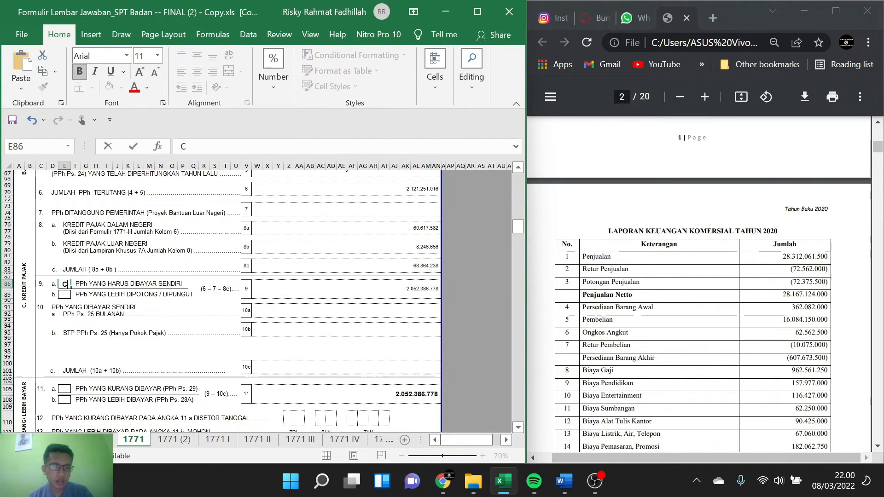
{"action": "type", "text": "X"}
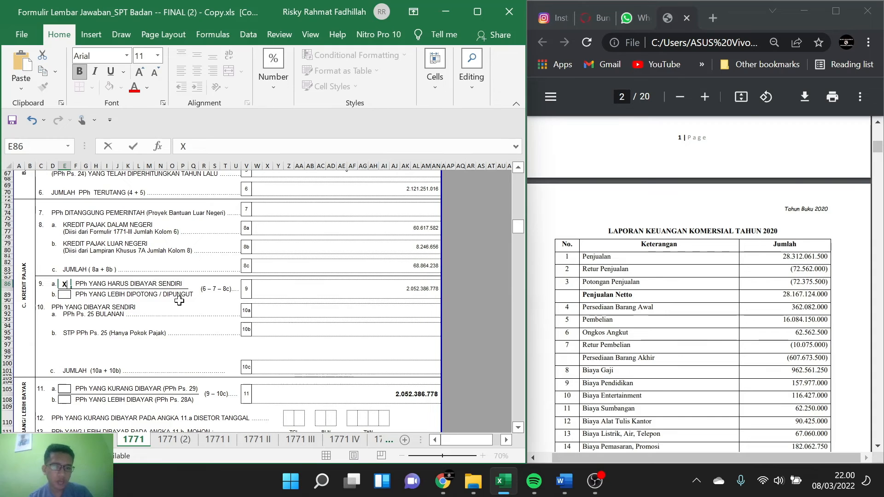
{"action": "left_click", "coordinate": [349, 307]}
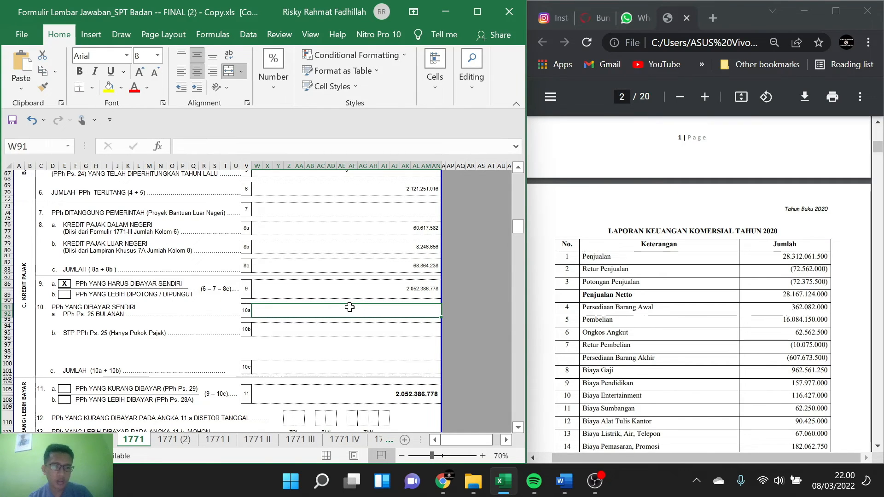
{"action": "scroll", "coordinate": [656, 297], "scroll_direction": "down", "scroll_amount": 20}
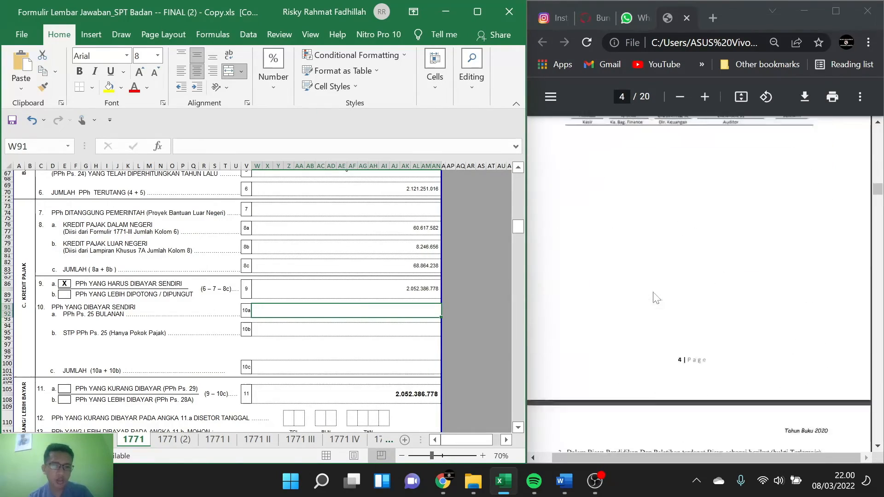
{"action": "scroll", "coordinate": [656, 297], "scroll_direction": "up", "scroll_amount": 8}
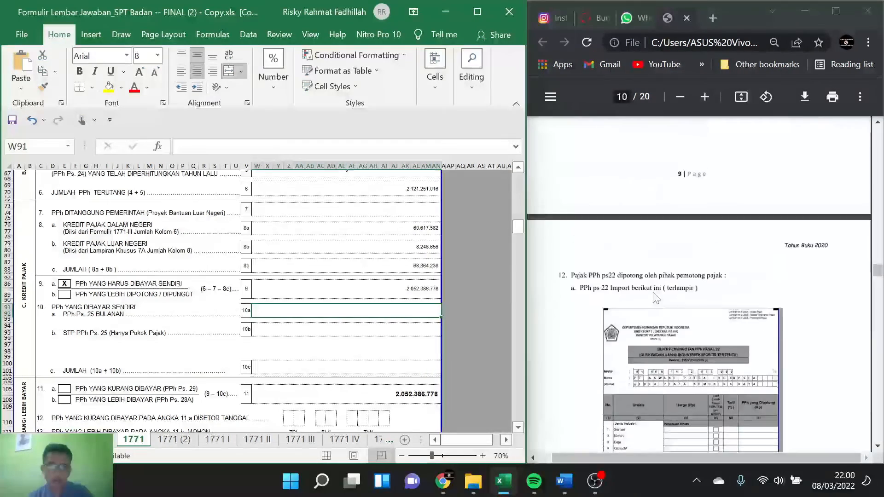
{"action": "type", "text": "1"}
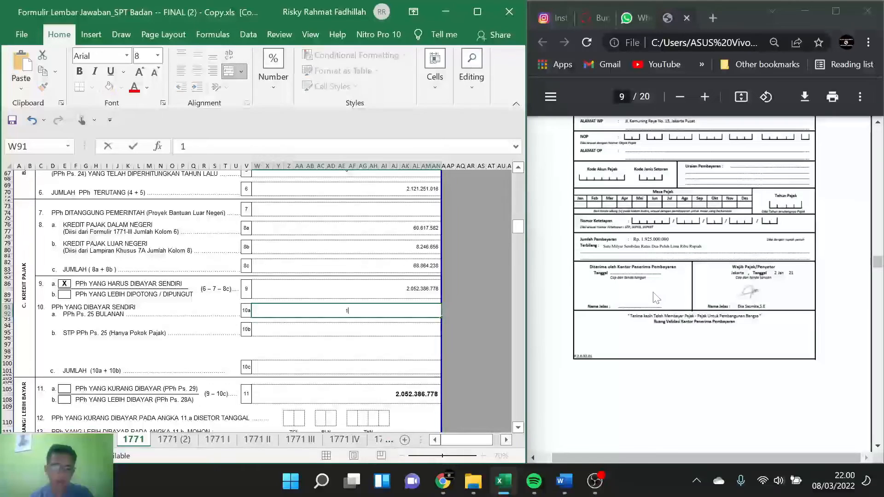
{"action": "type", "text": "925"}
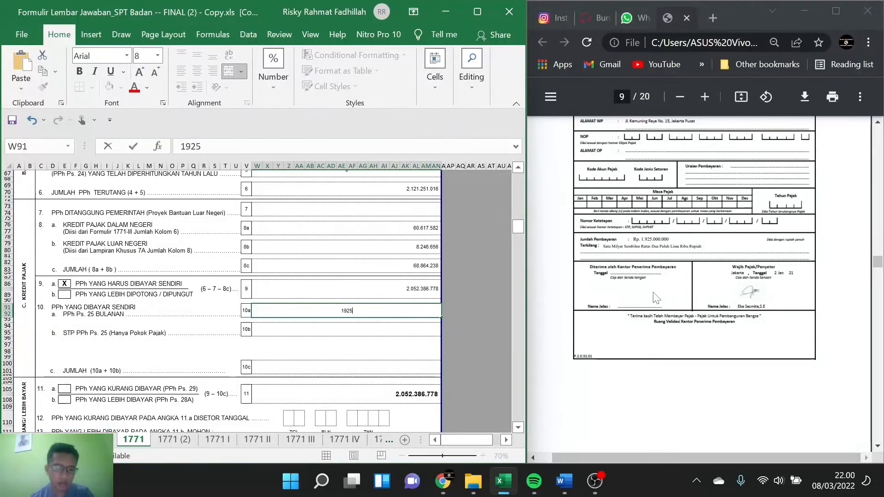
{"action": "type", "text": "000000"}
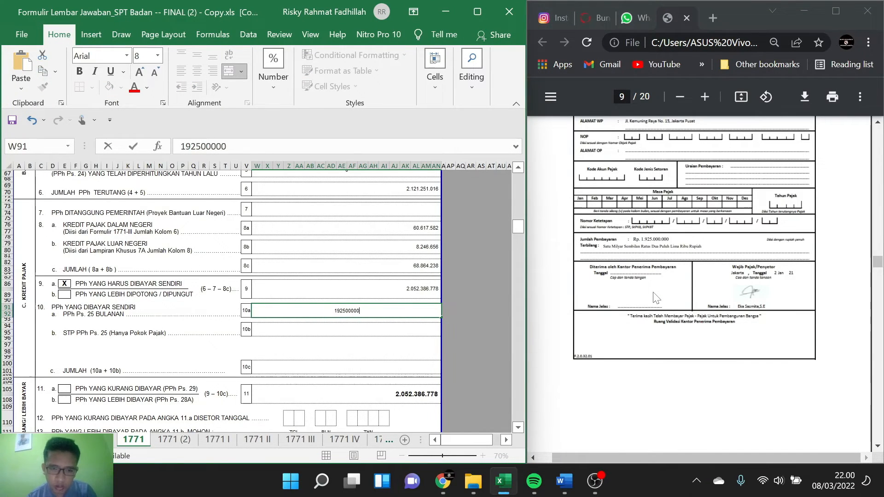
Step: Fill in STP PPh Ps. 25 on line 10b with the SSP payment amount from page 16 of the case PDF, 175000000
{"action": "left_click", "coordinate": [342, 328]}
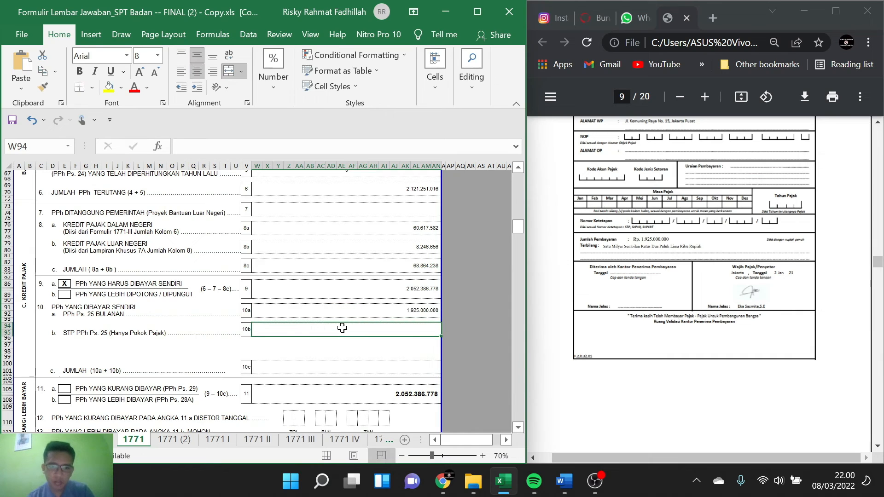
{"action": "double_click", "coordinate": [360, 326]}
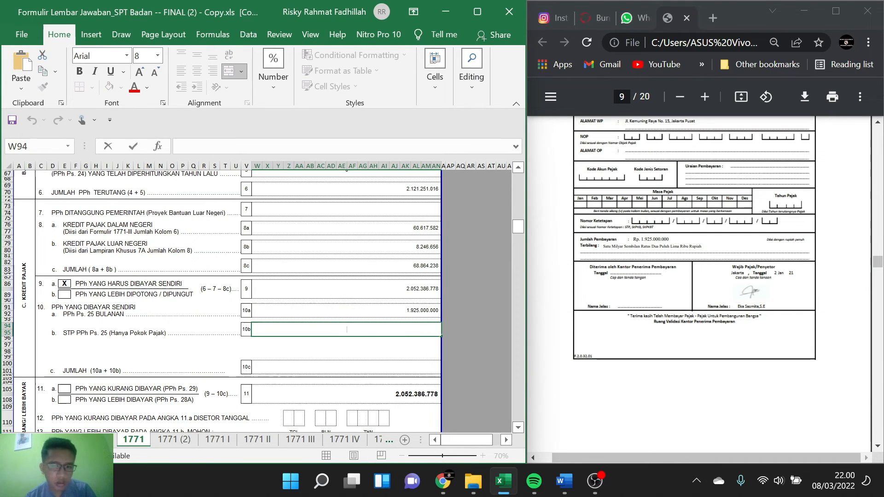
{"action": "scroll", "coordinate": [646, 286], "scroll_direction": "down", "scroll_amount": 20}
{"action": "scroll", "coordinate": [647, 285], "scroll_direction": "down", "scroll_amount": 10}
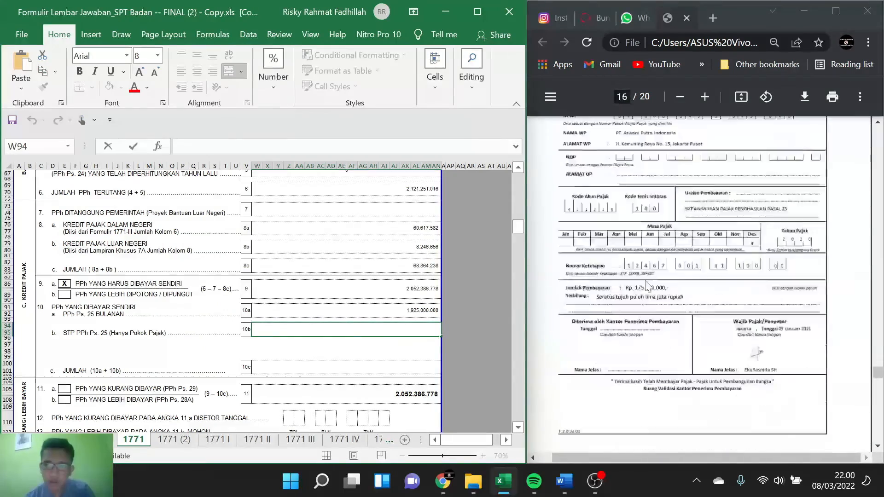
{"action": "scroll", "coordinate": [646, 285], "scroll_direction": "down", "scroll_amount": 4}
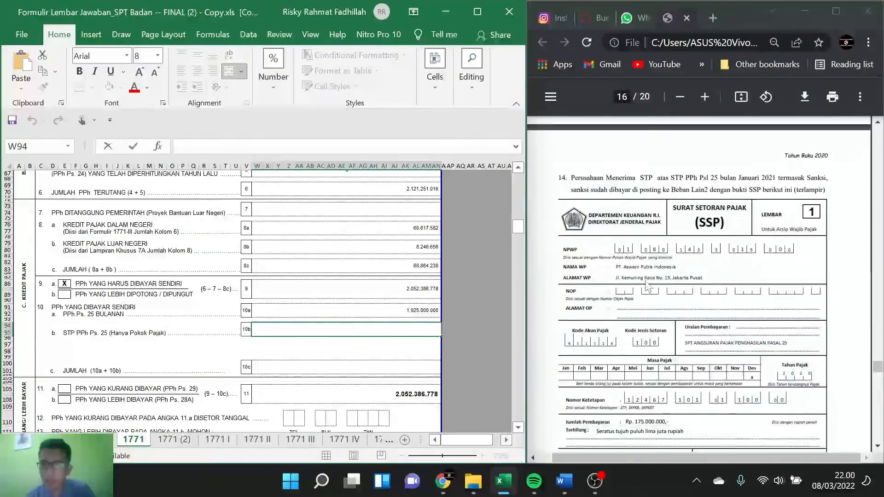
{"action": "type", "text": "17"}
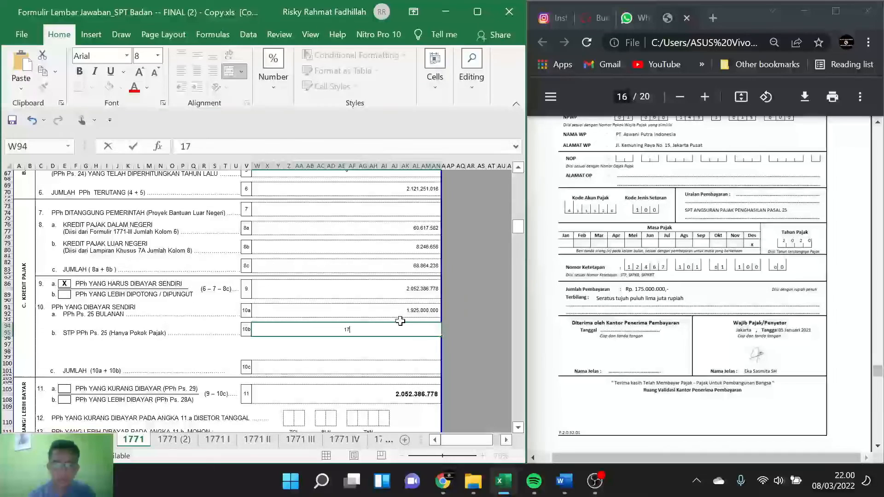
{"action": "type", "text": "5"}
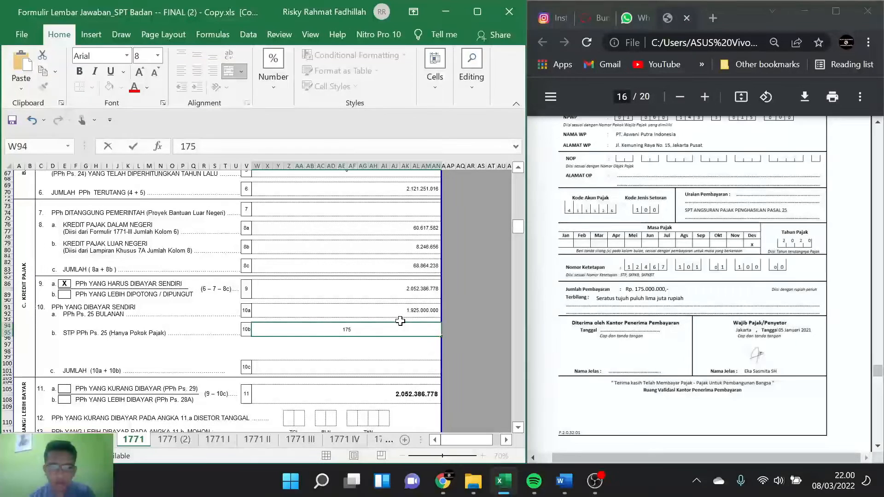
{"action": "type", "text": "000"}
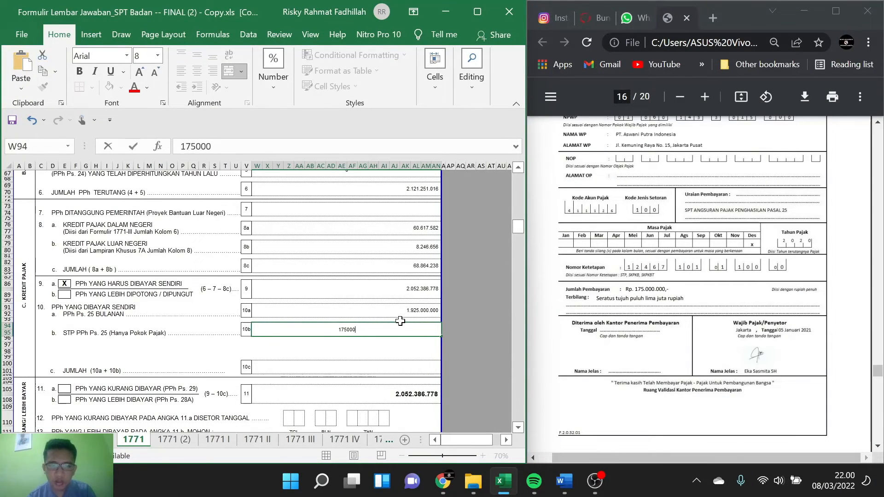
{"action": "type", "text": "000"}
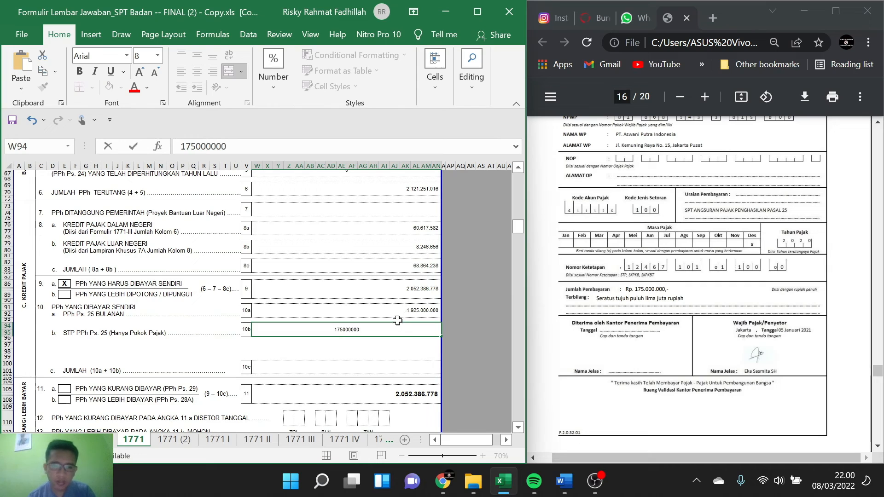
{"action": "key", "text": "Return"}
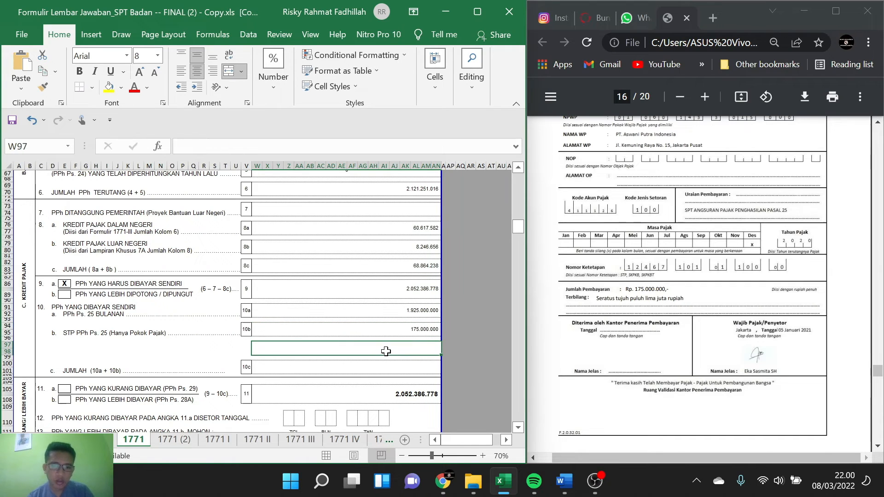
Step: Total the self-paid tax on line 10c with a formula adding line 10a (W91) and line 10b
{"action": "left_click", "coordinate": [416, 367]}
{"action": "type", "text": "="}
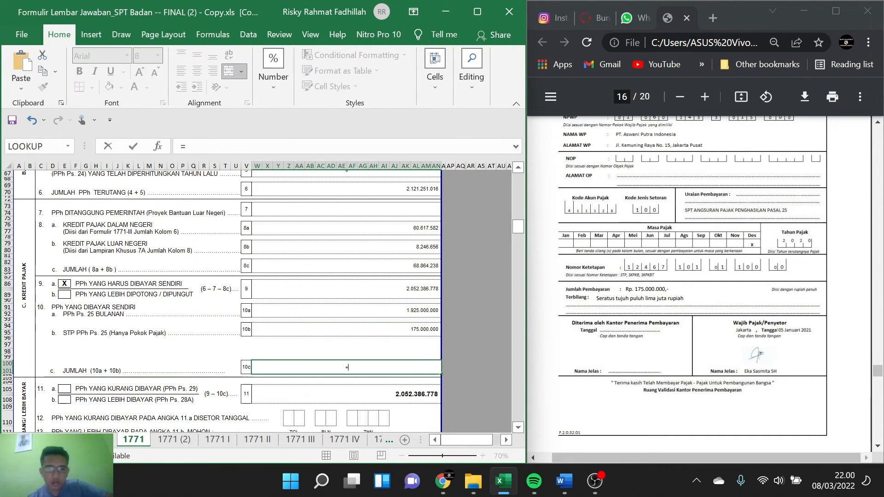
{"action": "left_click", "coordinate": [422, 311]}
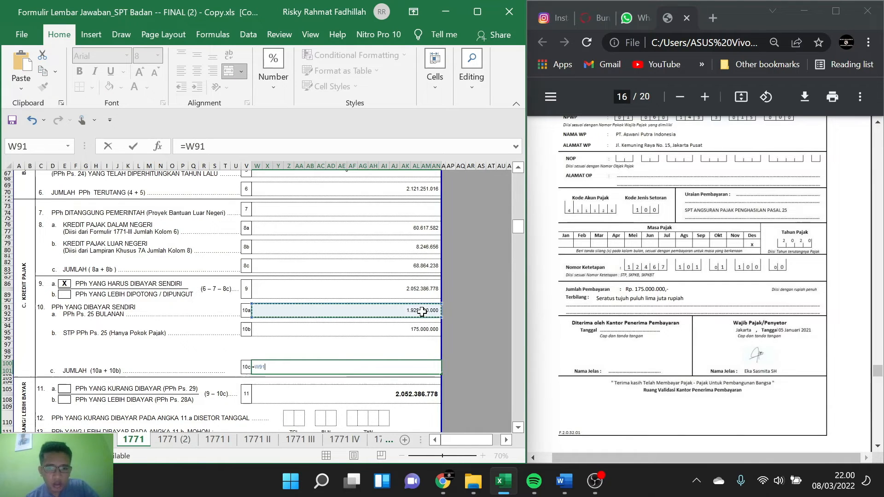
{"action": "type", "text": "+"}
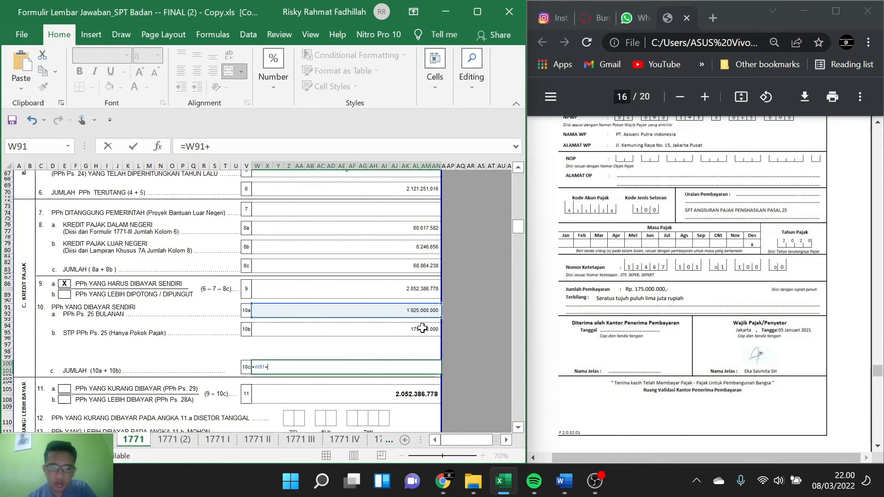
{"action": "left_click", "coordinate": [422, 328]}
{"action": "key", "text": "Return"}
Step: Mark option 11b, PPh yang Lebih Dibayar (PPh Ps. 28A), with an X in cell E108
{"action": "scroll", "coordinate": [383, 347], "scroll_direction": "down", "scroll_amount": 2}
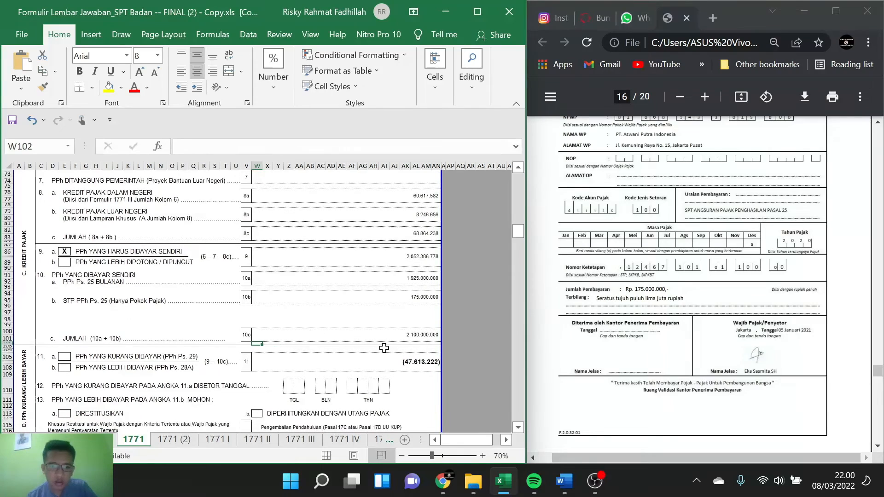
{"action": "scroll", "coordinate": [357, 335], "scroll_direction": "down", "scroll_amount": 2}
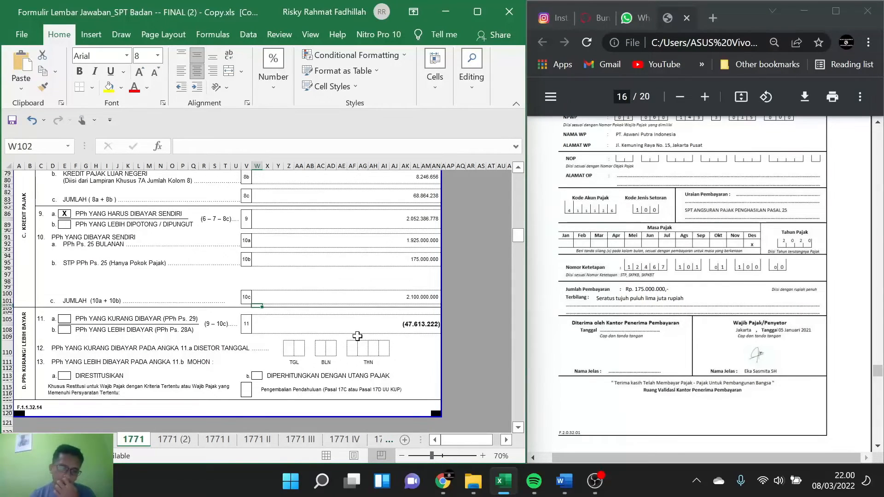
{"action": "left_click", "coordinate": [63, 330]}
{"action": "type", "text": "X"}
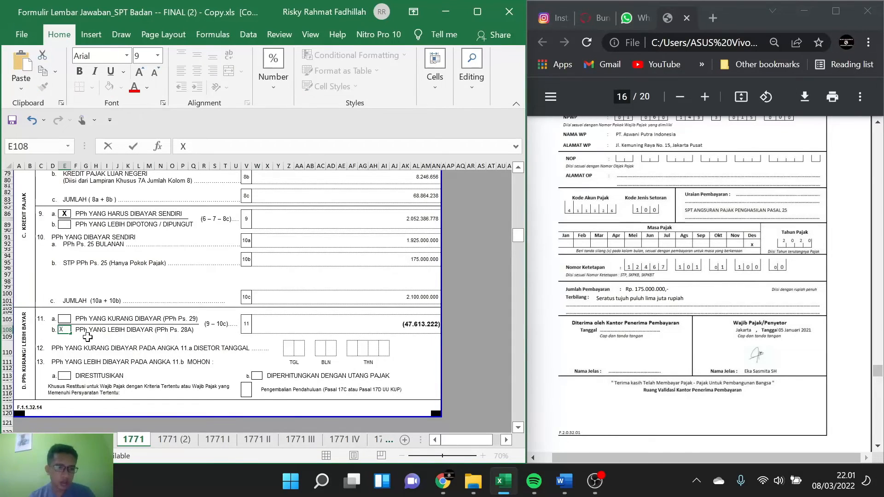
{"action": "scroll", "coordinate": [138, 331], "scroll_direction": "down", "scroll_amount": 1}
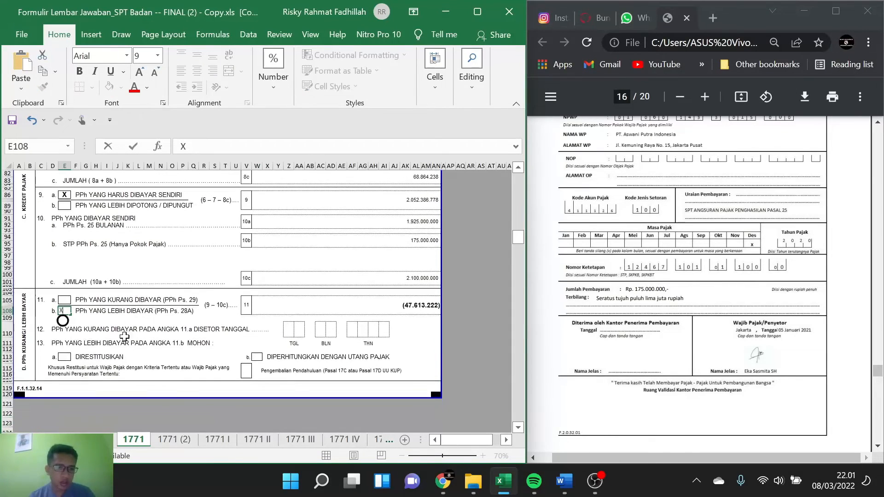
{"action": "left_click", "coordinate": [292, 329]}
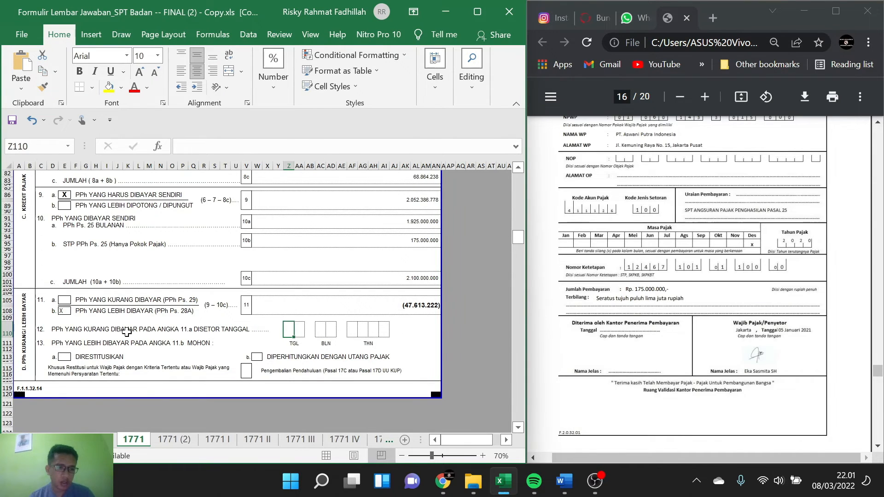
Step: Mark option 13b, Diperhitungkan dengan Utang Pajak, with an X in cell W113, leaving option 13a, Direstitusikan, blank
{"action": "scroll", "coordinate": [127, 331], "scroll_direction": "down", "scroll_amount": 1}
{"action": "left_click", "coordinate": [65, 327]}
{"action": "type", "text": "X"}
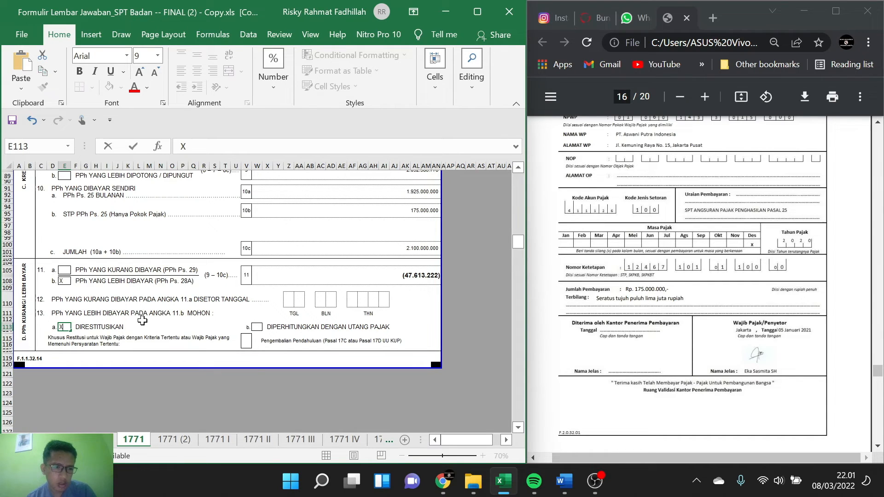
{"action": "left_click", "coordinate": [255, 328]}
{"action": "type", "text": "X"}
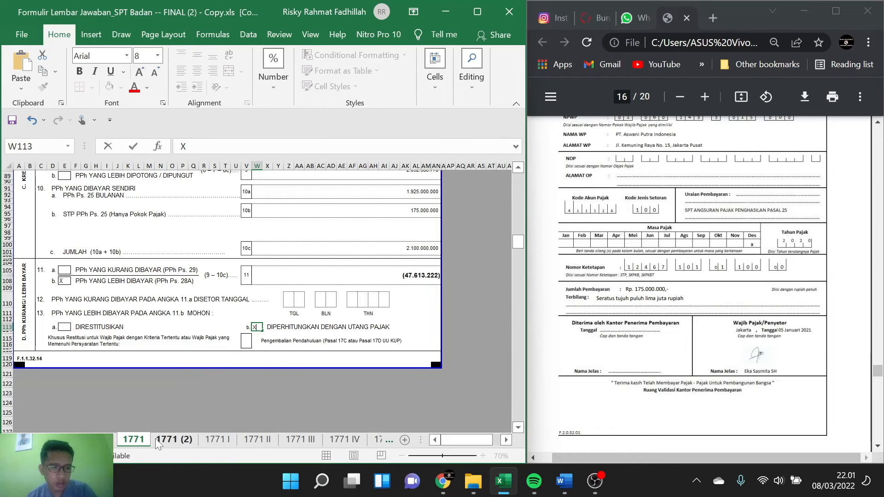
{"action": "left_click", "coordinate": [171, 439]}
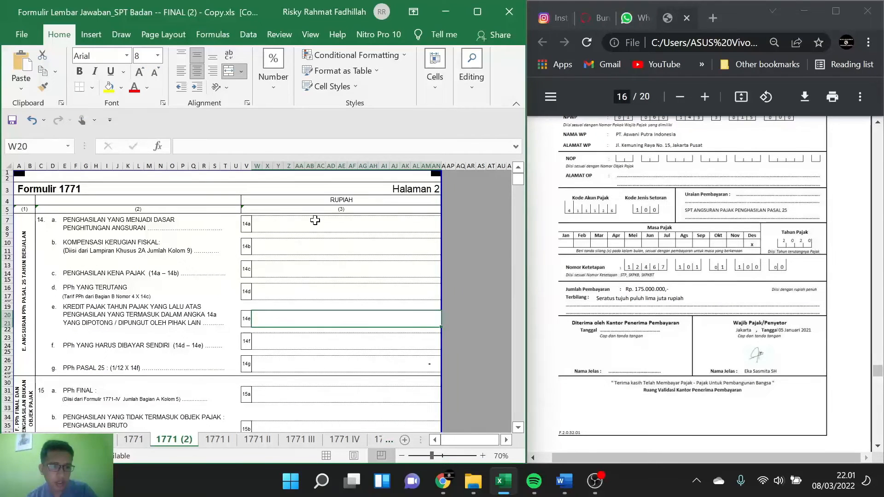
{"action": "left_click", "coordinate": [315, 228]}
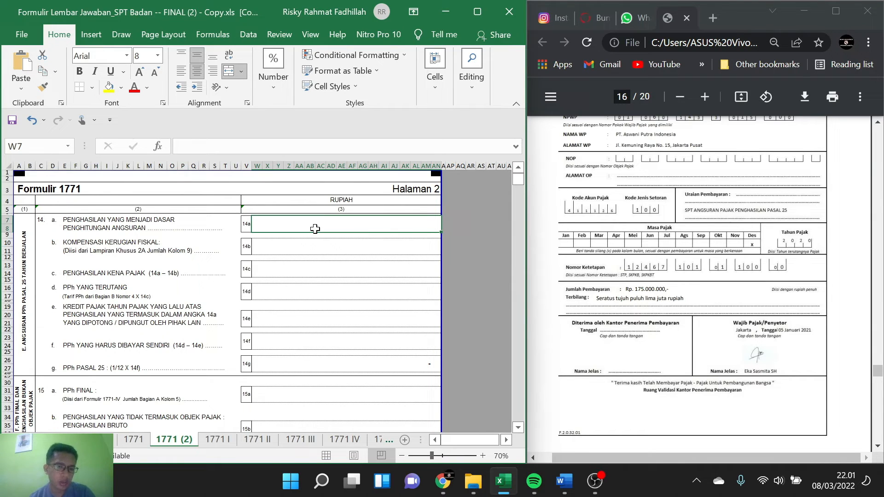
{"action": "double_click", "coordinate": [315, 228]}
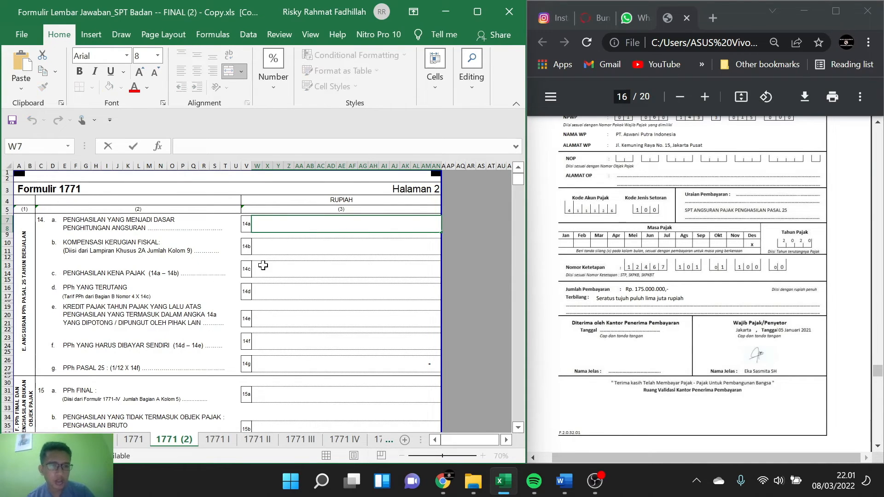
{"action": "left_click", "coordinate": [136, 440]}
{"action": "scroll", "coordinate": [249, 289], "scroll_direction": "up", "scroll_amount": 20}
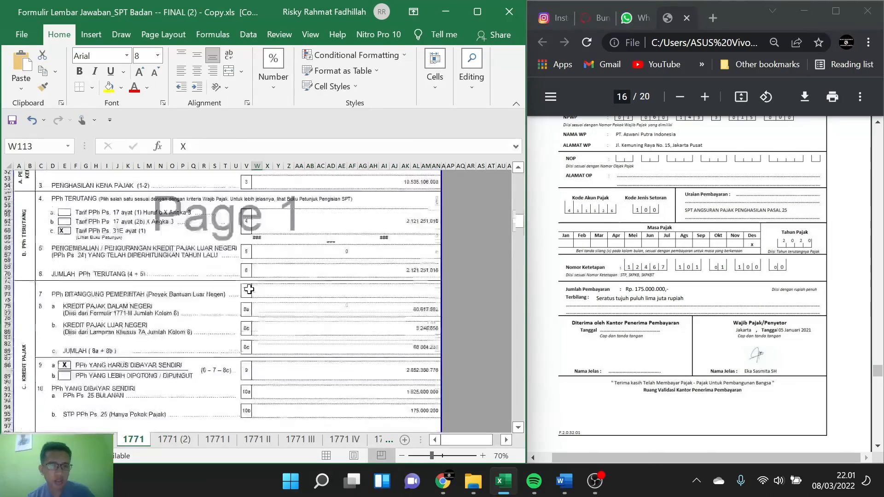
{"action": "scroll", "coordinate": [249, 289], "scroll_direction": "down", "scroll_amount": 5}
{"action": "scroll", "coordinate": [249, 289], "scroll_direction": "down", "scroll_amount": 5}
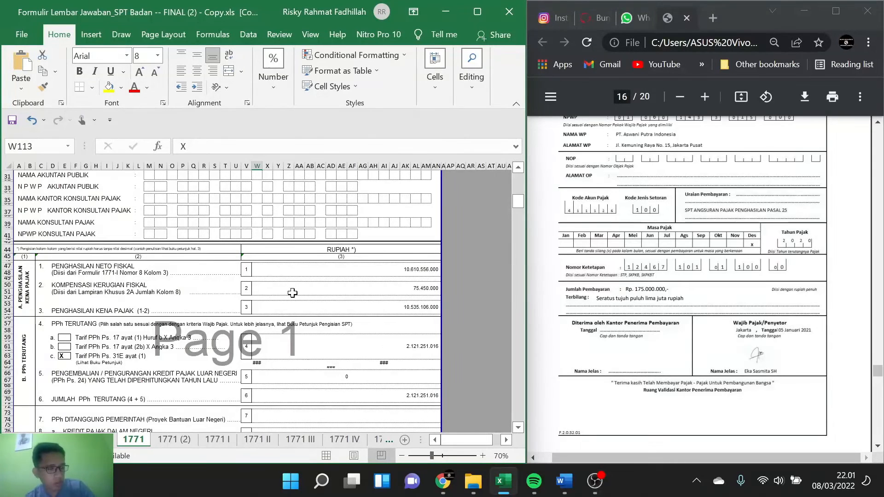
{"action": "double_click", "coordinate": [405, 267]}
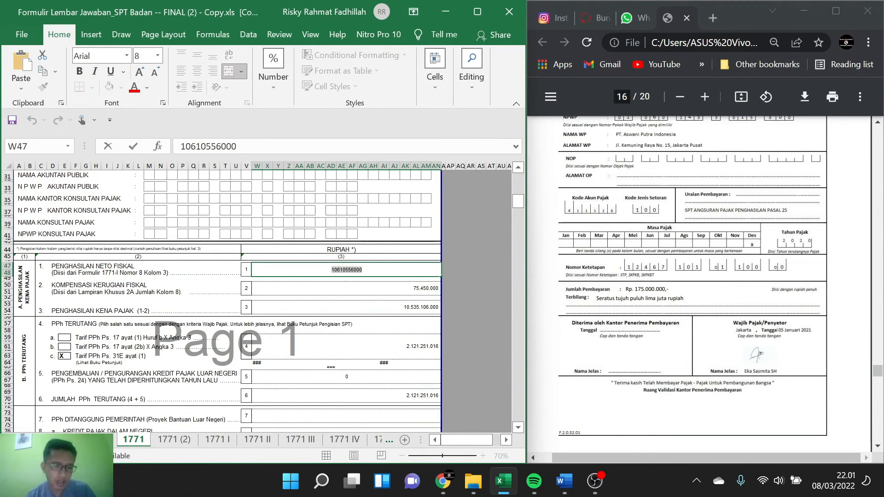
{"action": "left_click", "coordinate": [175, 439]}
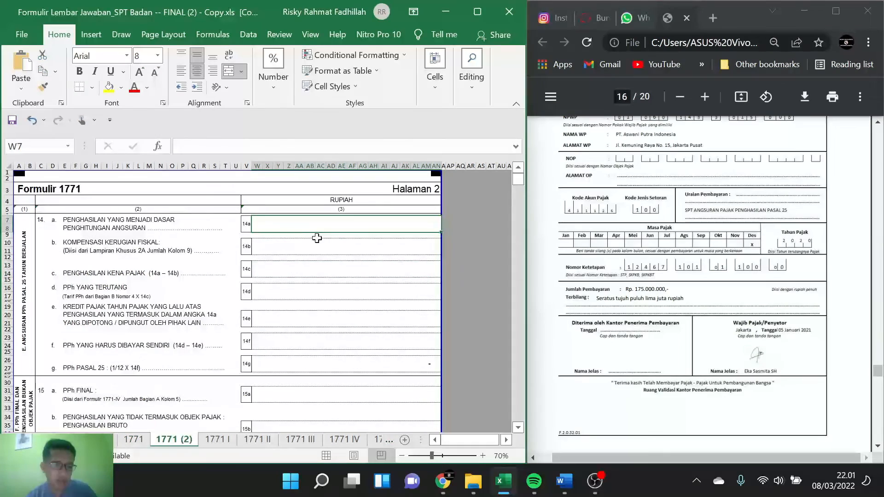
{"action": "double_click", "coordinate": [341, 233]}
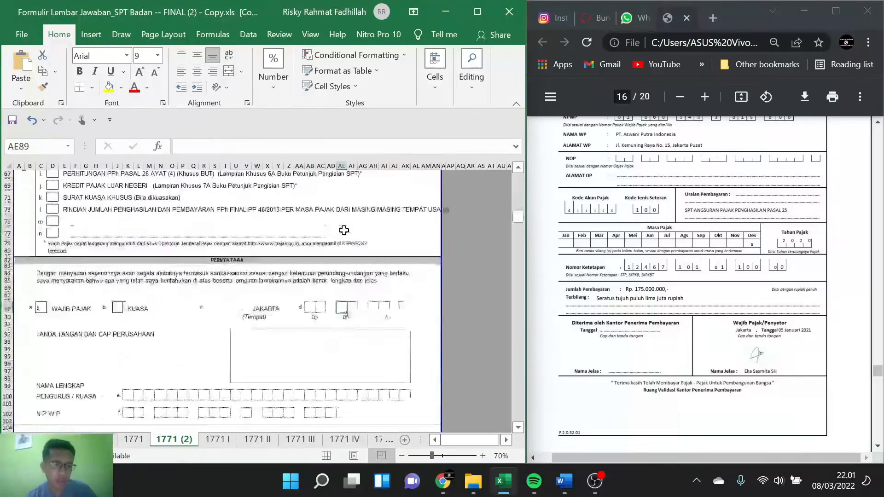
{"action": "scroll", "coordinate": [347, 272], "scroll_direction": "up", "scroll_amount": 10}
{"action": "scroll", "coordinate": [347, 273], "scroll_direction": "up", "scroll_amount": 9}
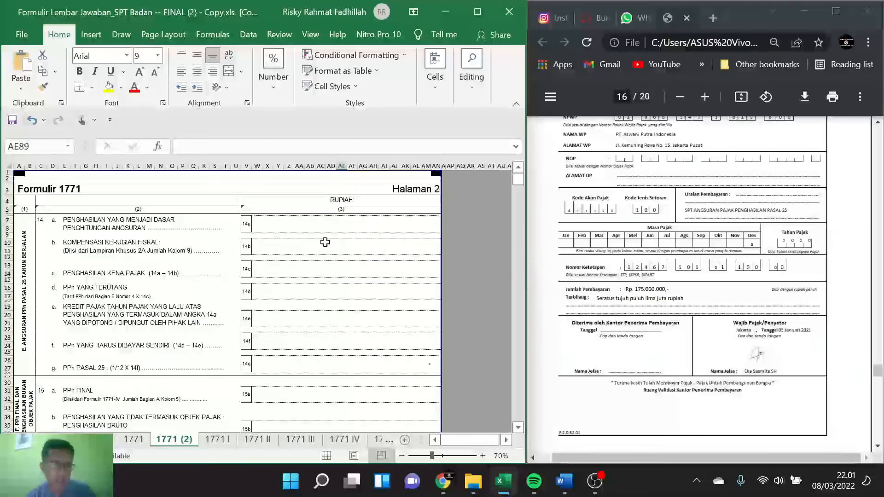
{"action": "double_click", "coordinate": [306, 221]}
{"action": "key", "text": "ctrl+v"}
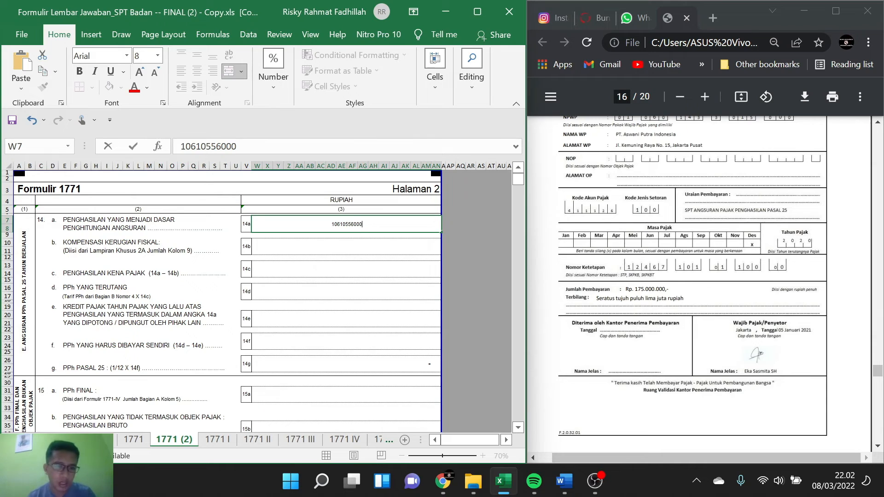
{"action": "left_click", "coordinate": [309, 237]}
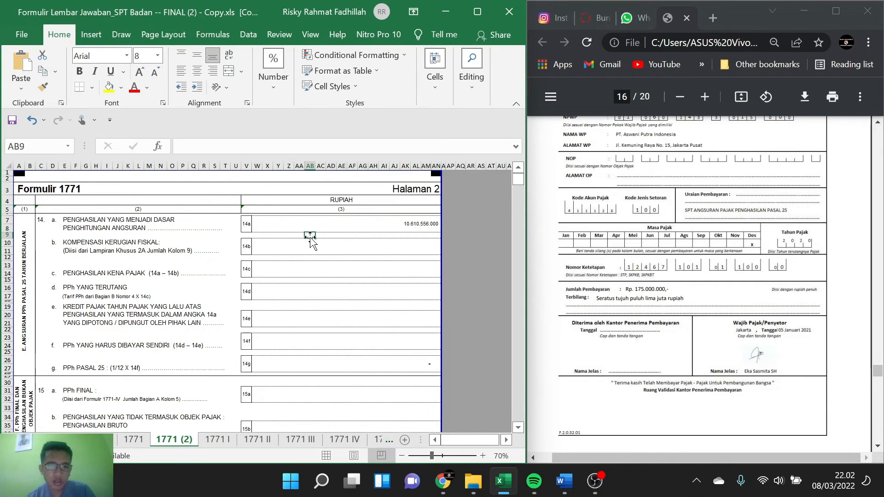
{"action": "left_click", "coordinate": [312, 245]}
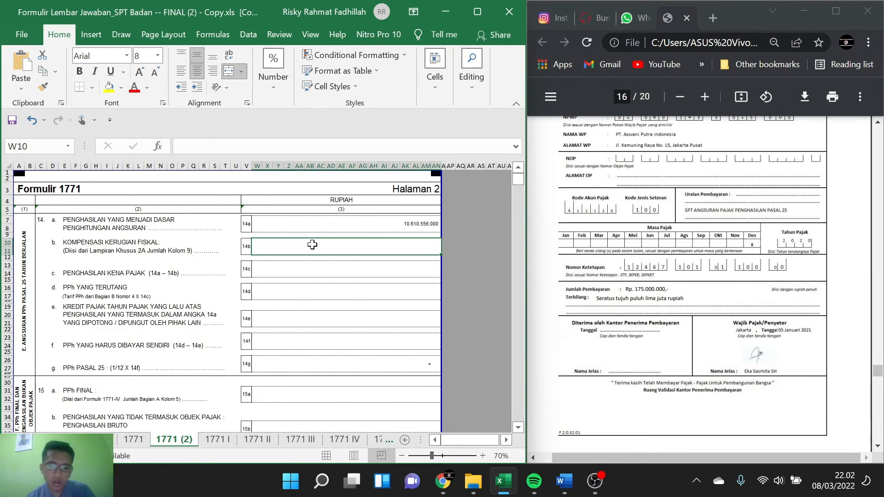
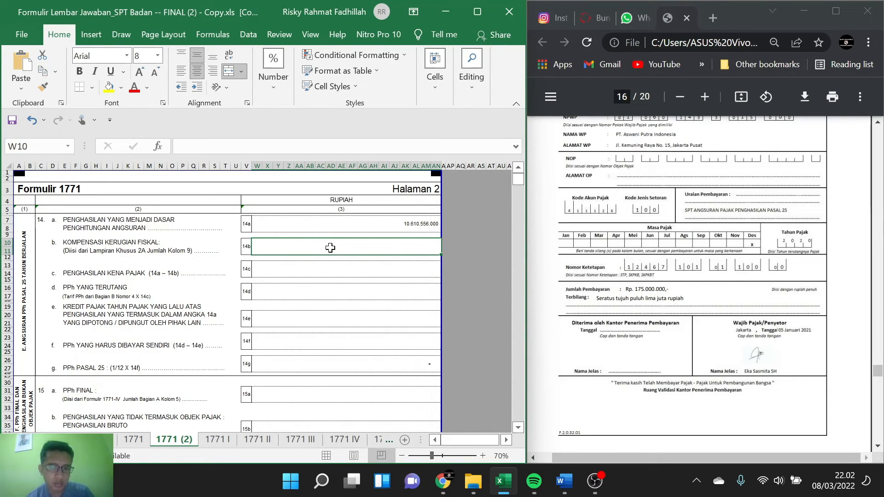
Step: Open the Lamp 2A sheet, Perhitungan Kompensasi Kerugian Fiskal, which supplies the amount for line 14b
{"action": "double_click", "coordinate": [330, 247]}
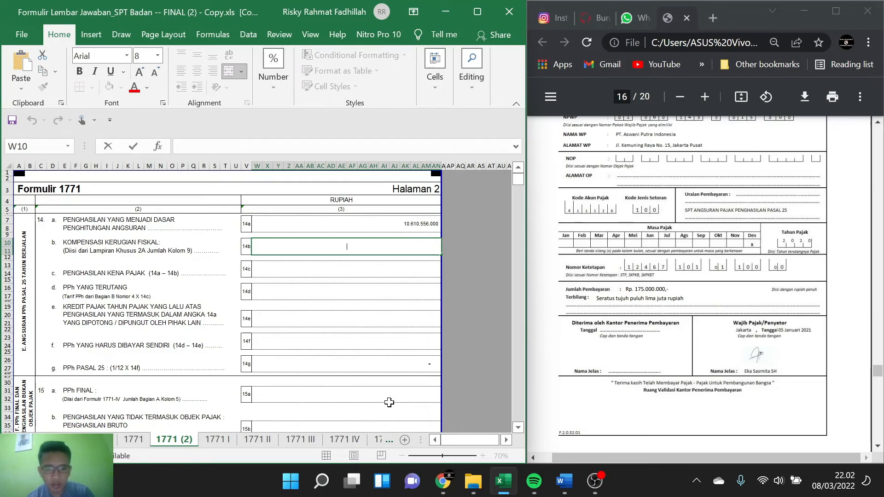
{"action": "left_click", "coordinate": [389, 440]}
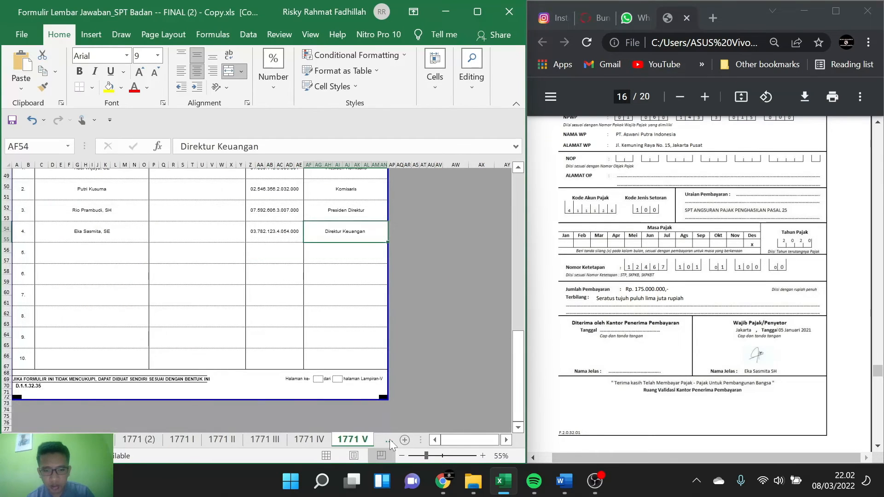
{"action": "left_click", "coordinate": [390, 440]}
{"action": "left_click", "coordinate": [389, 440]}
{"action": "left_click", "coordinate": [390, 440]}
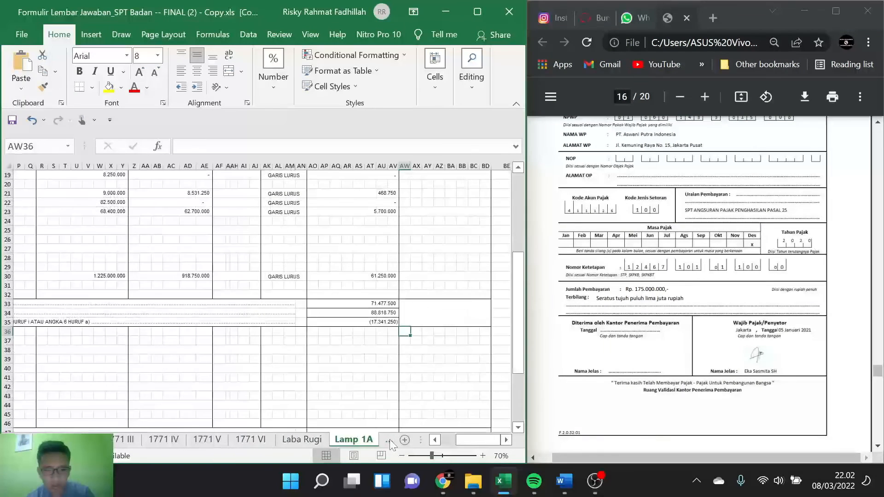
{"action": "left_click", "coordinate": [389, 440]}
{"action": "left_click", "coordinate": [272, 440]}
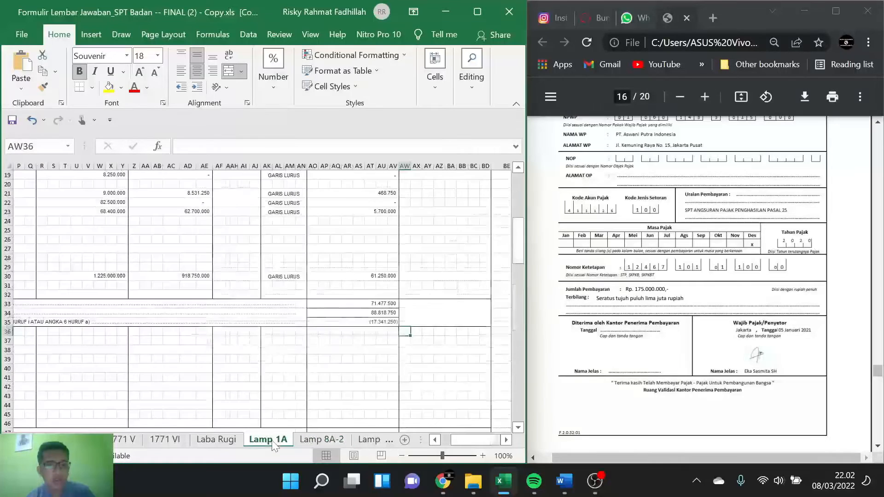
{"action": "left_click", "coordinate": [361, 438]}
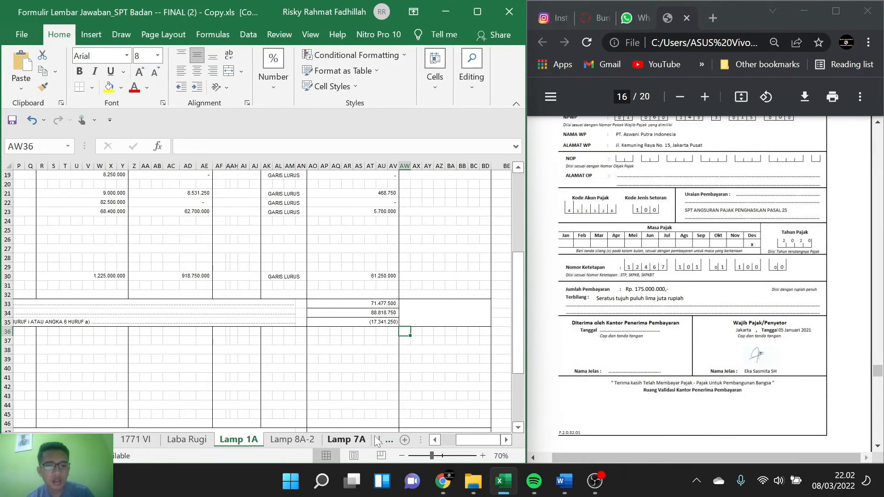
{"action": "left_click", "coordinate": [374, 438]}
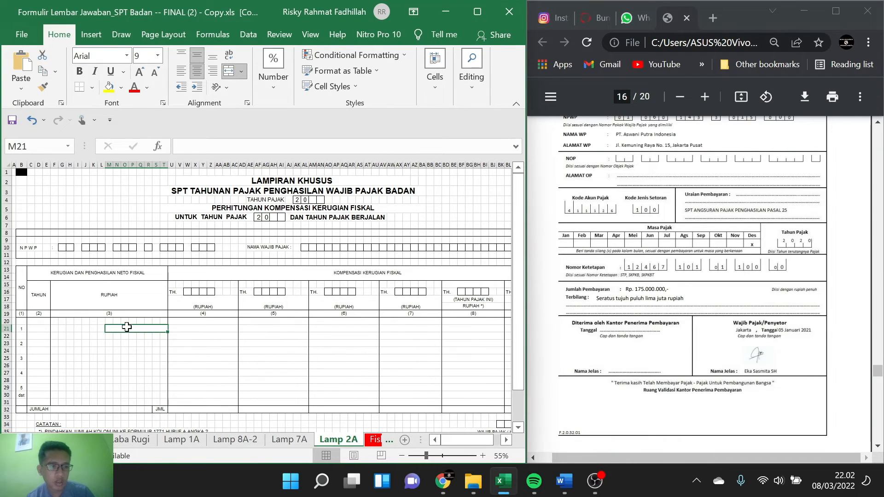
Step: Enter 2019 as the Tahun in row 1 of Lamp 2A, following item 17 on page 19 of the case PDF
{"action": "left_click", "coordinate": [41, 329]}
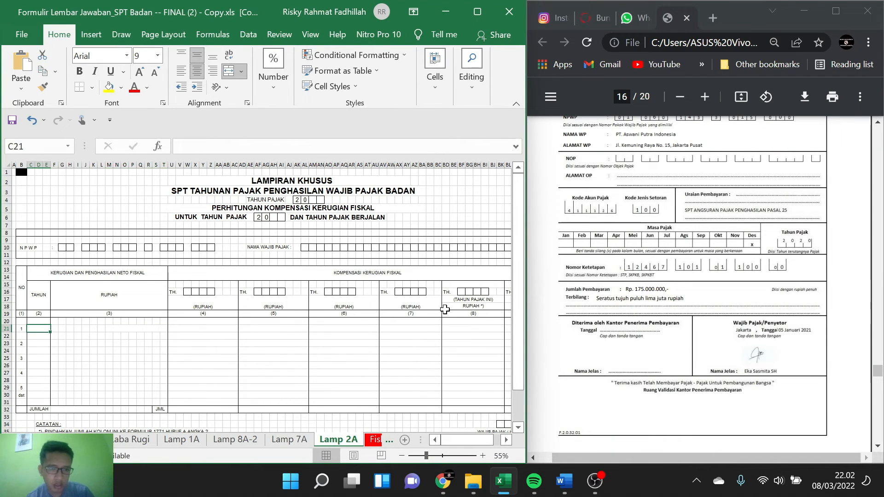
{"action": "scroll", "coordinate": [721, 310], "scroll_direction": "down", "scroll_amount": 8}
{"action": "scroll", "coordinate": [721, 310], "scroll_direction": "down", "scroll_amount": 15}
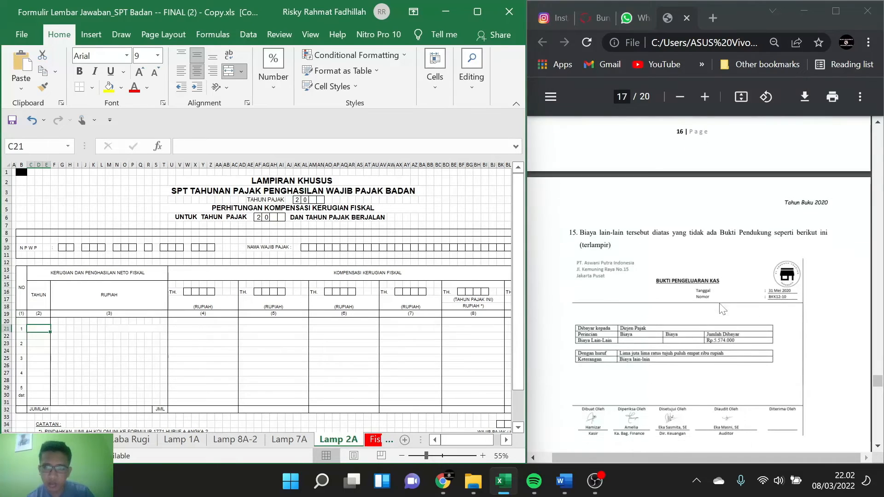
{"action": "scroll", "coordinate": [721, 310], "scroll_direction": "down", "scroll_amount": 9}
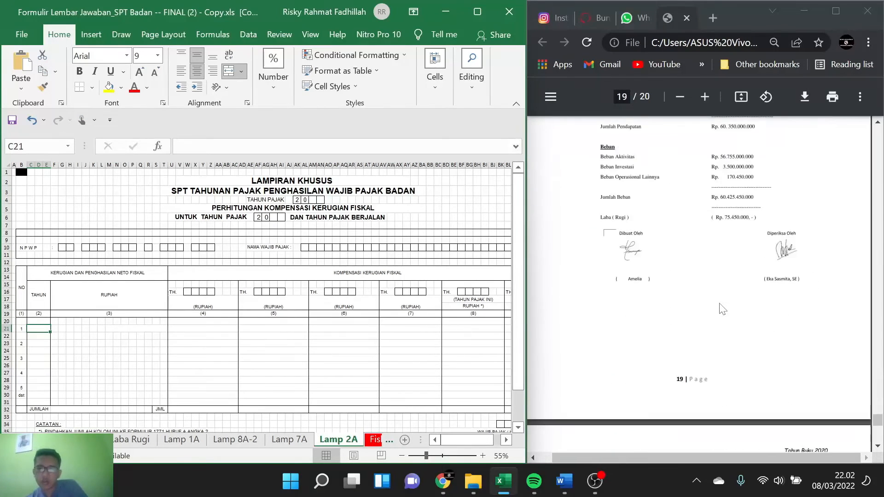
{"action": "scroll", "coordinate": [722, 310], "scroll_direction": "up", "scroll_amount": 4}
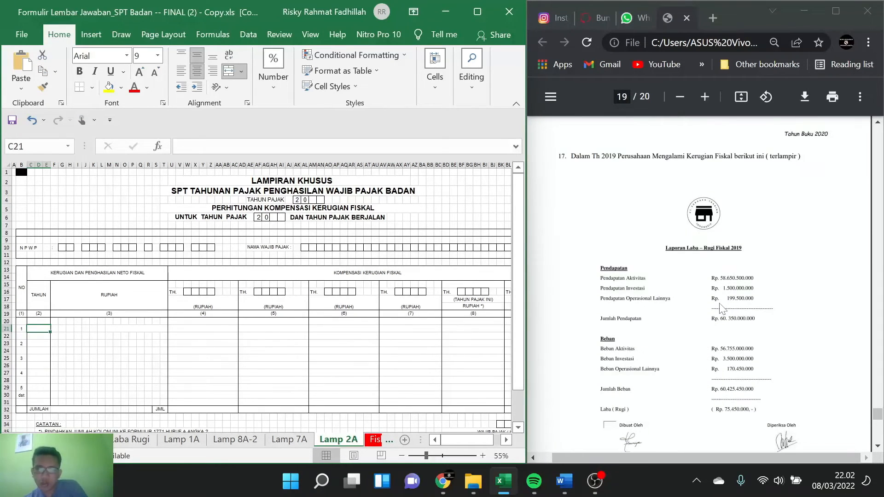
{"action": "type", "text": "2019"}
{"action": "key", "text": "BackSpace"}
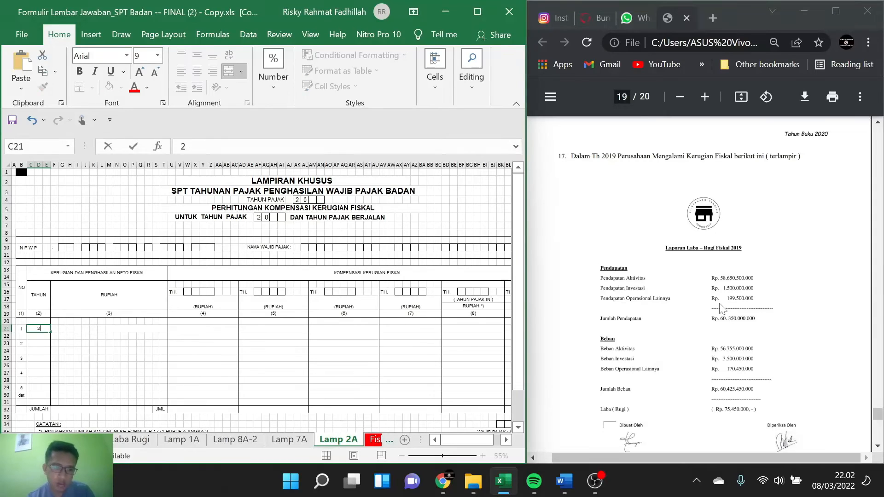
{"action": "type", "text": "019"}
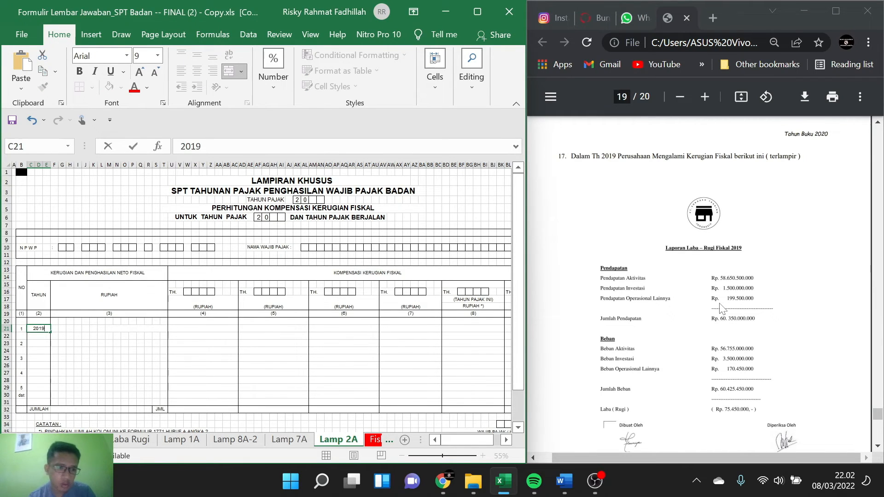
Step: Enter the 2019 fiscal loss of 75450000 in row 1 of the Rupiah column (3), cell M21
{"action": "key", "text": "Right"}
{"action": "key", "text": "Right"}
{"action": "key", "text": "Right"}
{"action": "key", "text": "Right"}
{"action": "key", "text": "Right"}
{"action": "key", "text": "Right"}
{"action": "key", "text": "Right"}
{"action": "key", "text": "Right"}
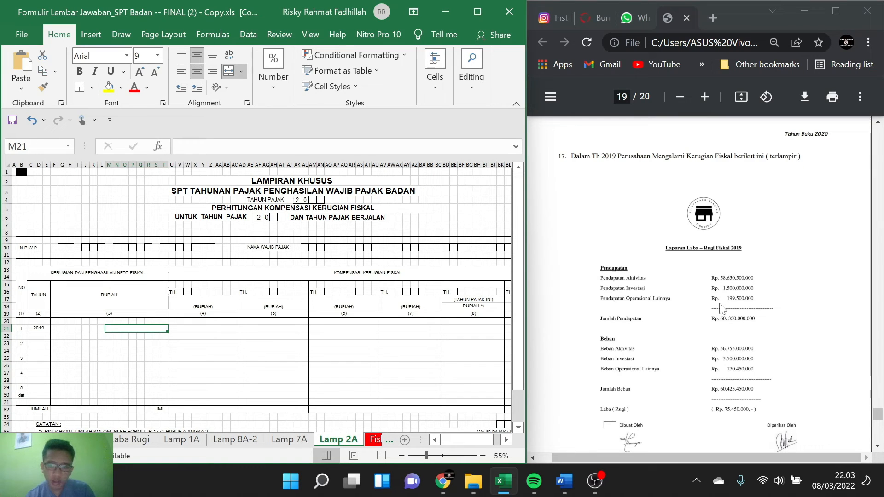
{"action": "type", "text": "75"}
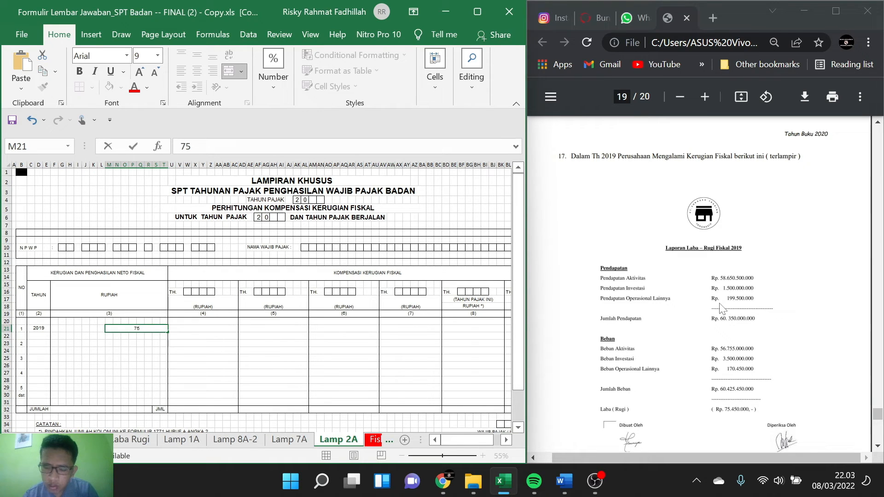
{"action": "type", "text": "450"}
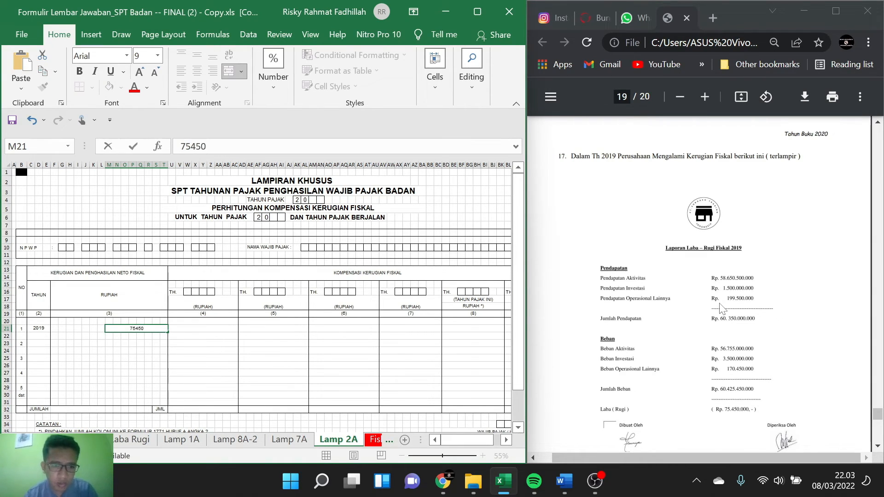
{"action": "type", "text": "000"}
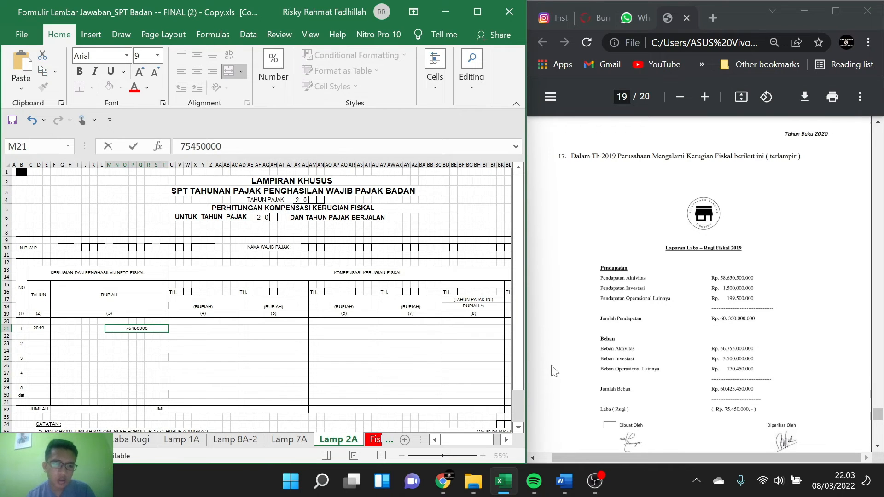
{"action": "left_click", "coordinate": [255, 321]}
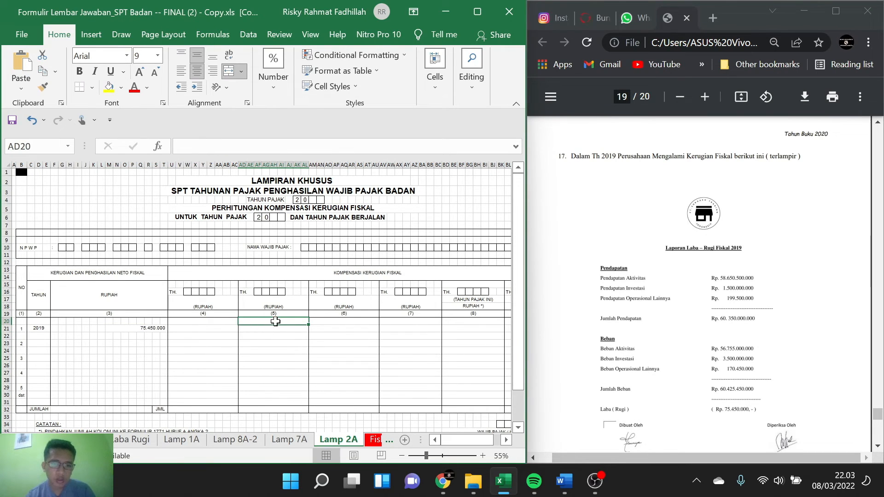
Step: Fill in the year boxes of column (8), Tahun Pajak Ini, with 2020, one digit per box
{"action": "scroll", "coordinate": [289, 324], "scroll_direction": "right", "scroll_amount": 2}
{"action": "scroll", "coordinate": [289, 326], "scroll_direction": "right", "scroll_amount": 2}
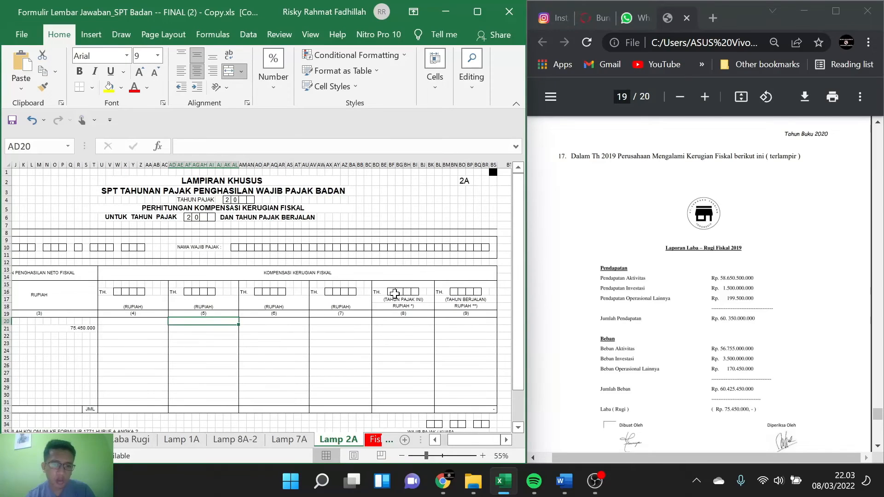
{"action": "left_click", "coordinate": [391, 291]}
{"action": "type", "text": "2"}
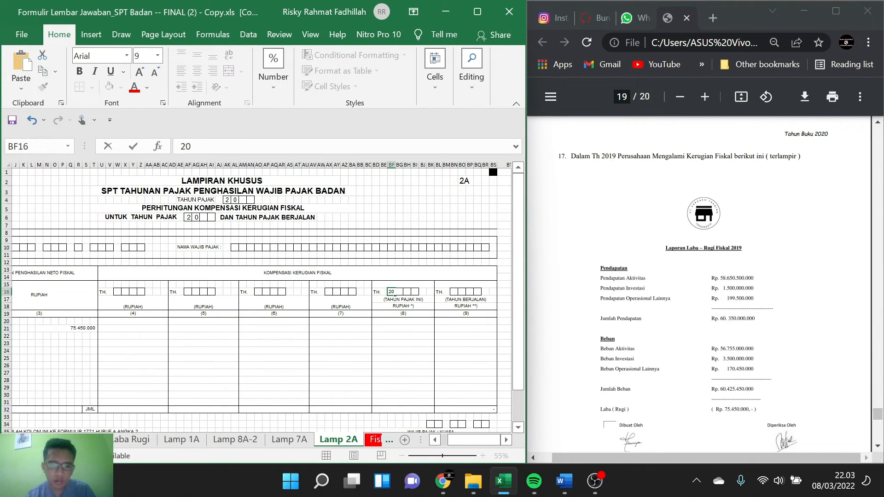
{"action": "type", "text": "0"}
{"action": "key", "text": "Tab"}
{"action": "type", "text": "0"}
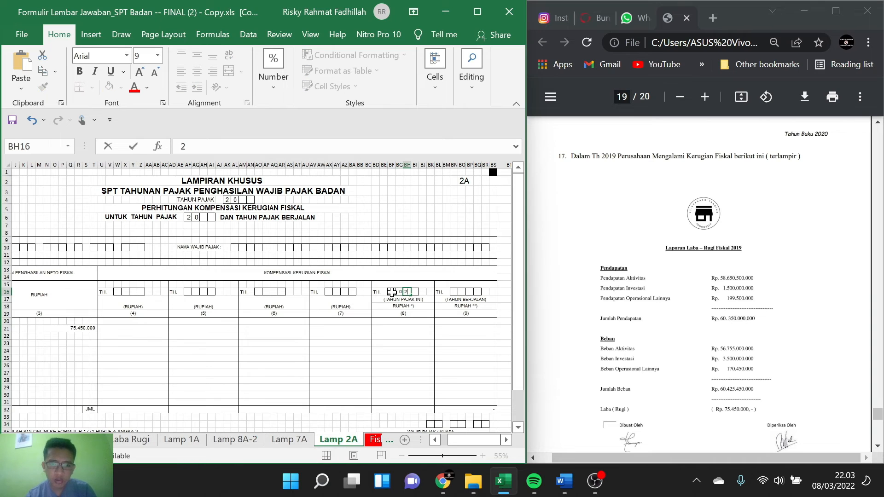
{"action": "key", "text": "Tab"}
{"action": "type", "text": "2"}
{"action": "key", "text": "Tab"}
{"action": "type", "text": "0"}
{"action": "left_click", "coordinate": [395, 321]}
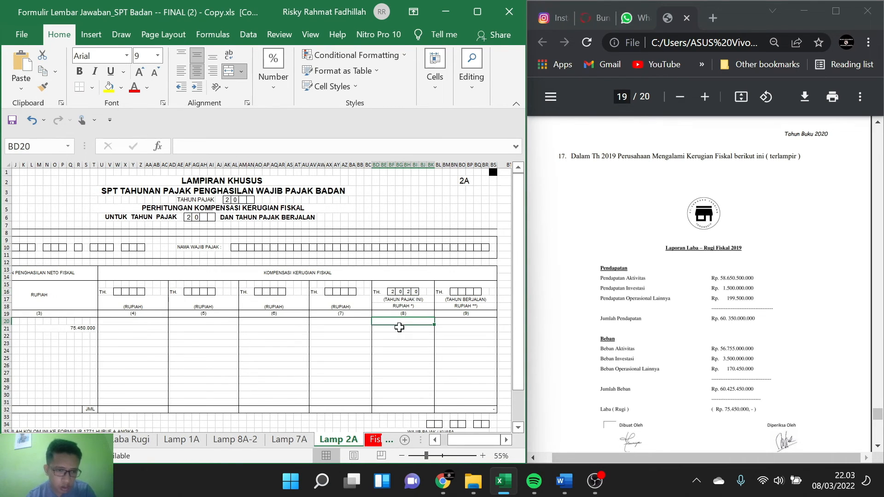
Step: Link row 1 of column (8), cell BD21, to the 2019 loss amount with the formula =M21
{"action": "left_click", "coordinate": [398, 329]}
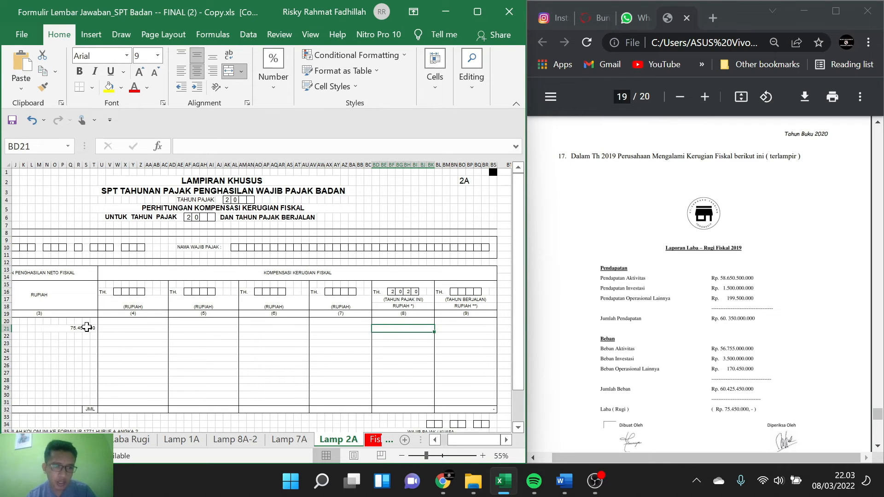
{"action": "left_click", "coordinate": [87, 327]}
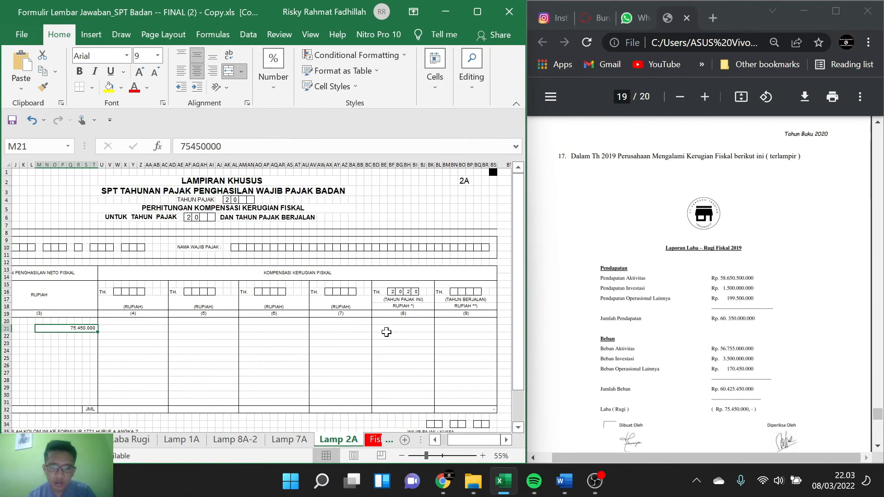
{"action": "left_click", "coordinate": [387, 332]}
{"action": "type", "text": "="}
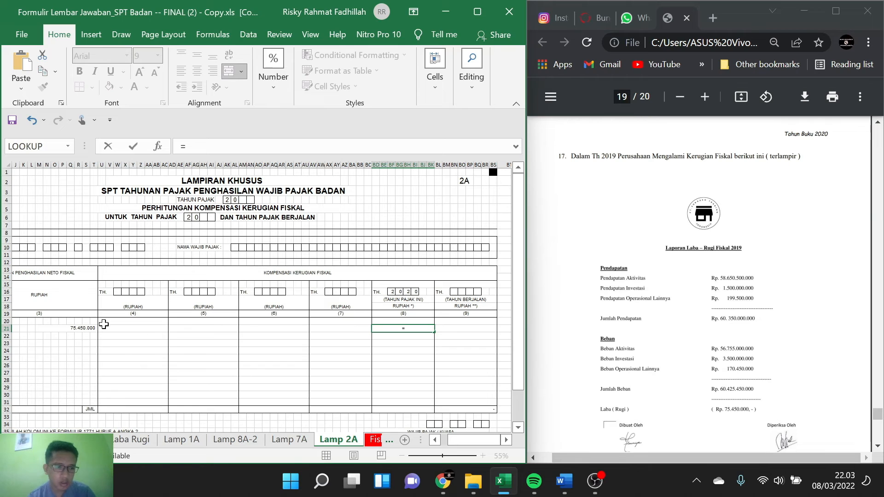
{"action": "left_click", "coordinate": [83, 329]}
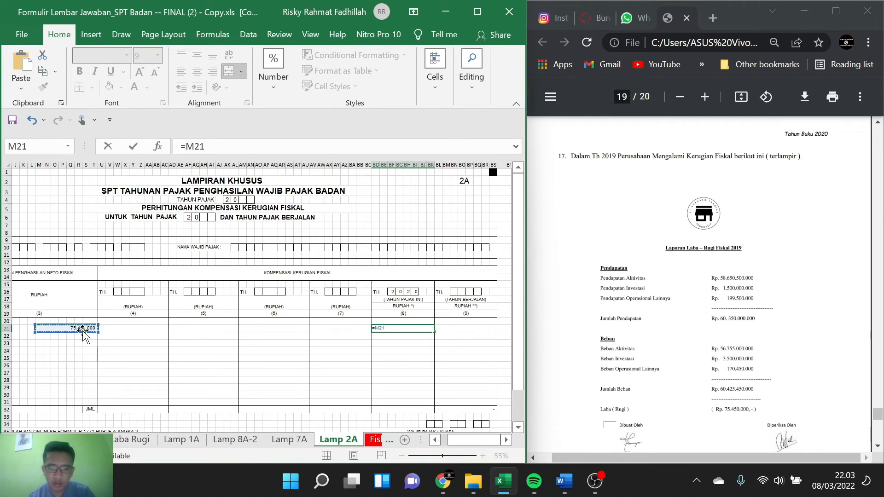
{"action": "key", "text": "Return"}
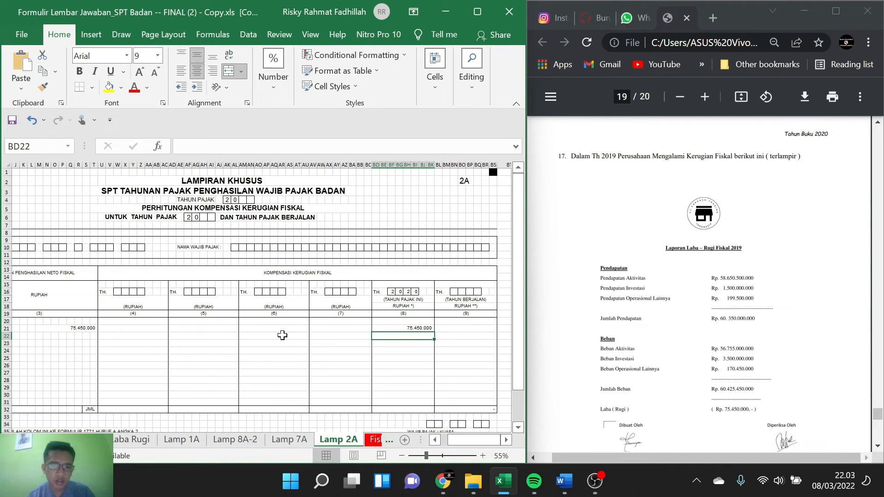
Step: Examine the Jumlah row and the Catatan notes on transferring columns (8) and (9), and return to the 1771 (2) sheet
{"action": "scroll", "coordinate": [76, 344], "scroll_direction": "left", "scroll_amount": 2}
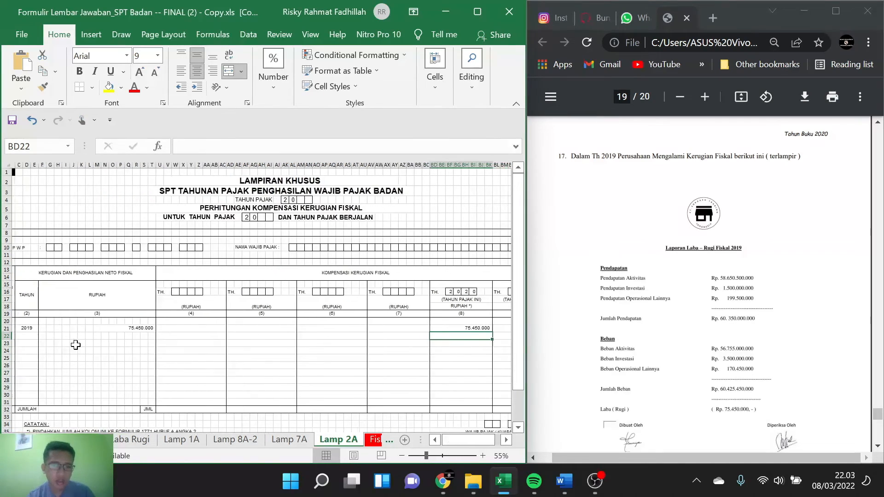
{"action": "scroll", "coordinate": [76, 345], "scroll_direction": "left", "scroll_amount": 1}
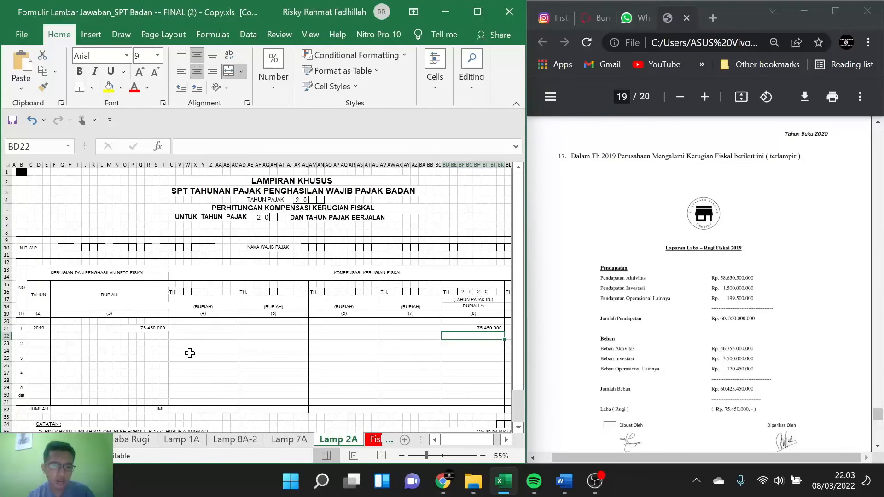
{"action": "scroll", "coordinate": [272, 345], "scroll_direction": "right", "scroll_amount": 6}
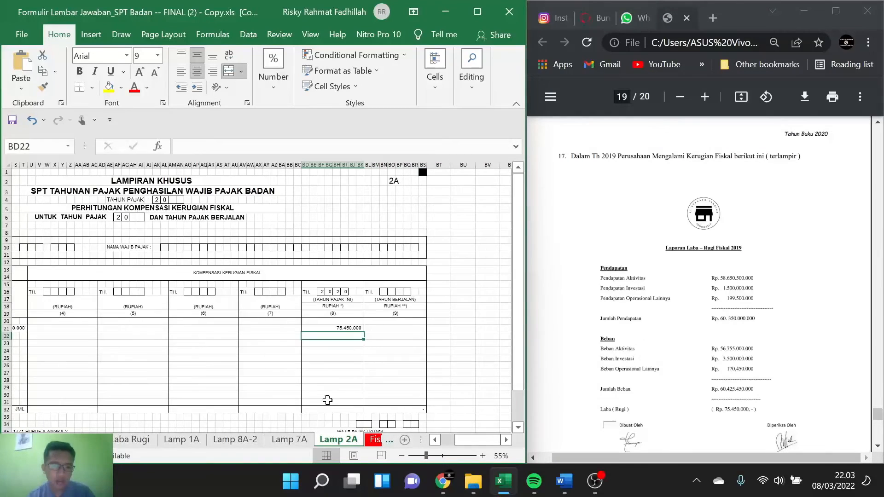
{"action": "left_click", "coordinate": [339, 410]}
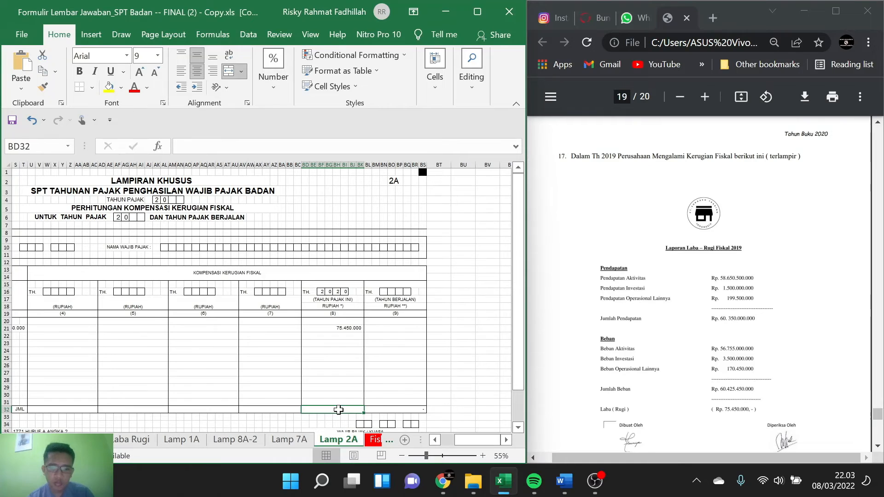
{"action": "type", "text": "="}
{"action": "key", "text": "Escape"}
{"action": "scroll", "coordinate": [343, 387], "scroll_direction": "left", "scroll_amount": 5}
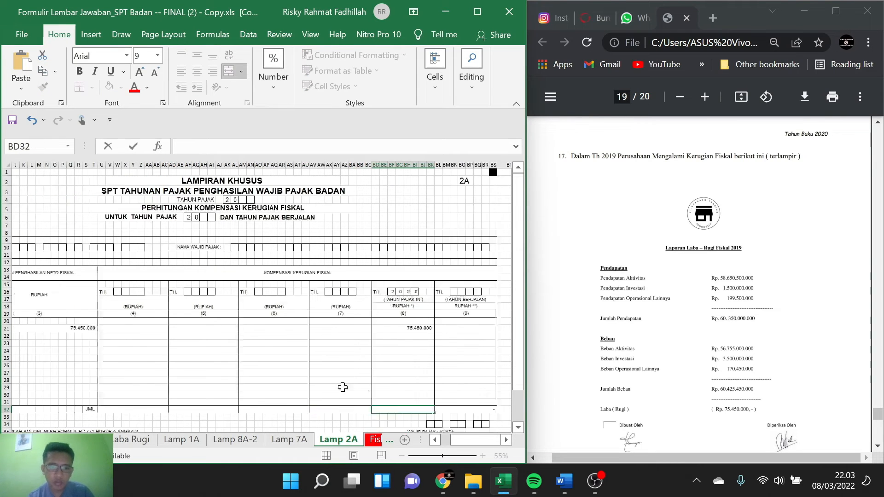
{"action": "scroll", "coordinate": [342, 387], "scroll_direction": "left", "scroll_amount": 2}
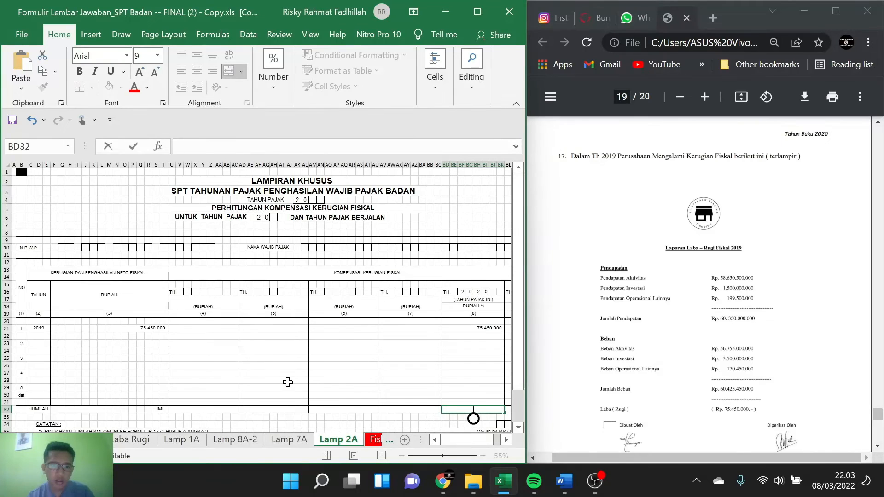
{"action": "scroll", "coordinate": [287, 382], "scroll_direction": "down", "scroll_amount": 2}
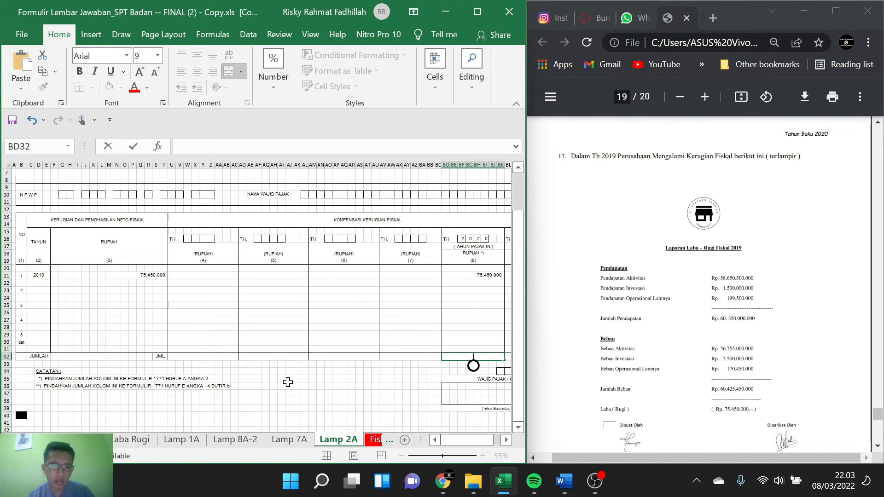
{"action": "scroll", "coordinate": [136, 442], "scroll_direction": "up", "scroll_amount": 10}
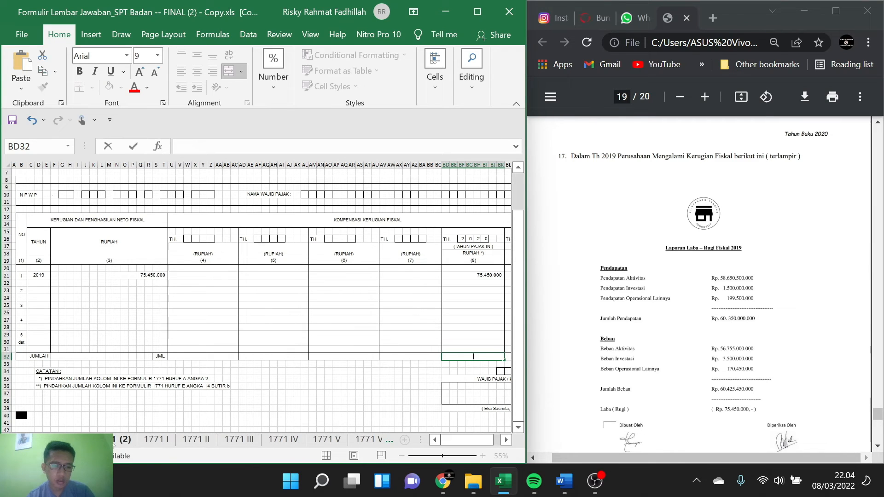
{"action": "left_click", "coordinate": [113, 440]}
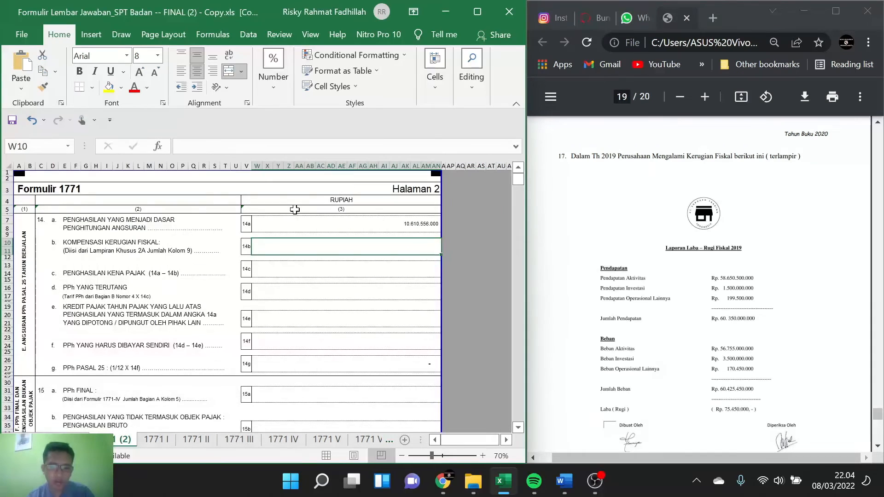
Step: Enter 0 for the fiscal loss compensation in 14b and link the taxable income in 14c to the 14a amount
{"action": "type", "text": "0"}
{"action": "key", "text": "Return"}
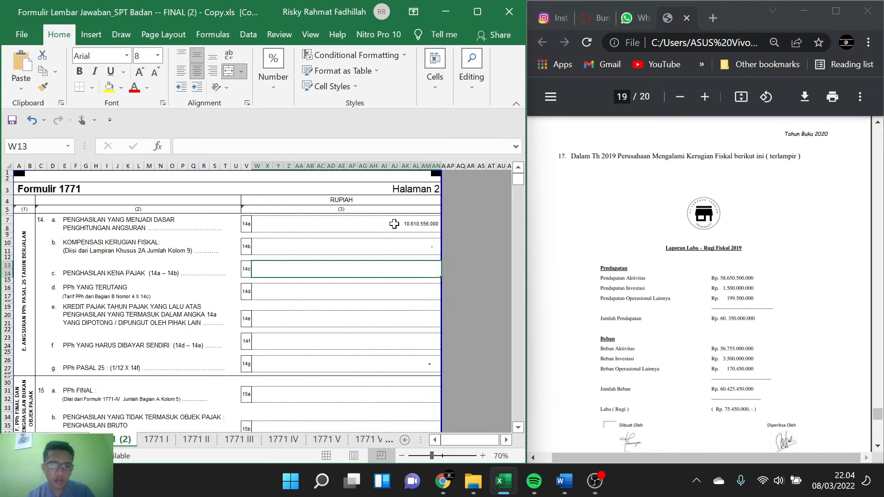
{"action": "left_click", "coordinate": [394, 224]}
{"action": "left_click", "coordinate": [397, 267]}
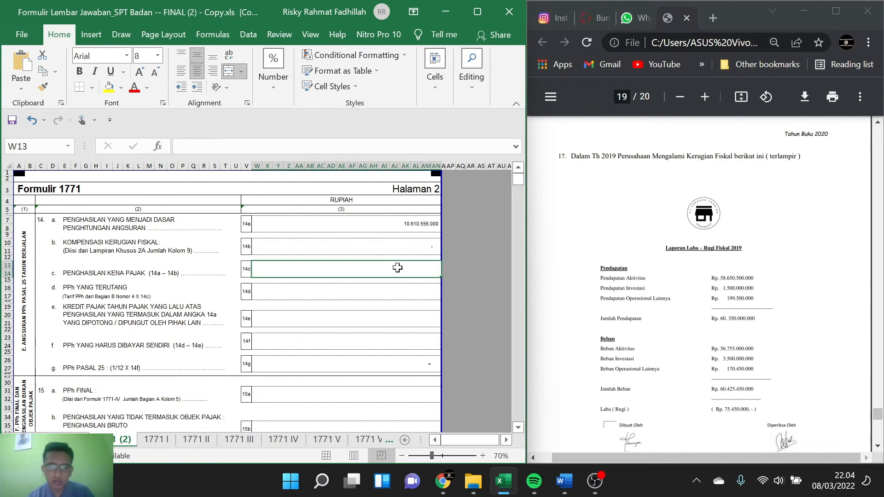
{"action": "type", "text": "="}
{"action": "left_click", "coordinate": [417, 224]}
{"action": "key", "text": "Return"}
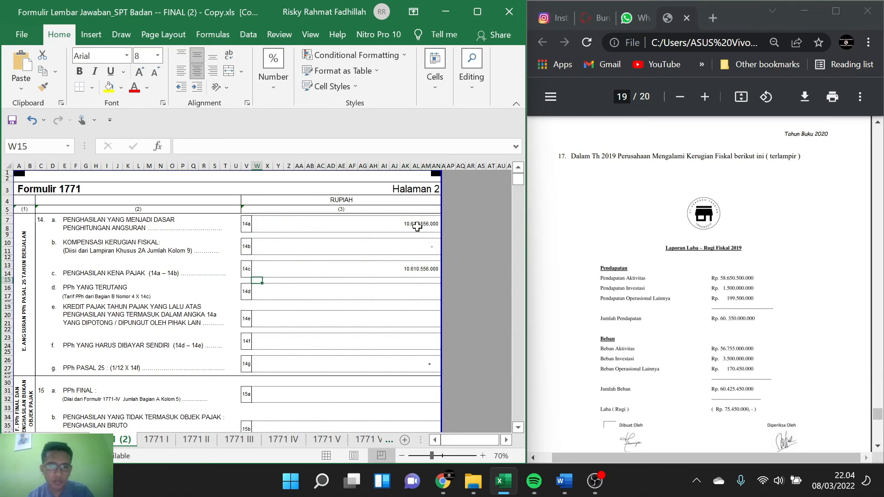
{"action": "left_click", "coordinate": [340, 293]}
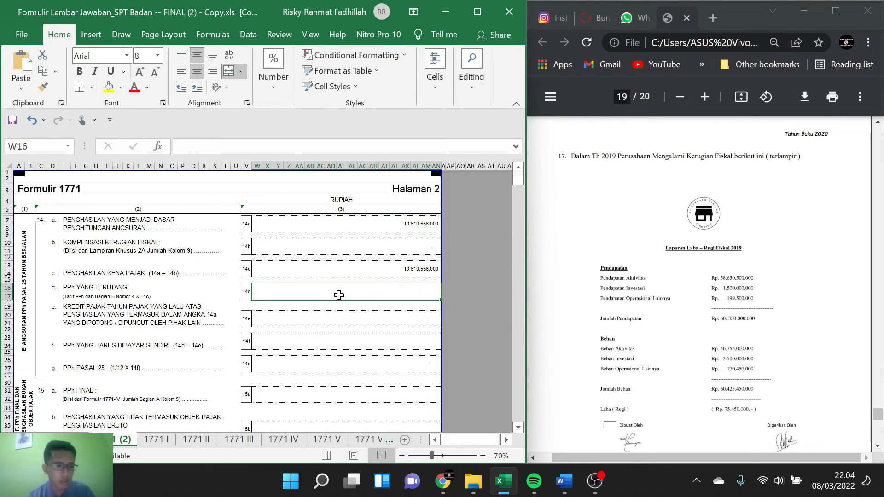
{"action": "type", "text": "="}
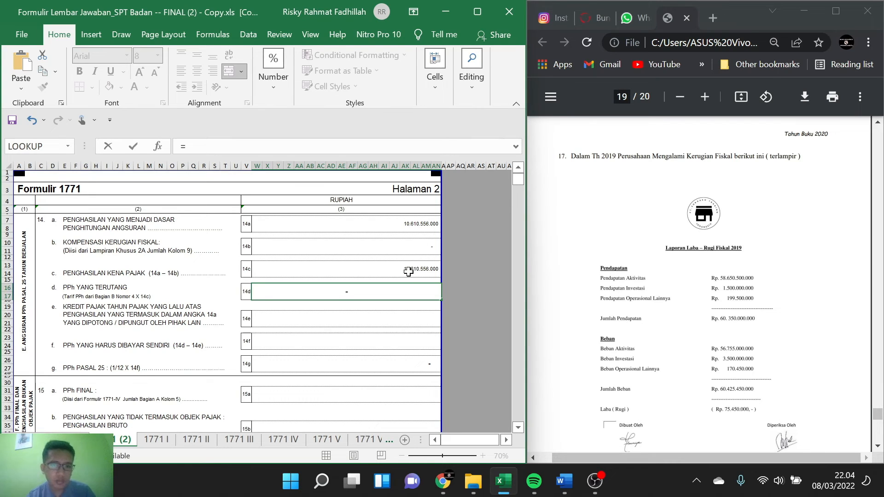
{"action": "left_click", "coordinate": [407, 270]}
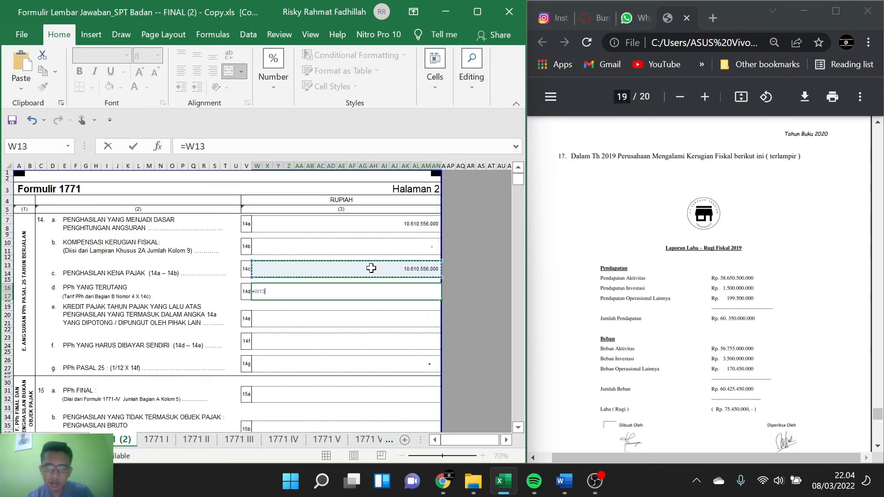
{"action": "key", "text": "BackSpace"}
{"action": "key", "text": "BackSpace"}
{"action": "key", "text": "BackSpace"}
{"action": "type", "text": "4"}
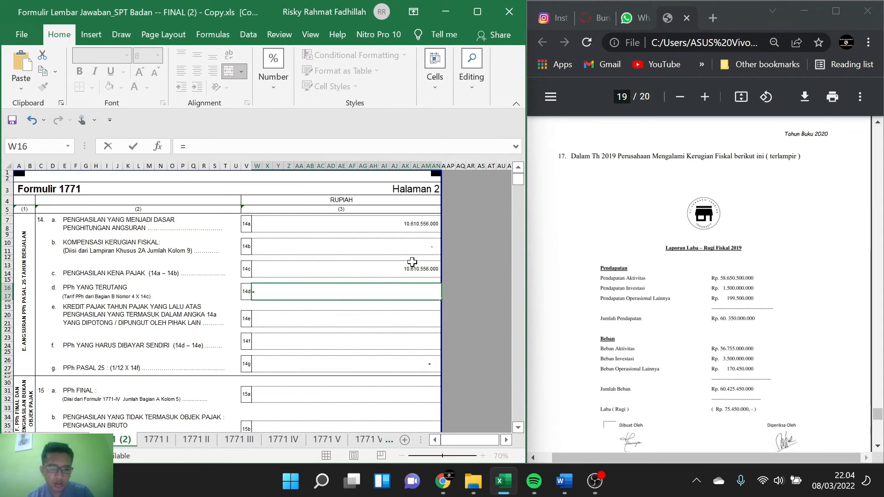
{"action": "type", "text": "8"}
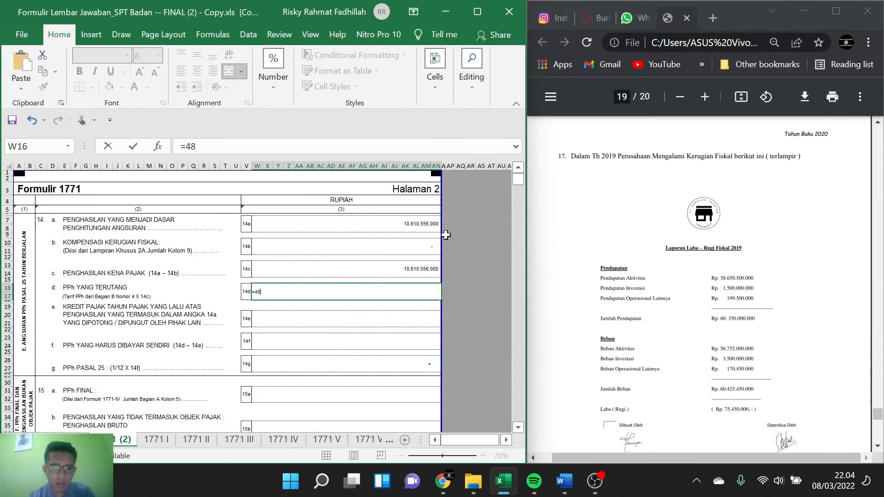
{"action": "type", "text": "00"}
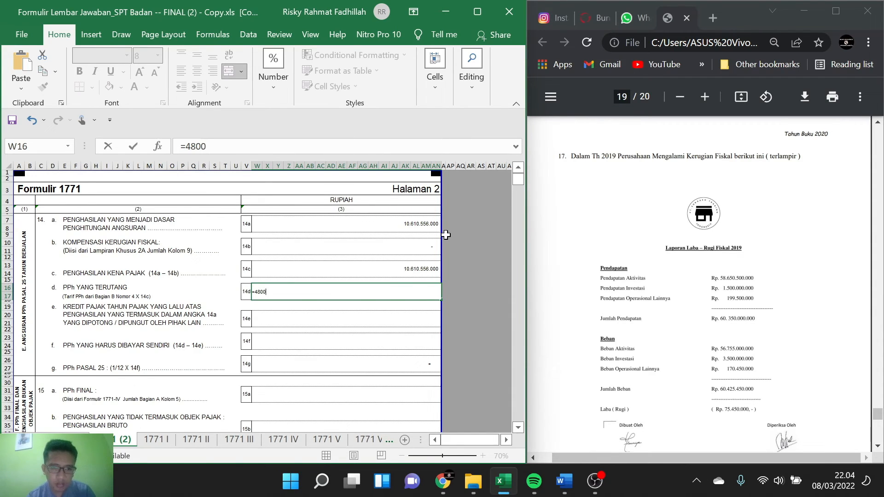
{"action": "type", "text": "000000"}
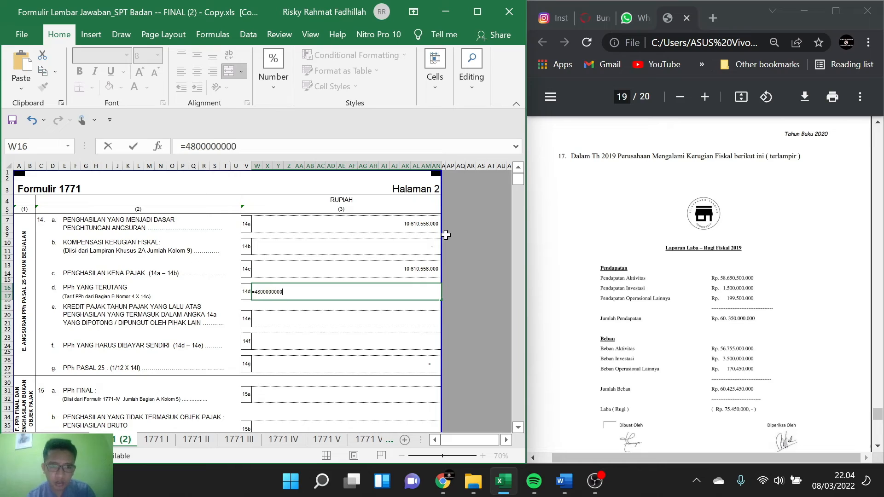
{"action": "type", "text": "/"}
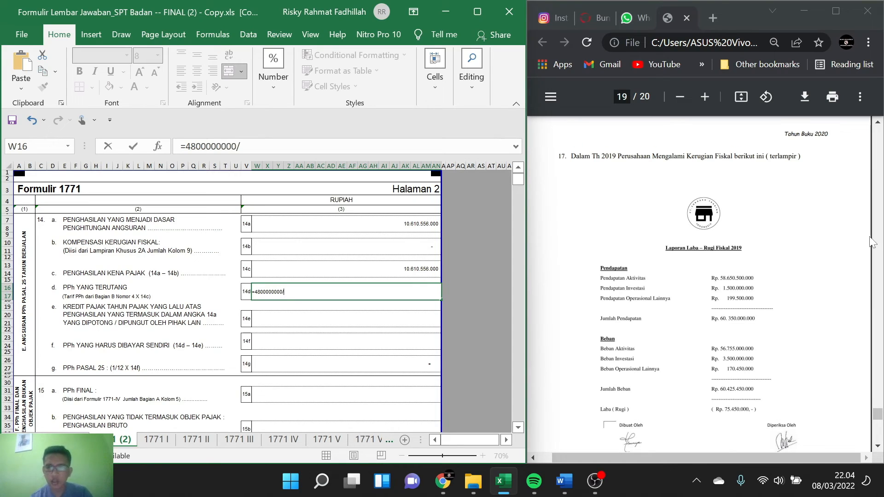
Step: Find the Penjualan amount in the 2020 commercial financial report on PDF page 2 and insert 28.312.061.500 as the divisor in the 14d formula
{"action": "scroll", "coordinate": [871, 242], "scroll_direction": "up", "scroll_amount": 20}
{"action": "scroll", "coordinate": [871, 243], "scroll_direction": "up", "scroll_amount": 20}
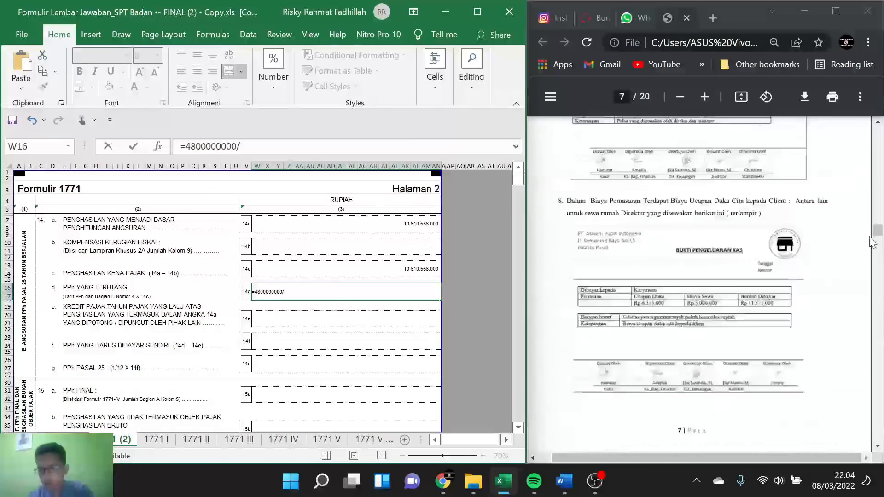
{"action": "scroll", "coordinate": [871, 242], "scroll_direction": "down", "scroll_amount": 1}
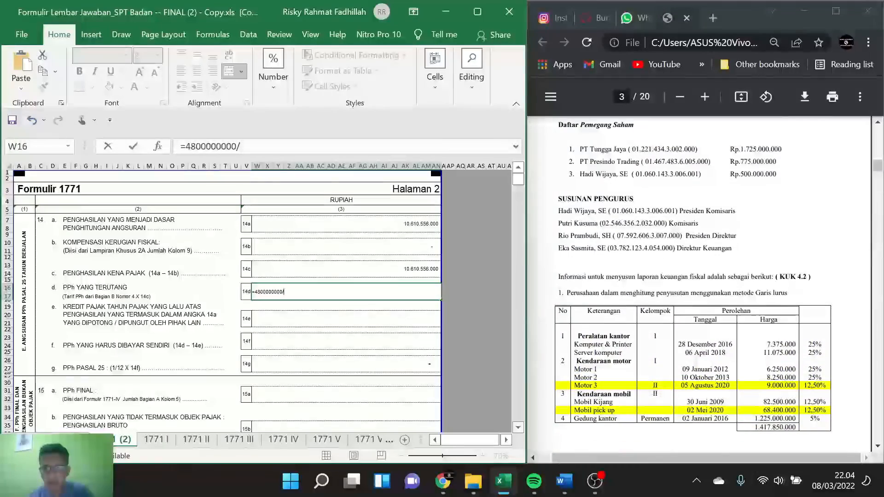
{"action": "scroll", "coordinate": [699, 283], "scroll_direction": "up", "scroll_amount": 15}
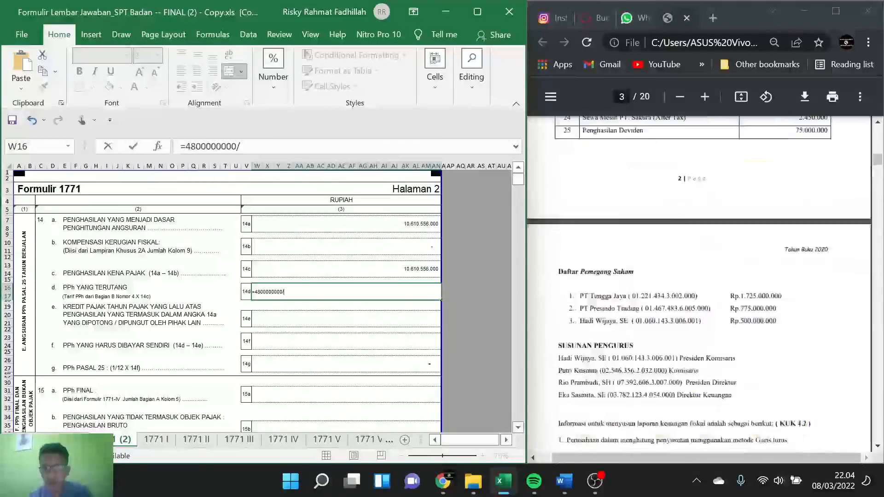
{"action": "scroll", "coordinate": [777, 207], "scroll_direction": "down", "scroll_amount": 12}
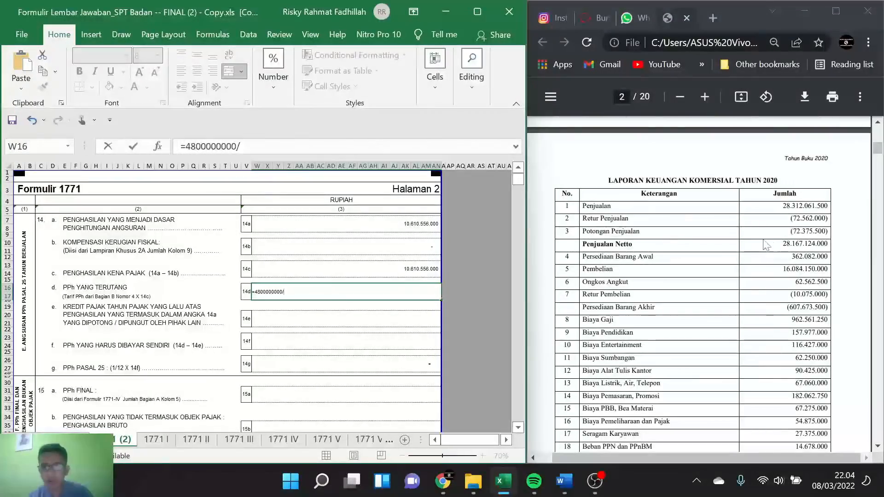
{"action": "left_click_drag", "start_coordinate": [778, 207], "coordinate": [828, 207]}
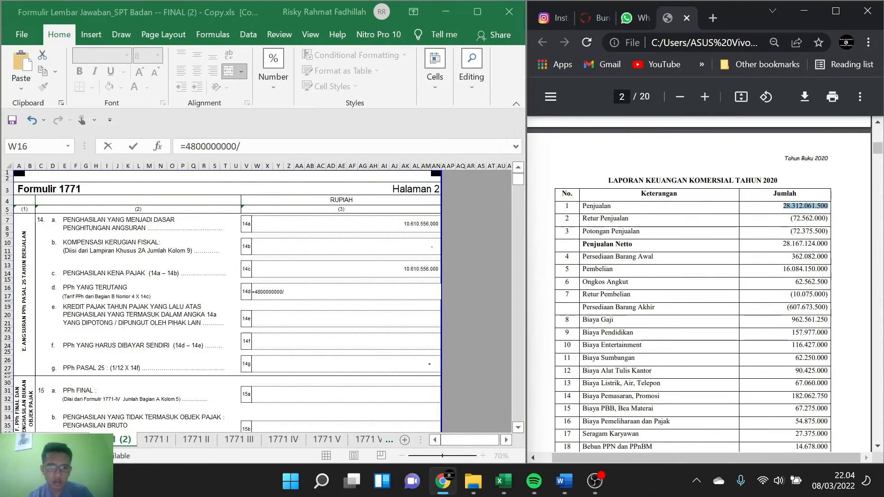
{"action": "key", "text": "alt+Tab"}
{"action": "key", "text": "ctrl+v"}
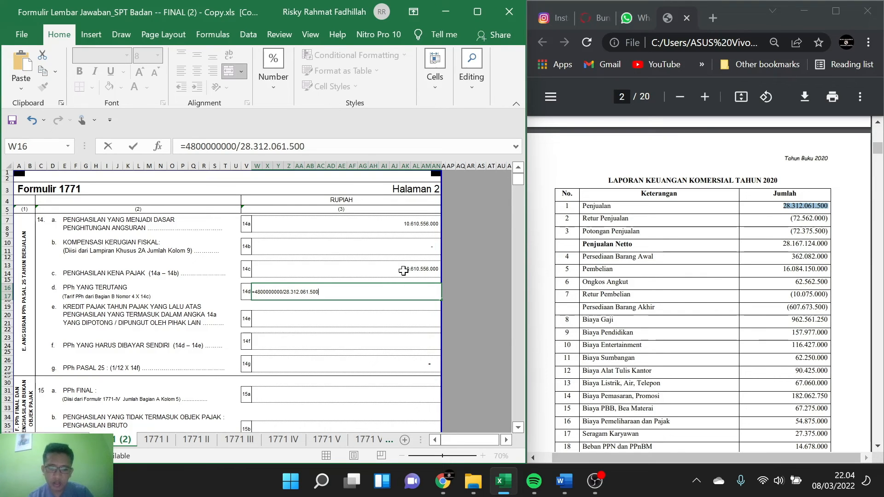
{"action": "type", "text": "*"}
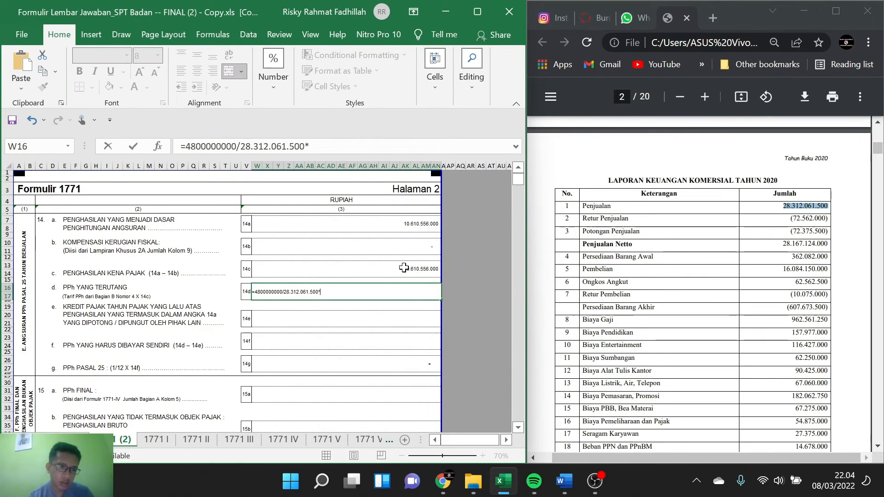
{"action": "left_click", "coordinate": [410, 269]}
{"action": "key", "text": "Return"}
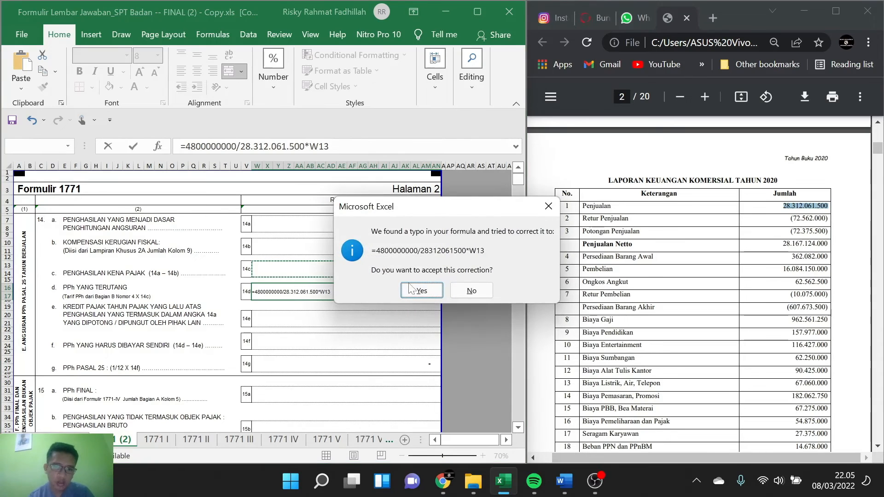
{"action": "left_click", "coordinate": [421, 291]}
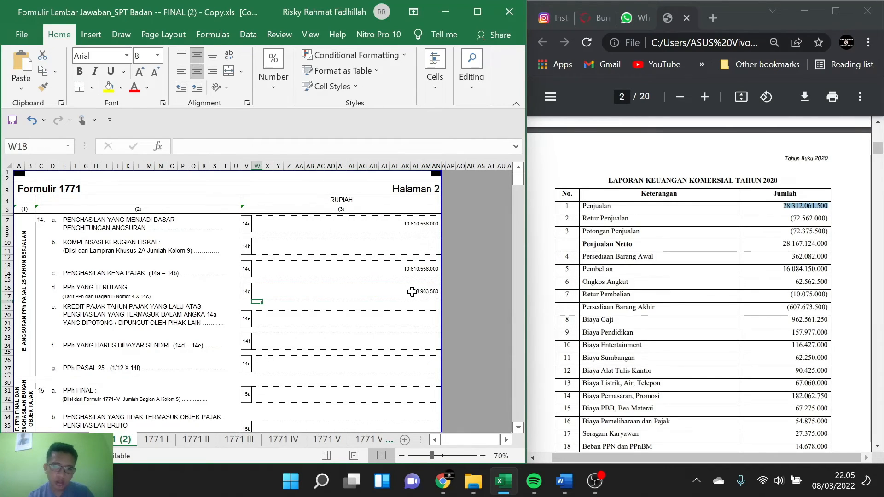
{"action": "key", "text": "ctrl+c"}
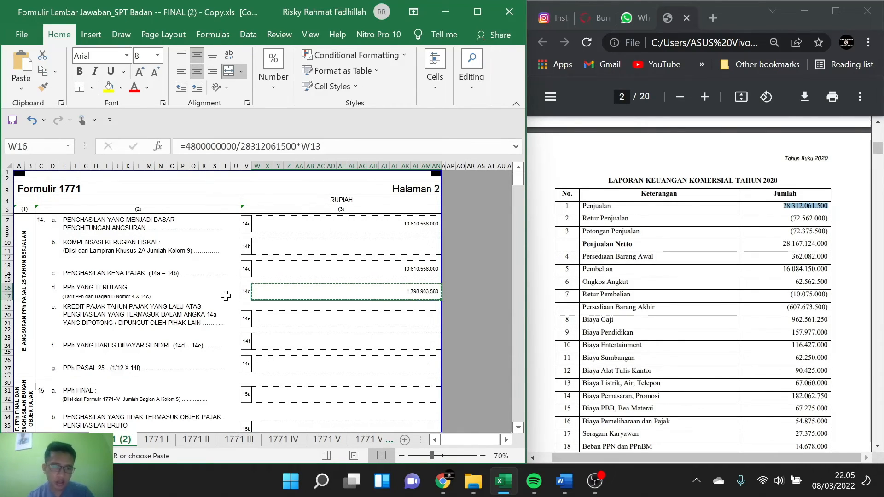
{"action": "left_click", "coordinate": [267, 307]}
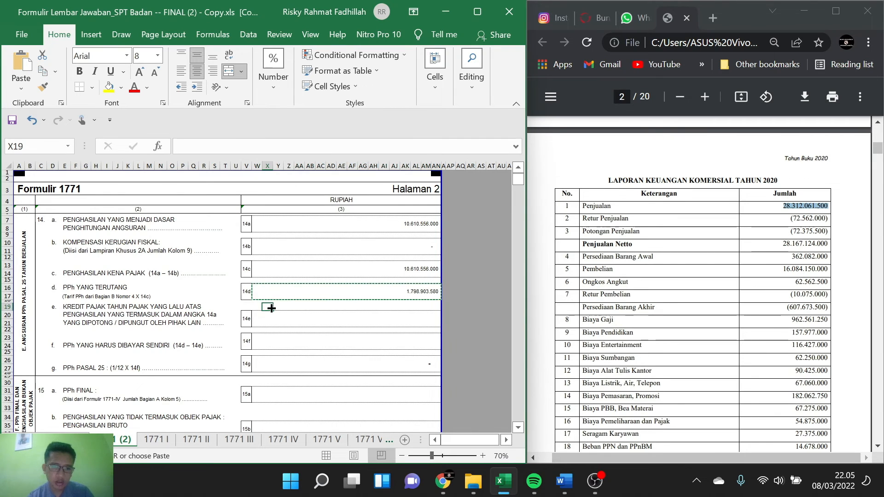
{"action": "type", "text": "17"}
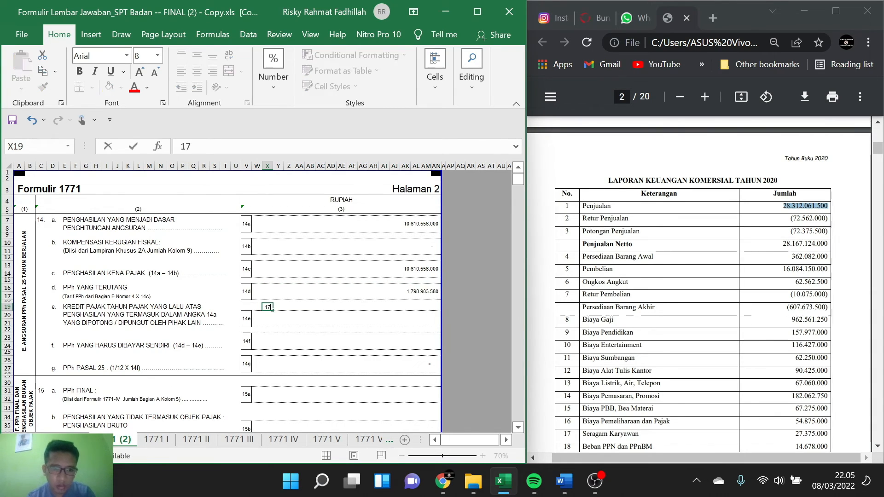
{"action": "type", "text": "98"}
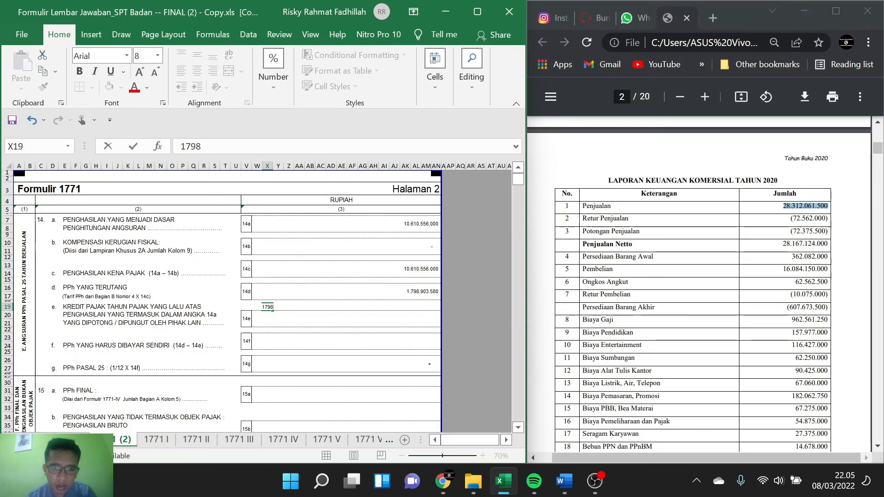
{"action": "type", "text": "903580"}
{"action": "key", "text": "ctrl+a"}
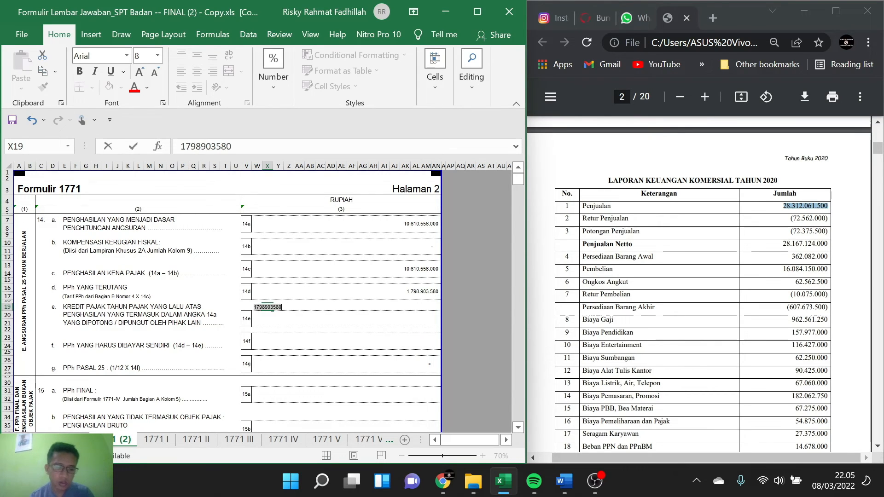
{"action": "key", "text": "ctrl+c"}
{"action": "key", "text": "BackSpace"}
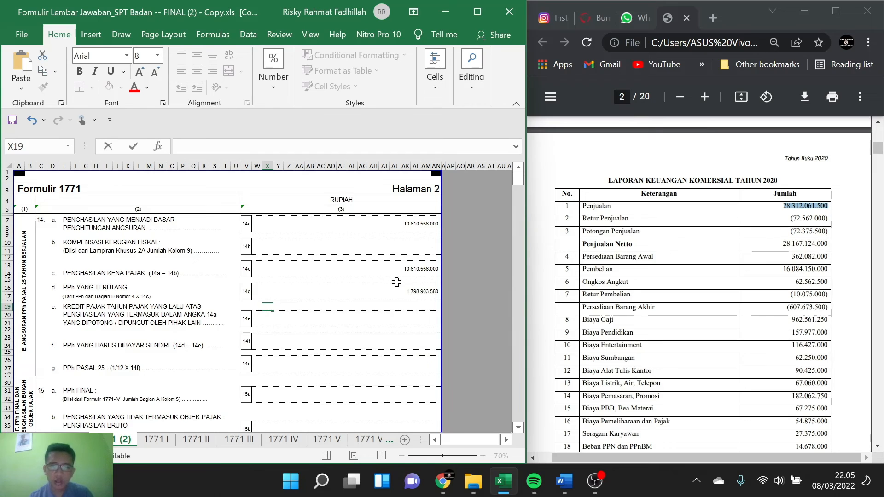
{"action": "left_click", "coordinate": [416, 296]}
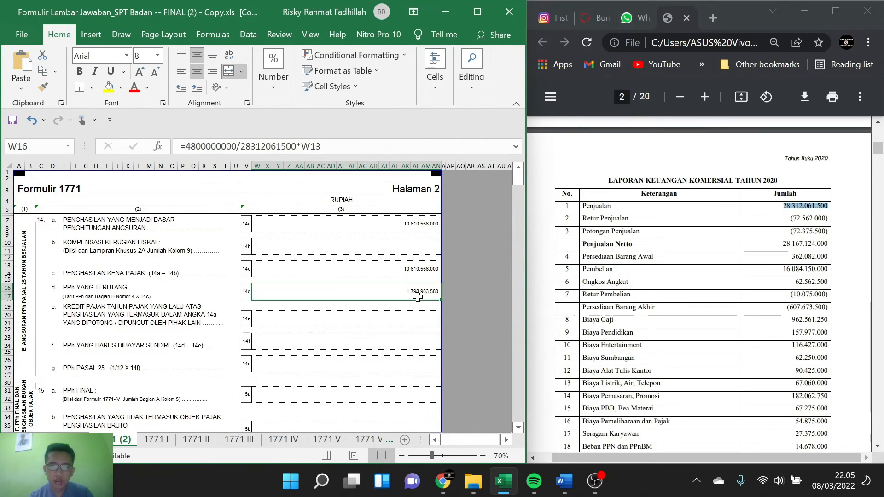
{"action": "double_click", "coordinate": [417, 296]}
{"action": "key", "text": "ctrl+a"}
{"action": "key", "text": "BackSpace"}
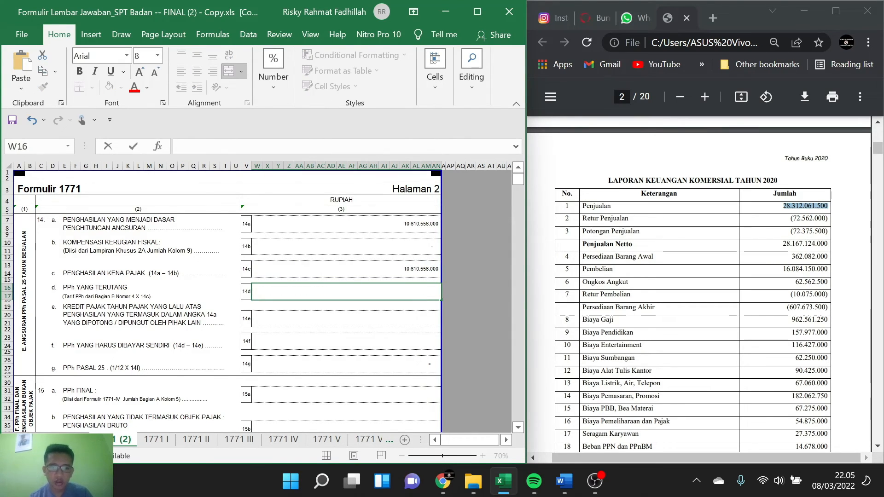
{"action": "left_click", "coordinate": [264, 307]}
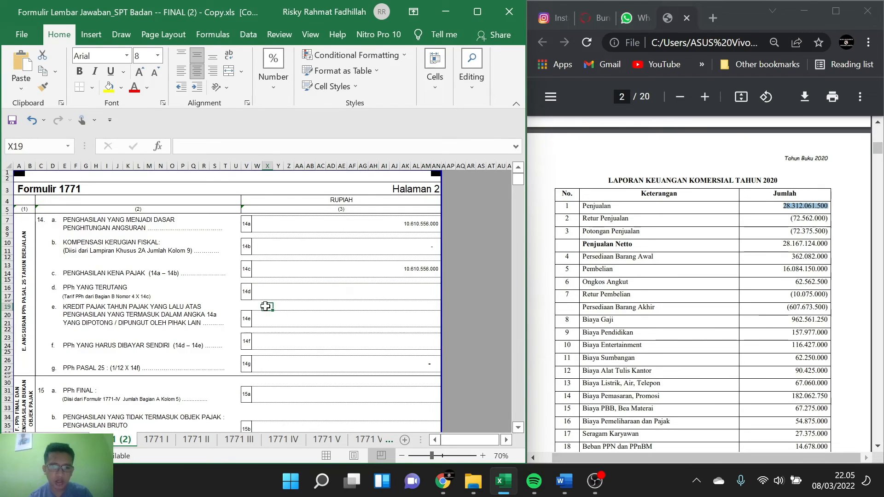
{"action": "type", "text": "1798903580"}
Step: Calculate the income in 14d without the facility portion by subtracting helper cell X19 from 14c, using =W13-X19
{"action": "left_click", "coordinate": [317, 289]}
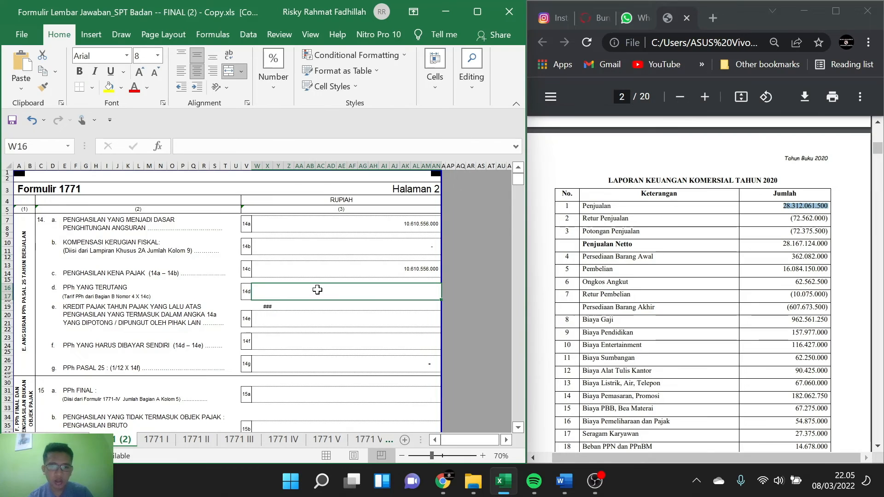
{"action": "type", "text": "="}
{"action": "left_click", "coordinate": [402, 269]}
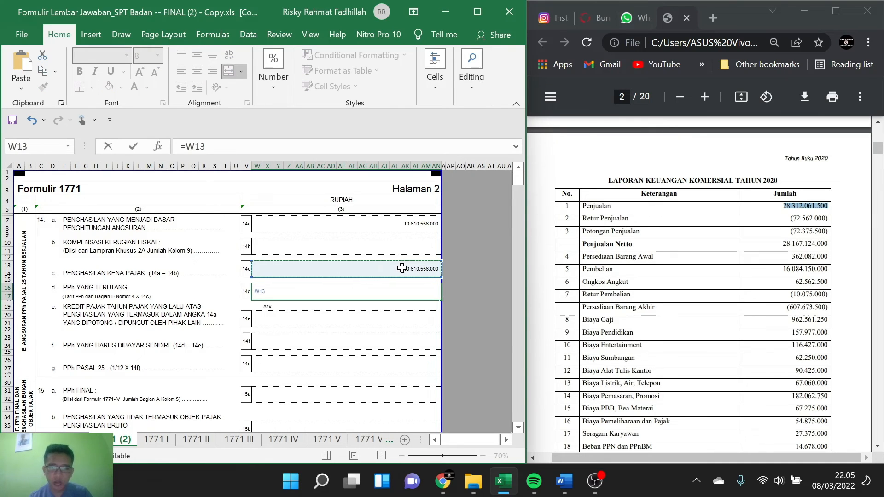
{"action": "type", "text": "=A"}
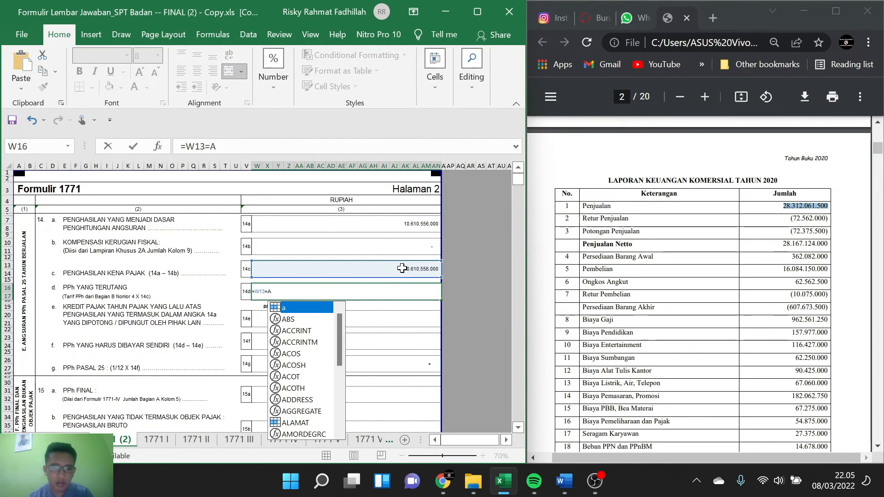
{"action": "key", "text": "BackSpace"}
{"action": "key", "text": "BackSpace"}
{"action": "type", "text": "-"}
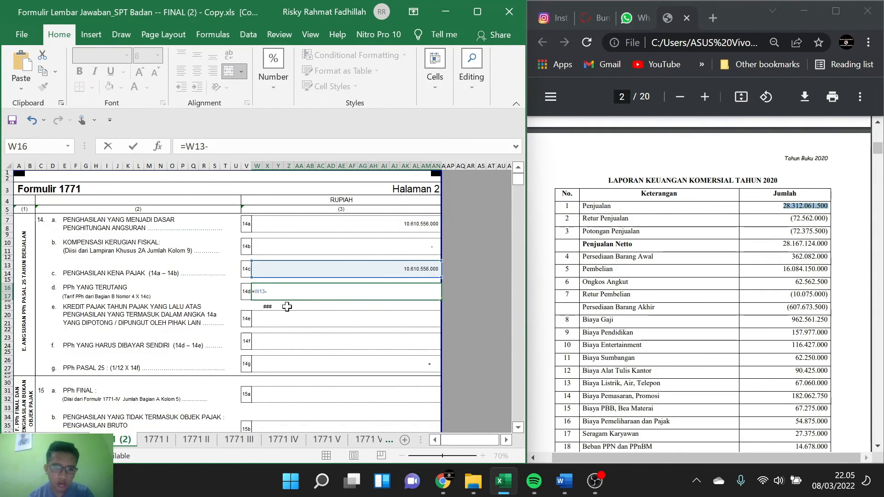
{"action": "left_click", "coordinate": [268, 306]}
{"action": "key", "text": "Return"}
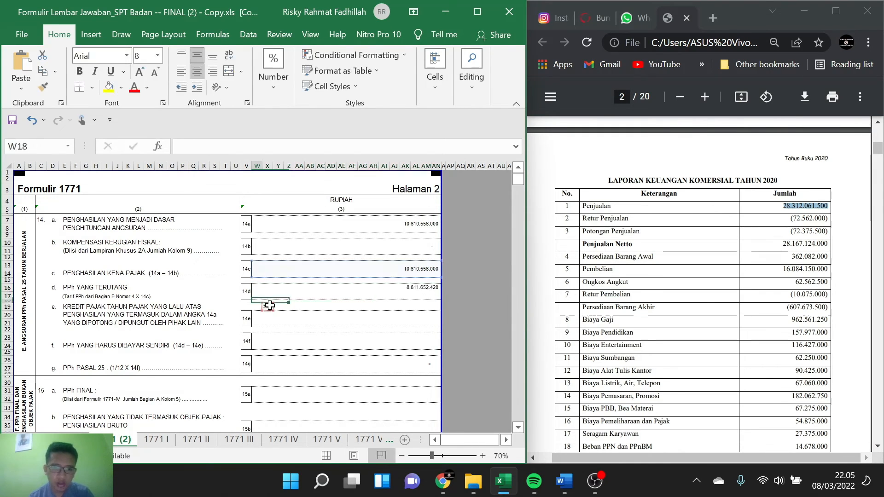
{"action": "left_click", "coordinate": [357, 307]}
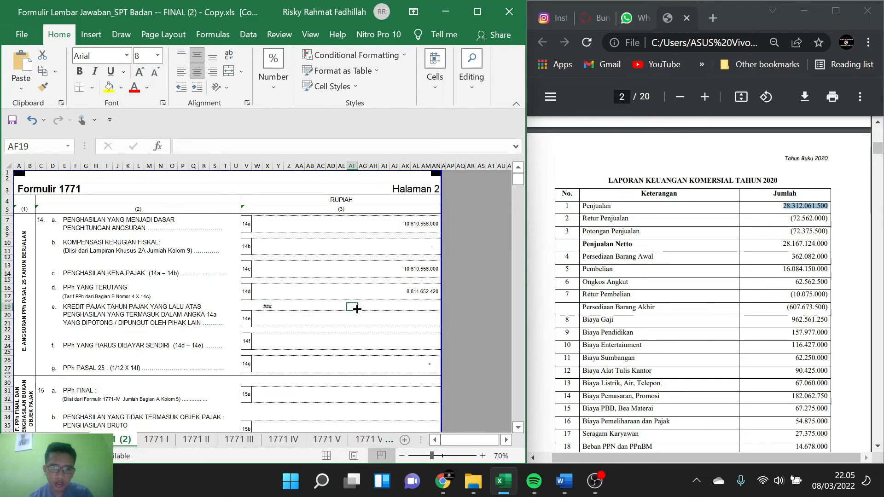
{"action": "type", "text": "8"}
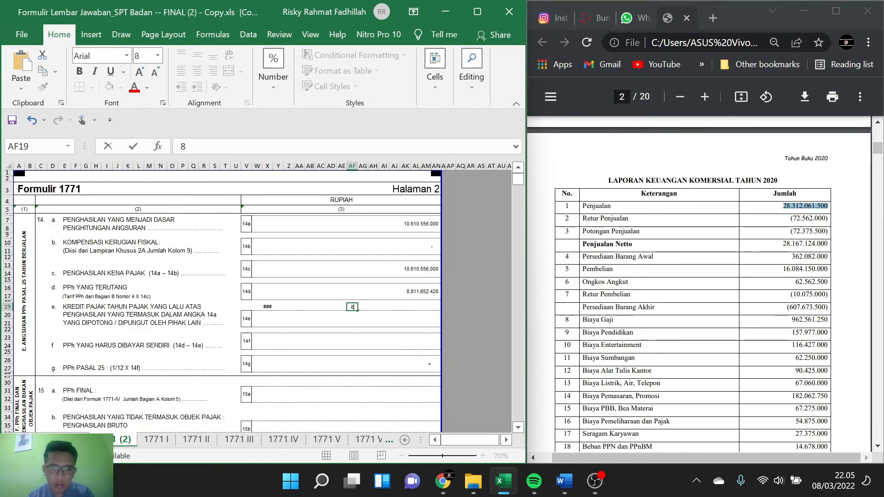
{"action": "type", "text": "811"}
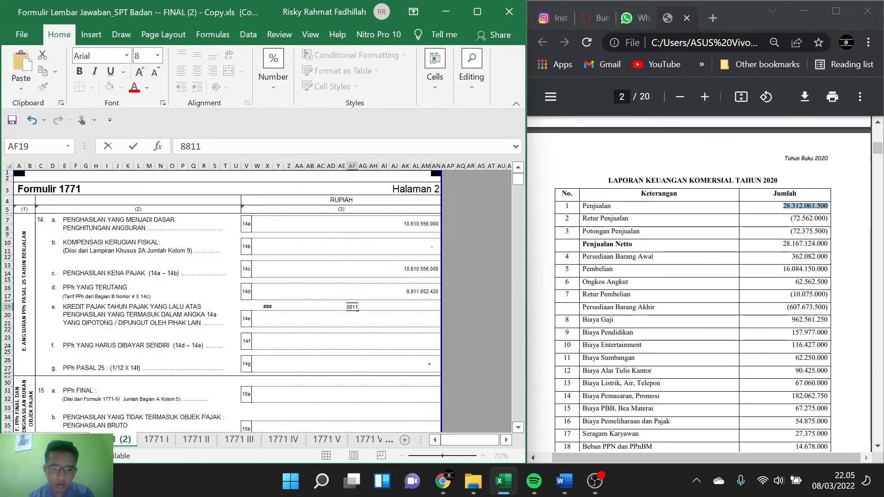
{"action": "type", "text": "64"}
{"action": "key", "text": "BackSpace"}
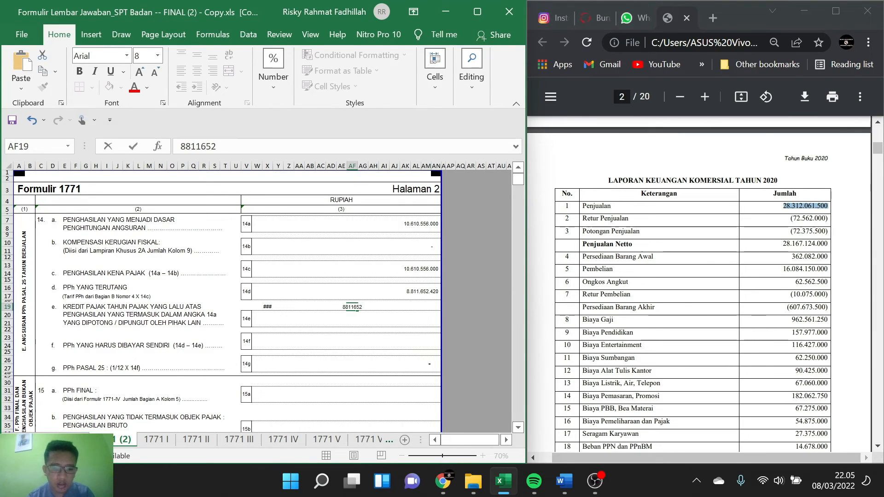
{"action": "type", "text": "20"}
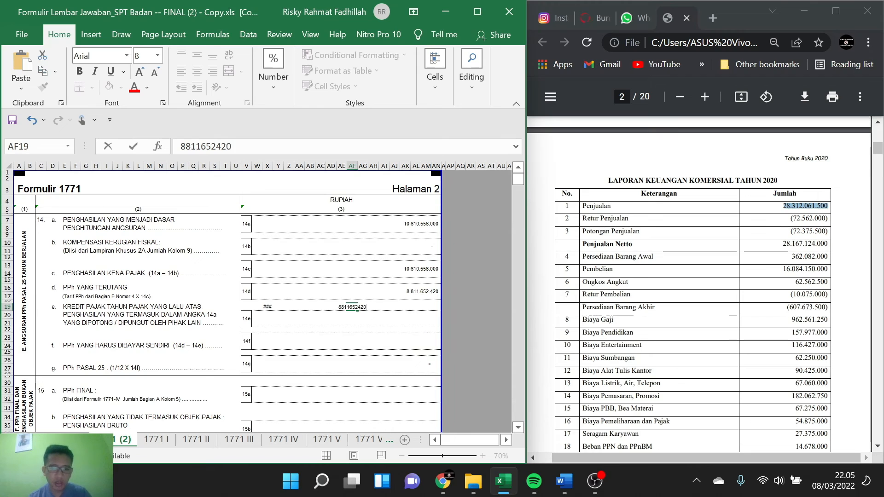
{"action": "left_click", "coordinate": [393, 309]}
Step: Replace the 14d formula with the tax due on both income portions, =(X19*50%*22%)+(AF19*22%)
{"action": "left_click", "coordinate": [391, 291]}
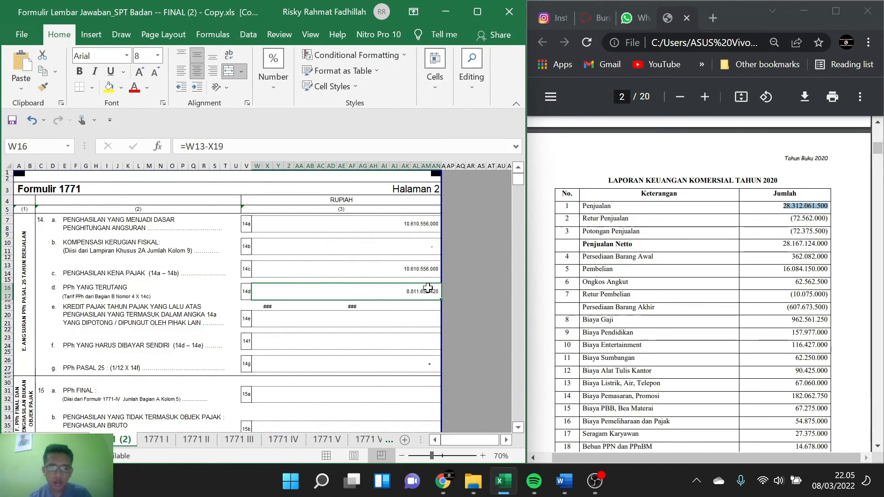
{"action": "key", "text": "F2"}
{"action": "key", "text": "ctrl+a"}
{"action": "key", "text": "BackSpace"}
{"action": "type", "text": "="}
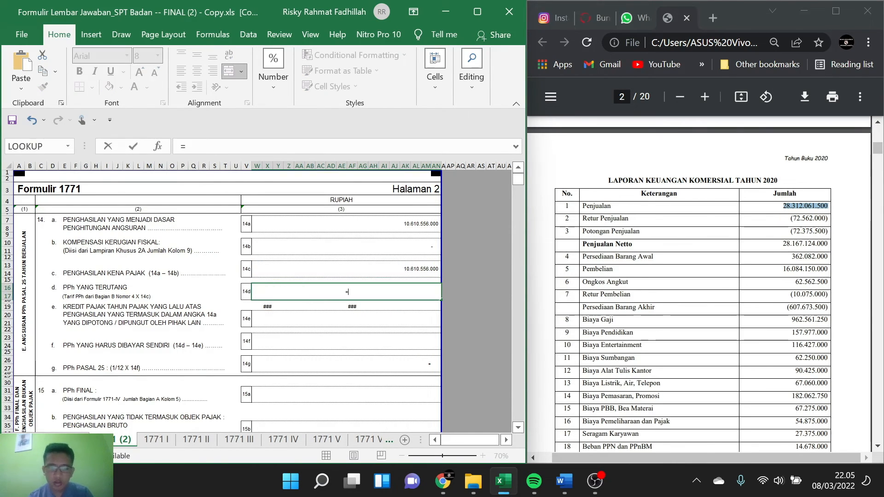
{"action": "left_click", "coordinate": [267, 308]}
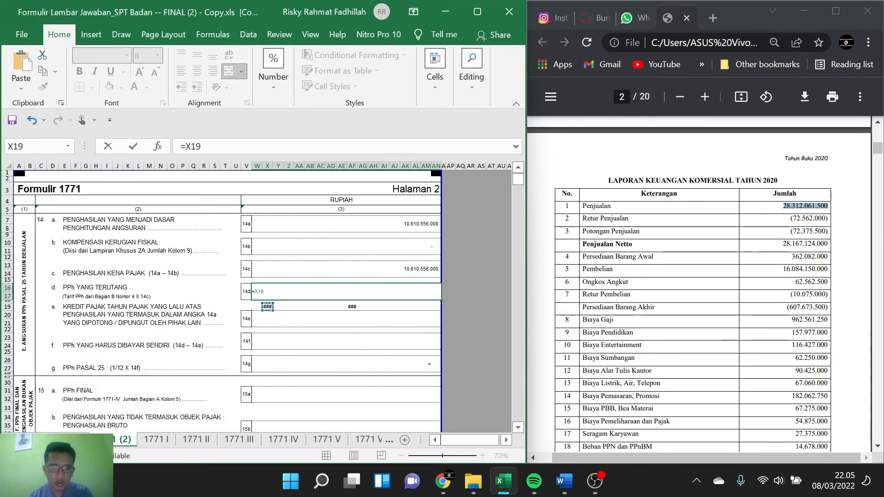
{"action": "type", "text": "(X19"}
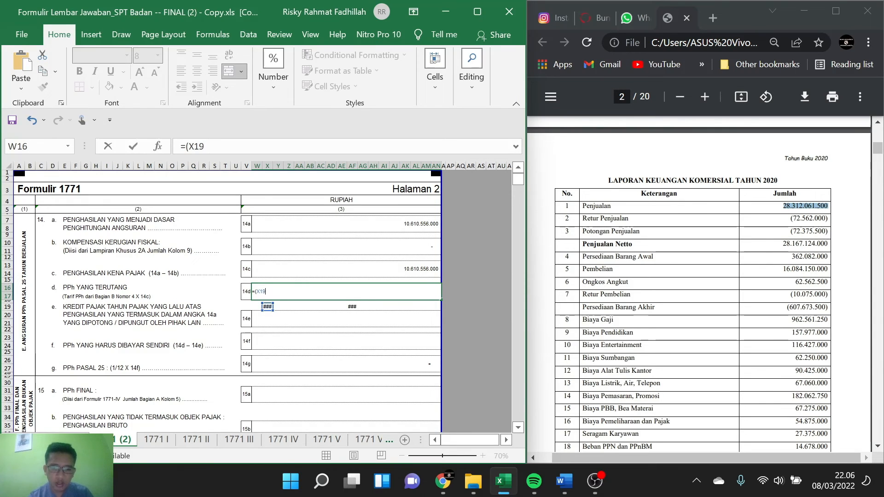
{"action": "type", "text": "*50%*22&"}
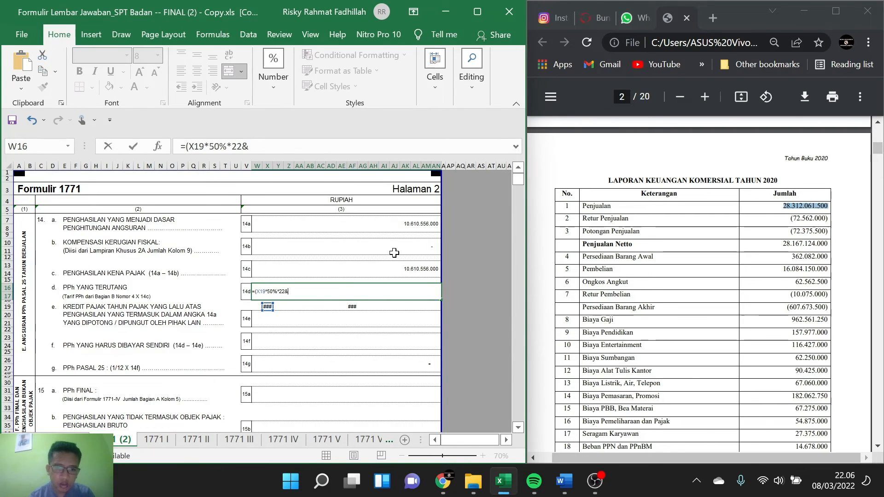
{"action": "type", "text": "%)+("}
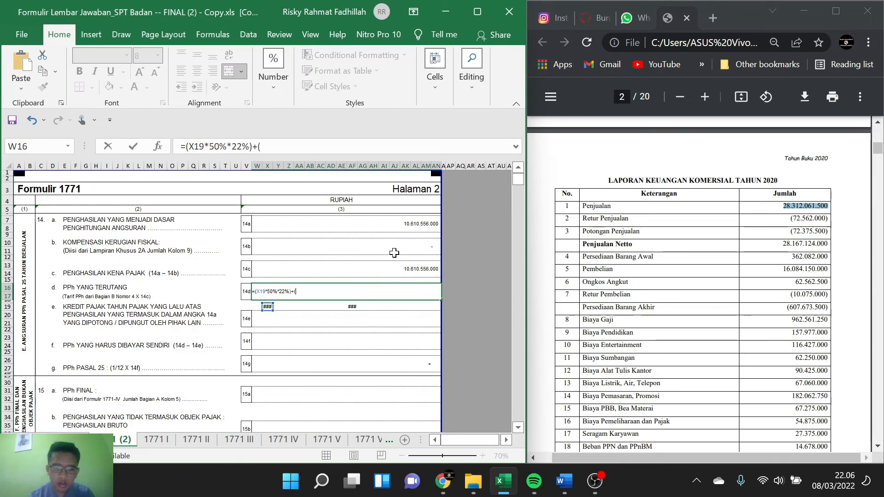
{"action": "left_click", "coordinate": [357, 306]}
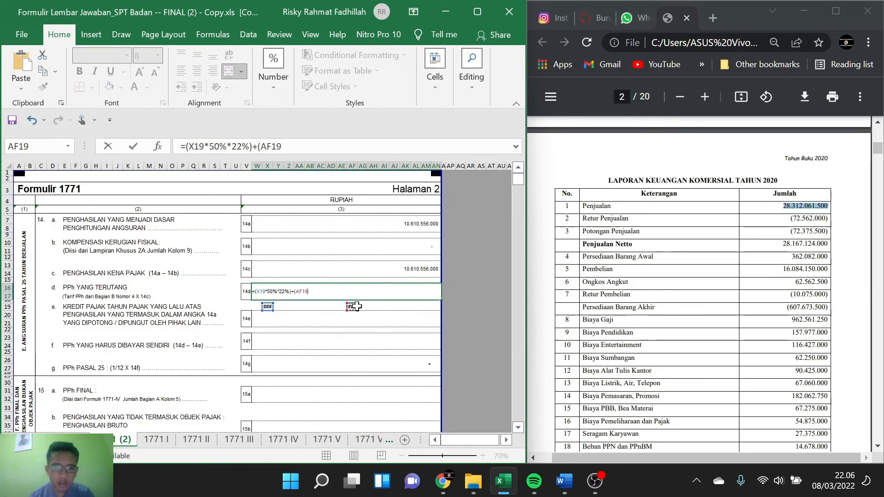
{"action": "type", "text": "*"}
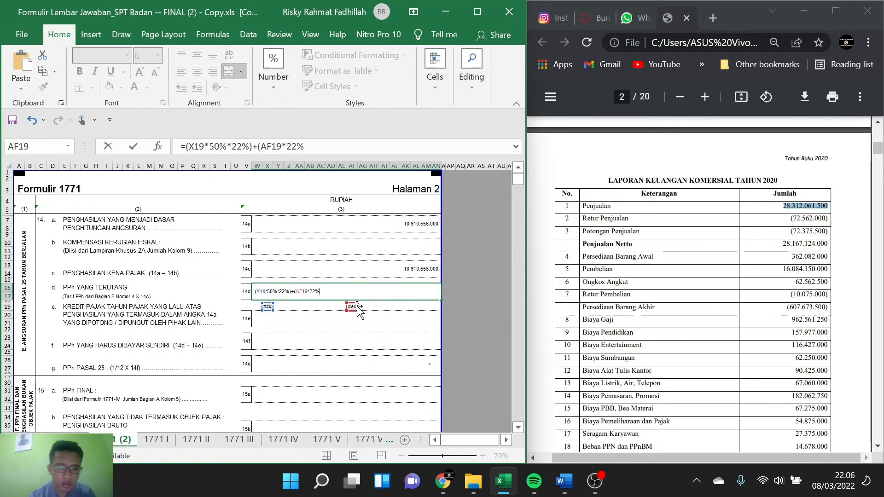
{"action": "type", "text": "22%"}
{"action": "key", "text": "Return"}
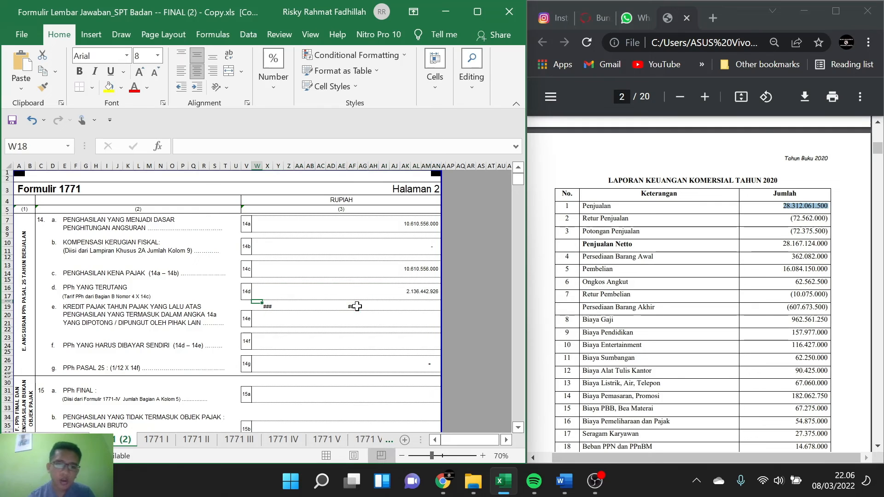
Step: Look through the attachment sheets for the domestic tax credit list in 1771 III needed for 14e
{"action": "left_click", "coordinate": [359, 313]}
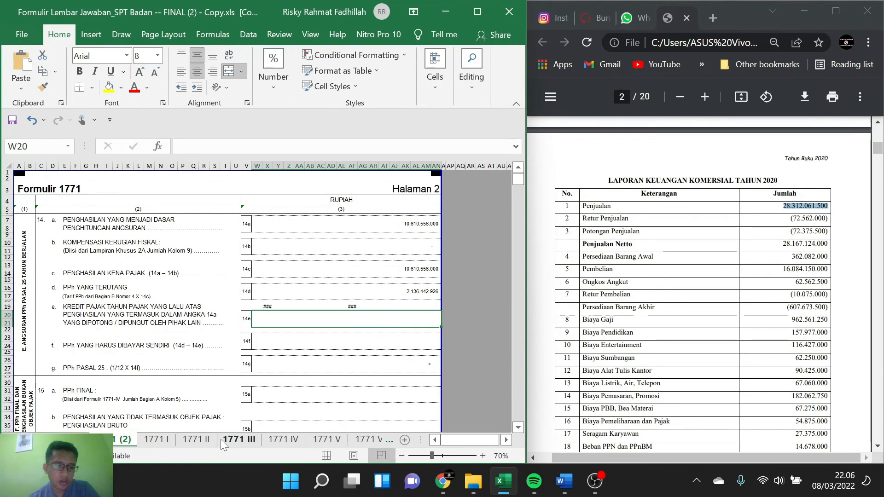
{"action": "left_click", "coordinate": [203, 440]}
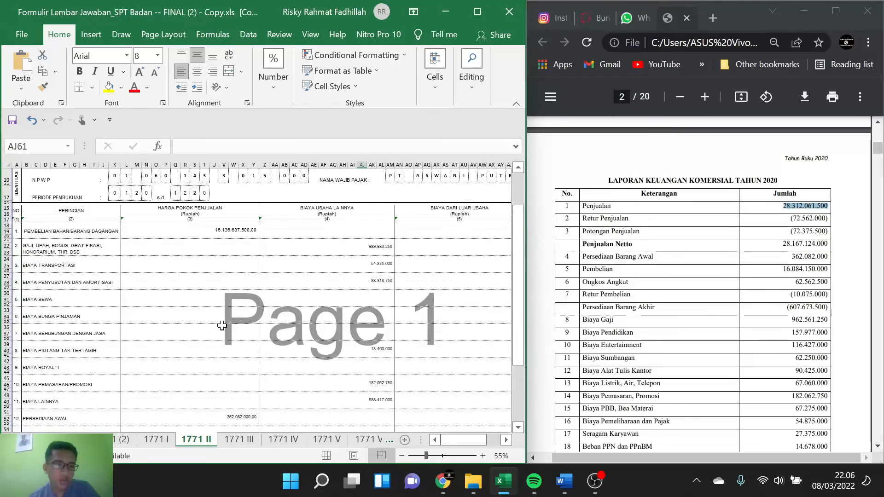
{"action": "left_click", "coordinate": [243, 443]}
{"action": "left_click", "coordinate": [280, 441]}
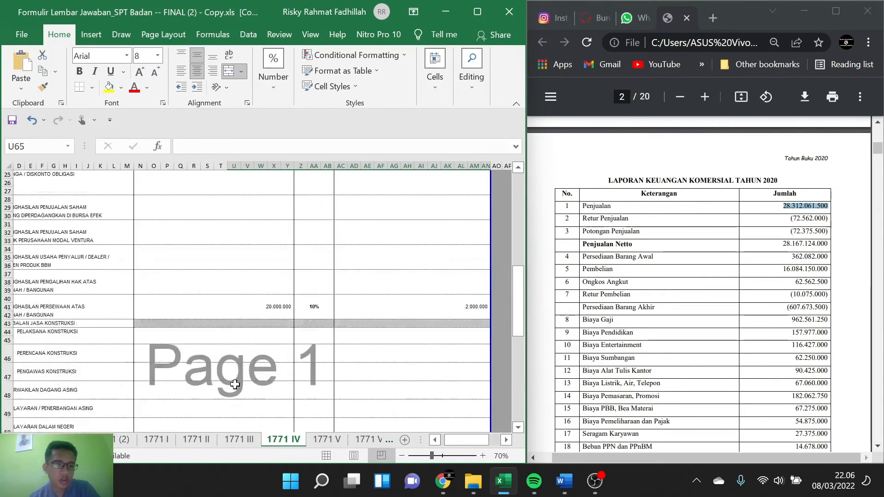
{"action": "left_click", "coordinate": [326, 439]}
{"action": "left_click", "coordinate": [244, 441]}
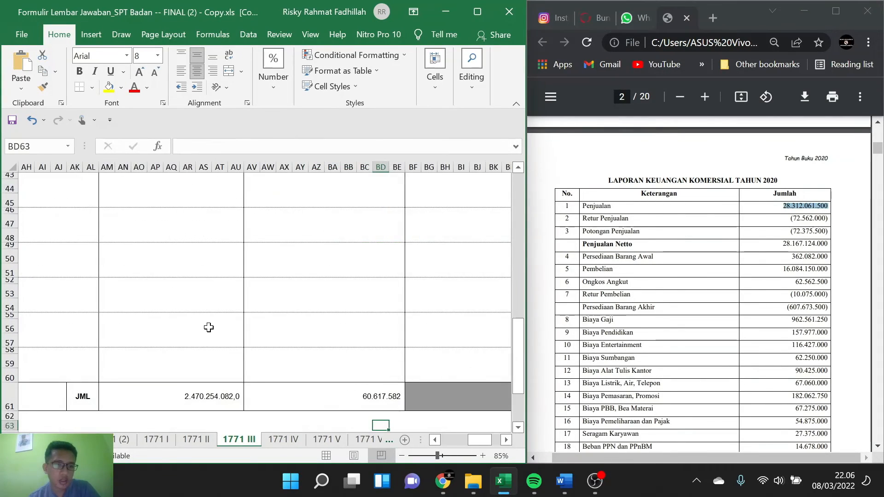
Step: Find the income tax withheld on the sale to Bendaharawan Pemerintah in column 6 of attachment 1771 III
{"action": "scroll", "coordinate": [209, 327], "scroll_direction": "up", "scroll_amount": 13}
{"action": "scroll", "coordinate": [209, 327], "scroll_direction": "left", "scroll_amount": 3}
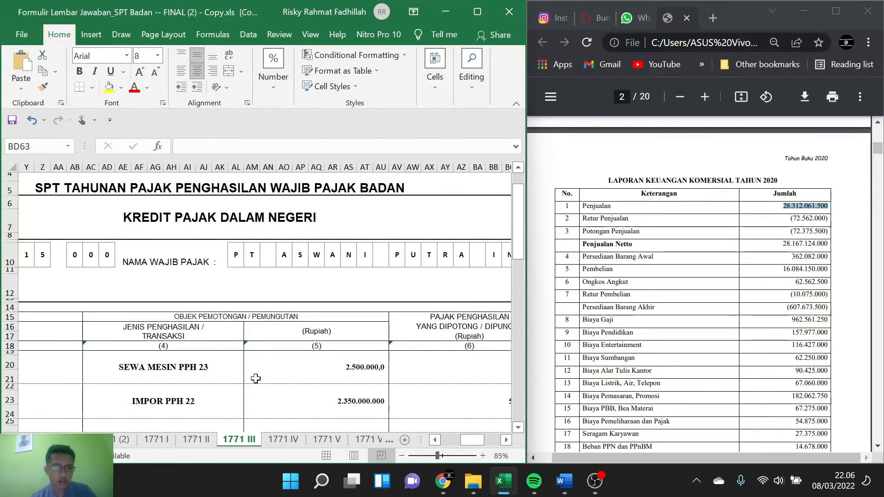
{"action": "scroll", "coordinate": [256, 378], "scroll_direction": "down", "scroll_amount": 1, "text": "ctrl"}
{"action": "scroll", "coordinate": [217, 375], "scroll_direction": "left", "scroll_amount": 4}
{"action": "scroll", "coordinate": [183, 374], "scroll_direction": "down", "scroll_amount": 1, "text": "ctrl"}
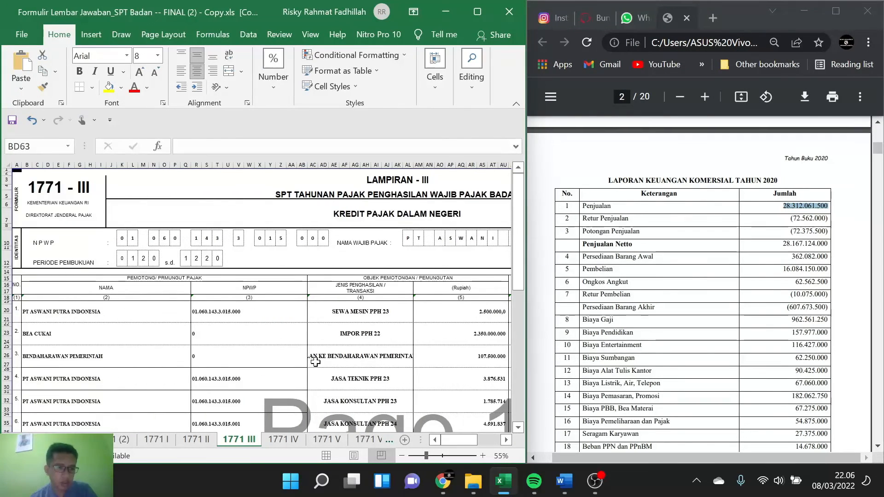
{"action": "scroll", "coordinate": [315, 363], "scroll_direction": "right", "scroll_amount": 4}
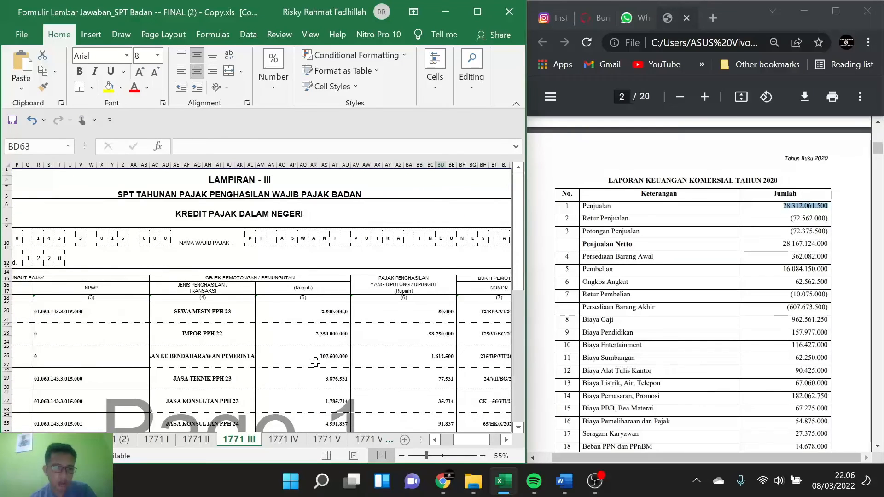
{"action": "scroll", "coordinate": [315, 362], "scroll_direction": "right", "scroll_amount": 3}
{"action": "scroll", "coordinate": [315, 362], "scroll_direction": "right", "scroll_amount": 2}
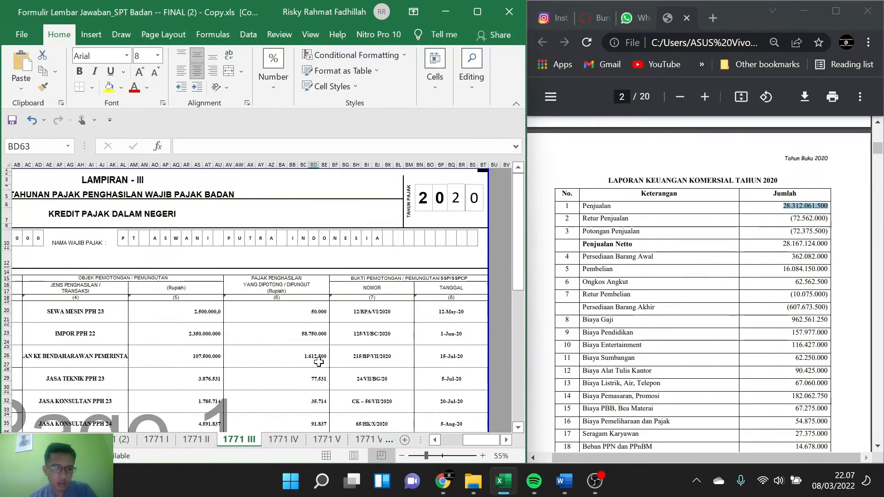
{"action": "left_click", "coordinate": [316, 361]}
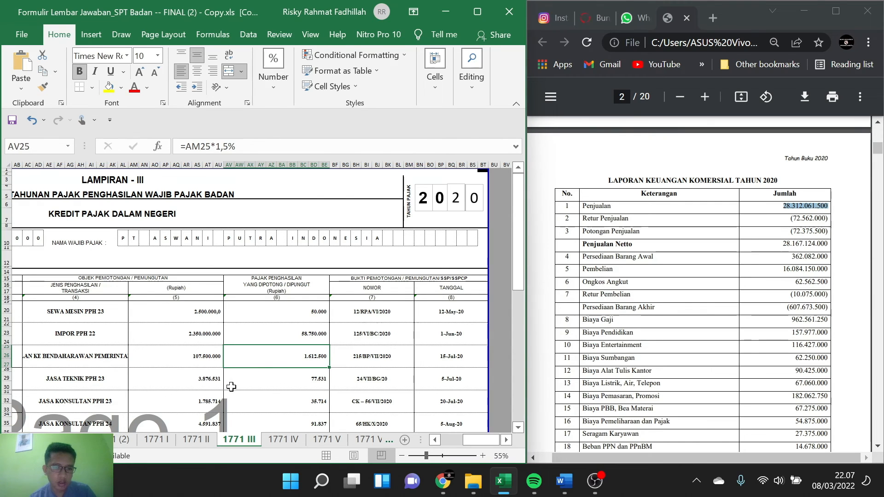
Step: Enter 1612500 as the tax credit in 14e on page 2 of Formulir 1771
{"action": "left_click", "coordinate": [120, 440]}
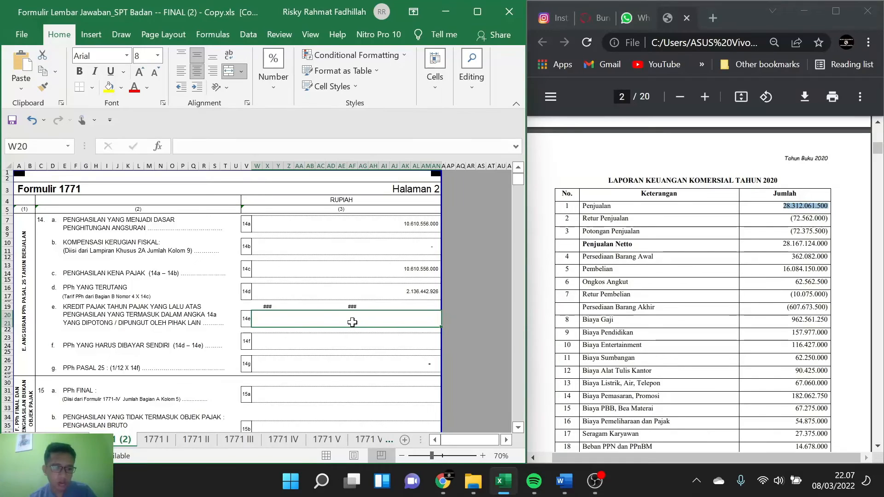
{"action": "type", "text": "1.612"}
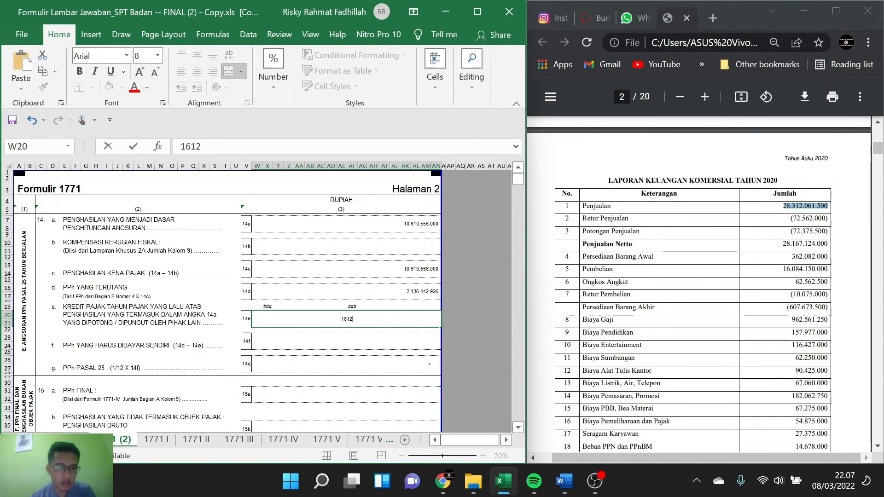
{"action": "type", "text": ".500"}
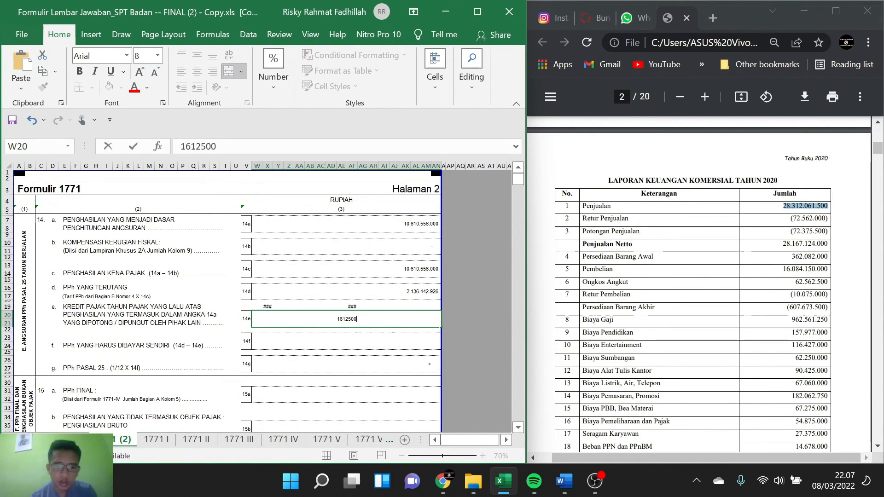
{"action": "key", "text": "Return"}
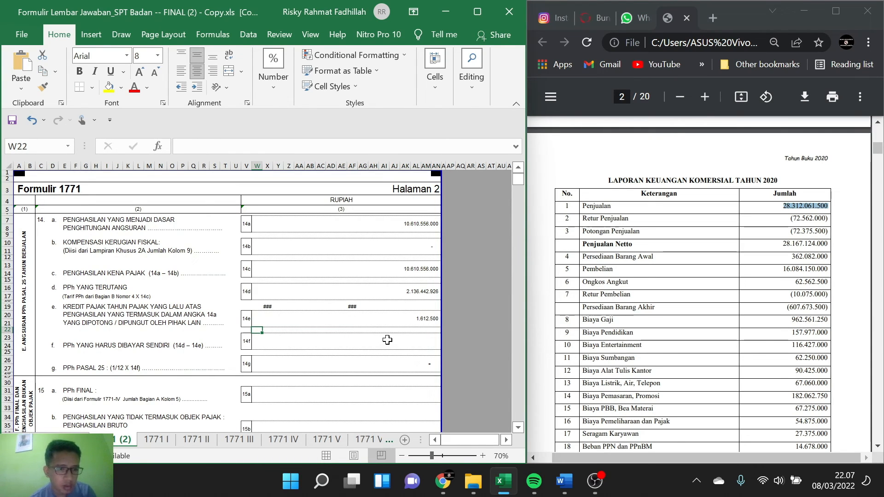
Step: Calculate the tax to be self-paid in 14f by subtracting 14e from 14d, using =W16-W20
{"action": "scroll", "coordinate": [387, 340], "scroll_direction": "down", "scroll_amount": 3}
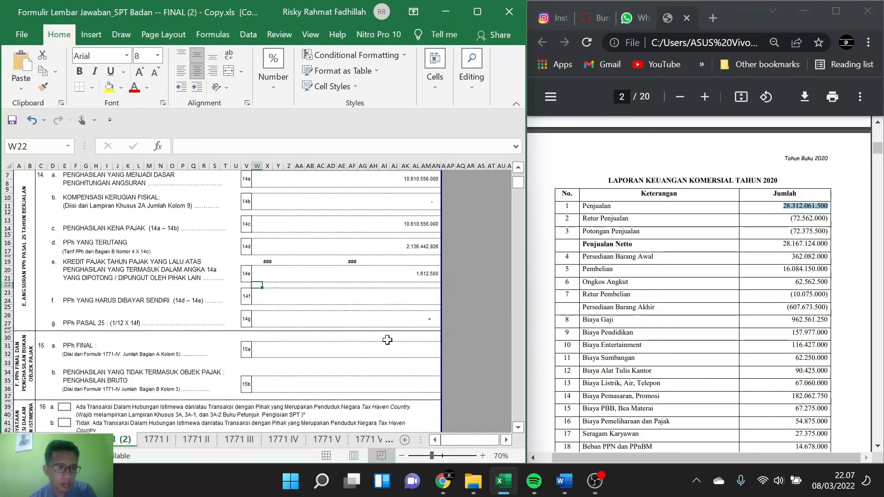
{"action": "scroll", "coordinate": [387, 340], "scroll_direction": "down", "scroll_amount": 1}
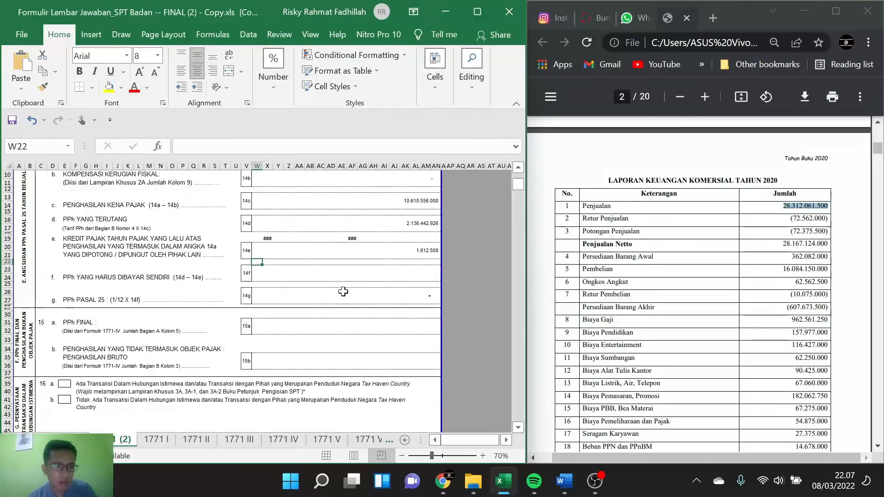
{"action": "left_click", "coordinate": [311, 271]}
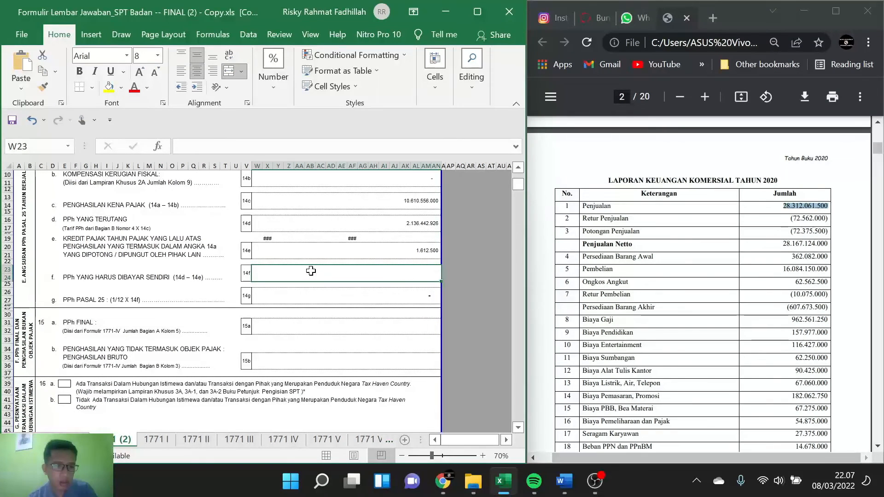
{"action": "type", "text": "="}
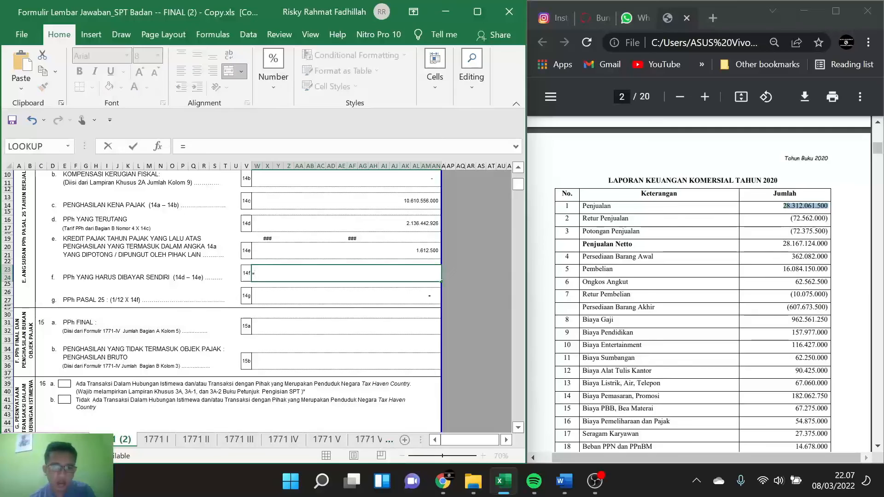
{"action": "left_click", "coordinate": [413, 222]}
{"action": "type", "text": "-"}
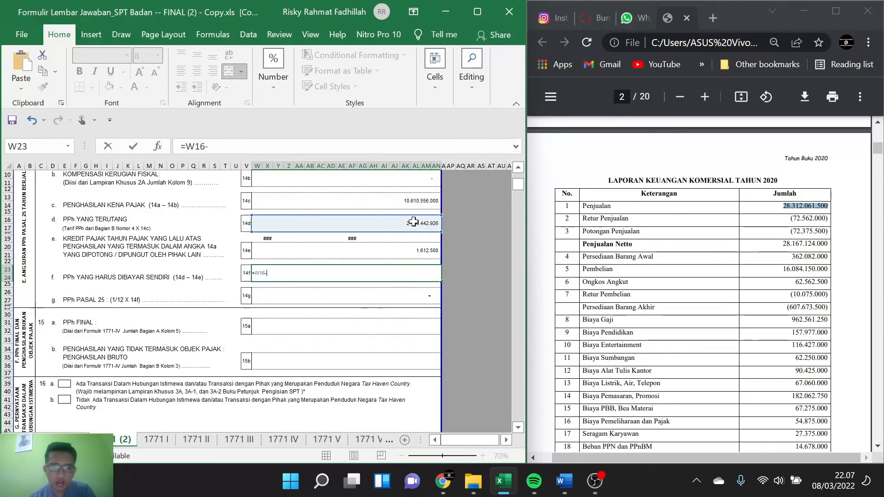
{"action": "left_click", "coordinate": [417, 249]}
{"action": "key", "text": "Return"}
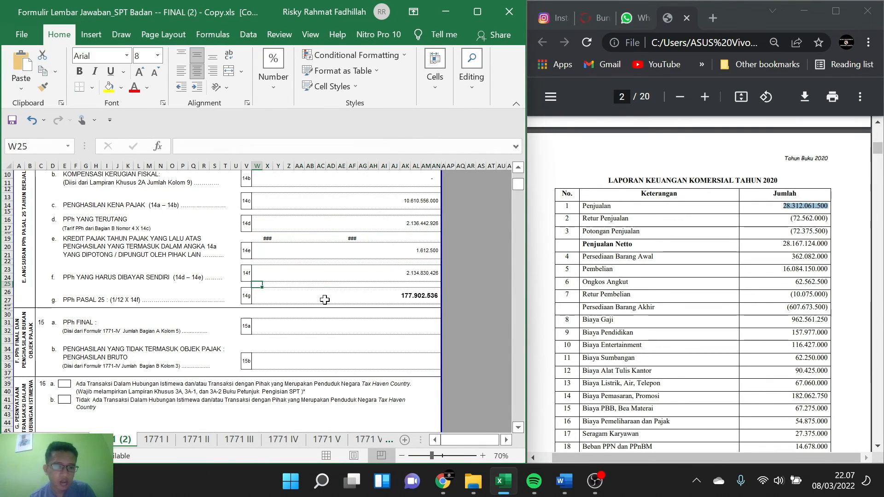
Step: Check the formula behind the PPh Pasal 25 installment in 14g
{"action": "scroll", "coordinate": [273, 297], "scroll_direction": "down", "scroll_amount": 1}
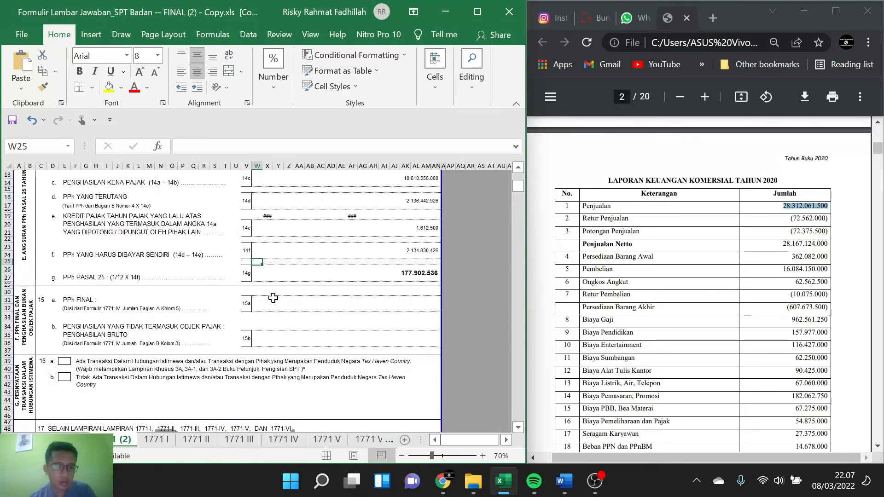
{"action": "scroll", "coordinate": [273, 298], "scroll_direction": "down", "scroll_amount": 1}
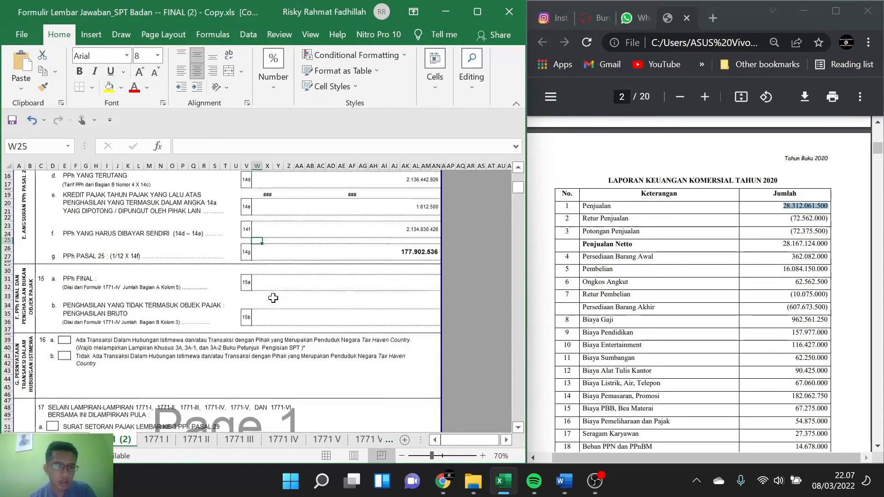
{"action": "left_click", "coordinate": [391, 250]}
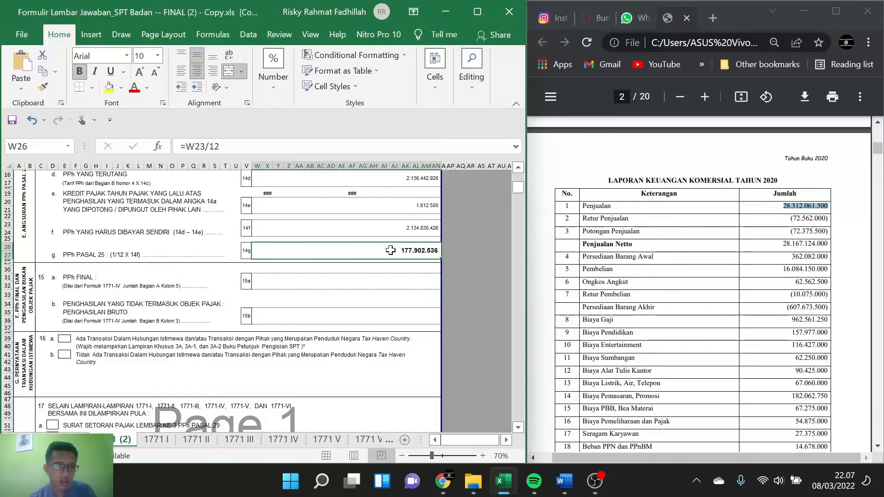
Step: Look up the PPh Final total of Bagian A on attachment 1771 IV and enter 4125000 in 15a on page 2 of Formulir 1771
{"action": "left_click", "coordinate": [270, 279]}
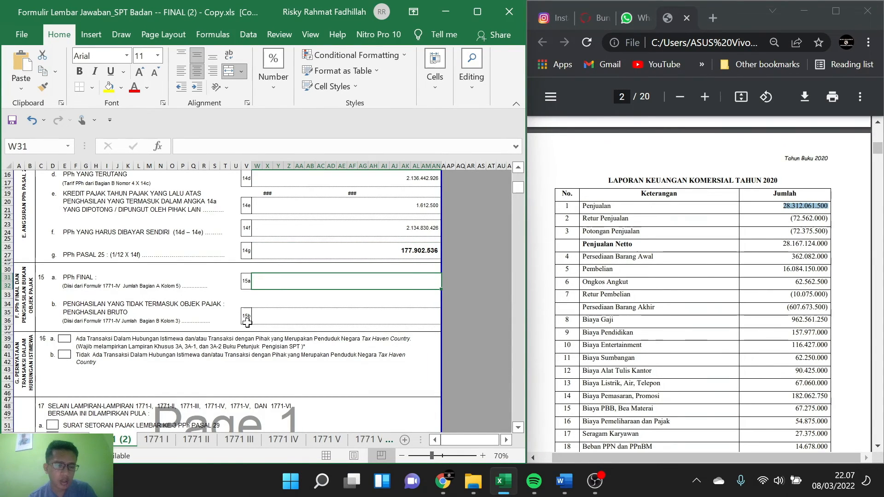
{"action": "left_click", "coordinate": [277, 439]}
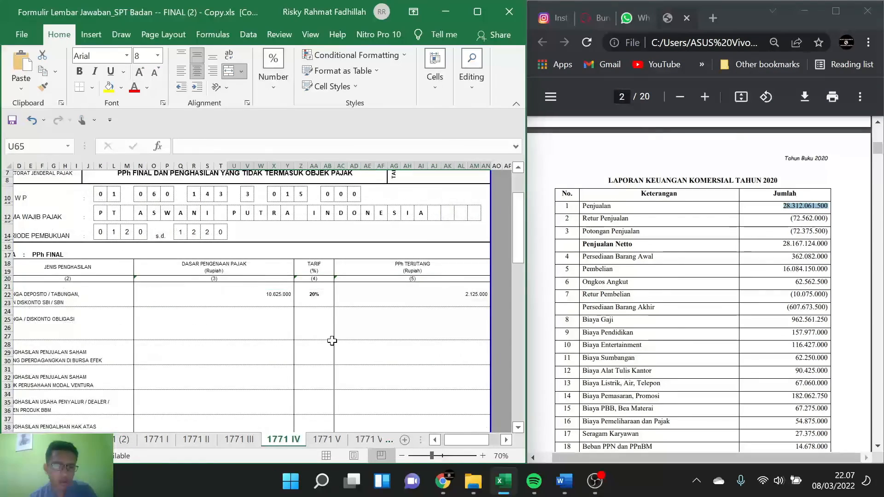
{"action": "scroll", "coordinate": [332, 341], "scroll_direction": "down", "scroll_amount": 8}
{"action": "scroll", "coordinate": [331, 340], "scroll_direction": "down", "scroll_amount": 4}
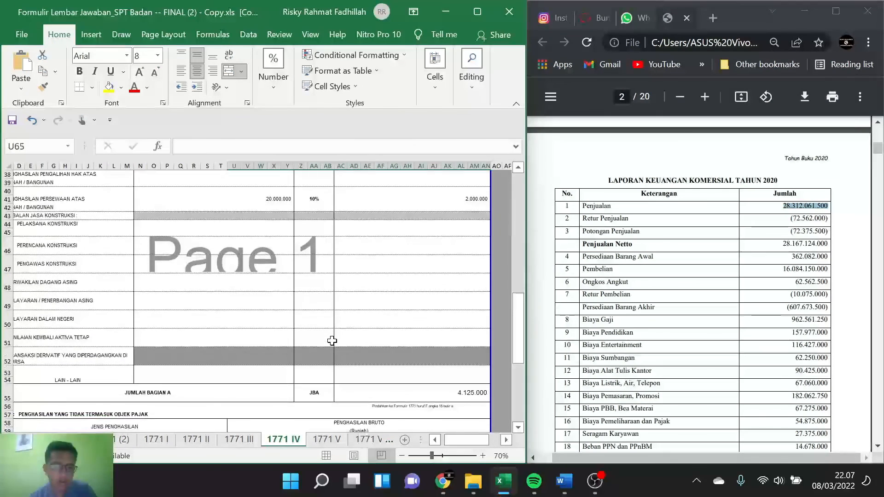
{"action": "scroll", "coordinate": [313, 356], "scroll_direction": "down", "scroll_amount": 3}
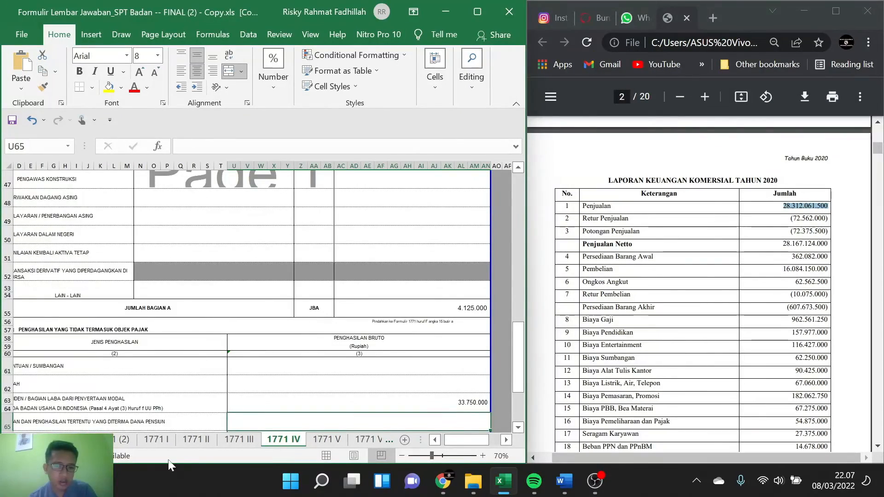
{"action": "scroll", "coordinate": [206, 389], "scroll_direction": "down", "scroll_amount": 1}
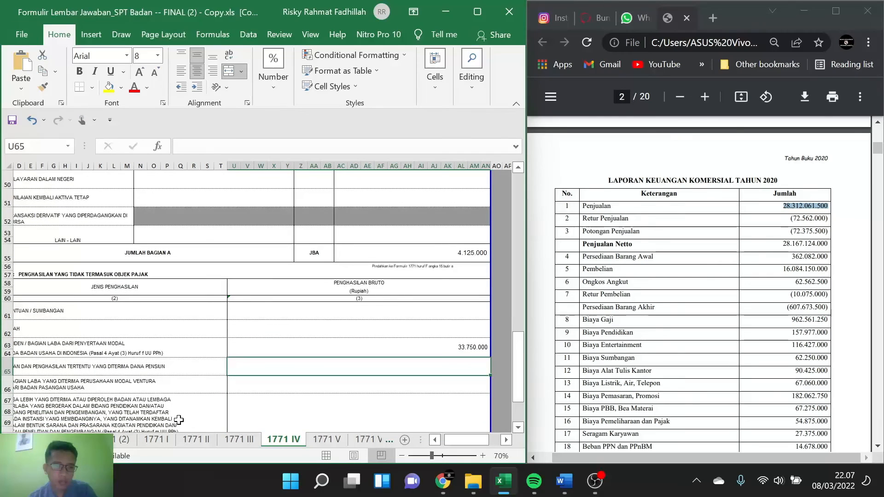
{"action": "left_click", "coordinate": [107, 441]}
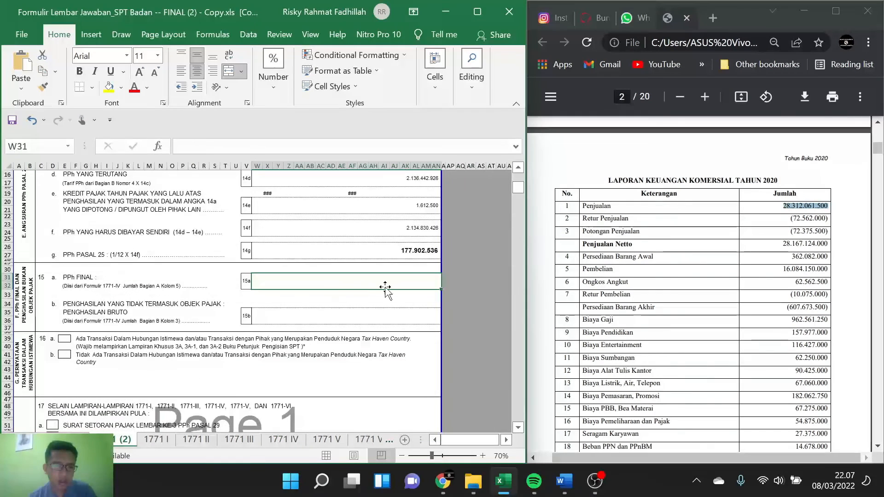
{"action": "type", "text": "41"}
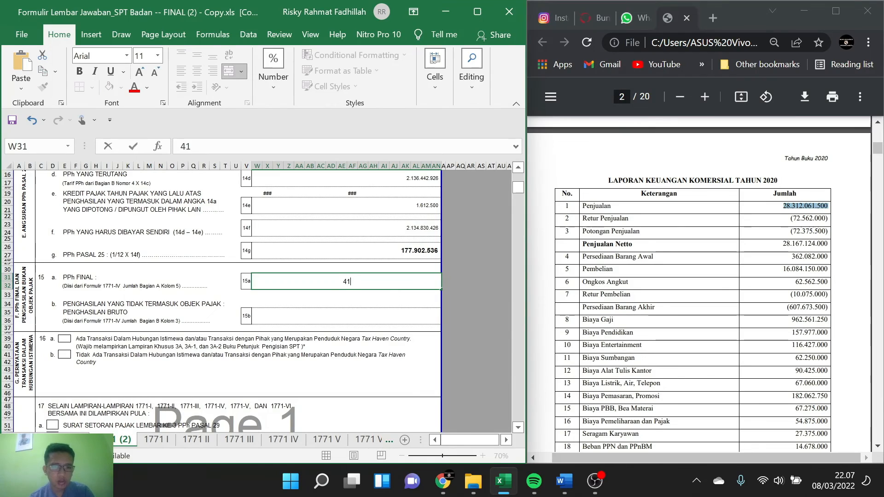
{"action": "type", "text": "25000"}
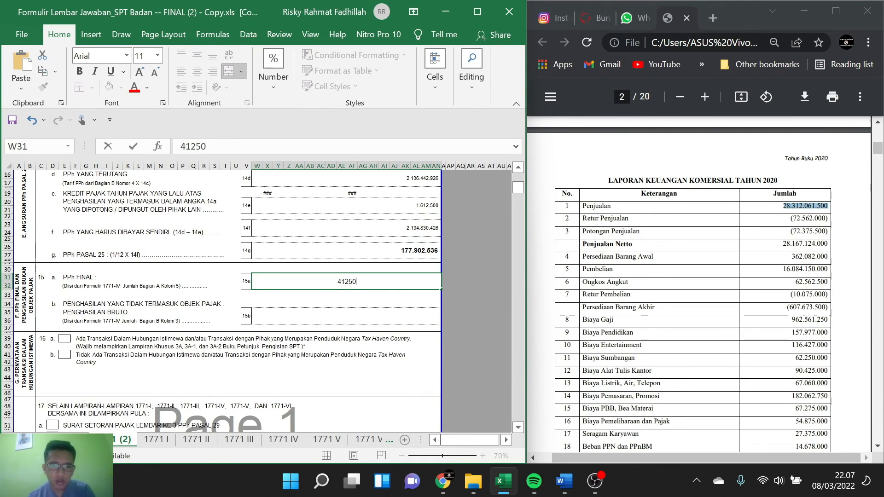
Step: Enter 33750000 as the non-taxable gross income in 15b and check it against Bagian B of attachment 1771 IV
{"action": "left_click", "coordinate": [357, 313]}
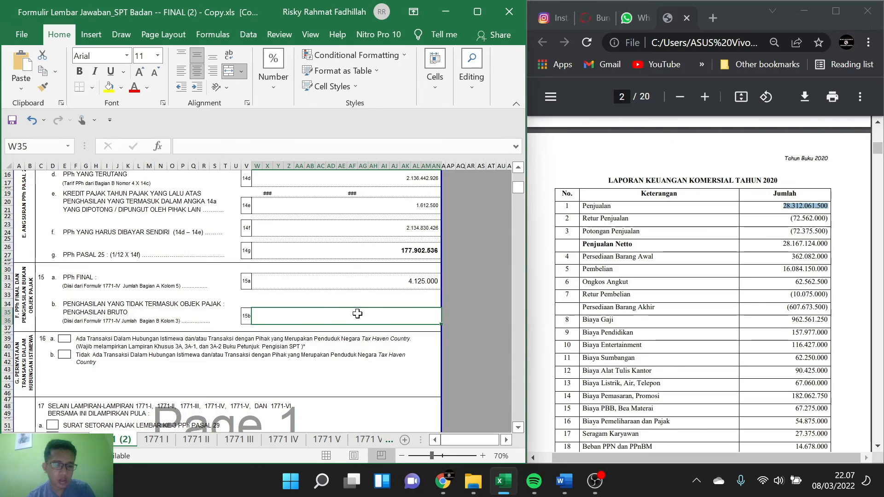
{"action": "type", "text": "33.75"}
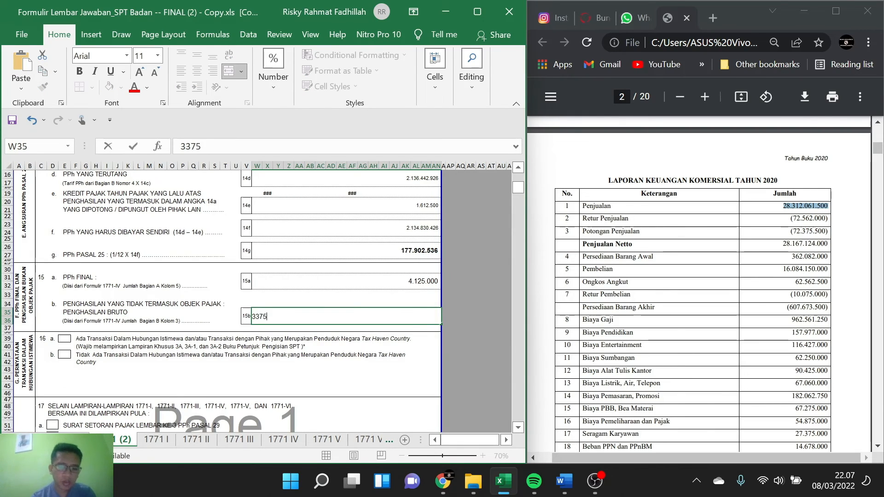
{"action": "type", "text": "0.0000"}
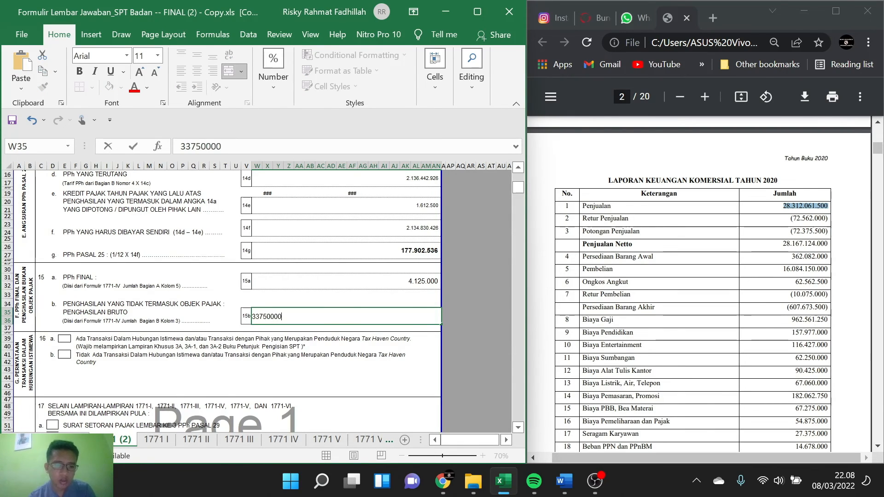
{"action": "key", "text": "Return"}
{"action": "left_click", "coordinate": [271, 441]}
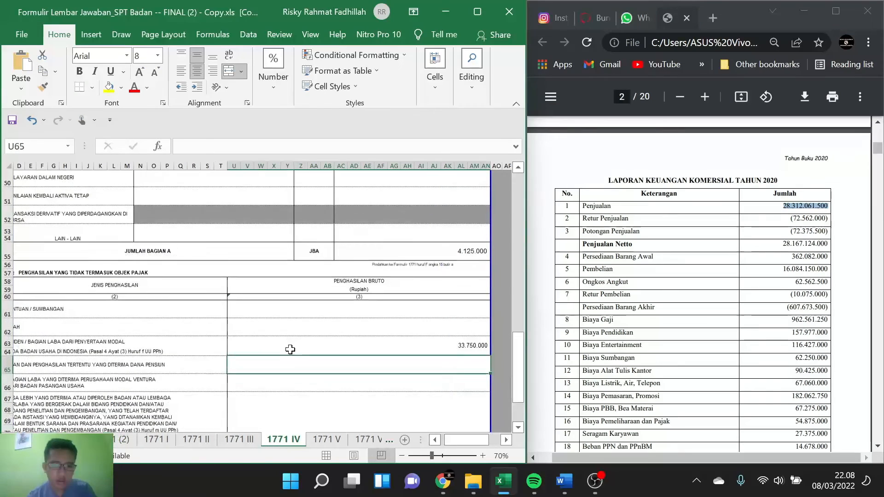
{"action": "scroll", "coordinate": [288, 347], "scroll_direction": "down", "scroll_amount": 2}
{"action": "left_click", "coordinate": [121, 440]}
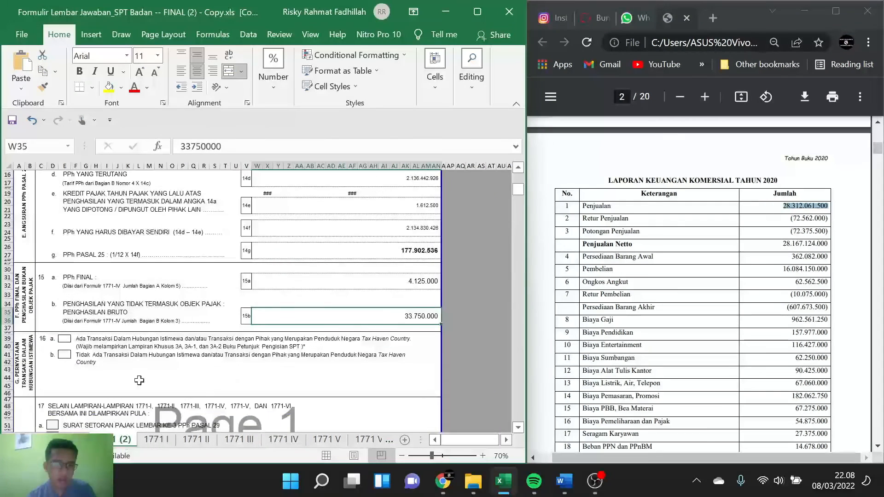
Step: Mark 16b with X to declare no special-relationship or tax haven country transactions
{"action": "scroll", "coordinate": [159, 332], "scroll_direction": "down", "scroll_amount": 2}
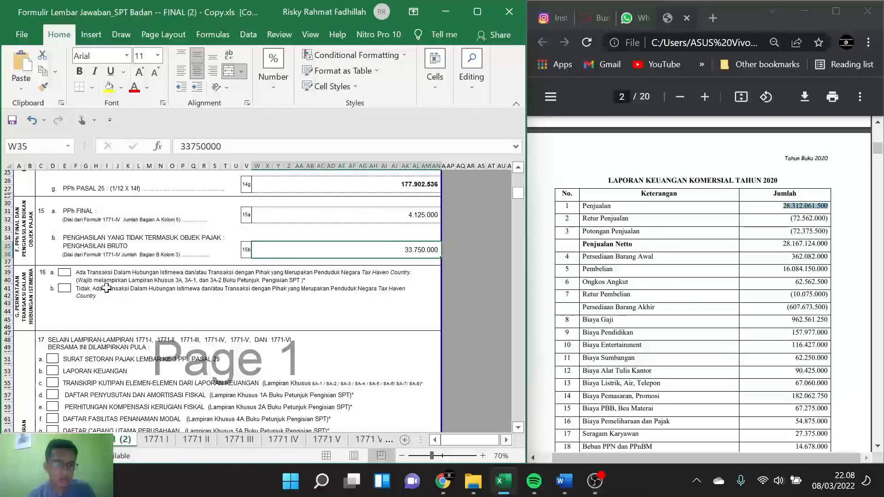
{"action": "left_click", "coordinate": [65, 288]}
{"action": "type", "text": "X"}
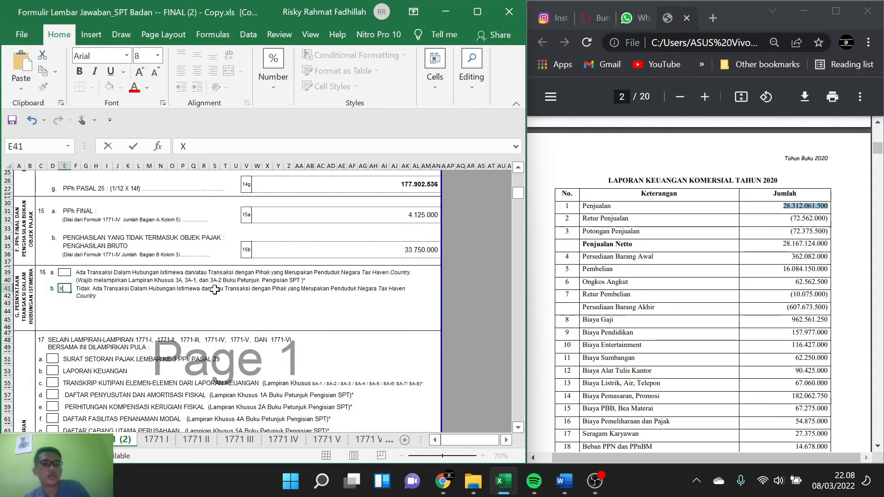
Step: Mark Surat Setoran Pajak Lembar ke-3 PPh Pasal 29 (17a) and Laporan Keuangan (17b) with X in the attachment list
{"action": "scroll", "coordinate": [215, 289], "scroll_direction": "down", "scroll_amount": 2}
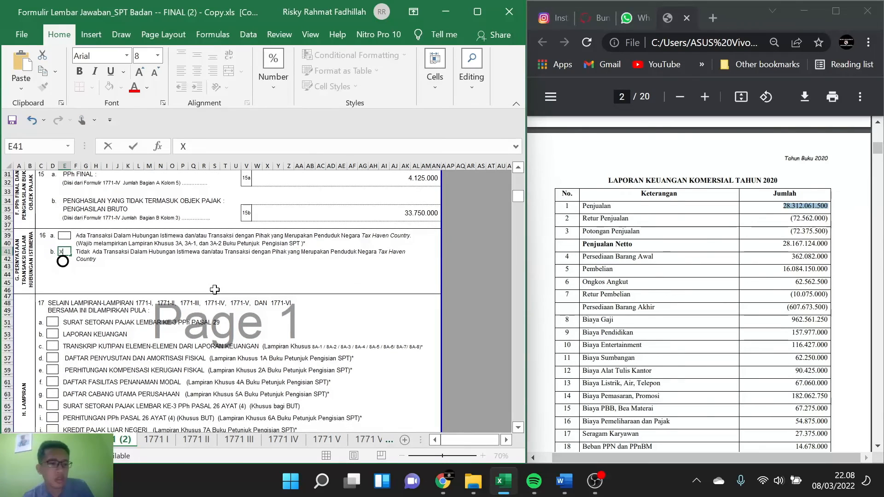
{"action": "scroll", "coordinate": [215, 289], "scroll_direction": "down", "scroll_amount": 2}
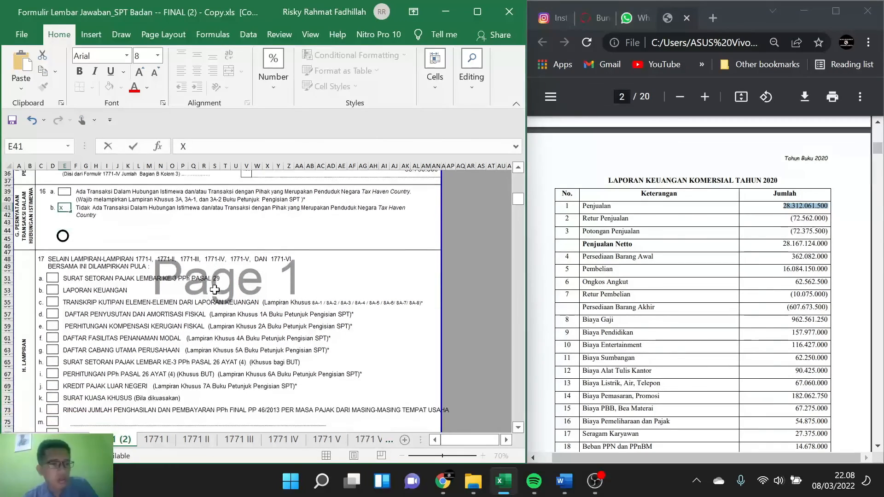
{"action": "scroll", "coordinate": [214, 289], "scroll_direction": "down", "scroll_amount": 1}
{"action": "scroll", "coordinate": [215, 289], "scroll_direction": "down", "scroll_amount": 1}
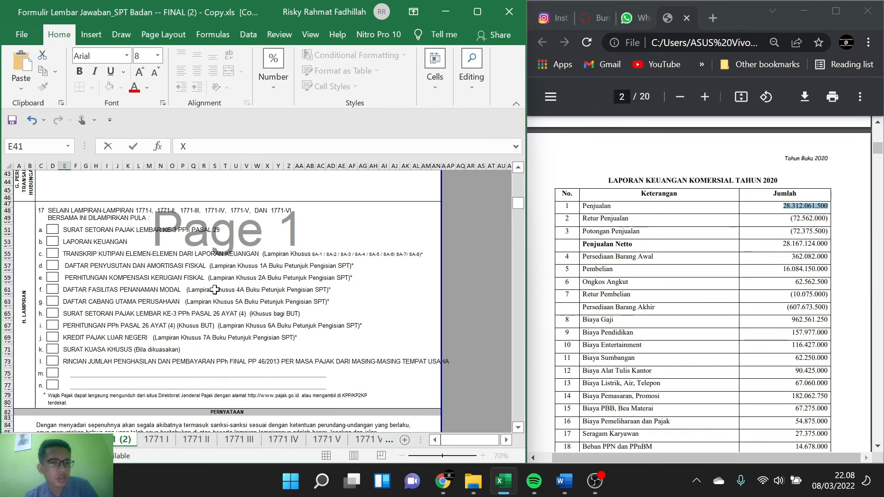
{"action": "scroll", "coordinate": [214, 290], "scroll_direction": "down", "scroll_amount": 2}
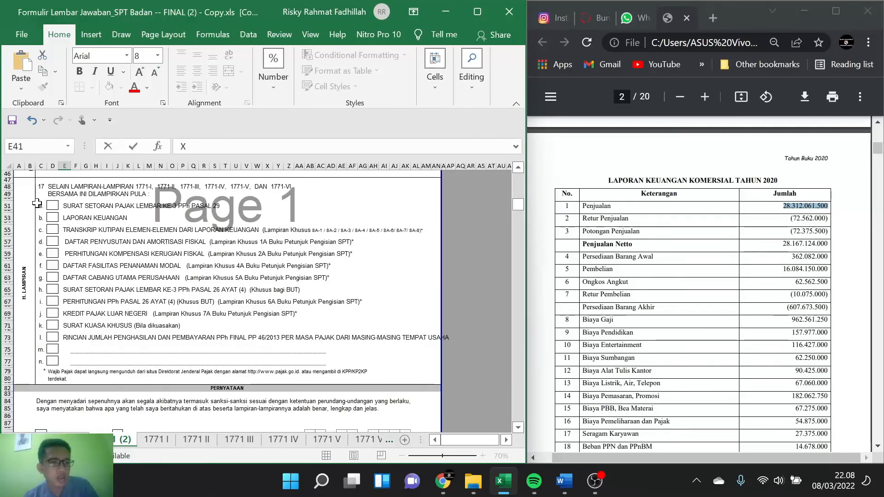
{"action": "left_click", "coordinate": [55, 207]}
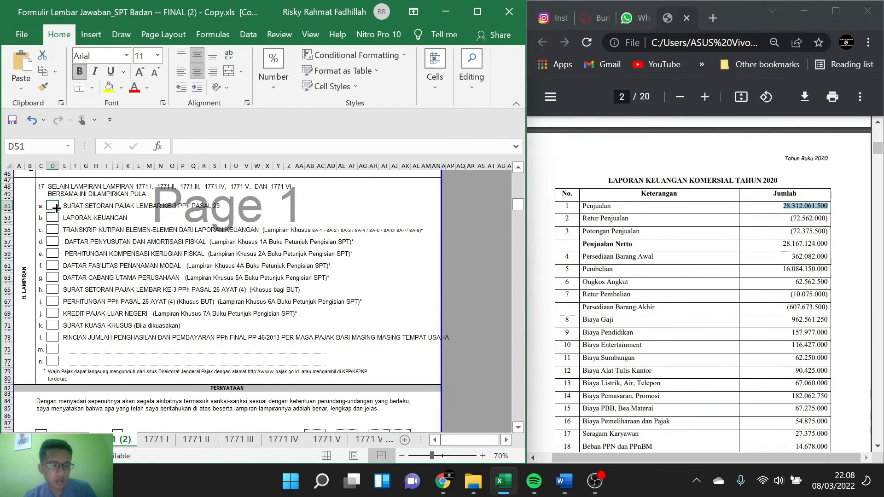
{"action": "type", "text": "X"}
{"action": "left_click", "coordinate": [49, 218]}
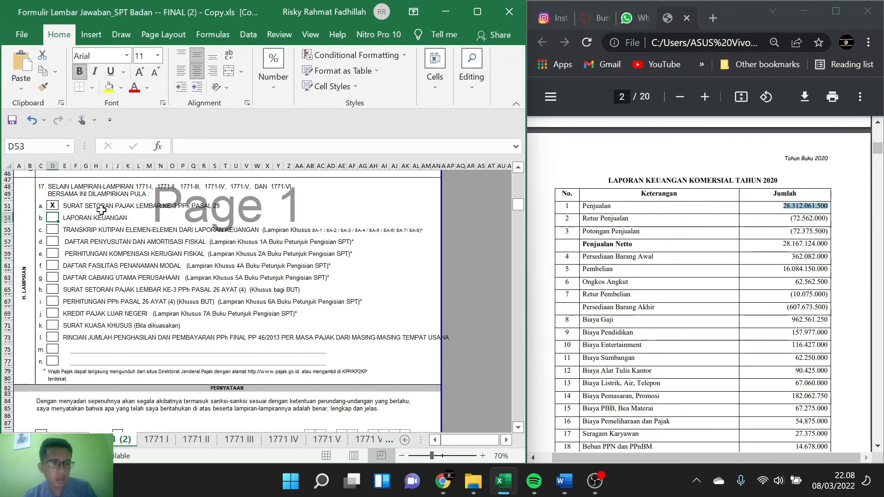
{"action": "type", "text": "X"}
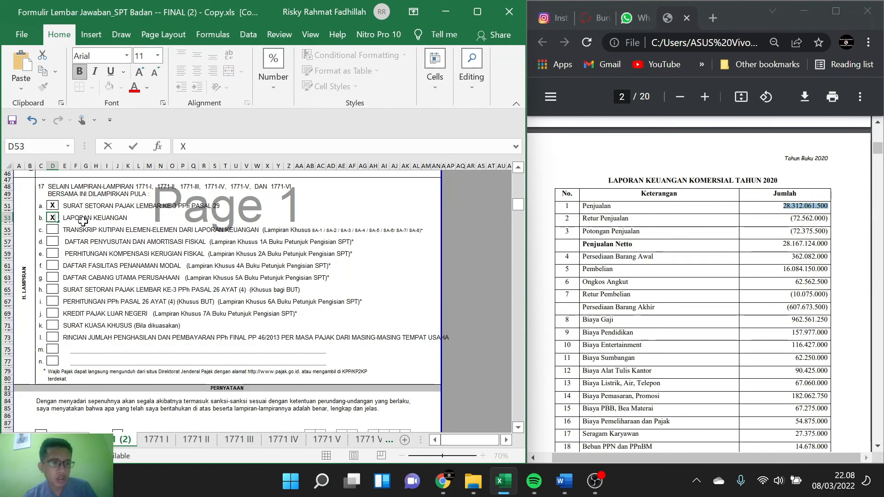
Step: Mark attachments 17c, 17d and 17e with X: the financial statement transcript, fiscal depreciation list and fiscal loss compensation
{"action": "left_click", "coordinate": [54, 236]}
{"action": "left_click", "coordinate": [52, 229]}
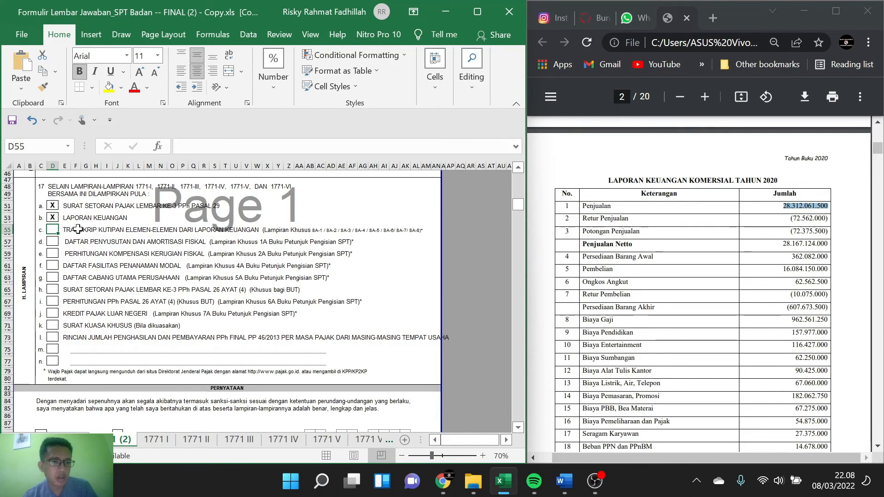
{"action": "type", "text": "X"}
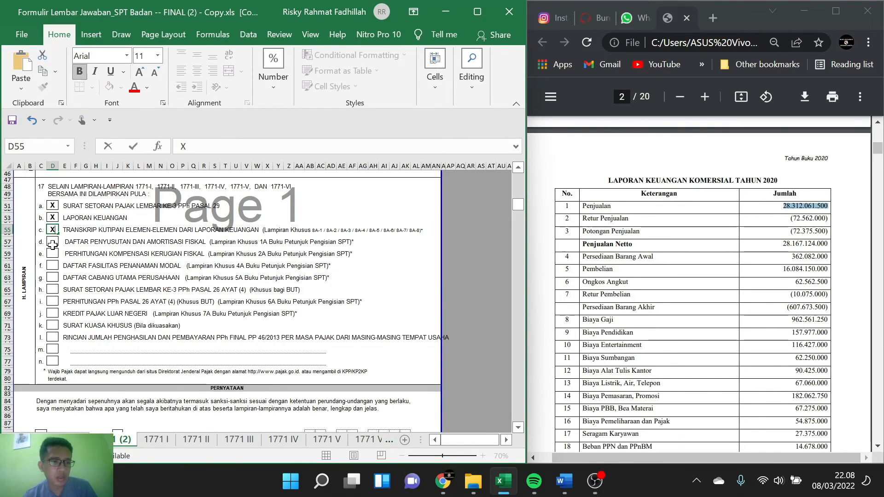
{"action": "key", "text": "Return"}
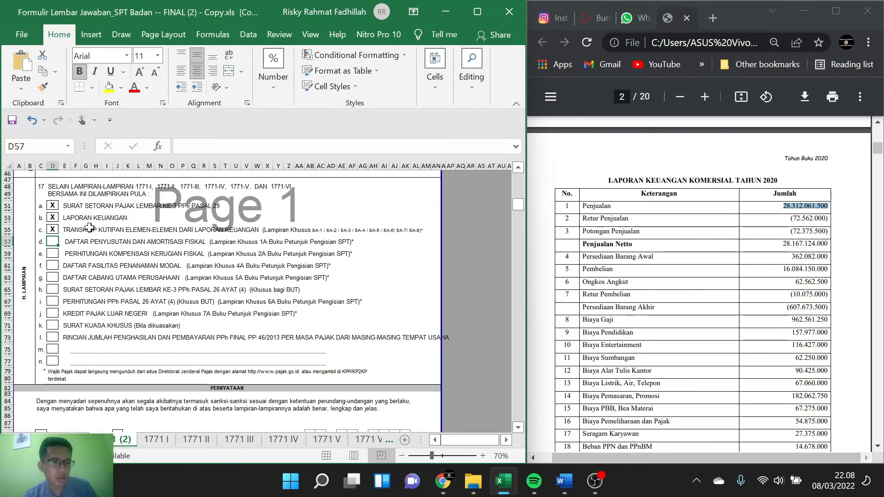
{"action": "type", "text": "X"}
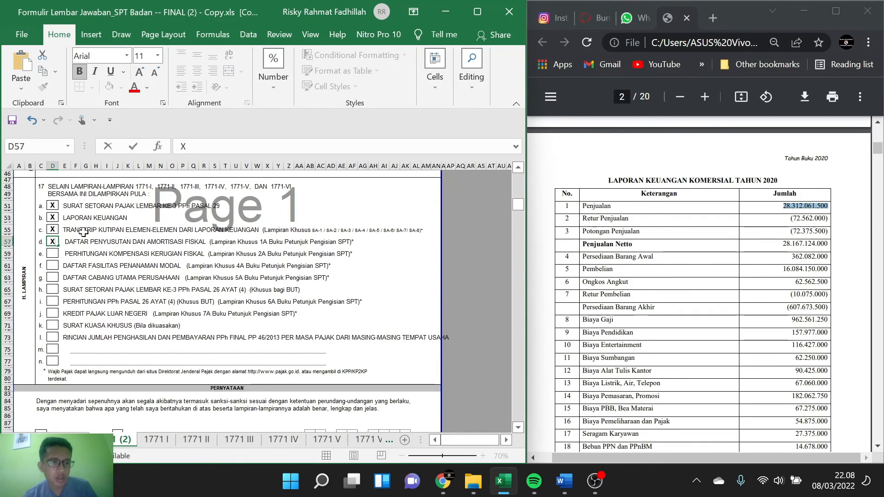
{"action": "left_click", "coordinate": [52, 254]}
{"action": "type", "text": "X"}
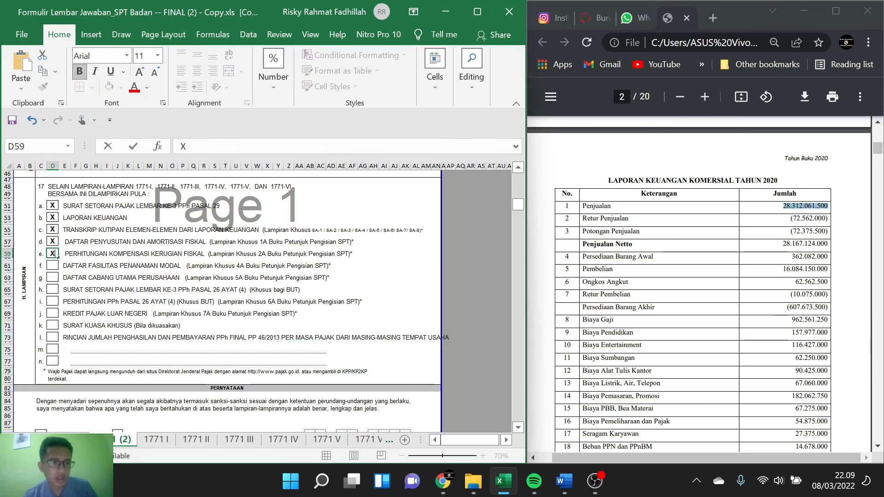
Step: Go through the remaining attachments from 17f to 17l and mark only Kredit Pajak Luar Negeri (17j) with X
{"action": "left_click", "coordinate": [54, 266]}
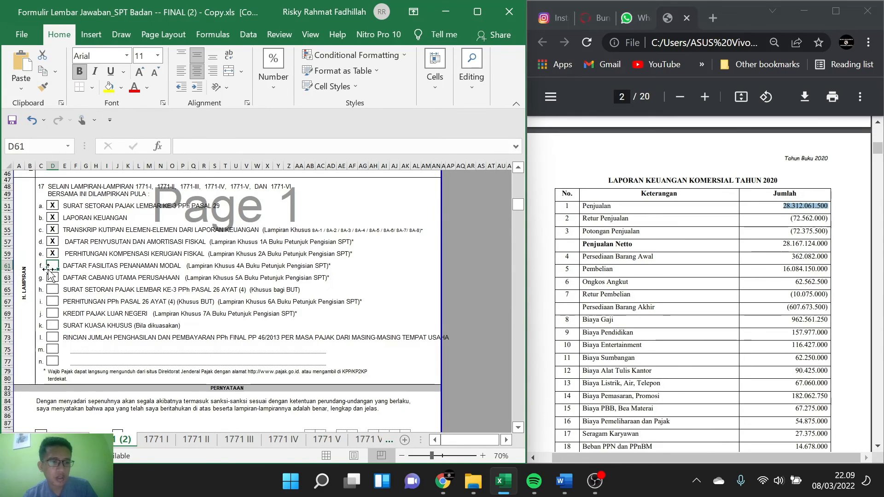
{"action": "left_click", "coordinate": [53, 282]}
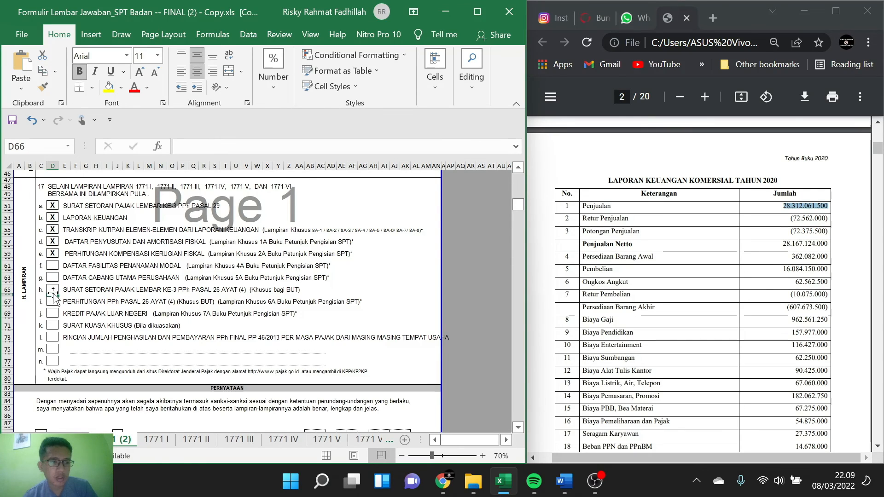
{"action": "left_click", "coordinate": [54, 295]}
{"action": "left_click", "coordinate": [52, 289]}
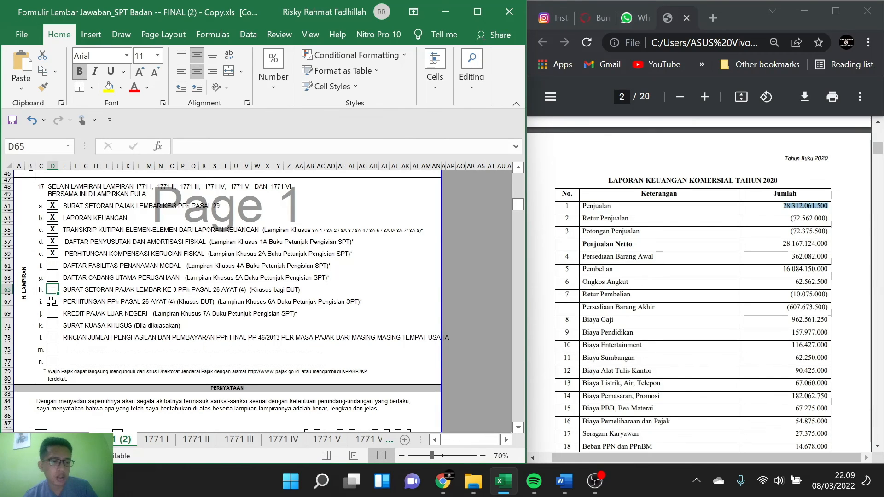
{"action": "left_click", "coordinate": [51, 301]}
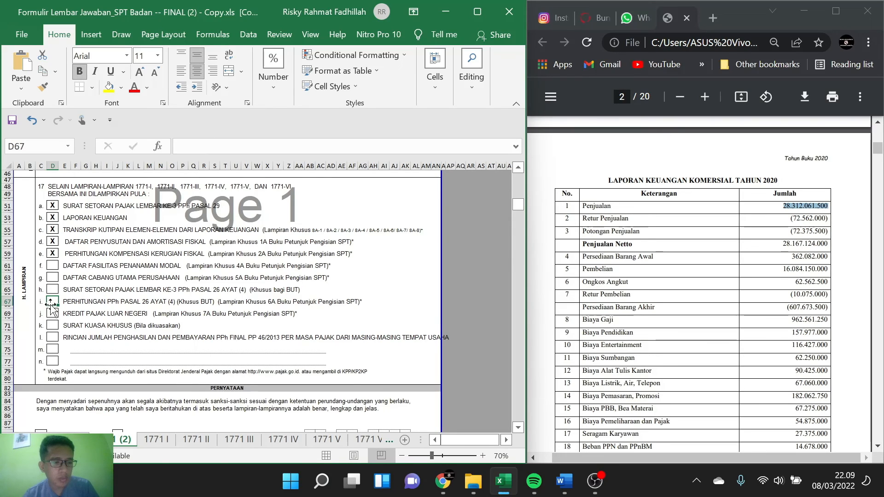
{"action": "left_click", "coordinate": [51, 314]}
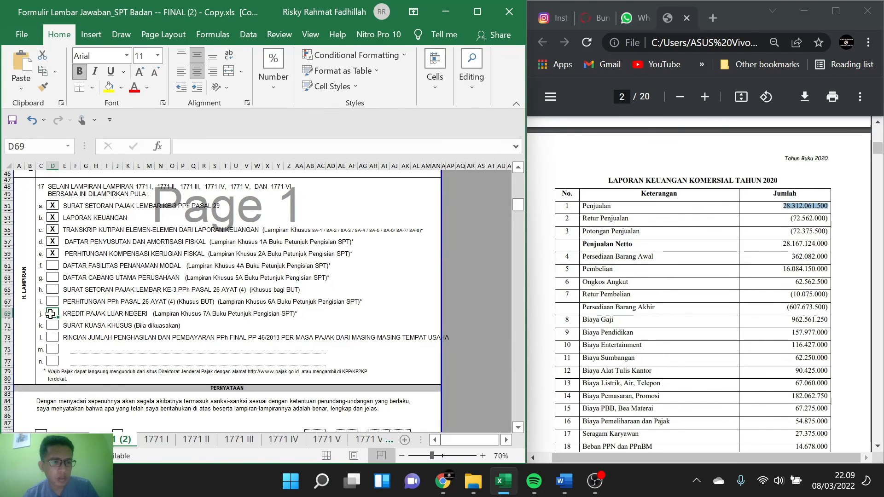
{"action": "type", "text": "X"}
{"action": "left_click", "coordinate": [51, 327]}
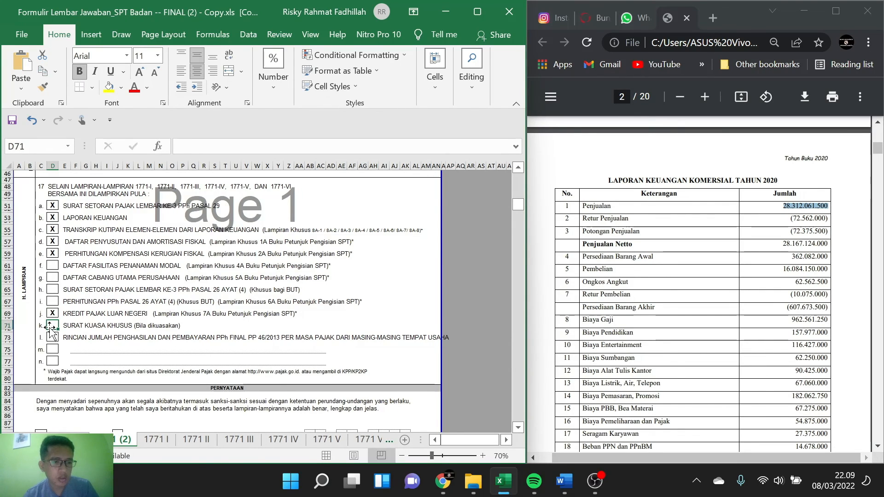
{"action": "left_click", "coordinate": [51, 339]}
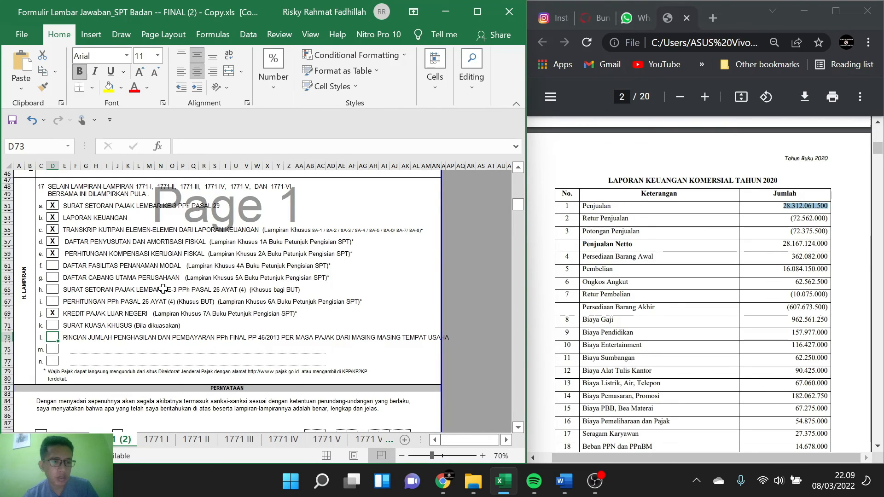
{"action": "scroll", "coordinate": [275, 286], "scroll_direction": "down", "scroll_amount": 2}
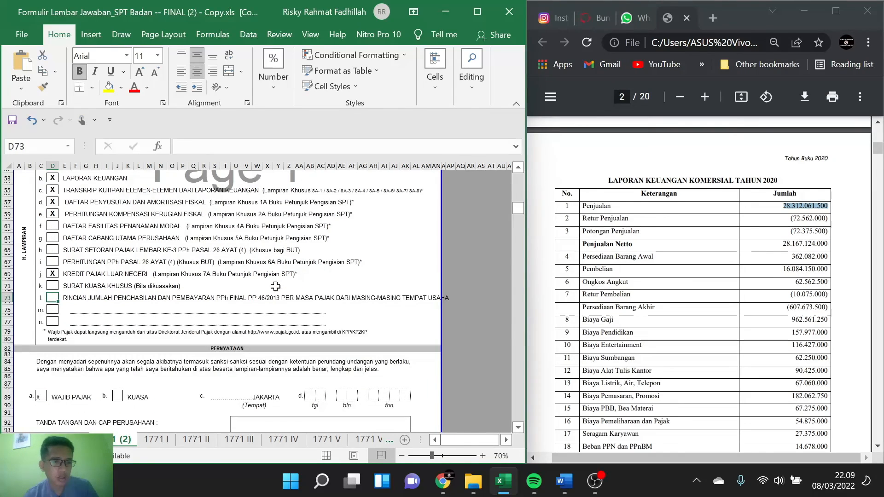
Step: Enter 20 as the day (tgl) of the declaration date in the PERNYATAAN section, one digit per box
{"action": "scroll", "coordinate": [80, 310], "scroll_direction": "down", "scroll_amount": 3}
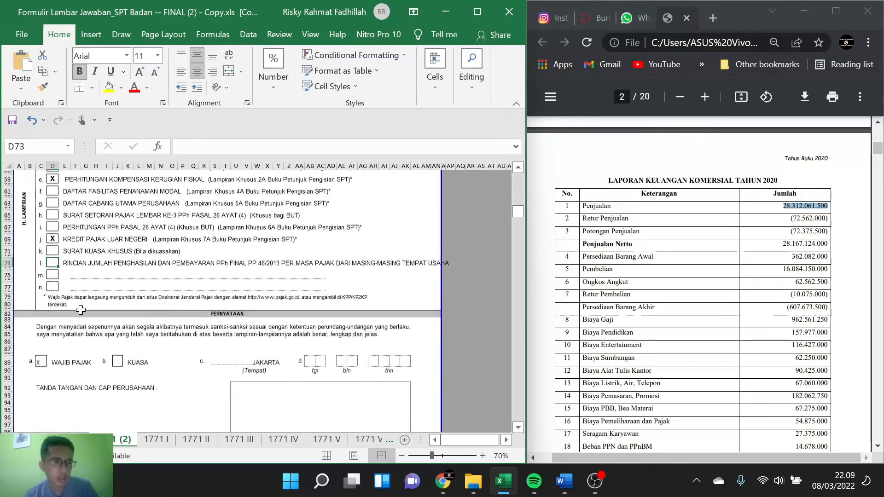
{"action": "scroll", "coordinate": [80, 310], "scroll_direction": "down", "scroll_amount": 3}
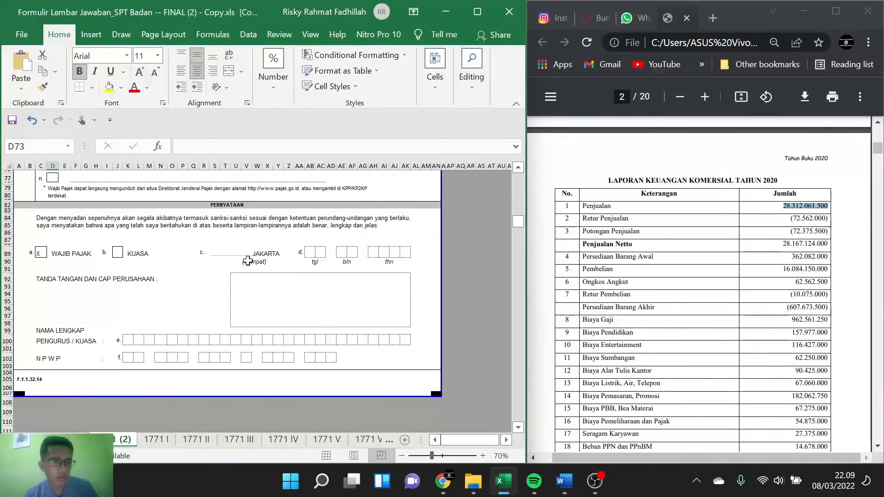
{"action": "left_click", "coordinate": [309, 249]}
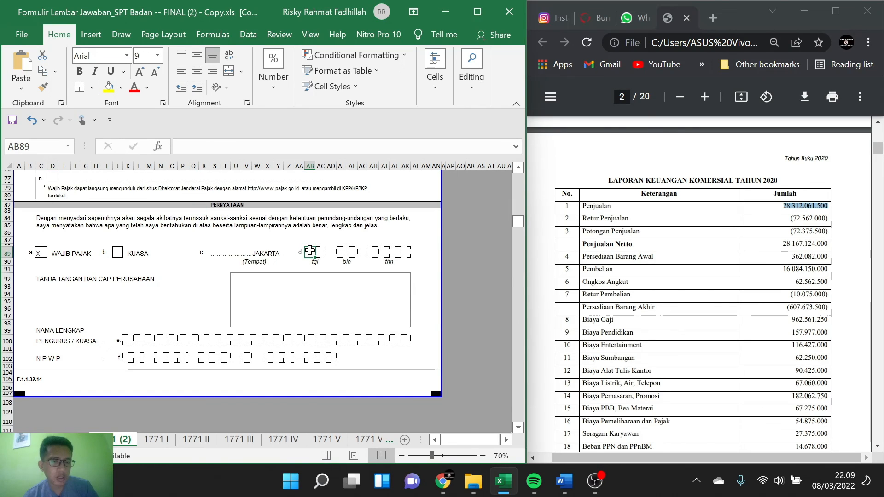
{"action": "type", "text": "2"}
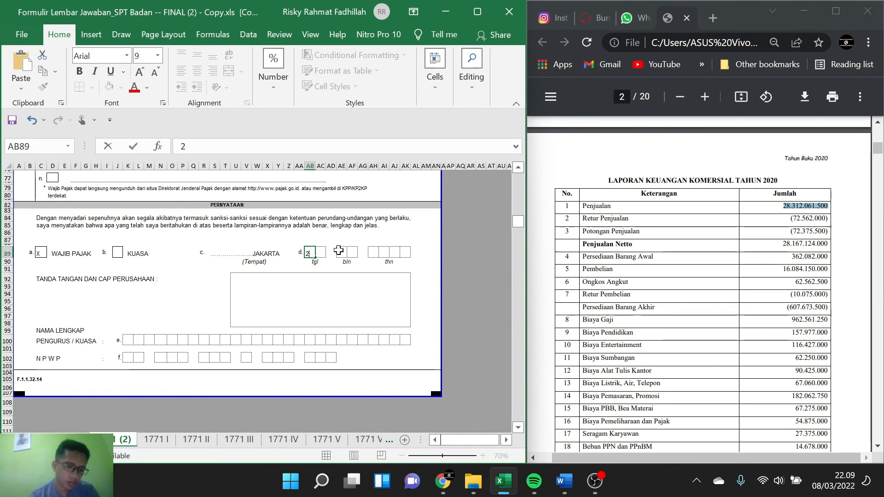
{"action": "type", "text": "0"}
{"action": "key", "text": "Tab"}
{"action": "key", "text": "Left"}
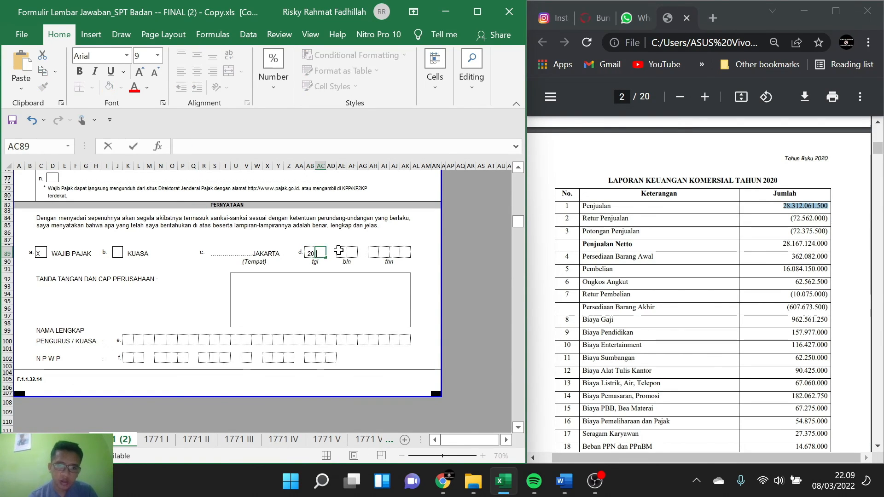
{"action": "key", "text": "BackSpace"}
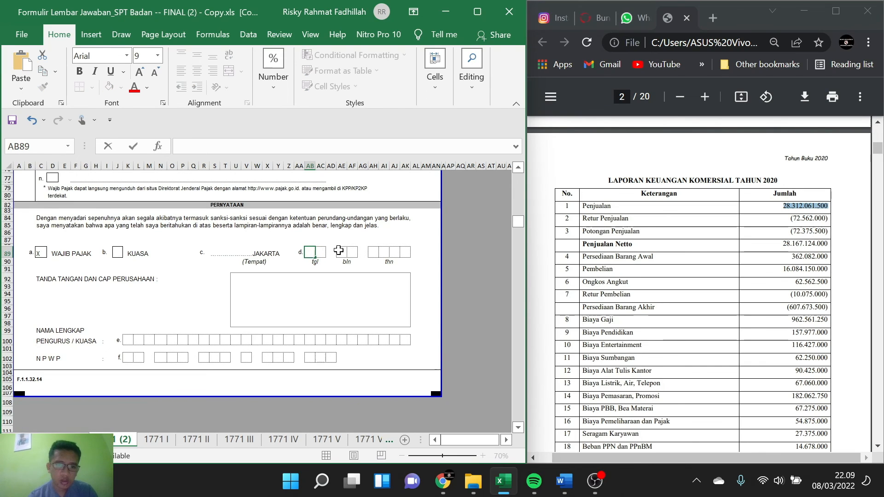
{"action": "type", "text": "2"}
{"action": "key", "text": "Tab"}
{"action": "type", "text": "0"}
{"action": "key", "text": "Tab"}
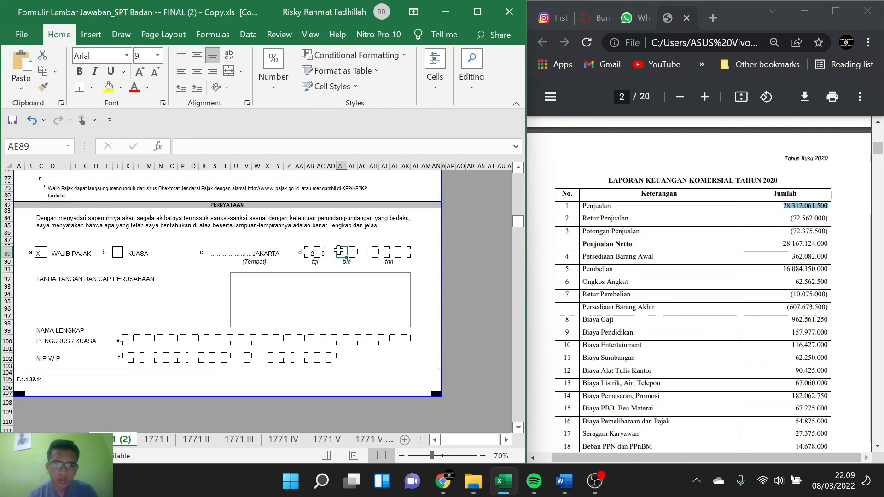
Step: Fill in month 04 and year 2021 of the declaration date, one digit per box
{"action": "type", "text": "0"}
{"action": "key", "text": "Tab"}
{"action": "type", "text": "4"}
{"action": "key", "text": "Tab"}
{"action": "key", "text": "Tab"}
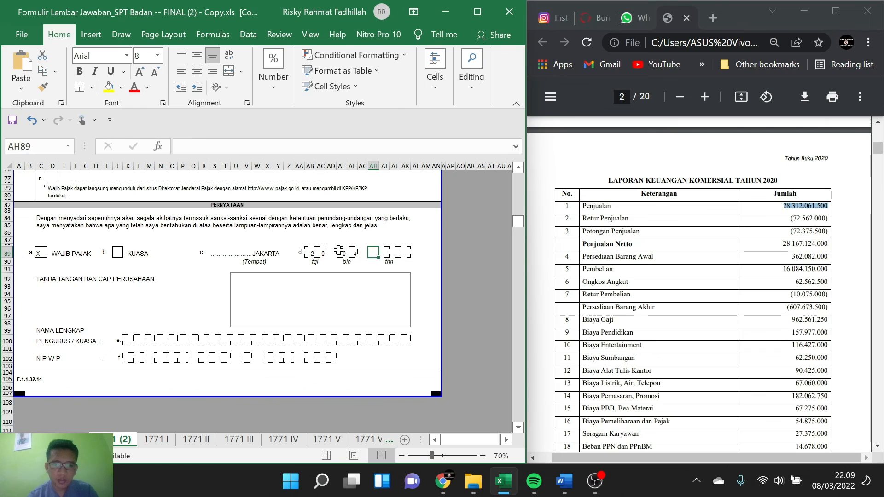
{"action": "type", "text": "2"}
{"action": "key", "text": "Tab"}
{"action": "type", "text": "0"}
{"action": "key", "text": "Tab"}
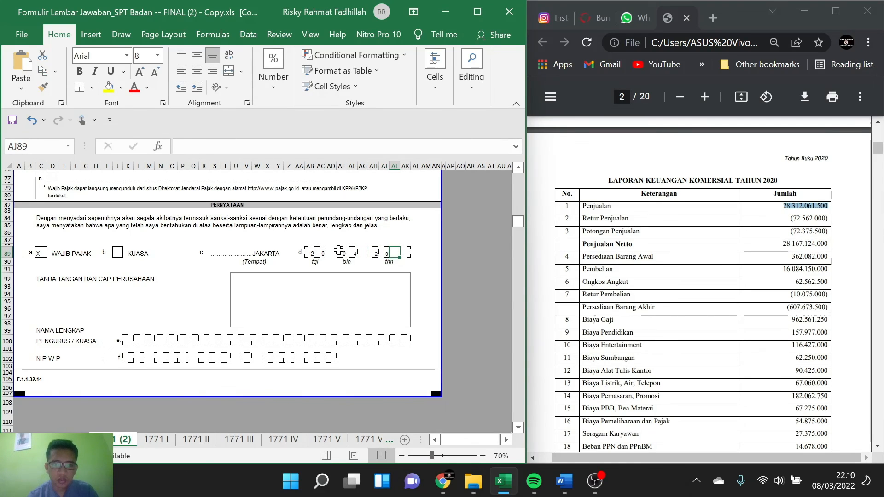
{"action": "type", "text": "2"}
{"action": "key", "text": "Tab"}
{"action": "type", "text": "1"}
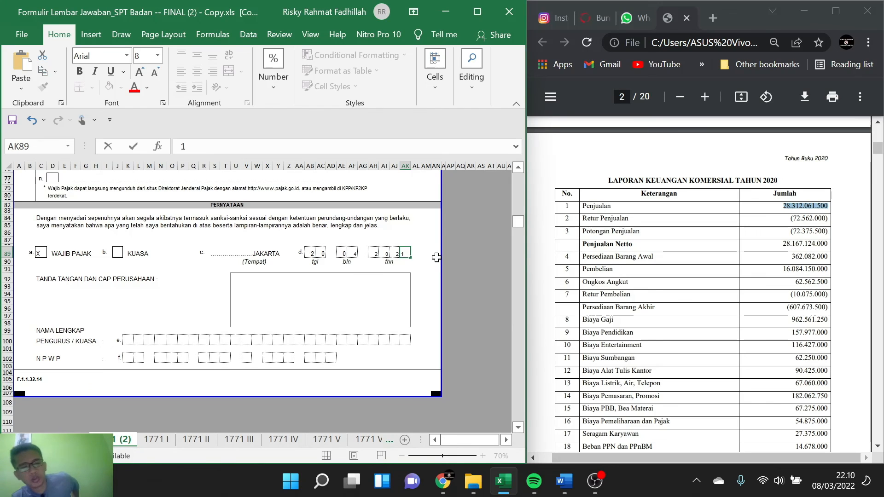
Step: Enter the finance director's name in the Tanda Tangan dan Cap Perusahaan signature box
{"action": "left_click", "coordinate": [358, 285]}
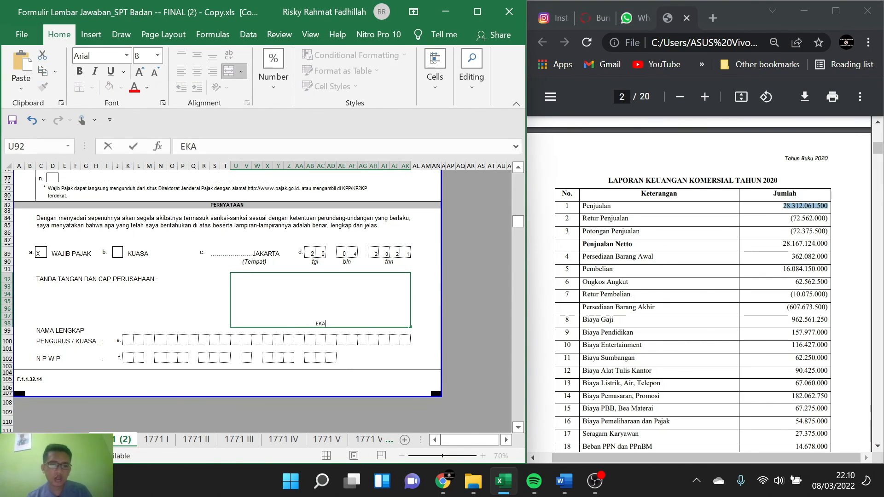
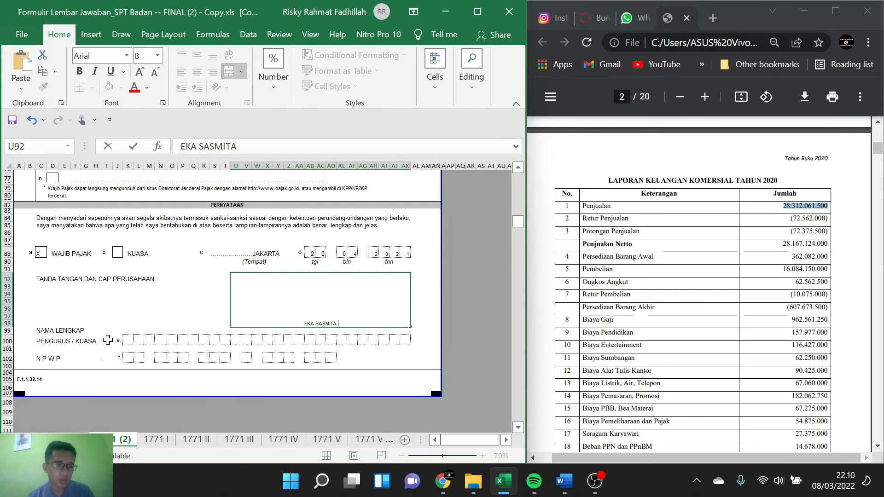
Step: Fill in the finance director's full name in the Nama Lengkap Pengurus/Kuasa row, one letter per box with an empty box between words
{"action": "left_click", "coordinate": [126, 341]}
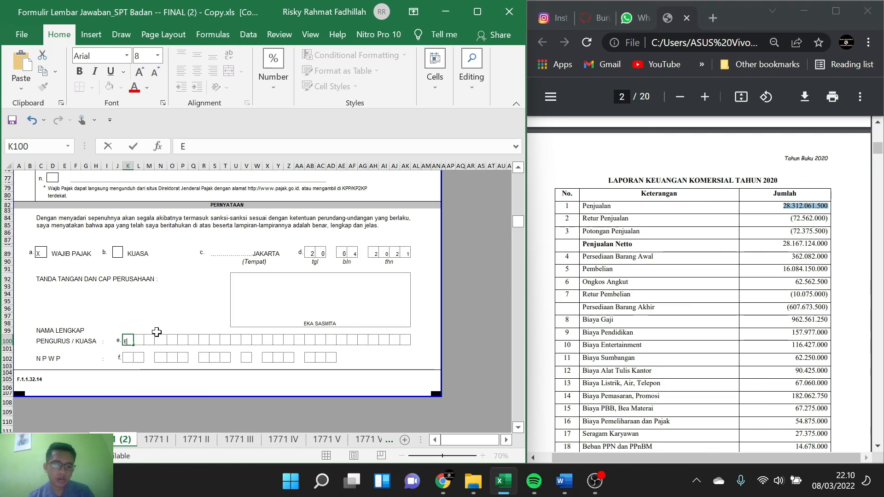
{"action": "key", "text": "Tab"}
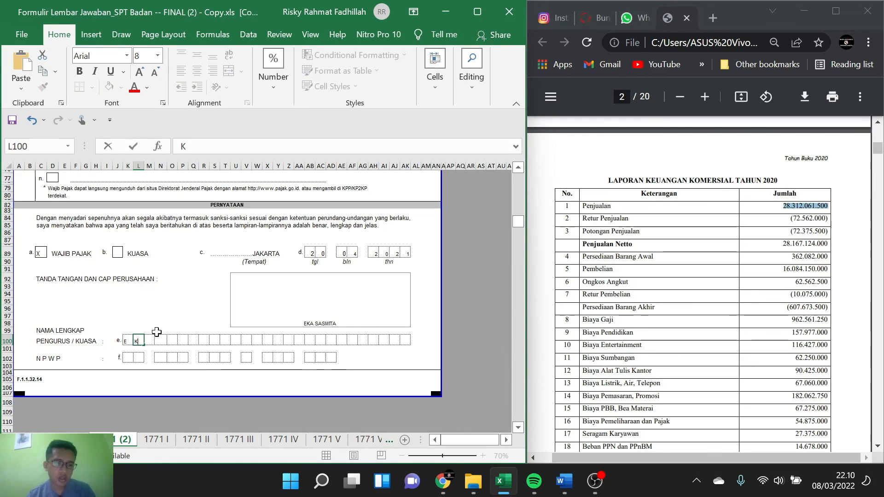
{"action": "key", "text": "Tab"}
{"action": "key", "text": "Tab"}
{"action": "key", "text": "Tab"}
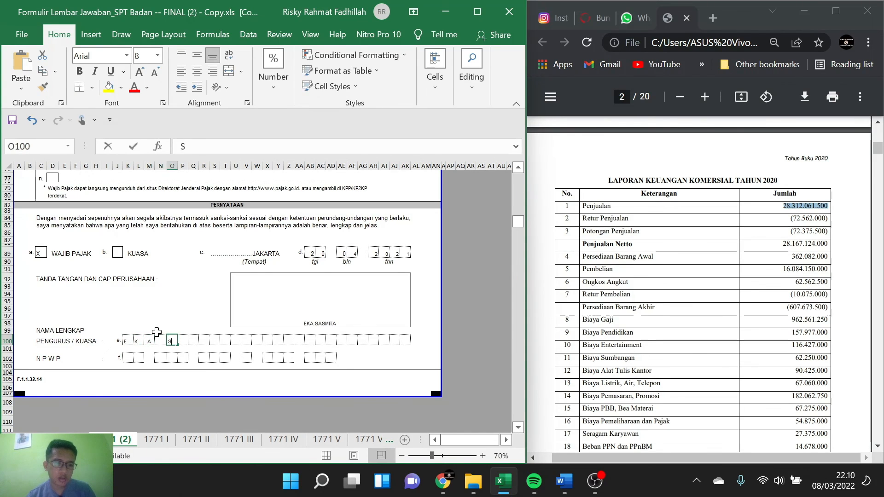
{"action": "key", "text": "Tab"}
{"action": "key", "text": "Tab"}
{"action": "key", "text": "Tab"}
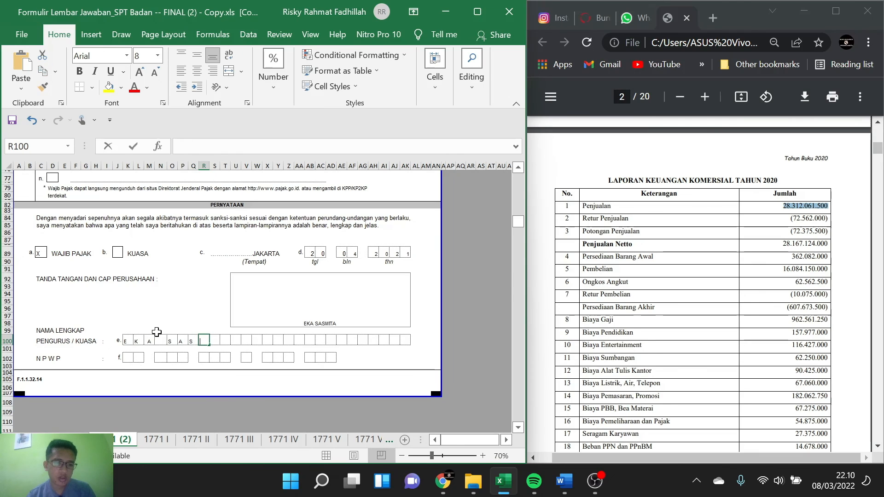
{"action": "key", "text": "Tab"}
{"action": "key", "text": "Tab"}
{"action": "key", "text": "Tab"}
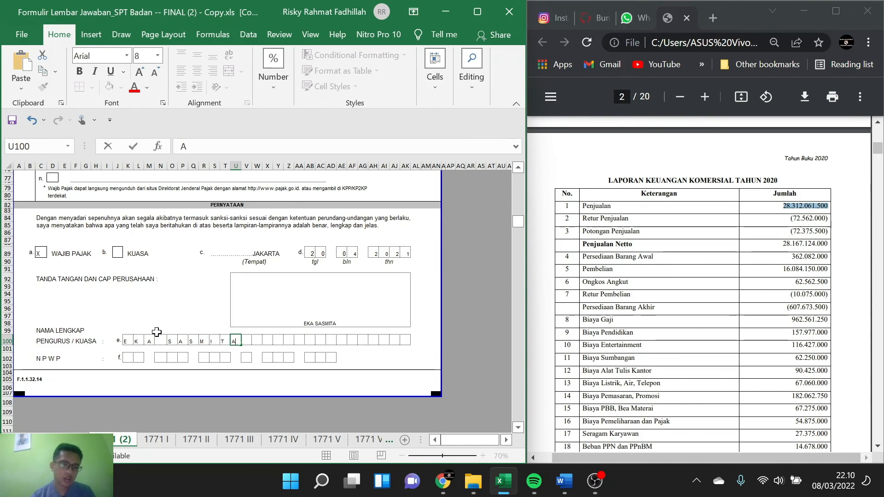
Step: Look up the finance director's NPWP in the PDF's Susunan Pengurus list and enter its first two digit groups in row f
{"action": "left_click", "coordinate": [127, 358]}
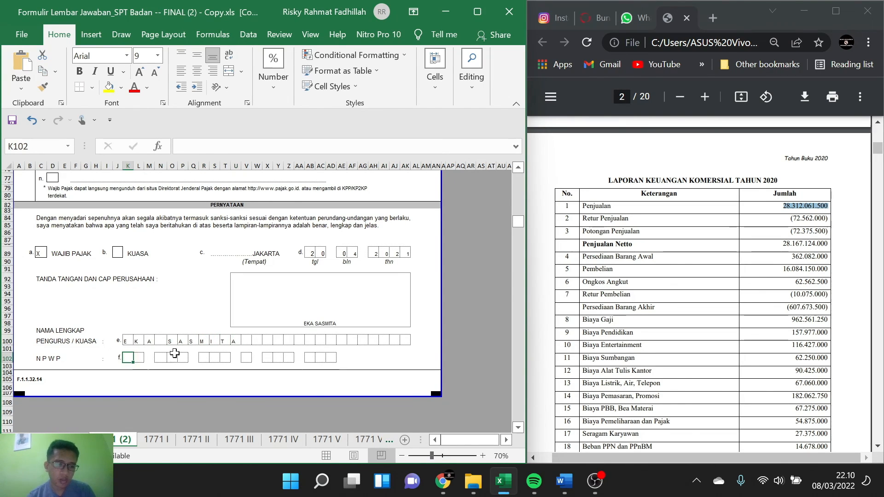
{"action": "scroll", "coordinate": [661, 270], "scroll_direction": "up", "scroll_amount": 6}
{"action": "scroll", "coordinate": [660, 271], "scroll_direction": "down", "scroll_amount": 8}
{"action": "scroll", "coordinate": [663, 274], "scroll_direction": "up", "scroll_amount": 8}
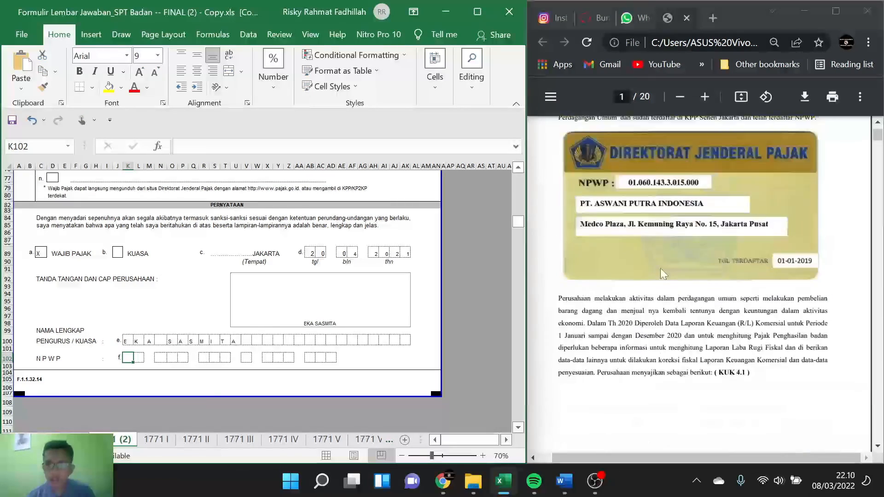
{"action": "scroll", "coordinate": [663, 272], "scroll_direction": "down", "scroll_amount": 10}
{"action": "scroll", "coordinate": [662, 272], "scroll_direction": "down", "scroll_amount": 5}
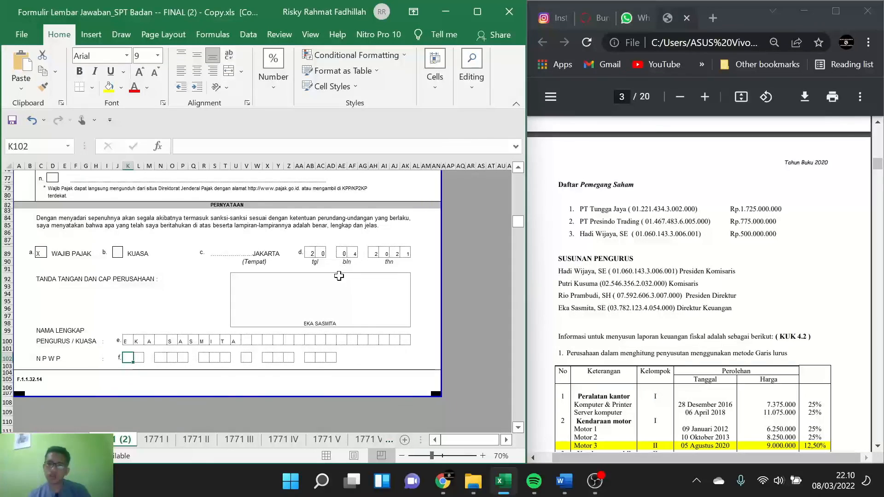
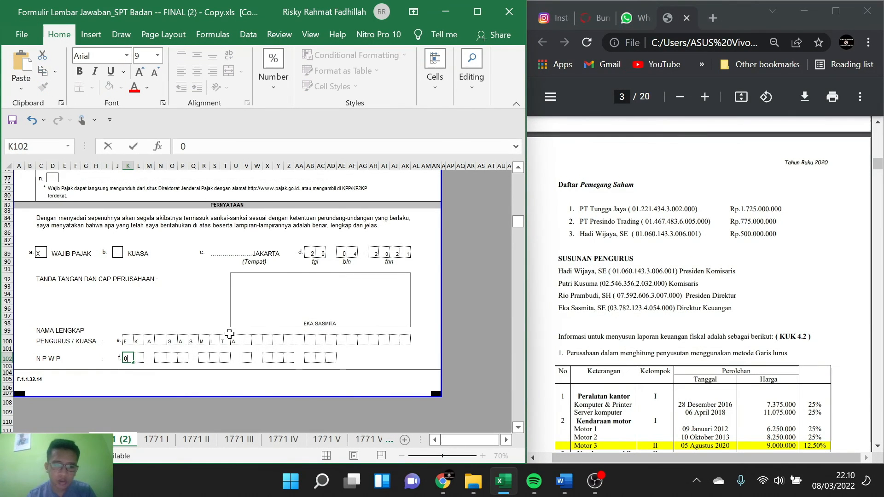
{"action": "key", "text": "Right"}
{"action": "key", "text": "Right"}
{"action": "key", "text": "Right"}
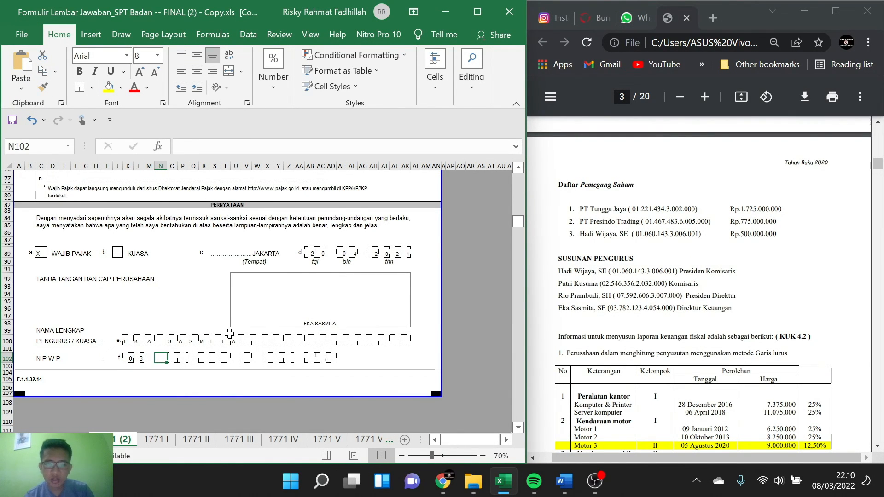
{"action": "key", "text": "Right"}
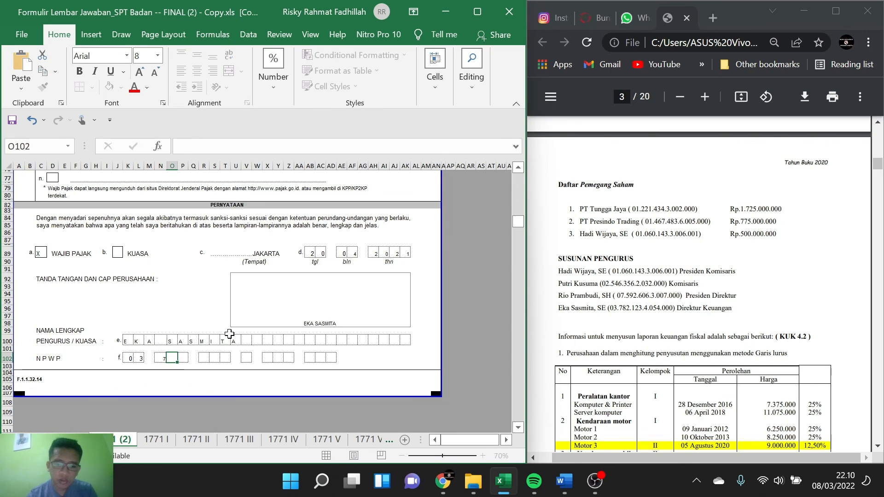
{"action": "key", "text": "Right"}
{"action": "key", "text": "Right"}
{"action": "key", "text": "Right"}
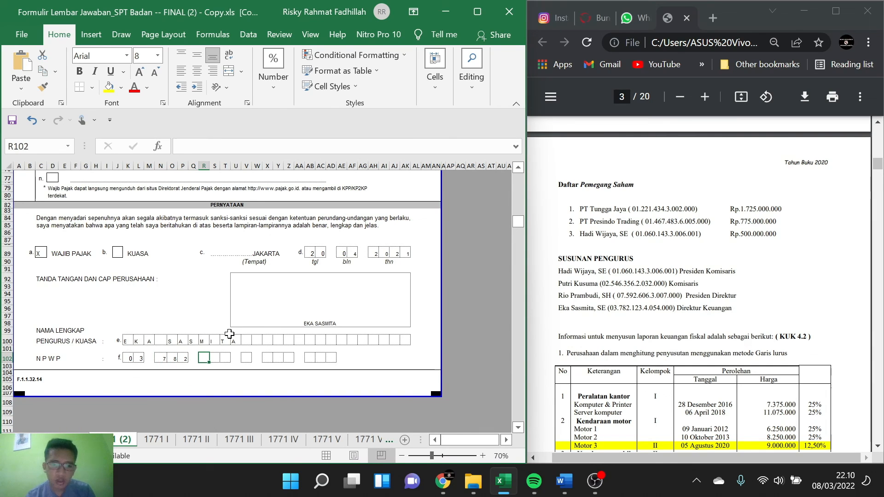
Step: Fill in the third digit group and the single check digit of the finance director's NPWP
{"action": "key", "text": "Right"}
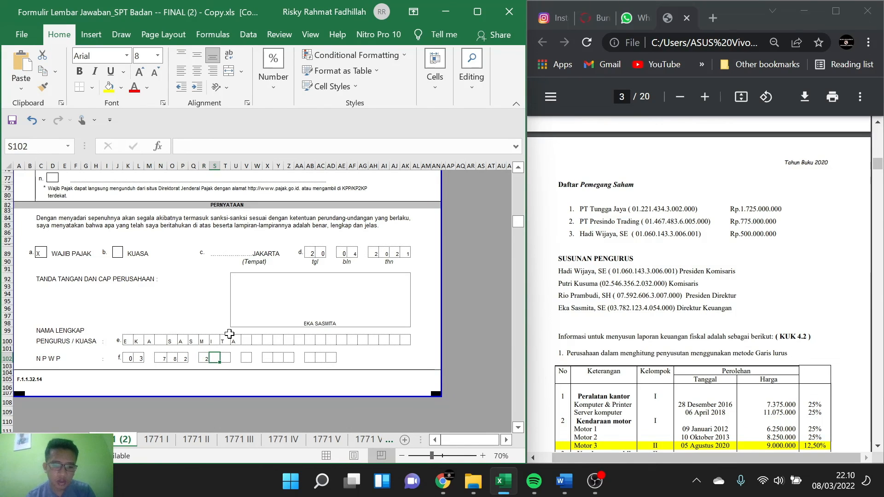
{"action": "key", "text": "Left"}
{"action": "key", "text": "Right"}
{"action": "key", "text": "Right"}
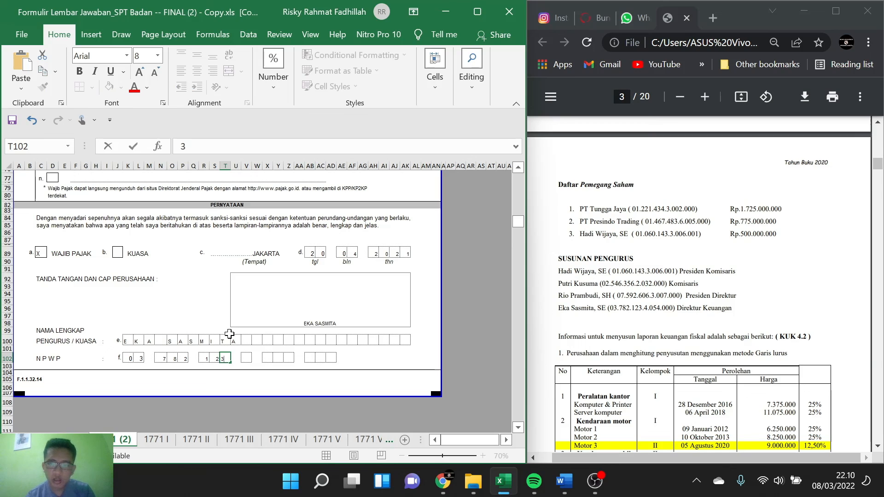
{"action": "key", "text": "Right"}
{"action": "key", "text": "Right"}
{"action": "key", "text": "Right"}
{"action": "key", "text": "Right"}
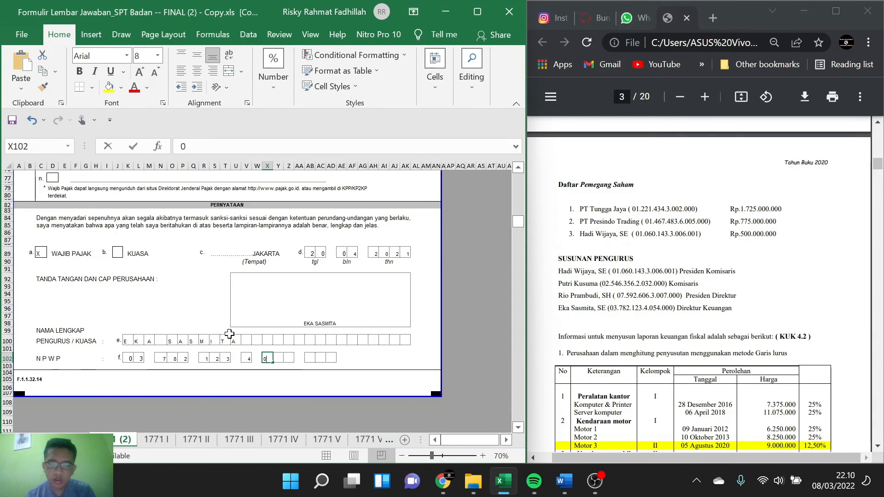
Step: Complete the finance director's NPWP with its last two three-digit groups, one digit per box
{"action": "key", "text": "Right"}
{"action": "key", "text": "Right"}
{"action": "key", "text": "Right"}
{"action": "key", "text": "Right"}
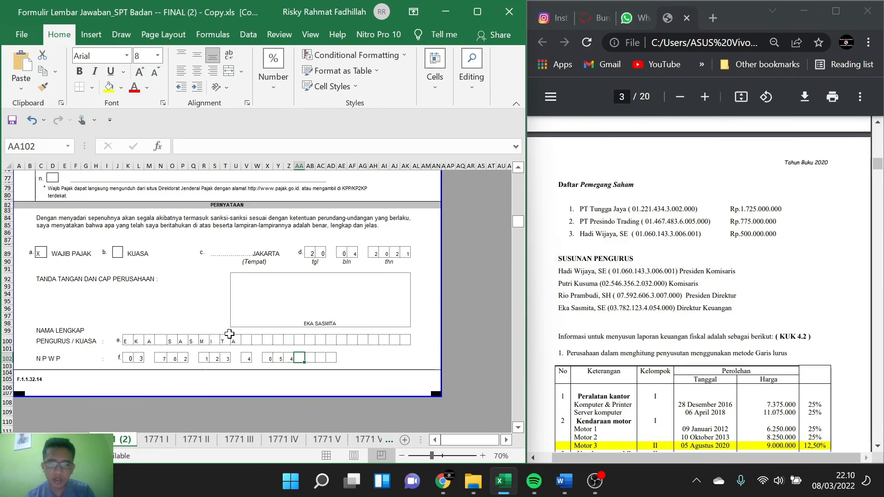
{"action": "key", "text": "Right"}
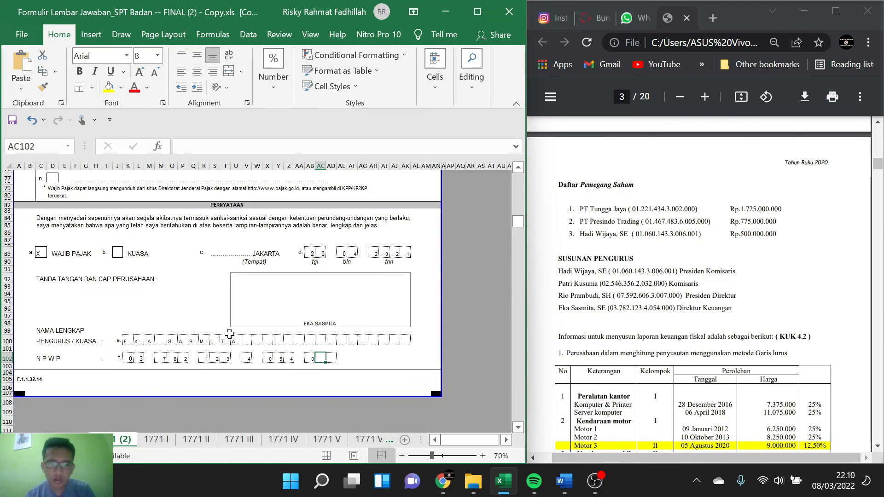
{"action": "key", "text": "Right"}
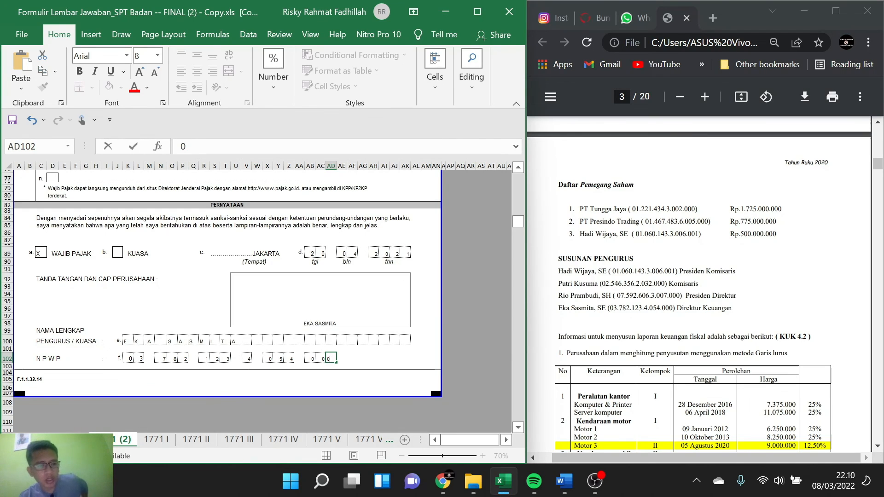
Step: Open the Surat Setoran Pajak (SSP) sheet and look over its taxpayer and payment details
{"action": "left_click", "coordinate": [15, 440]}
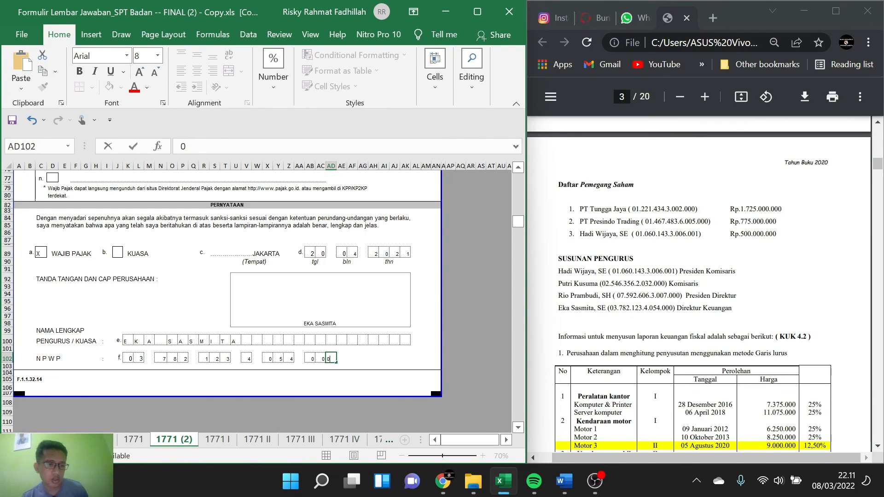
{"action": "left_click", "coordinate": [98, 440]}
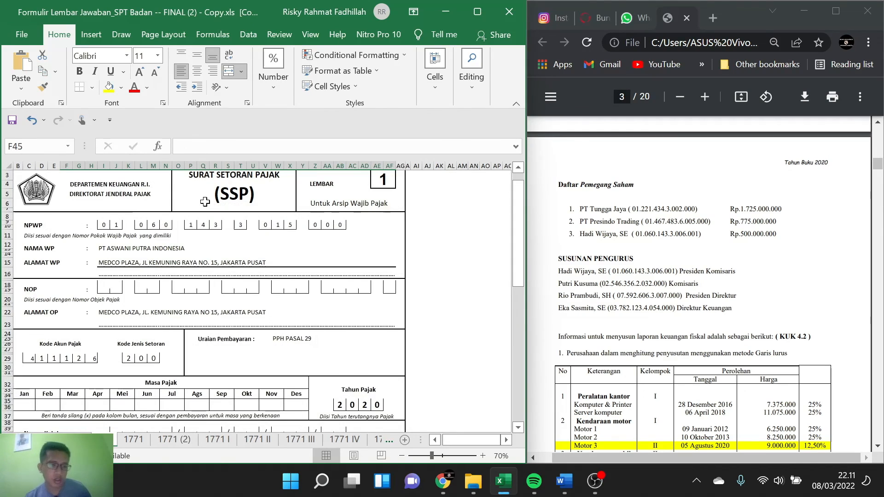
{"action": "scroll", "coordinate": [205, 202], "scroll_direction": "down", "scroll_amount": 1}
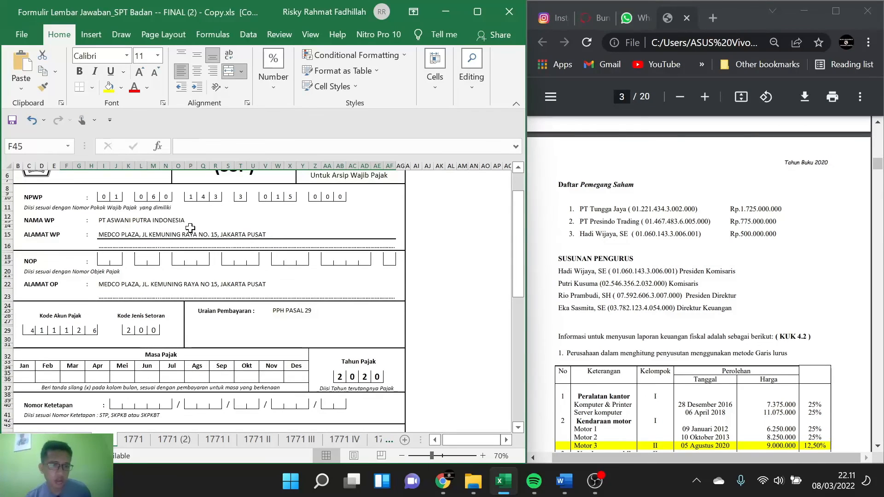
{"action": "scroll", "coordinate": [190, 227], "scroll_direction": "up", "scroll_amount": 1}
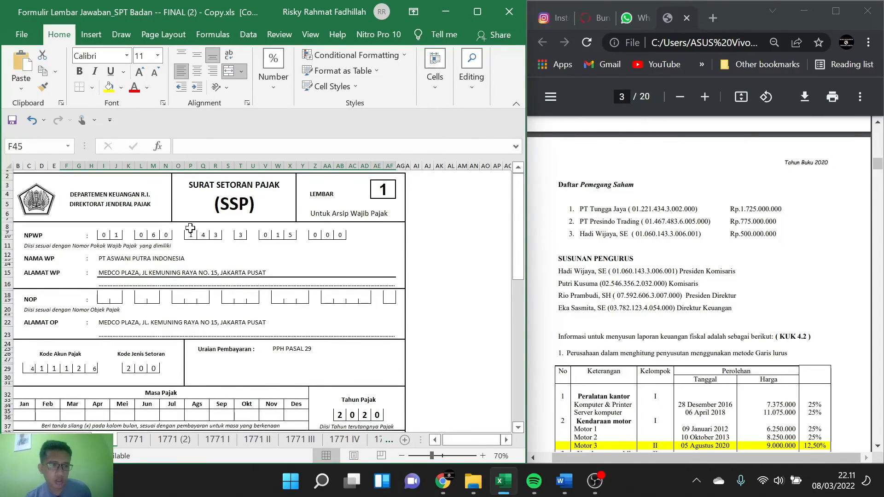
Step: Enter NIHIL as the amount in words in the SSP's Terbilang line under Jumlah Pembayaran
{"action": "scroll", "coordinate": [189, 302], "scroll_direction": "down", "scroll_amount": 2}
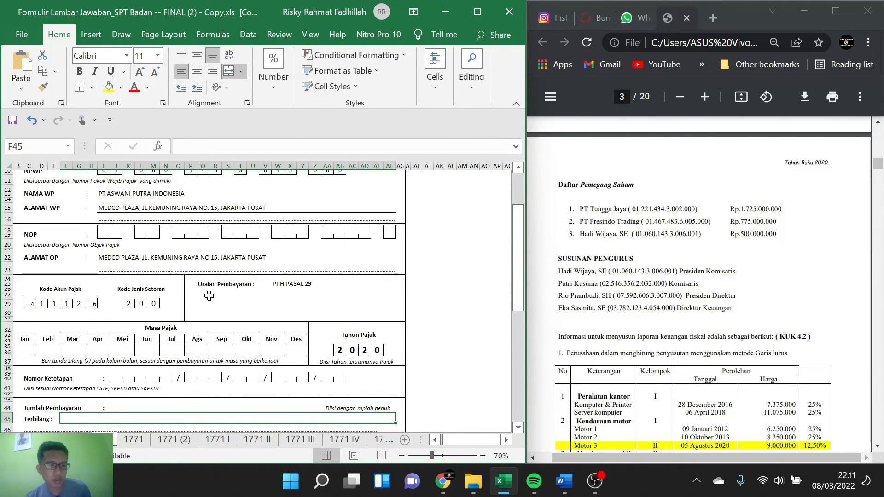
{"action": "scroll", "coordinate": [216, 296], "scroll_direction": "down", "scroll_amount": 2}
{"action": "scroll", "coordinate": [209, 296], "scroll_direction": "down", "scroll_amount": 1}
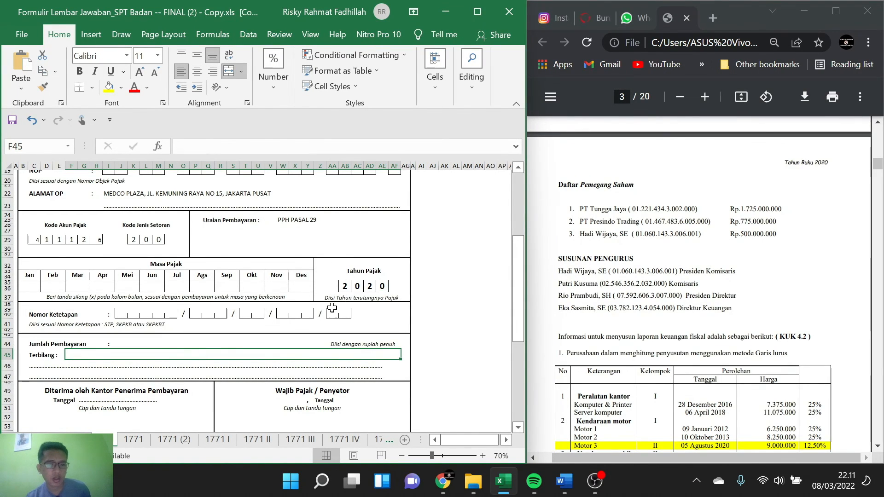
{"action": "scroll", "coordinate": [222, 286], "scroll_direction": "down", "scroll_amount": 2}
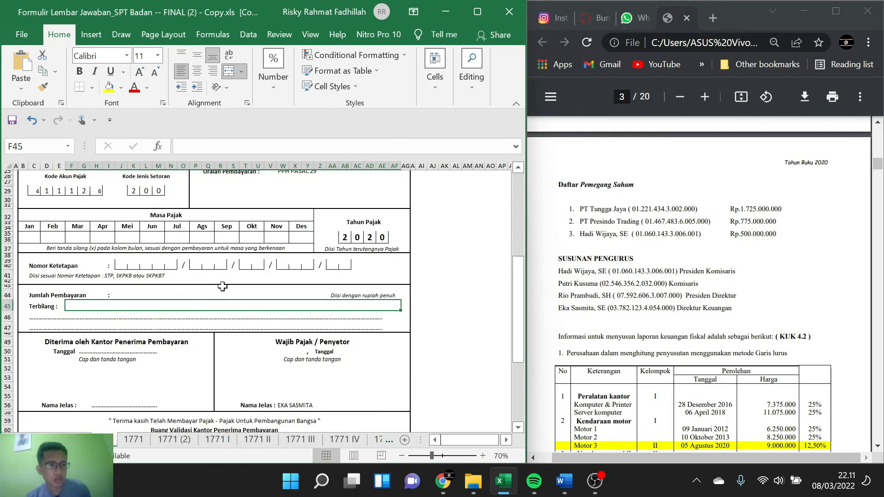
{"action": "type", "text": "NI"}
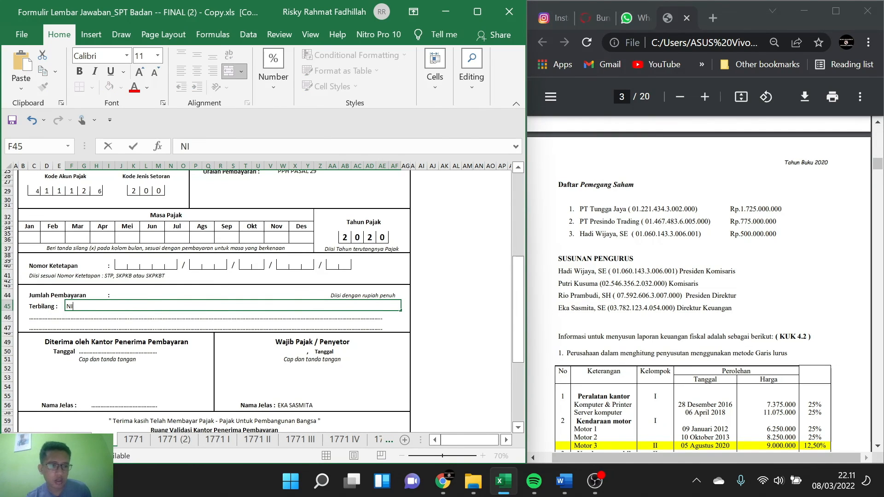
{"action": "type", "text": "HIL"}
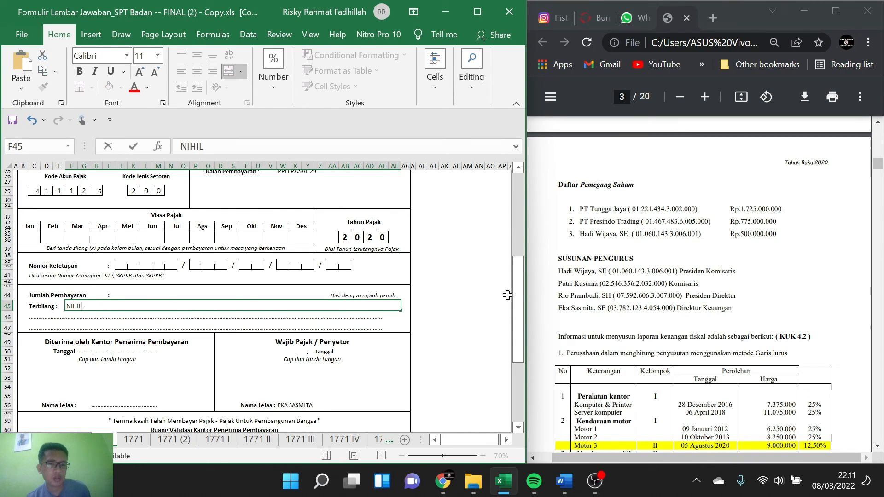
{"action": "scroll", "coordinate": [460, 301], "scroll_direction": "down", "scroll_amount": 4}
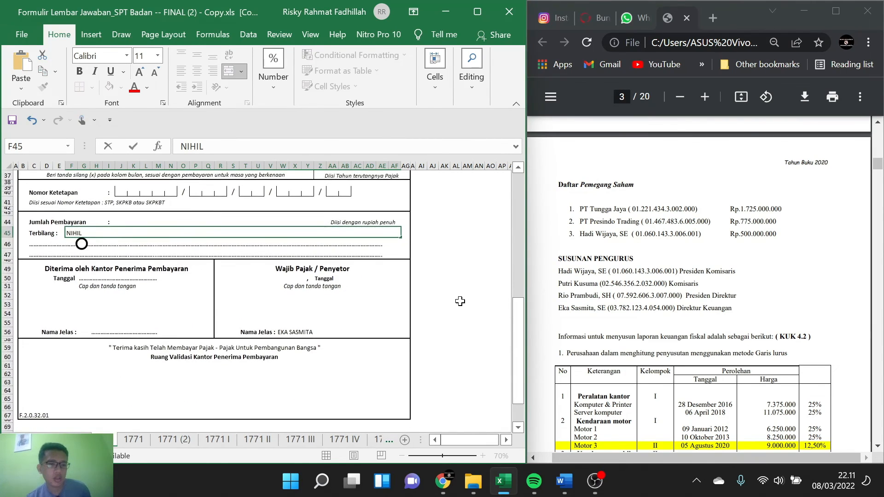
Step: Open the blank SSP form sheet and look over its taxpayer, tax period and payment fields
{"action": "left_click", "coordinate": [73, 440]}
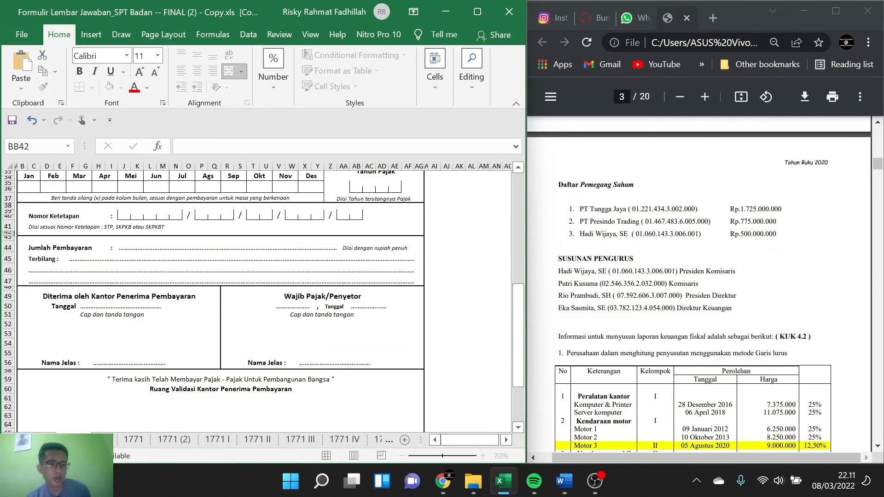
{"action": "scroll", "coordinate": [173, 279], "scroll_direction": "up", "scroll_amount": 7}
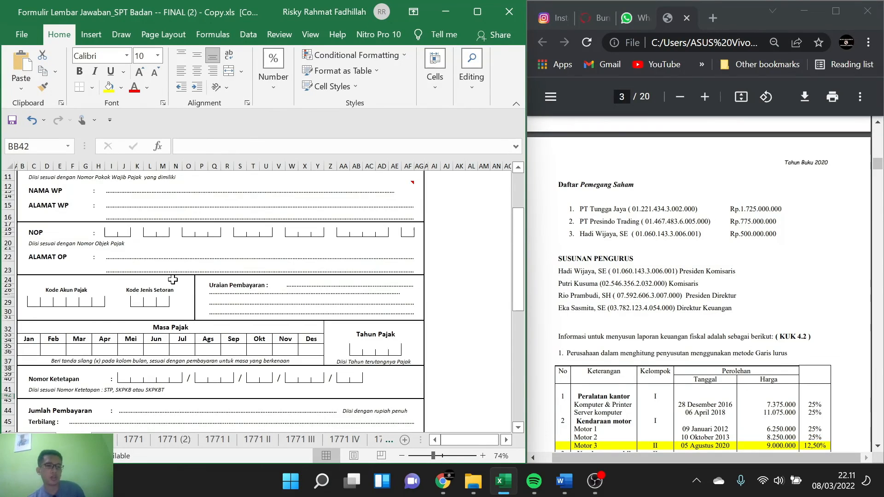
{"action": "scroll", "coordinate": [173, 280], "scroll_direction": "up", "scroll_amount": 3}
{"action": "scroll", "coordinate": [173, 280], "scroll_direction": "down", "scroll_amount": 5}
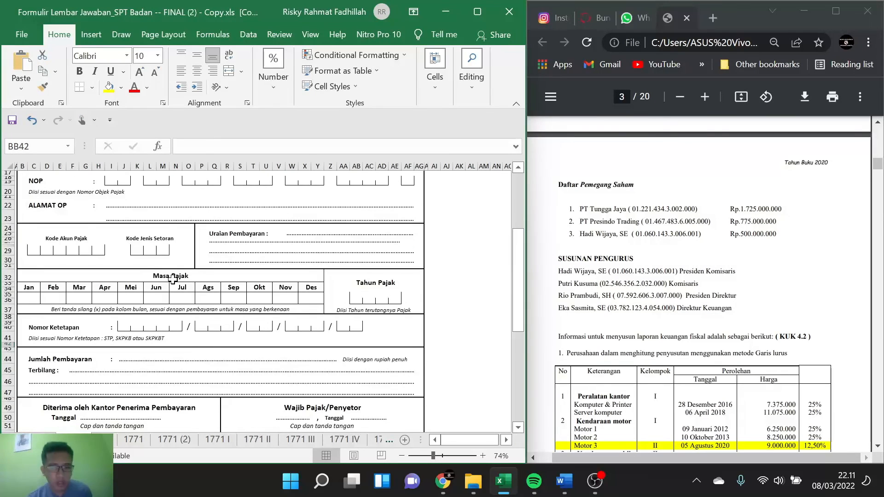